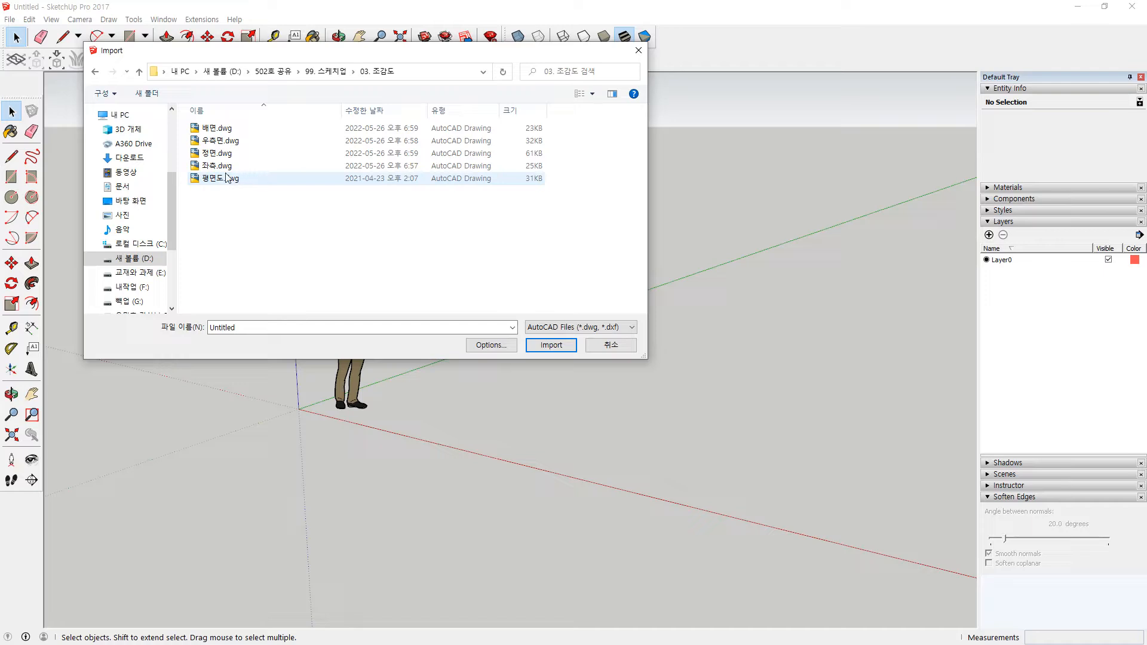
# Import the floor plan drawing 평면도.dwg and close the import results
pyautogui.click(227, 180)
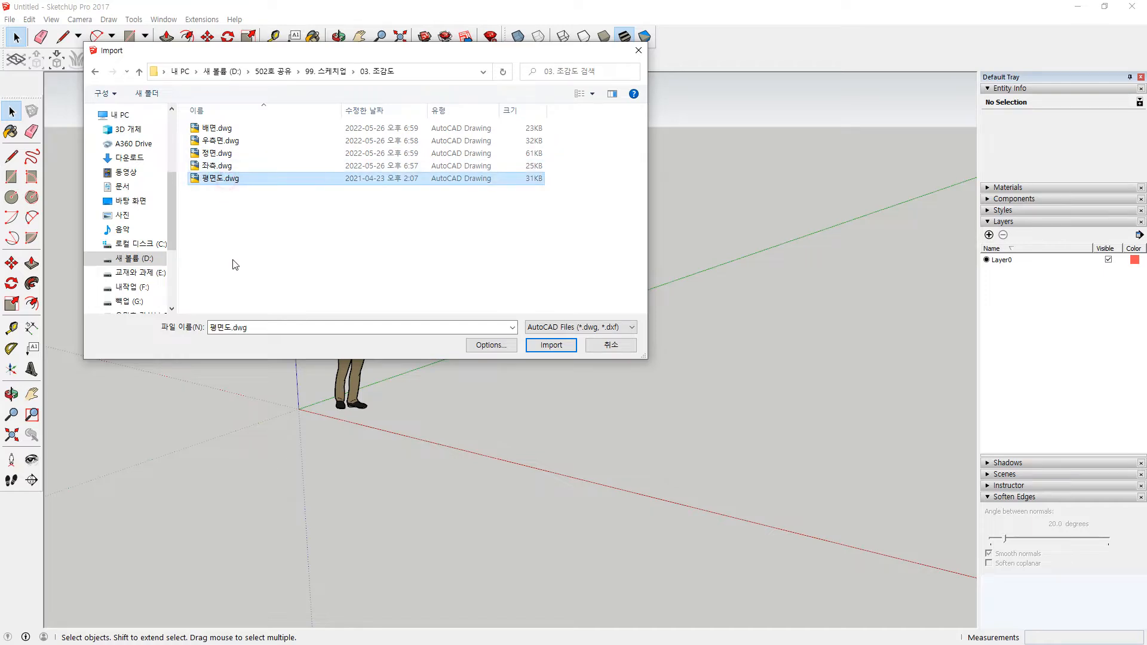
pyautogui.click(543, 346)
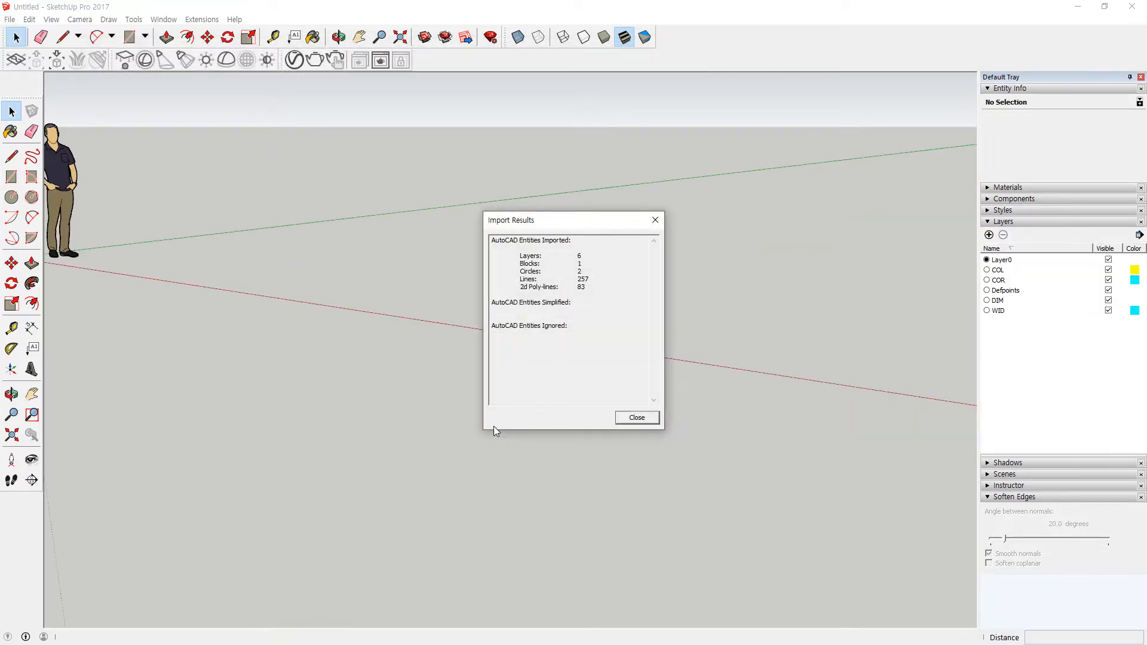
pyautogui.click(637, 417)
pyautogui.scroll(5, 397, 442)
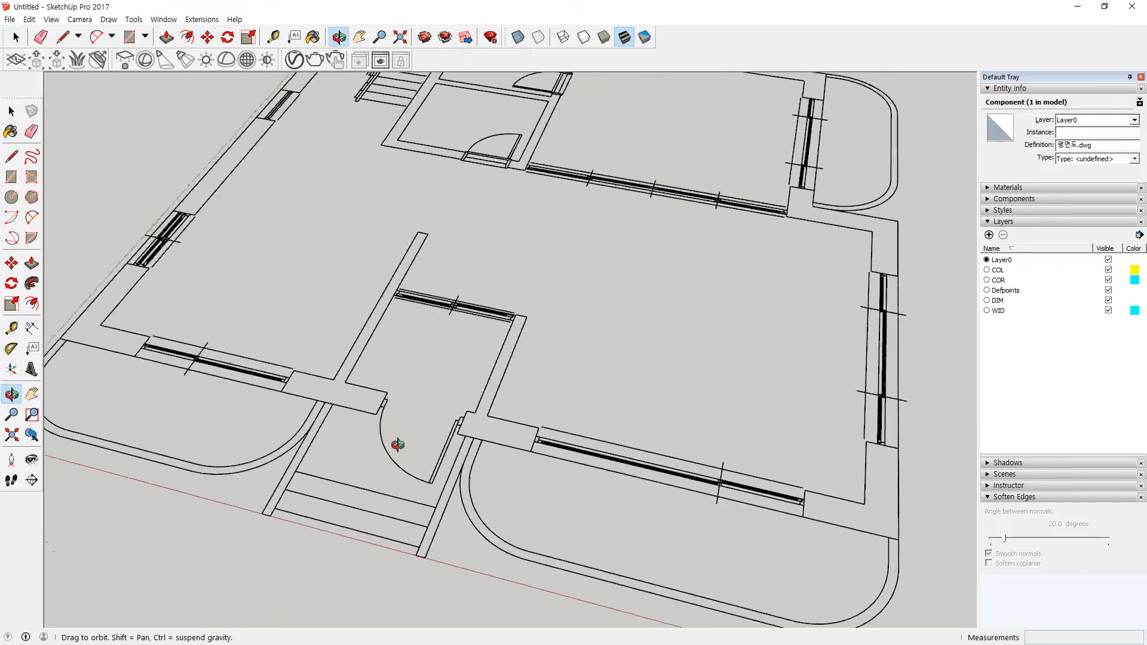
# Delete the default scale figure standing near the imported floor plan
pyautogui.scroll(-2, 399, 443)
pyautogui.press('space')
pyautogui.click(170, 473)
pyautogui.press('Delete')
pyautogui.scroll(-1, 434, 530)
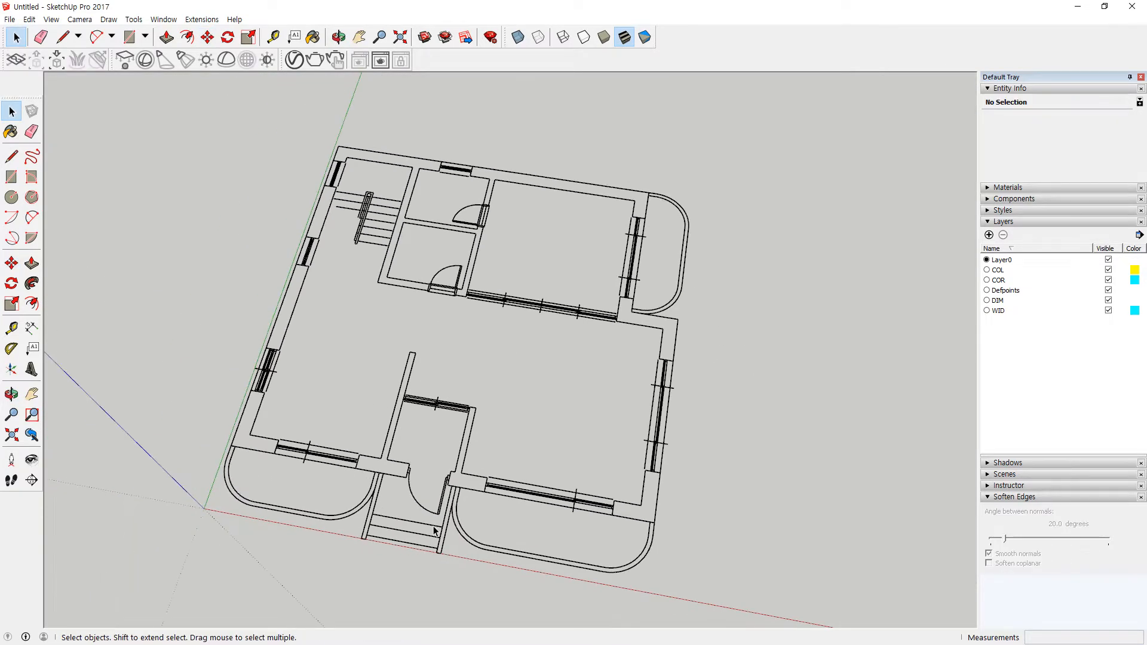
# Explode the imported floor plan component into loose edges and select one edge to check its layer
pyautogui.click(617, 522)
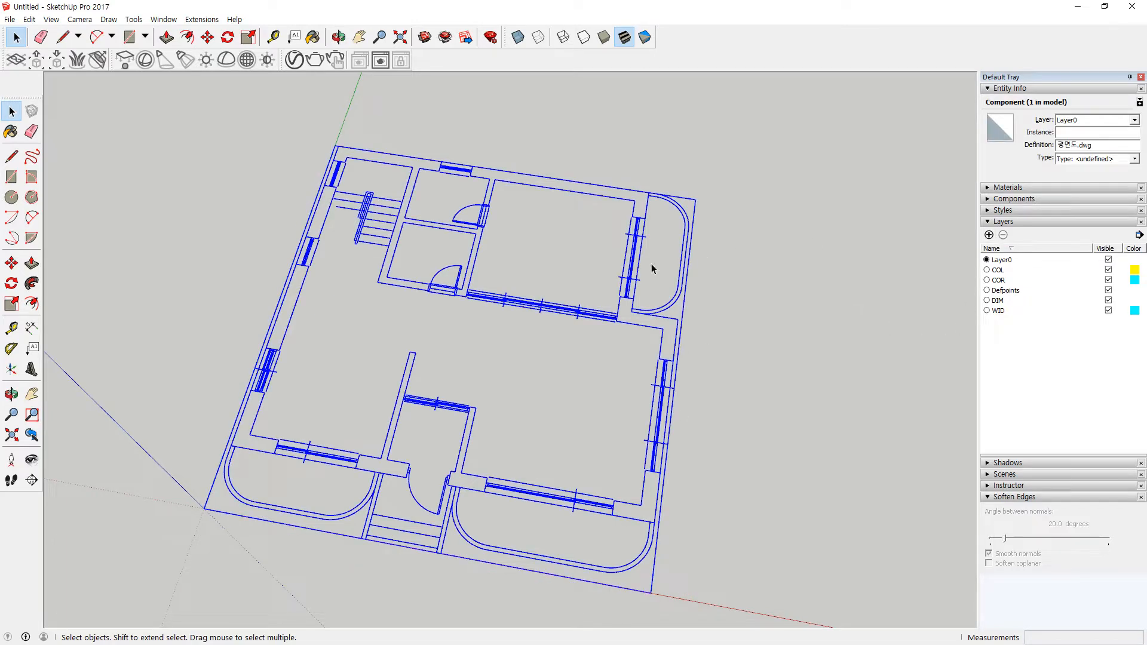
pyautogui.rightClick(629, 298)
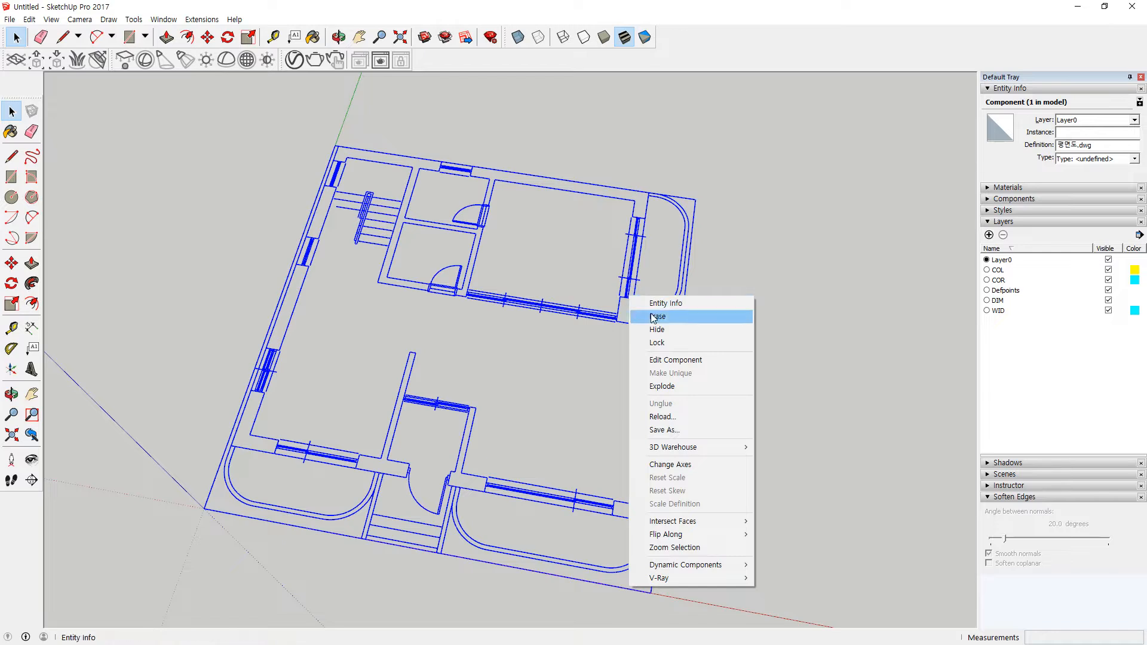
pyautogui.click(687, 388)
pyautogui.click(514, 317)
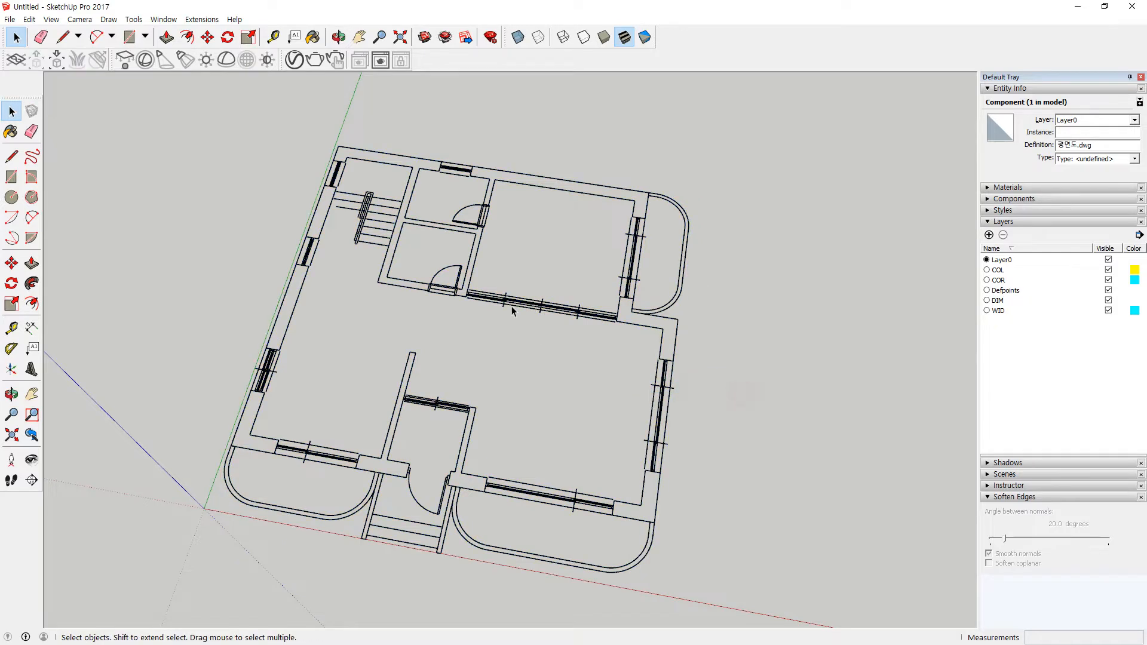
pyautogui.click(524, 305)
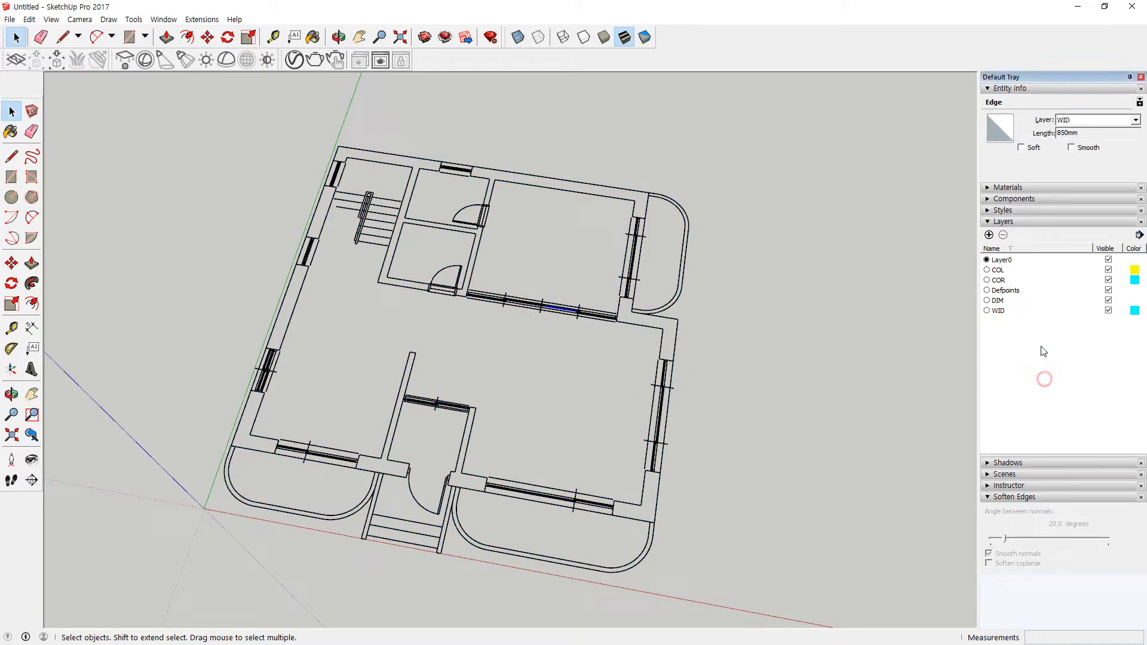
# Add a layer named "2D 평면" and assign all floor plan edges to it
pyautogui.click(989, 234)
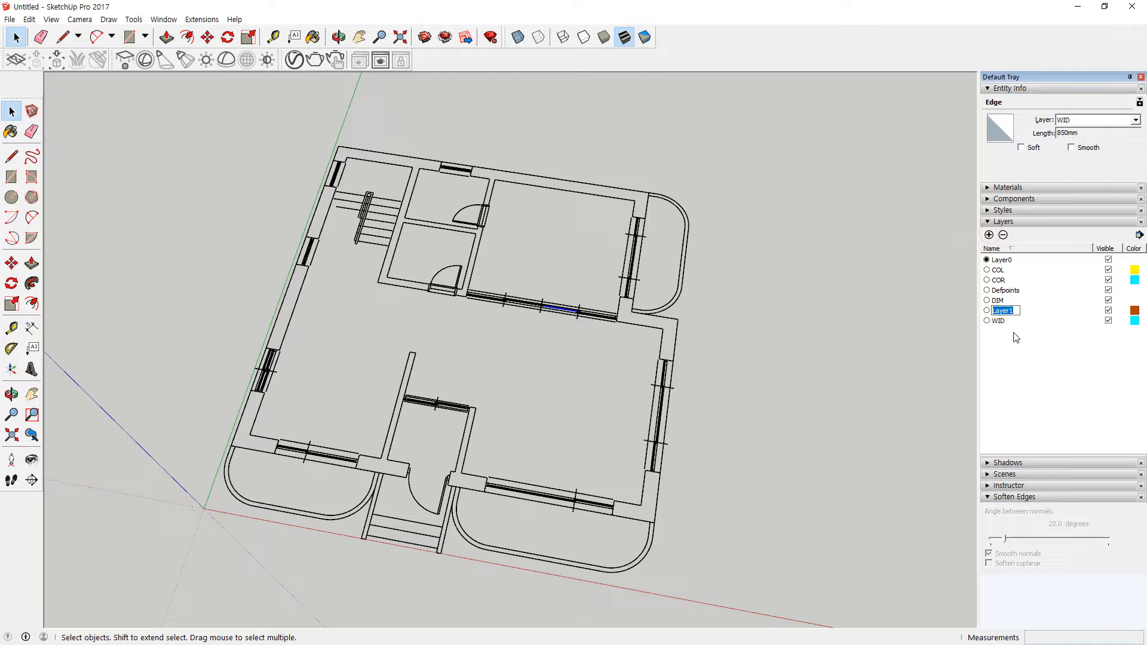
pyautogui.write('2D 평면')
pyautogui.press('Return')
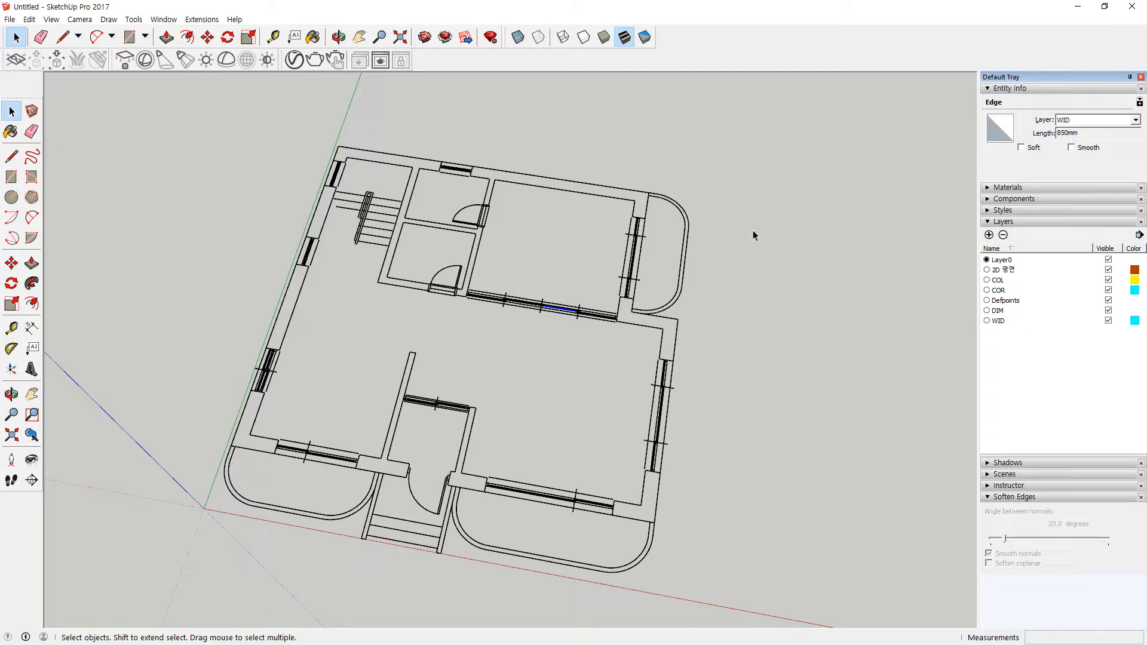
pyautogui.moveTo(771, 132); pyautogui.dragTo(78, 615)
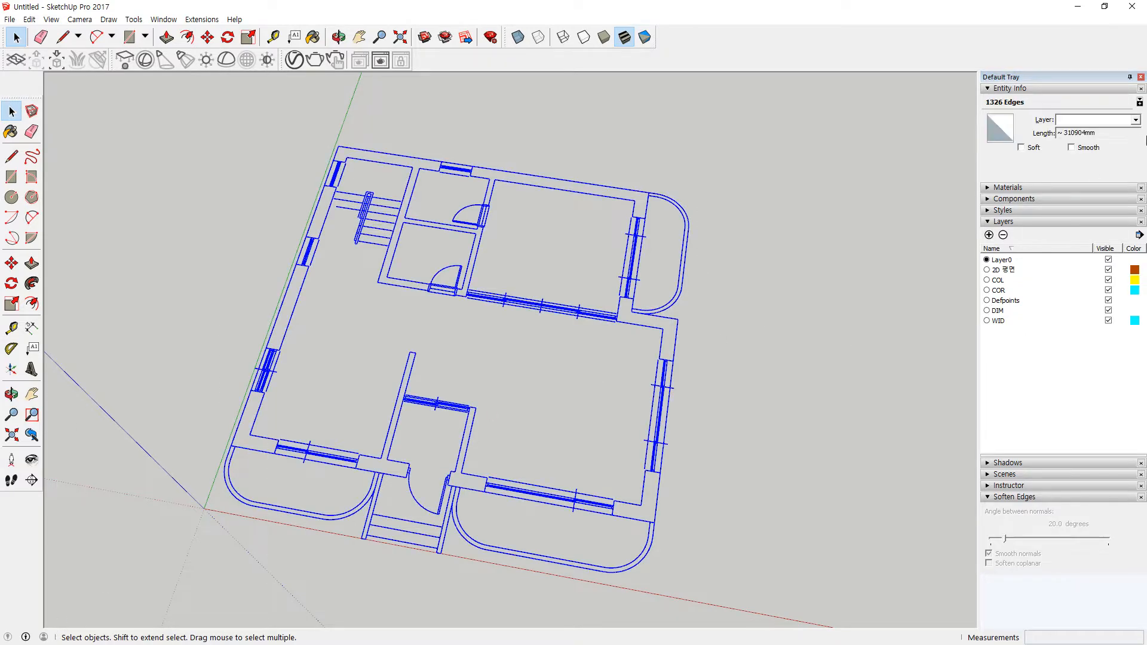
pyautogui.click(1135, 120)
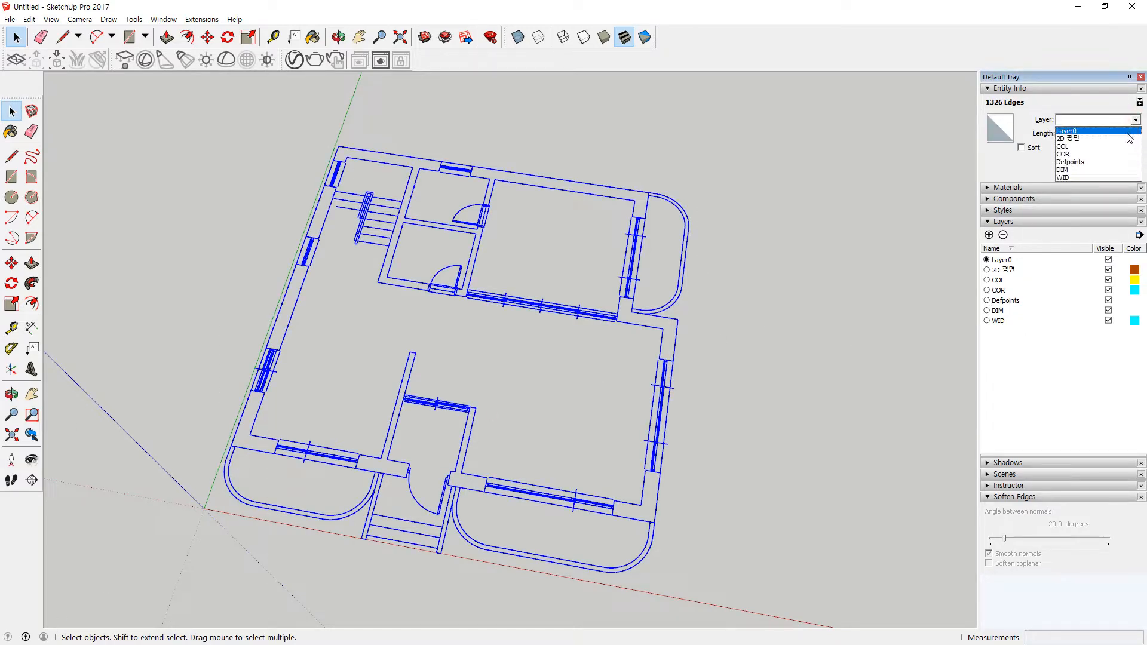
pyautogui.click(1127, 139)
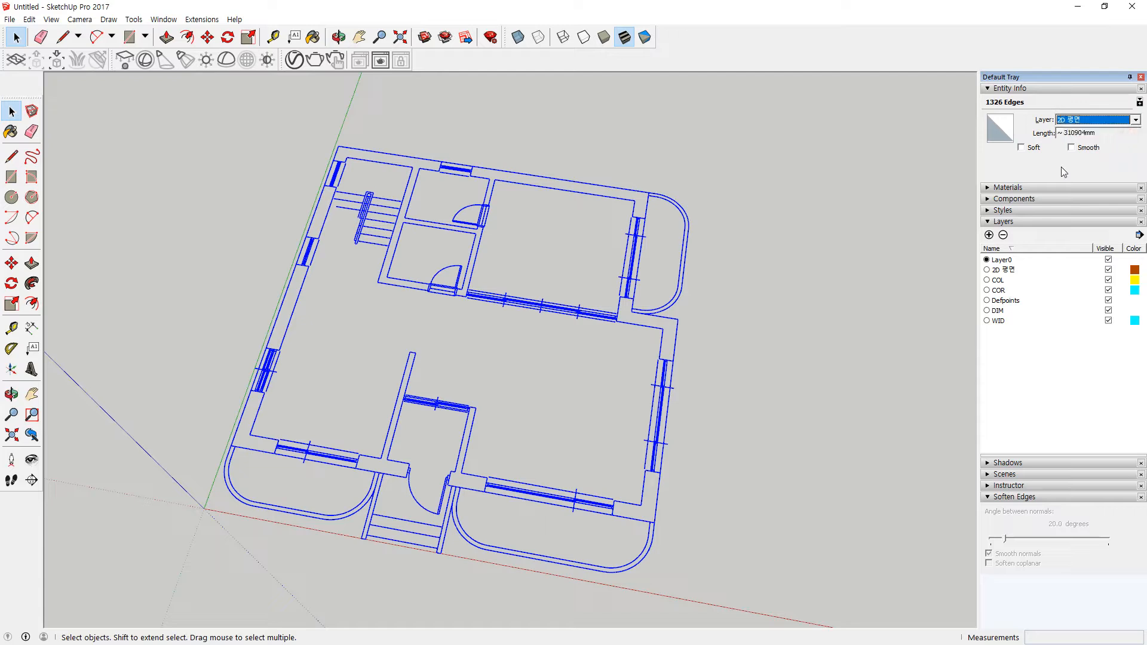
# Group all floor plan edges and put the group on the 2D 평면 layer
pyautogui.rightClick(636, 239)
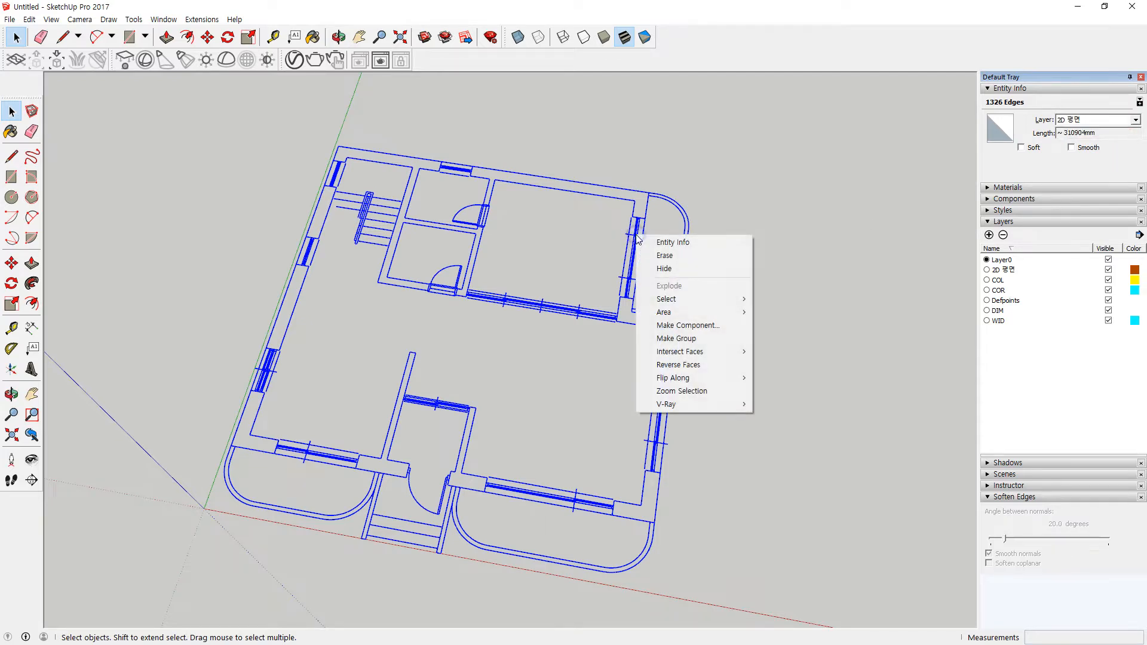
pyautogui.click(702, 346)
pyautogui.click(1135, 120)
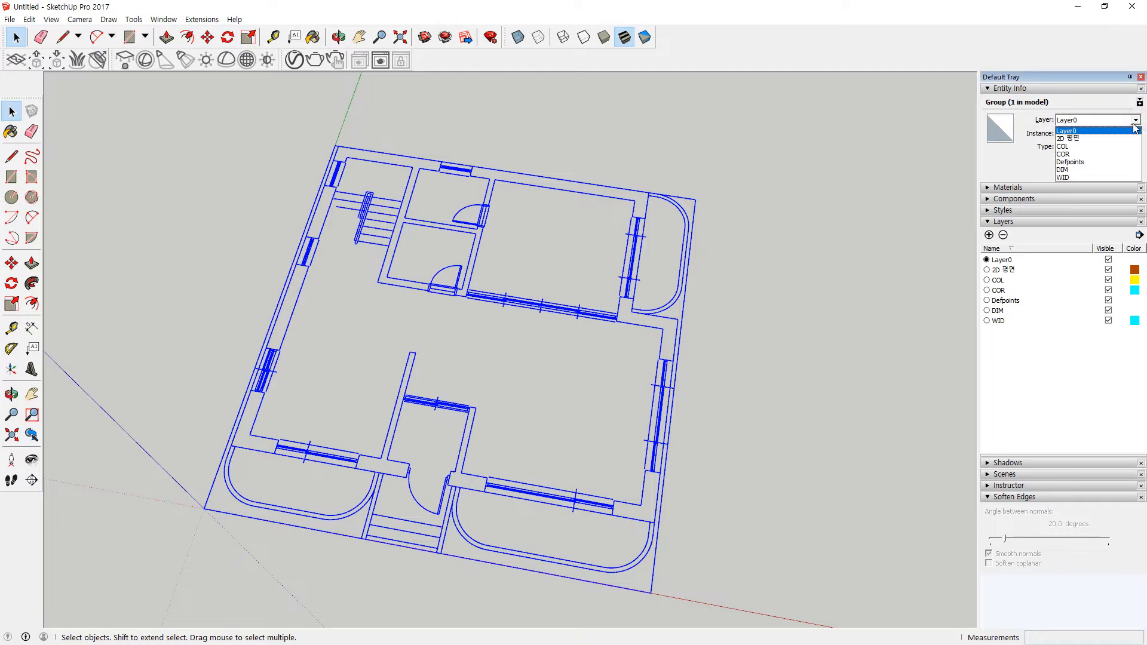
pyautogui.click(1111, 137)
pyautogui.click(751, 274)
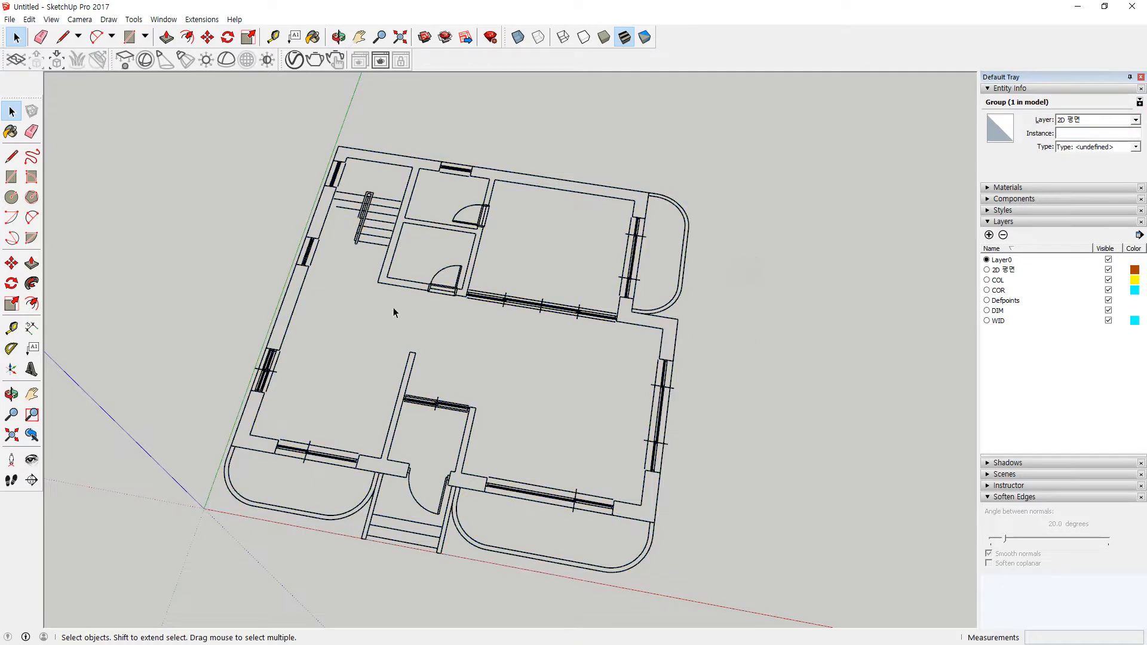
# Toggle the 2D 평면 layer's visibility off and on to check its contents, and try to hide Layer0
pyautogui.click(1109, 270)
pyautogui.click(1109, 270)
pyautogui.click(1109, 270)
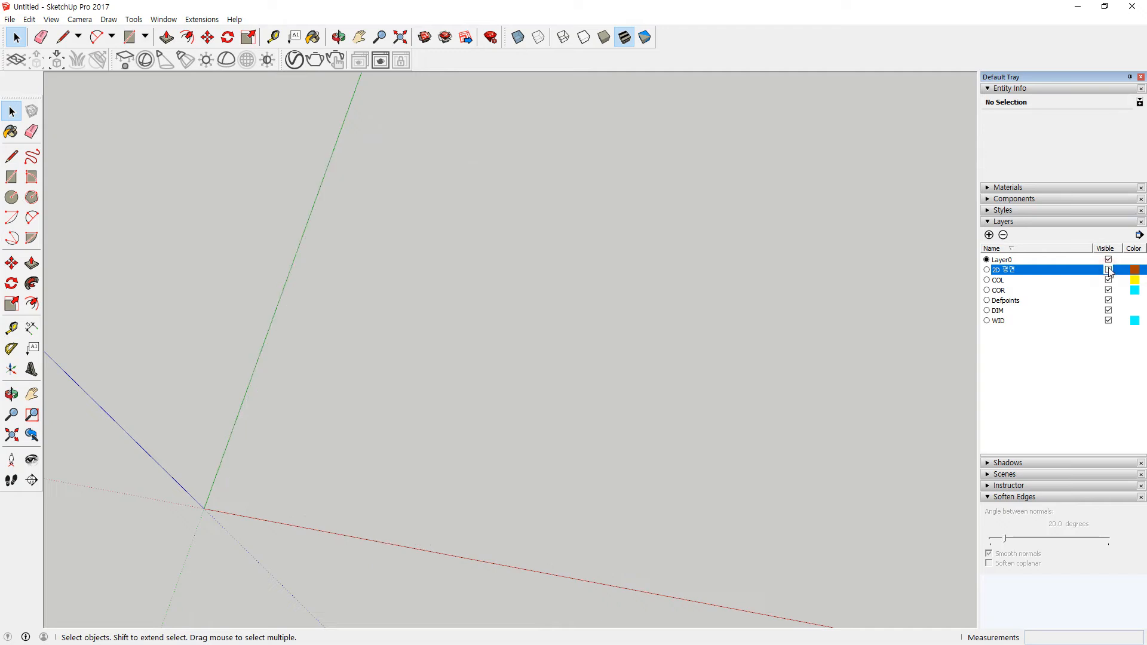
pyautogui.click(1108, 270)
pyautogui.click(1109, 260)
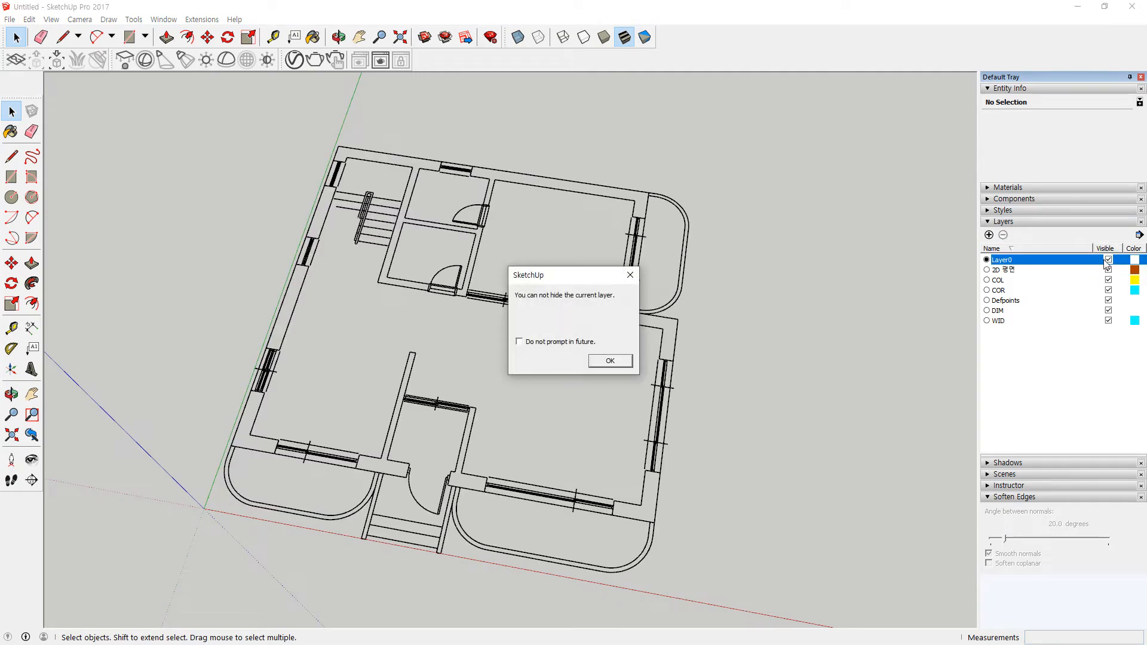
pyautogui.press('Return')
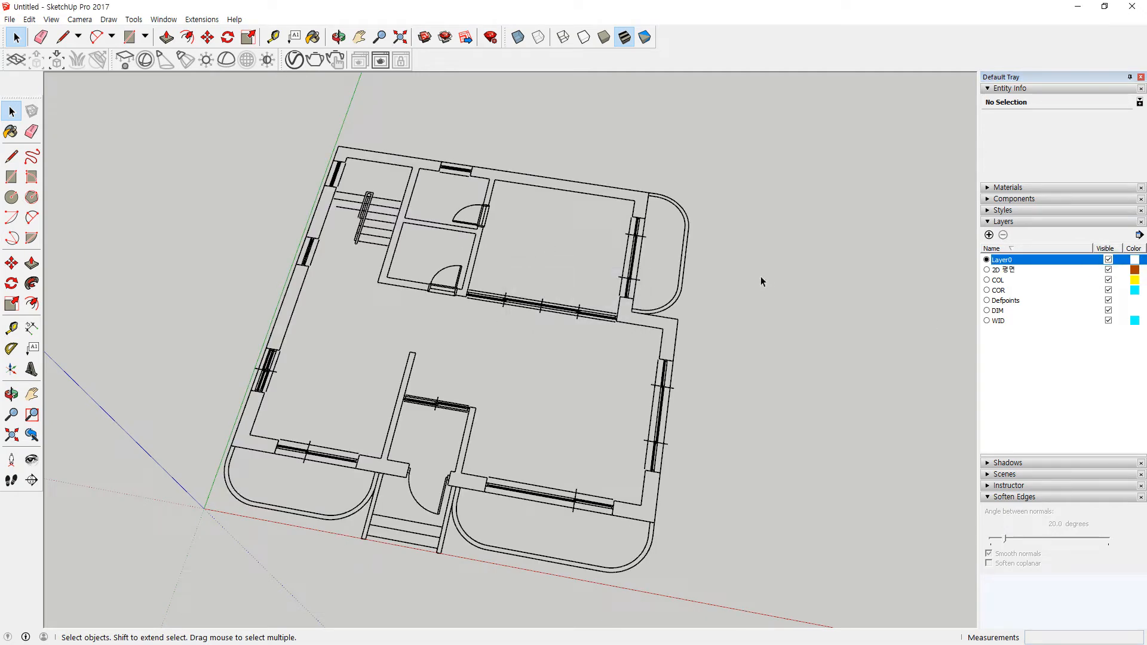
# Import the front elevation drawing 정면.dwg and move it about 11058 mm to lie in front of the floor plan
pyautogui.click(11, 19)
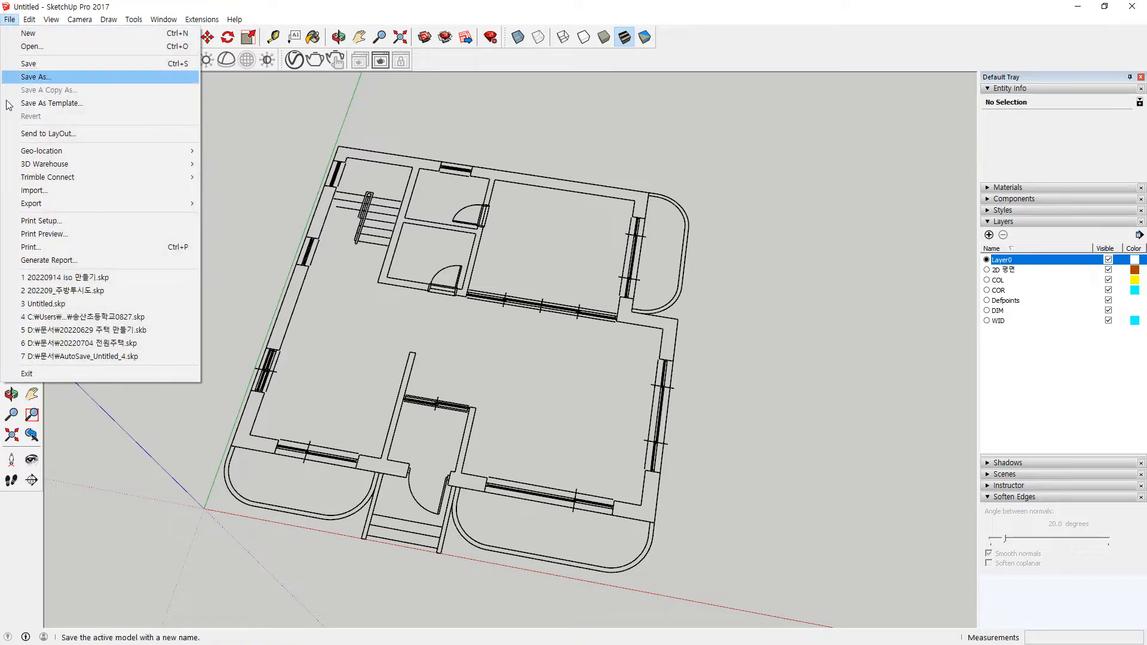
pyautogui.click(15, 192)
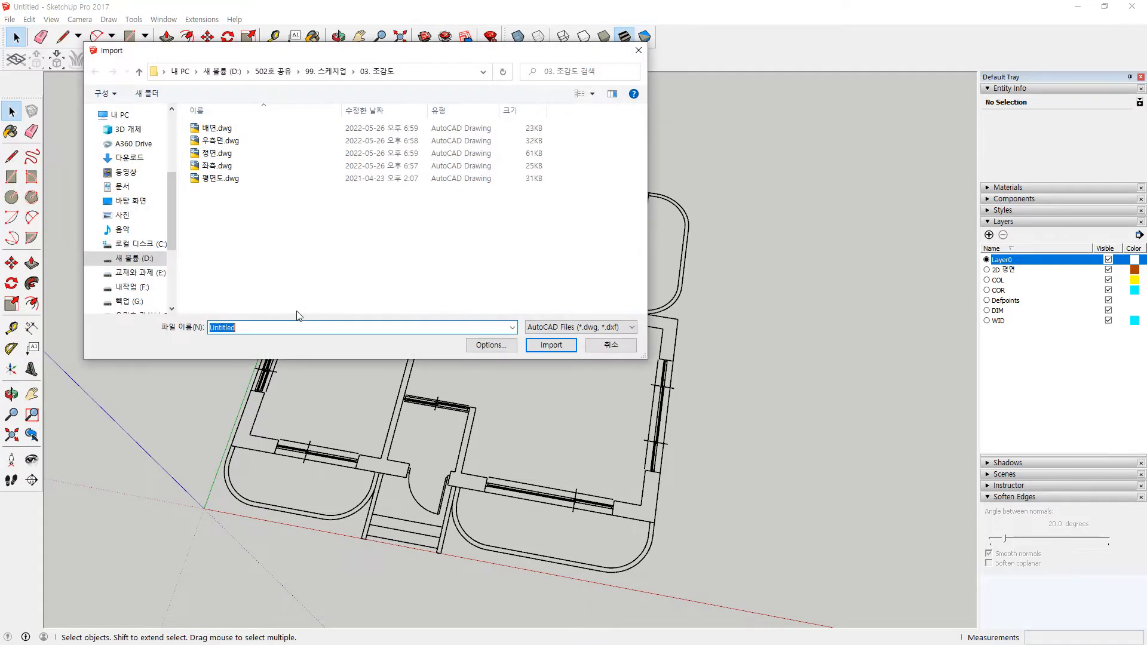
pyautogui.click(216, 154)
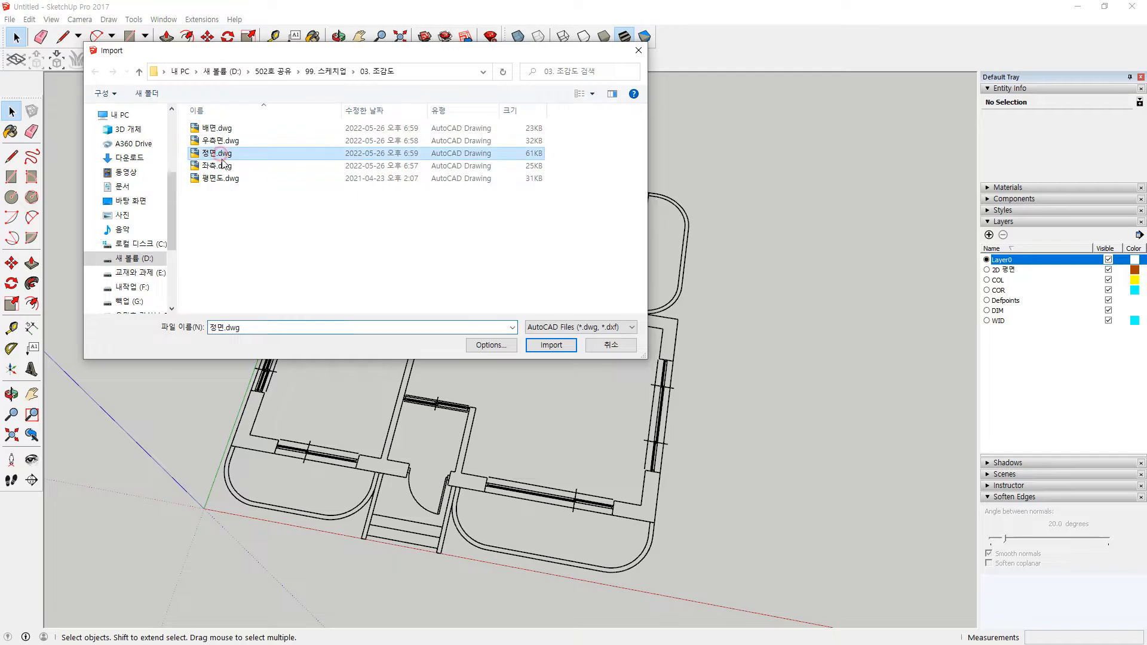
pyautogui.click(551, 346)
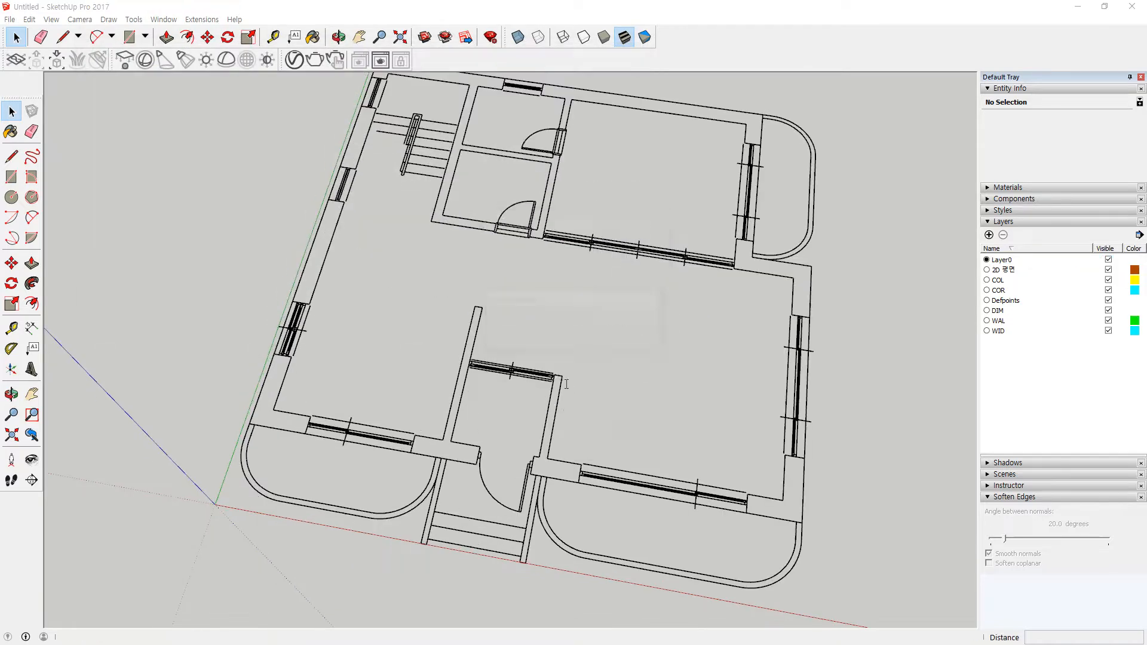
pyautogui.click(633, 420)
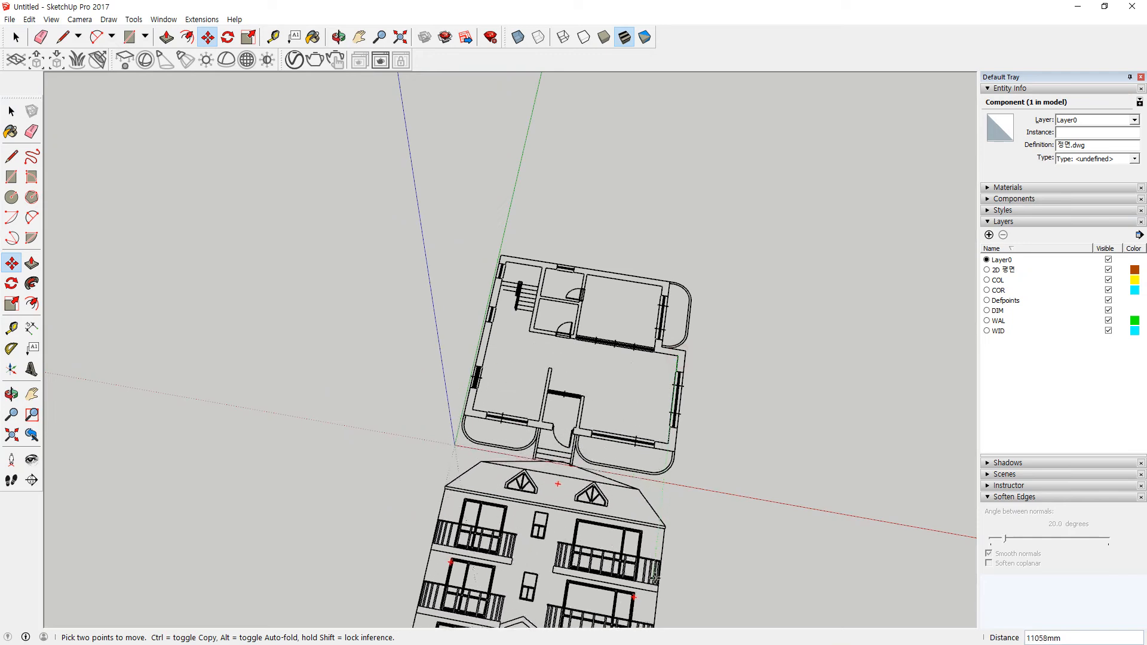
pyautogui.moveTo(557, 425); pyautogui.dragTo(507, 197, button='middle')
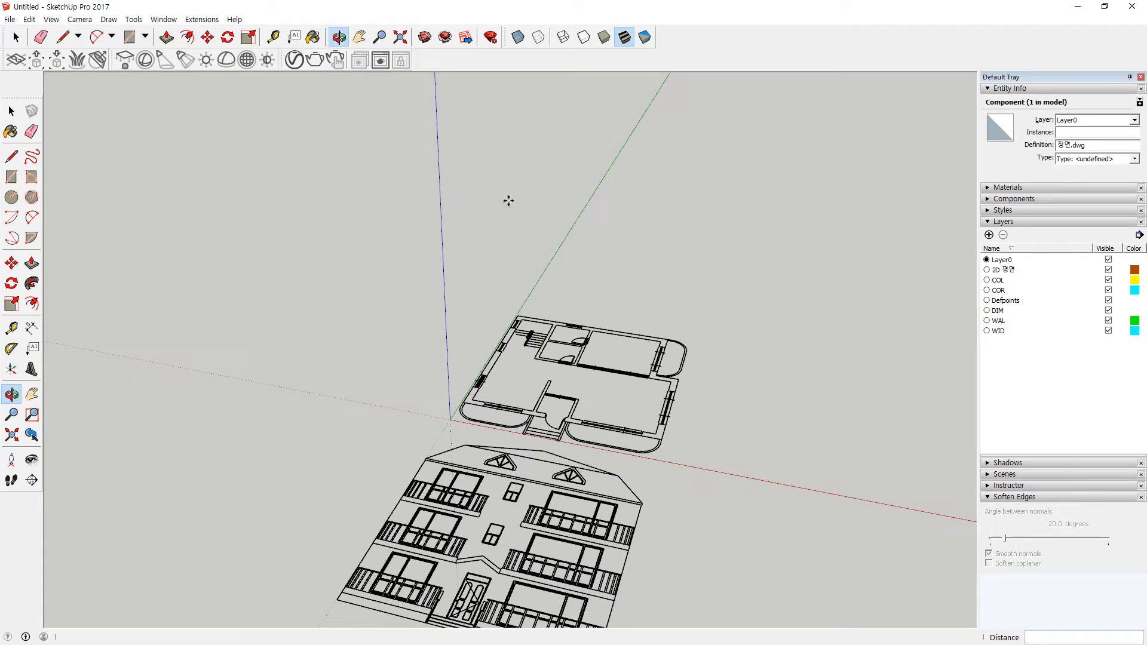
# Add a new layer named "2D 정면" for the front elevation
pyautogui.click(989, 235)
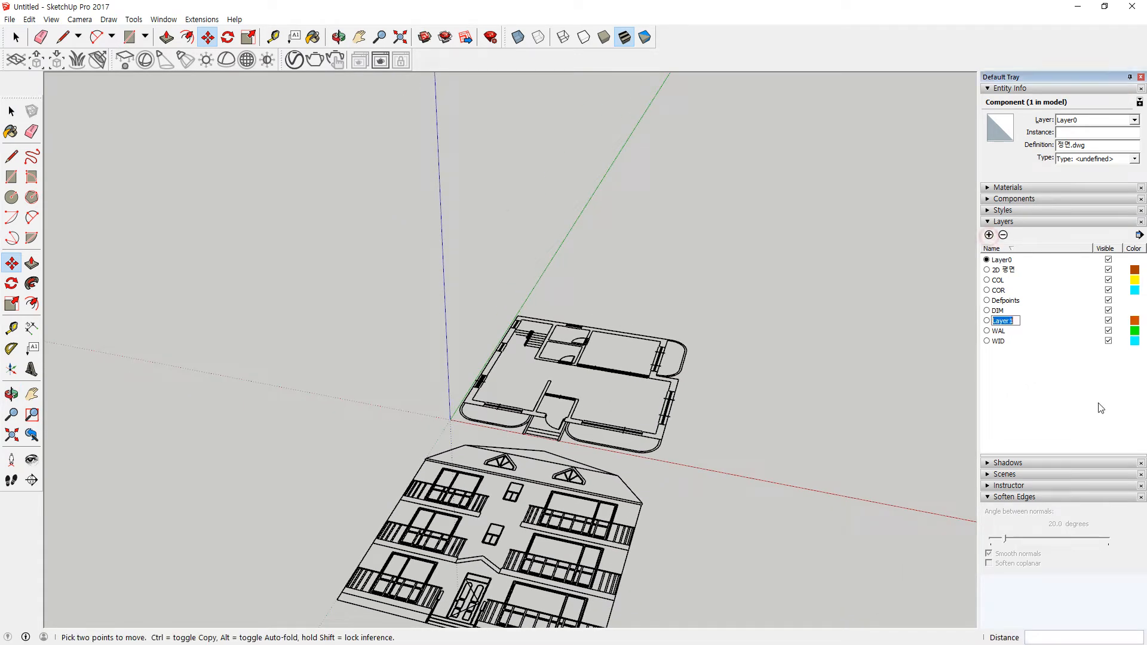
pyautogui.write('2')
pyautogui.write('D wj')
pyautogui.write('daus')
pyautogui.press('Return')
# Assign the front elevation component to the 2D 정면 layer
pyautogui.scroll(-3, 553, 197)
pyautogui.press('space')
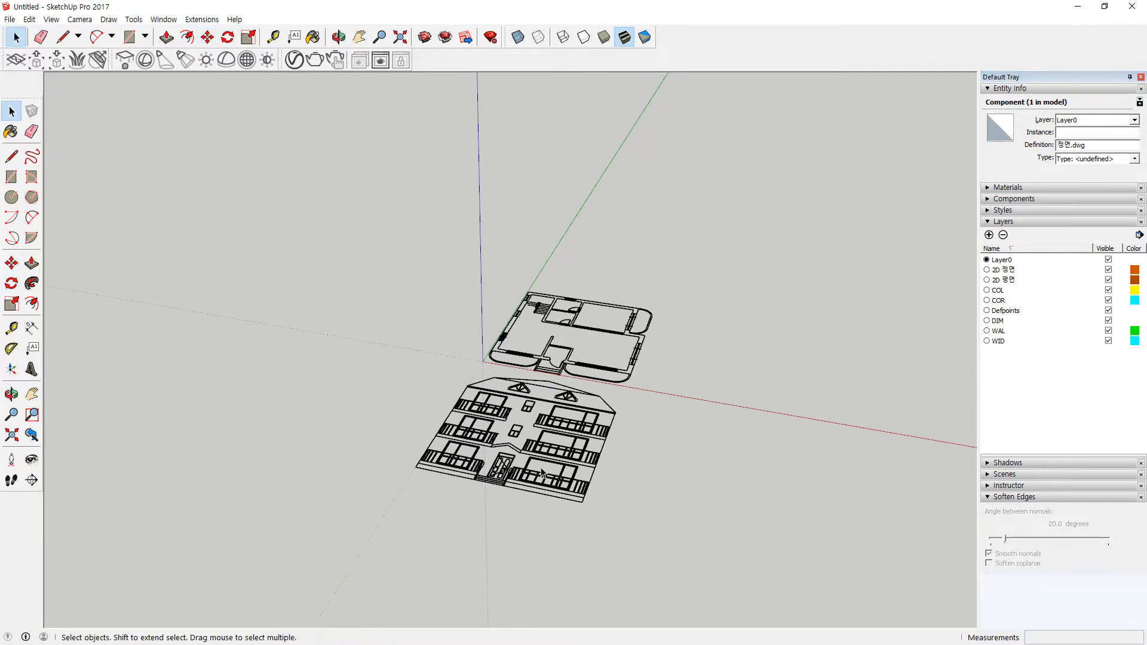
pyautogui.click(562, 445)
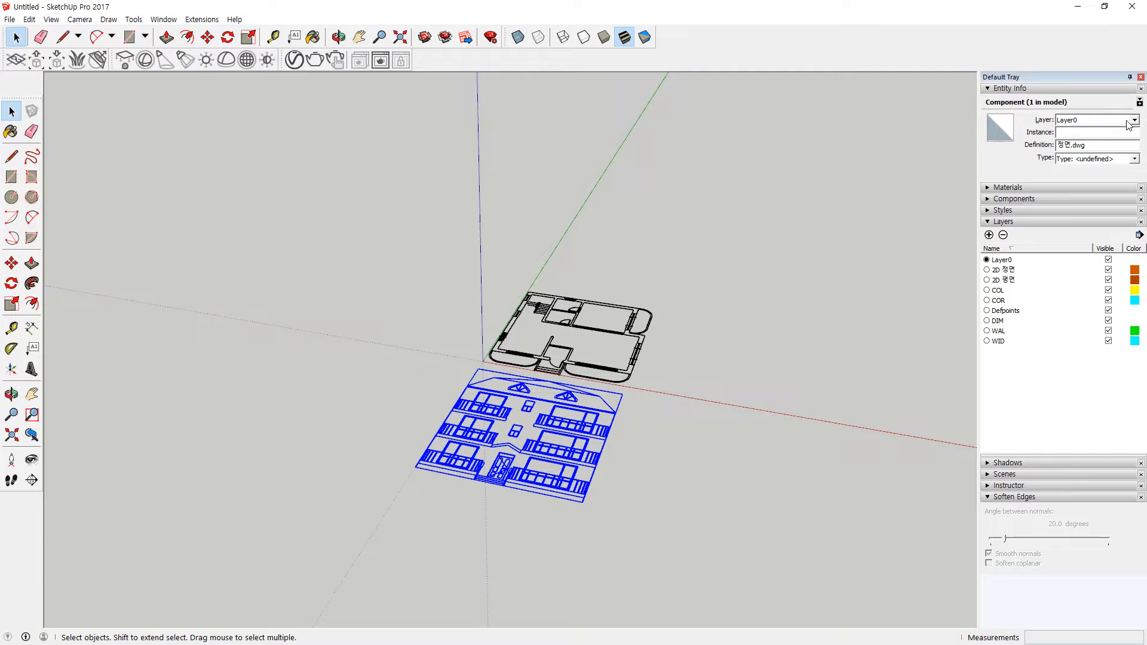
pyautogui.click(1128, 121)
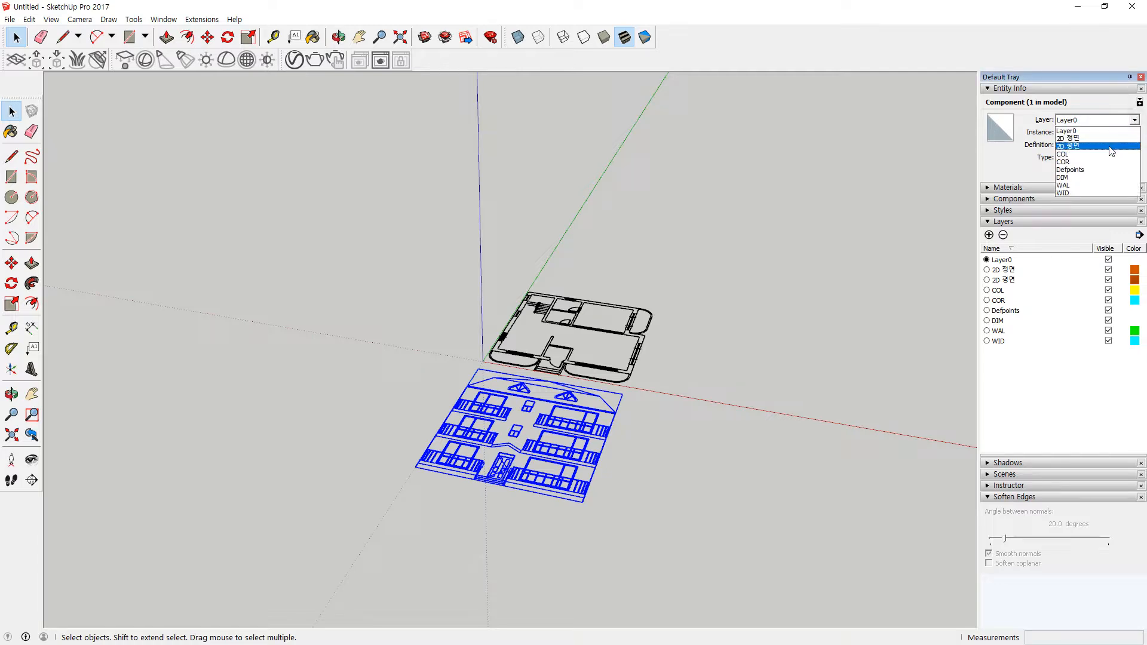
pyautogui.click(1113, 139)
# Open the front elevation component for editing and assign all its edges to the 2D 정면 layer
pyautogui.doubleClick(563, 460)
pyautogui.moveTo(563, 459); pyautogui.dragTo(514, 535, button='middle')
pyautogui.hotkey('ctrl', 'a')
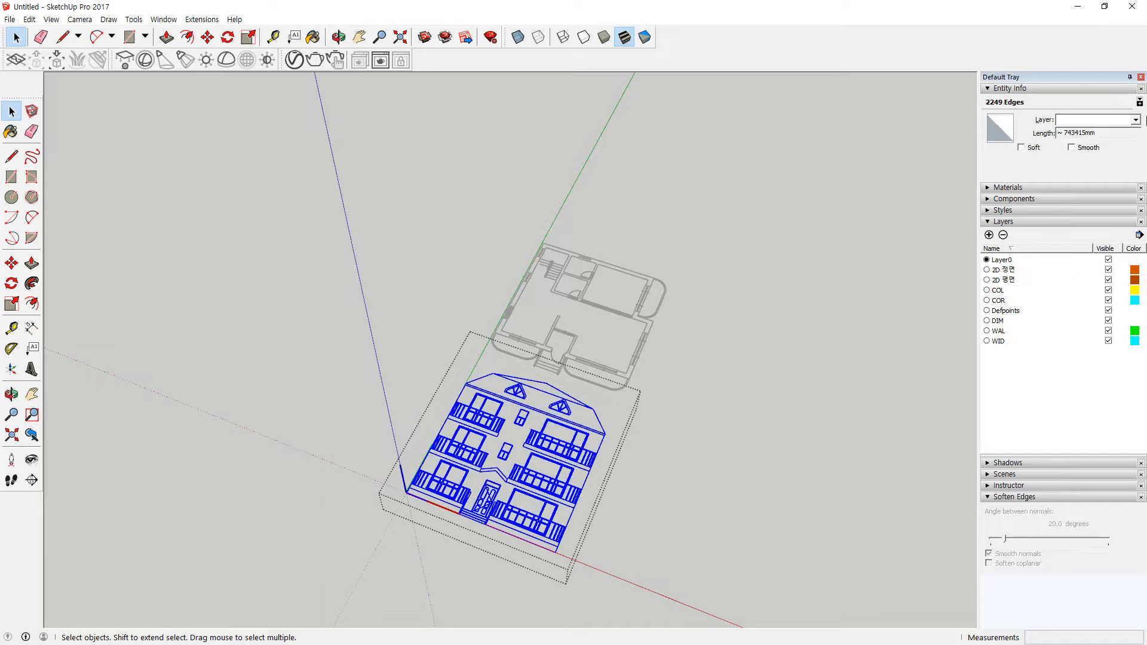
pyautogui.click(1140, 121)
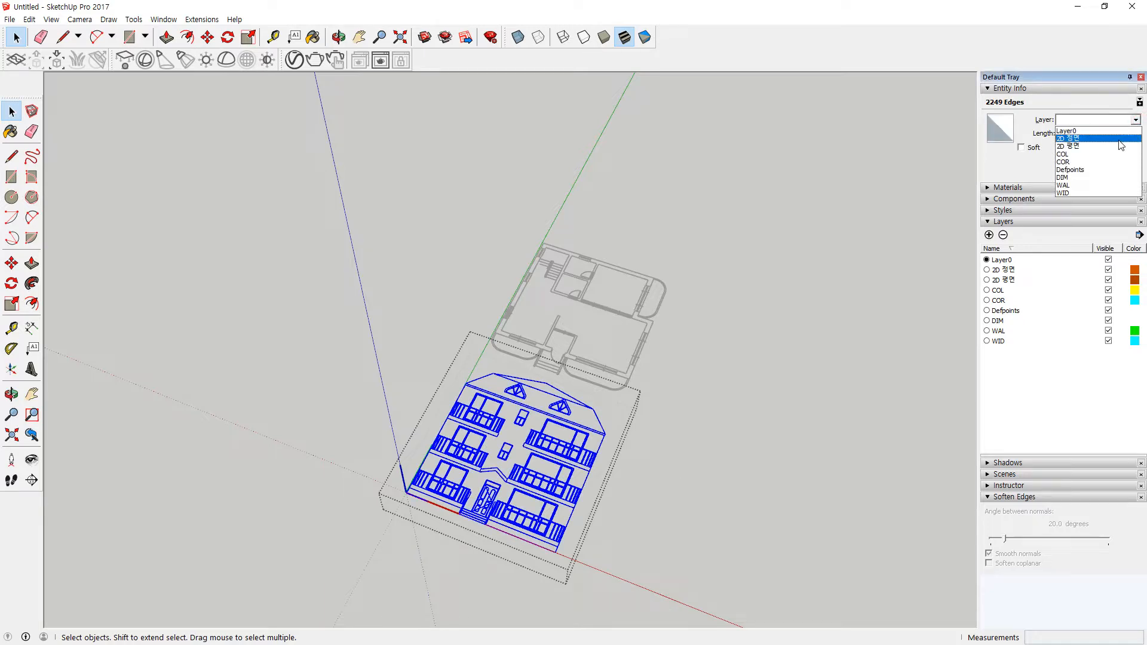
pyautogui.click(1105, 138)
# Spot-check the layer of several elevation edges, leave the component, and toggle the 2D 정면 layer's visibility off and on
pyautogui.click(497, 485)
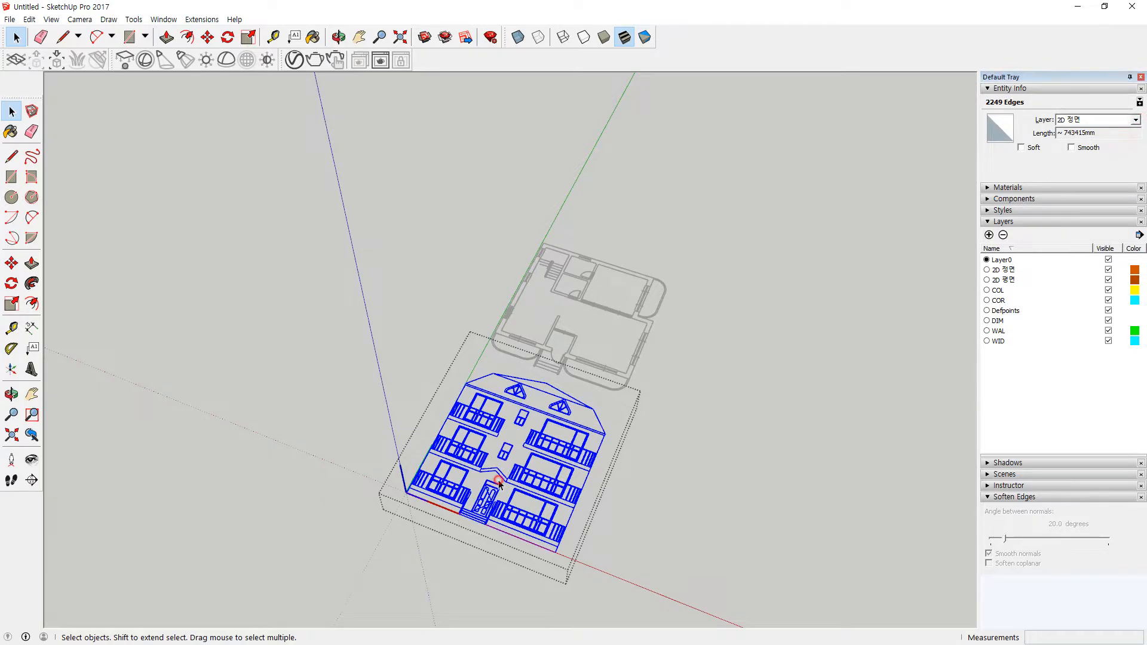
pyautogui.scroll(2, 492, 499)
pyautogui.click(485, 498)
pyautogui.click(509, 517)
pyautogui.moveTo(554, 507); pyautogui.dragTo(531, 526)
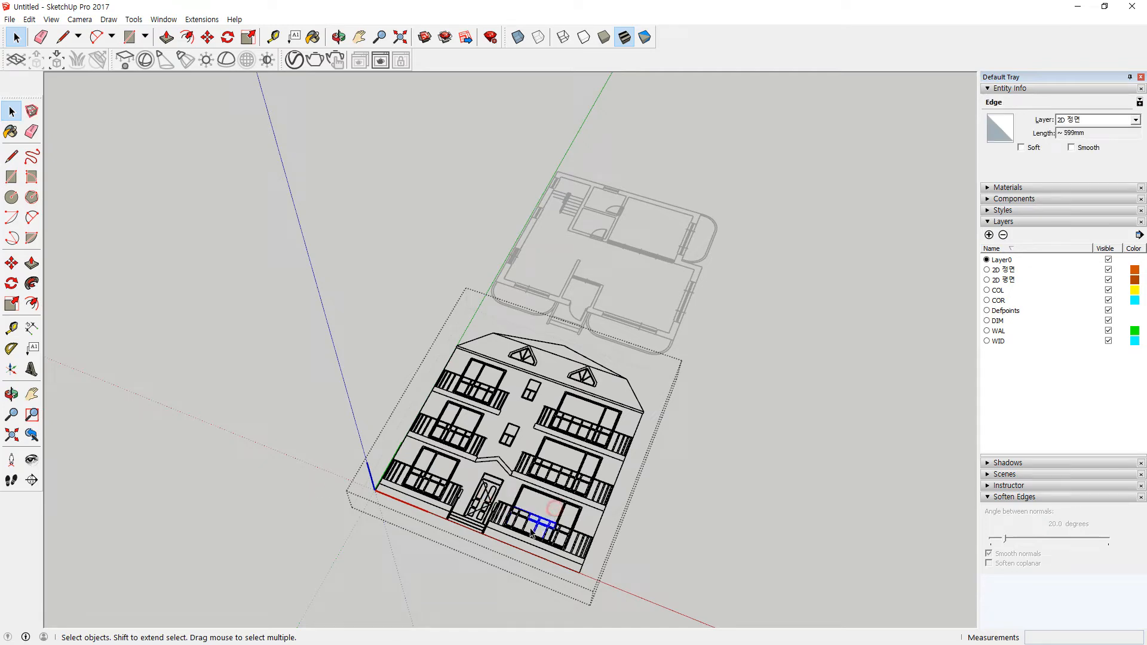
pyautogui.moveTo(564, 449); pyautogui.dragTo(553, 423)
pyautogui.moveTo(567, 369)
pyautogui.mouseDown()
pyautogui.moveTo(527, 369)
pyautogui.moveTo(527, 360)
pyautogui.moveTo(513, 371)
pyautogui.mouseUp()
pyautogui.moveTo(491, 388); pyautogui.dragTo(458, 423)
pyautogui.moveTo(460, 448); pyautogui.dragTo(427, 494)
pyautogui.click(408, 521)
pyautogui.click(338, 579)
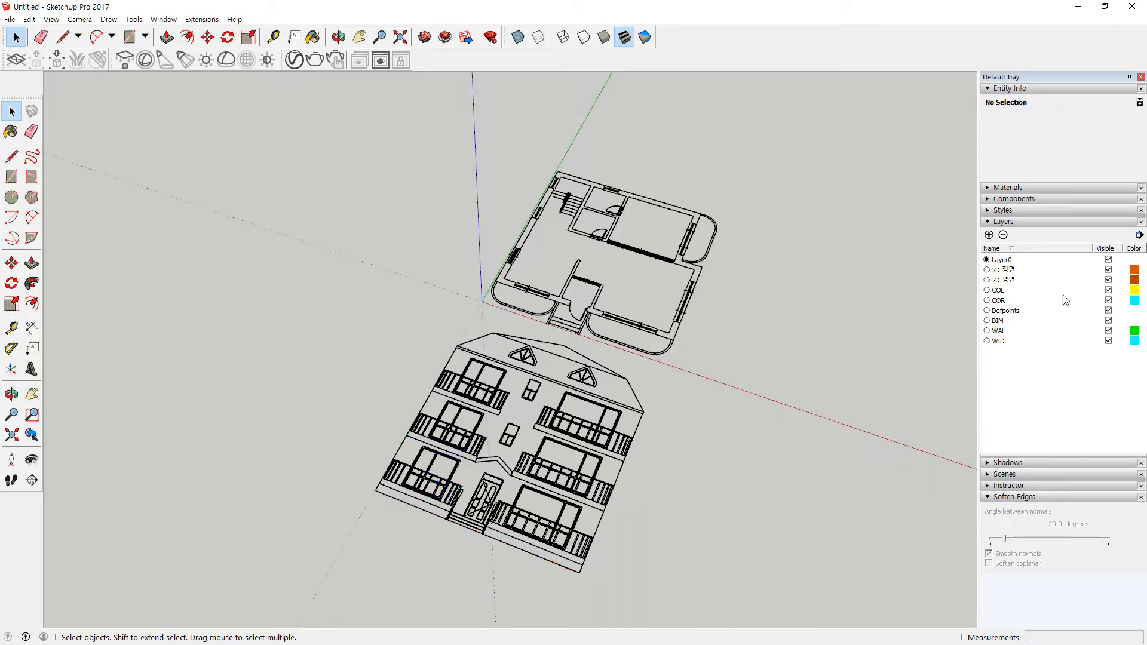
pyautogui.click(1108, 271)
pyautogui.click(1109, 271)
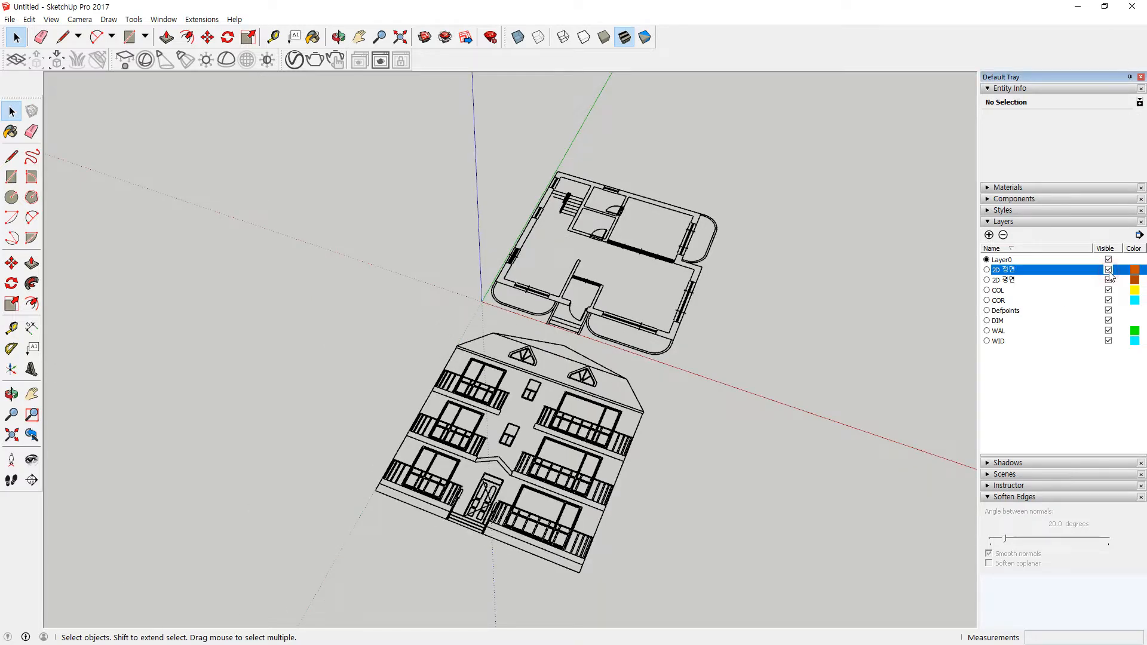
# Hide the 2D 정면 and 2D 평면 layers to check what they control, and show both again
pyautogui.click(1109, 270)
pyautogui.click(1109, 280)
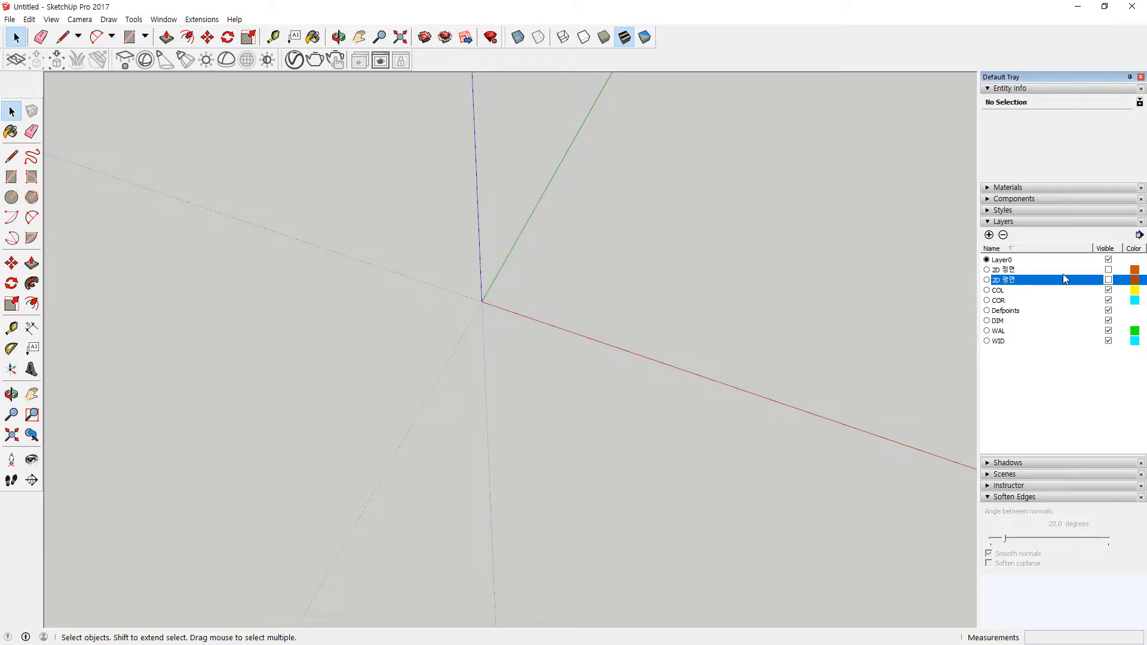
pyautogui.click(1109, 270)
pyautogui.click(1108, 280)
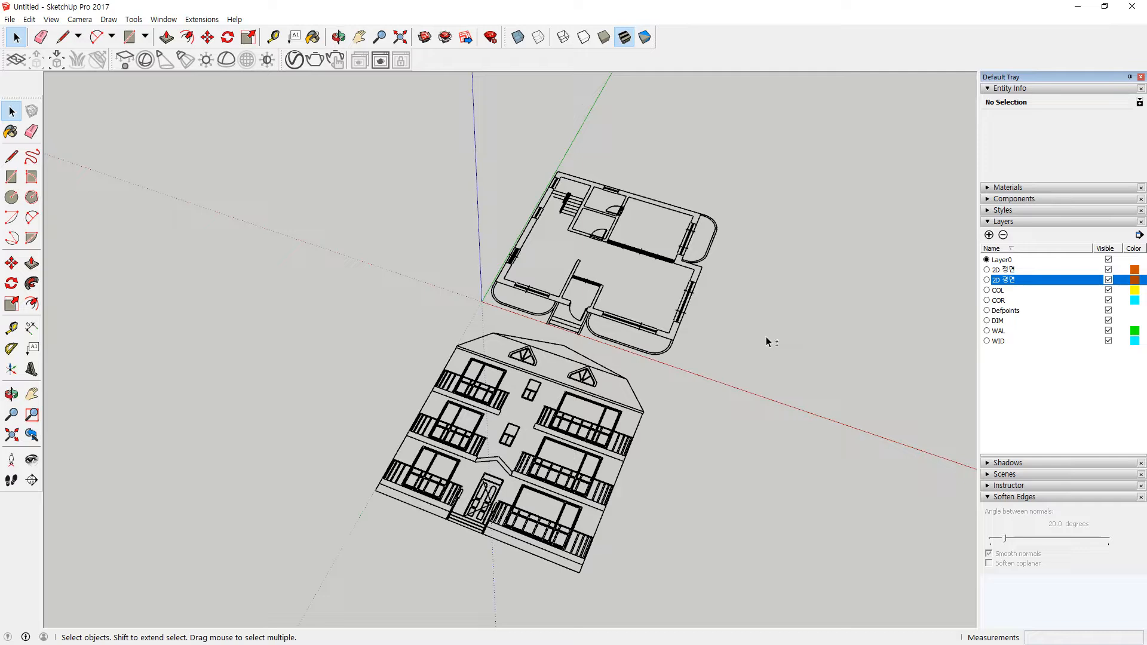
pyautogui.hotkey('ctrl', 'shift', 's')
pyautogui.click(1091, 366)
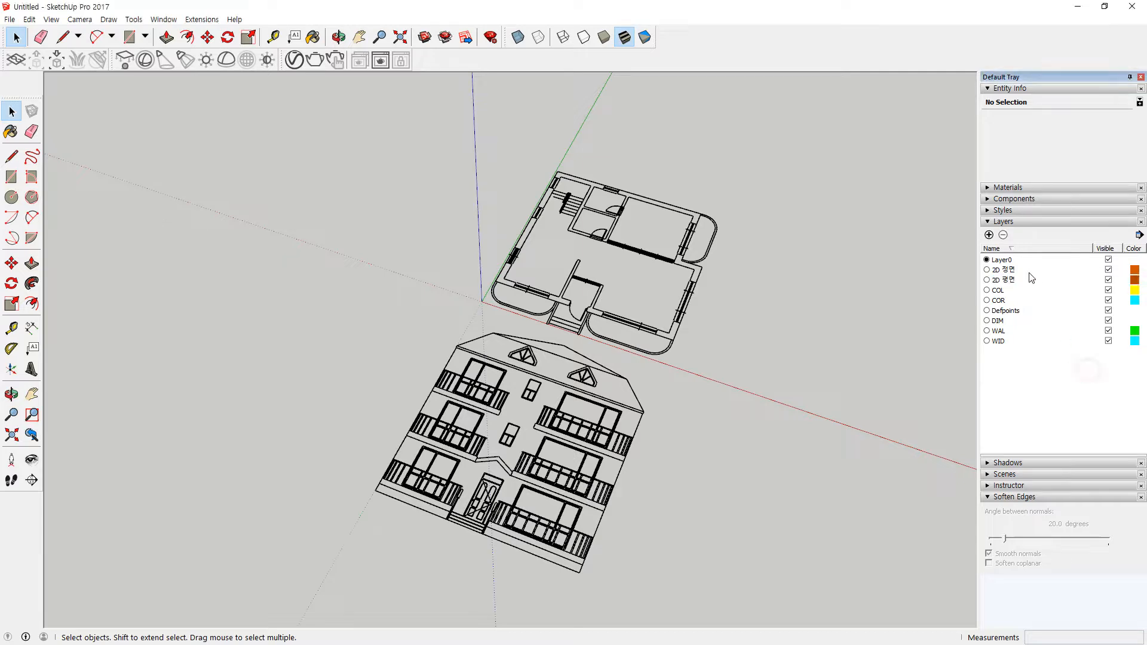
pyautogui.moveTo(760, 309); pyautogui.dragTo(781, 335)
pyautogui.moveTo(664, 140); pyautogui.dragTo(680, 156)
pyautogui.moveTo(413, 210); pyautogui.dragTo(416, 214)
pyautogui.press('Escape')
# Add a new layer named "2D 우측" for the right-side elevation
pyautogui.moveTo(527, 251); pyautogui.dragTo(431, 292, button='middle')
pyautogui.moveTo(779, 320); pyautogui.dragTo(633, 358, button='middle')
pyautogui.click(989, 234)
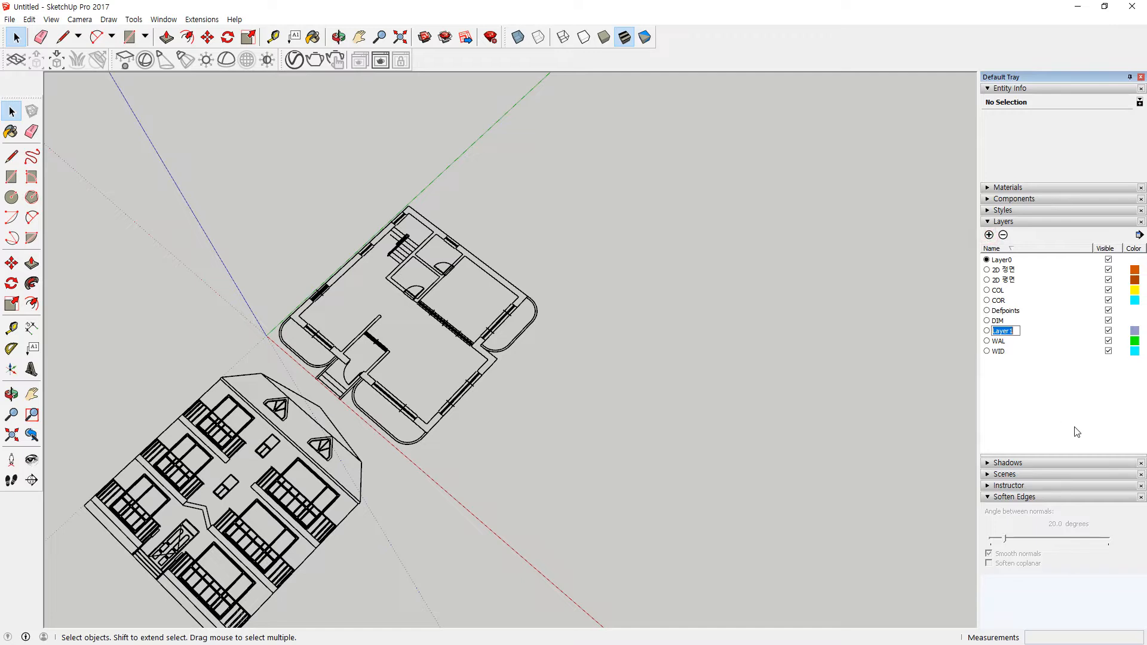
pyautogui.write('3')
pyautogui.write('D 우측')
pyautogui.press('Return')
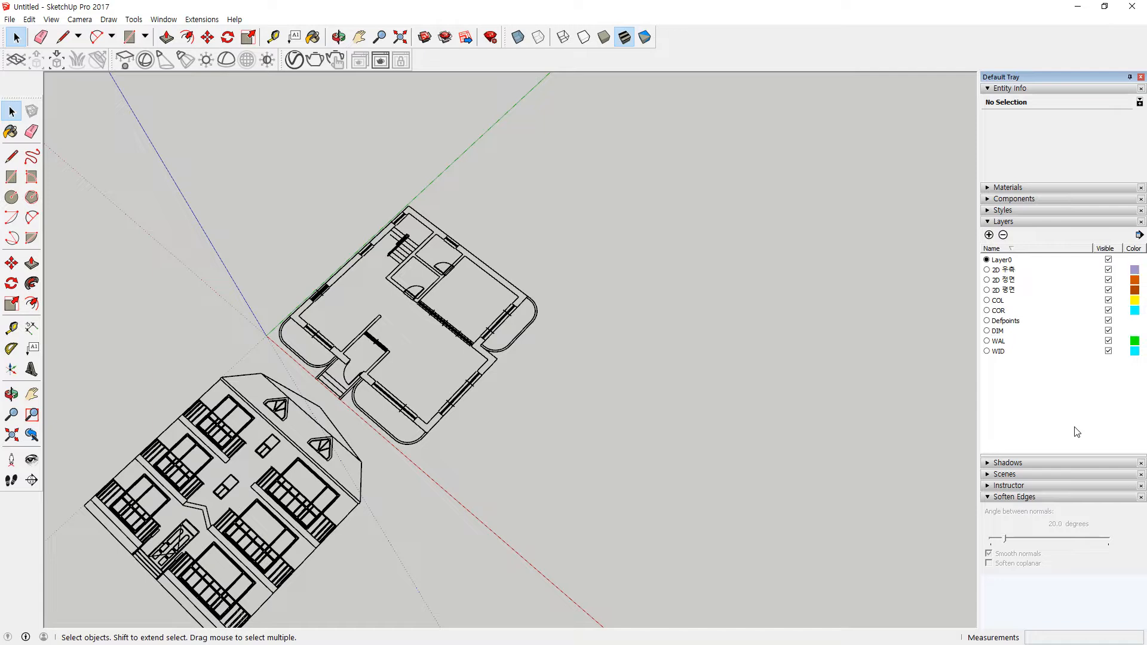
# Add two more layers named "2D 배면" and "2D 좌측" for the rear and left-side elevations
pyautogui.click(988, 235)
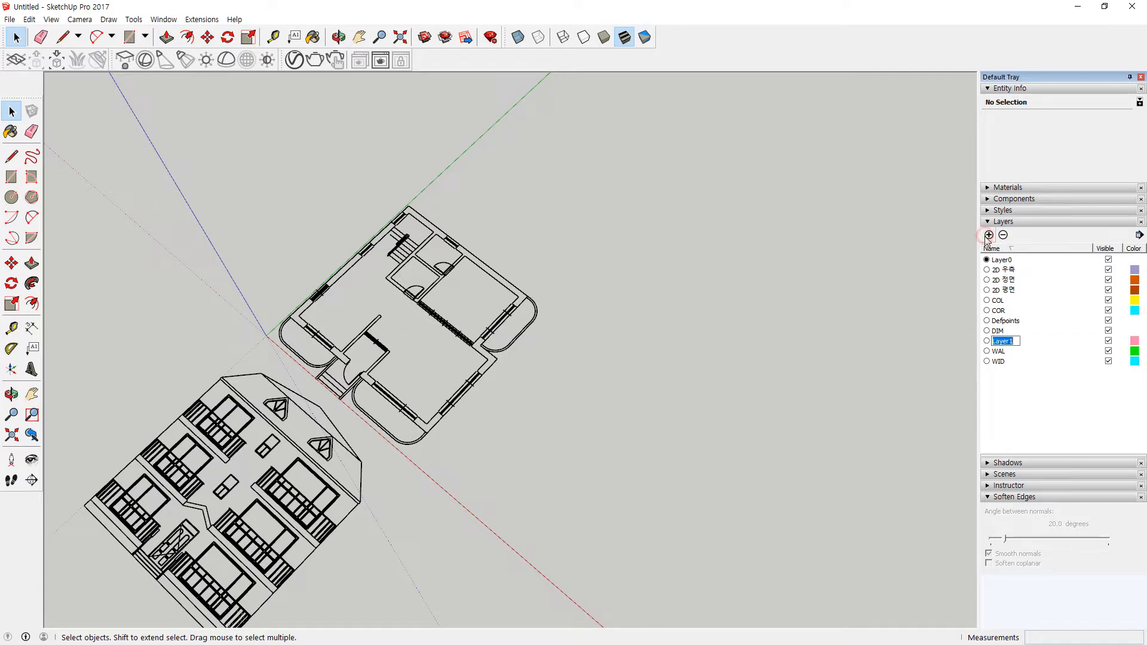
pyautogui.write('2D 배면')
pyautogui.press('Return')
pyautogui.click(989, 235)
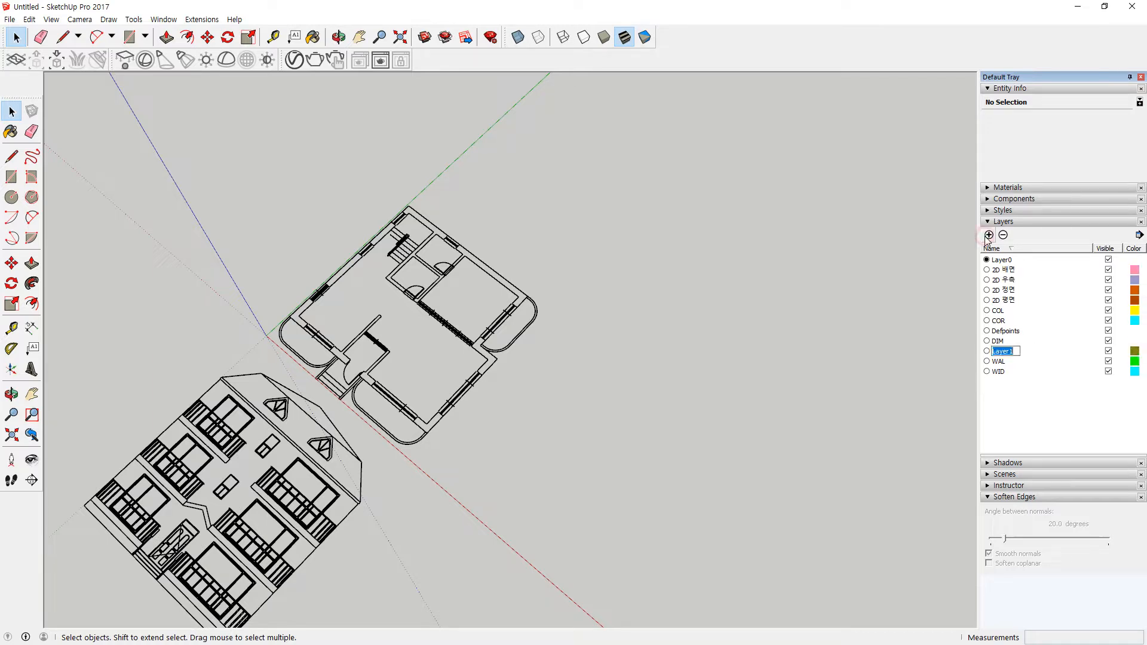
pyautogui.write('2D 좌측')
pyautogui.press('Return')
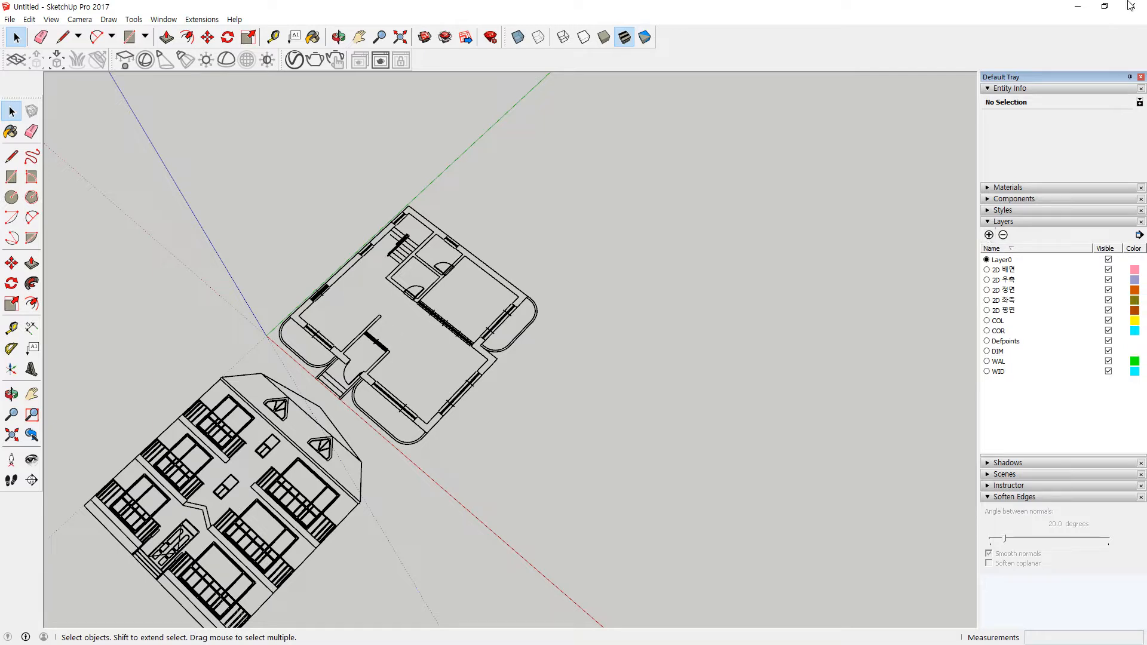
# Make 2D 우측 the current layer and import the right-side elevation drawing 우측면.dwg
pyautogui.click(987, 279)
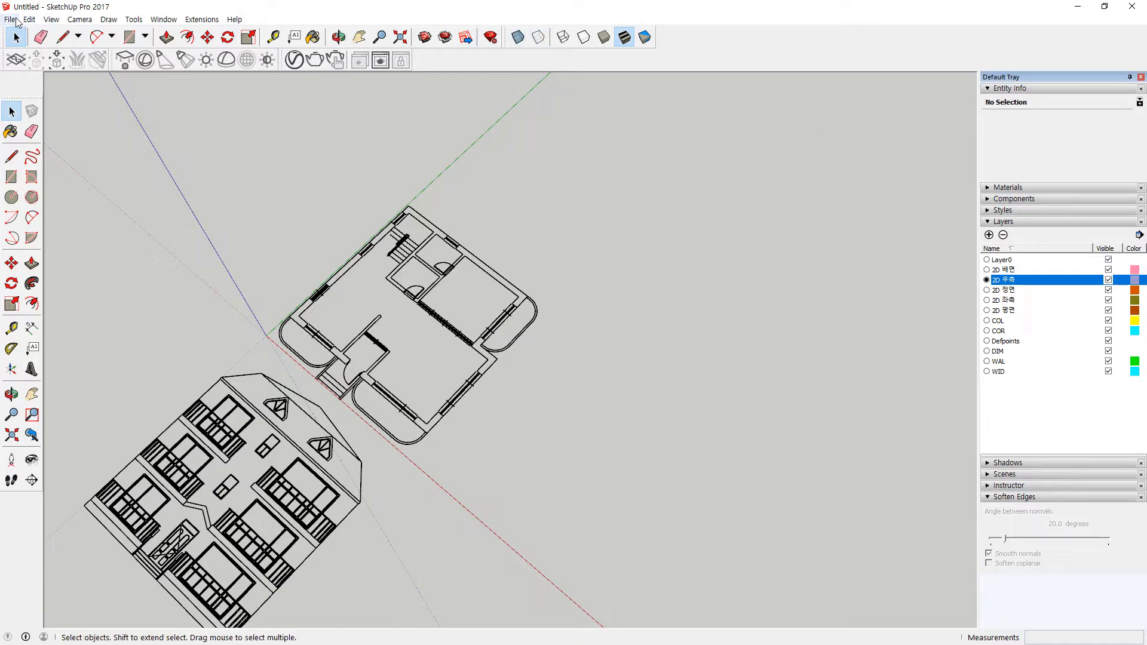
pyautogui.click(11, 19)
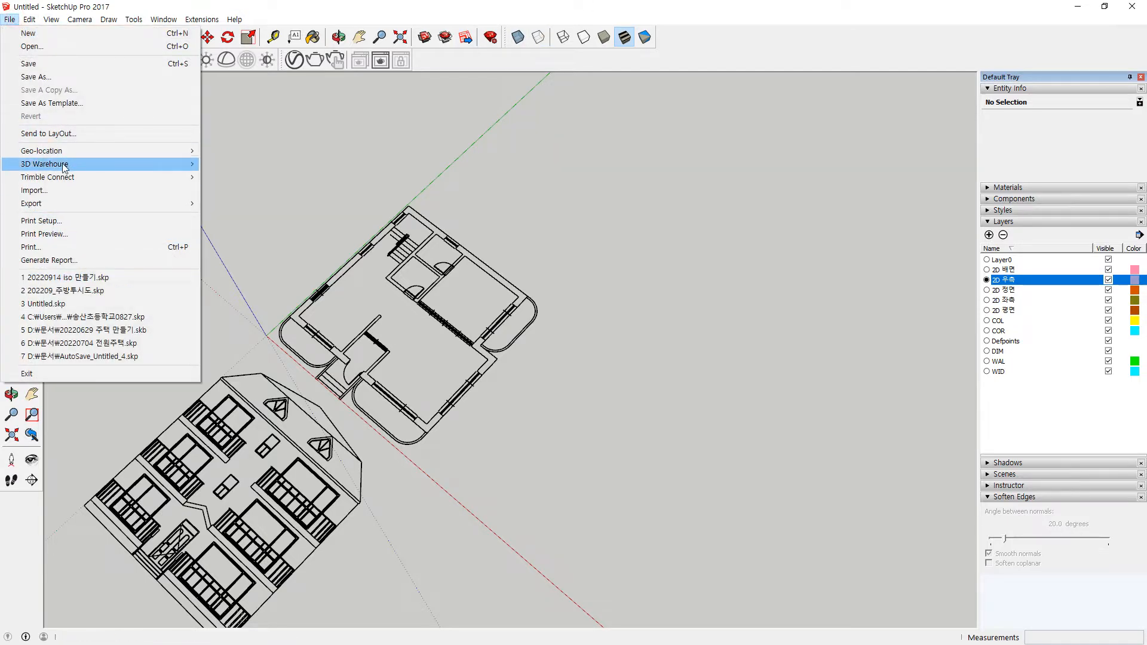
pyautogui.click(59, 191)
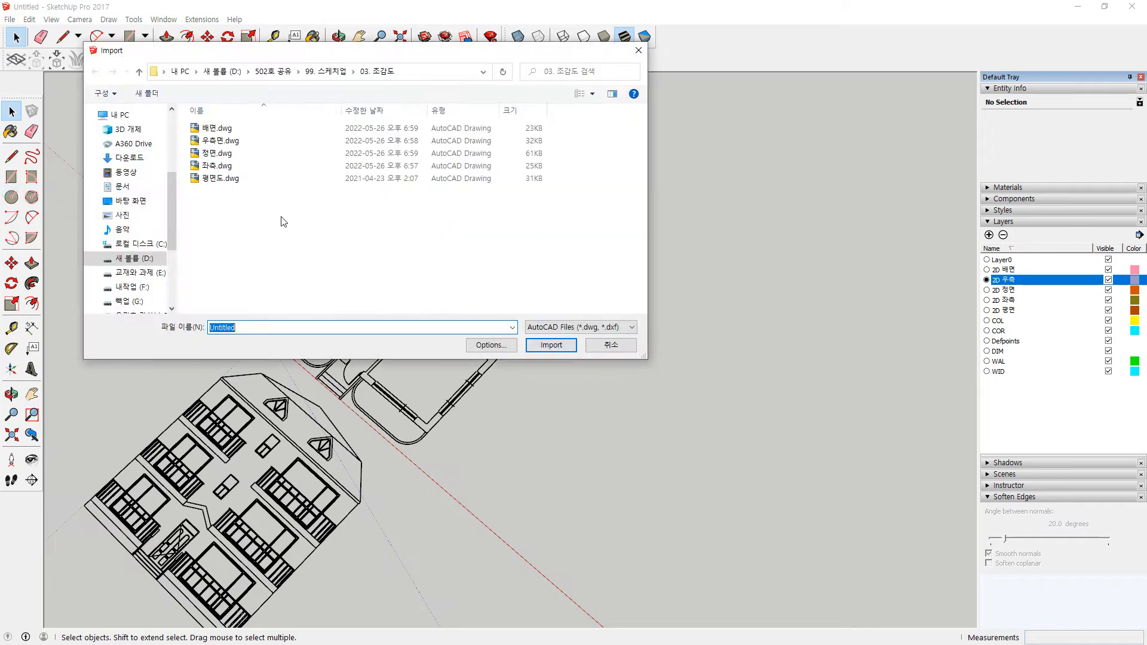
pyautogui.click(220, 141)
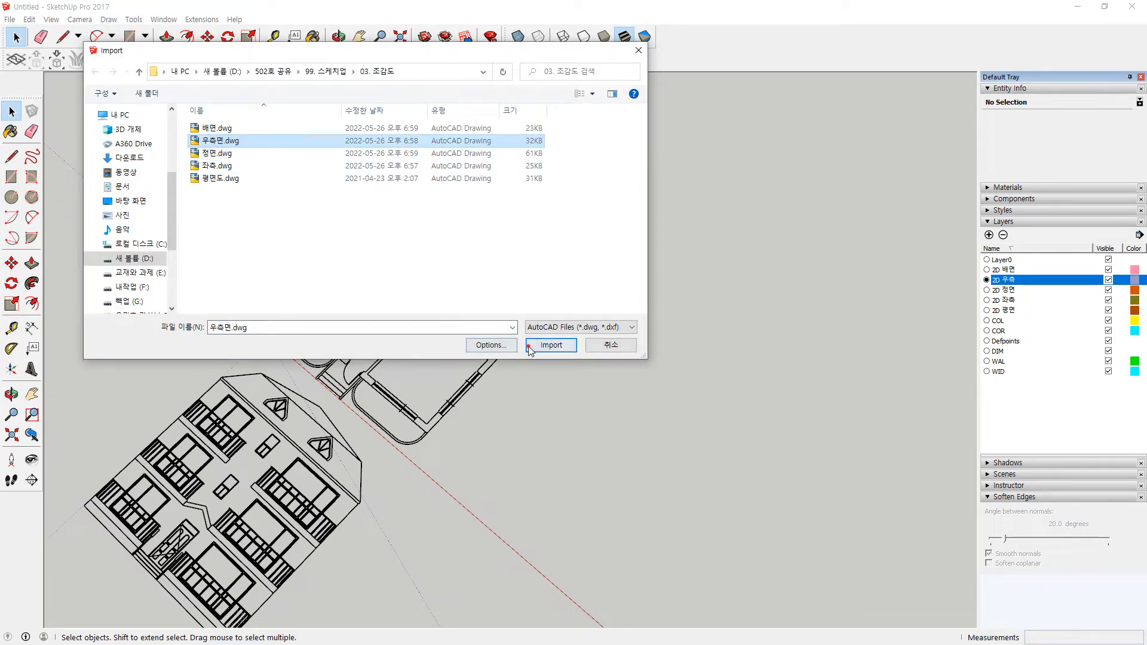
pyautogui.click(551, 346)
pyautogui.click(622, 421)
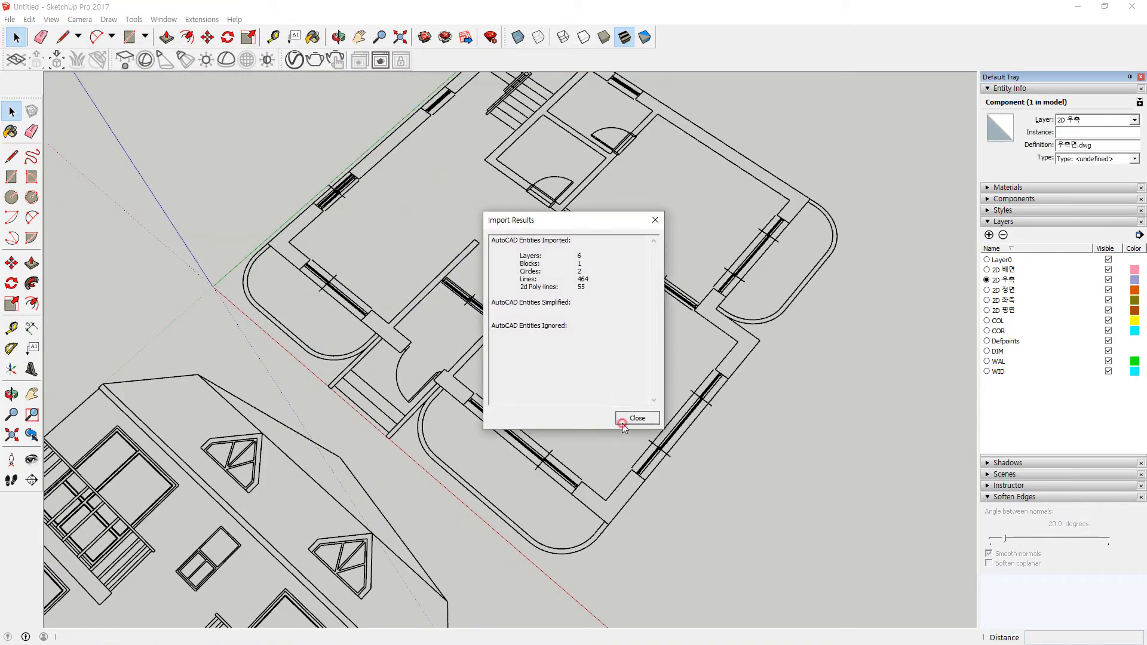
# Move the imported right-side elevation clear of the floor plan, to the plan's right side
pyautogui.scroll(-2, 622, 425)
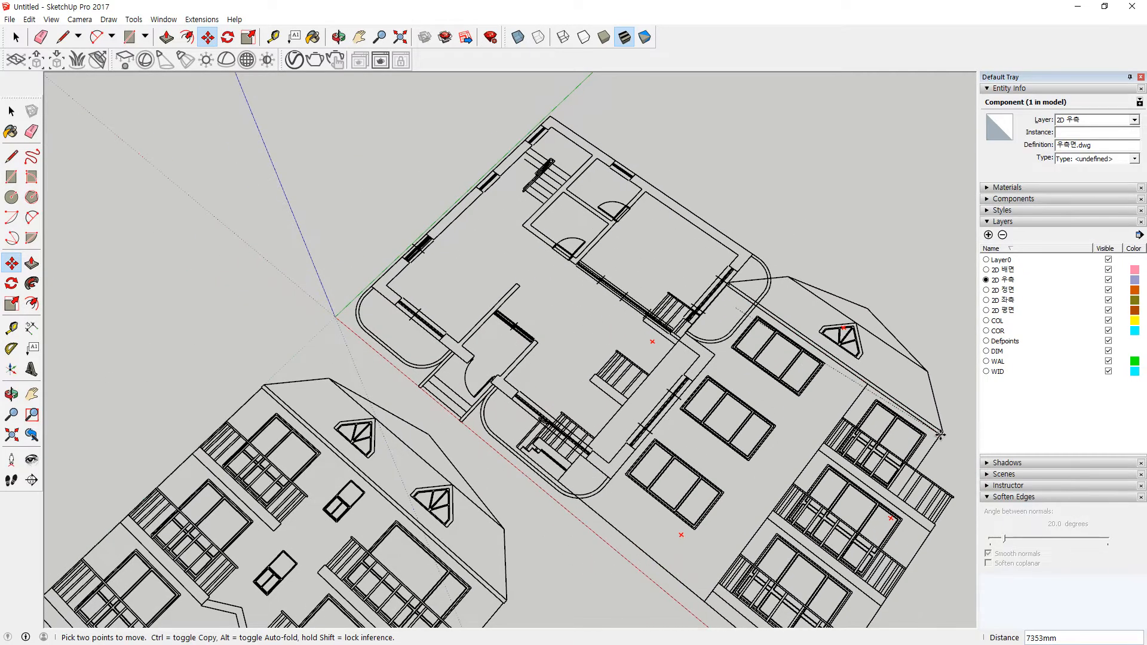
pyautogui.click(940, 434)
pyautogui.moveTo(482, 377); pyautogui.dragTo(354, 238, button='middle')
pyautogui.click(511, 257)
pyautogui.click(610, 343)
pyautogui.press('space')
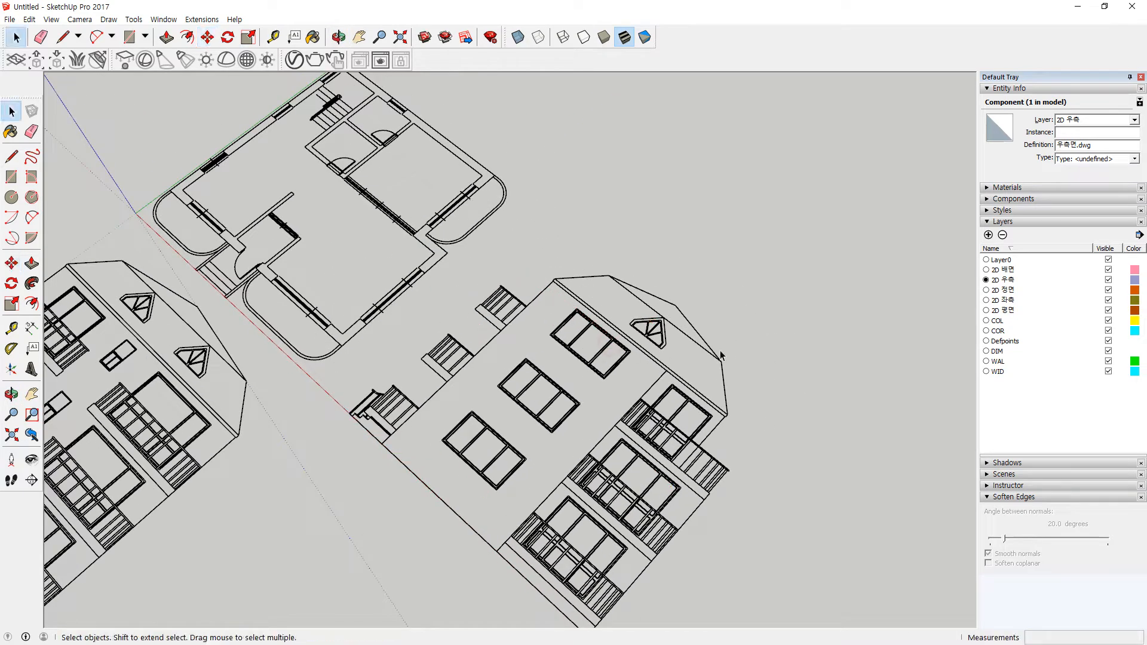
# Open the right-side elevation component, assign all its edges to the 2D 우측 layer, and leave the component
pyautogui.doubleClick(626, 360)
pyautogui.click(622, 357)
pyautogui.keyDown('shift'); pyautogui.click(500, 306); pyautogui.keyUp('shift')
pyautogui.tripleClick(423, 393)
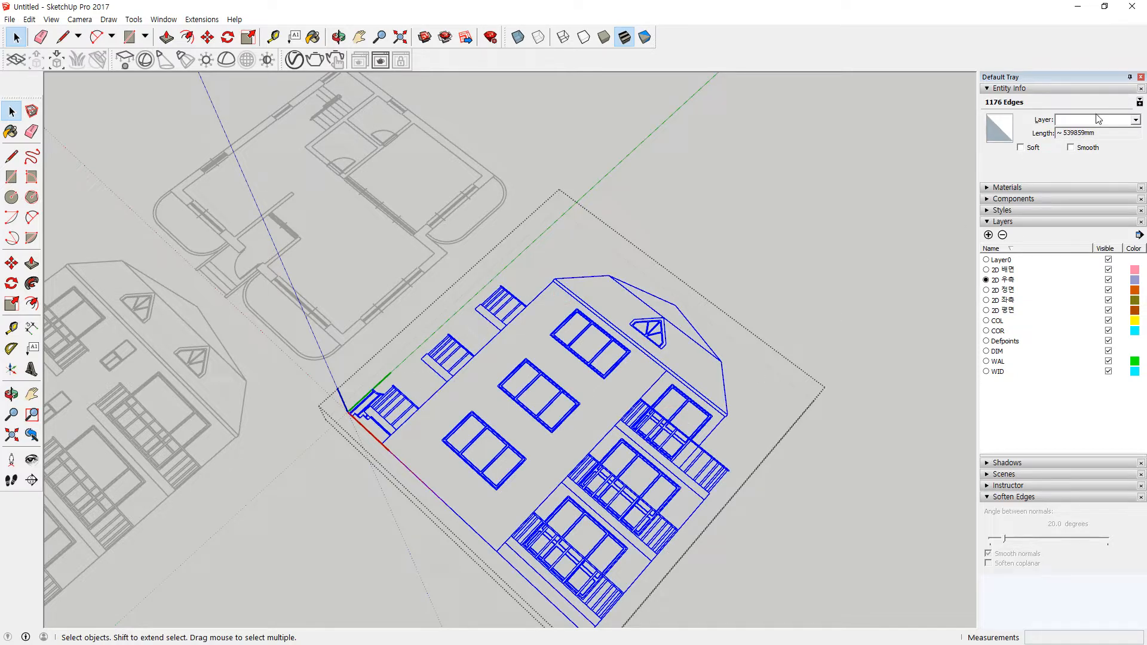
pyautogui.click(1127, 119)
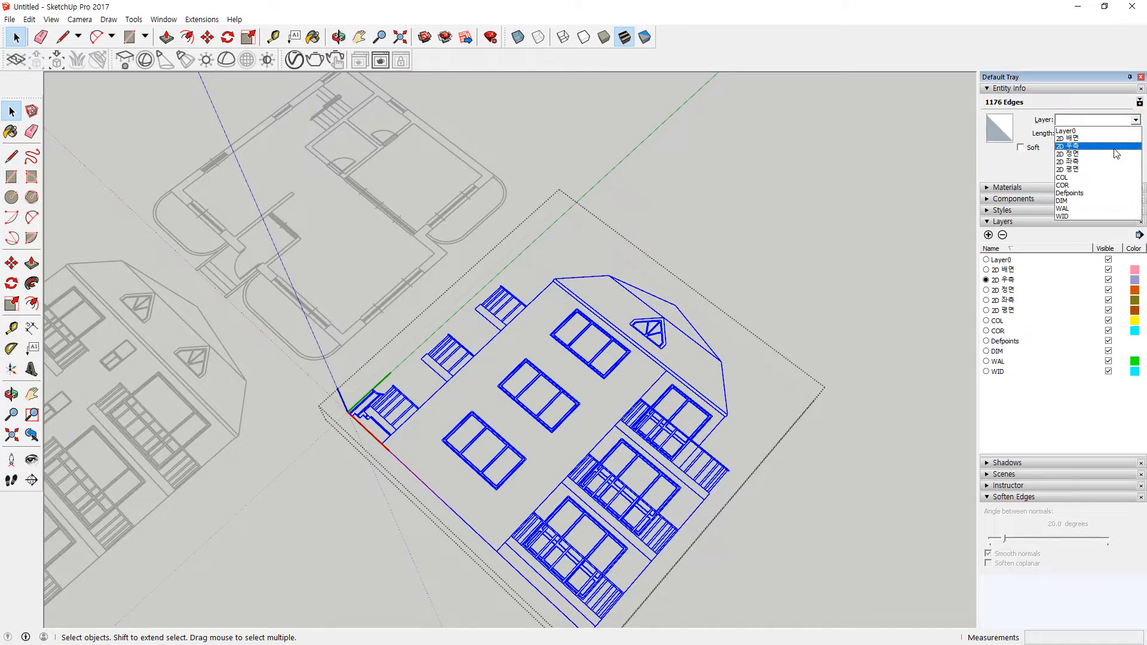
pyautogui.click(1114, 153)
pyautogui.click(738, 255)
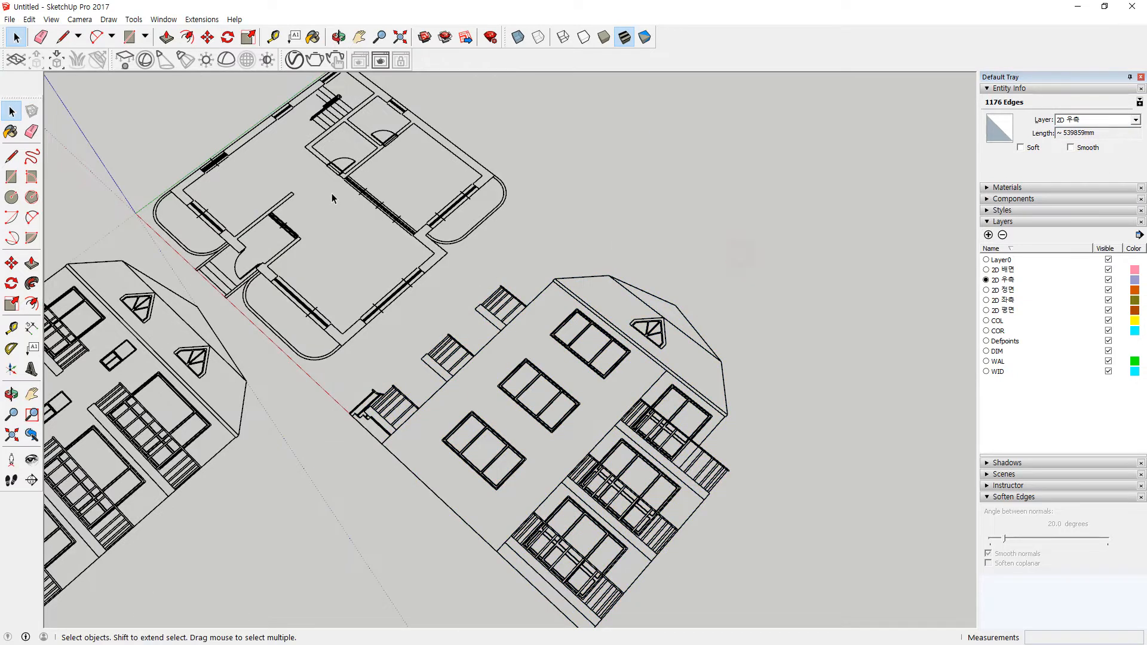
pyautogui.keyDown('shift'); pyautogui.moveTo(308, 227); pyautogui.dragTo(295, 467, button='middle'); pyautogui.keyUp('shift')
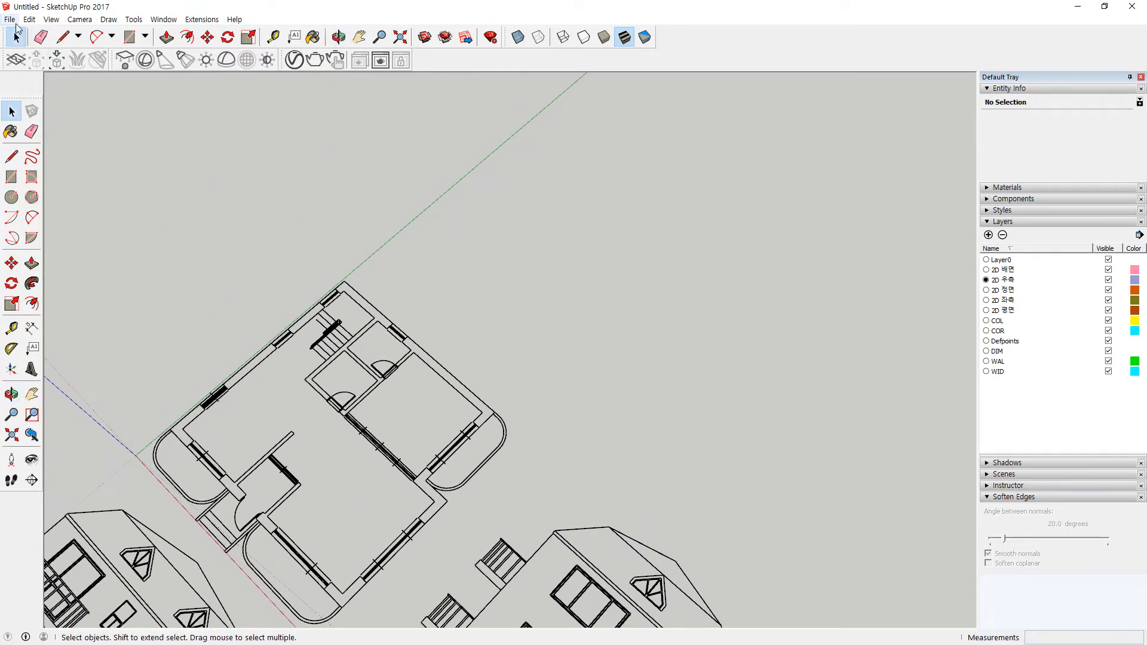
pyautogui.click(10, 19)
pyautogui.click(71, 190)
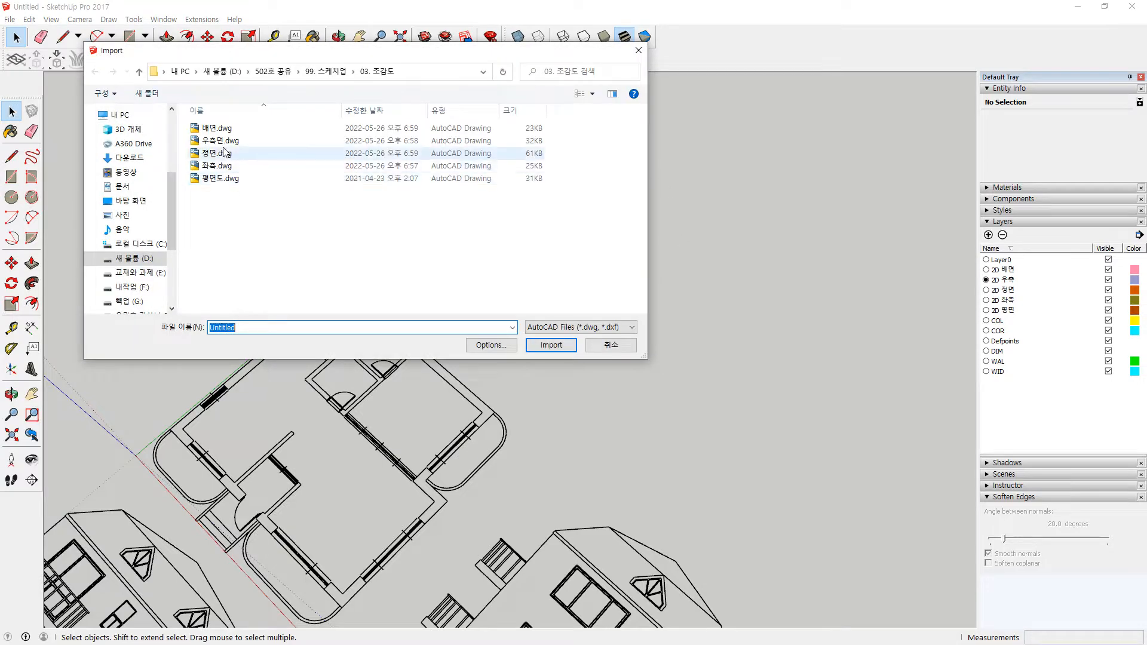
pyautogui.click(224, 129)
pyautogui.click(610, 345)
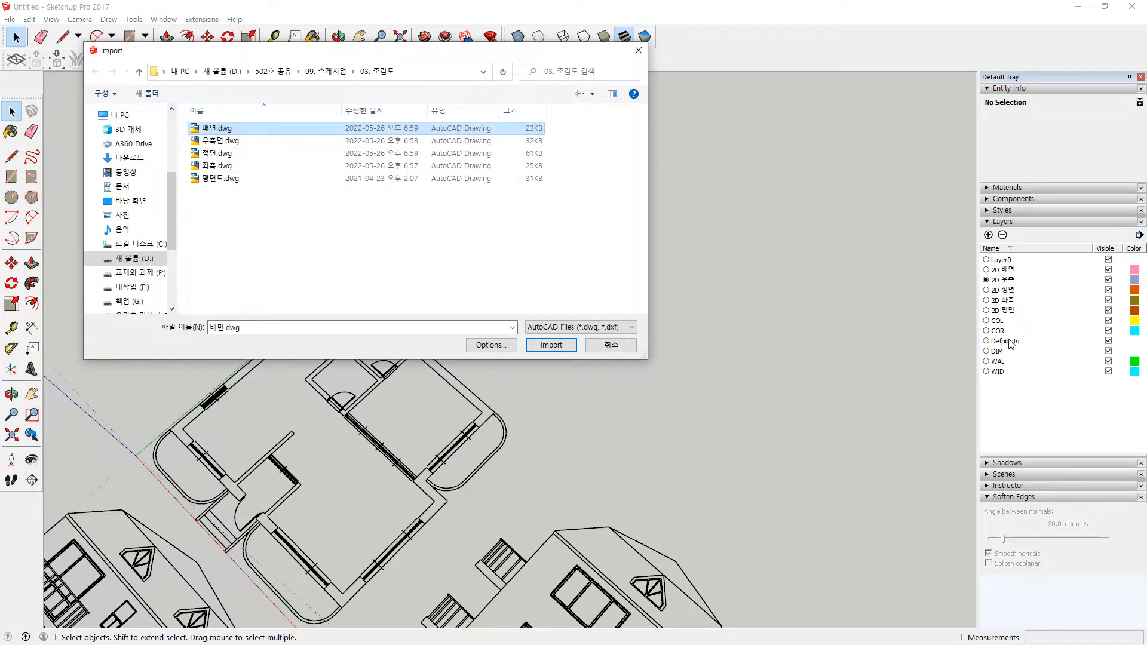
# Make 2D 배면 the current layer and import the rear elevation drawing 배면.dwg
pyautogui.click(986, 270)
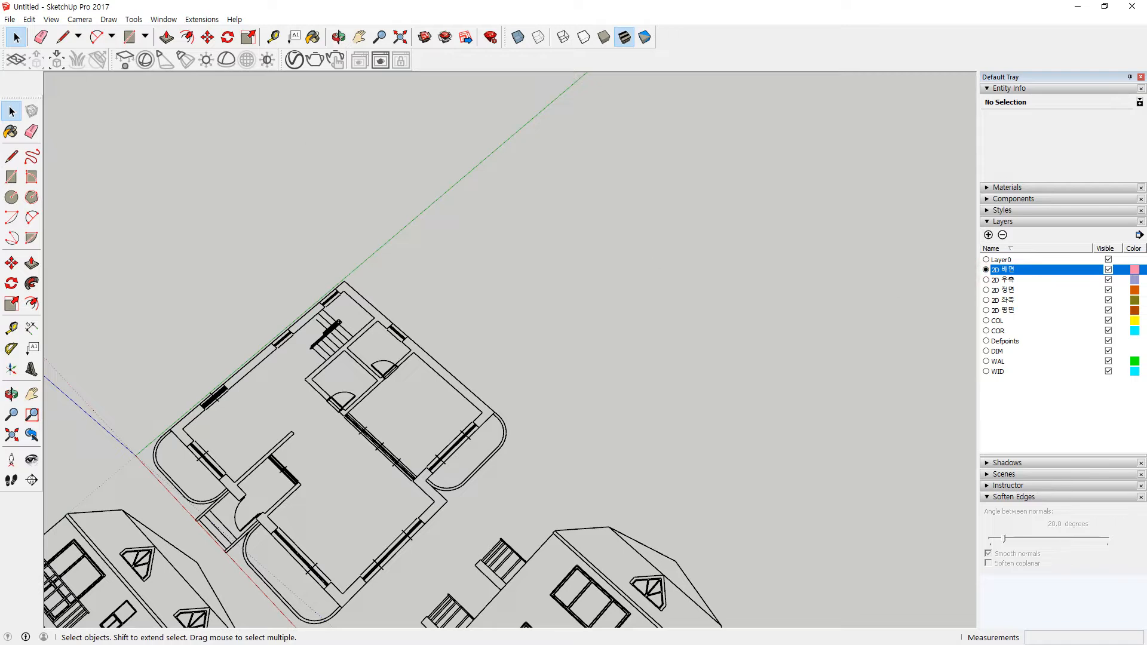
pyautogui.click(10, 19)
pyautogui.click(55, 196)
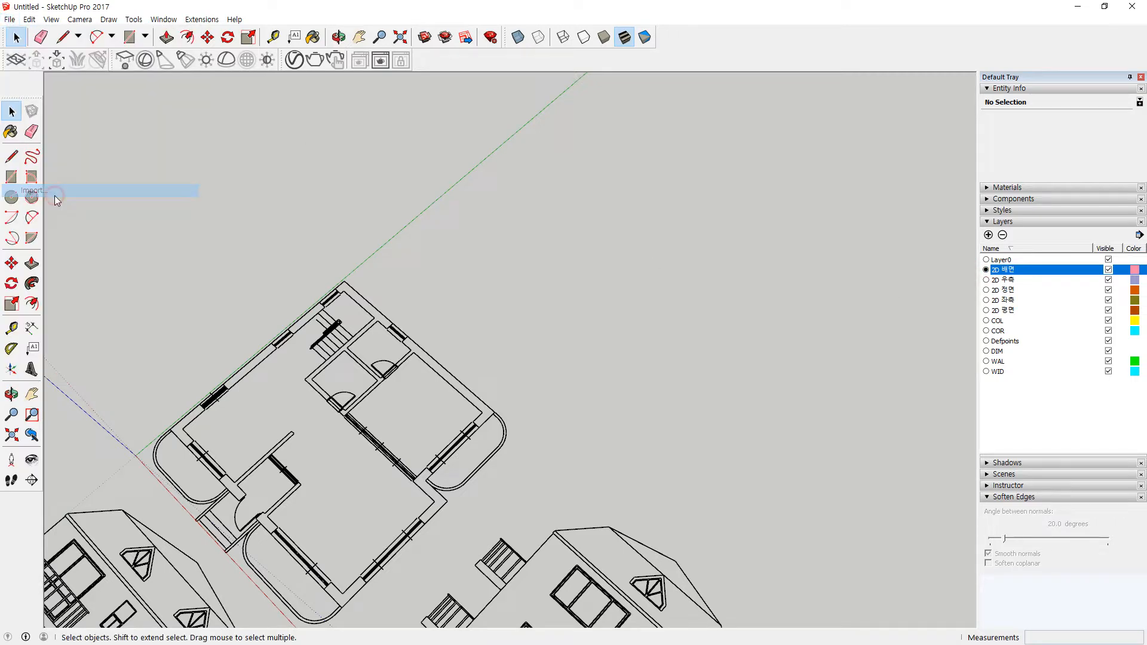
pyautogui.doubleClick(230, 130)
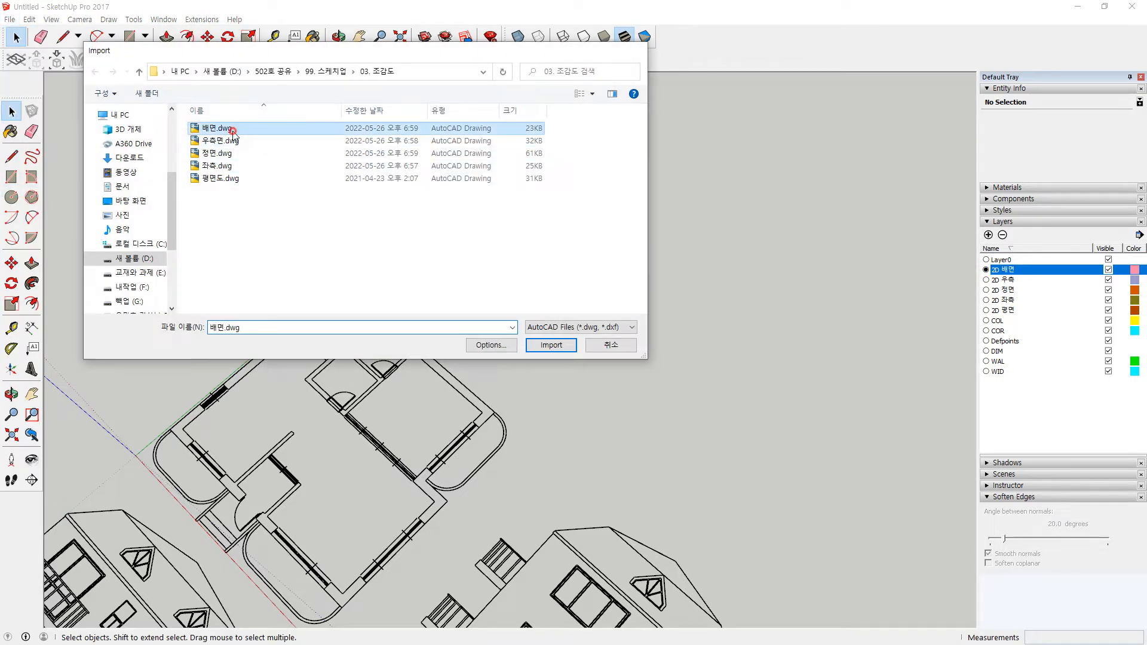
pyautogui.click(641, 423)
# Move the imported rear elevation off the floor plan to the free area behind it
pyautogui.press('m')
pyautogui.scroll(-3, 640, 387)
pyautogui.keyDown('shift'); pyautogui.moveTo(643, 249); pyautogui.dragTo(490, 356, button='middle'); pyautogui.keyUp('shift')
pyautogui.click(450, 406)
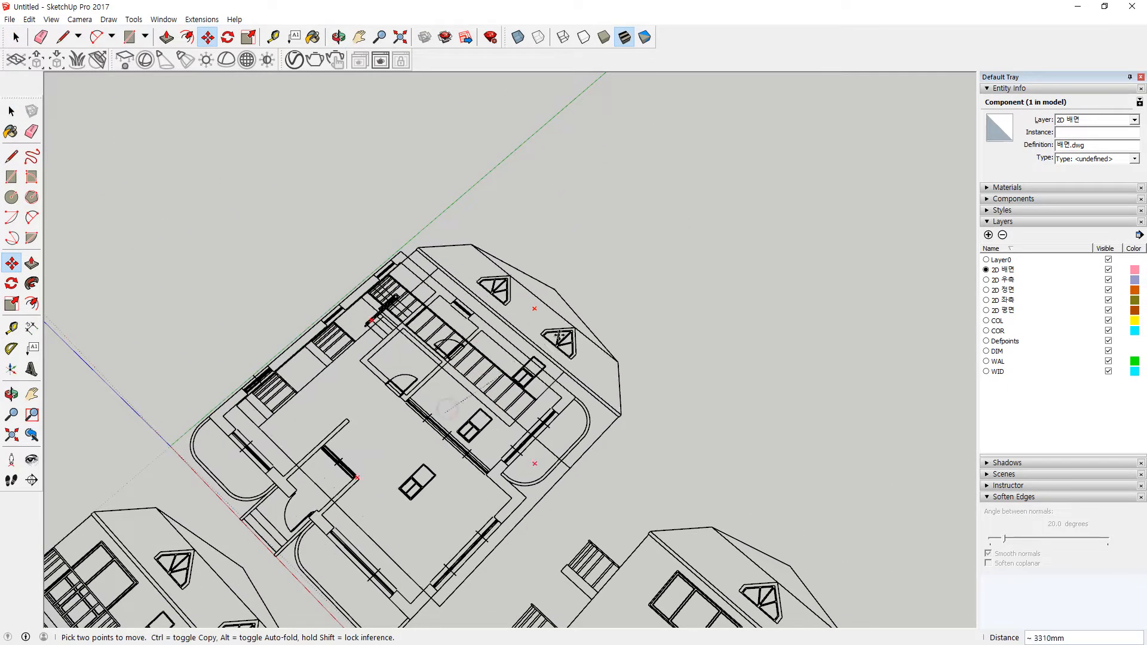
pyautogui.click(671, 203)
pyautogui.press('space')
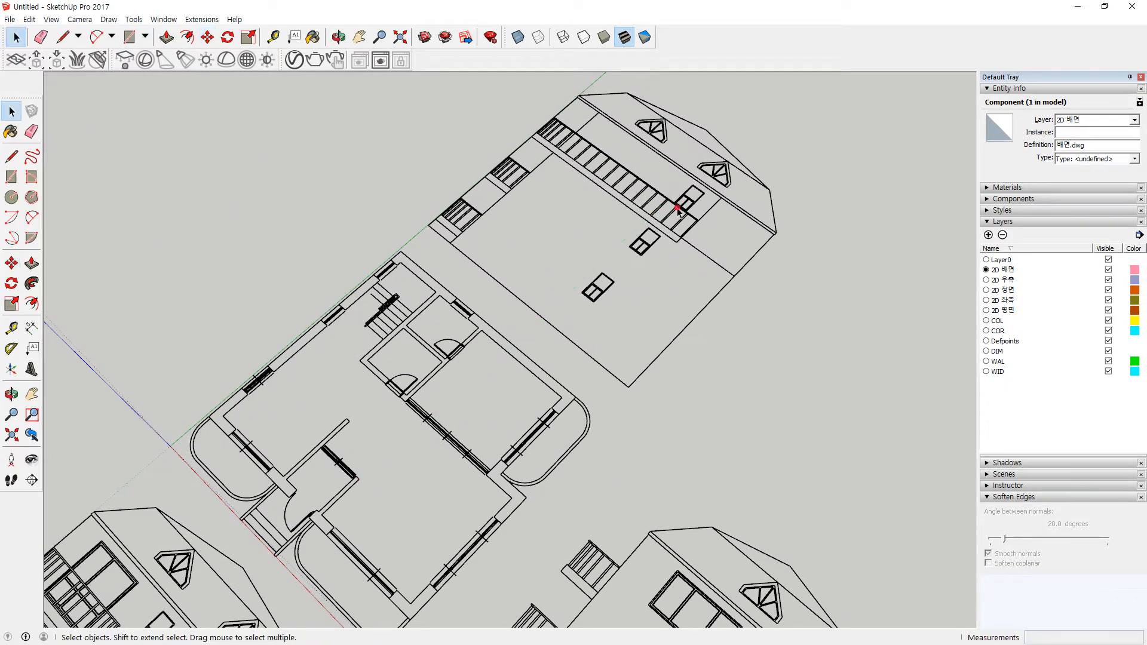
# Open the rear elevation component, assign all its edges to the 2D 배면 layer, and leave the component
pyautogui.doubleClick(681, 216)
pyautogui.hotkey('ctrl', 'a')
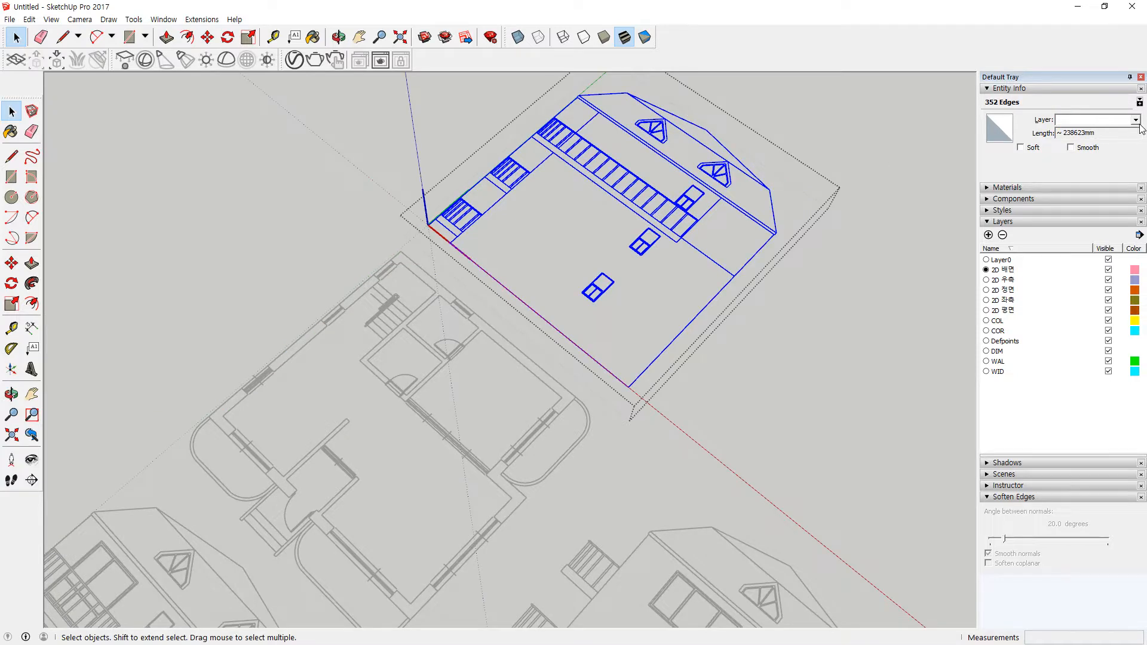
pyautogui.click(1137, 121)
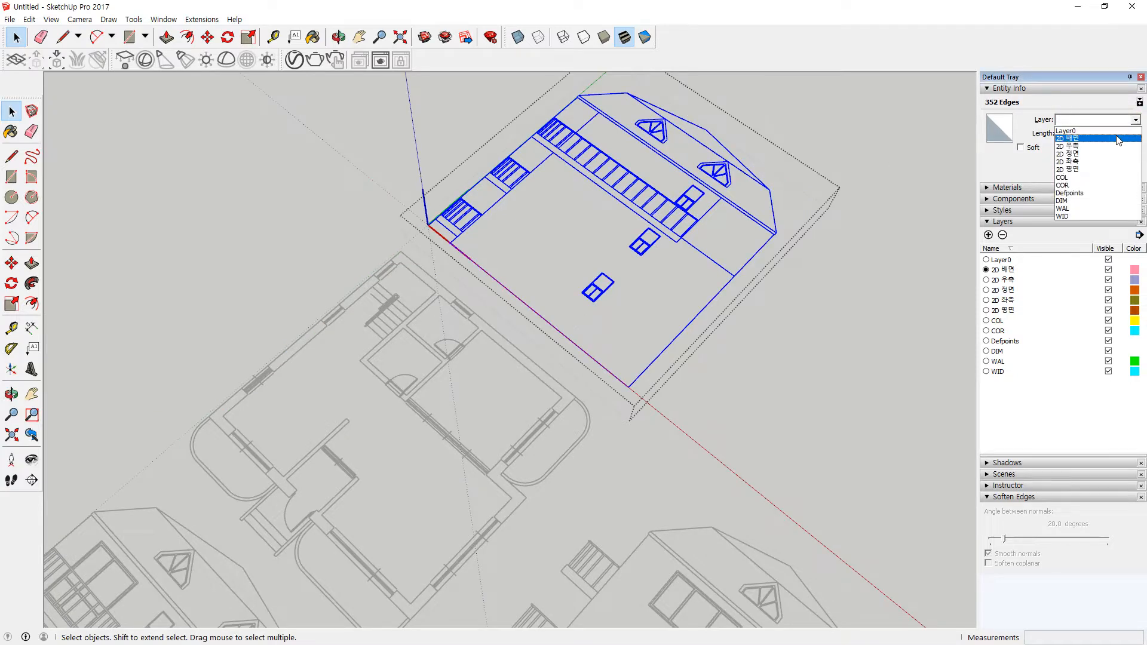
pyautogui.click(1120, 138)
pyautogui.click(825, 353)
# With 2D 좌측 as the current layer, import 좌측.dwg and move the left-side elevation clear of the floor plan's left side
pyautogui.scroll(-2, 189, 199)
pyautogui.moveTo(189, 200); pyautogui.dragTo(819, 345, button='middle')
pyautogui.click(986, 300)
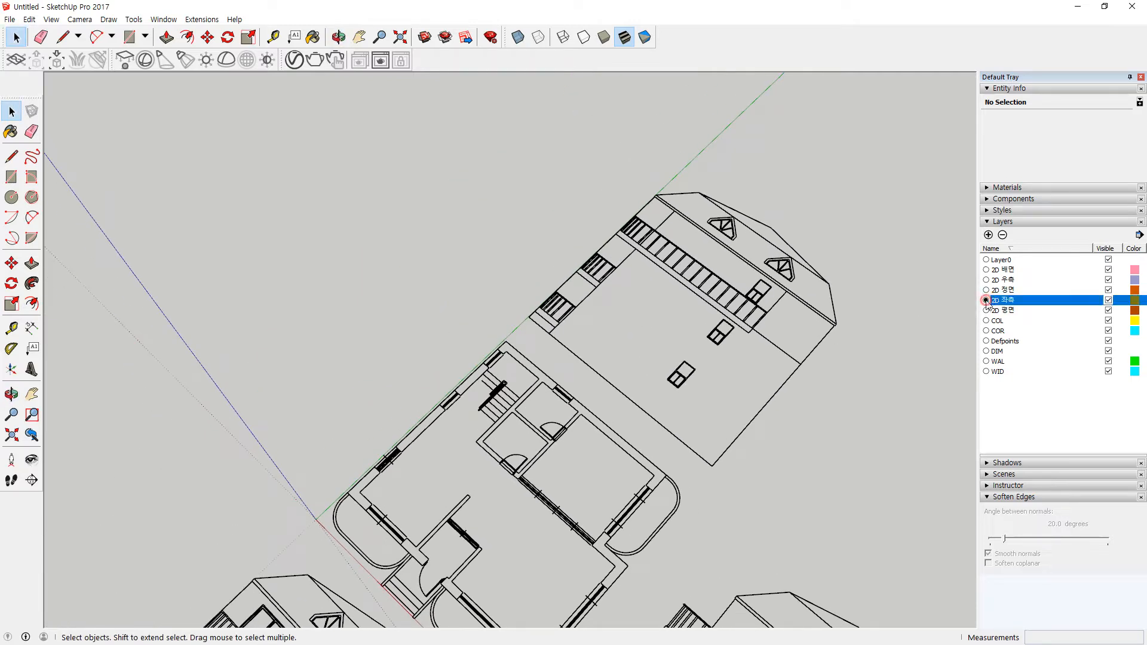
pyautogui.click(7, 19)
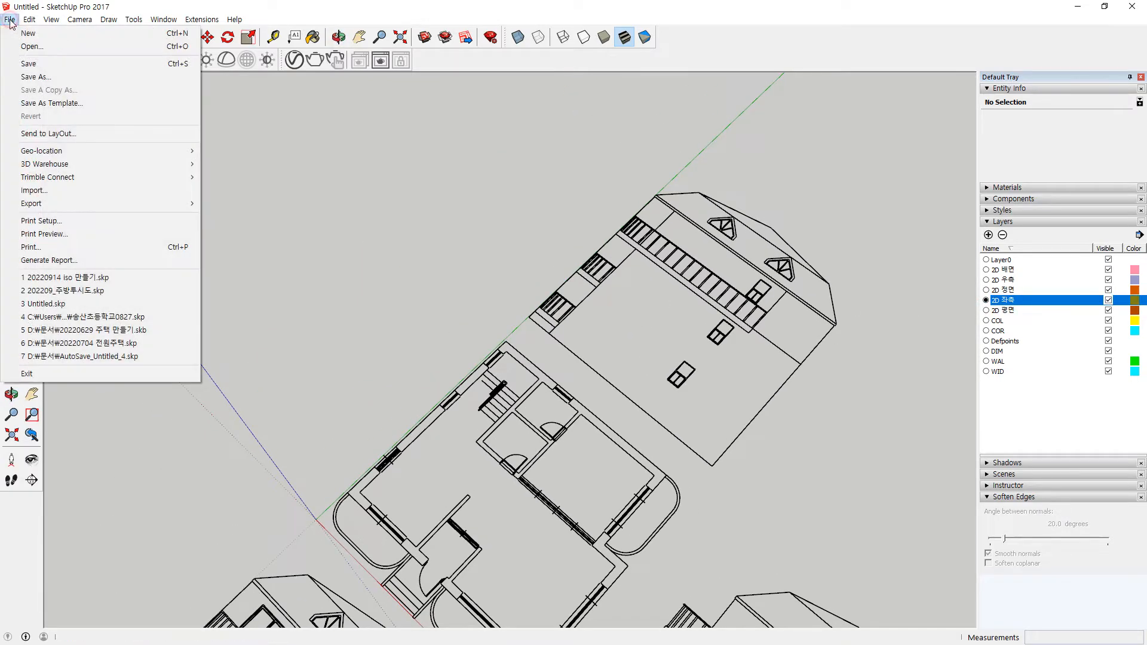
pyautogui.click(52, 191)
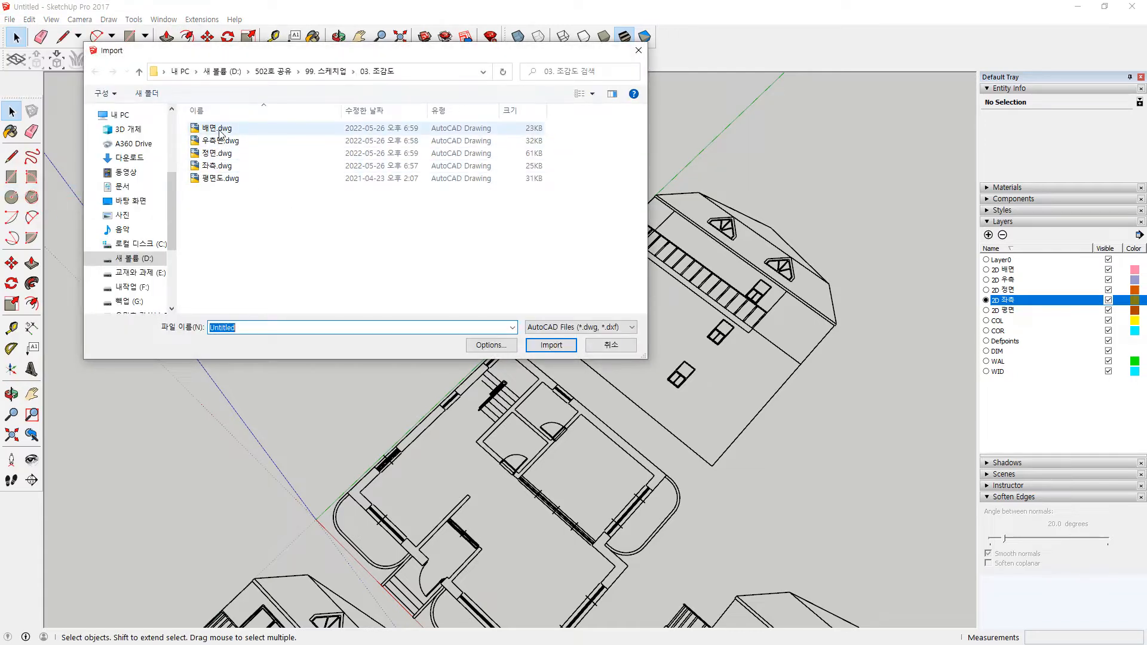
pyautogui.click(218, 165)
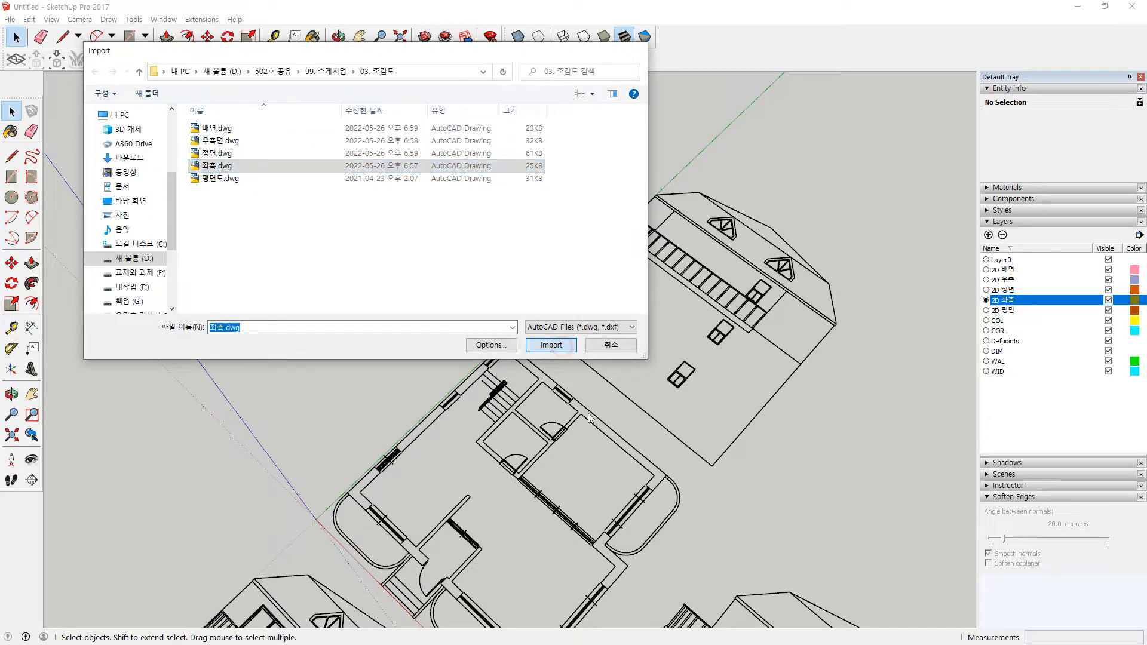
pyautogui.click(551, 345)
pyautogui.click(637, 418)
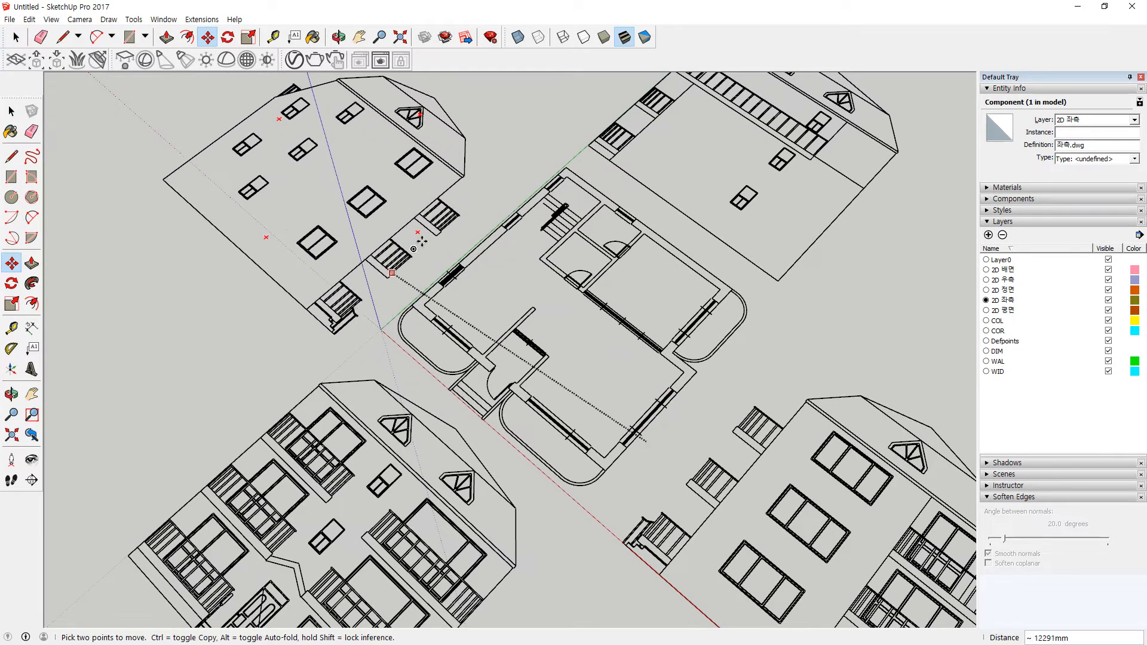
pyautogui.click(389, 232)
pyautogui.press('space')
# Open the left-side elevation component, assign all its edges to the 2D 좌측 layer, and leave the component
pyautogui.doubleClick(389, 231)
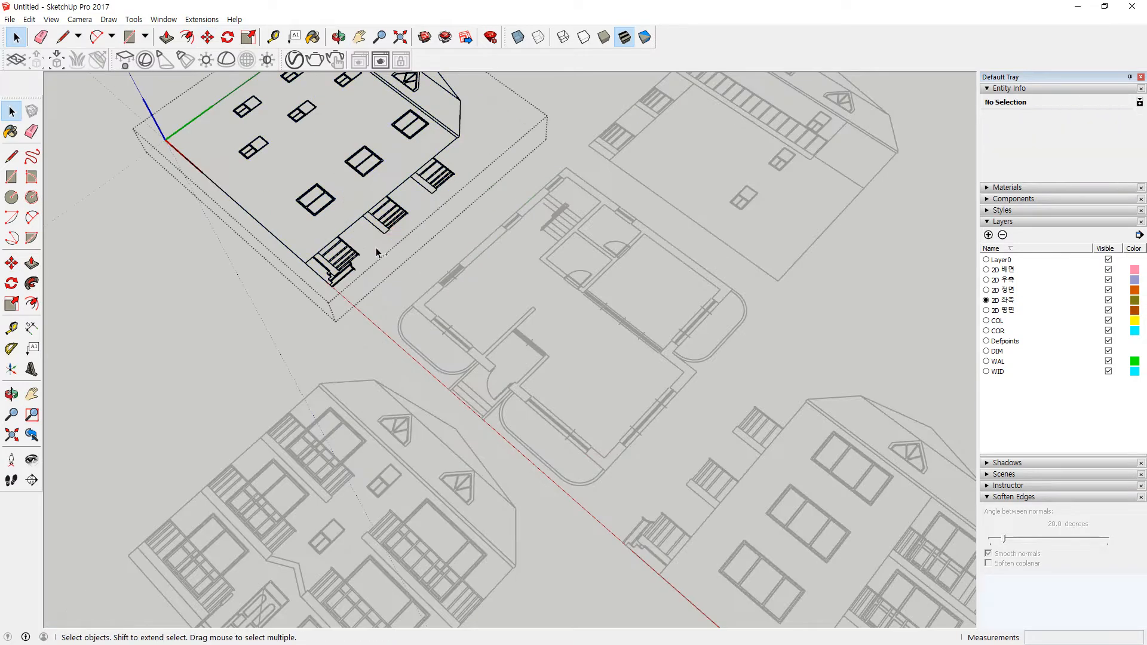
pyautogui.hotkey('ctrl', 'a')
pyautogui.click(1134, 119)
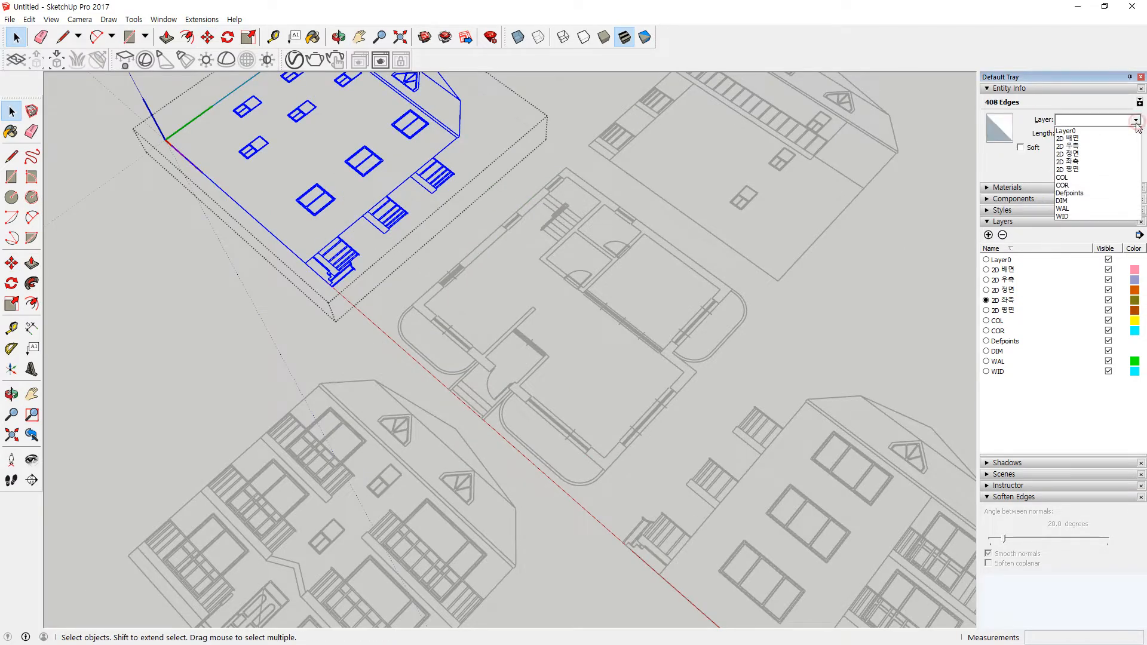
pyautogui.click(1108, 161)
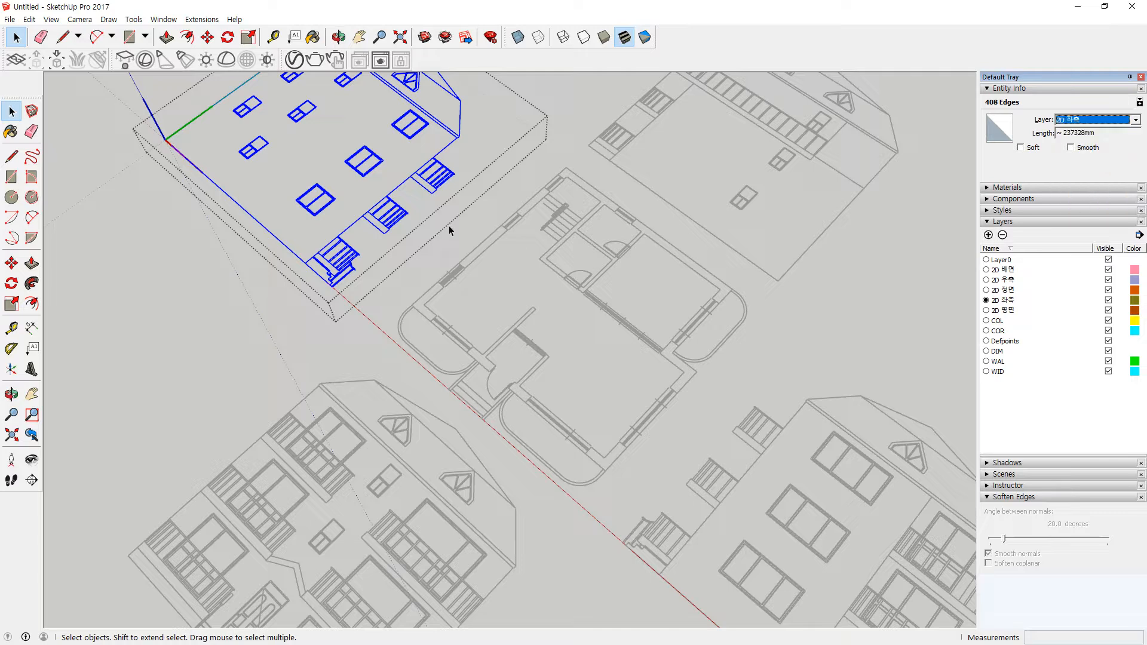
pyautogui.click(390, 117)
pyautogui.click(300, 112)
pyautogui.click(234, 294)
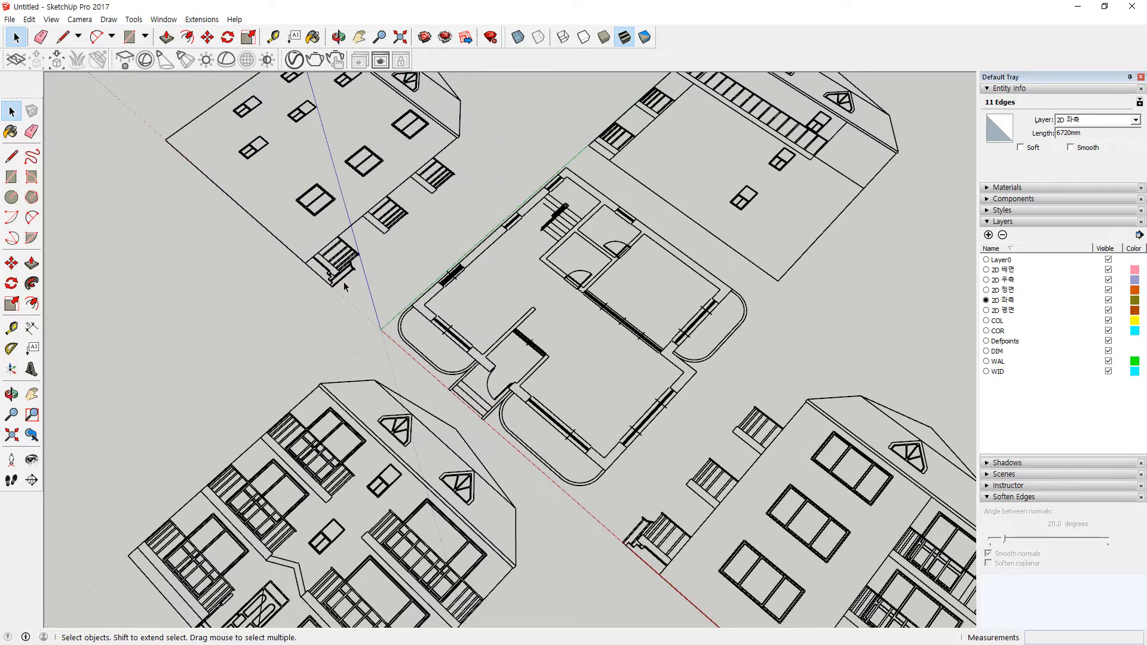
pyautogui.click(338, 289)
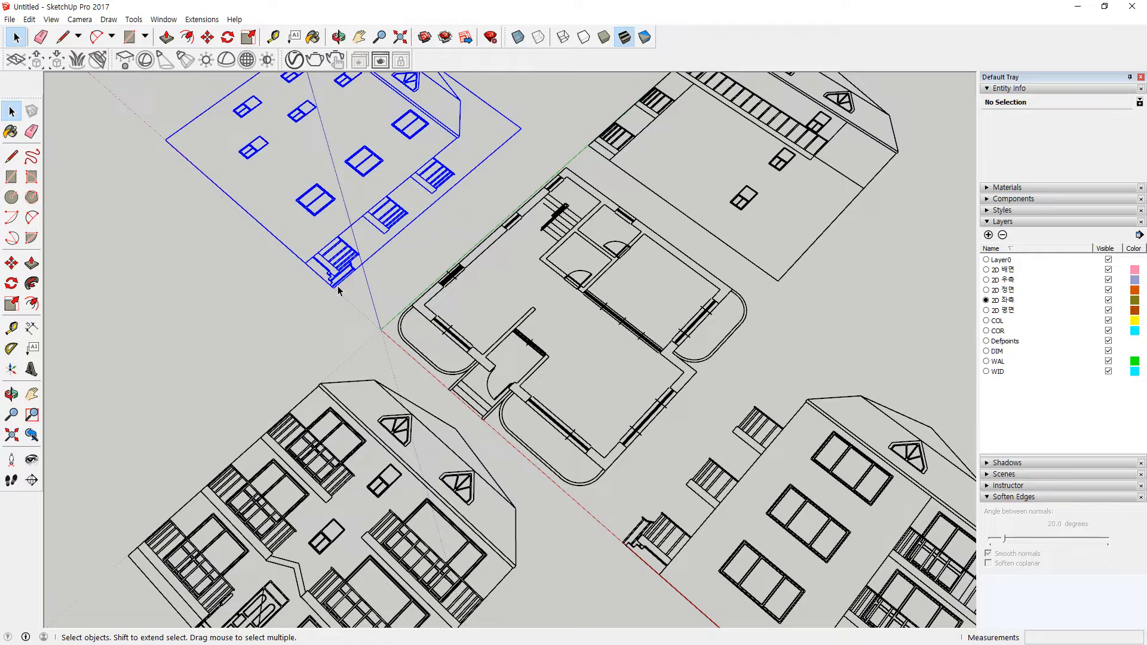
pyautogui.click(242, 307)
# Delete the imported CAD layers COL, COR, Defpoints, DIM, WAL and WID
pyautogui.click(997, 321)
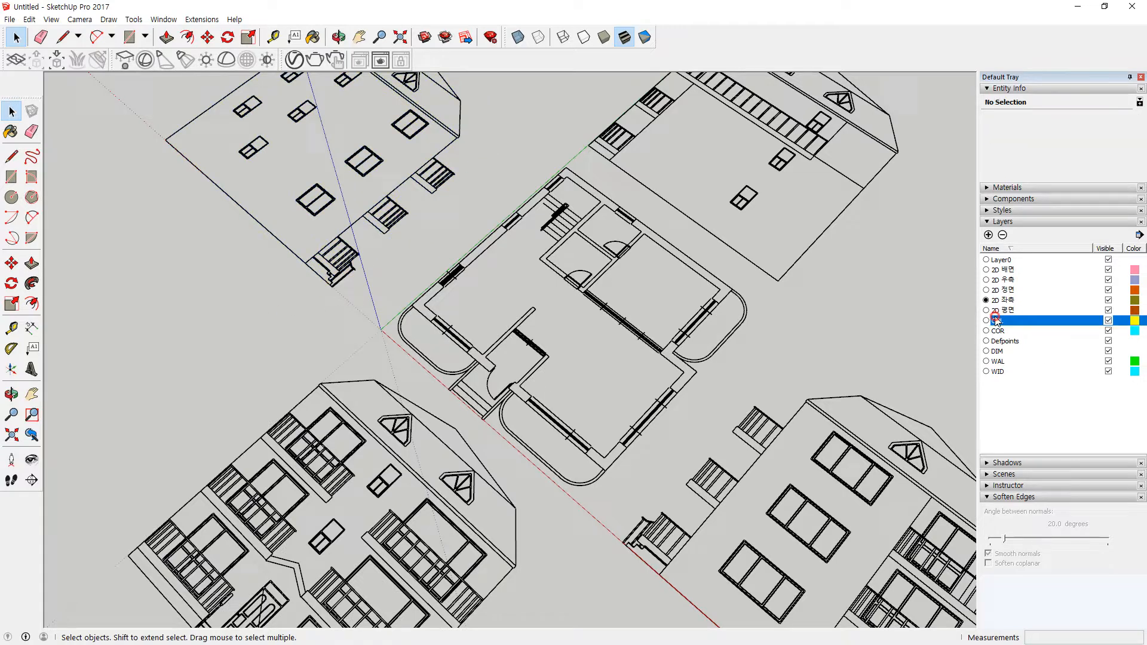
pyautogui.keyDown('shift'); pyautogui.click(996, 372); pyautogui.keyUp('shift')
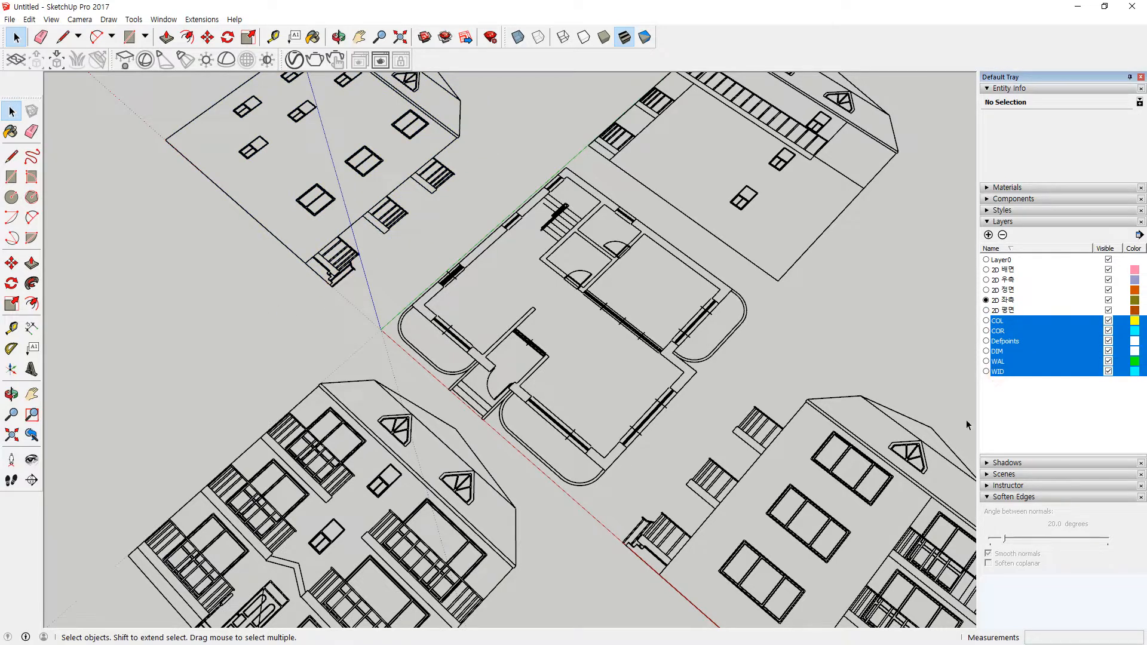
pyautogui.click(1003, 235)
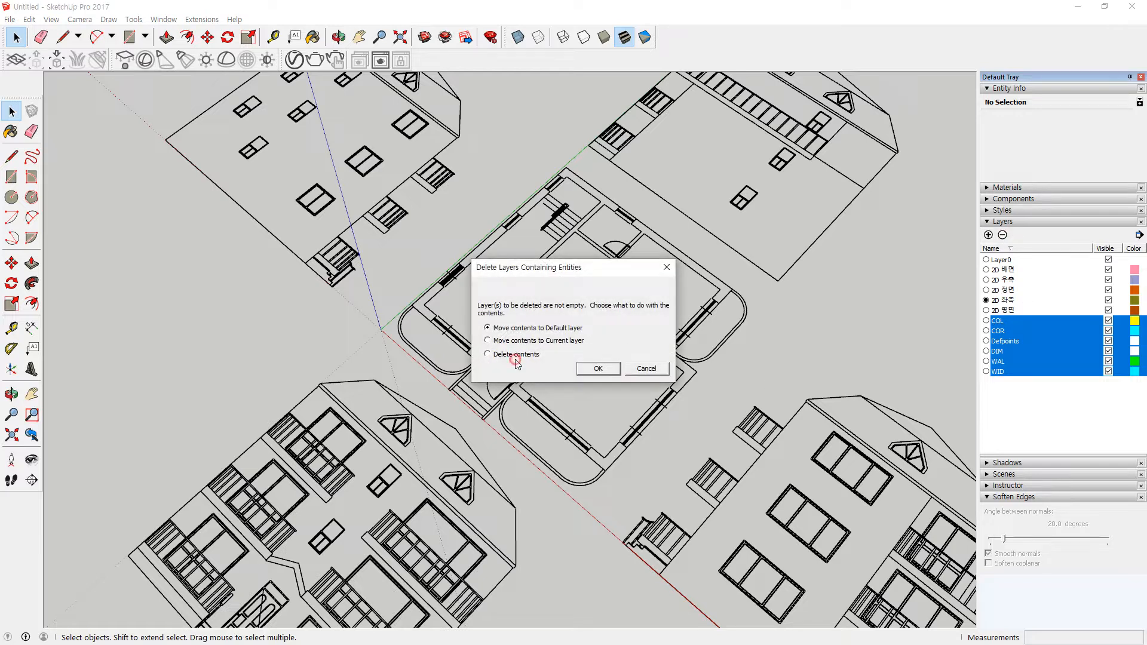
pyautogui.click(583, 371)
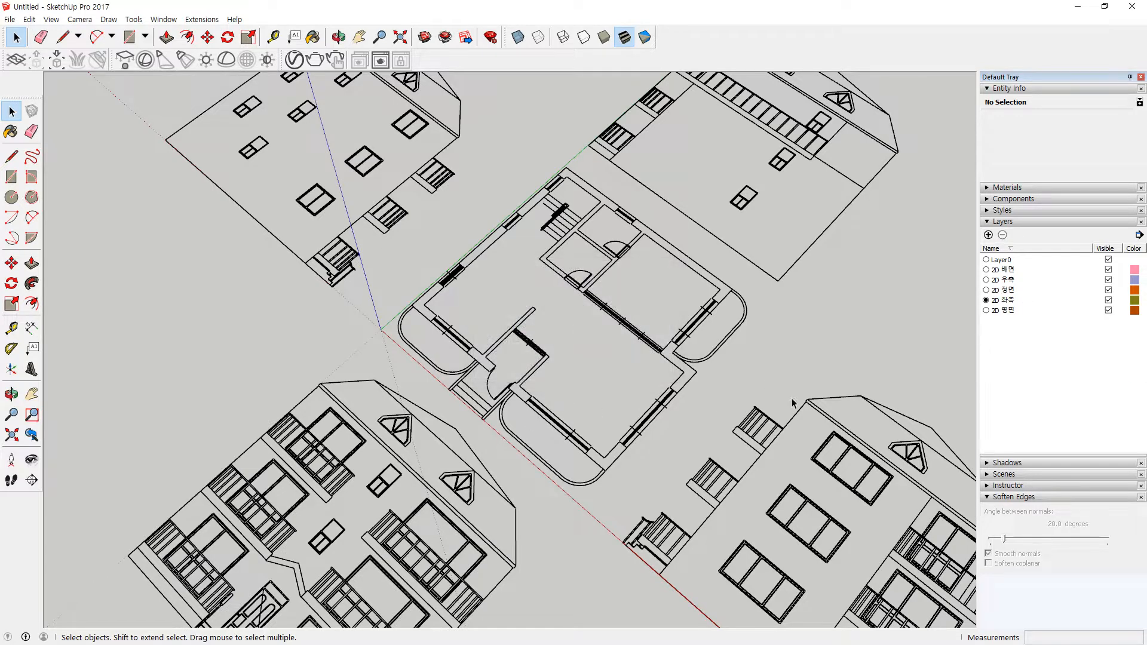
# Add the layers 3D 정면, 3D 우측, 3D 배면, 3D 좌측 and 3D 지붕, and make 3D 지붕 the current layer
pyautogui.click(988, 236)
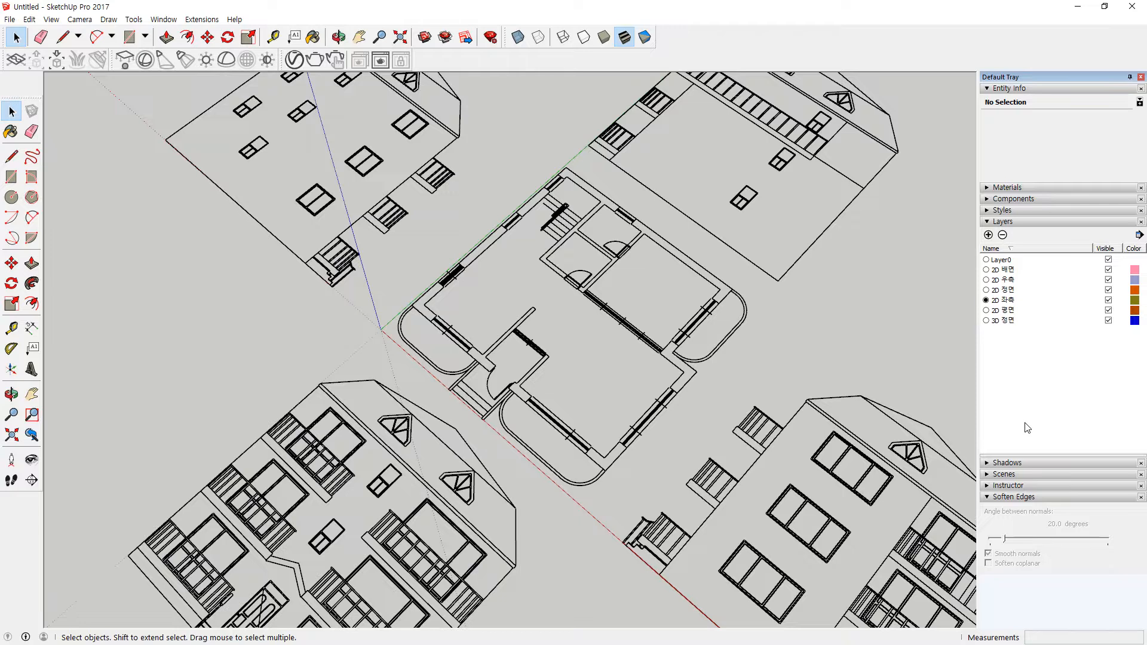
pyautogui.click(989, 236)
pyautogui.write('3D 우측')
pyautogui.press('Return')
pyautogui.click(988, 236)
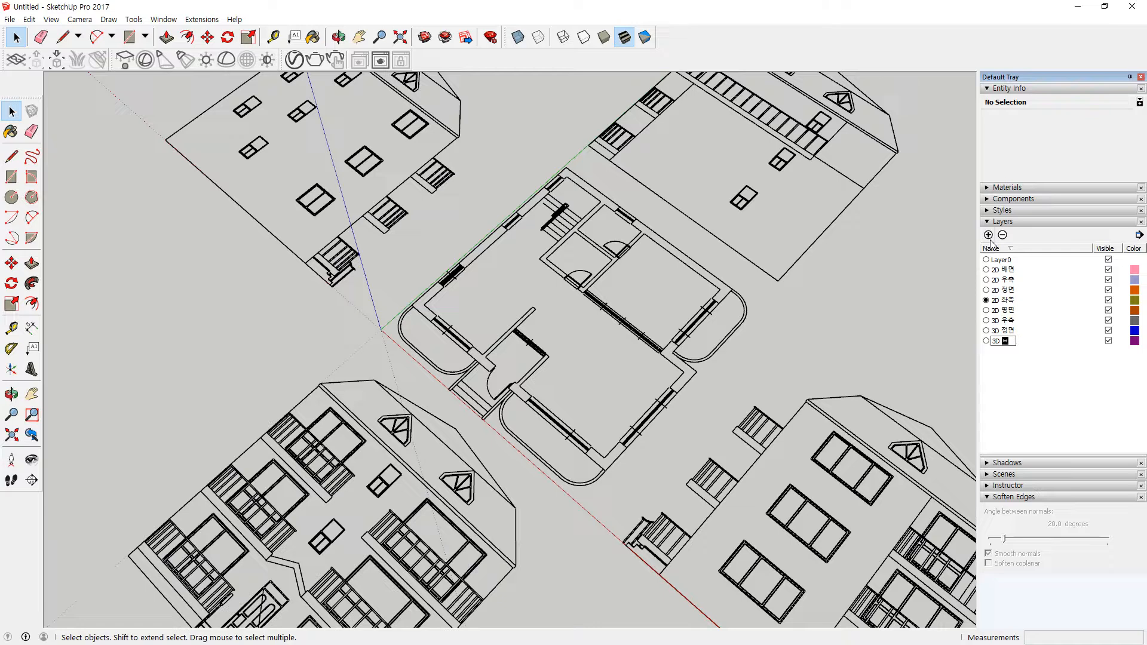
pyautogui.write('3D 배면')
pyautogui.press('Return')
pyautogui.click(988, 235)
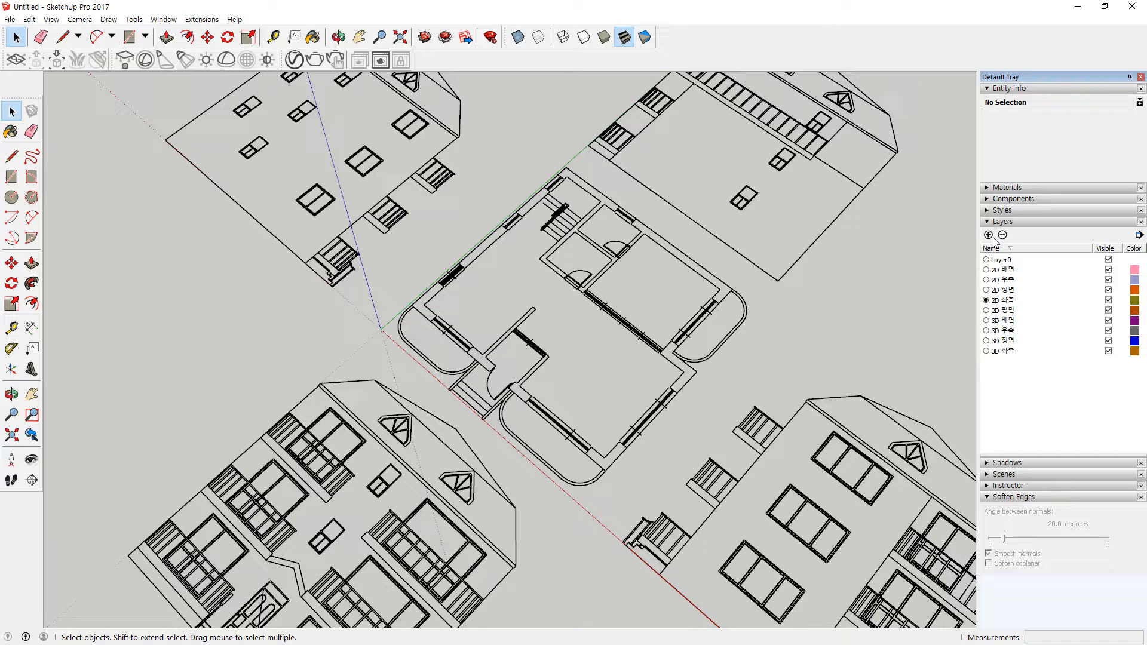
pyautogui.click(991, 236)
pyautogui.click(987, 361)
pyautogui.scroll(-5, 528, 362)
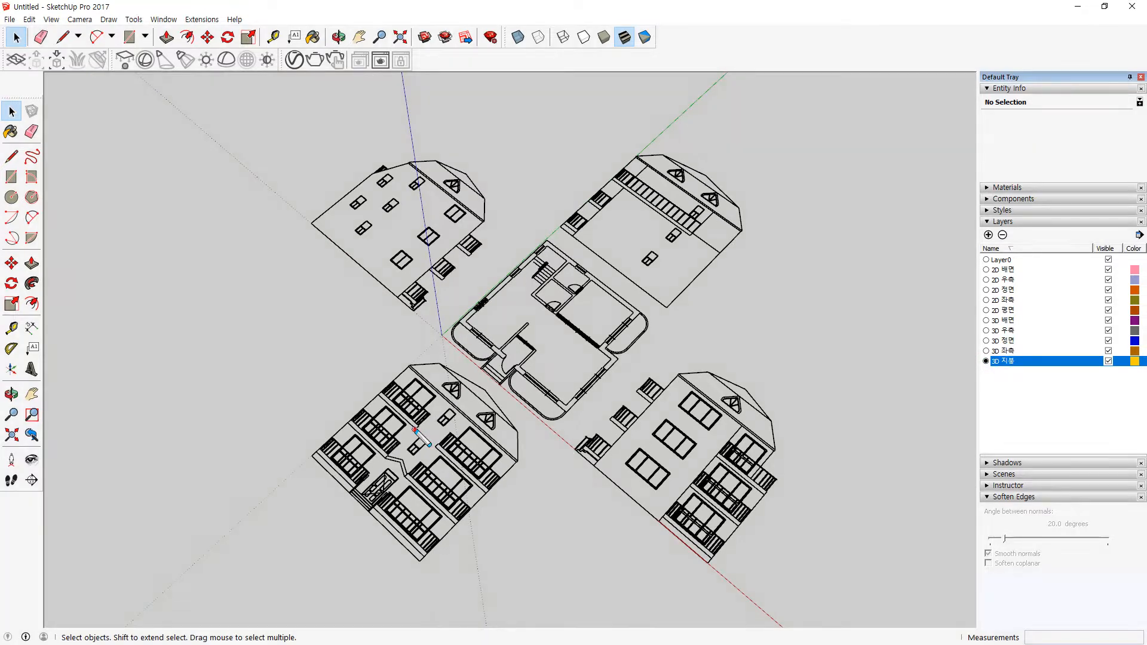
pyautogui.moveTo(414, 429)
pyautogui.mouseDown()
pyautogui.moveTo(693, 383)
pyautogui.moveTo(361, 221)
pyautogui.moveTo(361, 409)
pyautogui.moveTo(402, 387)
pyautogui.moveTo(358, 411)
pyautogui.mouseUp()
pyautogui.moveTo(460, 443); pyautogui.dragTo(447, 454)
pyautogui.press('Escape')
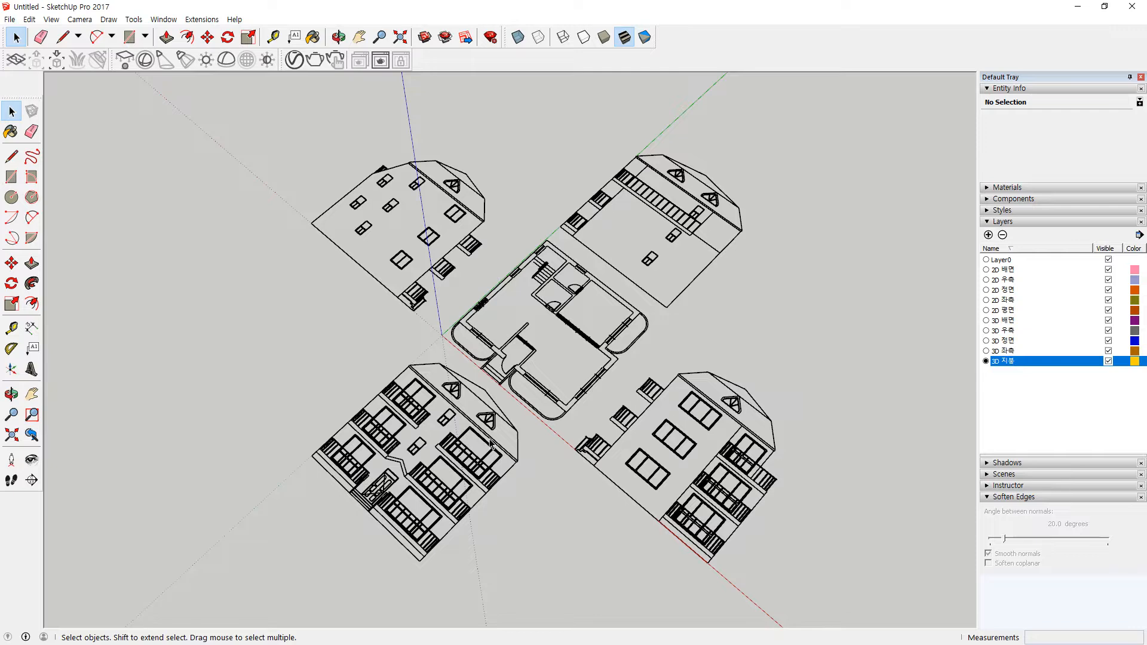
pyautogui.moveTo(364, 482); pyautogui.dragTo(388, 472, button='middle')
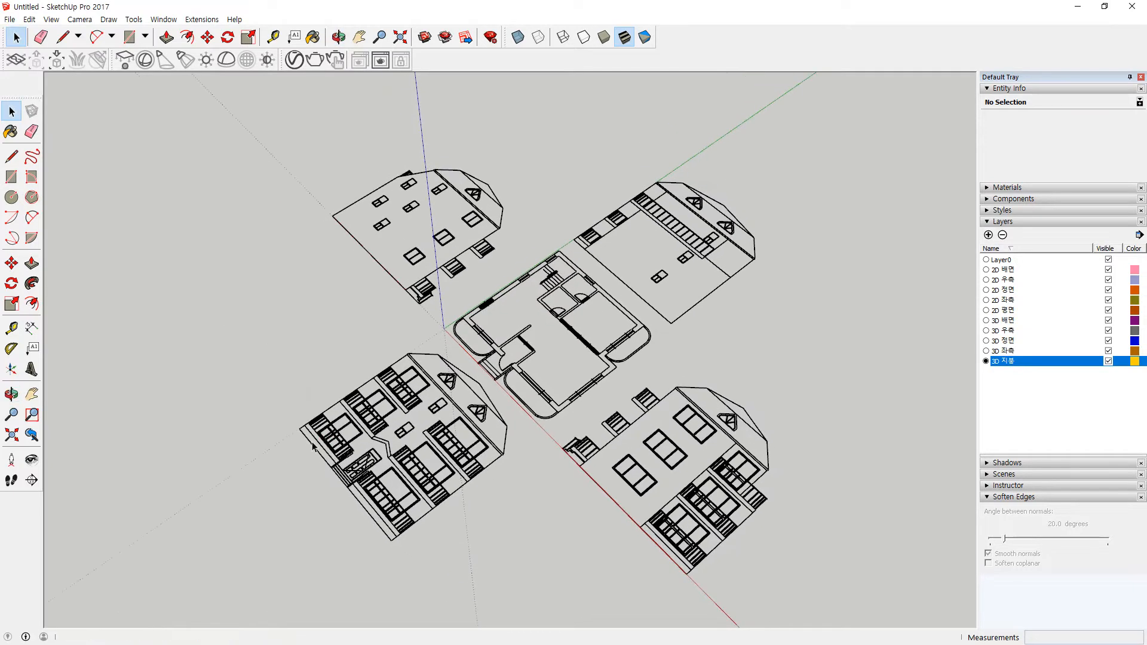
pyautogui.moveTo(443, 472)
pyautogui.mouseDown()
pyautogui.moveTo(426, 419)
pyautogui.moveTo(374, 367)
pyautogui.mouseUp()
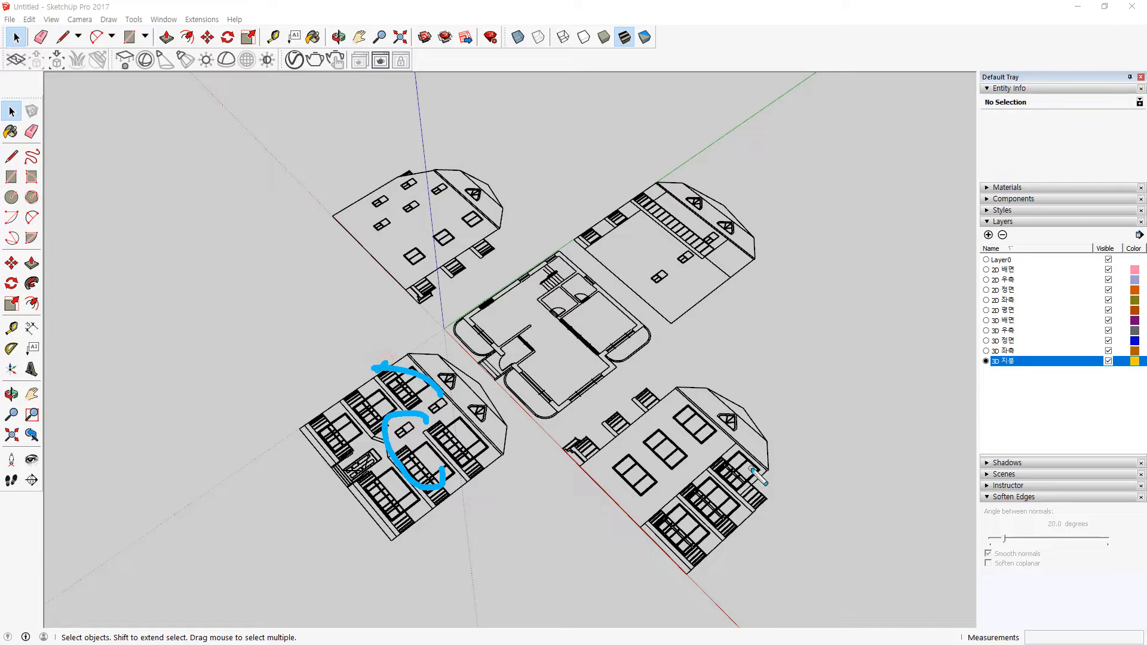
pyautogui.press('Escape')
# Rotate the front elevation 90 degrees about its base edge so it stands upright
pyautogui.click(426, 483)
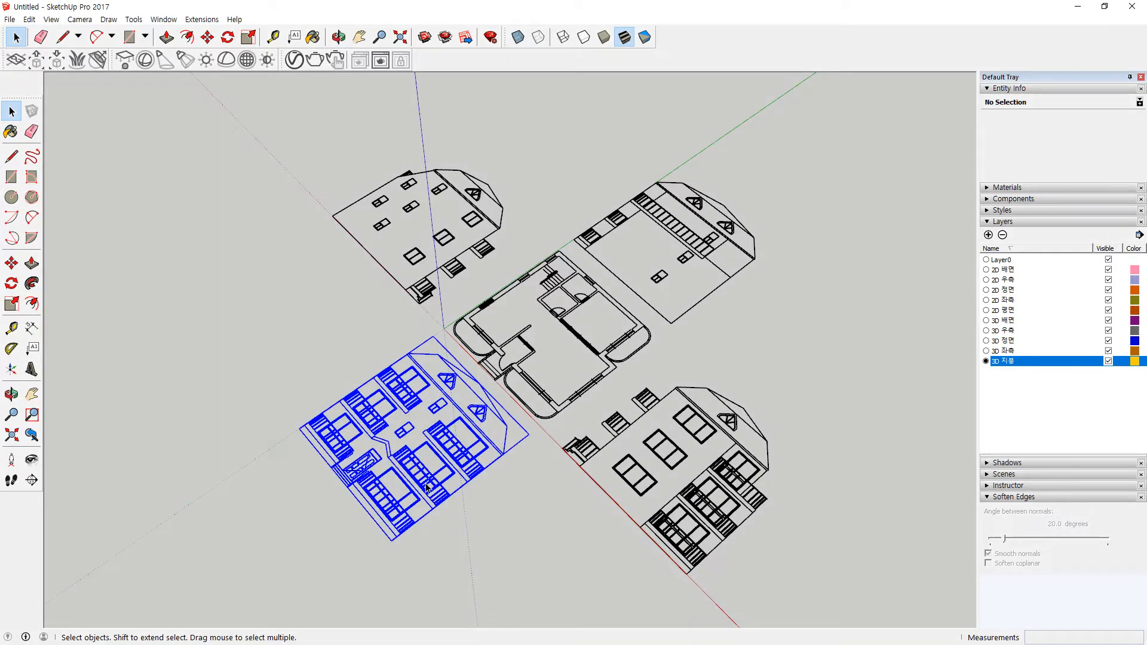
pyautogui.moveTo(468, 524)
pyautogui.mouseDown(button='middle')
pyautogui.moveTo(448, 470)
pyautogui.moveTo(383, 465)
pyautogui.moveTo(383, 482)
pyautogui.mouseUp(button='middle')
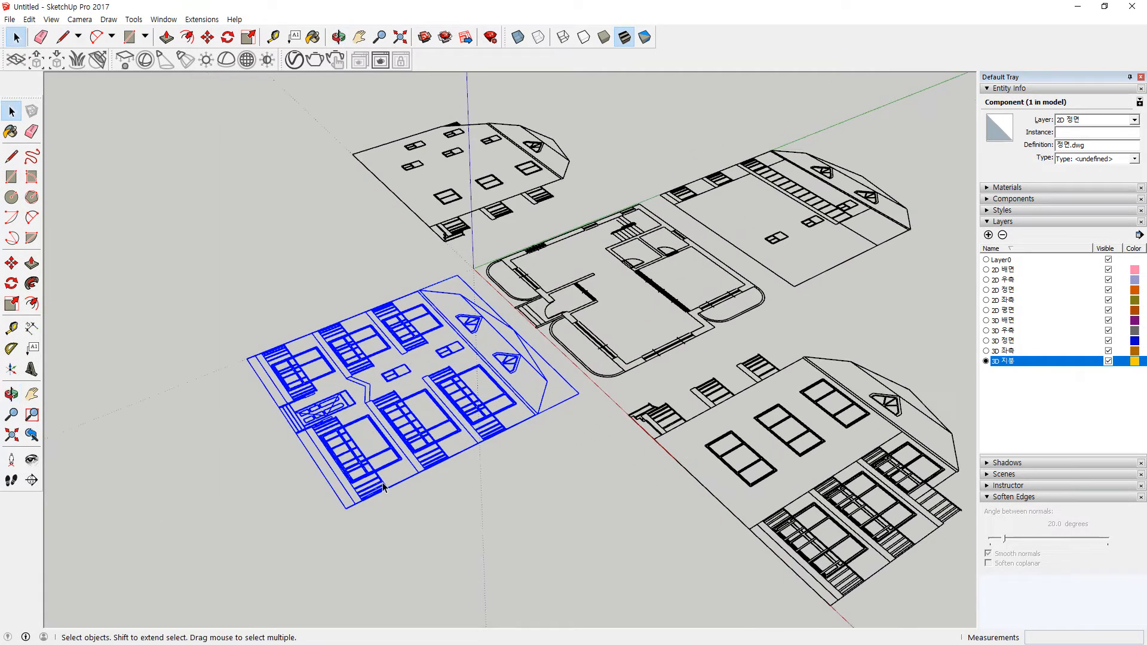
pyautogui.press('q')
pyautogui.moveTo(328, 525); pyautogui.dragTo(311, 469, button='middle')
pyautogui.click(318, 461)
pyautogui.click(616, 374)
pyautogui.write('90')
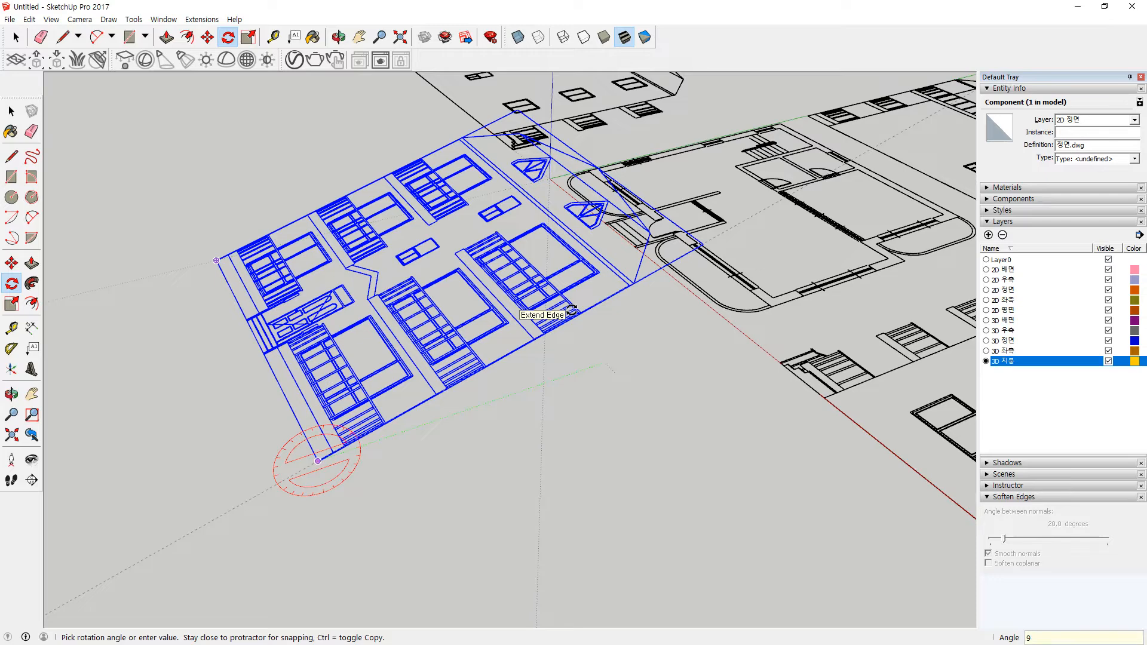
pyautogui.press('Return')
# Move the upright front elevation by its lower right corner onto the floor plan's front right wall corner
pyautogui.moveTo(339, 465); pyautogui.dragTo(474, 545, button='middle')
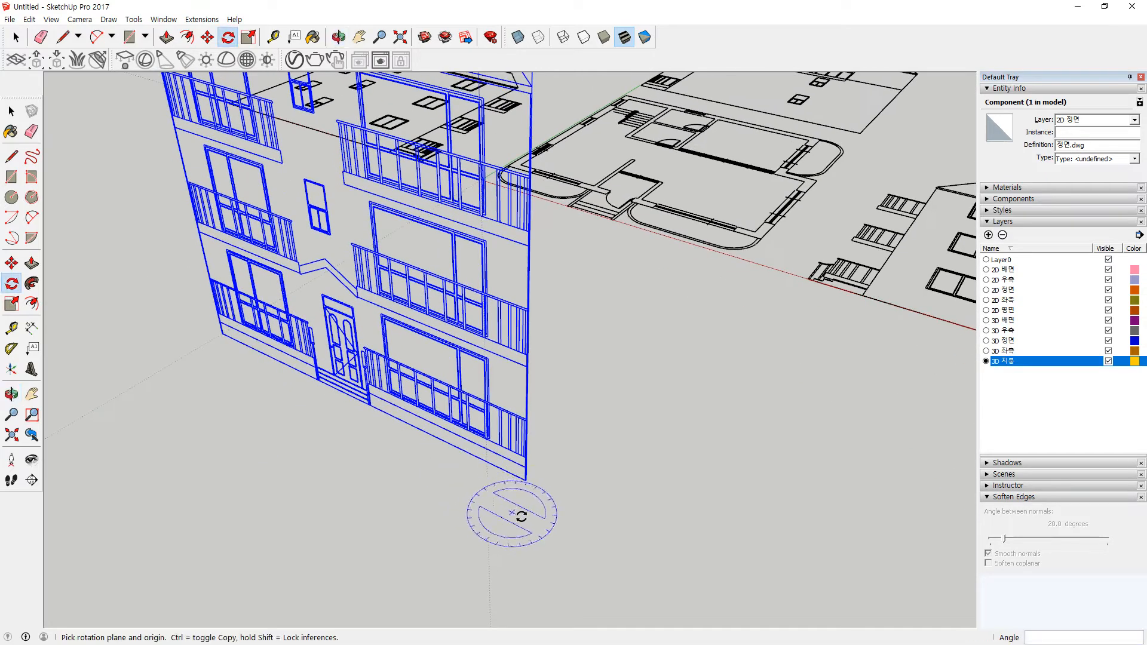
pyautogui.press('m')
pyautogui.scroll(6, 520, 485)
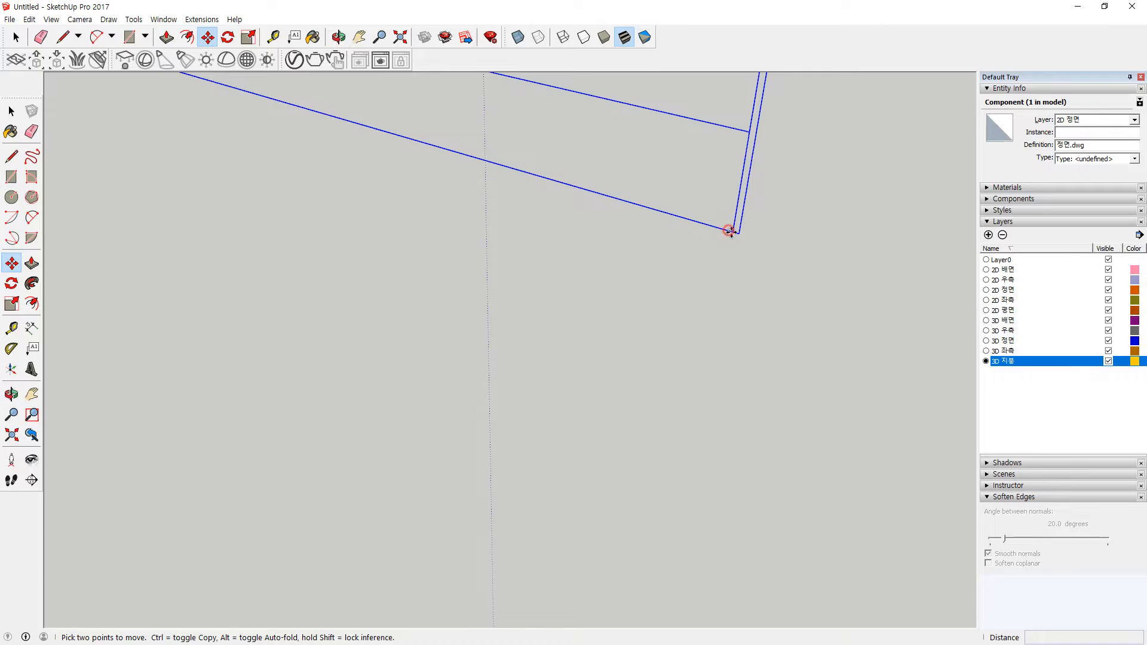
pyautogui.click(739, 234)
pyautogui.scroll(-10, 738, 233)
pyautogui.scroll(5, 841, 158)
pyautogui.scroll(5, 840, 162)
pyautogui.click(668, 209)
# Examine how the front elevation's base lines up with the plan's front wall, entrance and outer left corner
pyautogui.scroll(-6, 361, 197)
pyautogui.keyDown('shift'); pyautogui.moveTo(267, 171); pyautogui.dragTo(365, 314, button='middle'); pyautogui.keyUp('shift')
pyautogui.scroll(4, 365, 314)
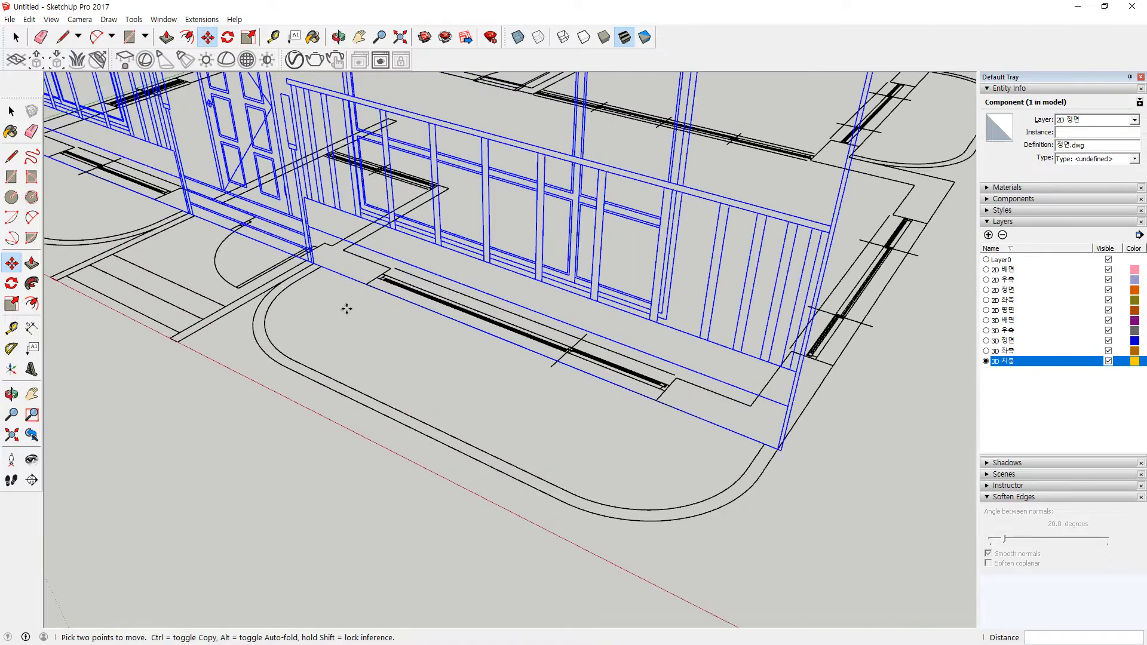
pyautogui.scroll(3, 464, 313)
pyautogui.keyDown('shift'); pyautogui.moveTo(239, 271); pyautogui.dragTo(543, 393, button='middle'); pyautogui.keyUp('shift')
pyautogui.scroll(4, 422, 303)
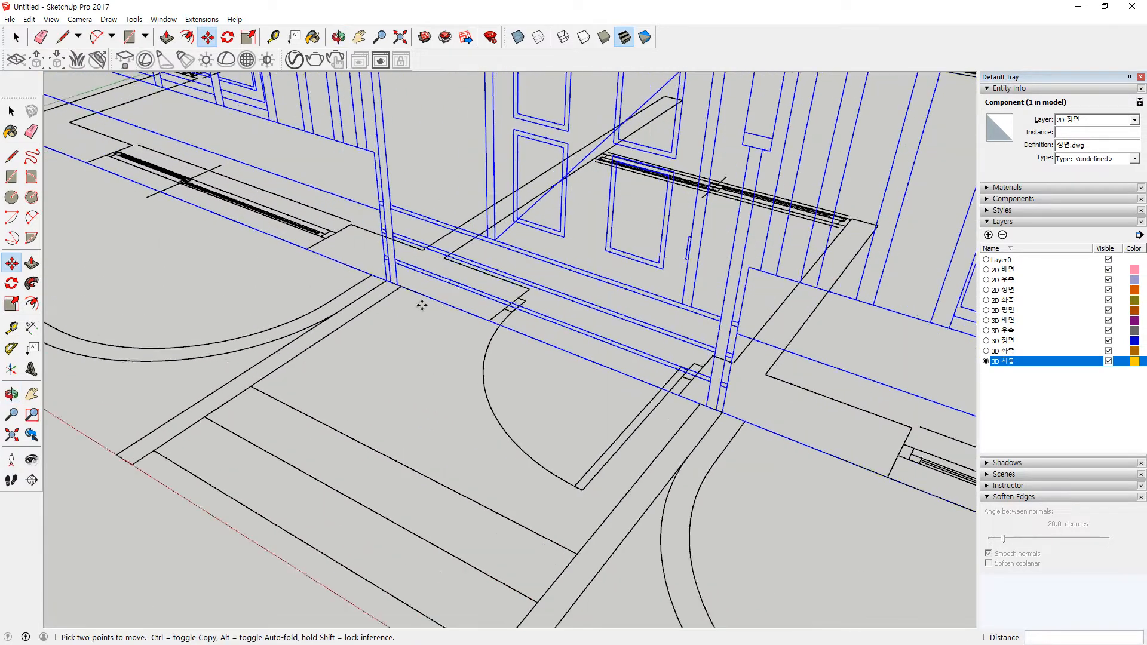
pyautogui.scroll(-5, 388, 301)
pyautogui.scroll(3, 389, 302)
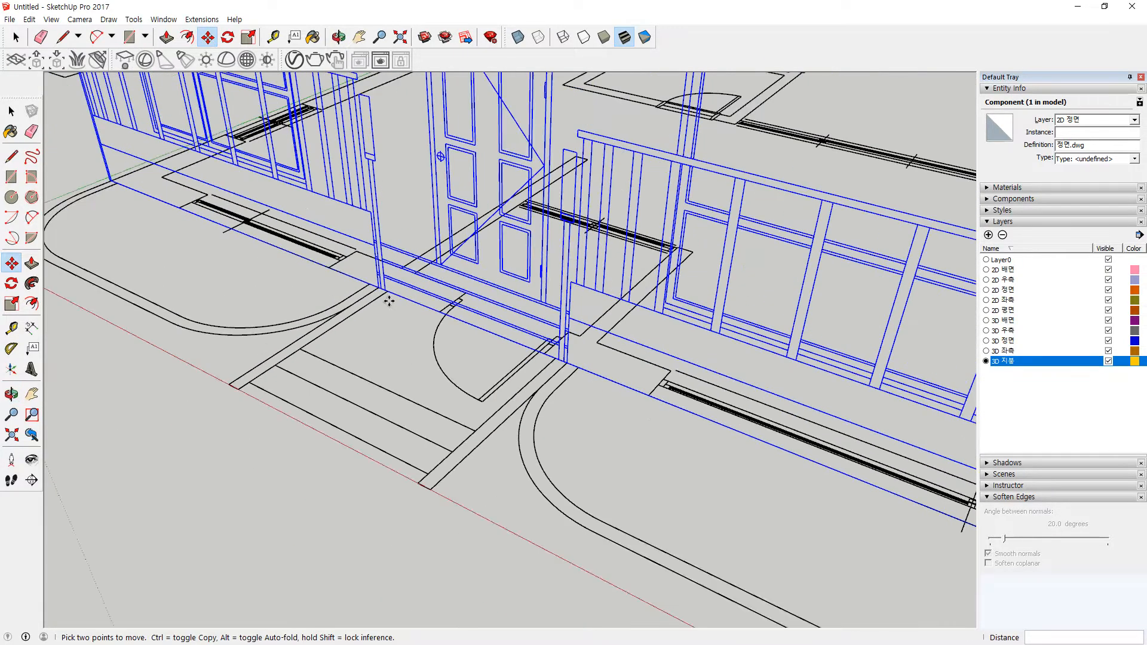
pyautogui.keyDown('shift'); pyautogui.moveTo(154, 214); pyautogui.dragTo(295, 279, button='middle'); pyautogui.keyUp('shift')
pyautogui.scroll(4, 230, 256)
pyautogui.press('space')
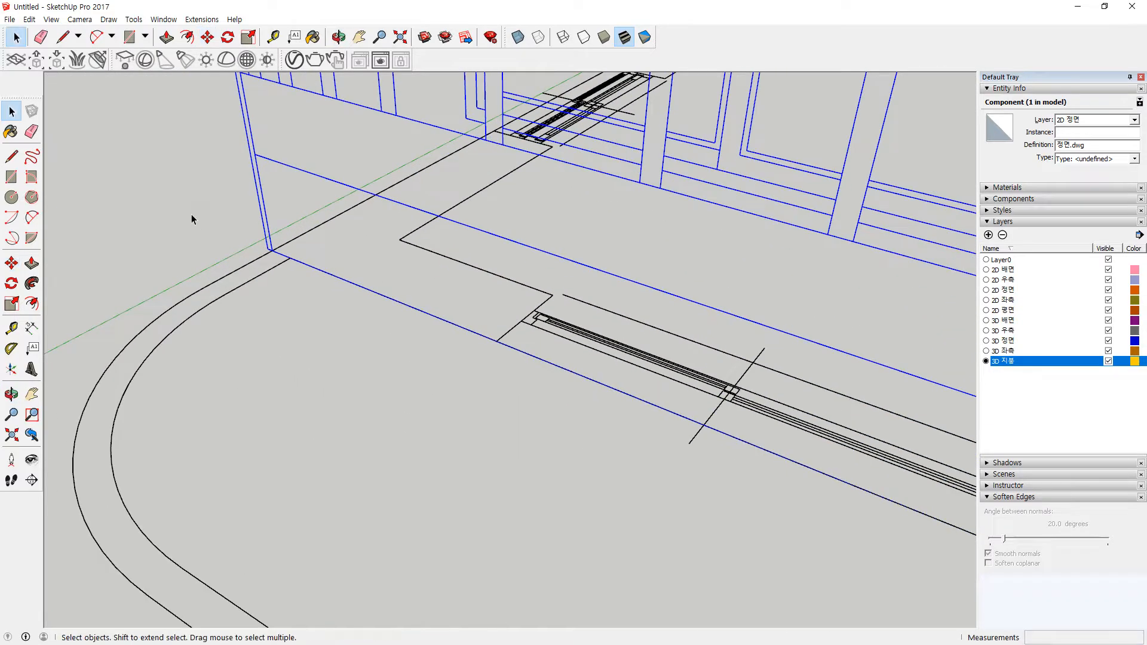
pyautogui.click(192, 214)
pyautogui.scroll(4, 260, 307)
pyautogui.scroll(-4, 263, 314)
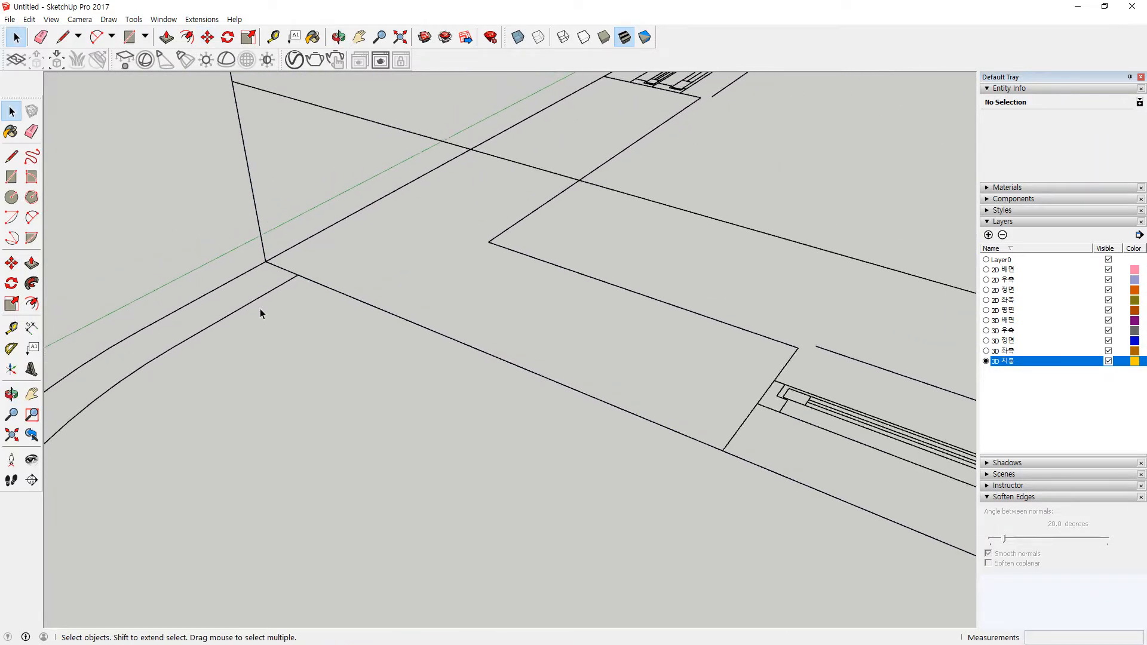
# Rotate the right-side elevation 90 degrees in plan to parallel the house's right wall, and stand it upright about its base edge
pyautogui.scroll(-8, 263, 316)
pyautogui.moveTo(263, 317); pyautogui.dragTo(310, 429, button='middle')
pyautogui.click(394, 437)
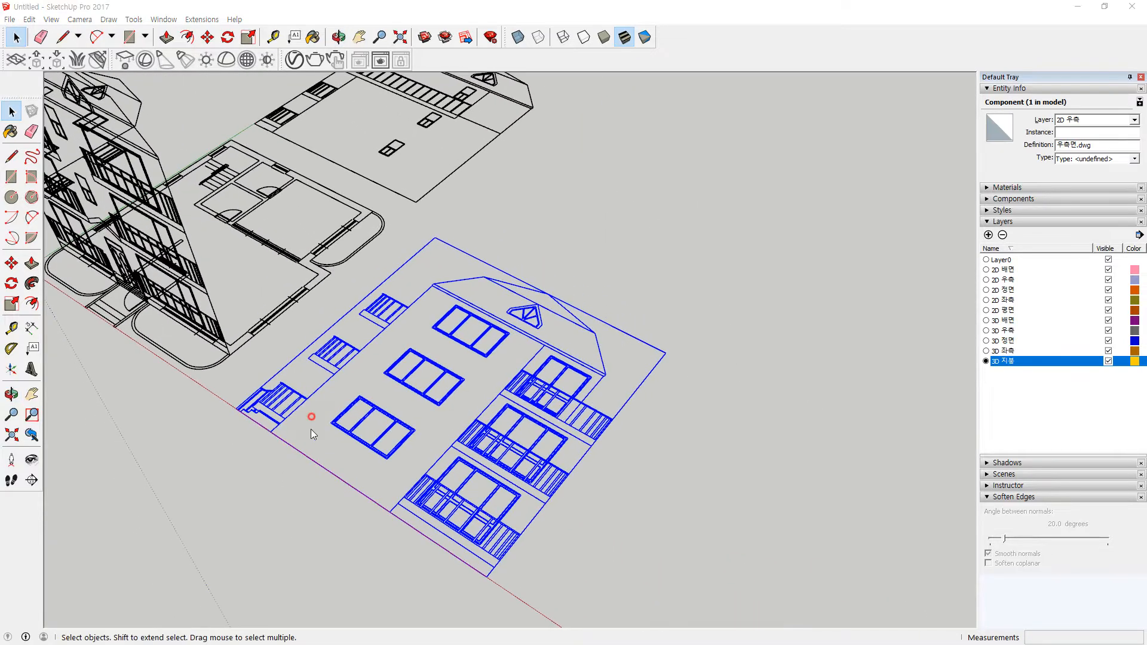
pyautogui.moveTo(309, 427)
pyautogui.mouseDown()
pyautogui.moveTo(203, 409)
pyautogui.moveTo(182, 447)
pyautogui.mouseUp()
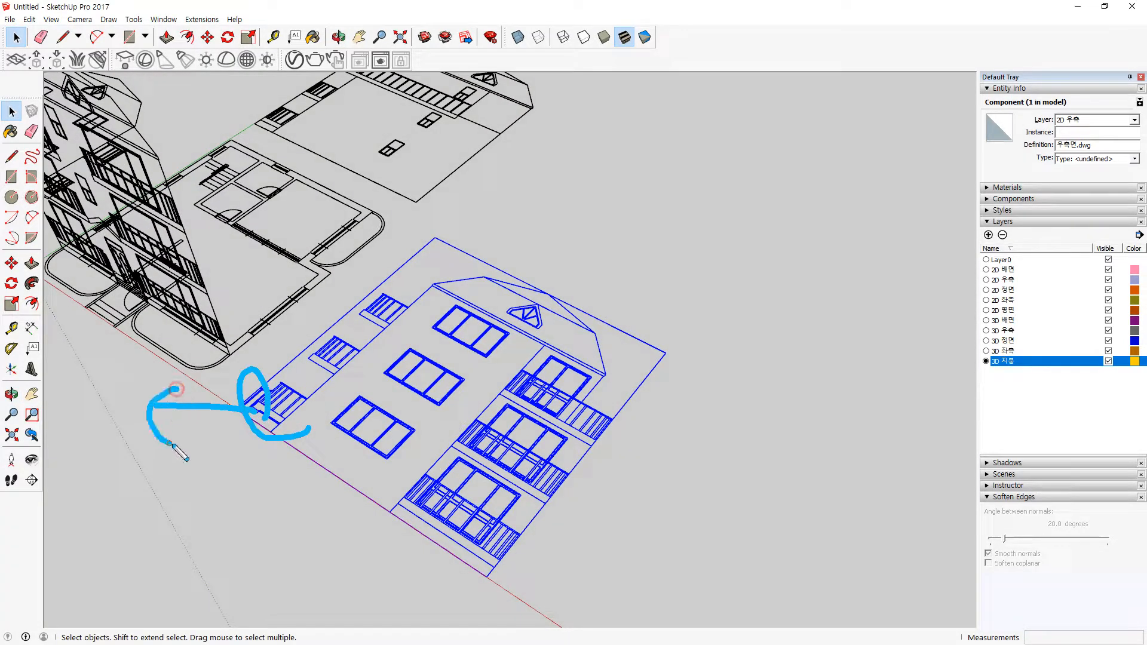
pyautogui.moveTo(618, 458)
pyautogui.mouseDown()
pyautogui.moveTo(572, 463)
pyautogui.moveTo(763, 477)
pyautogui.mouseUp()
pyautogui.press('Escape')
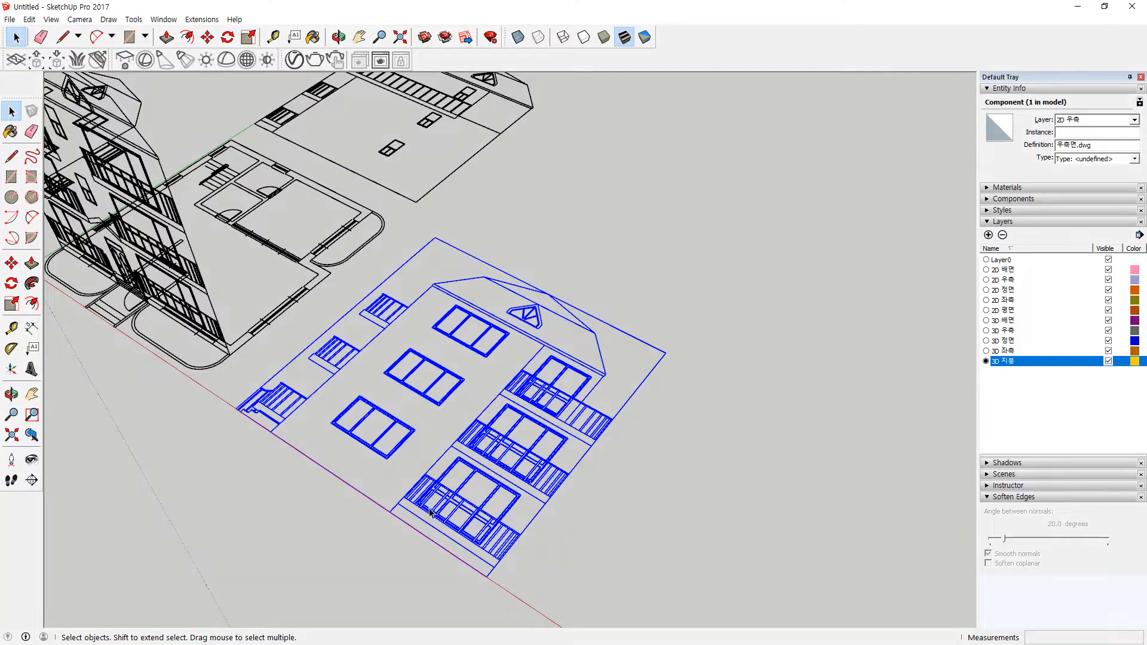
pyautogui.press('q')
pyautogui.click(281, 438)
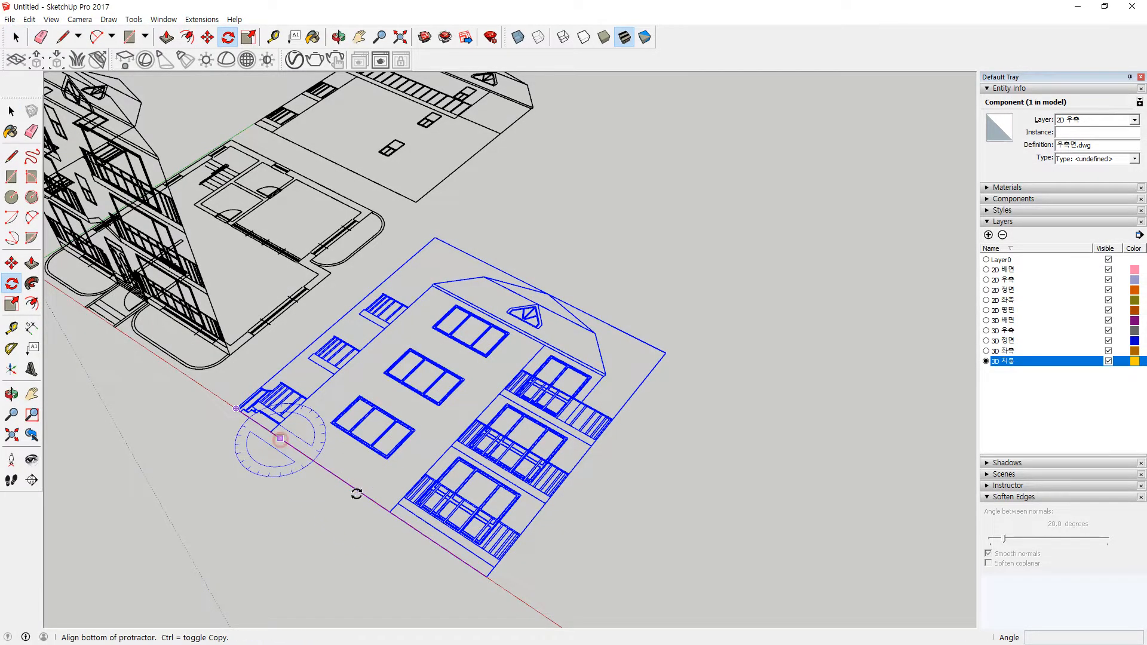
pyautogui.click(509, 591)
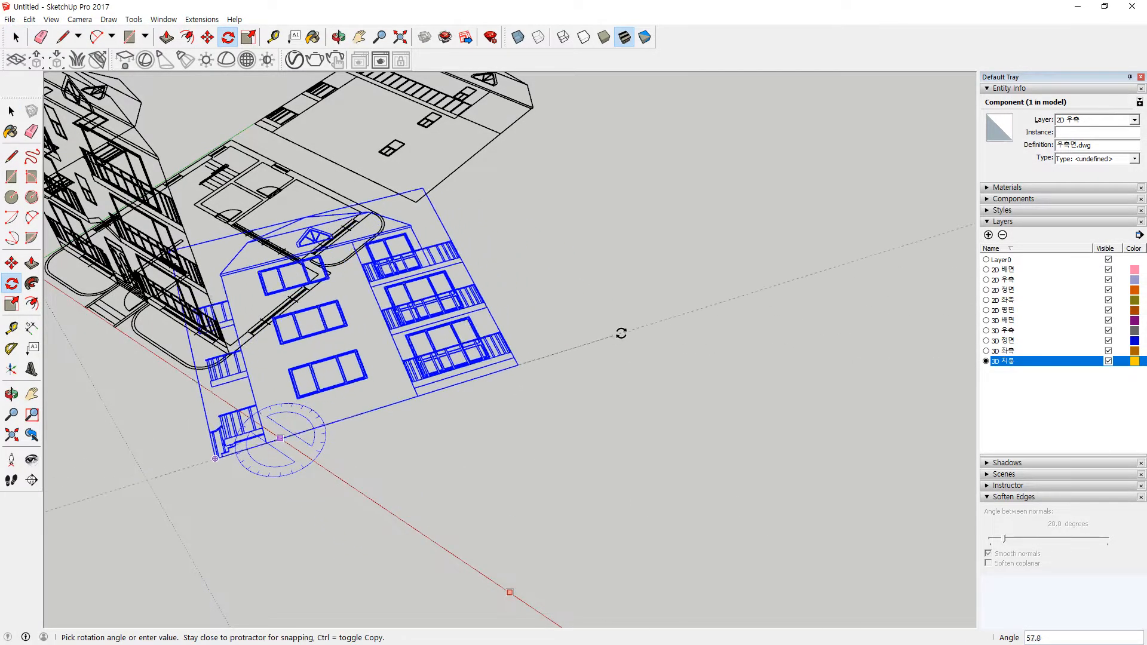
pyautogui.press('Escape')
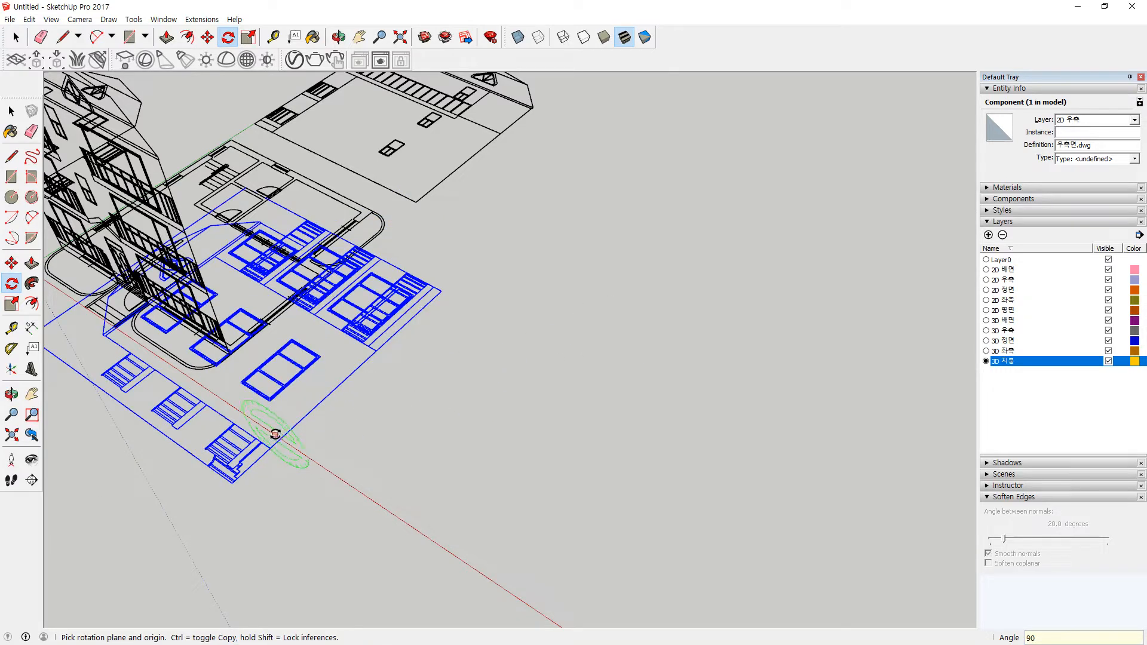
pyautogui.moveTo(281, 440); pyautogui.dragTo(235, 409)
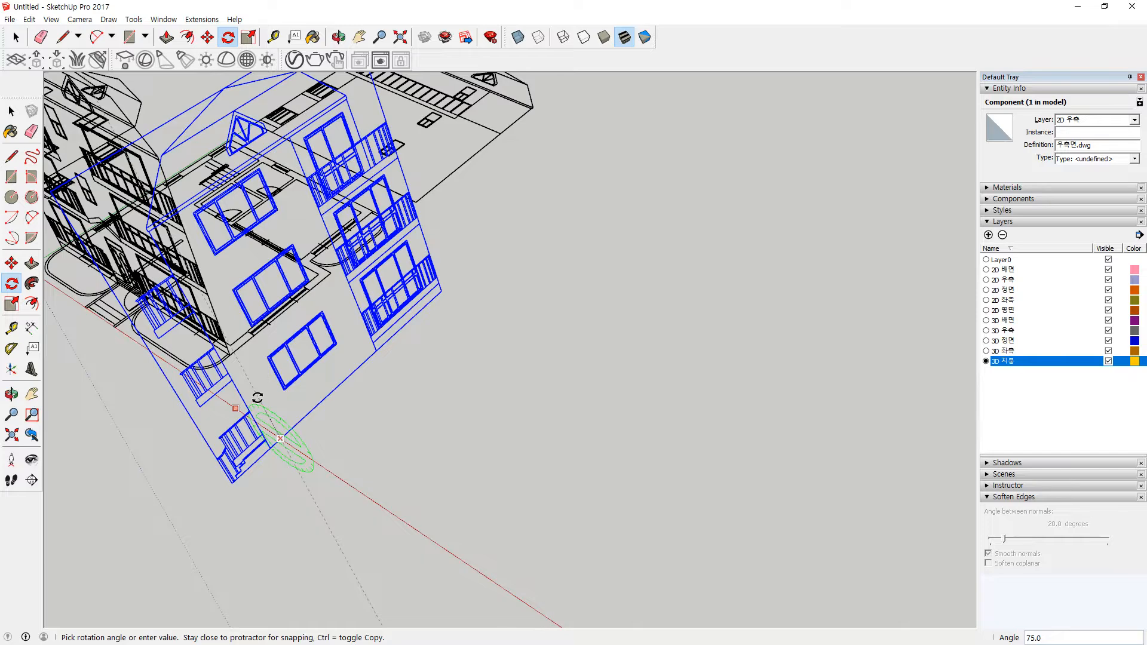
pyautogui.press('Return')
# Move the upright right-side elevation by its front base corner onto the floor plan's front right wall corner
pyautogui.moveTo(412, 443); pyautogui.dragTo(257, 407, button='middle')
pyautogui.press('space')
pyautogui.scroll(4, 257, 407)
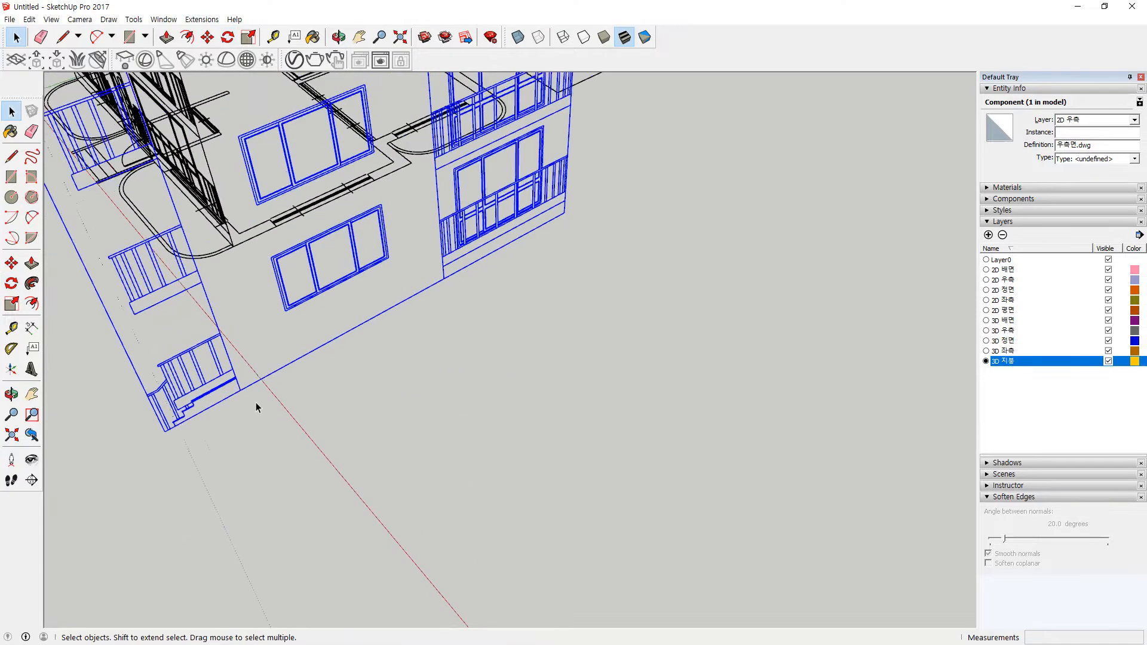
pyautogui.press('m')
pyautogui.click(237, 389)
pyautogui.scroll(5, 263, 263)
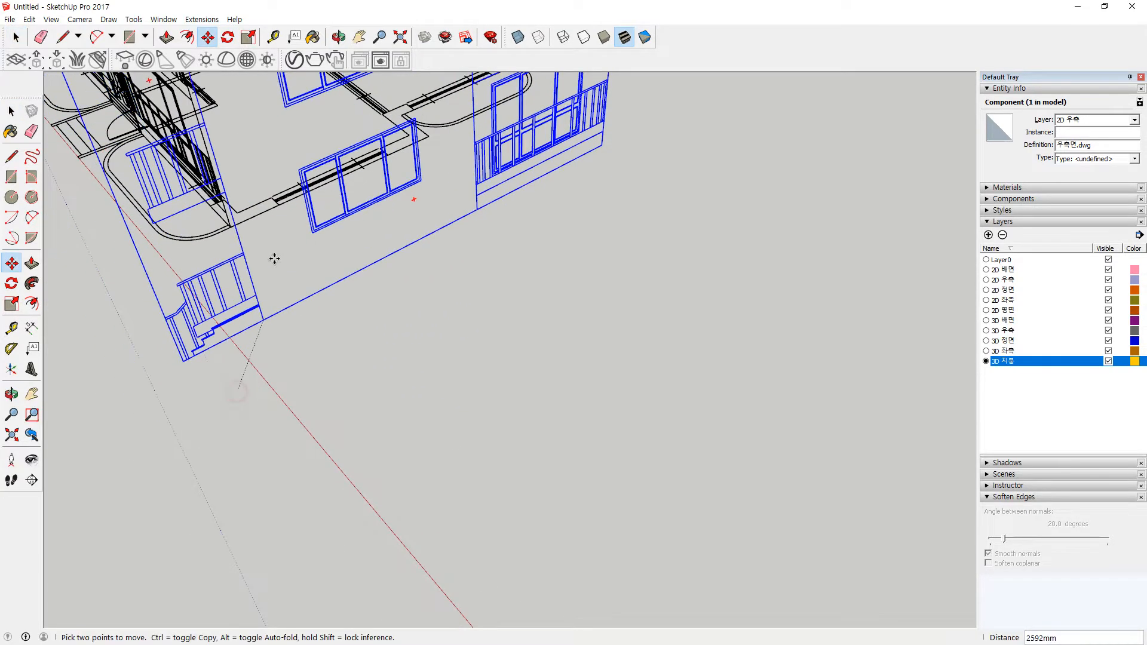
pyautogui.click(227, 215)
pyautogui.press('space')
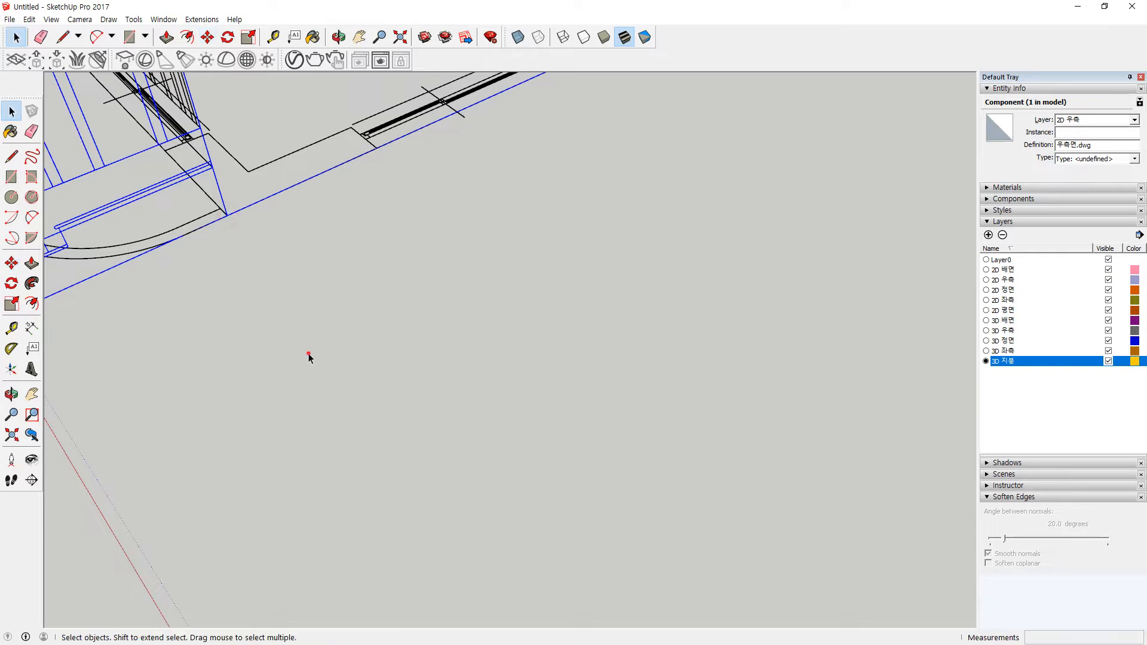
pyautogui.click(310, 389)
# Rotate the flat left-side elevation 90 degrees in plan about its front base corner to parallel the house's left wall
pyautogui.scroll(-6, 310, 392)
pyautogui.scroll(-3, 211, 425)
pyautogui.moveTo(210, 425); pyautogui.dragTo(505, 334, button='middle')
pyautogui.scroll(2, 505, 333)
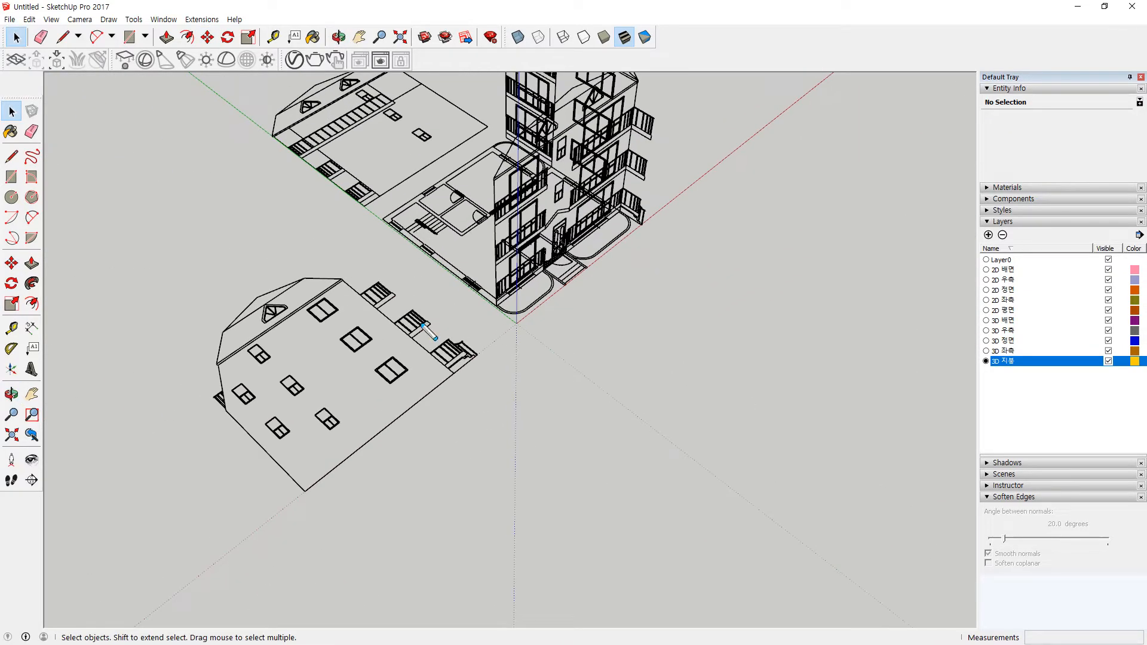
pyautogui.moveTo(428, 342)
pyautogui.mouseDown()
pyautogui.moveTo(407, 326)
pyautogui.moveTo(447, 318)
pyautogui.mouseUp()
pyautogui.moveTo(239, 325); pyautogui.dragTo(215, 430)
pyautogui.scroll(2, 415, 397)
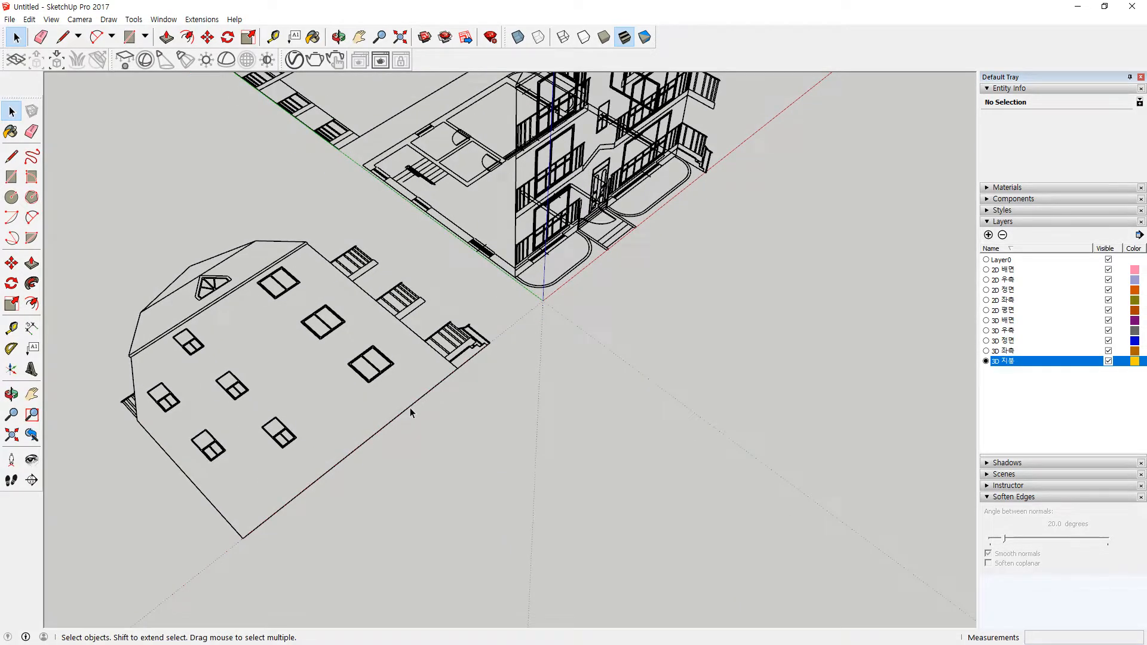
pyautogui.click(410, 408)
pyautogui.press('q')
pyautogui.click(458, 369)
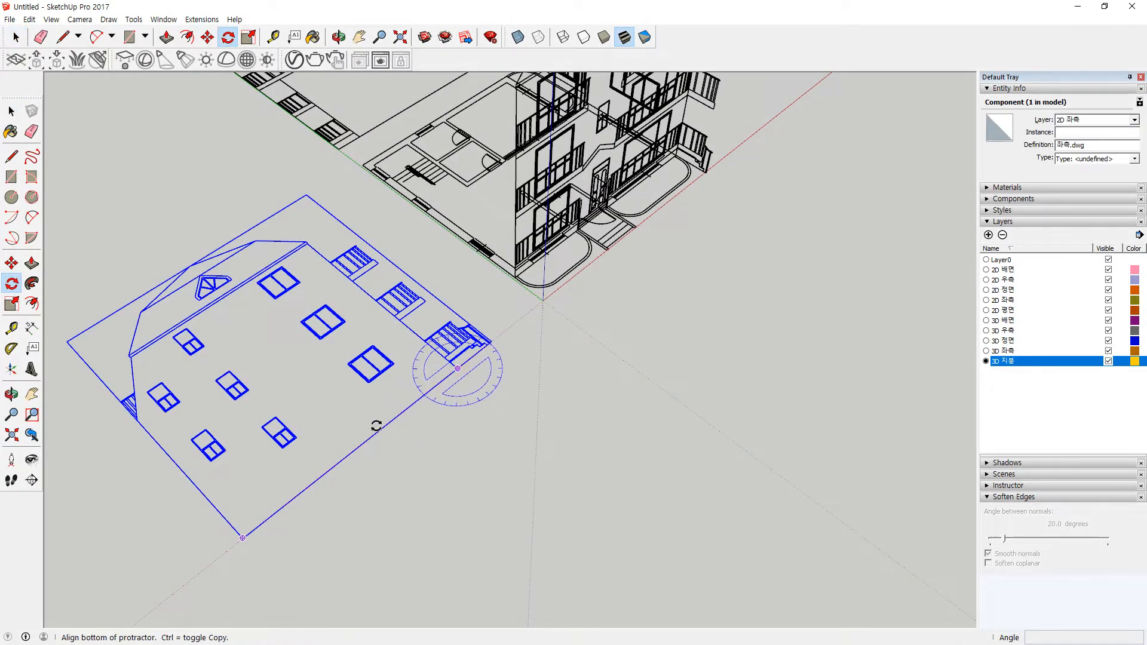
pyautogui.click(377, 425)
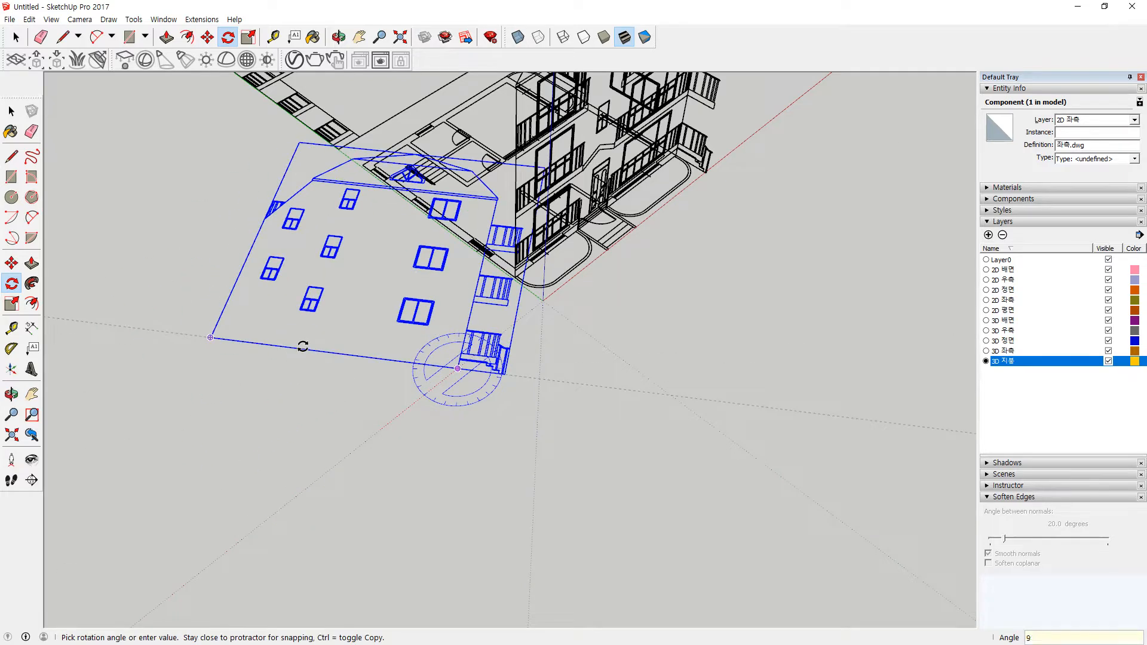
pyautogui.click(303, 346)
# Rotate the left-side elevation about its base edge so it stands upright
pyautogui.scroll(1, 435, 358)
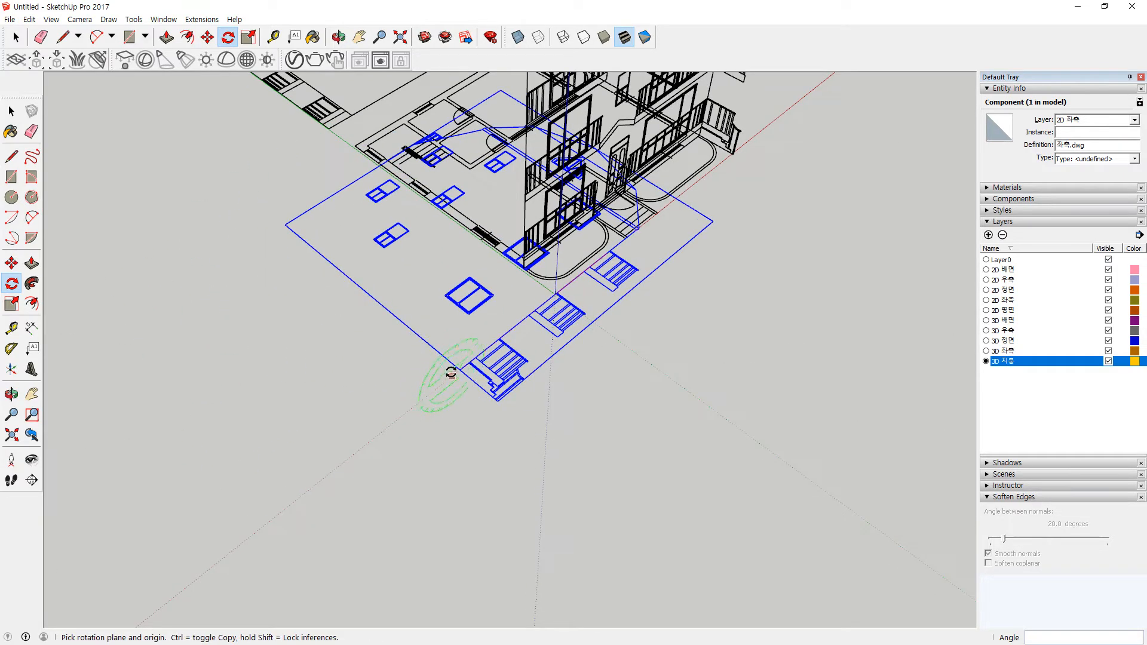
pyautogui.click(460, 368)
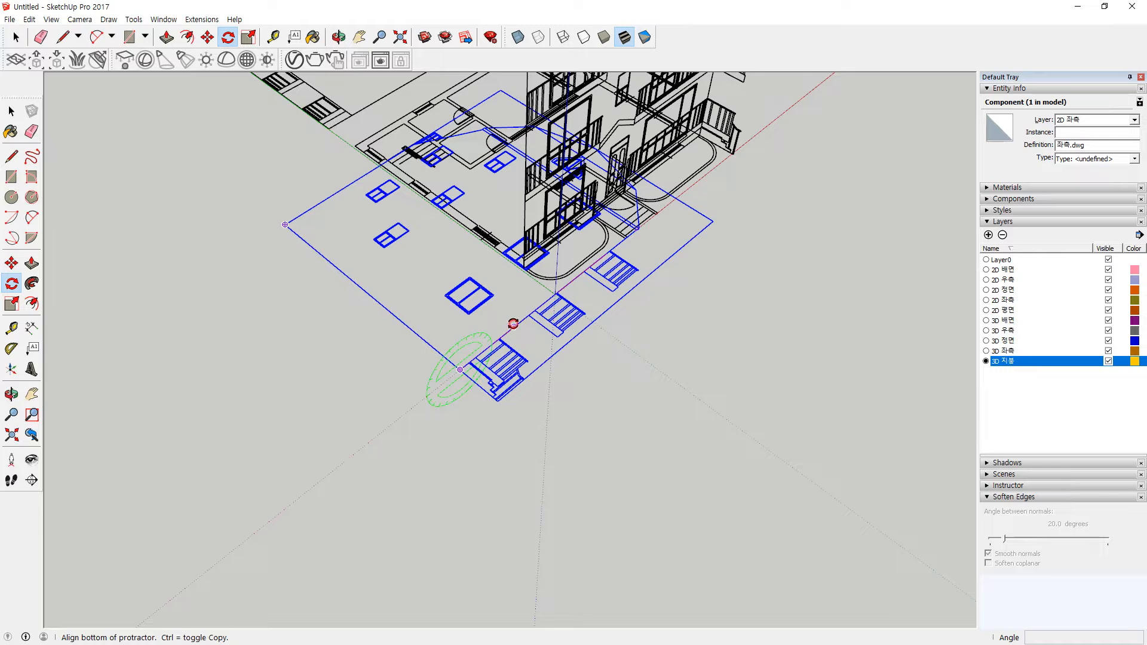
pyautogui.click(513, 324)
pyautogui.press('Return')
# Move the upright left-side elevation by its front base corner onto the floor plan's front left wall corner
pyautogui.moveTo(498, 315); pyautogui.dragTo(597, 403, button='middle')
pyautogui.scroll(3, 586, 418)
pyautogui.press('m')
pyautogui.click(458, 387)
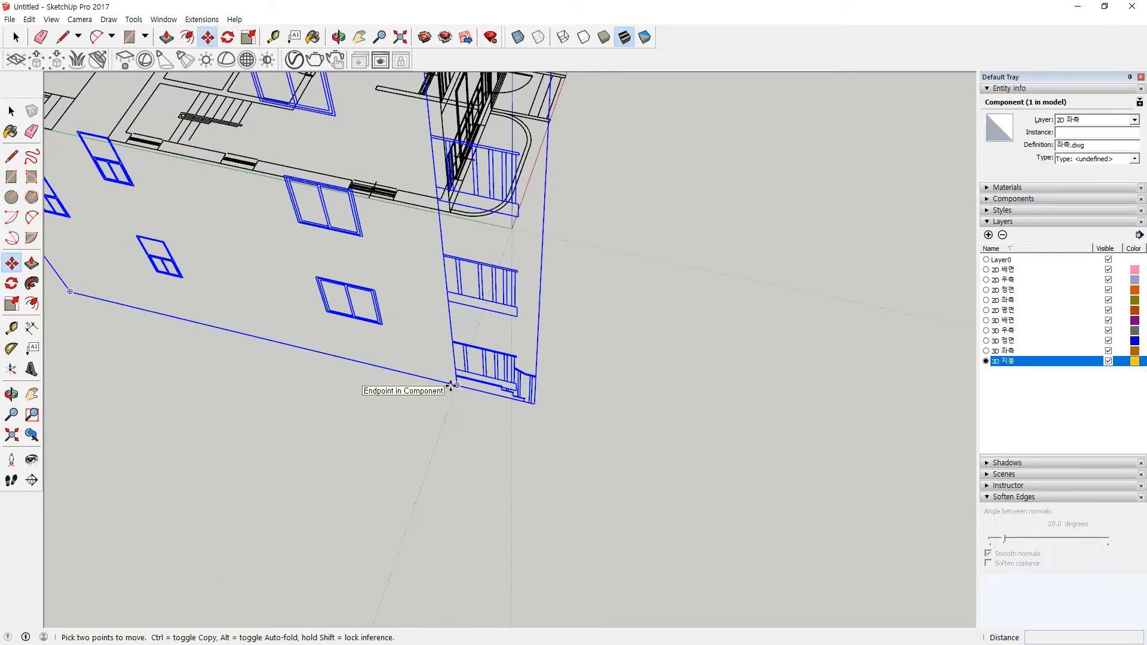
pyautogui.scroll(6, 426, 278)
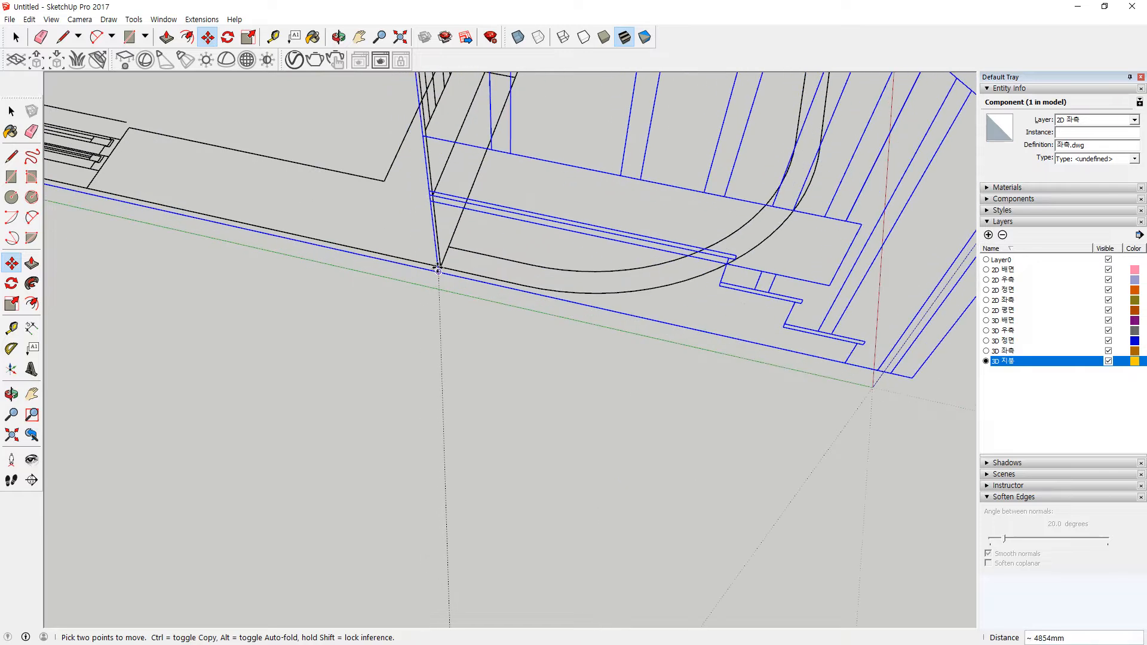
pyautogui.click(439, 265)
pyautogui.press('space')
pyautogui.click(443, 336)
# Examine the flat rear elevation's orientation relative to the floor plan's rear wall, comparing its left and right ends
pyautogui.scroll(-5, 487, 339)
pyautogui.scroll(-6, 495, 339)
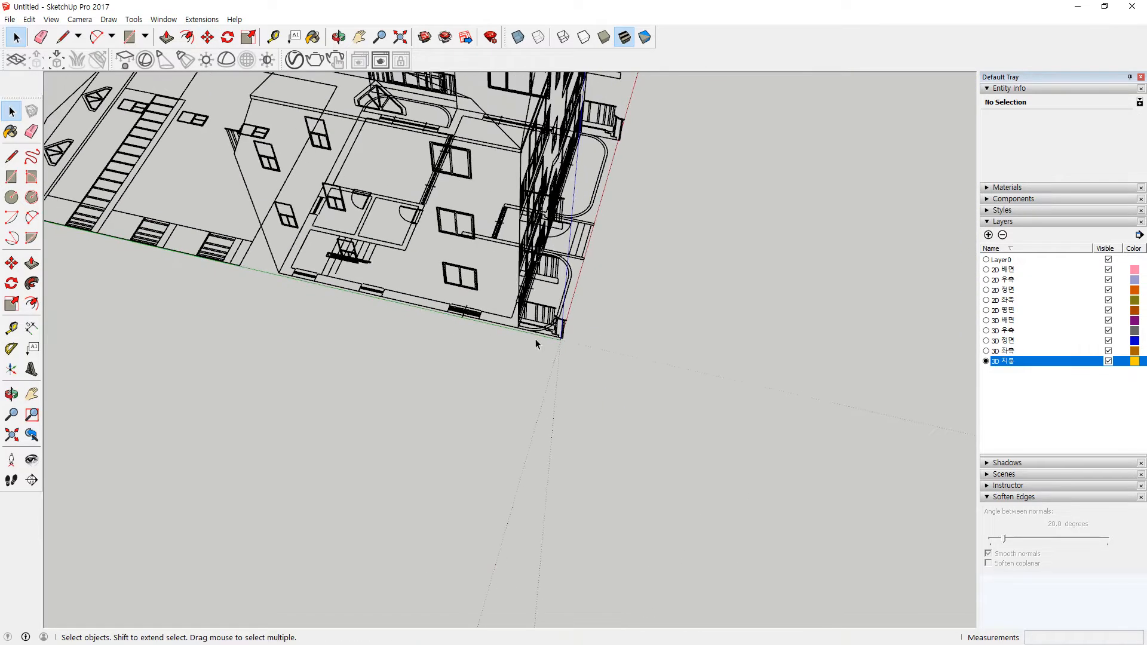
pyautogui.moveTo(599, 289); pyautogui.dragTo(302, 274, button='middle')
pyautogui.moveTo(529, 323); pyautogui.dragTo(383, 242, button='middle')
pyautogui.moveTo(487, 230); pyautogui.dragTo(656, 406, button='middle')
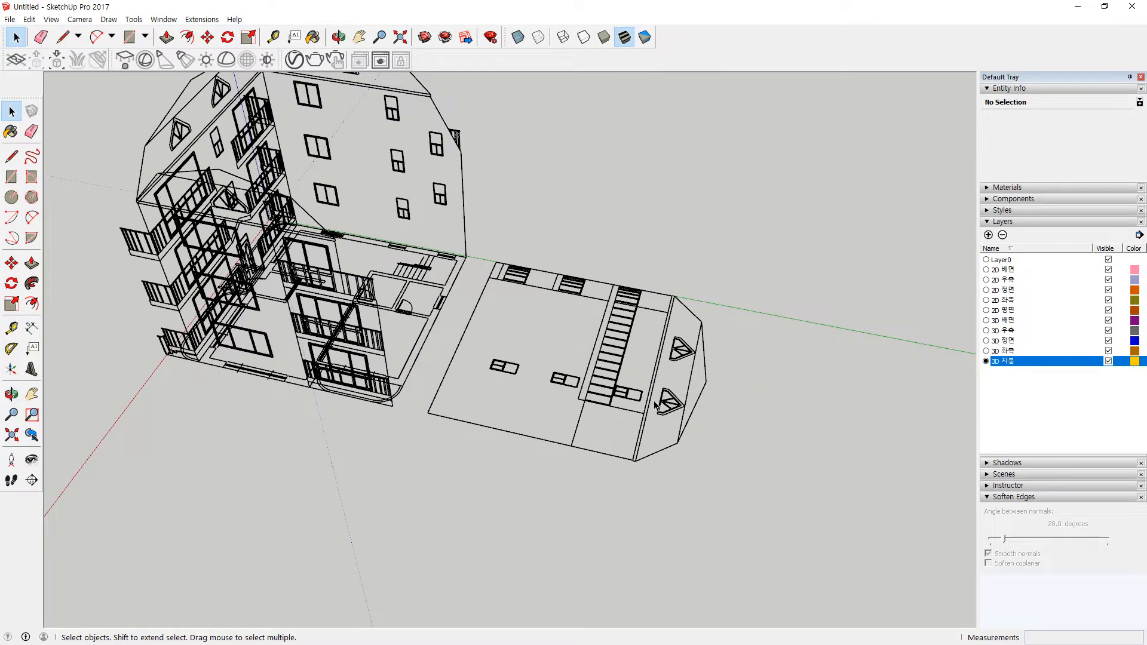
pyautogui.scroll(2, 662, 268)
pyautogui.scroll(-1, 601, 323)
pyautogui.hotkey('ctrl', 'alt', 'd')
pyautogui.moveTo(544, 323)
pyautogui.mouseDown()
pyautogui.moveTo(524, 316)
pyautogui.moveTo(543, 338)
pyautogui.mouseUp()
pyautogui.moveTo(516, 284); pyautogui.dragTo(272, 353)
pyautogui.moveTo(287, 317)
pyautogui.mouseDown()
pyautogui.moveTo(277, 351)
pyautogui.moveTo(316, 369)
pyautogui.mouseUp()
pyautogui.moveTo(512, 501); pyautogui.dragTo(524, 520)
pyautogui.moveTo(504, 471)
pyautogui.mouseDown()
pyautogui.moveTo(421, 216)
pyautogui.moveTo(469, 214)
pyautogui.mouseUp()
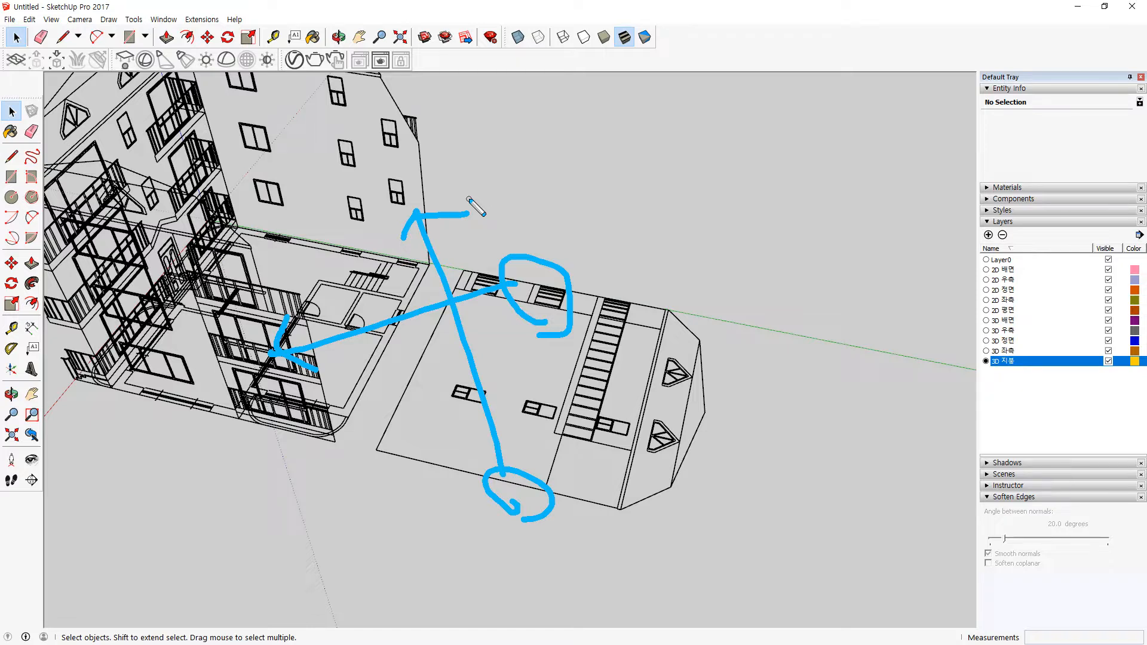
pyautogui.click(531, 2)
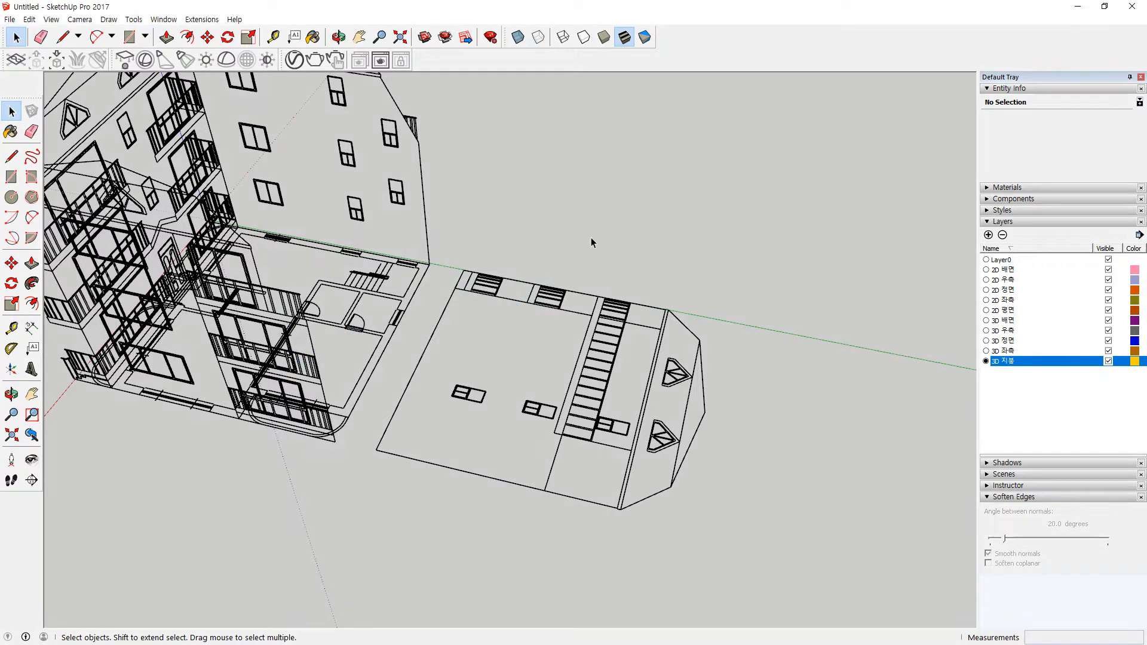
# Flip the flat rear elevation along the component's red axis
pyautogui.click(612, 340)
pyautogui.rightClick(607, 336)
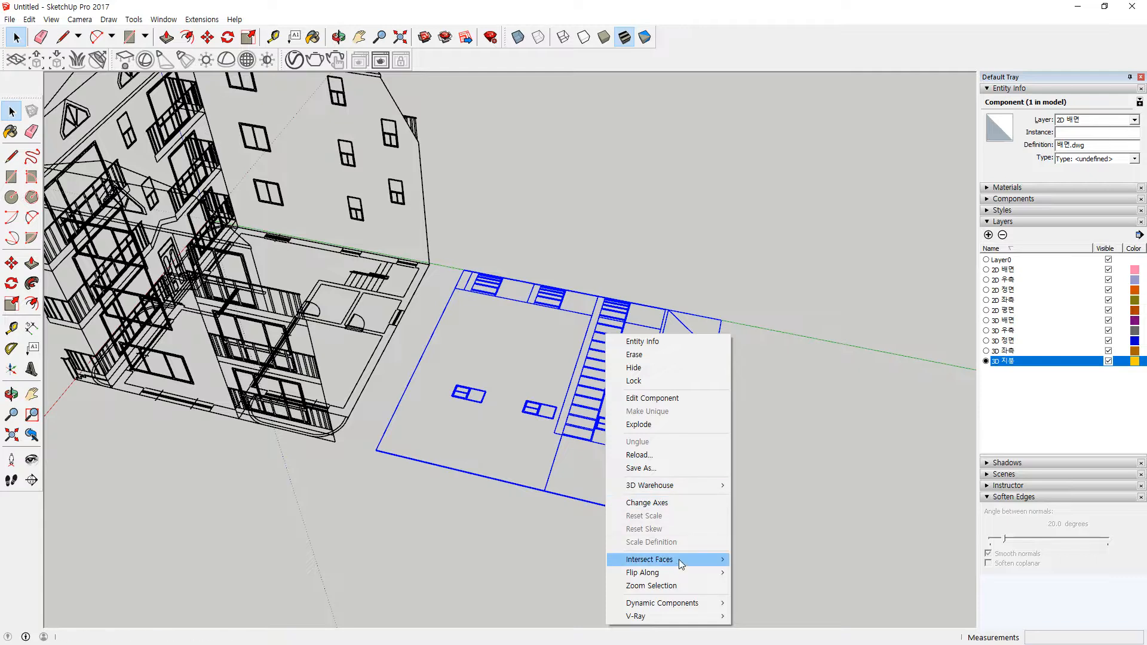
pyautogui.moveTo(675, 572)
pyautogui.click(808, 574)
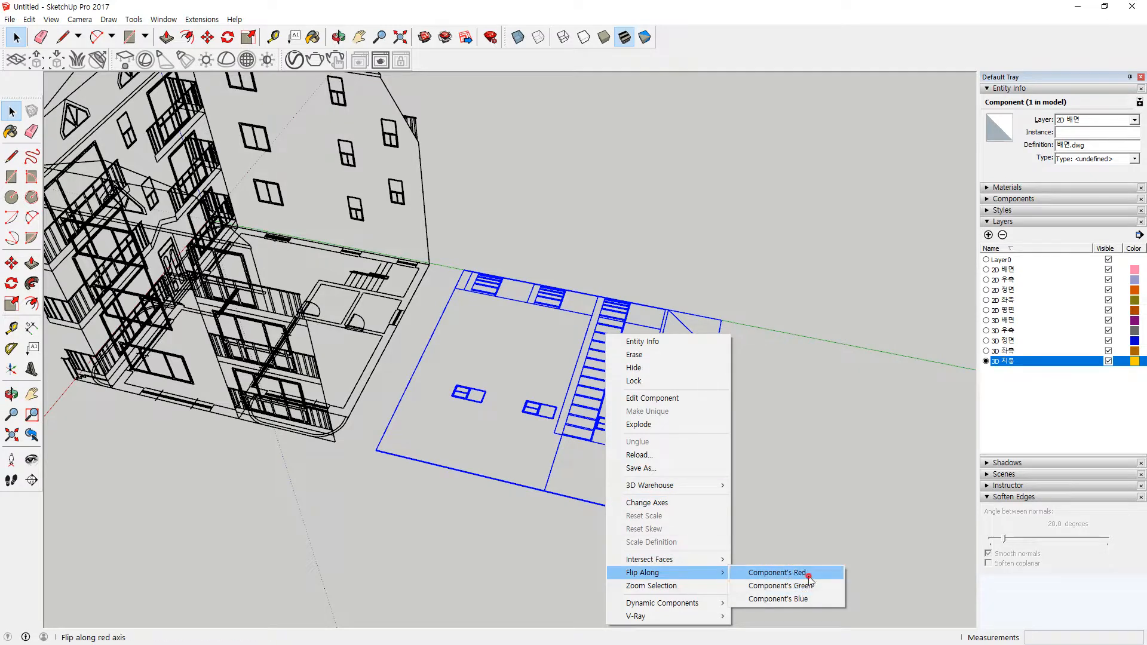
# Rotate the flipped rear elevation 90 degrees about its base edge so it stands upright
pyautogui.scroll(4, 389, 448)
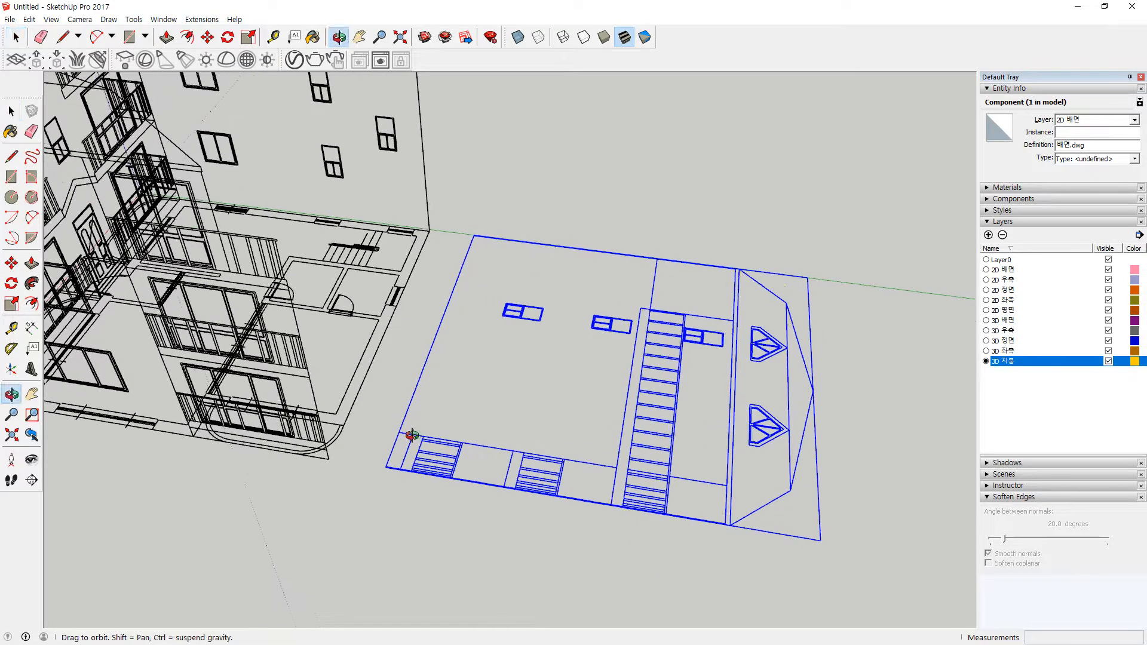
pyautogui.press('a')
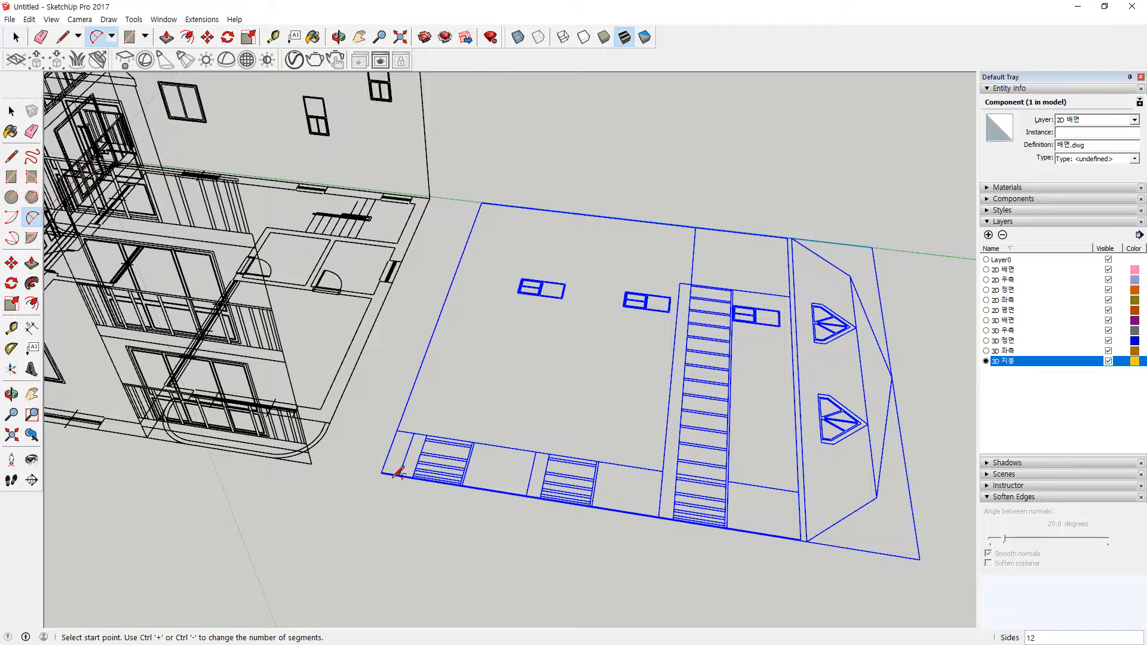
pyautogui.press('q')
pyautogui.moveTo(381, 472); pyautogui.dragTo(570, 513)
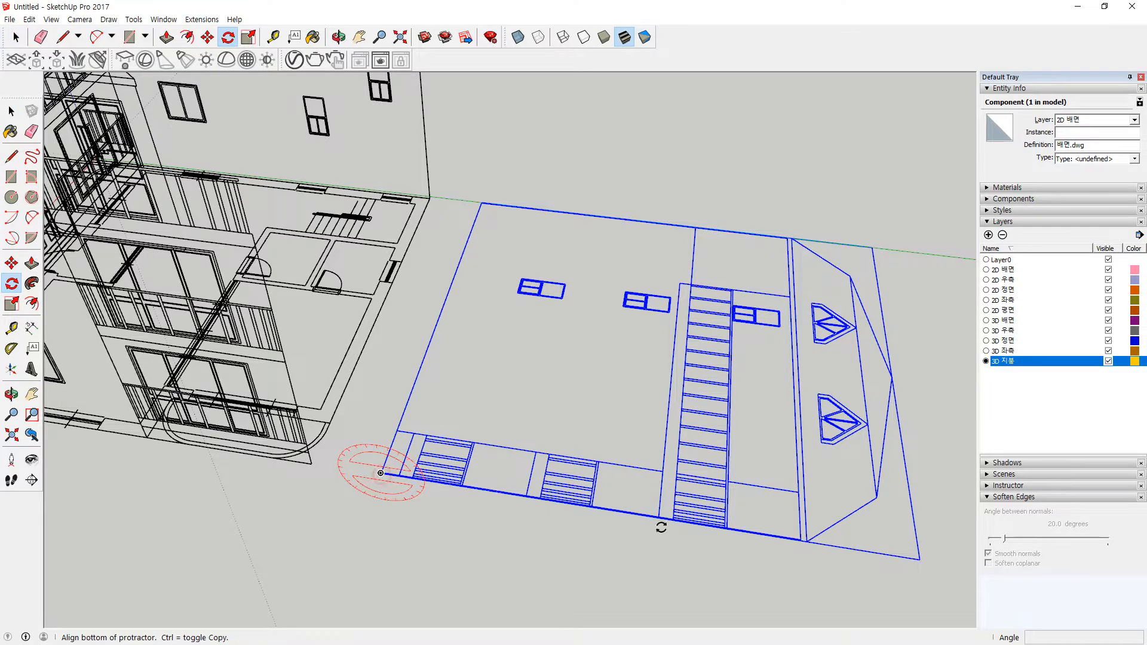
pyautogui.click(762, 537)
pyautogui.write('90')
pyautogui.press('Return')
# Move the upright rear elevation by its wall's base corner onto the floor plan's rear right wall corner
pyautogui.moveTo(418, 443); pyautogui.dragTo(263, 391, button='middle')
pyautogui.scroll(6, 323, 340)
pyautogui.press('m')
pyautogui.scroll(1, 303, 356)
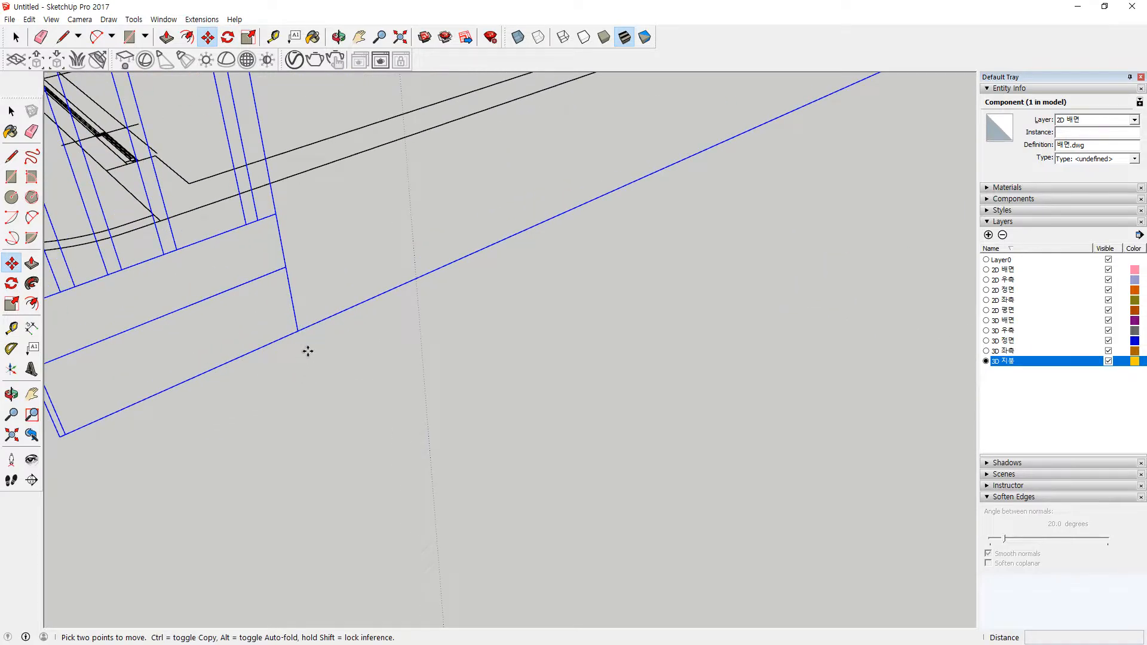
pyautogui.scroll(-4, 298, 331)
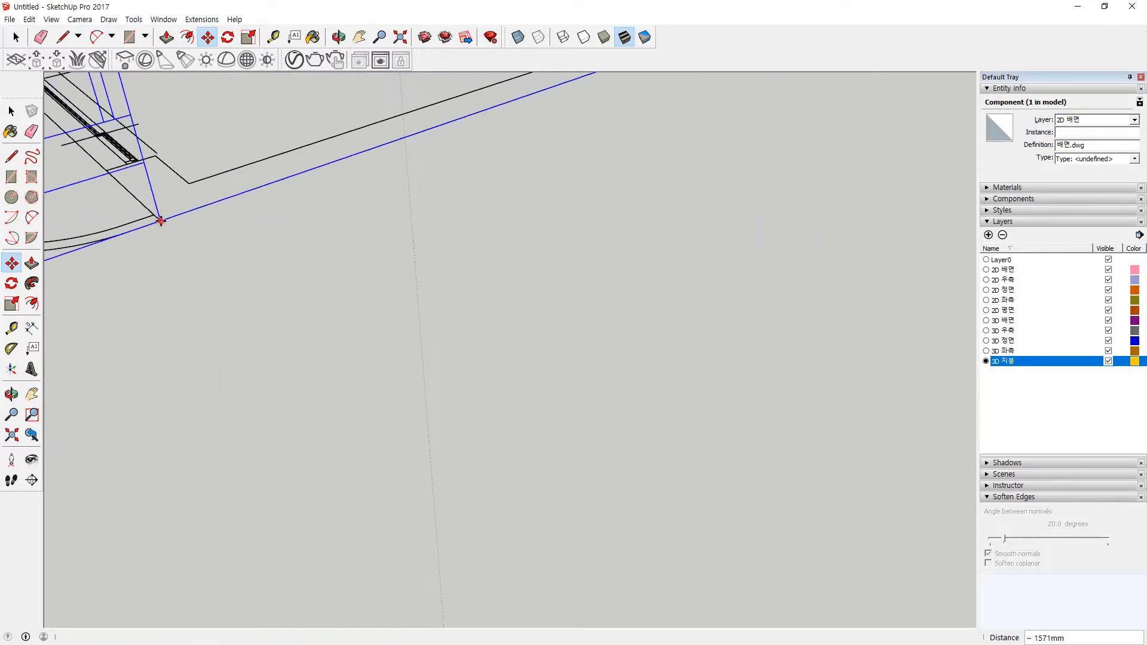
pyautogui.press('space')
pyautogui.click(297, 368)
# Examine the four upright elevations around the floor plan from all sides to check their alignment
pyautogui.scroll(-10, 302, 374)
pyautogui.moveTo(202, 339); pyautogui.dragTo(222, 349, button='middle')
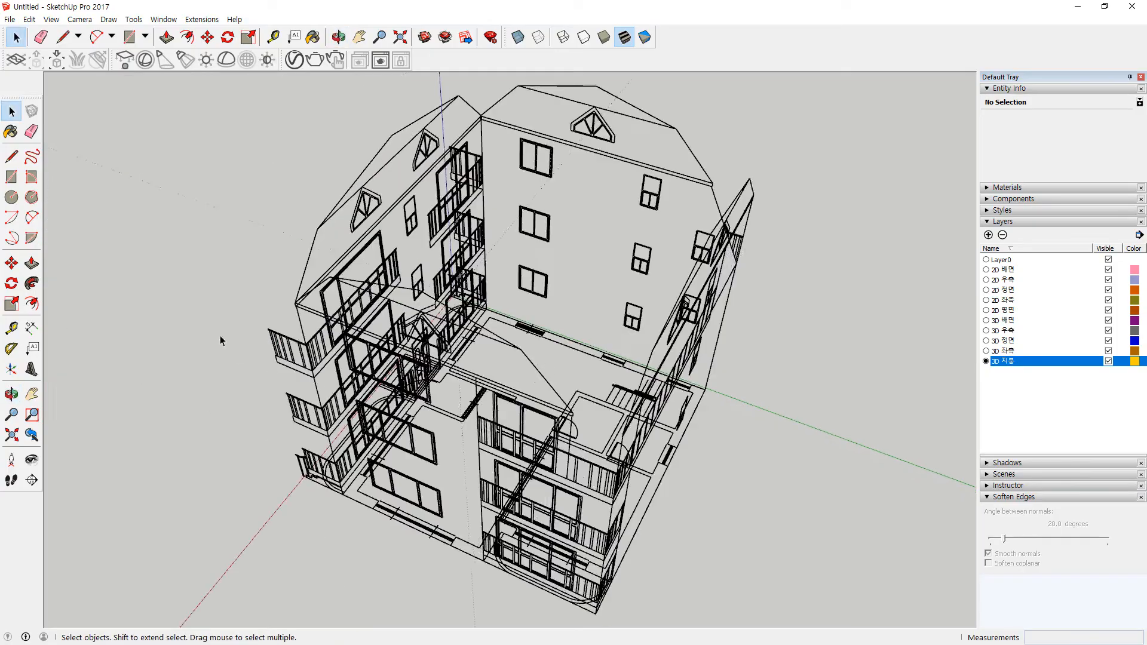
pyautogui.moveTo(221, 335); pyautogui.dragTo(539, 391, button='middle')
pyautogui.moveTo(624, 386); pyautogui.dragTo(218, 423, button='middle')
pyautogui.moveTo(633, 406); pyautogui.dragTo(298, 418, button='middle')
pyautogui.moveTo(717, 412); pyautogui.dragTo(412, 418, button='middle')
pyautogui.moveTo(756, 414); pyautogui.dragTo(704, 147, button='middle')
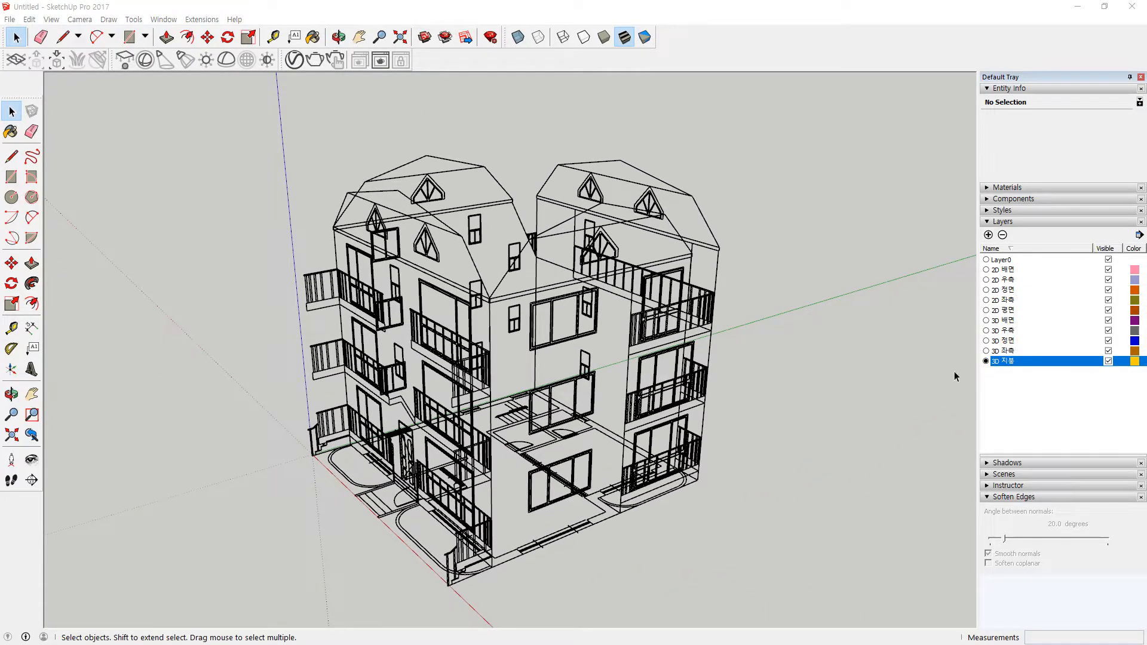
# Lock the floor plan and all four elevation components together
pyautogui.click(1009, 394)
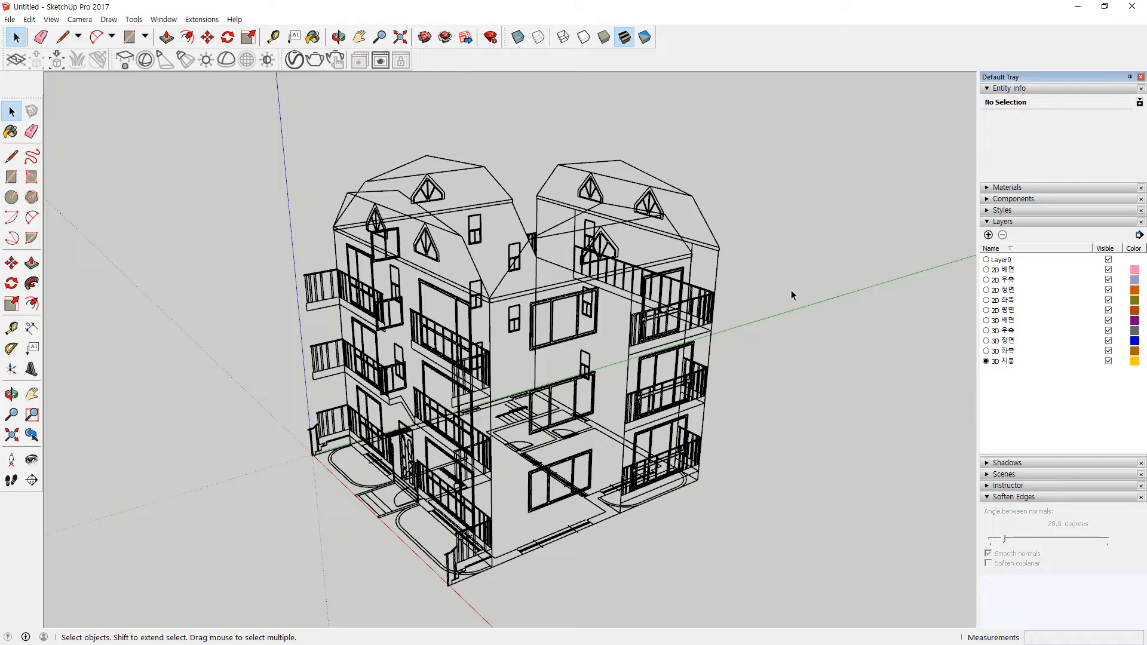
pyautogui.moveTo(818, 95); pyautogui.dragTo(454, 221)
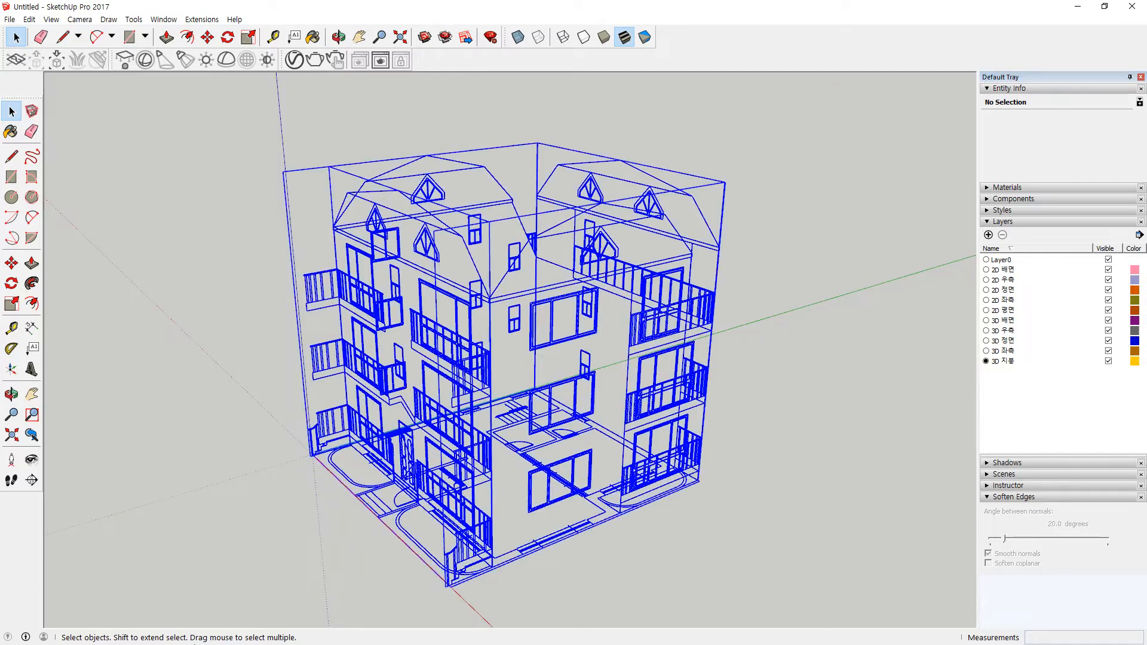
pyautogui.click(460, 209)
pyautogui.moveTo(776, 148); pyautogui.dragTo(484, 402)
pyautogui.rightClick(487, 384)
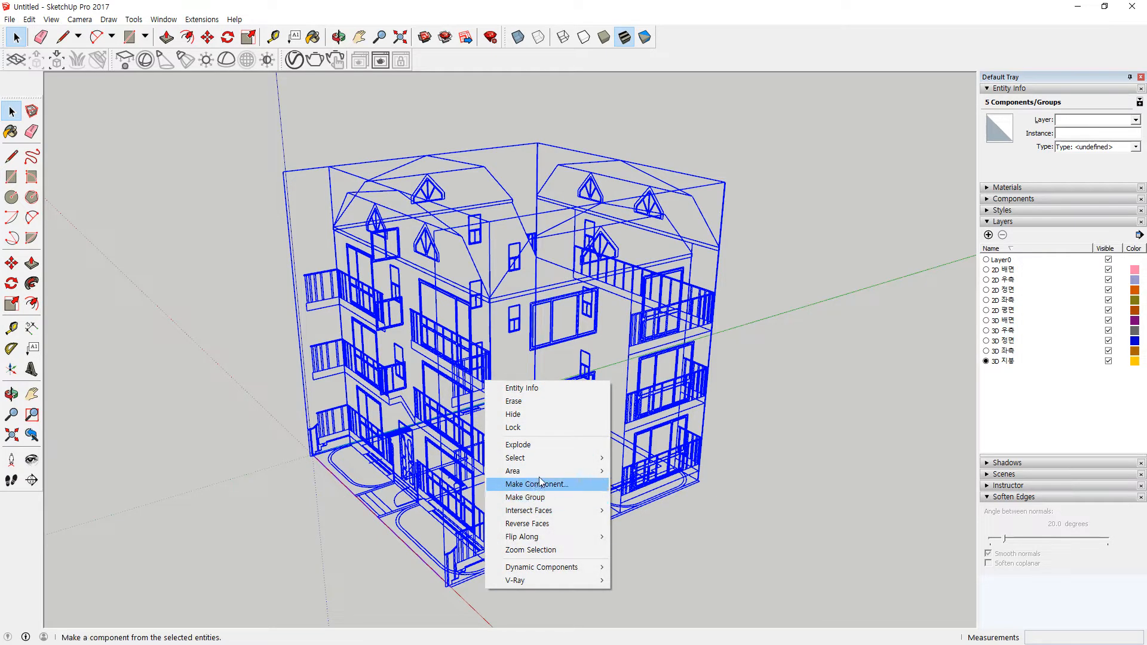
pyautogui.click(549, 426)
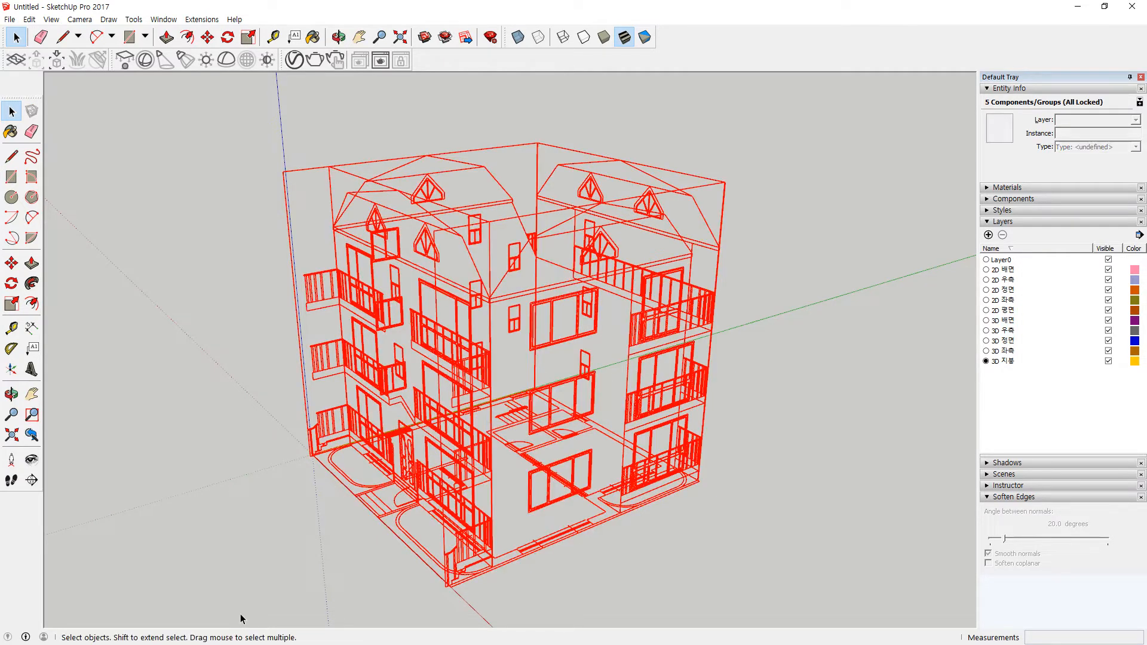
pyautogui.click(733, 512)
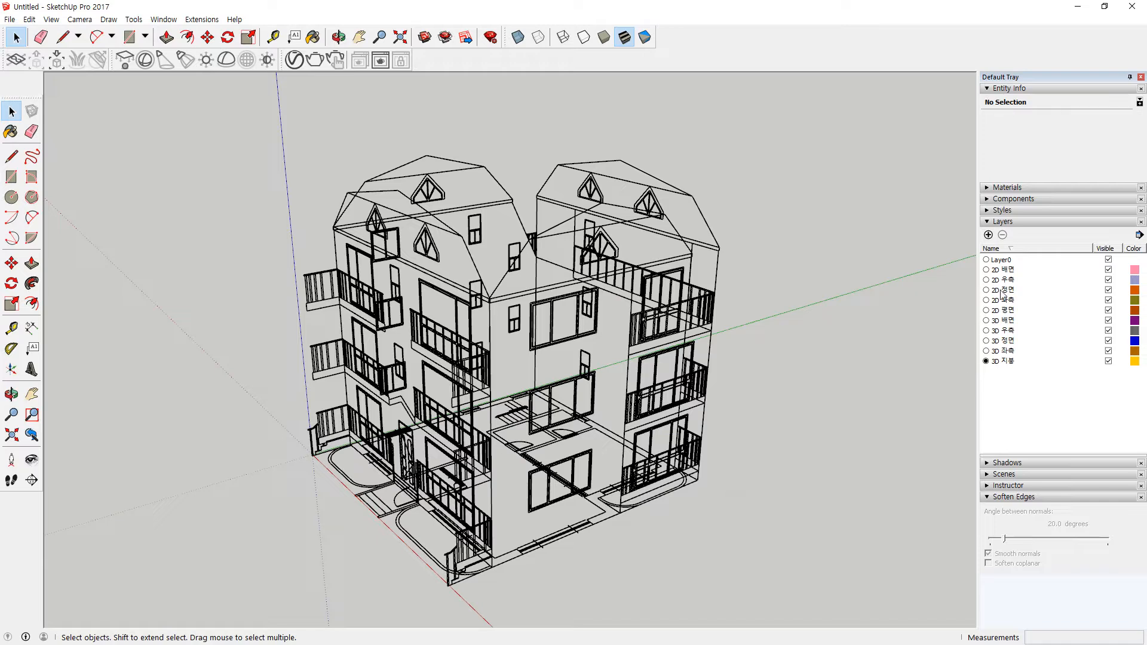
# Make 3D 정면 the active layer and hide the 2D 배면 layer
pyautogui.click(986, 341)
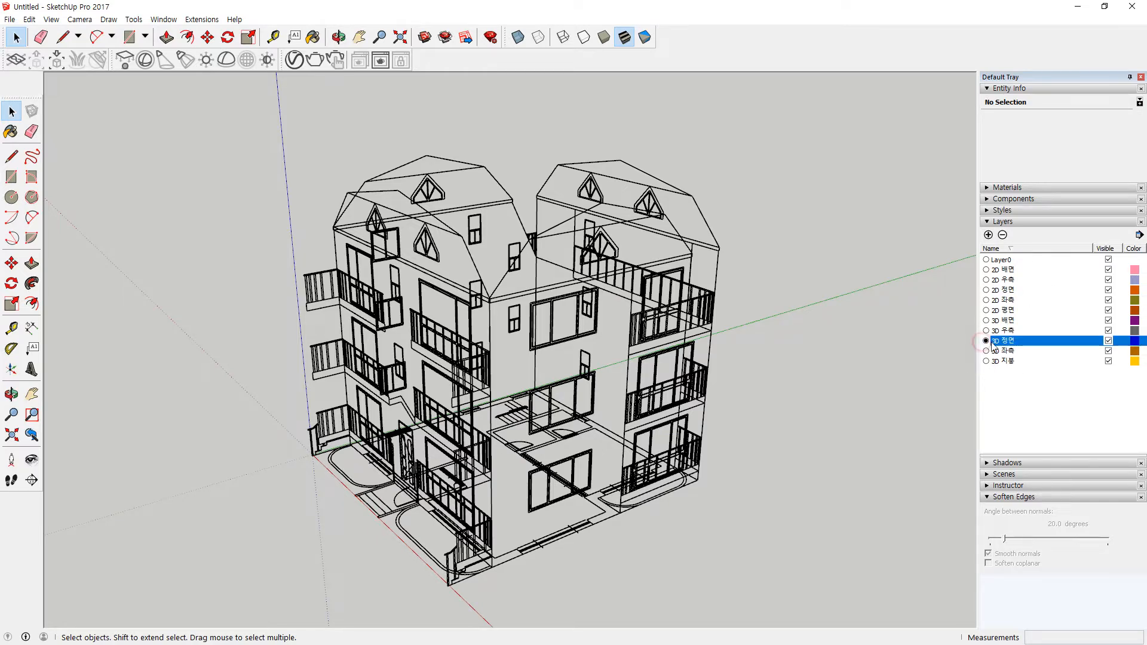
pyautogui.moveTo(385, 330); pyautogui.dragTo(956, 330, button='middle')
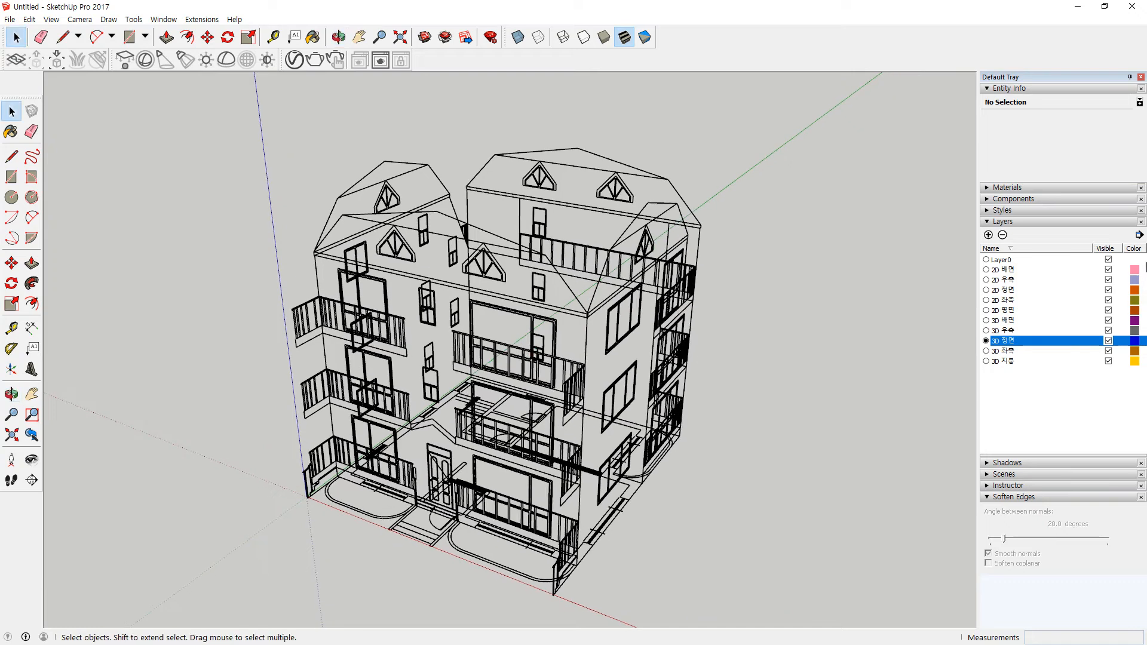
pyautogui.click(1108, 270)
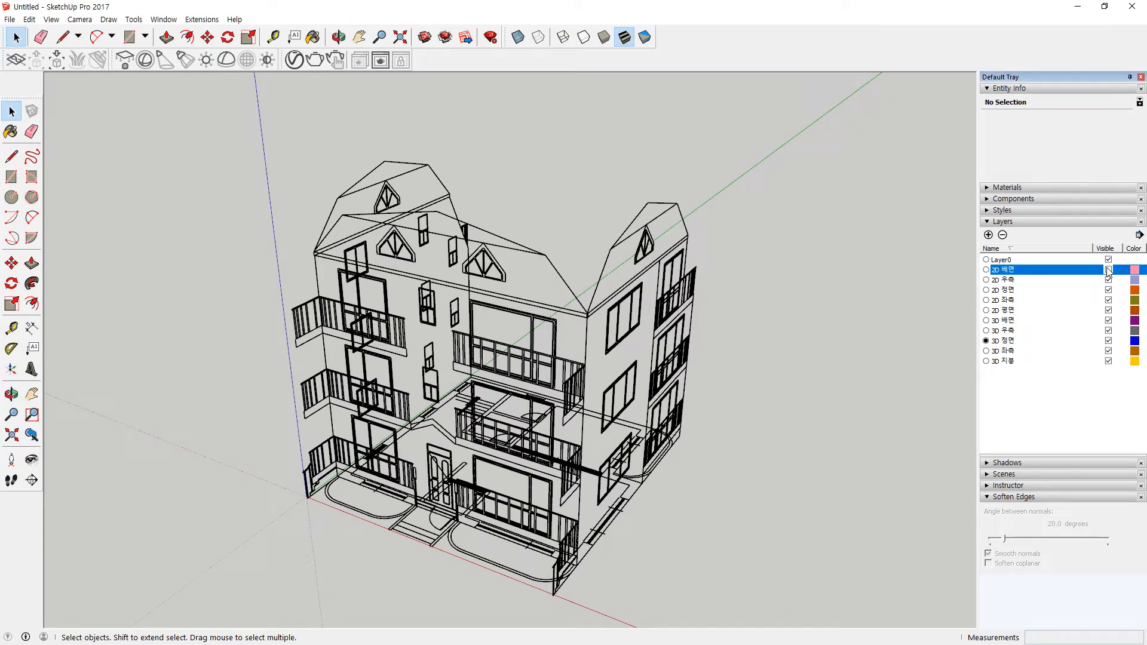
# Make 3D 지붕 the active layer and turn the 2D 배면 layer's visibility back on
pyautogui.click(986, 362)
pyautogui.click(1108, 270)
pyautogui.moveTo(607, 266); pyautogui.dragTo(468, 297, button='middle')
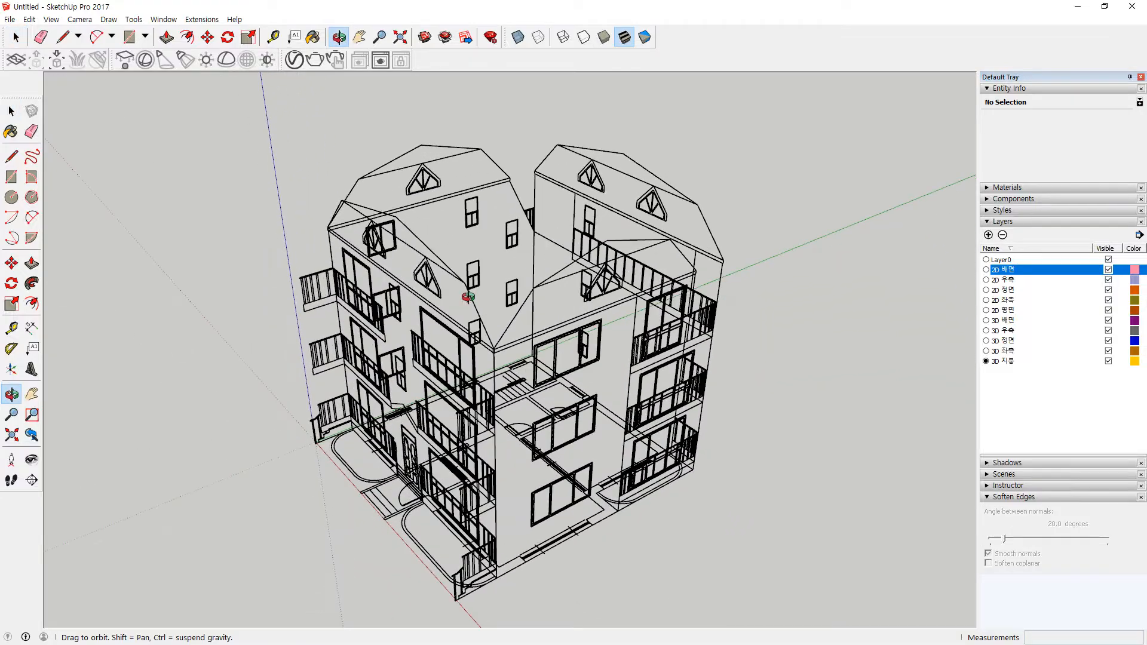
pyautogui.scroll(3, 607, 225)
pyautogui.moveTo(743, 288)
pyautogui.mouseDown(button='middle')
pyautogui.moveTo(649, 261)
pyautogui.moveTo(662, 259)
pyautogui.mouseUp(button='middle')
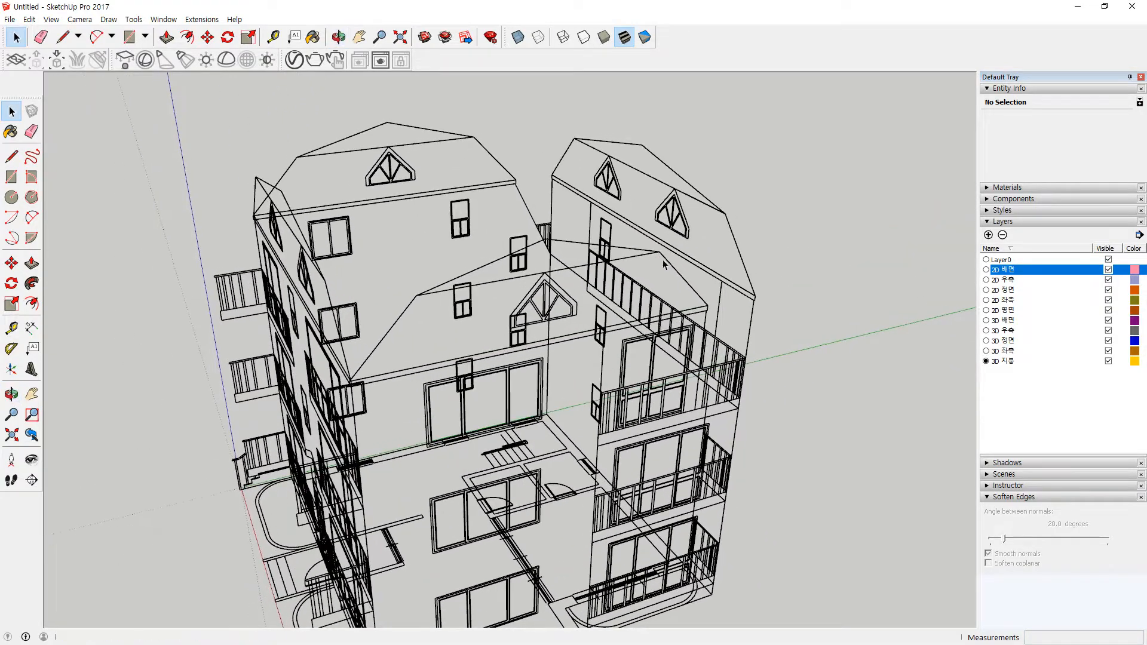
pyautogui.moveTo(395, 115); pyautogui.dragTo(554, 235)
pyautogui.moveTo(312, 189); pyautogui.dragTo(606, 156)
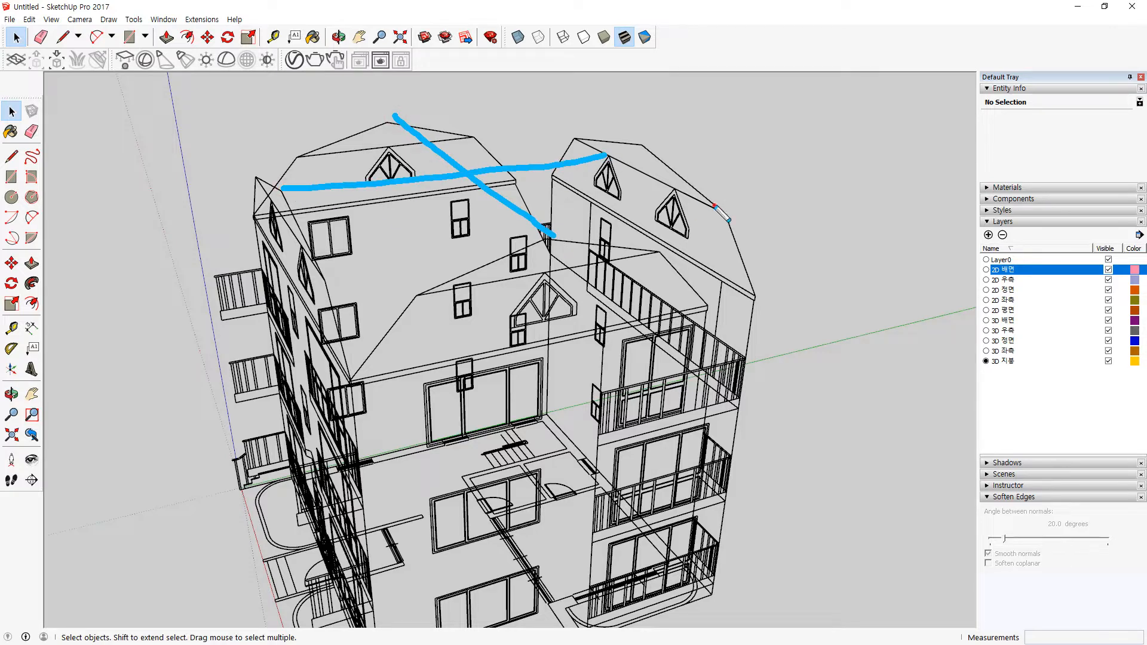
pyautogui.moveTo(714, 205); pyautogui.dragTo(331, 274)
pyautogui.moveTo(343, 180); pyautogui.dragTo(562, 150)
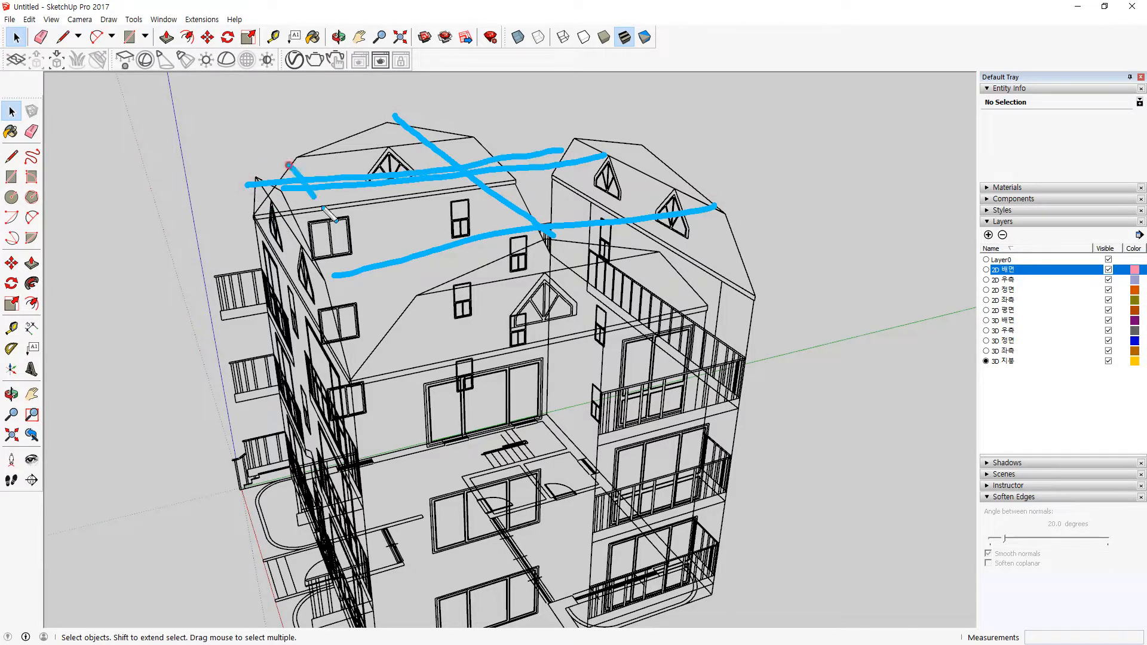
pyautogui.press('Escape')
# Draw two crossing lines above the plan that join the roof peaks of each pair of opposite elevations
pyautogui.moveTo(370, 224); pyautogui.dragTo(391, 182, button='middle')
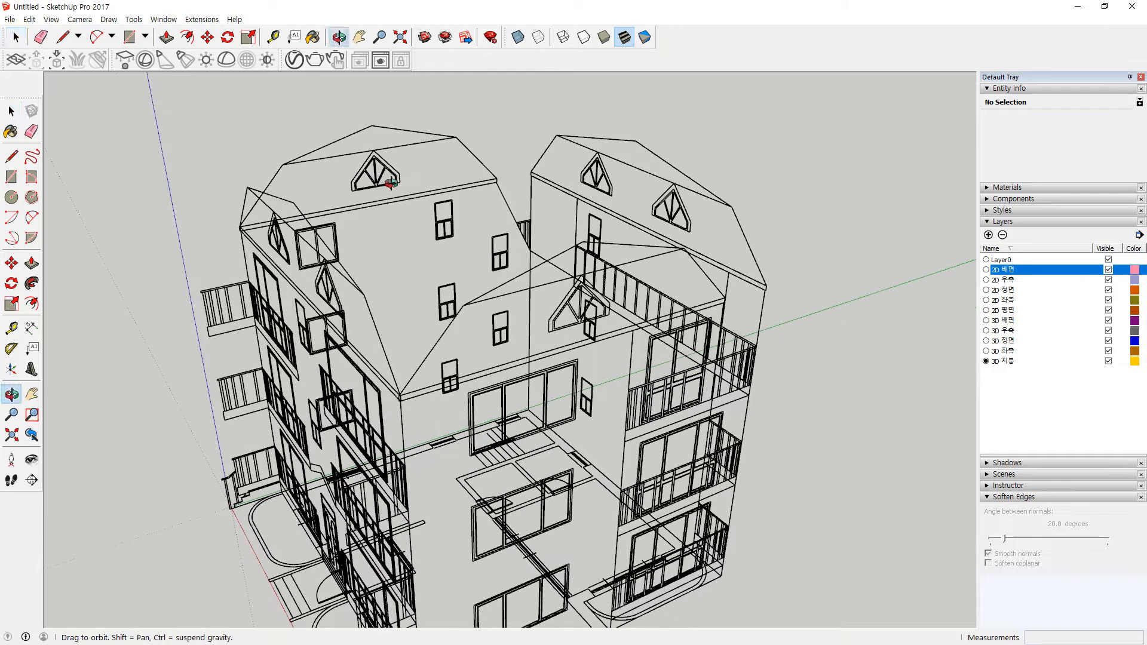
pyautogui.press('l')
pyautogui.moveTo(653, 273); pyautogui.dragTo(524, 216, button='middle')
pyautogui.click(564, 227)
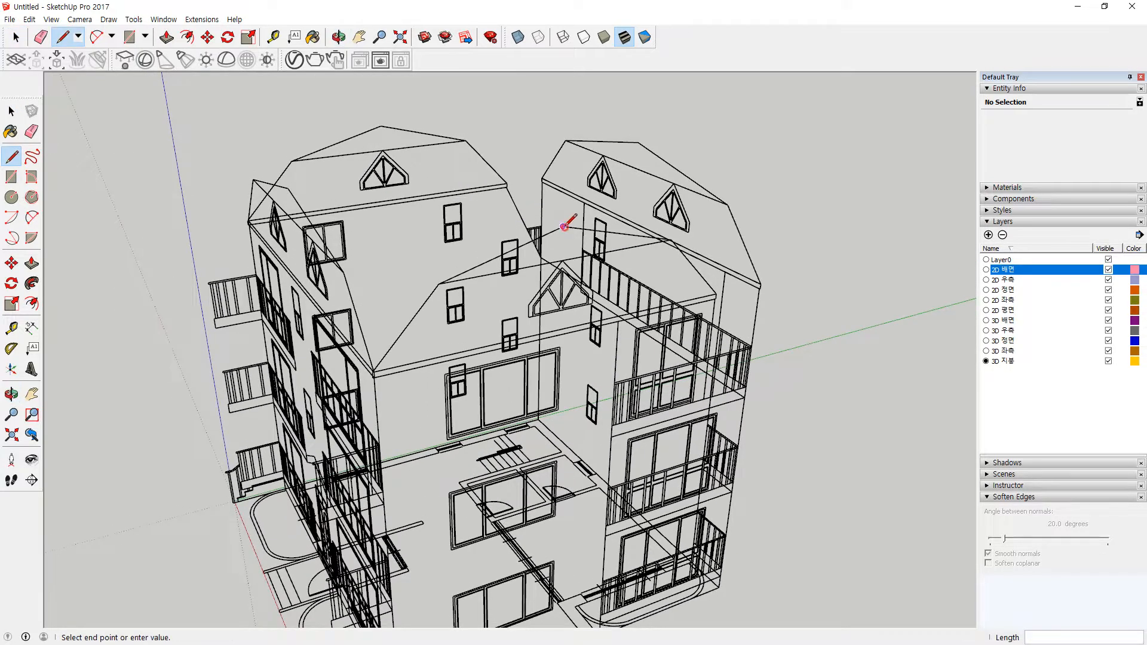
pyautogui.click(381, 125)
pyautogui.click(289, 188)
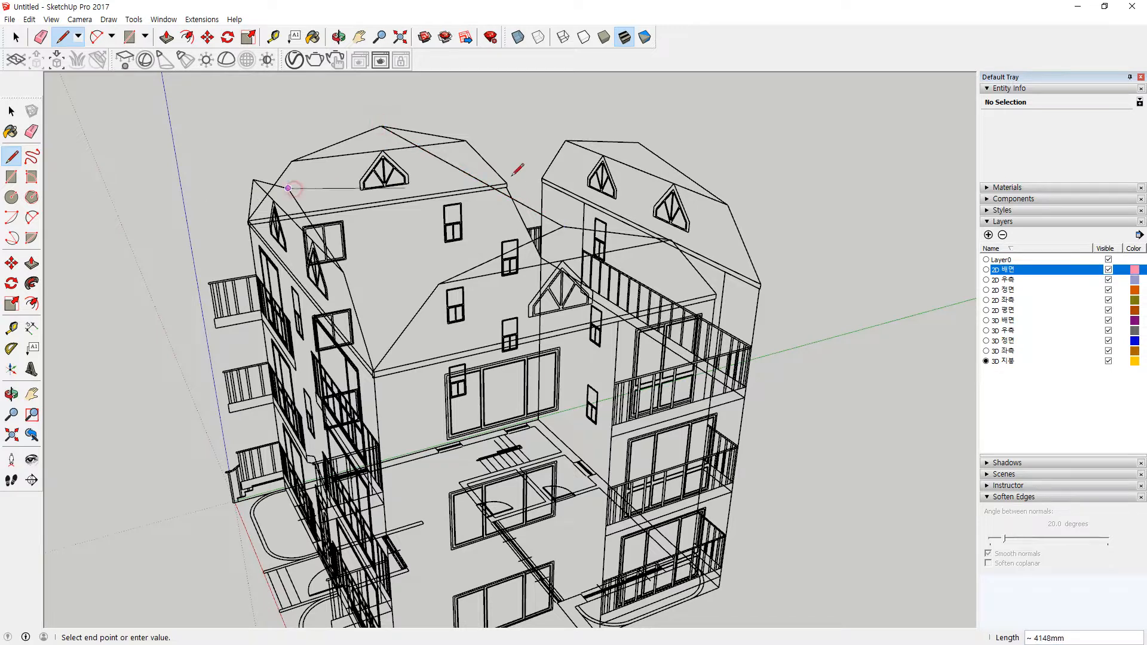
pyautogui.click(638, 142)
# Draw four lines joining the matching slope-break points of opposite elevations to outline the rectangular base of the upper roof
pyautogui.moveTo(447, 183); pyautogui.dragTo(466, 197, button='middle')
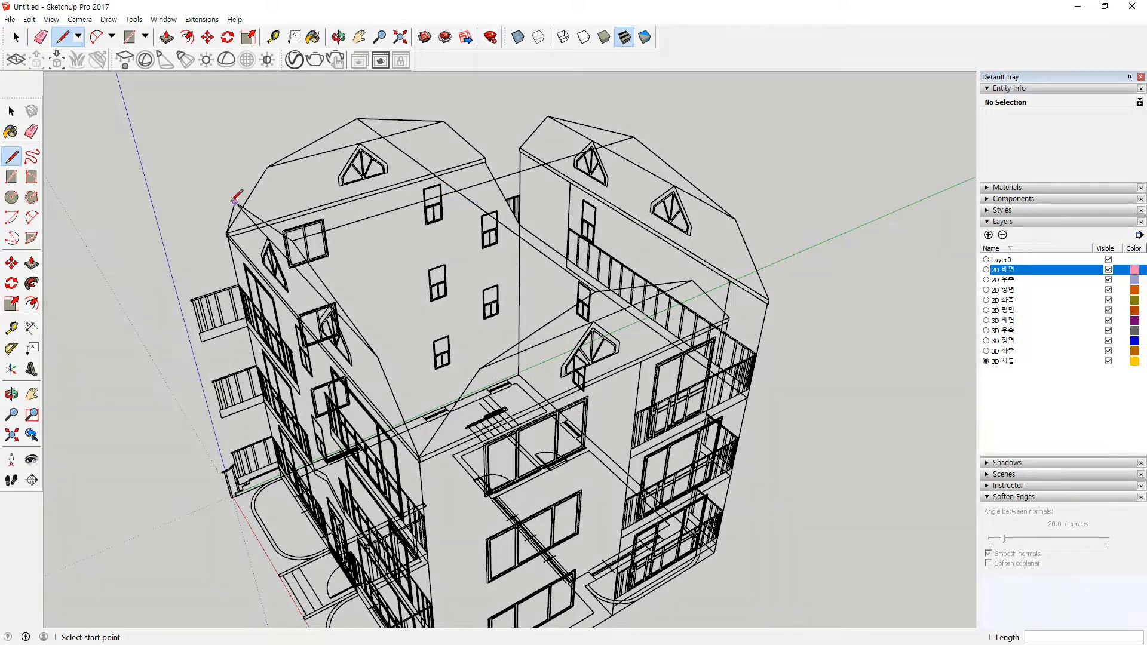
pyautogui.click(548, 116)
pyautogui.press('Escape')
pyautogui.click(376, 357)
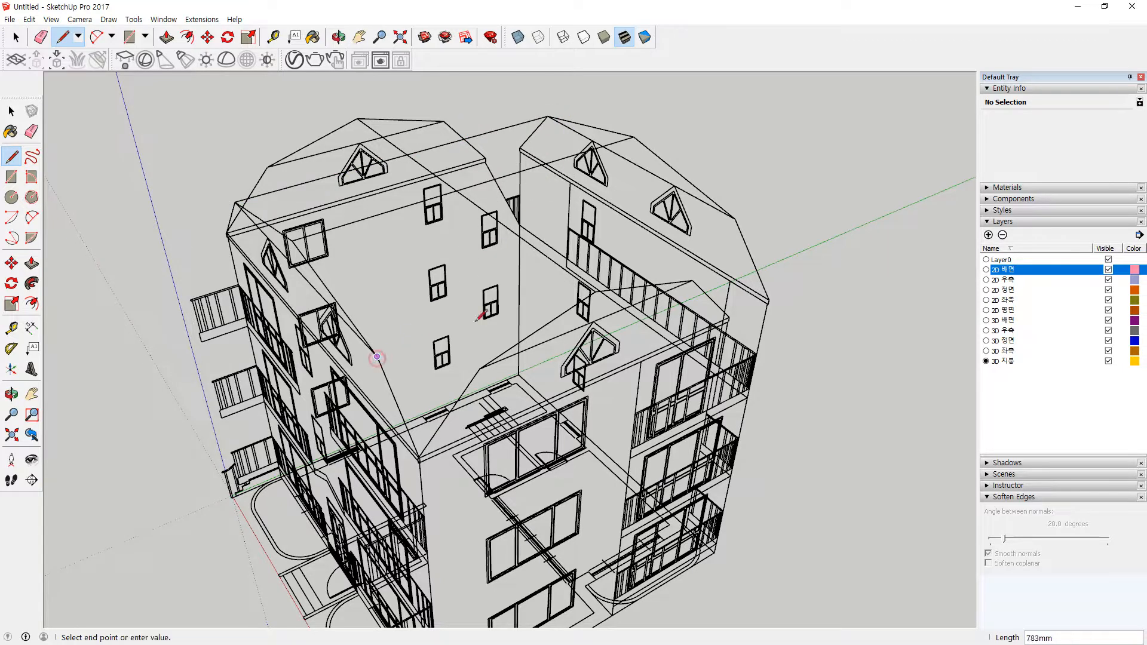
pyautogui.click(687, 283)
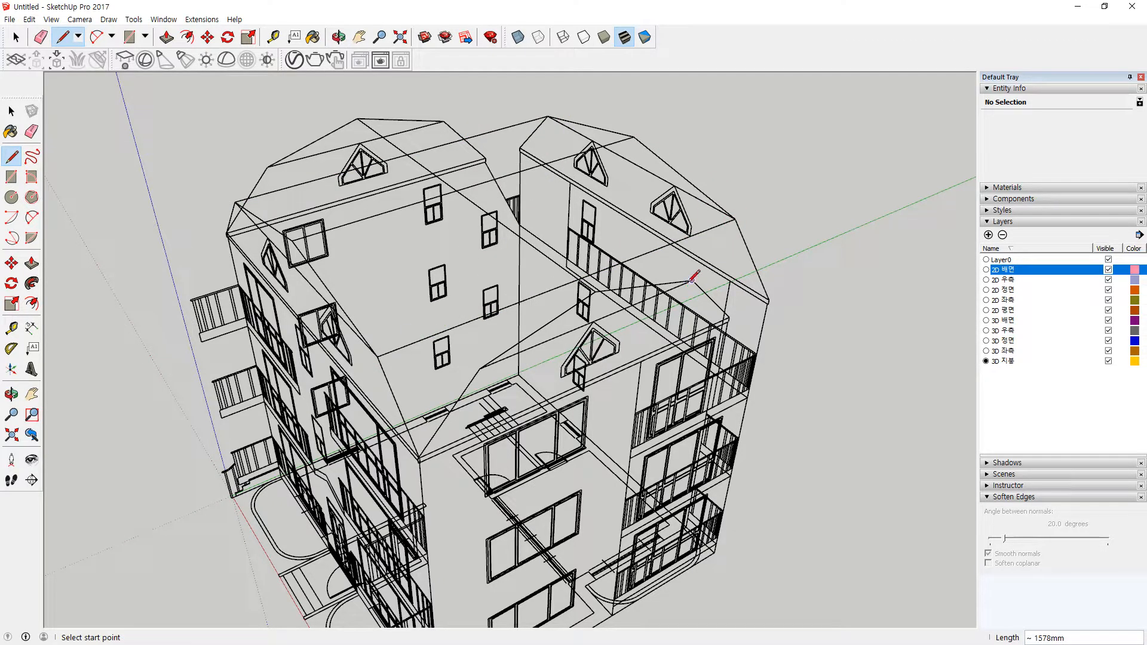
pyautogui.press('Escape')
pyautogui.click(479, 368)
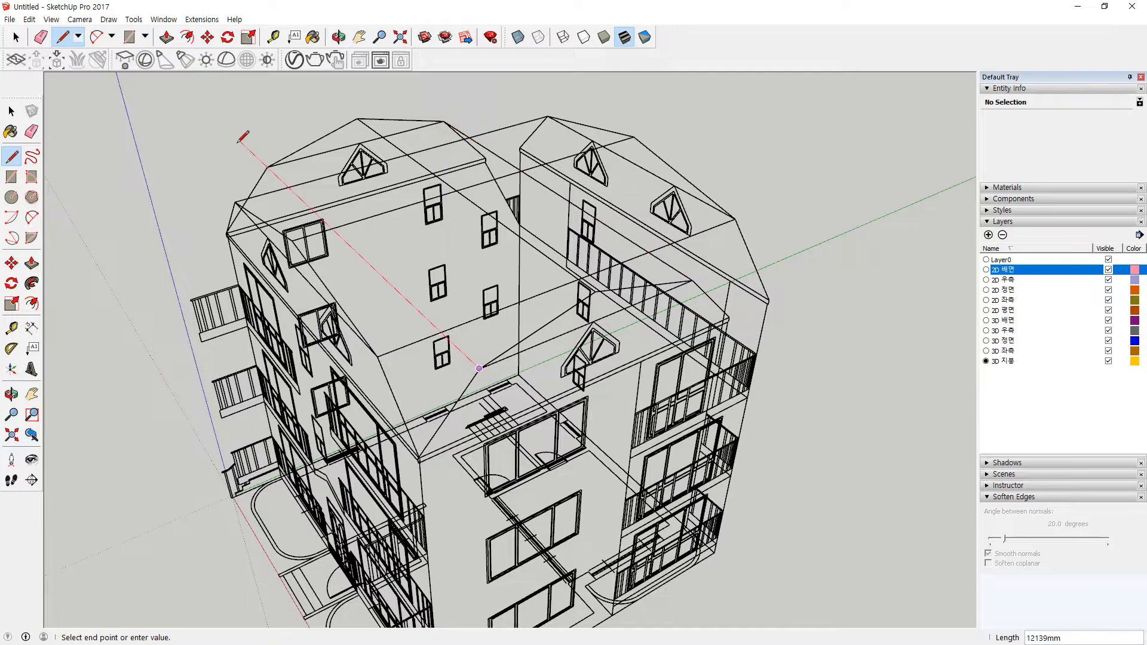
pyautogui.click(267, 167)
pyautogui.moveTo(263, 174)
pyautogui.mouseDown(button='middle')
pyautogui.moveTo(192, 225)
pyautogui.moveTo(84, 123)
pyautogui.moveTo(99, 96)
pyautogui.moveTo(174, 123)
pyautogui.moveTo(272, 223)
pyautogui.moveTo(307, 235)
pyautogui.mouseUp(button='middle')
pyautogui.click(136, 173)
pyautogui.scroll(1, 521, 291)
pyautogui.press('Escape')
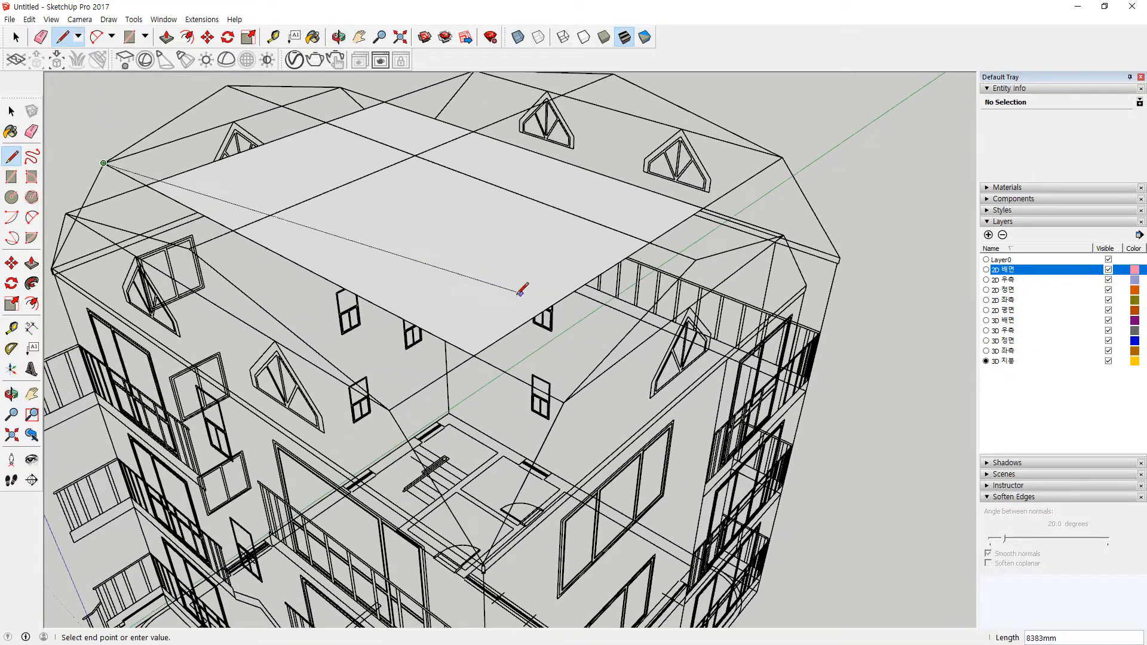
# Draw hip lines from the corners of the upper roof's rectangle to the crossing point of the peak lines
pyautogui.click(146, 185)
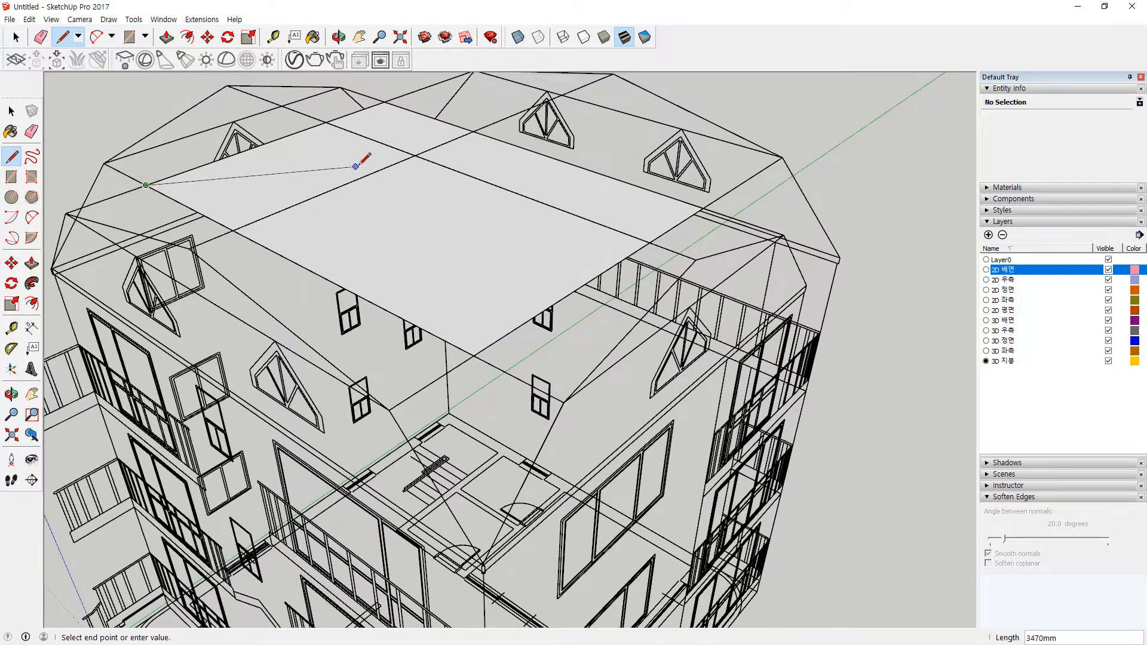
pyautogui.click(385, 102)
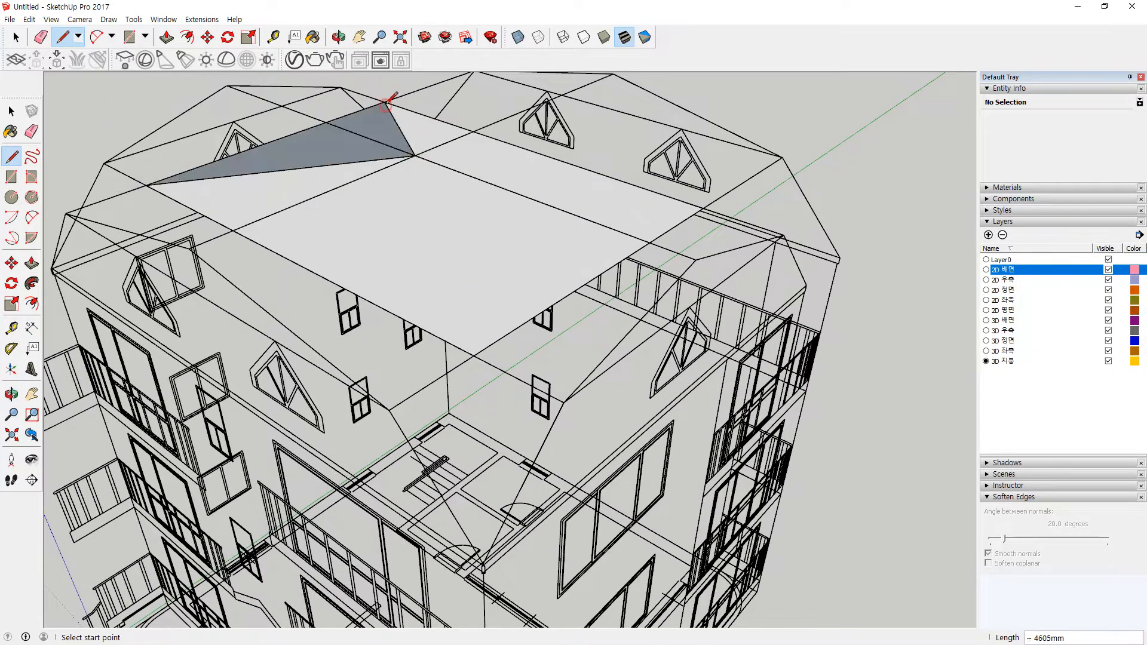
pyautogui.moveTo(705, 206); pyautogui.dragTo(721, 185, button='middle')
pyautogui.click(702, 201)
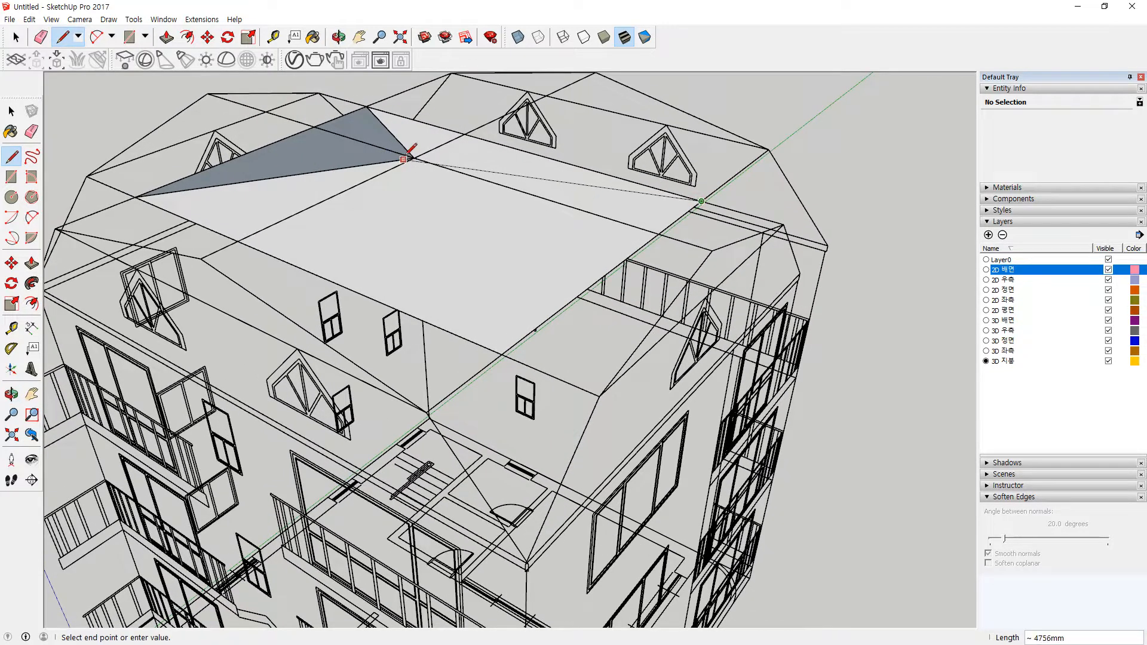
pyautogui.click(414, 158)
pyautogui.click(414, 157)
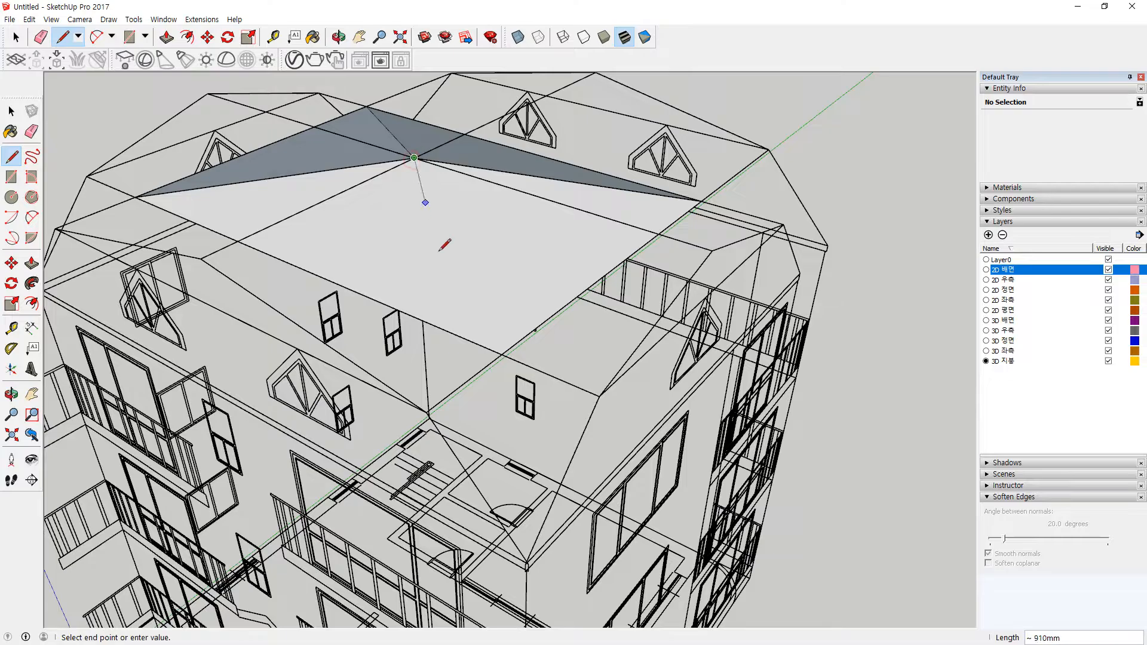
pyautogui.click(505, 344)
# Erase the leftover peak and slope-break lines, keeping only the pyramid's hip and base edges
pyautogui.moveTo(506, 344)
pyautogui.mouseDown(button='middle')
pyautogui.moveTo(233, 199)
pyautogui.moveTo(197, 126)
pyautogui.moveTo(361, 190)
pyautogui.moveTo(397, 317)
pyautogui.moveTo(347, 220)
pyautogui.mouseUp(button='middle')
pyautogui.press('e')
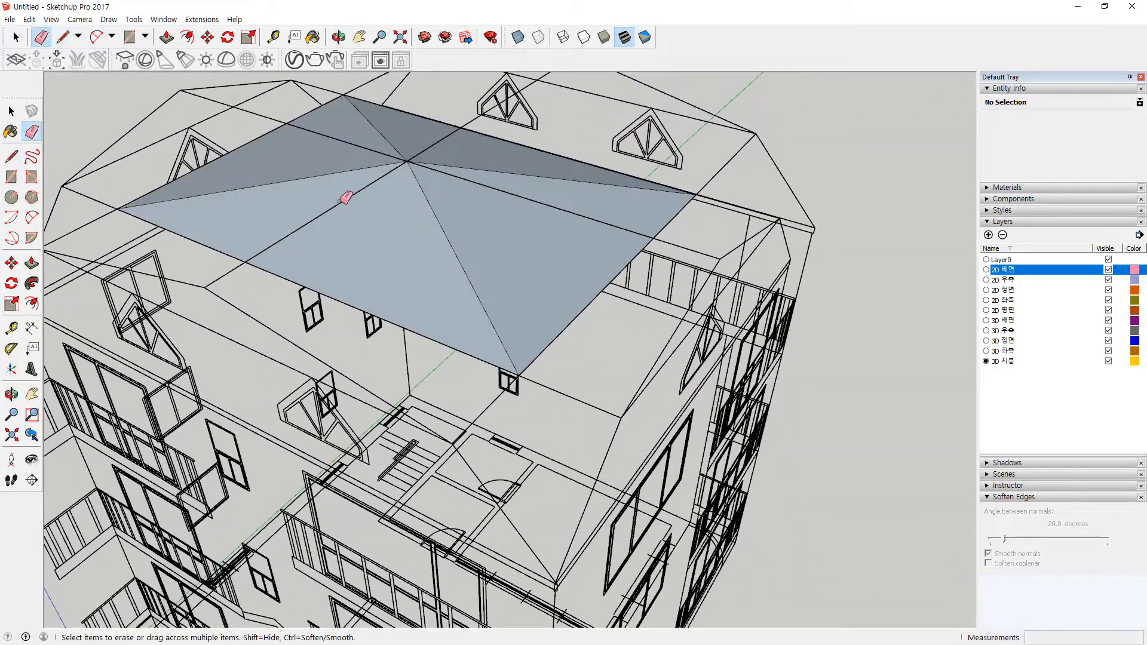
pyautogui.click(337, 139)
pyautogui.moveTo(336, 140)
pyautogui.mouseDown(button='middle')
pyautogui.moveTo(489, 203)
pyautogui.moveTo(497, 187)
pyautogui.mouseUp(button='middle')
pyautogui.click(551, 108)
pyautogui.click(538, 305)
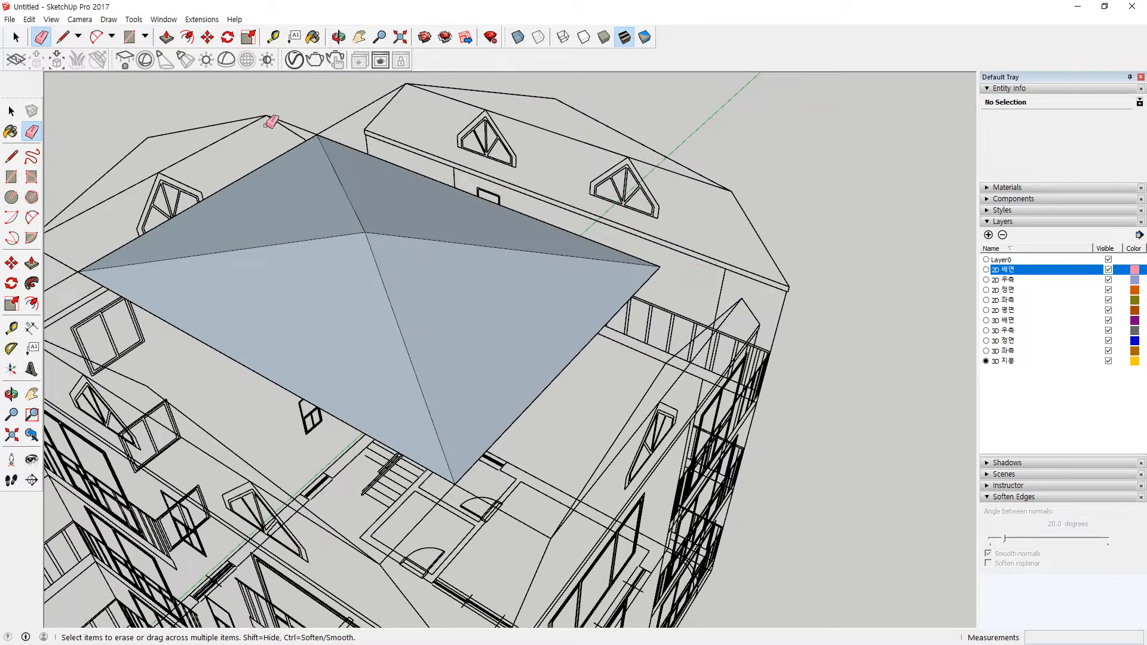
pyautogui.moveTo(325, 128)
pyautogui.mouseDown(button='middle')
pyautogui.moveTo(200, 209)
pyautogui.moveTo(128, 206)
pyautogui.mouseUp(button='middle')
pyautogui.moveTo(136, 249); pyautogui.dragTo(138, 251)
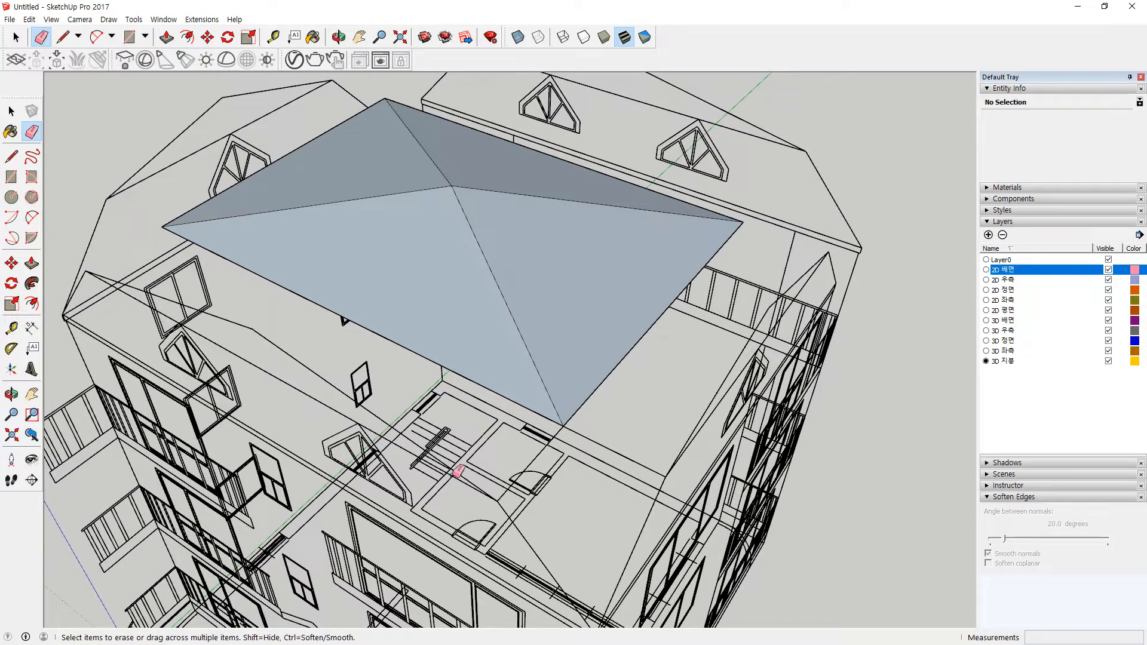
# Reverse the faces of the upper roof pyramid
pyautogui.moveTo(509, 462); pyautogui.dragTo(380, 3, button='middle')
pyautogui.press('space')
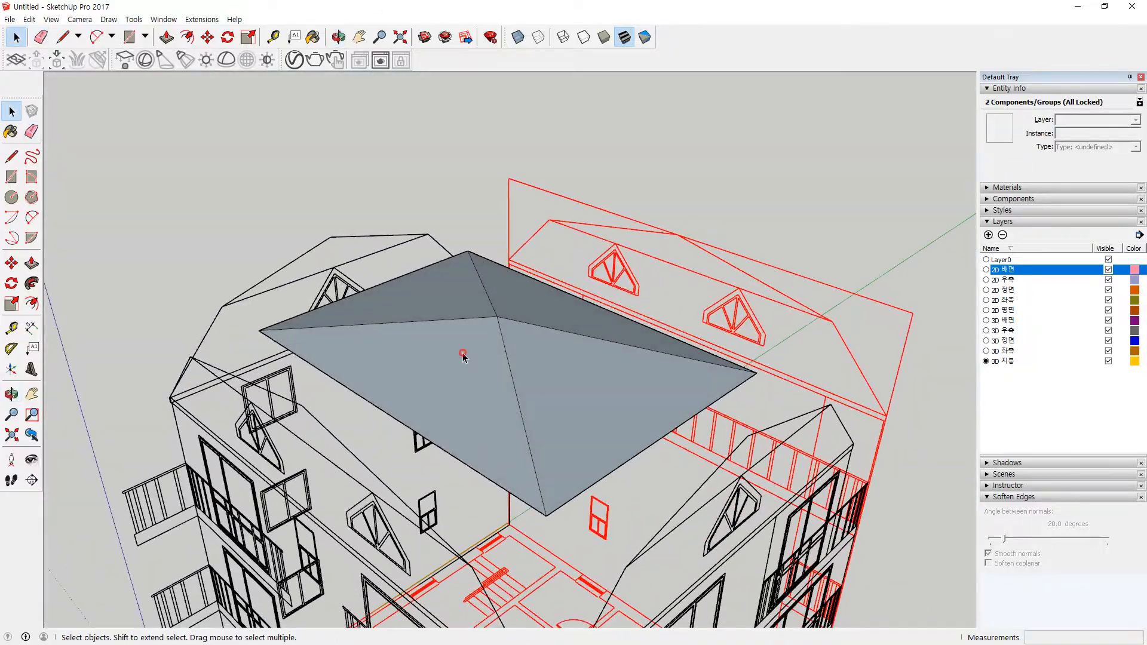
pyautogui.click(464, 356)
pyautogui.rightClick(463, 355)
pyautogui.press('r')
pyautogui.click(683, 227)
# Draw a 25 x 25 mm rectangle closing the gap at the eave corner where two elevations meet
pyautogui.moveTo(556, 382); pyautogui.dragTo(591, 458, button='middle')
pyautogui.moveTo(289, 467); pyautogui.dragTo(179, 509, button='middle')
pyautogui.scroll(6, 148, 507)
pyautogui.scroll(5, 143, 501)
pyautogui.moveTo(189, 479)
pyautogui.mouseDown(button='middle')
pyautogui.moveTo(204, 466)
pyautogui.moveTo(183, 468)
pyautogui.mouseUp(button='middle')
pyautogui.scroll(-2, 153, 500)
pyautogui.scroll(1, 125, 508)
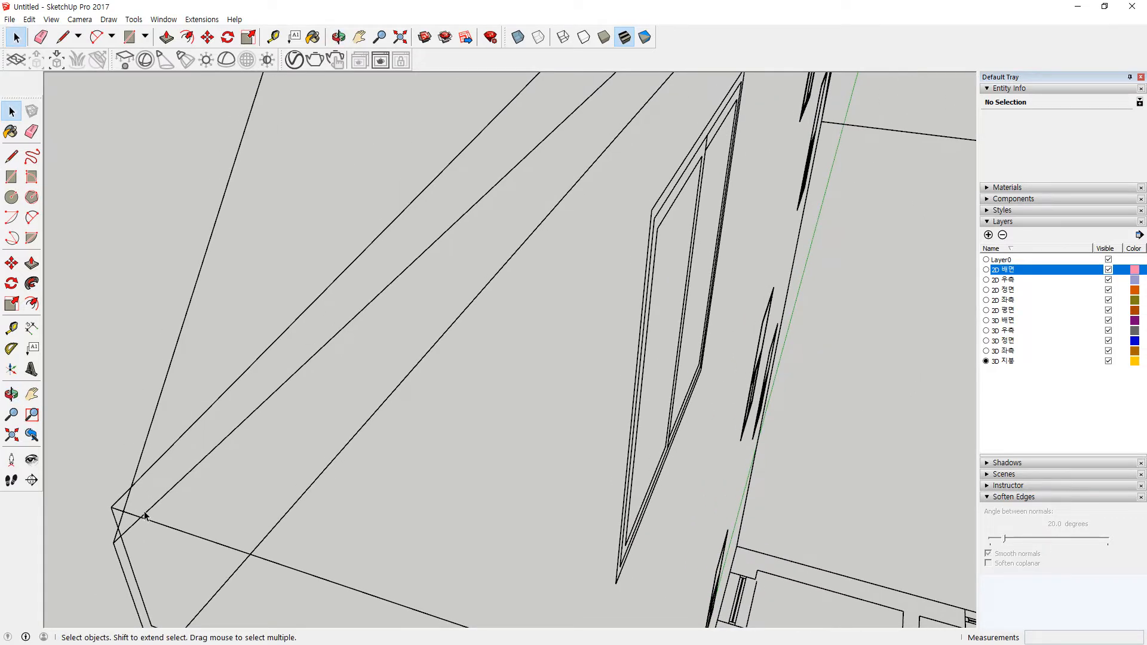
pyautogui.moveTo(172, 508)
pyautogui.mouseDown(button='middle')
pyautogui.moveTo(238, 478)
pyautogui.moveTo(217, 479)
pyautogui.moveTo(185, 508)
pyautogui.mouseUp(button='middle')
pyautogui.press('r')
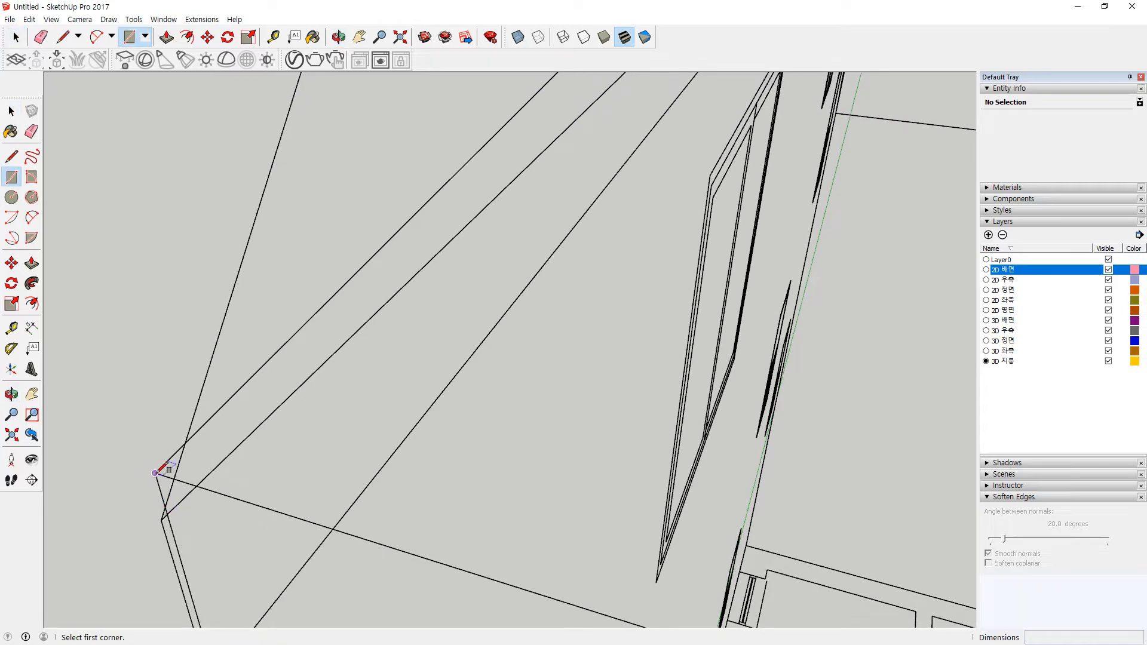
pyautogui.click(155, 473)
pyautogui.click(165, 516)
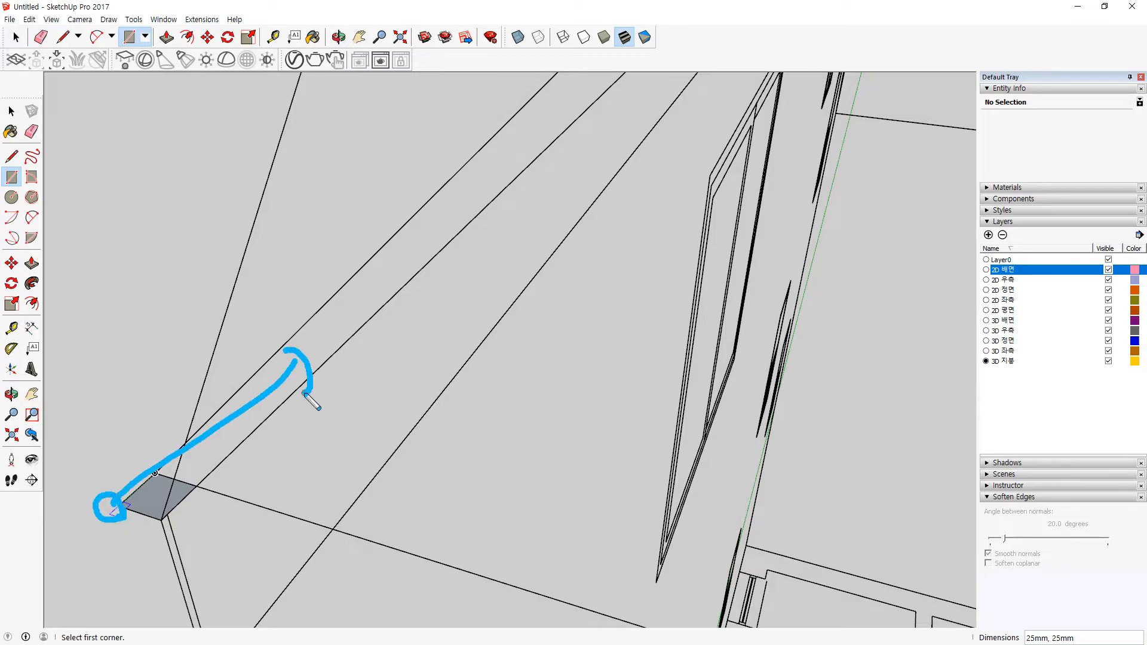
pyautogui.press('Escape')
# Draw a long narrow rectangle at eave level, bridging the gap between the eave corners of neighbouring elevations
pyautogui.scroll(-8, 373, 402)
pyautogui.moveTo(657, 408)
pyautogui.keyDown('shift'); pyautogui.mouseDown(button='middle')
pyautogui.moveTo(402, 416)
pyautogui.moveTo(681, 367)
pyautogui.moveTo(881, 371)
pyautogui.moveTo(465, 371)
pyautogui.moveTo(604, 400)
pyautogui.moveTo(543, 335)
pyautogui.moveTo(584, 404)
pyautogui.moveTo(743, 496)
pyautogui.moveTo(638, 426)
pyautogui.mouseUp(button='middle'); pyautogui.keyUp('shift')
pyautogui.scroll(5, 638, 425)
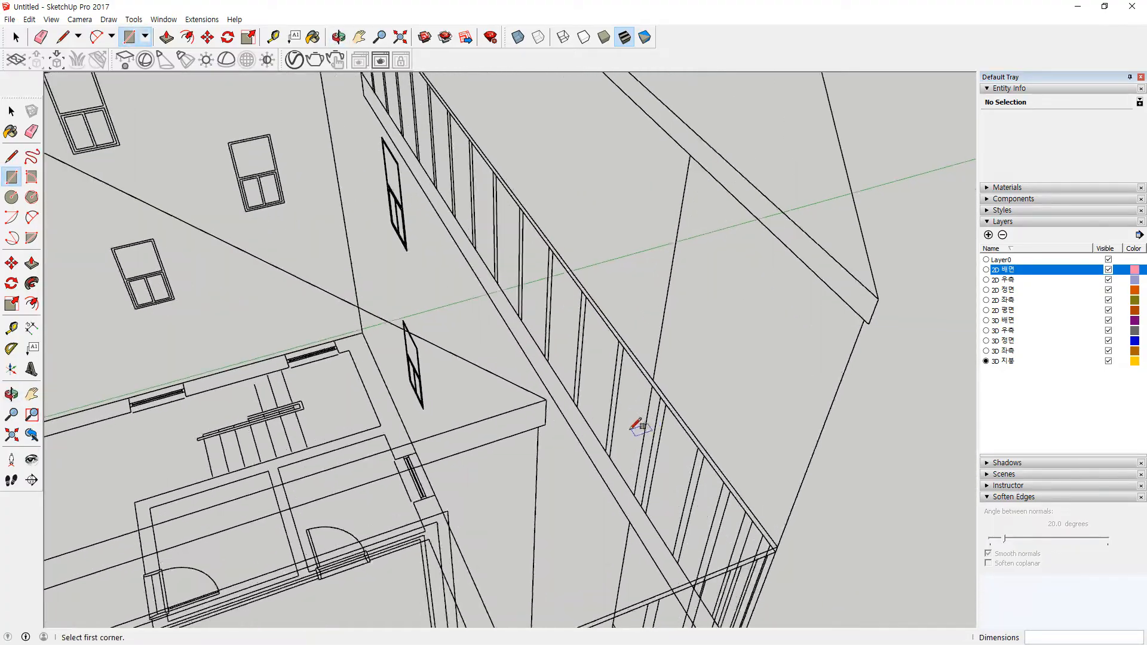
pyautogui.scroll(2, 518, 385)
pyautogui.click(482, 377)
pyautogui.moveTo(696, 371); pyautogui.dragTo(786, 353, button='middle')
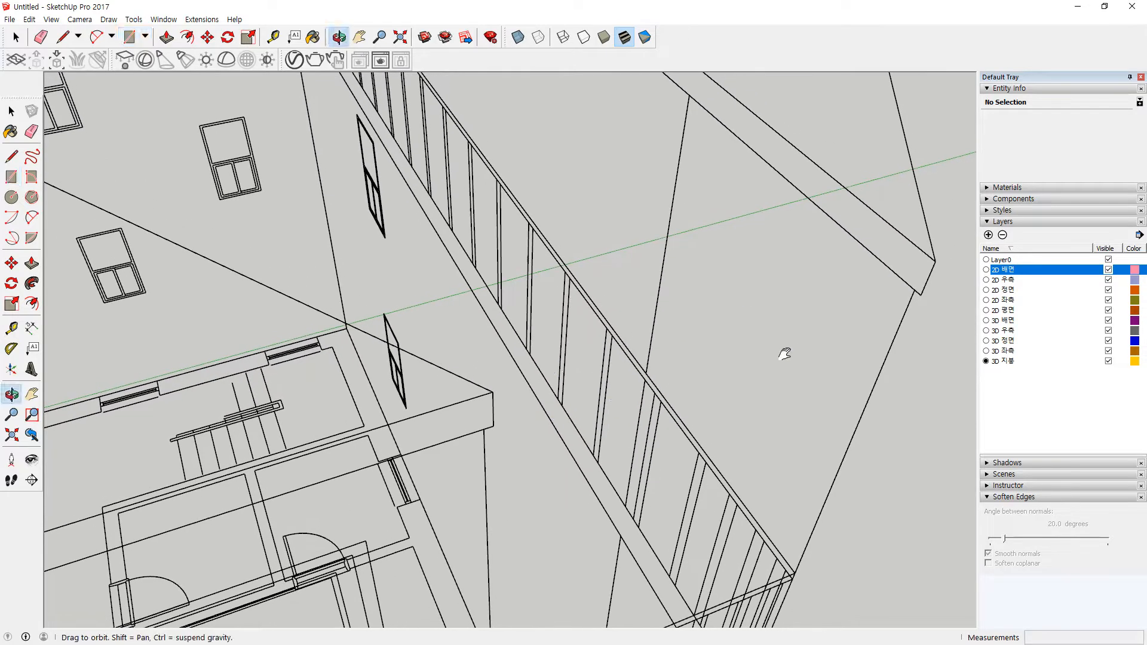
pyautogui.click(935, 262)
pyautogui.scroll(1, 518, 397)
# Draw a 10200 x 8100 mm rectangle between opposite outer eave corners as the base of the lower roof
pyautogui.moveTo(505, 418); pyautogui.dragTo(466, 398)
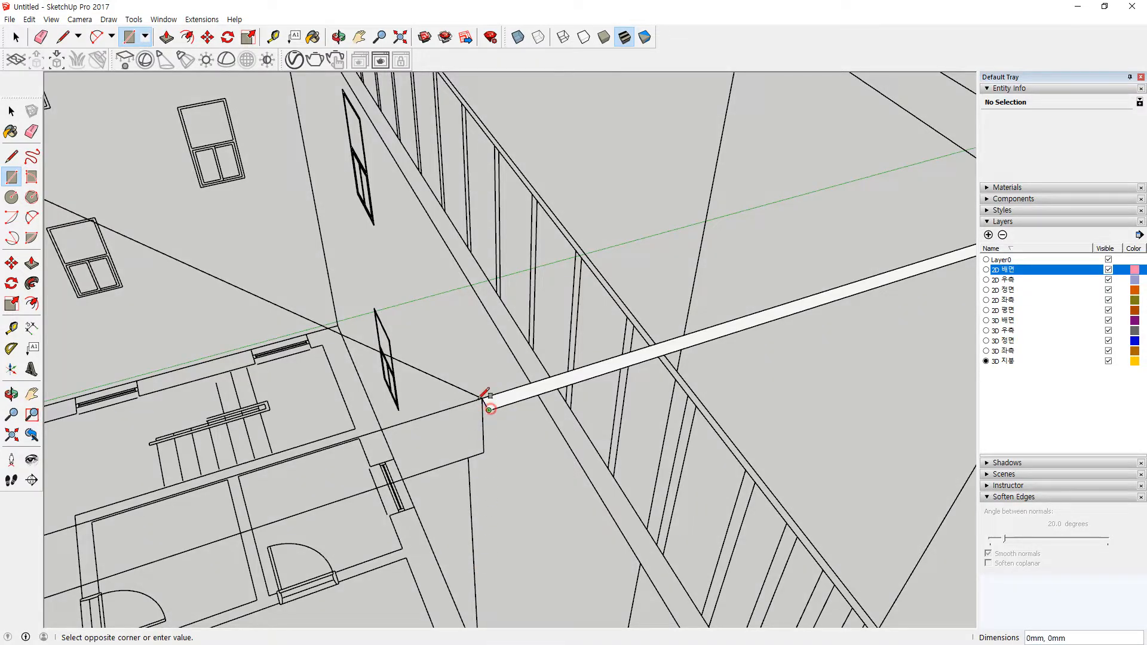
pyautogui.scroll(-5, 173, 245)
pyautogui.moveTo(174, 245); pyautogui.dragTo(486, 187, button='middle')
pyautogui.scroll(10, 538, 155)
pyautogui.scroll(3, 526, 187)
pyautogui.write('10200,8100')
pyautogui.press('Return')
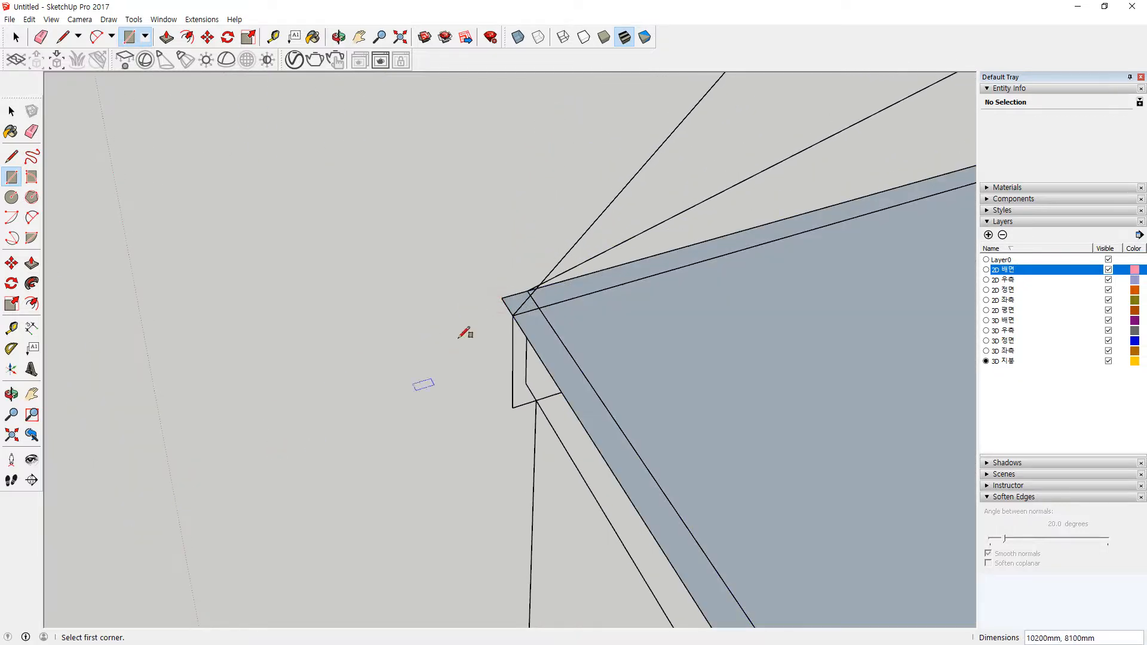
# Erase the two inner edges of the small square at the eave corner
pyautogui.scroll(2, 460, 337)
pyautogui.press('e')
pyautogui.click(548, 294)
pyautogui.click(543, 307)
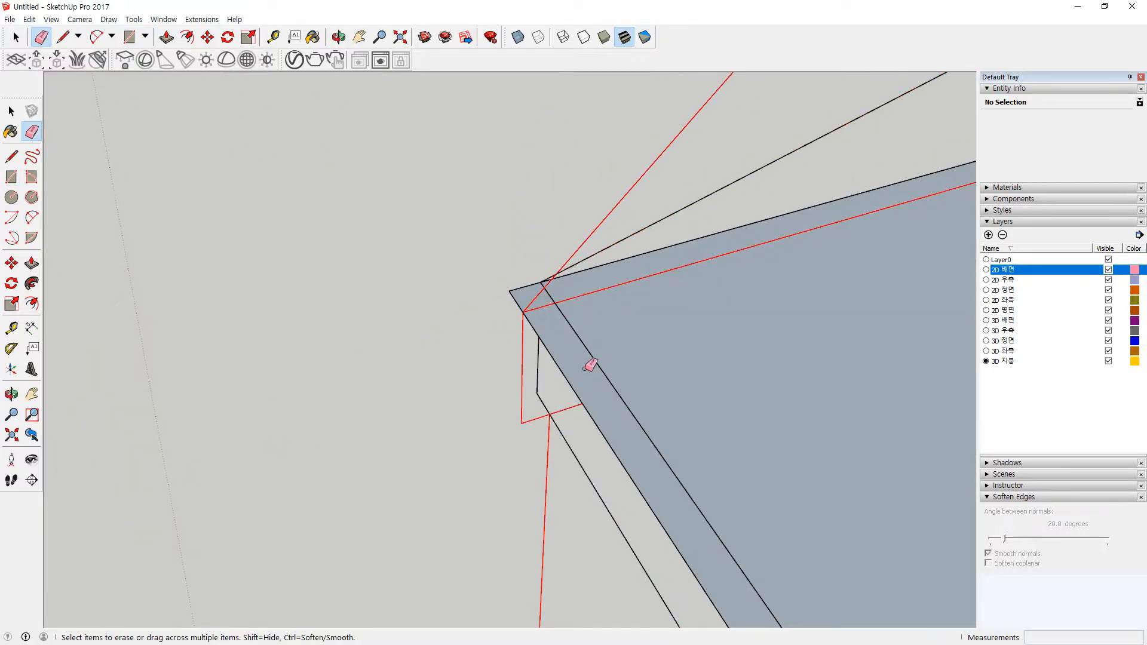
pyautogui.scroll(-3, 588, 365)
# Draw hip lines from the first two outer eave corners up to the matching corners of the upper roof
pyautogui.press('l')
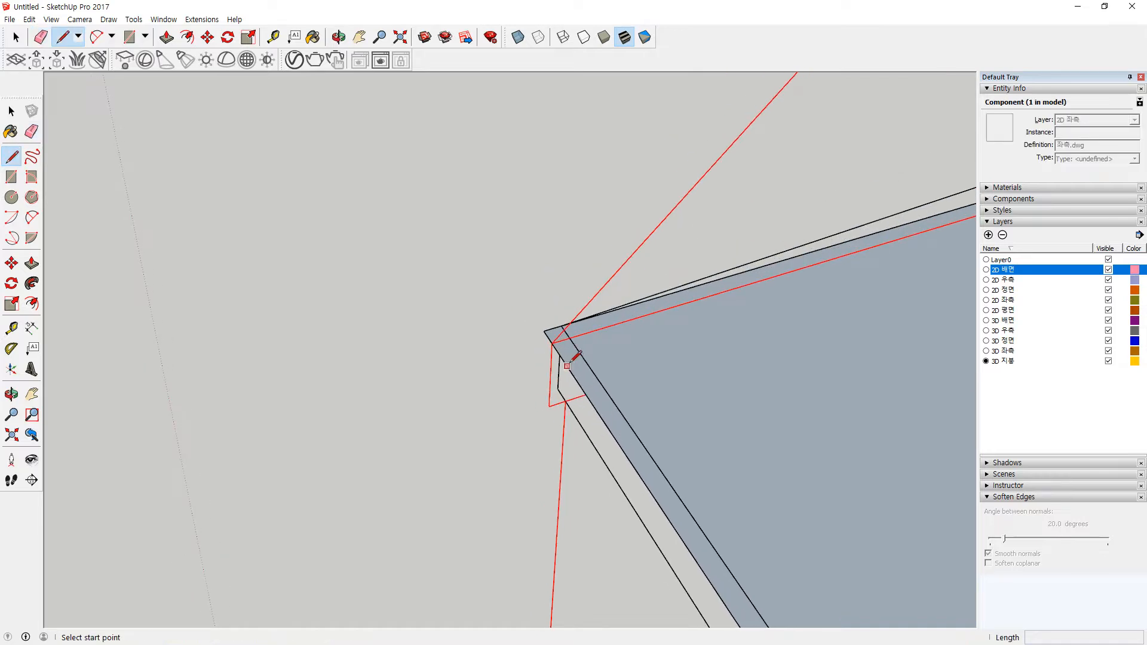
pyautogui.click(544, 331)
pyautogui.scroll(-5, 664, 200)
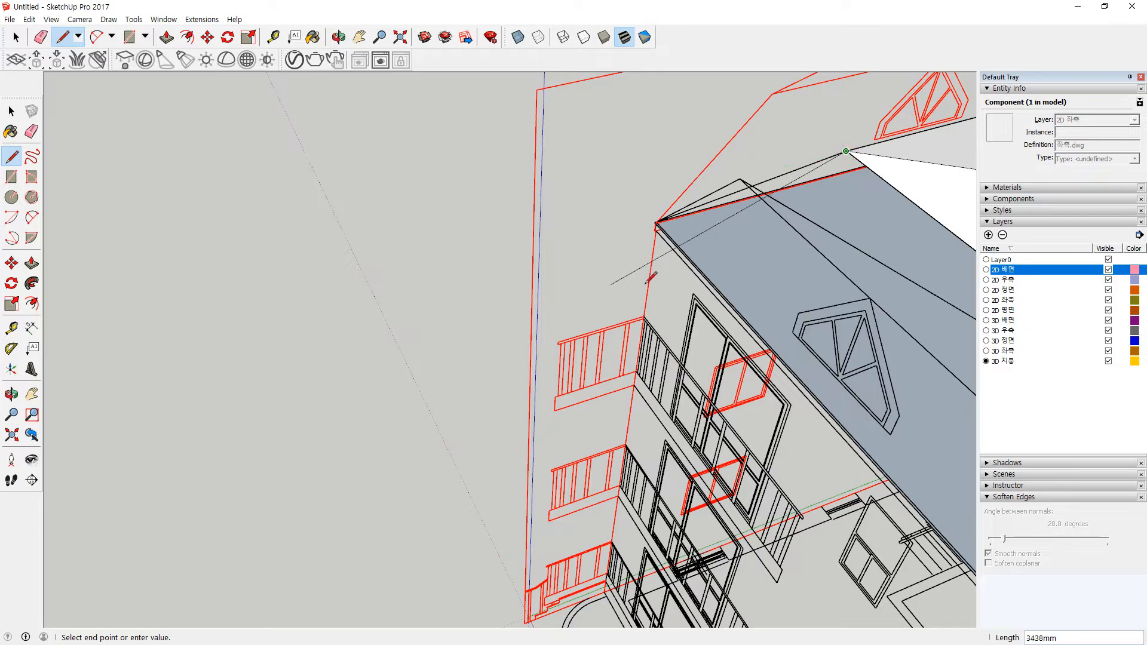
pyautogui.press('Escape')
pyautogui.moveTo(647, 282); pyautogui.dragTo(692, 382, button='middle')
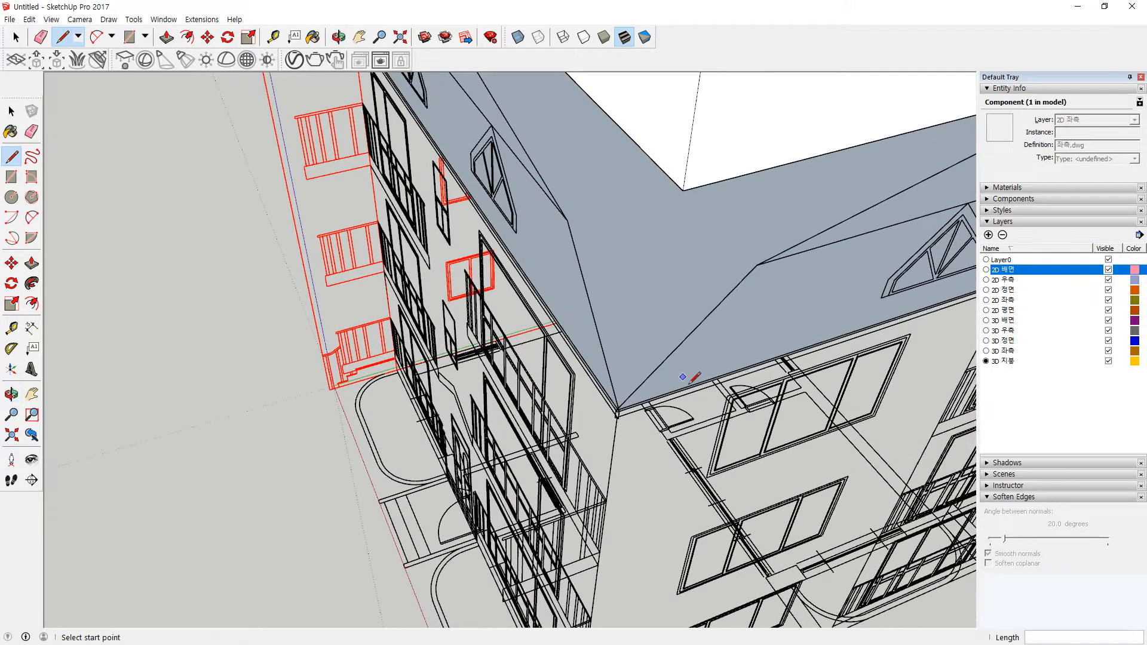
pyautogui.scroll(6, 576, 423)
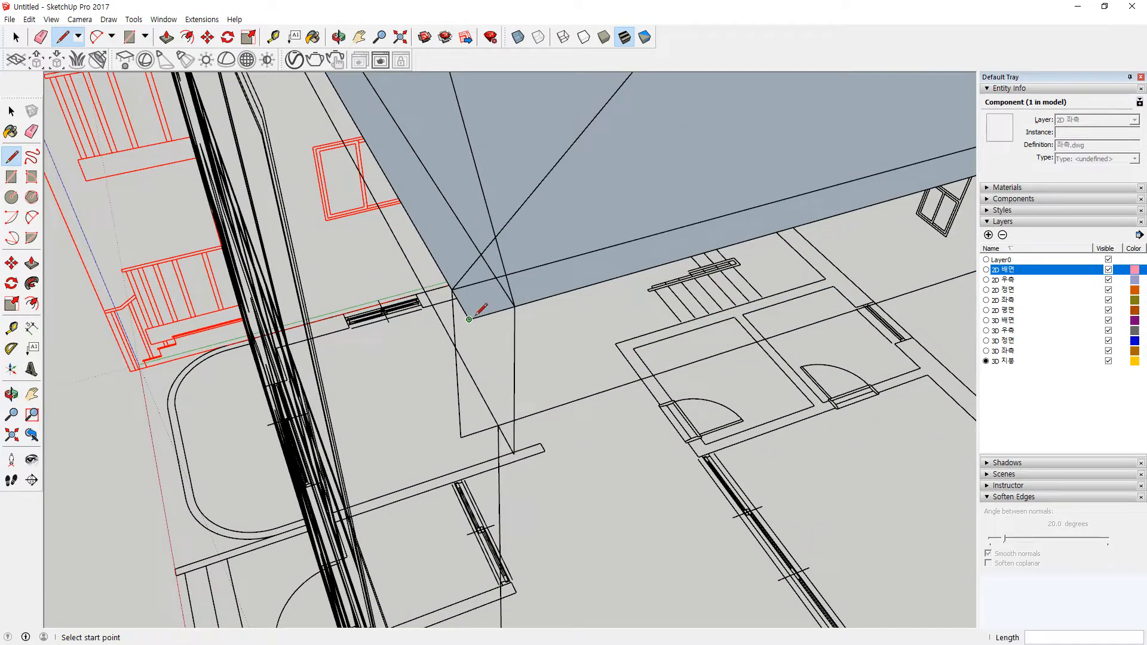
pyautogui.moveTo(472, 316); pyautogui.dragTo(472, 449, button='middle')
pyautogui.scroll(-5, 573, 302)
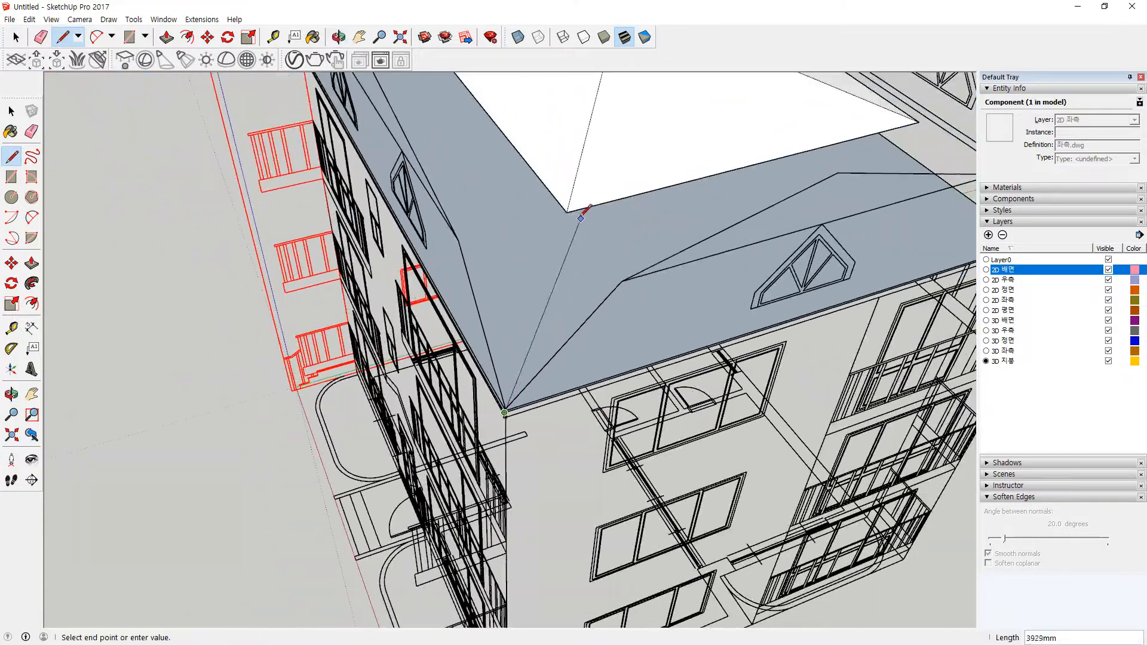
pyautogui.press('Escape')
# Draw hip lines from the remaining two outer eave corners up to the matching corners of the upper roof
pyautogui.moveTo(707, 291); pyautogui.dragTo(627, 243, button='middle')
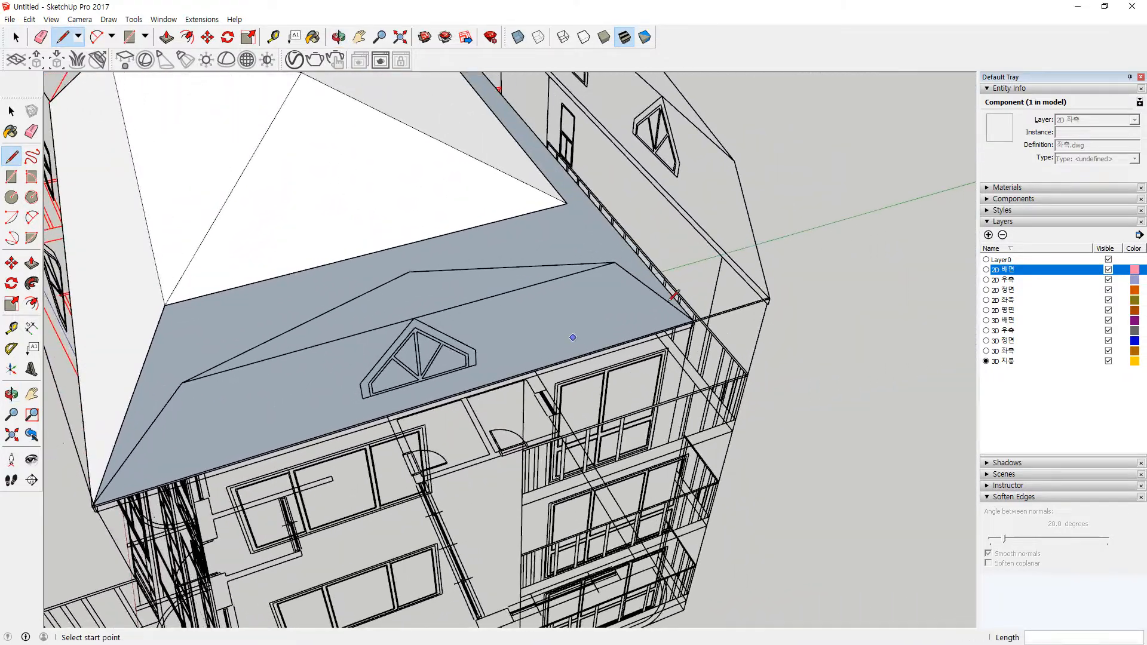
pyautogui.scroll(6, 709, 315)
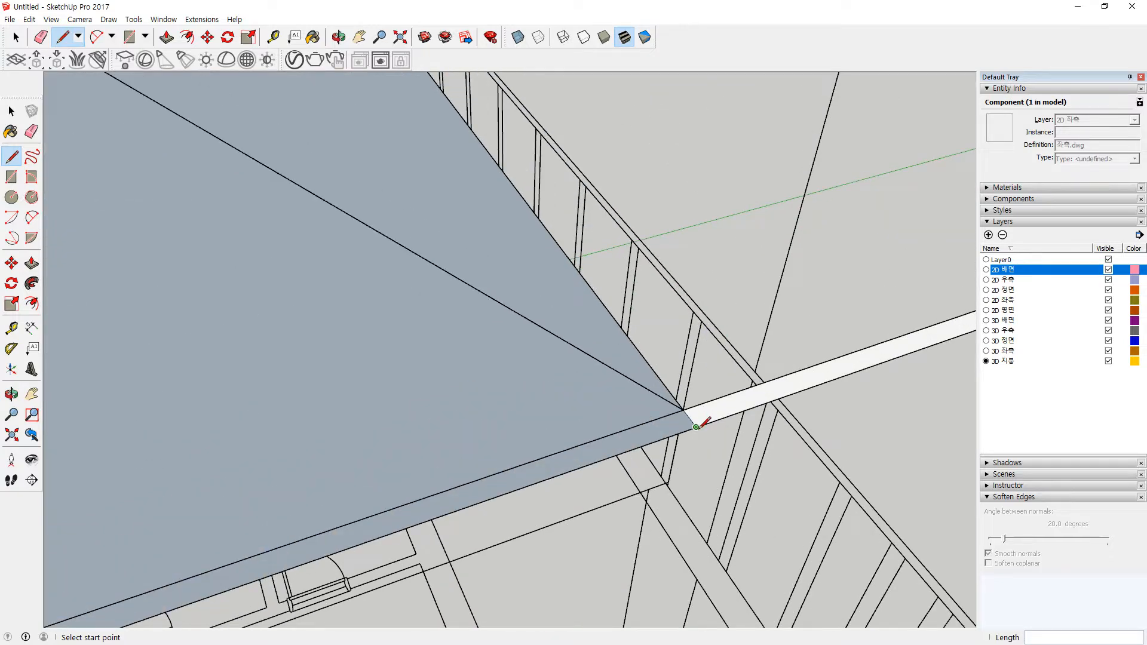
pyautogui.moveTo(469, 227); pyautogui.dragTo(469, 311, button='middle')
pyautogui.scroll(-2, 469, 316)
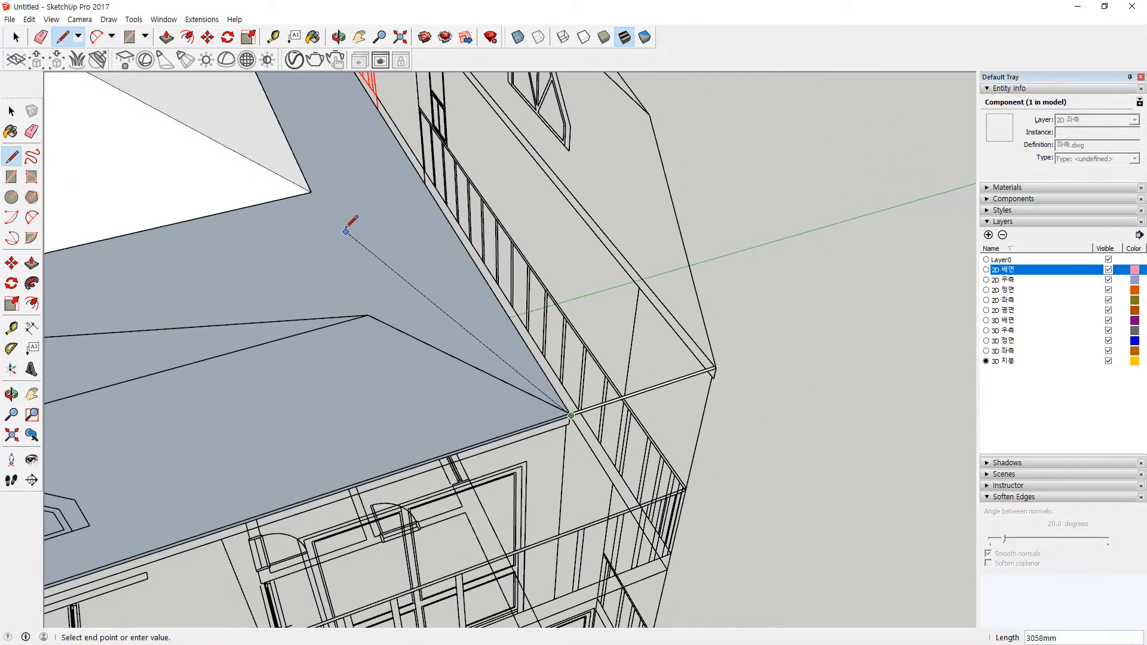
pyautogui.click(311, 192)
pyautogui.moveTo(598, 279); pyautogui.dragTo(321, 315, button='middle')
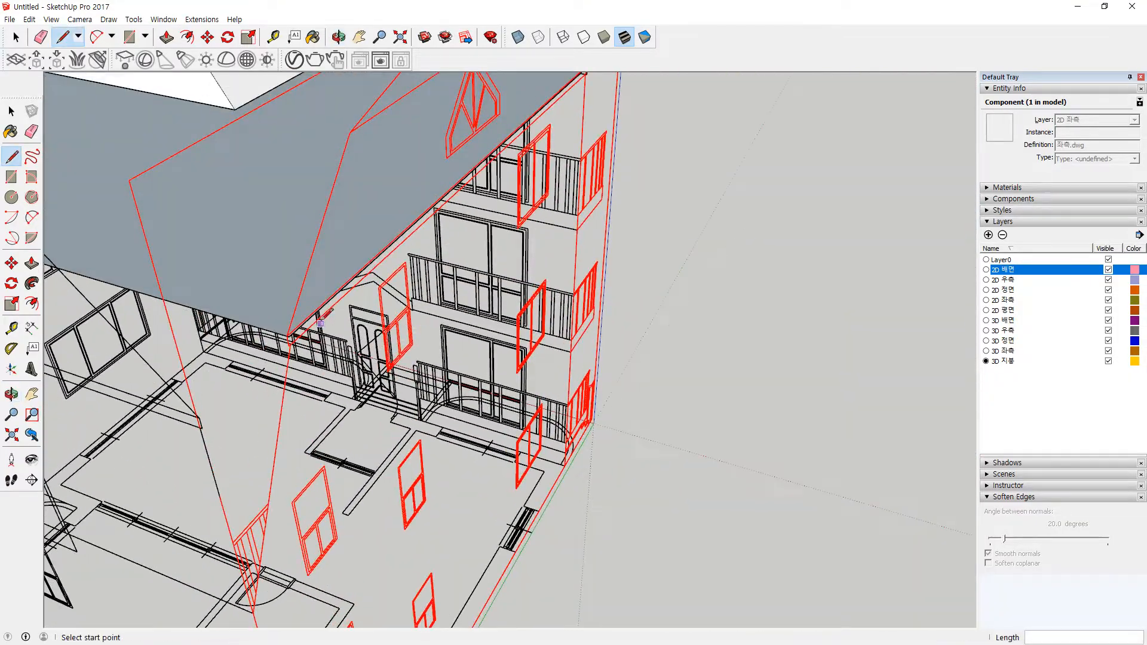
pyautogui.scroll(3, 326, 312)
pyautogui.scroll(2, 197, 373)
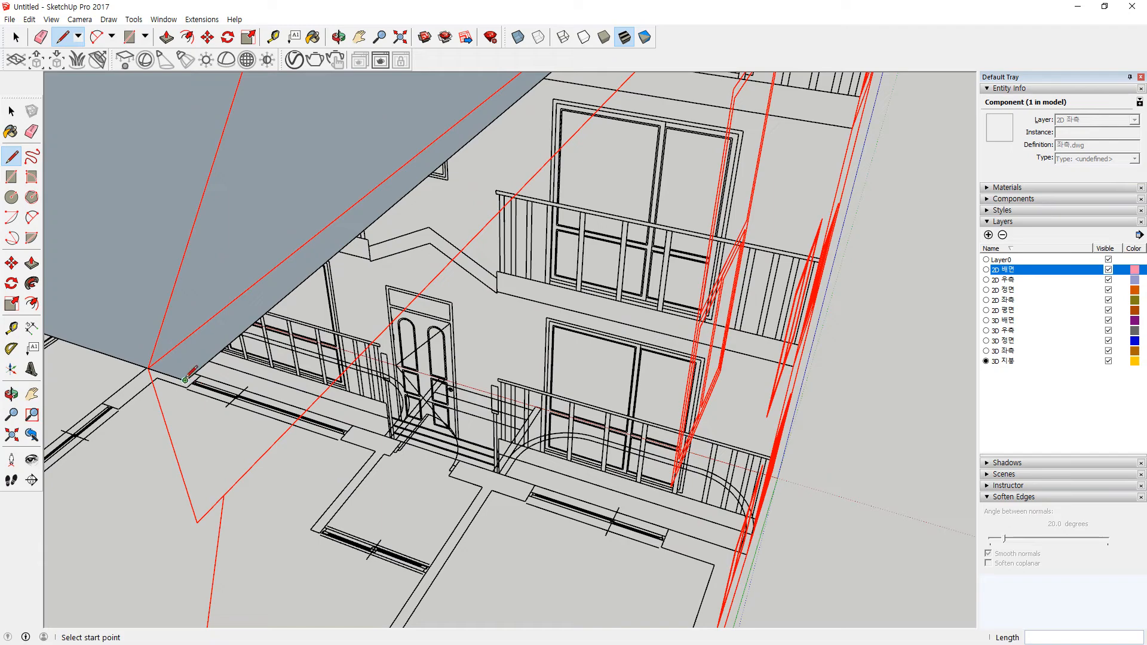
pyautogui.moveTo(97, 192); pyautogui.dragTo(478, 597, button='middle')
pyautogui.click(488, 610)
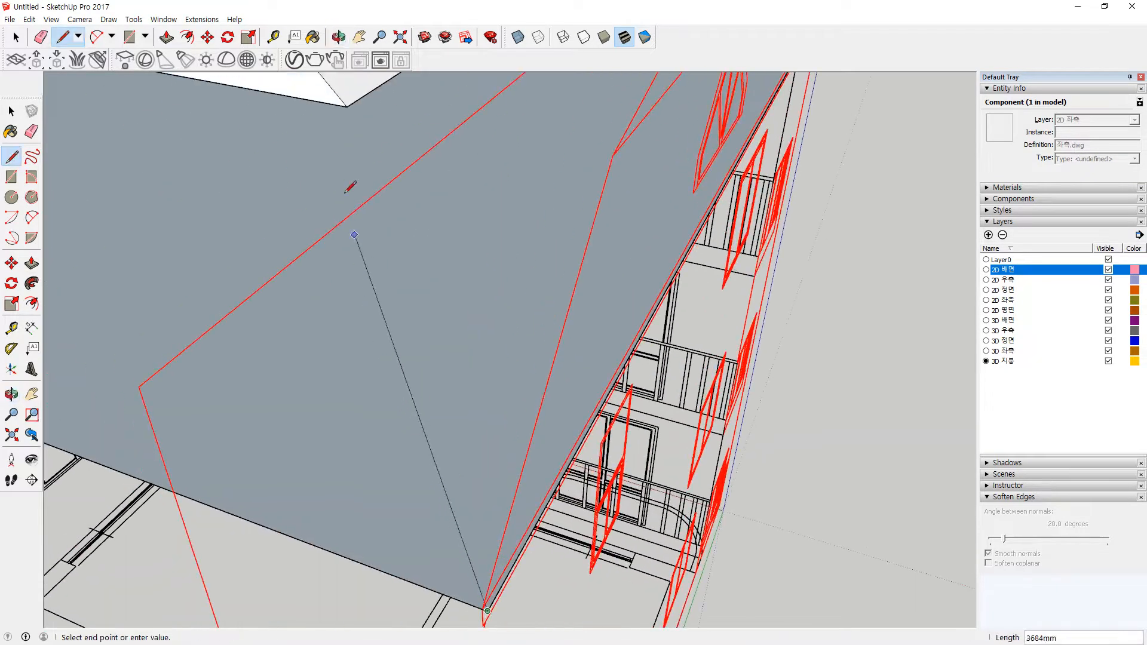
pyautogui.click(346, 107)
# Delete the leftover narrow strip bridging the gap between the neighbouring elevations' eave corners
pyautogui.scroll(-8, 430, 324)
pyautogui.moveTo(368, 328); pyautogui.dragTo(681, 371, button='middle')
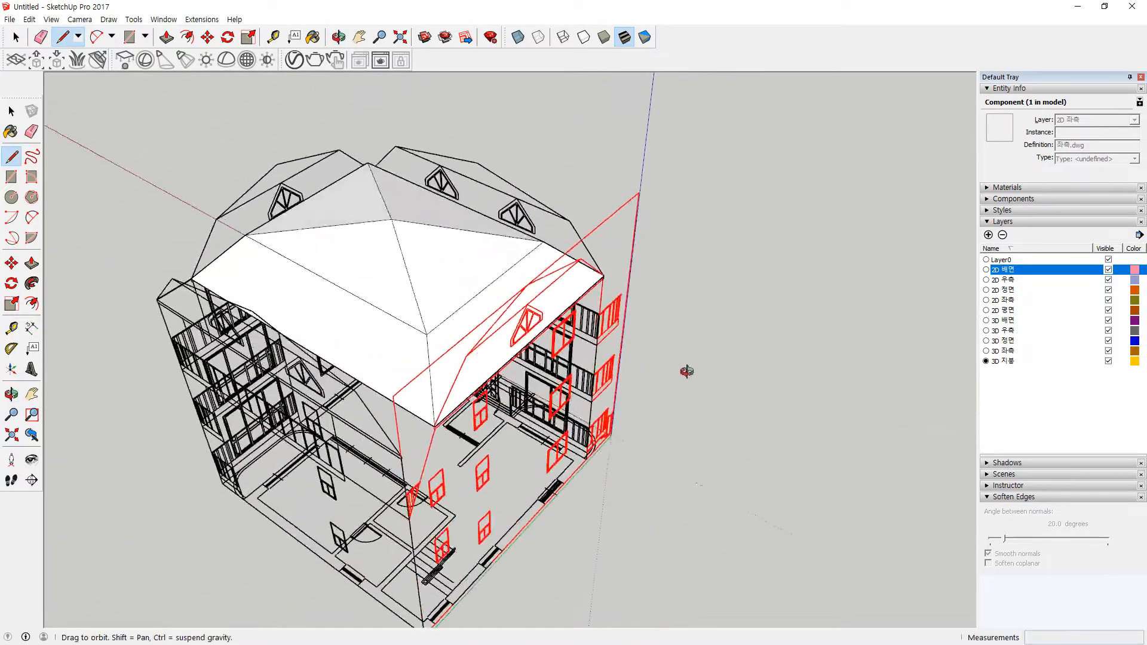
pyautogui.scroll(8, 186, 311)
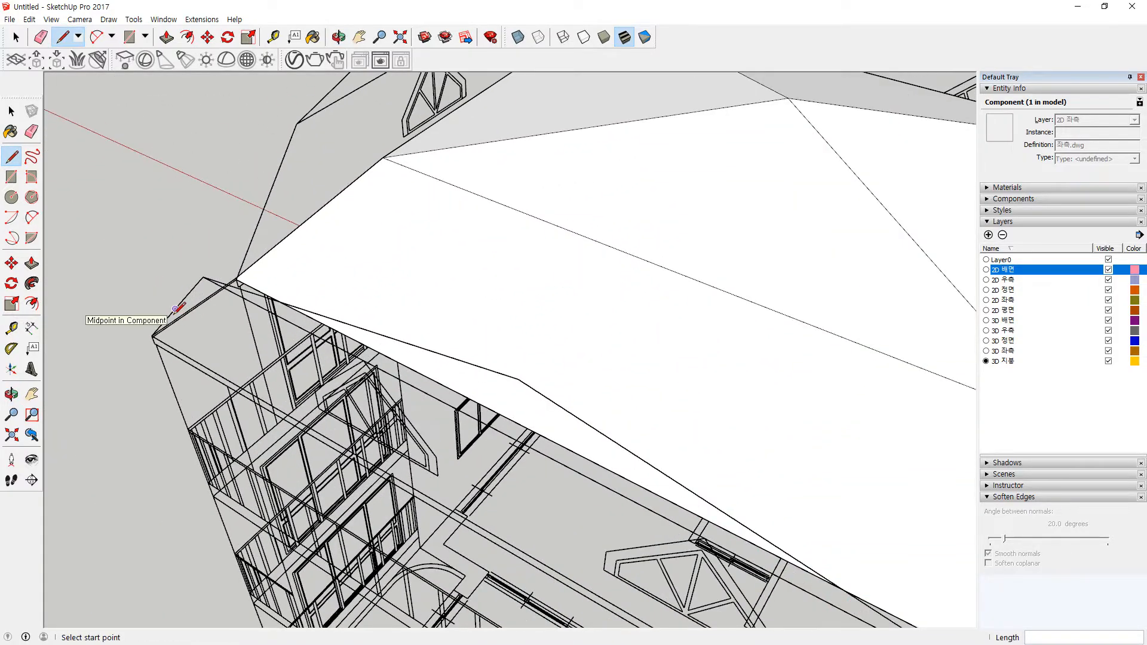
pyautogui.press('space')
pyautogui.moveTo(170, 290); pyautogui.dragTo(111, 361)
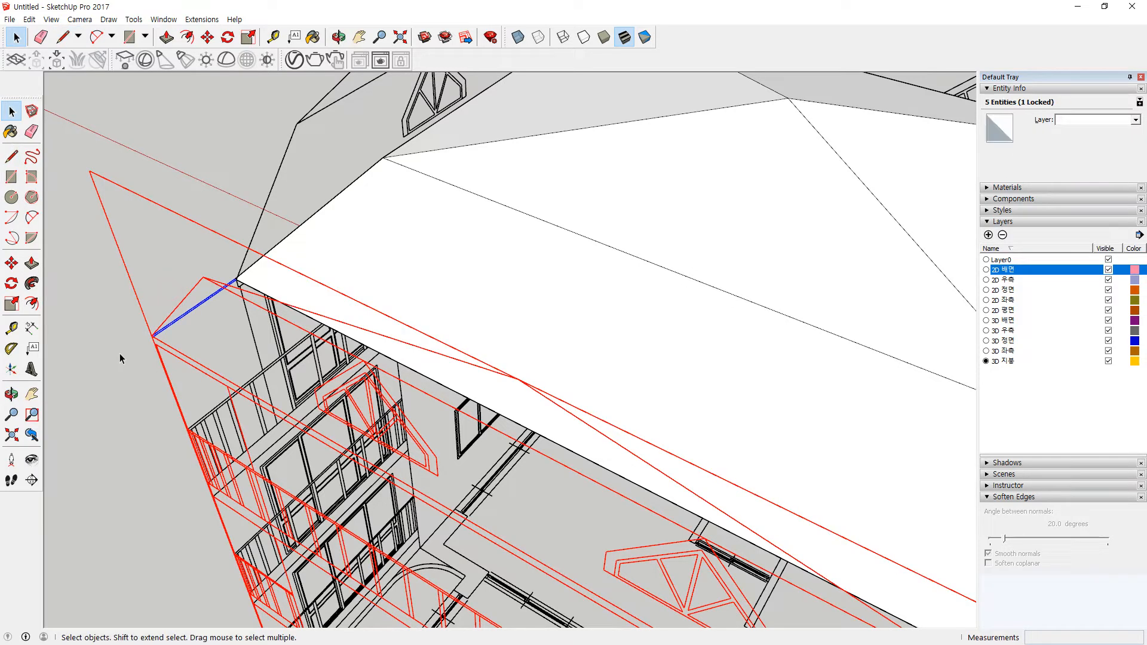
pyautogui.press('Delete')
pyautogui.click(127, 243)
pyautogui.scroll(-3, 257, 302)
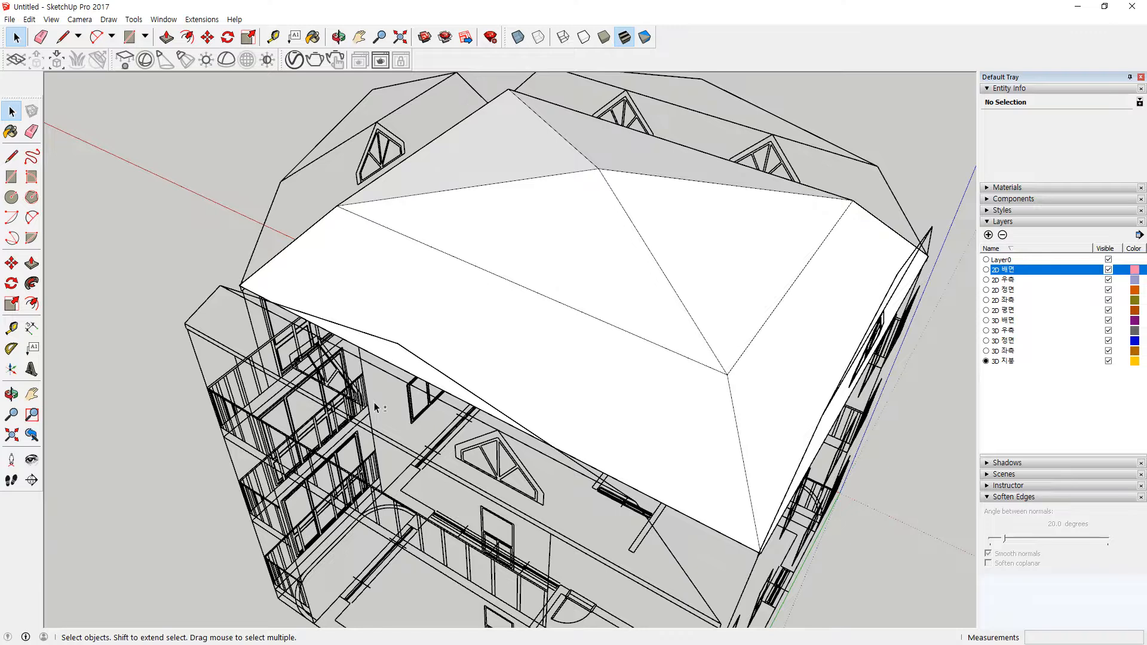
pyautogui.scroll(-5, 374, 404)
pyautogui.moveTo(538, 361)
pyautogui.mouseDown()
pyautogui.moveTo(460, 352)
pyautogui.moveTo(564, 340)
pyautogui.mouseUp()
pyautogui.moveTo(577, 261); pyautogui.dragTo(573, 215)
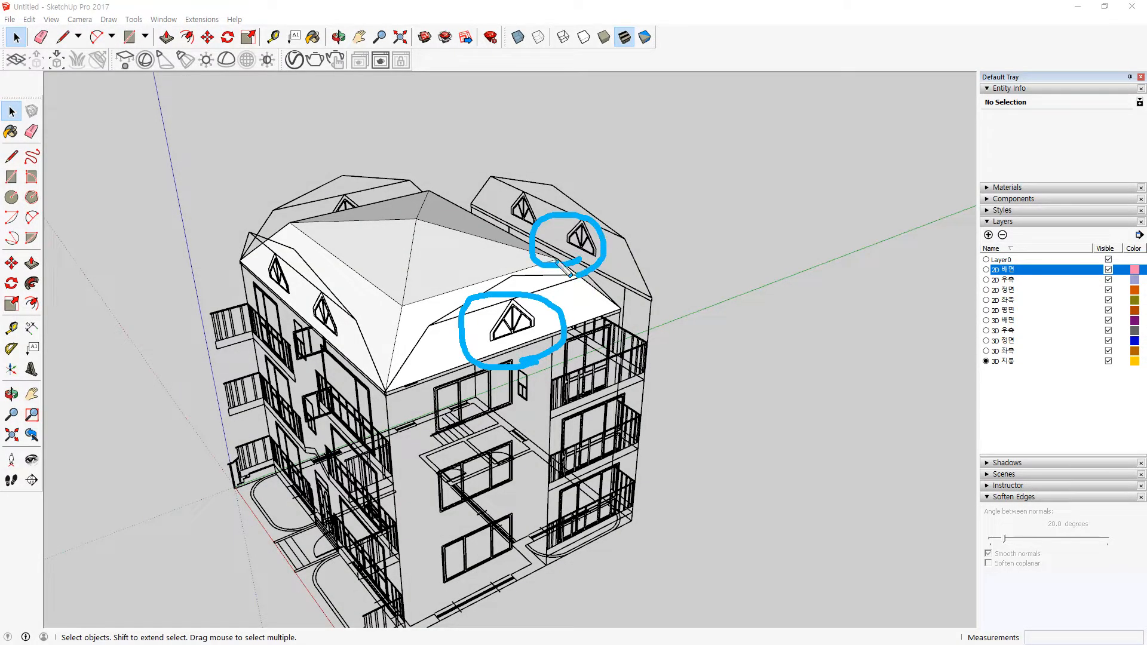
pyautogui.moveTo(559, 264); pyautogui.dragTo(537, 163)
pyautogui.moveTo(297, 310)
pyautogui.mouseDown()
pyautogui.moveTo(352, 326)
pyautogui.moveTo(266, 243)
pyautogui.mouseUp()
pyautogui.press('Escape')
pyautogui.moveTo(320, 265)
pyautogui.mouseDown(button='middle')
pyautogui.moveTo(520, 256)
pyautogui.moveTo(701, 307)
pyautogui.mouseUp(button='middle')
pyautogui.scroll(4, 287, 380)
pyautogui.scroll(3, 322, 352)
pyautogui.moveTo(343, 327)
pyautogui.mouseDown(button='middle')
pyautogui.moveTo(448, 256)
pyautogui.moveTo(439, 281)
pyautogui.mouseUp(button='middle')
pyautogui.press('l')
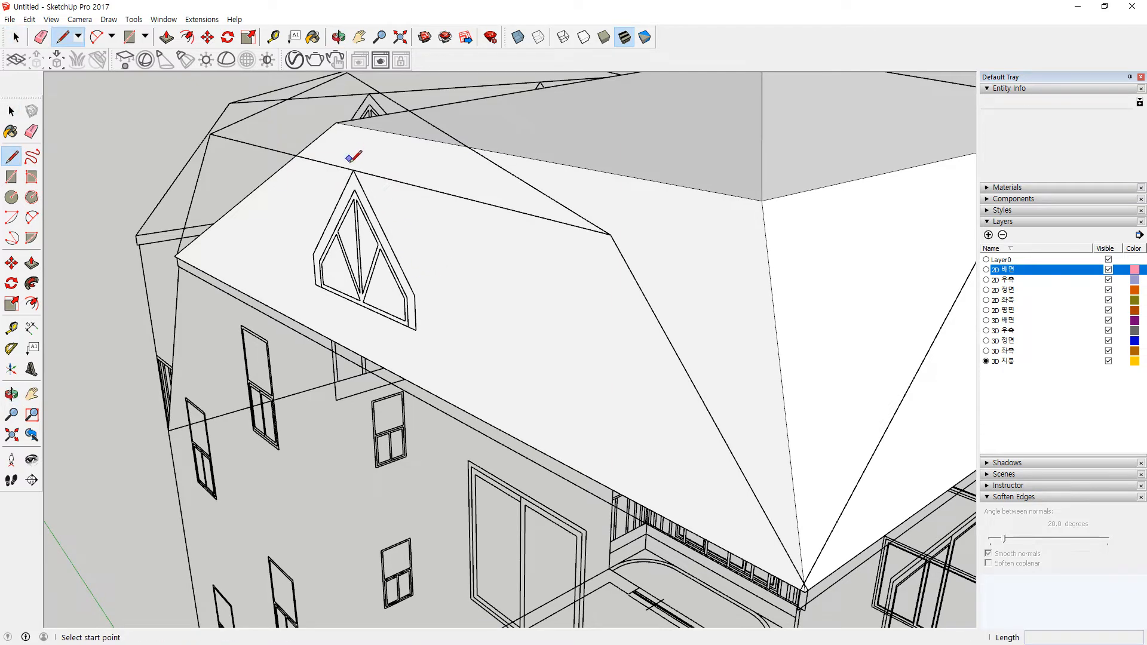
pyautogui.click(353, 170)
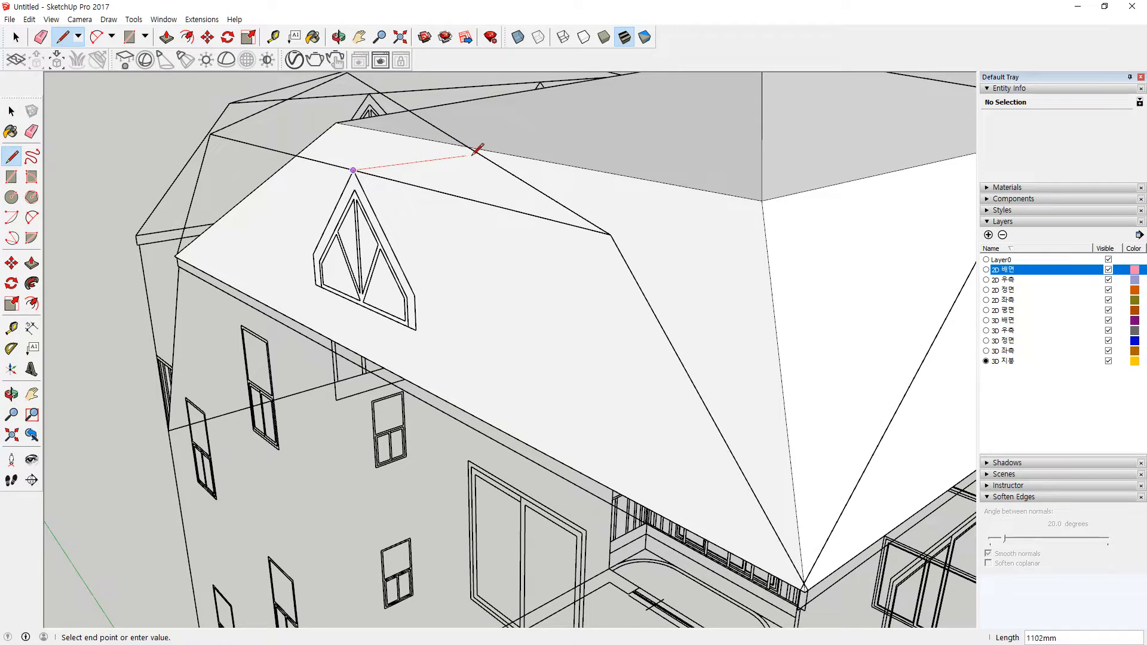
pyautogui.click(495, 151)
pyautogui.press('Escape')
pyautogui.hotkey('ctrl', 'z')
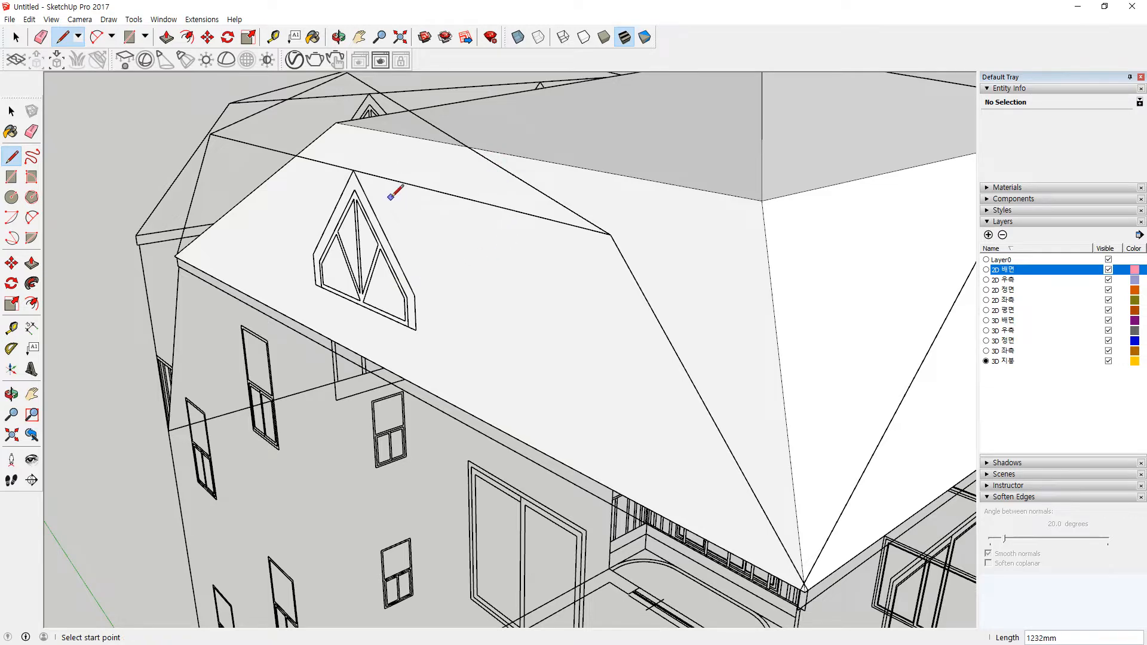
# Draw the dormer's ridge line from the window's apex back along the red axis to the roof slope's upper edge
pyautogui.click(353, 171)
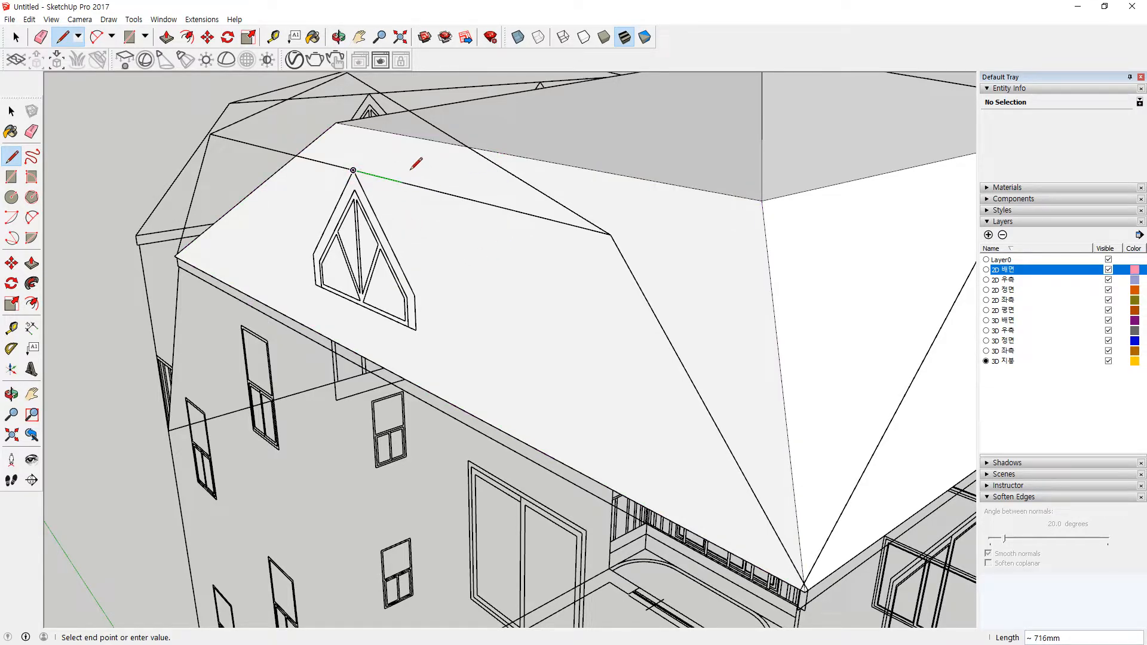
pyautogui.press('shift')
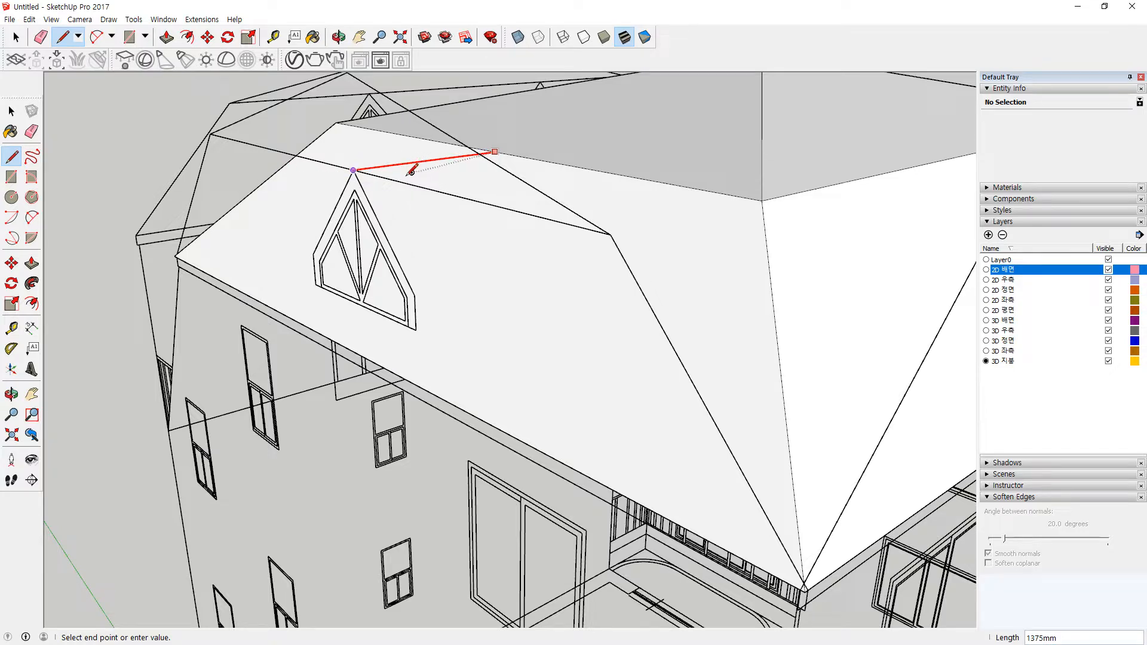
pyautogui.press('Right')
pyautogui.press('Right')
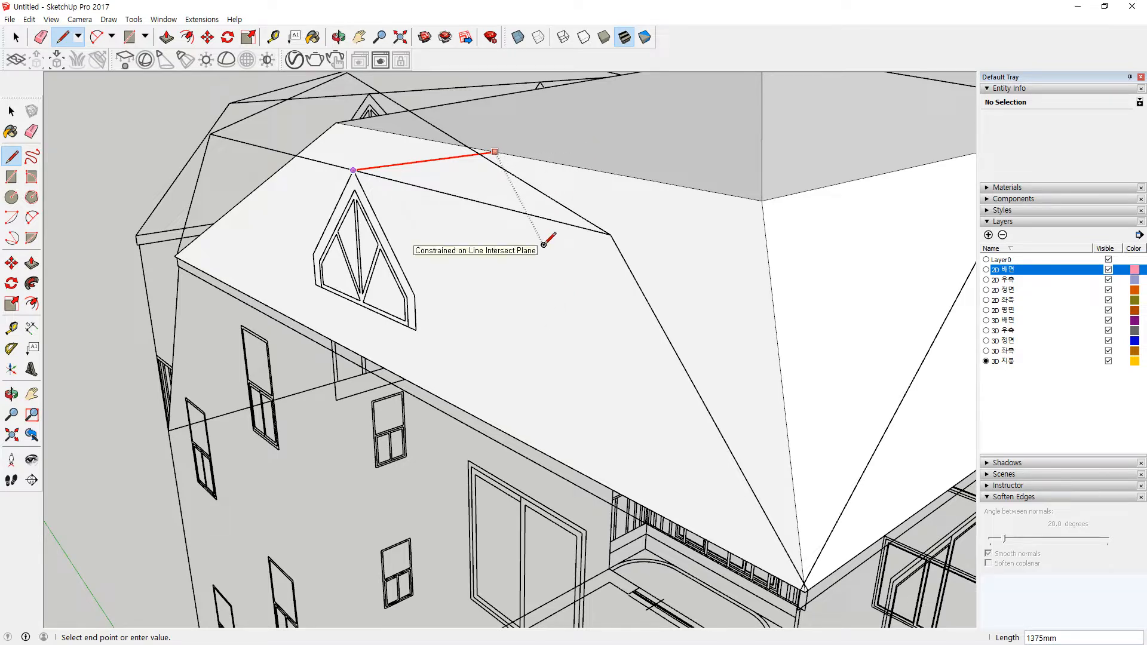
pyautogui.click(528, 263)
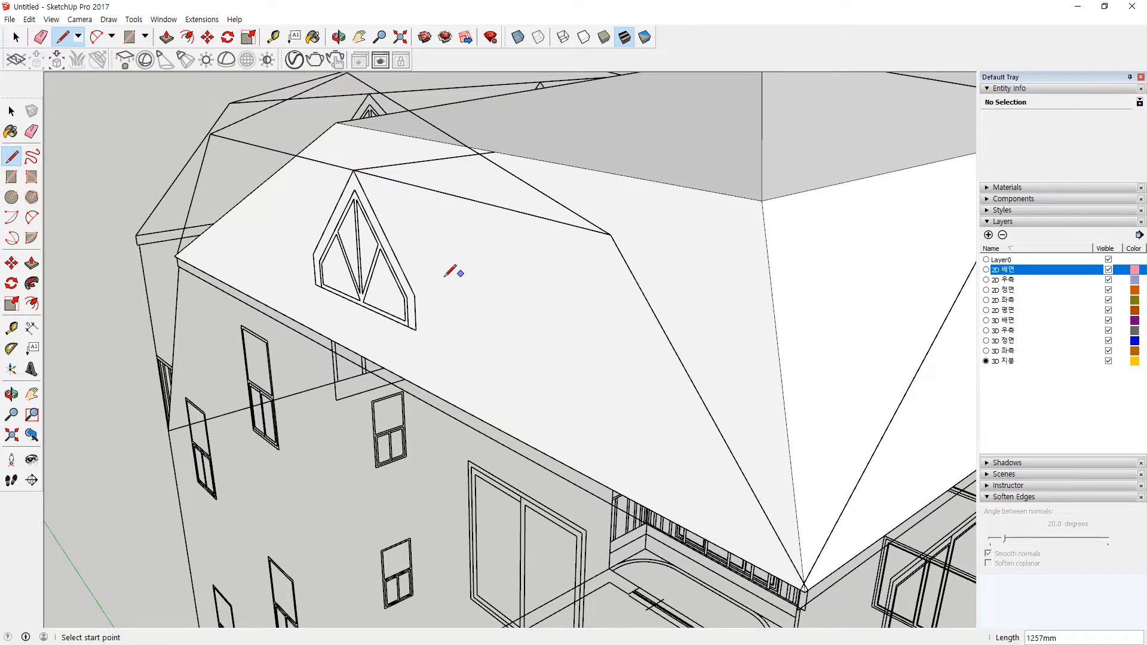
# Draw red-axis lines from the upper and lower corners on both sides of the dormer window back to the roof slope
pyautogui.click(414, 295)
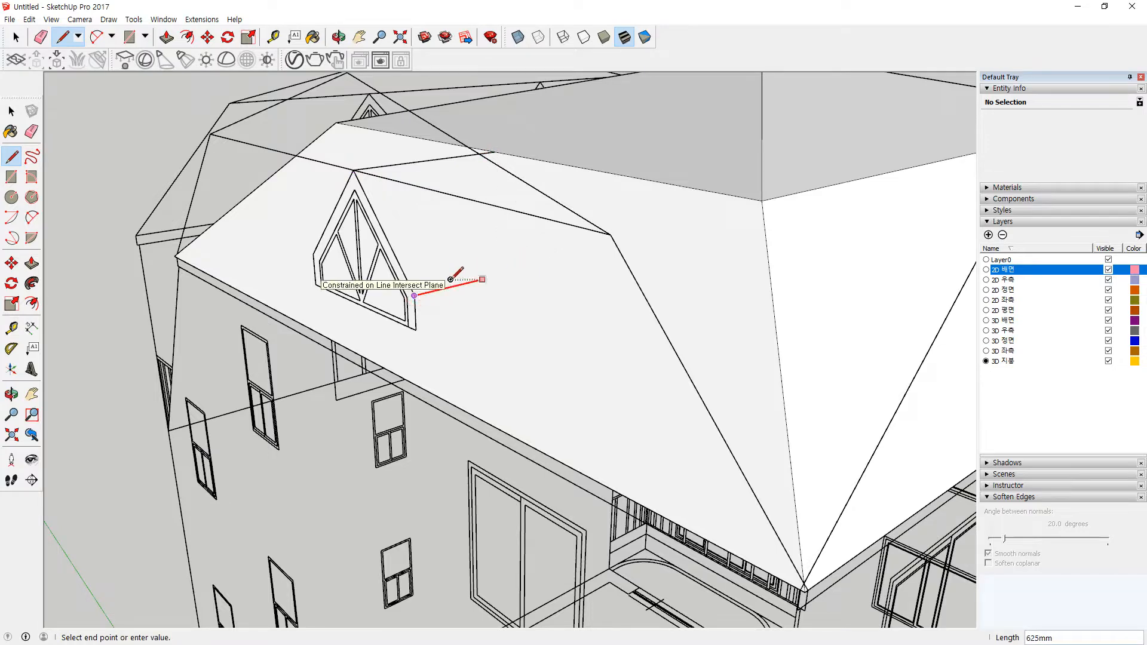
pyautogui.click(452, 279)
pyautogui.click(415, 329)
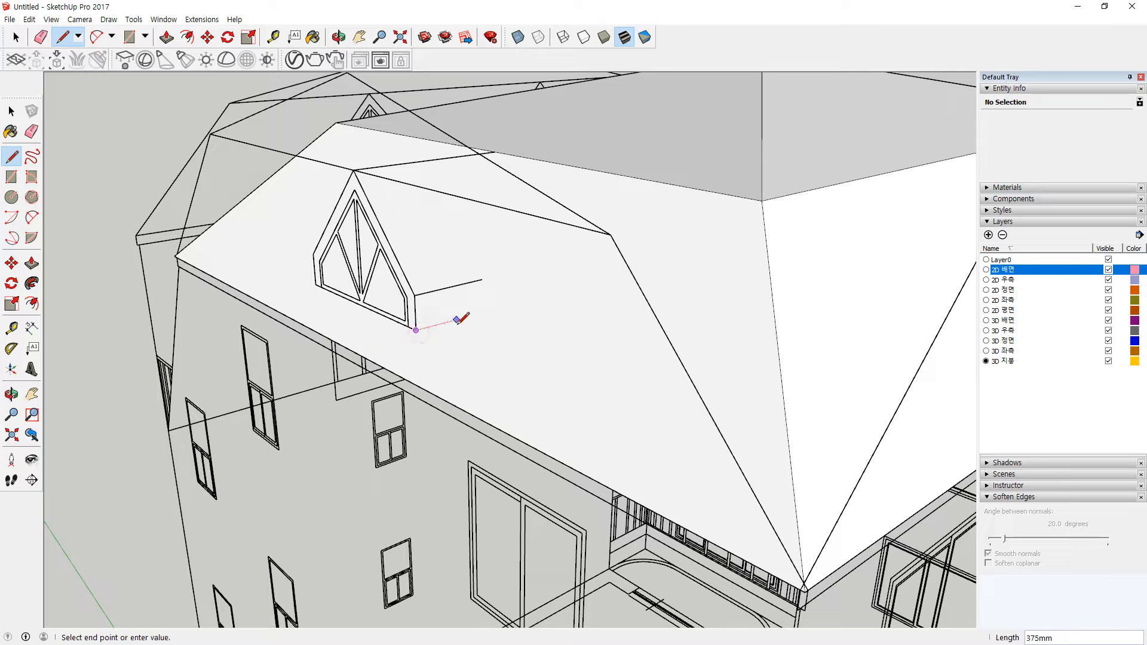
pyautogui.click(457, 320)
pyautogui.press('Escape')
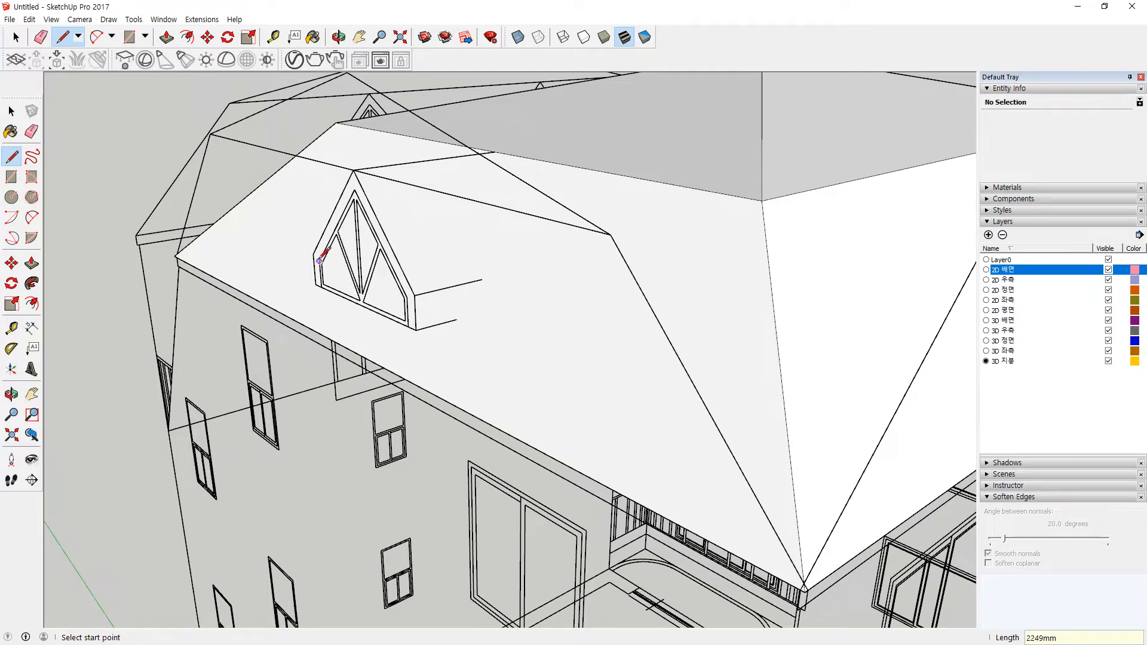
pyautogui.click(339, 246)
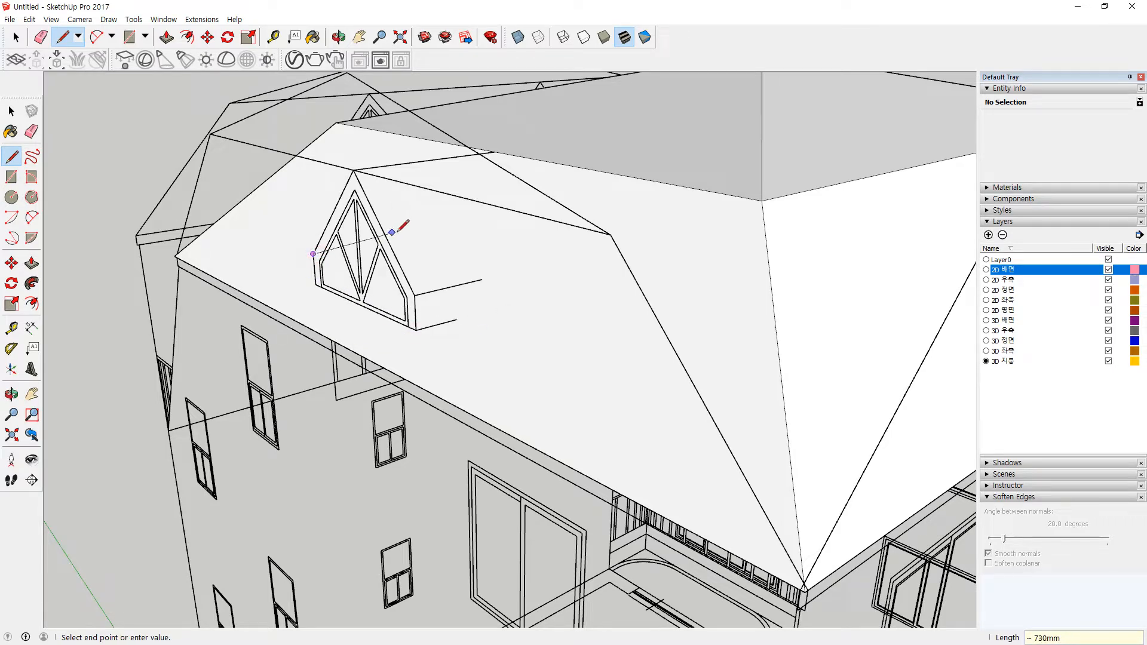
pyautogui.click(377, 242)
pyautogui.click(315, 285)
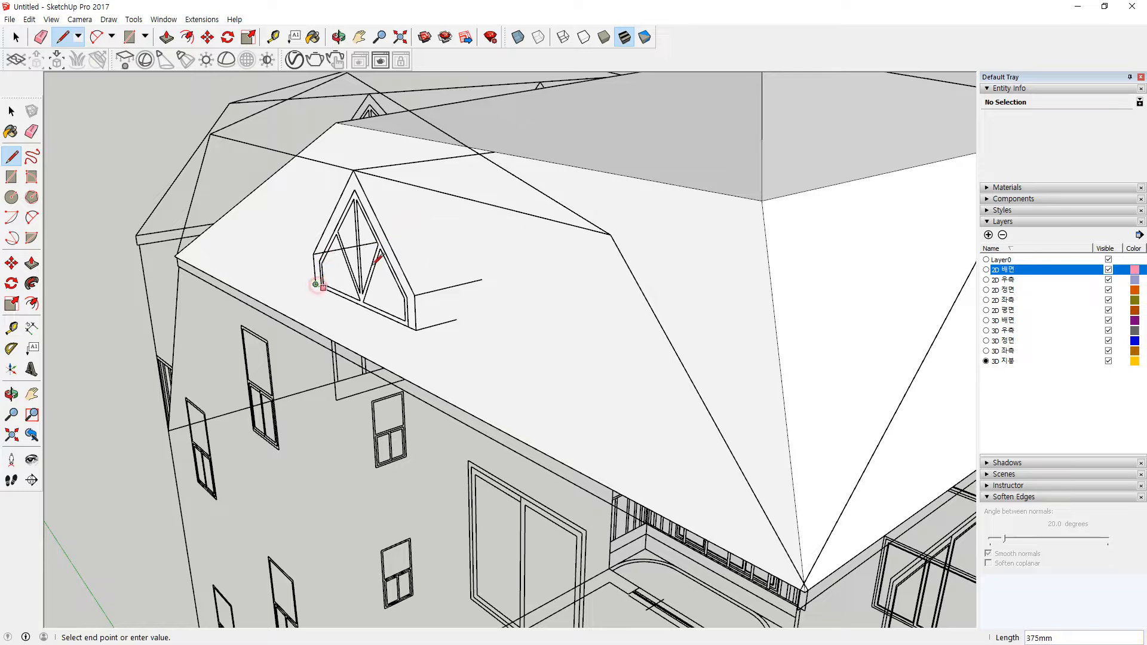
pyautogui.click(430, 258)
pyautogui.press('Escape')
# Connect the ends of the dormer's ridge and side lines into a closed outline on the roof slope
pyautogui.moveTo(476, 280); pyautogui.dragTo(356, 313, button='middle')
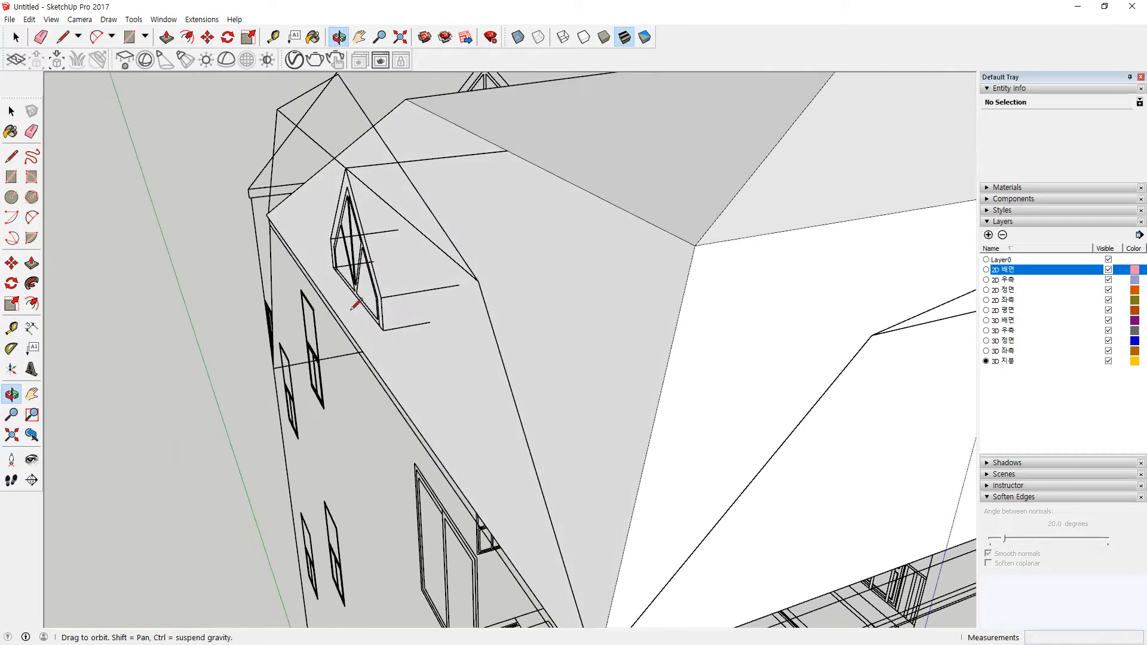
pyautogui.moveTo(366, 249); pyautogui.dragTo(366, 253, button='middle')
pyautogui.click(373, 259)
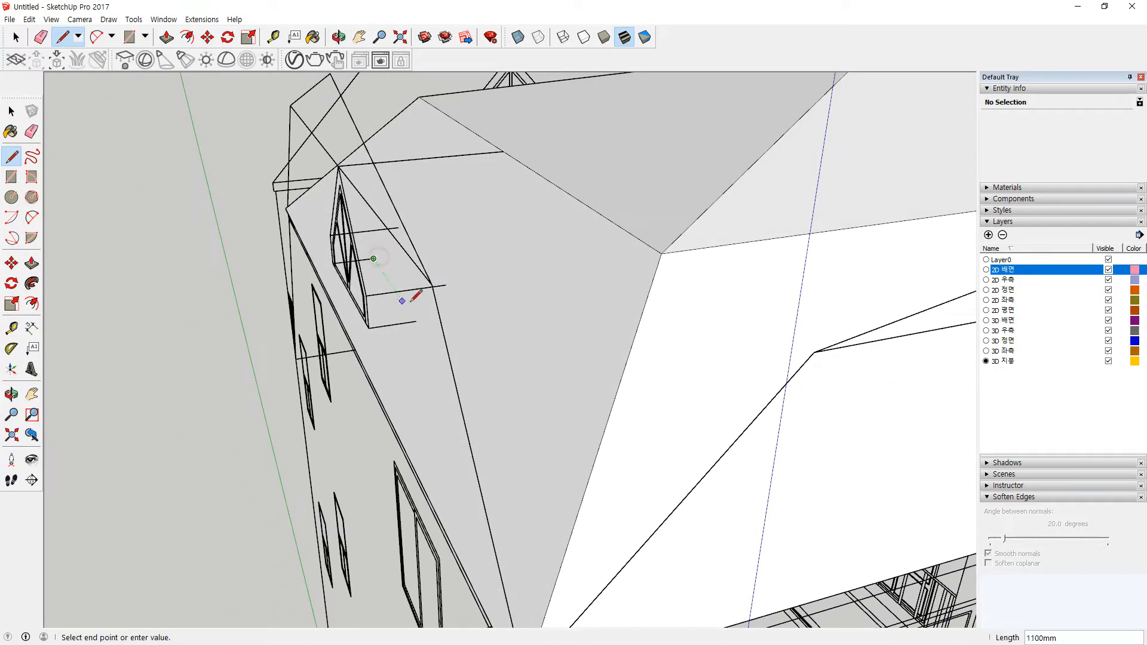
pyautogui.click(446, 285)
pyautogui.click(503, 152)
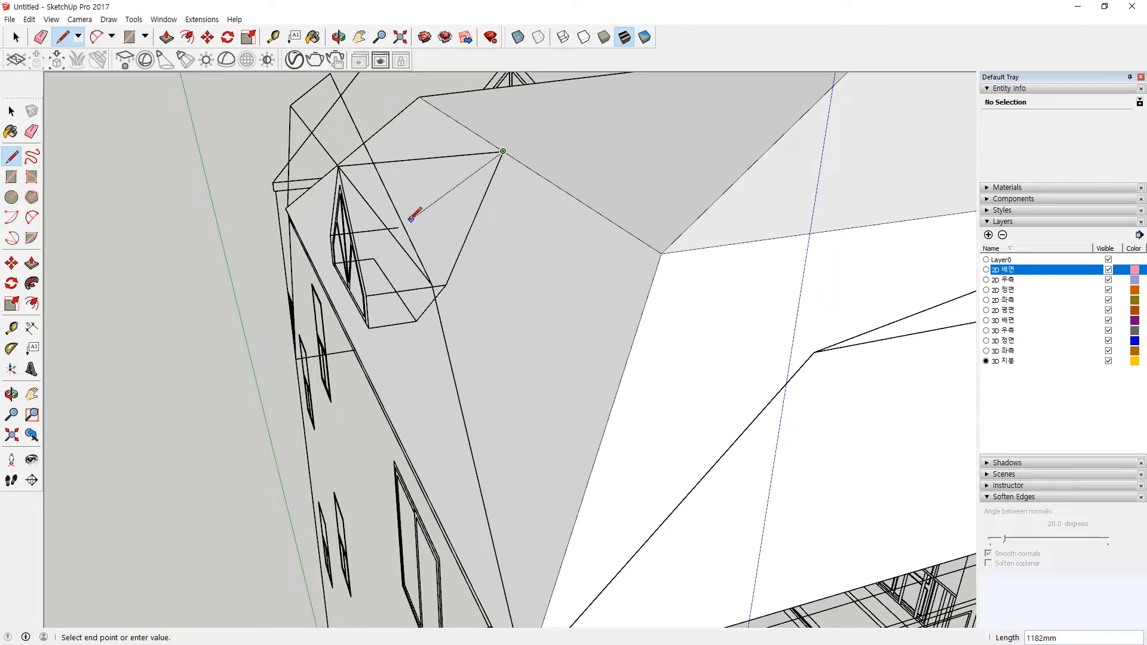
pyautogui.click(375, 260)
pyautogui.moveTo(378, 266); pyautogui.dragTo(532, 345, button='middle')
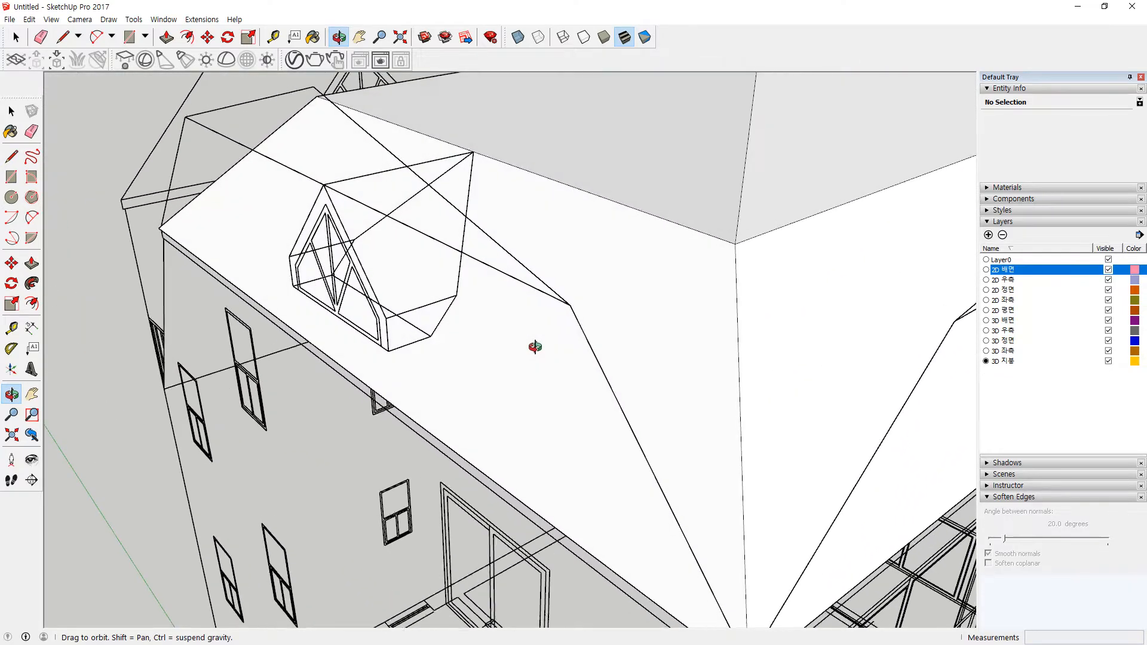
# Delete the lower roof face around the dormer outline and the face enclosed by the outline
pyautogui.press('space')
pyautogui.click(520, 434)
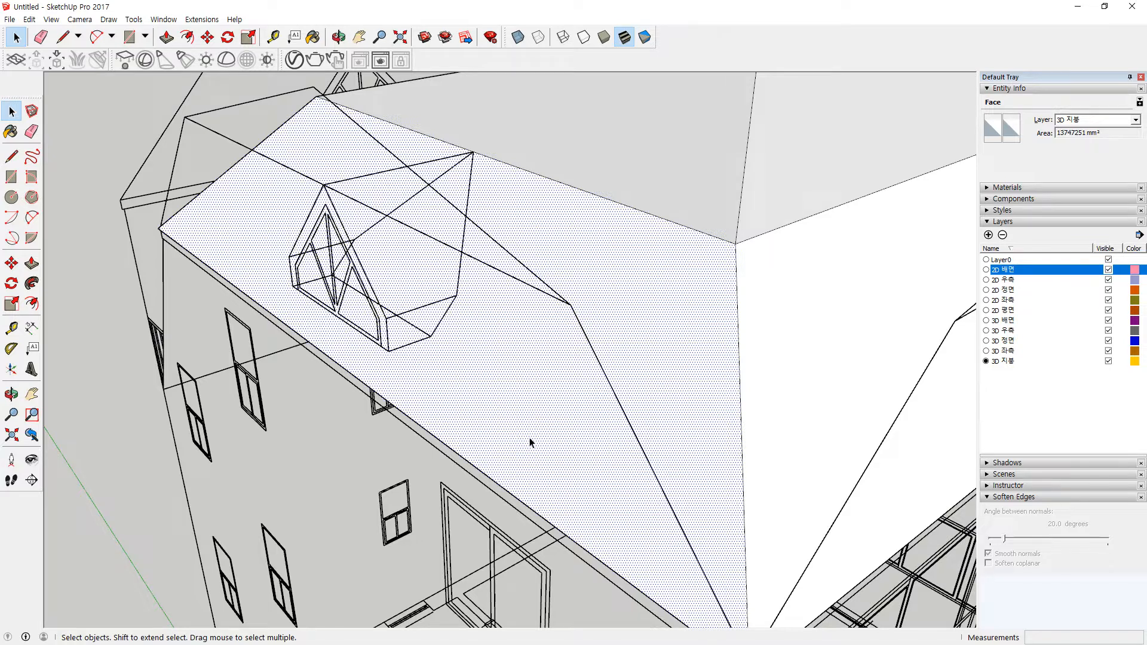
pyautogui.press('Delete')
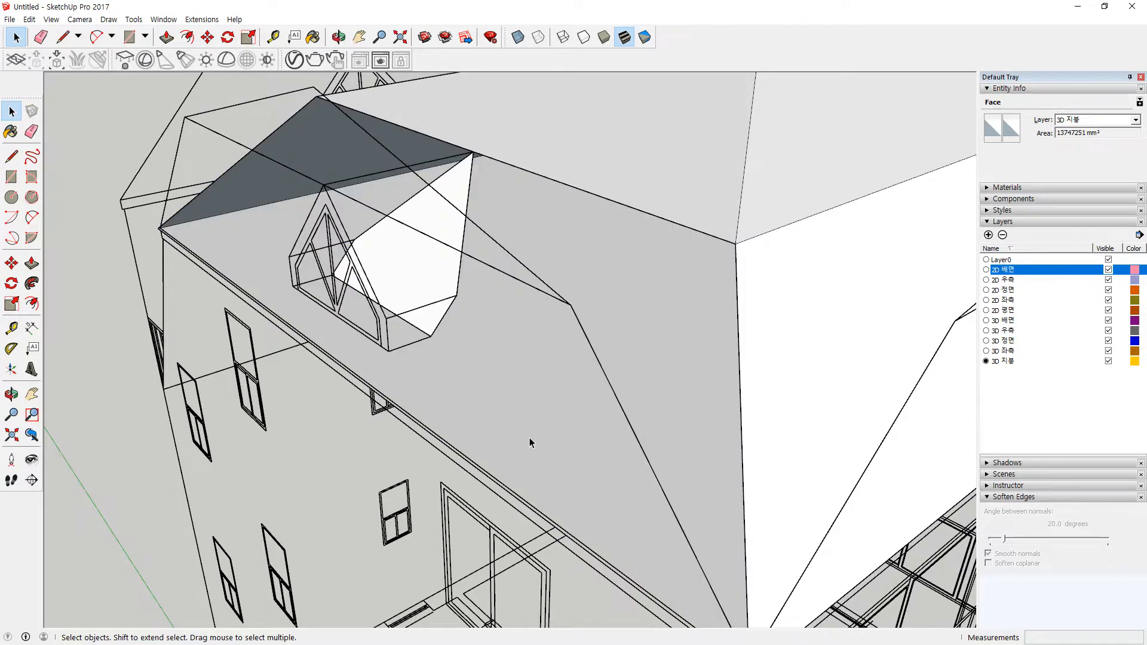
pyautogui.click(421, 258)
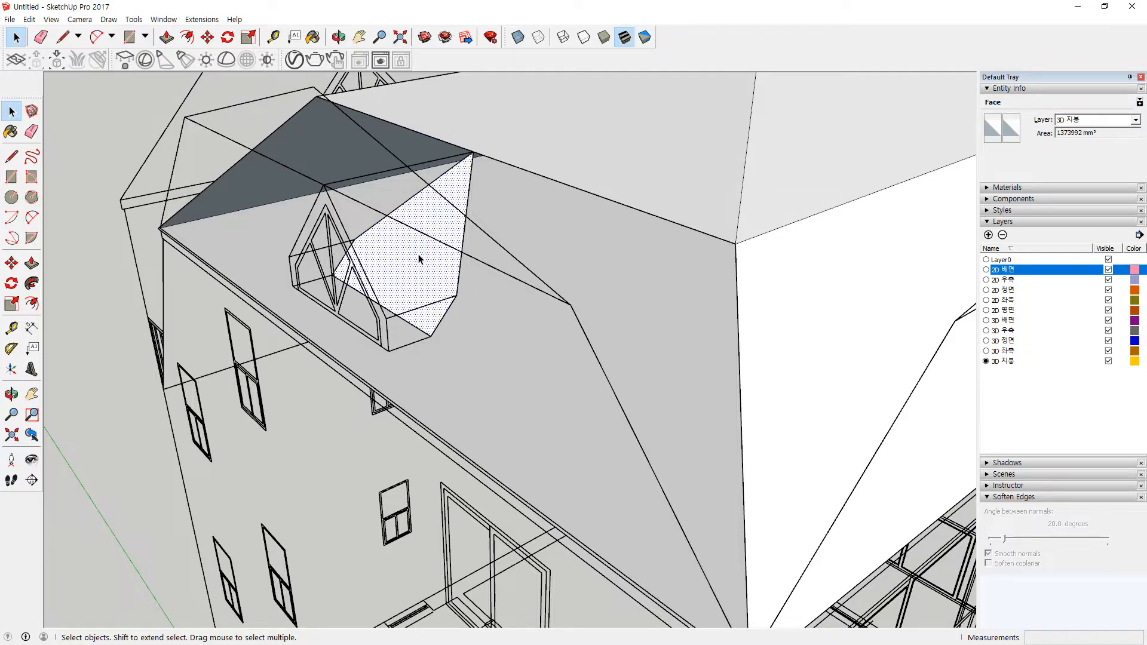
pyautogui.press('Delete')
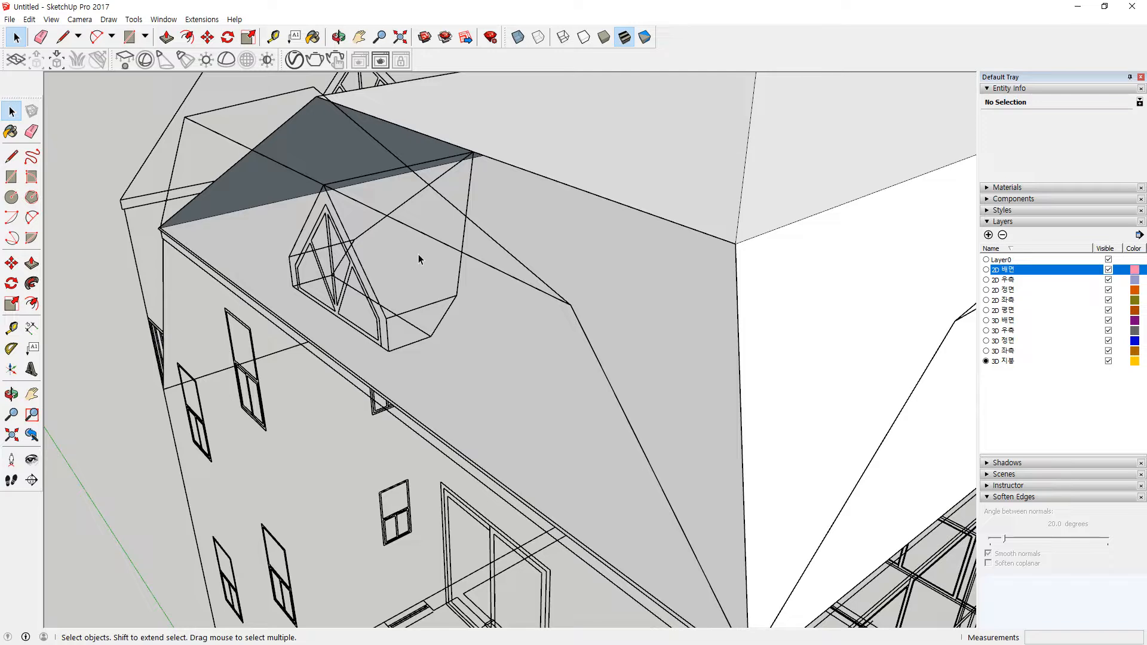
# Retrace a short side edge of the dormer outline to rebuild the roof faces, and delete the face inside the outline
pyautogui.press('l')
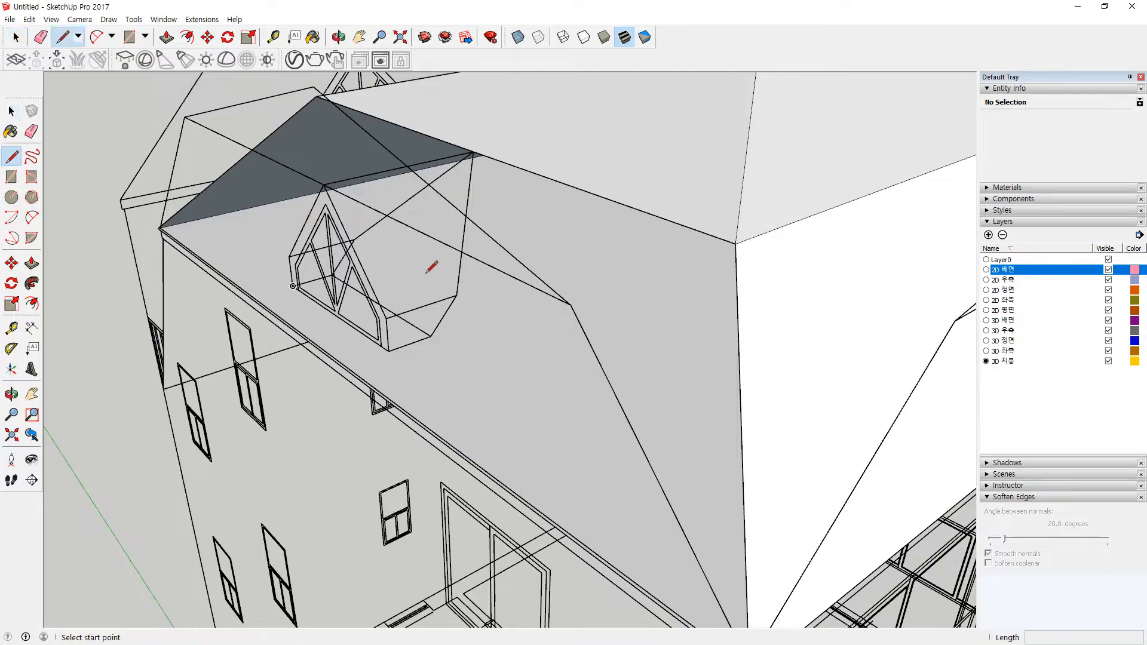
pyautogui.click(431, 335)
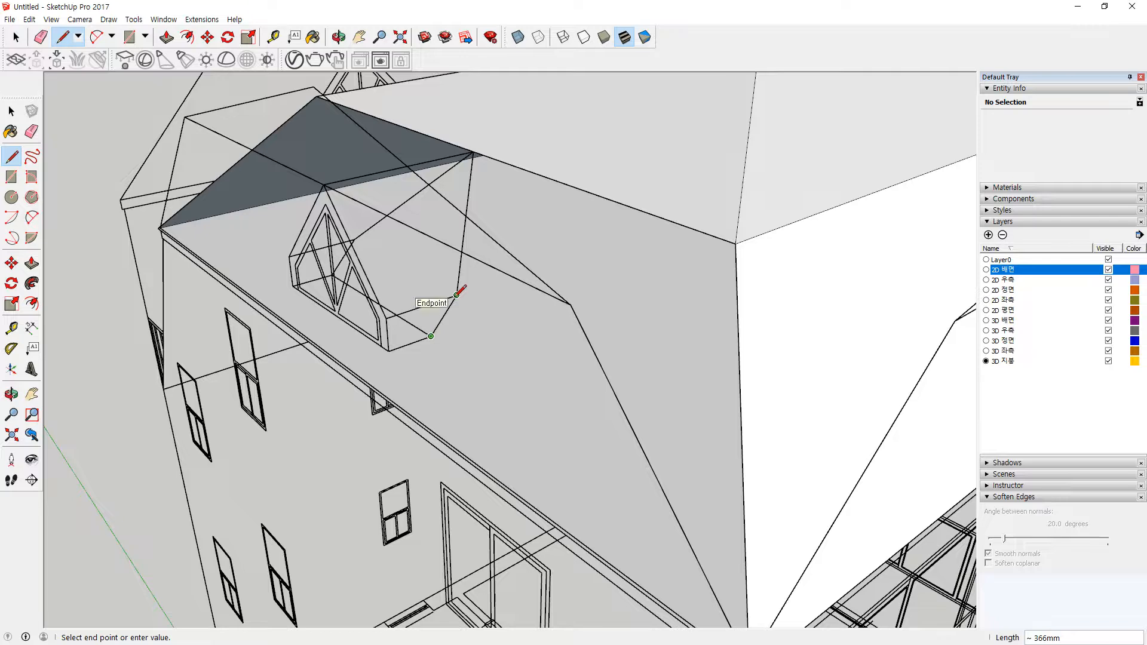
pyautogui.click(457, 294)
pyautogui.press('space')
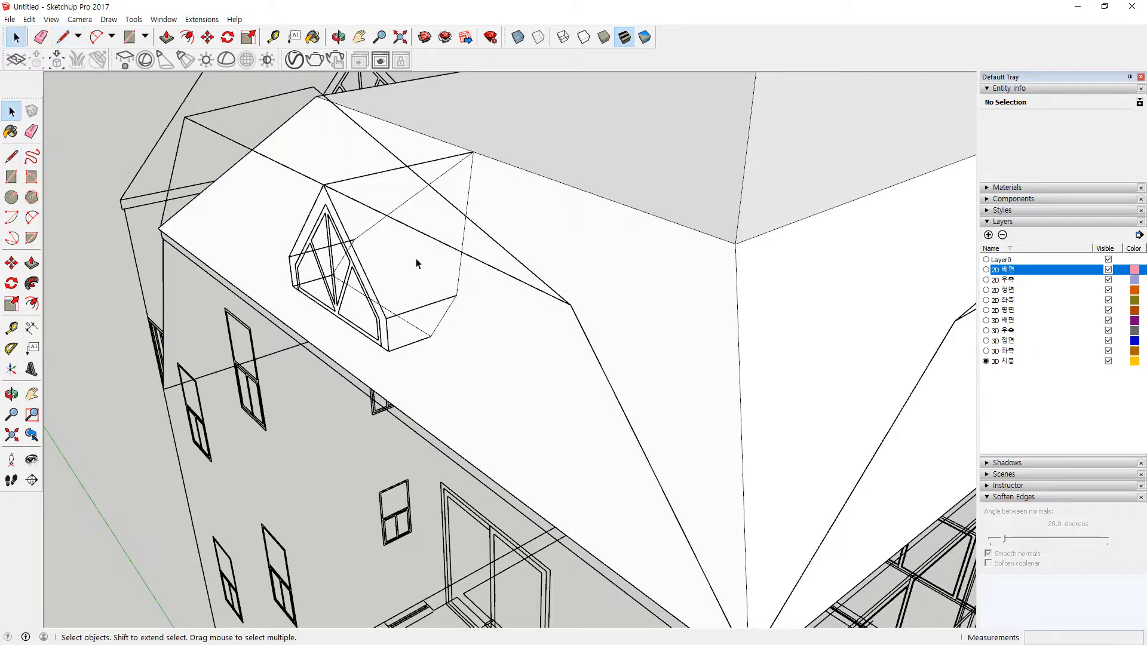
pyautogui.click(418, 296)
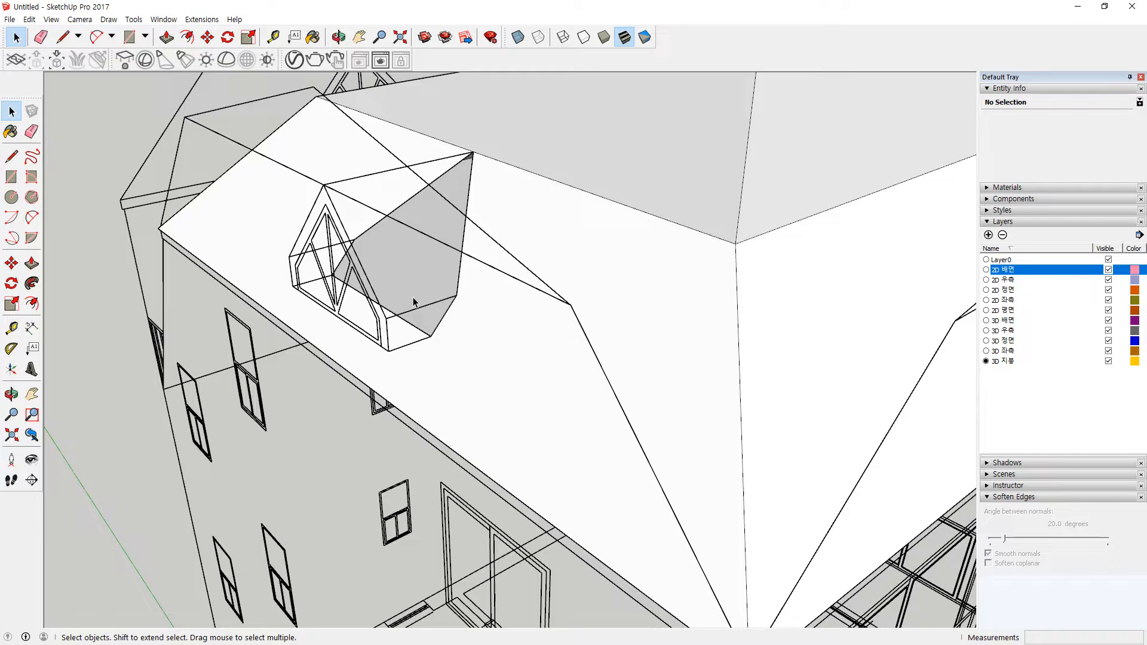
# Undo the last edits around the dormer outline and redraw the lower roof slope's upper edge to rebuild the slope face
pyautogui.hotkey('ctrl', 'z')
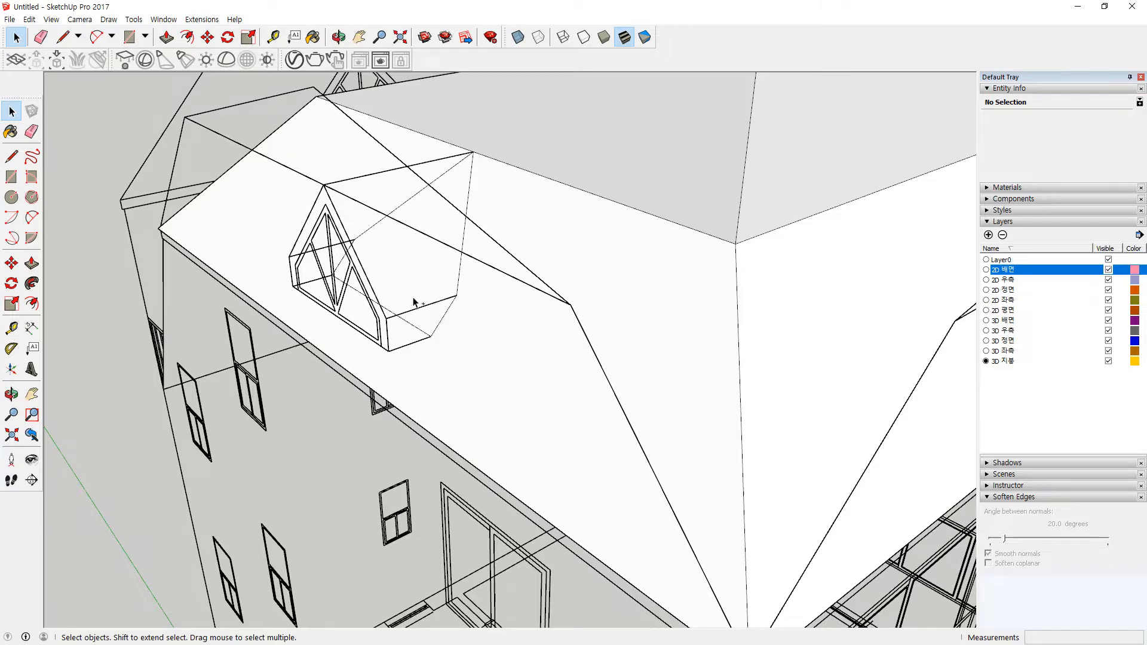
pyautogui.hotkey('ctrl', 'y')
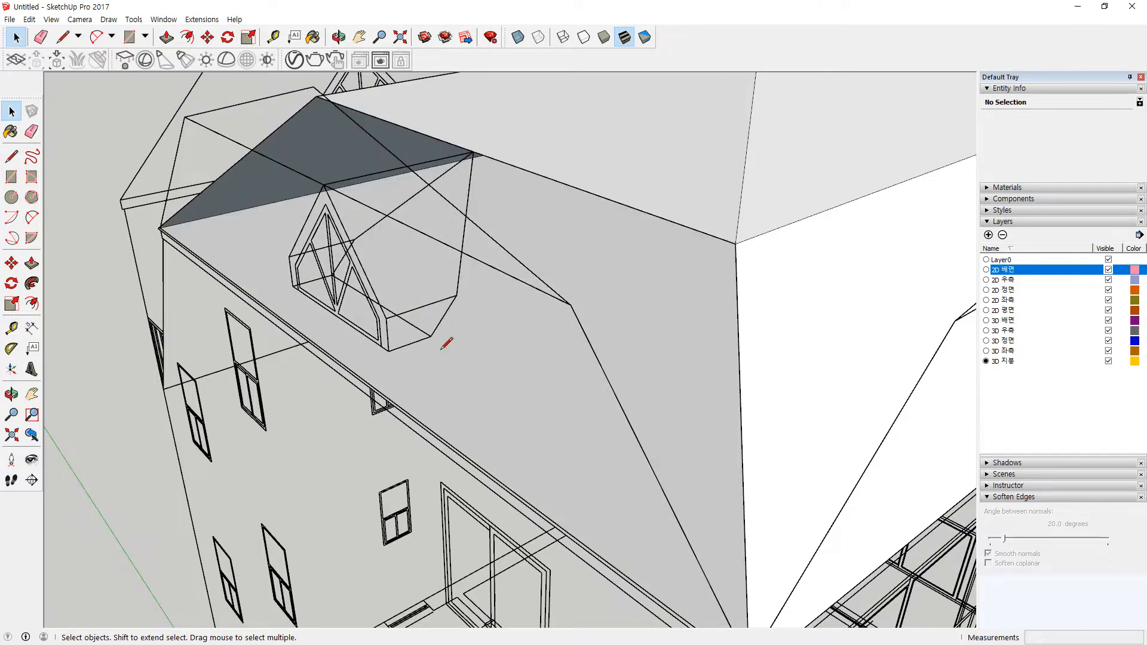
pyautogui.press('l')
pyautogui.click(316, 97)
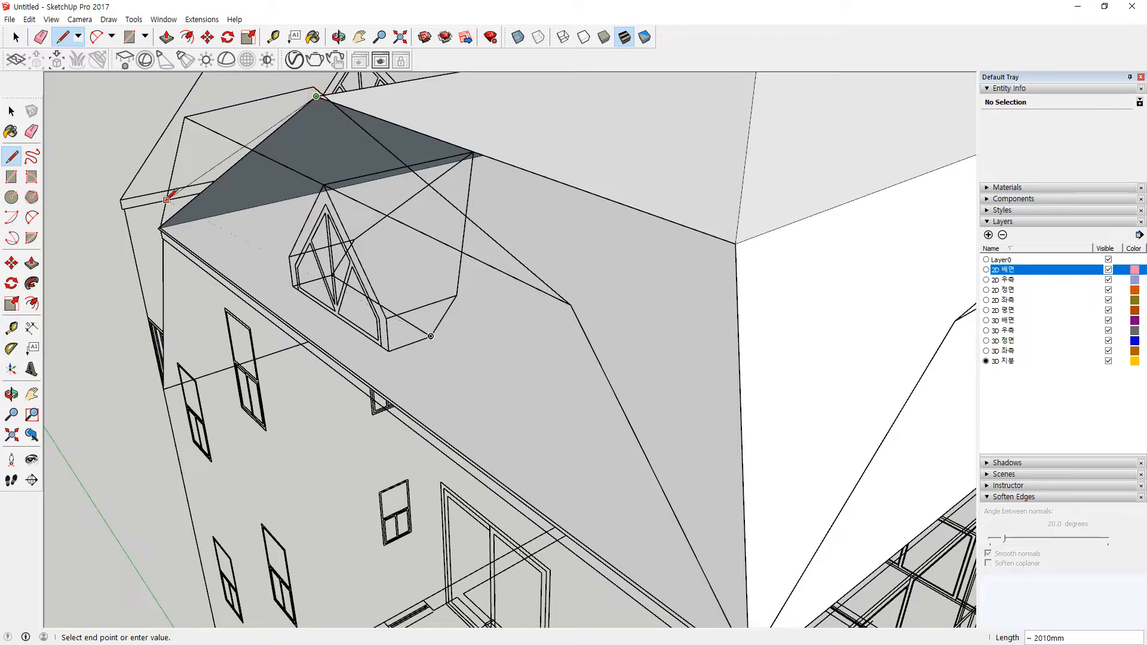
pyautogui.press('Escape')
pyautogui.click(316, 96)
pyautogui.click(735, 243)
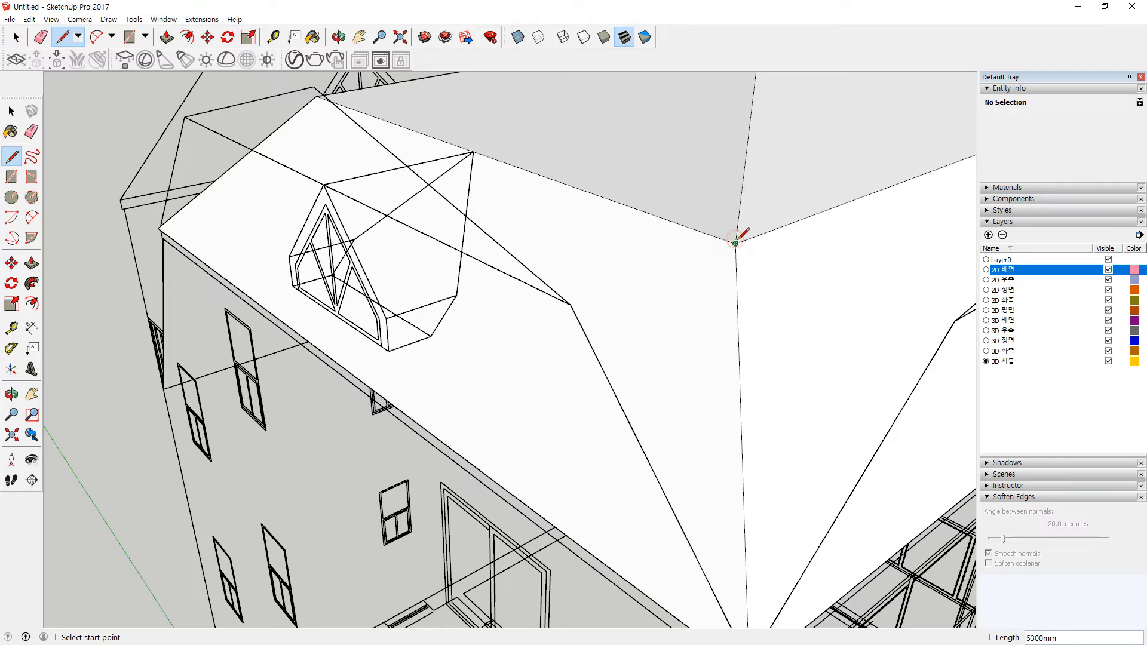
# Retrace the short side edge of the dormer outline to split the rebuilt slope, and remove the face inside the outline
pyautogui.press('space')
pyautogui.click(503, 352)
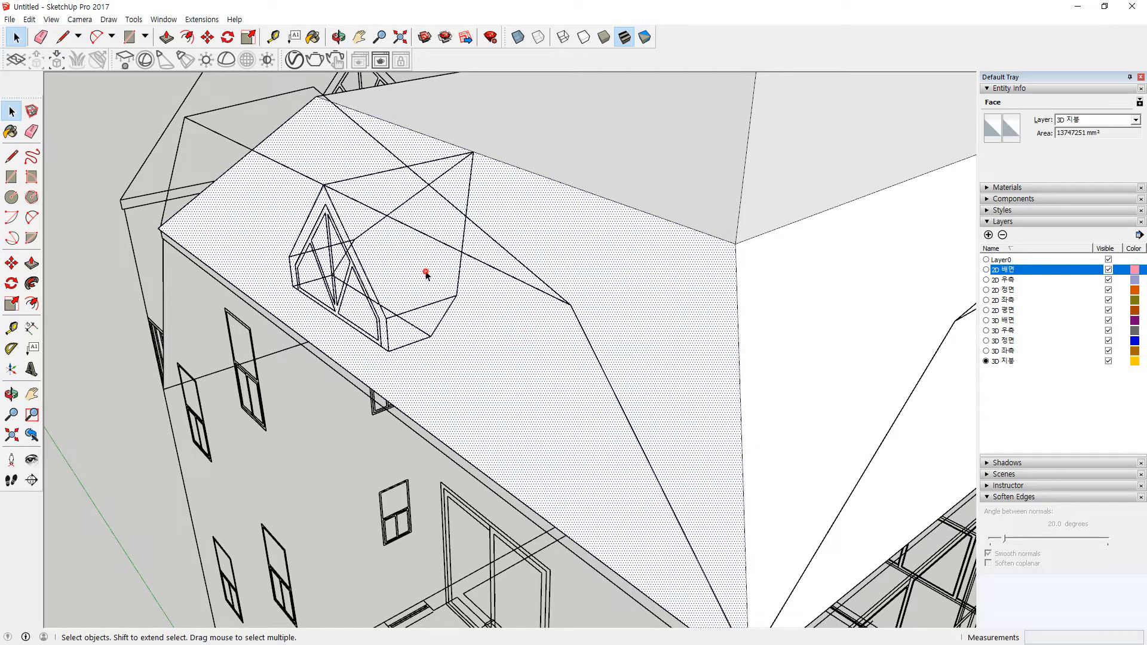
pyautogui.hotkey('ctrl', 't')
pyautogui.press('l')
pyautogui.click(431, 336)
pyautogui.click(456, 297)
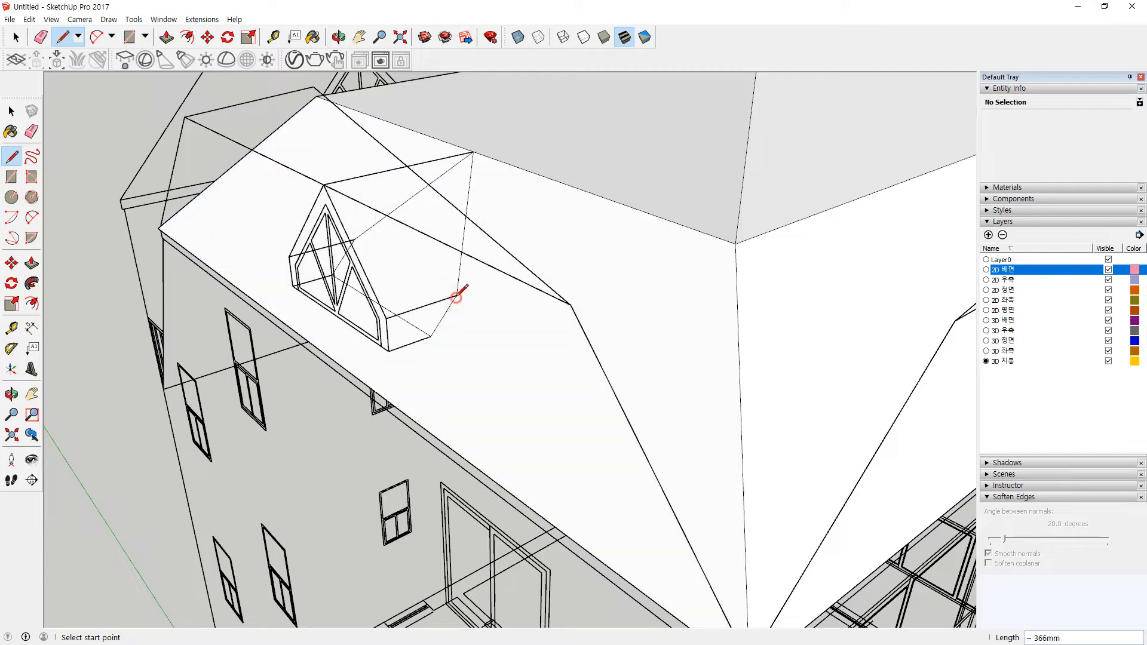
pyautogui.press('space')
# Draw the vertical corner edge and the sloping edge from apex to eave corner, closing one cheek and roof slope of the dormer
pyautogui.moveTo(436, 295); pyautogui.dragTo(525, 332, button='middle')
pyautogui.scroll(3, 395, 293)
pyautogui.scroll(1, 430, 394)
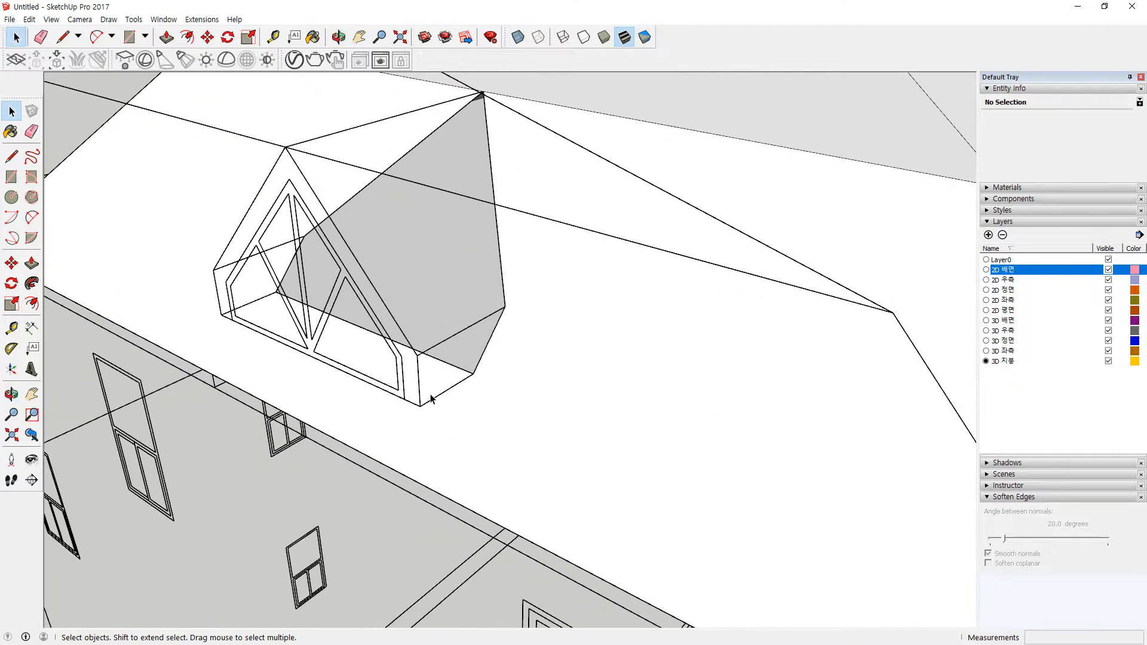
pyautogui.scroll(2, 447, 391)
pyautogui.moveTo(448, 392); pyautogui.dragTo(672, 232, button='middle')
pyautogui.moveTo(478, 352); pyautogui.dragTo(519, 355, button='middle')
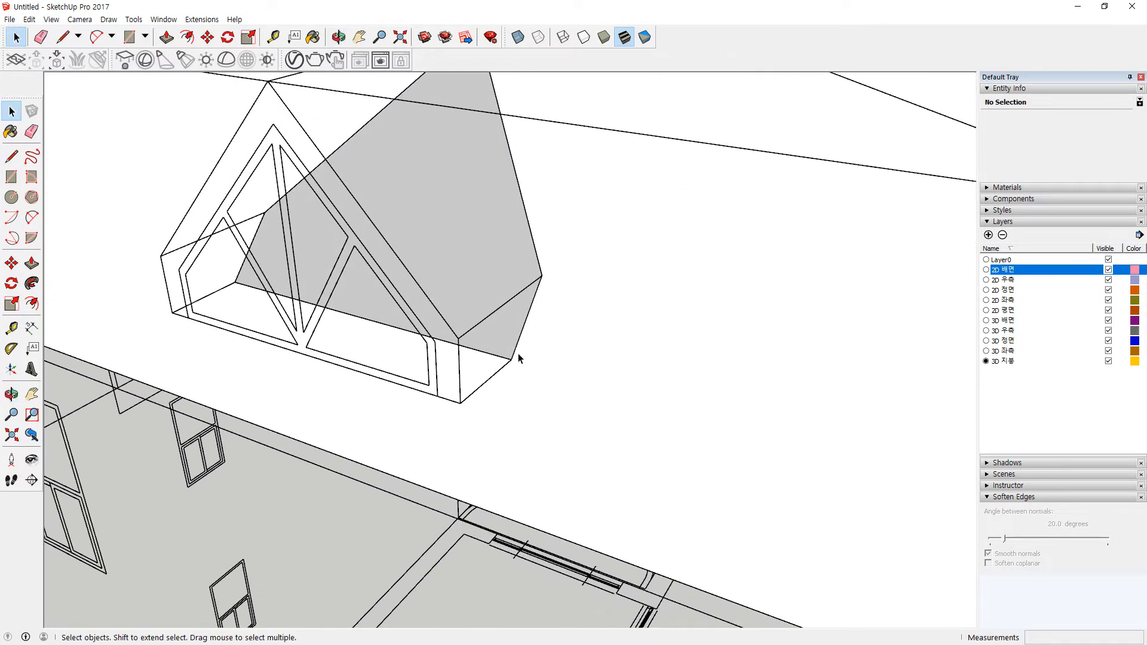
pyautogui.moveTo(439, 404); pyautogui.dragTo(421, 361, button='middle')
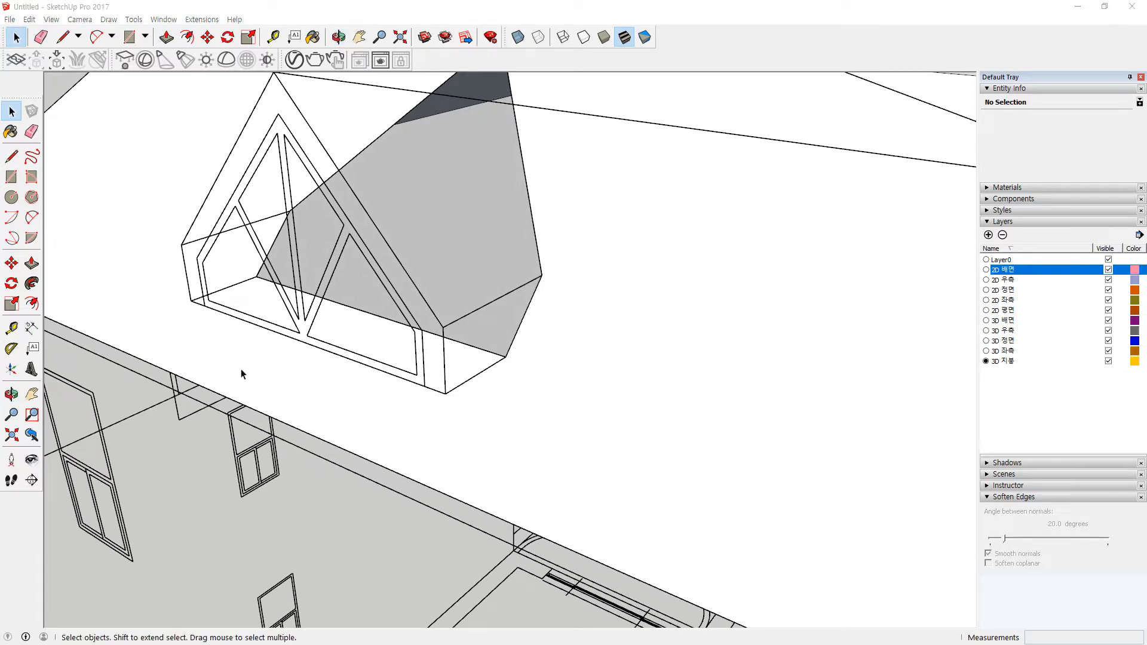
pyautogui.keyDown('shift'); pyautogui.moveTo(220, 358); pyautogui.dragTo(263, 423, button='middle'); pyautogui.keyUp('shift')
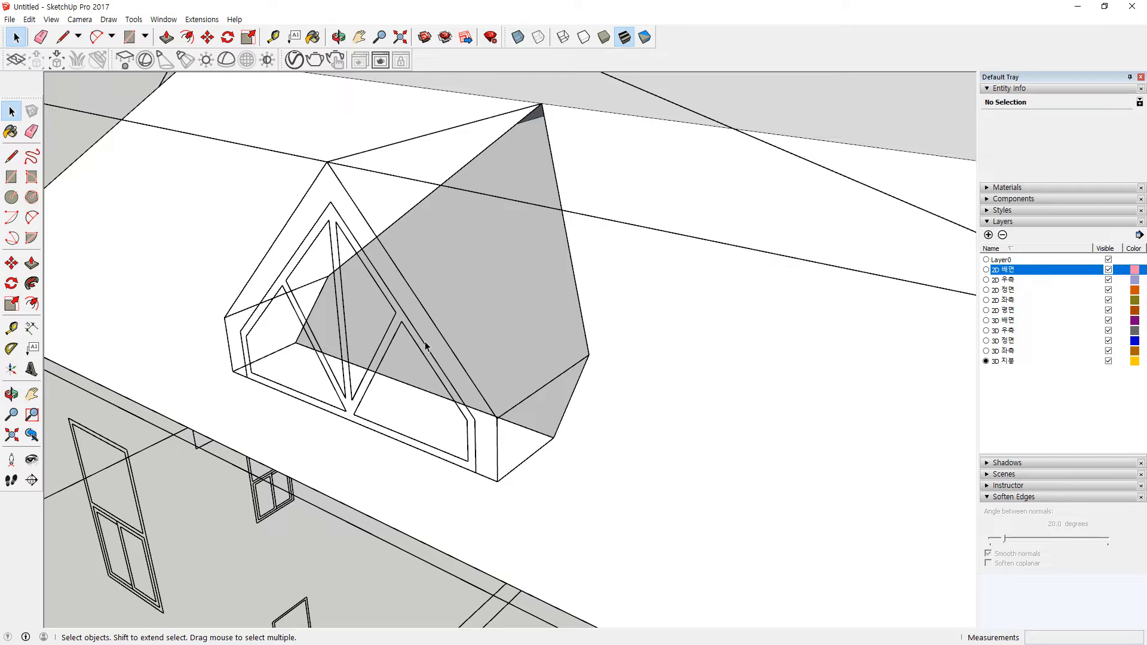
pyautogui.press('l')
pyautogui.click(497, 481)
pyautogui.moveTo(502, 429)
pyautogui.mouseDown(button='middle')
pyautogui.moveTo(471, 458)
pyautogui.moveTo(480, 424)
pyautogui.mouseUp(button='middle')
pyautogui.click(478, 428)
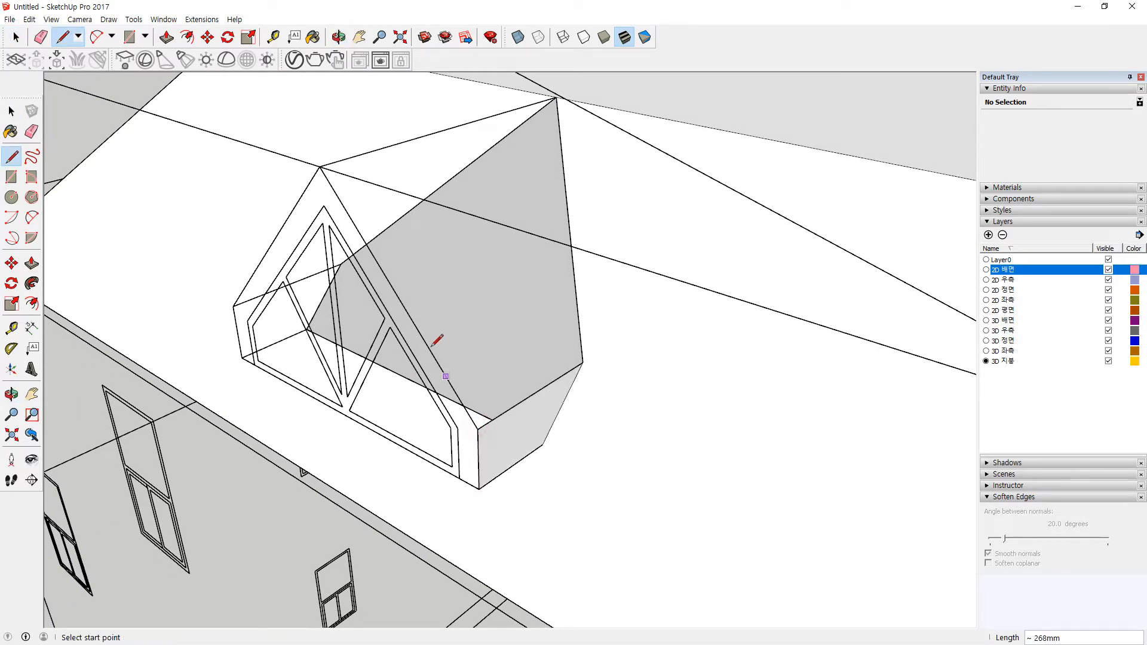
pyautogui.click(319, 166)
pyautogui.moveTo(448, 358); pyautogui.dragTo(411, 389, button='middle')
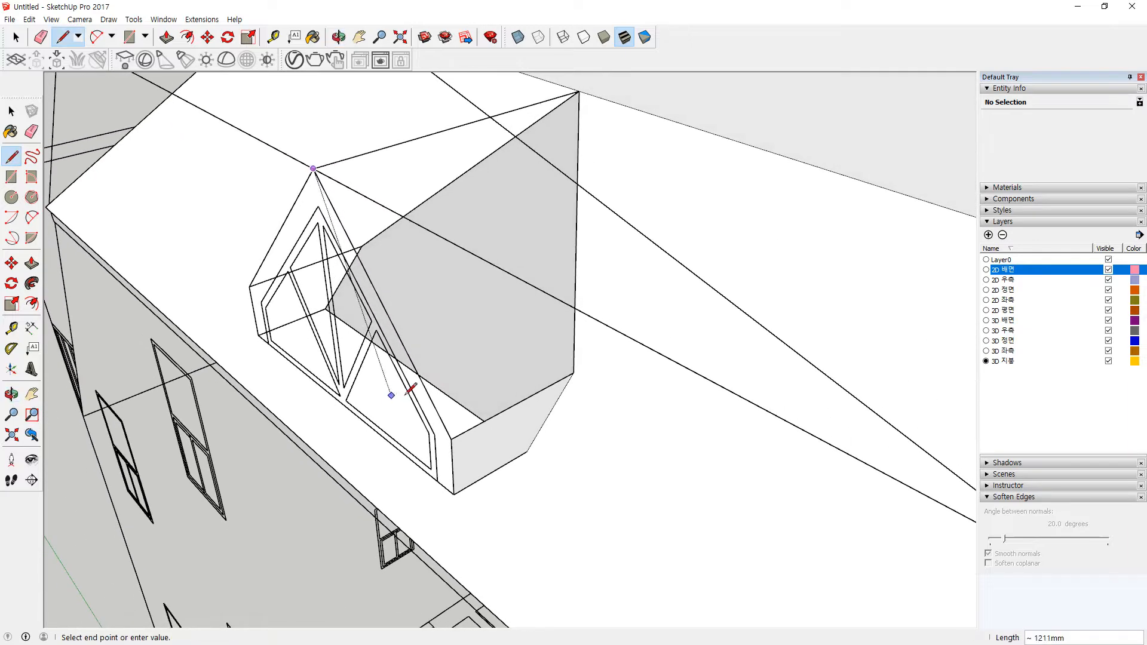
pyautogui.click(457, 430)
# Trace the sloping and vertical edges on the dormer's other side to close its second roof slope and cheek
pyautogui.moveTo(333, 314)
pyautogui.mouseDown(button='middle')
pyautogui.moveTo(471, 273)
pyautogui.moveTo(538, 236)
pyautogui.mouseUp(button='middle')
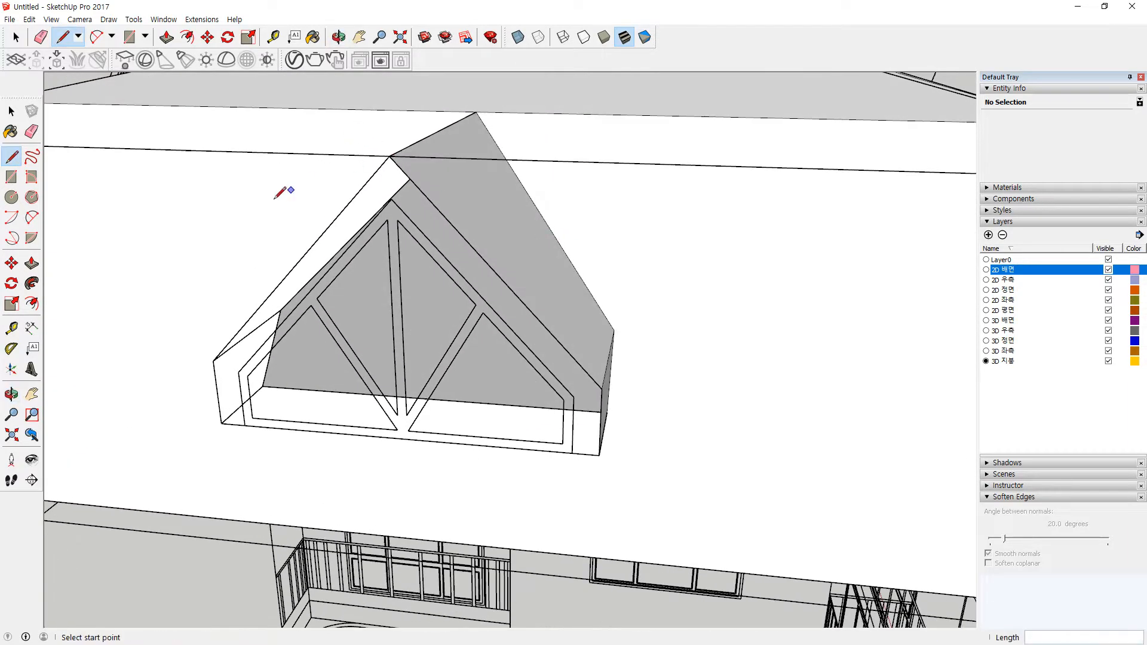
pyautogui.moveTo(274, 197); pyautogui.dragTo(517, 234, button='middle')
pyautogui.click(495, 195)
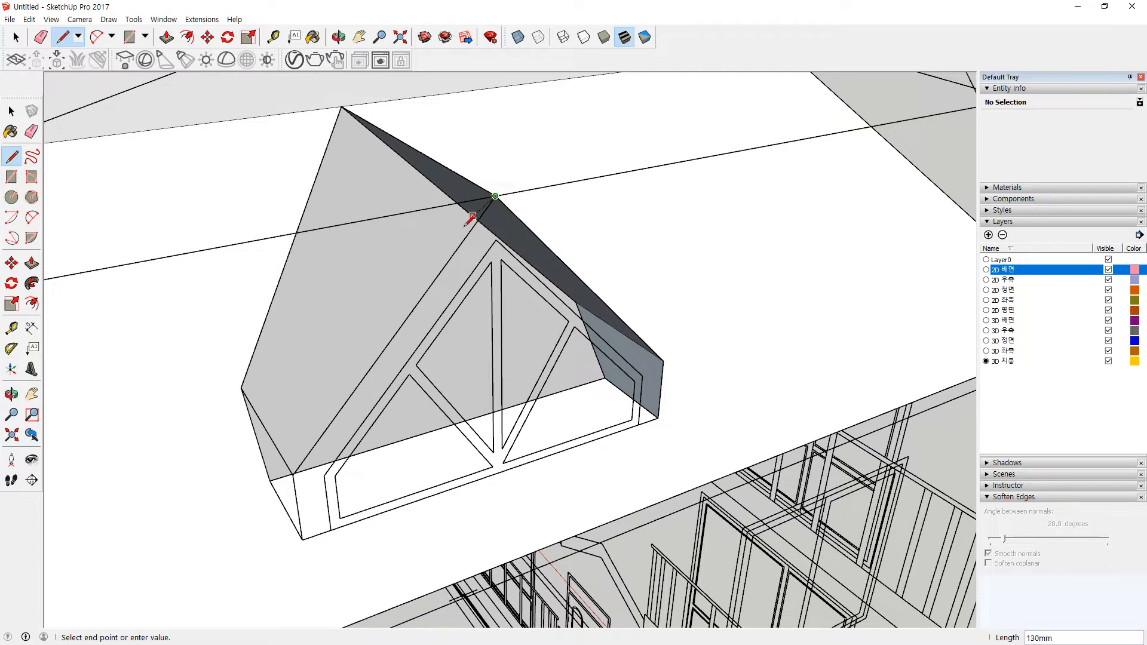
pyautogui.click(292, 474)
pyautogui.click(293, 474)
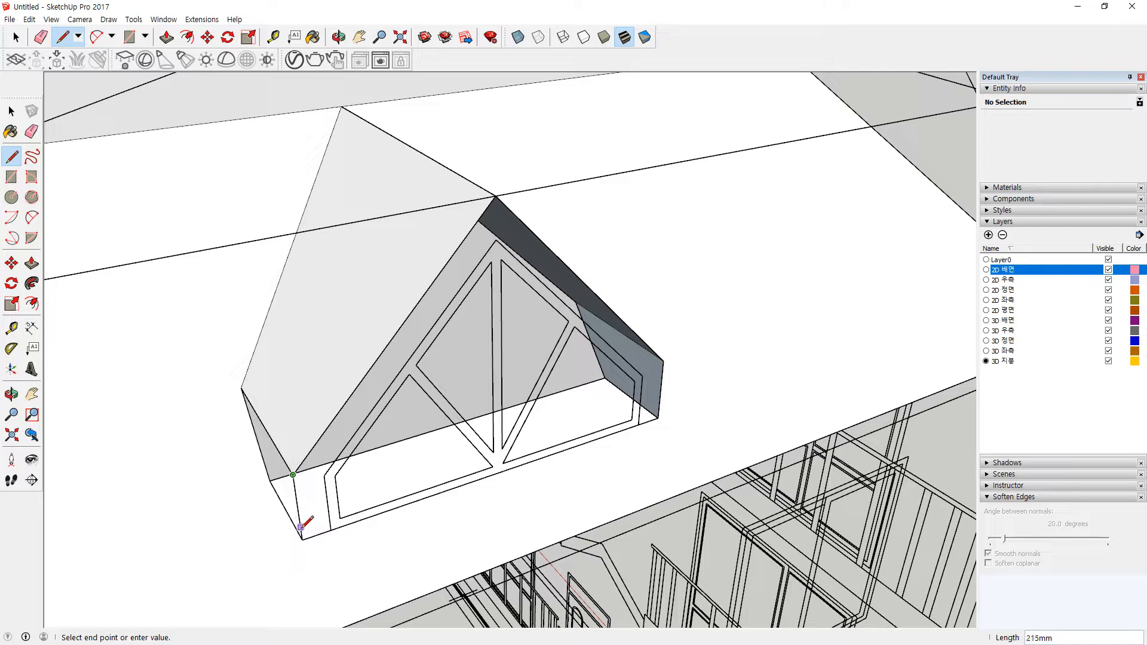
pyautogui.click(302, 539)
# Trace the window's outer outline on the dormer front, from the bottom corner over the apex, to form the surrounding frame face
pyautogui.click(302, 540)
pyautogui.click(330, 531)
pyautogui.click(325, 476)
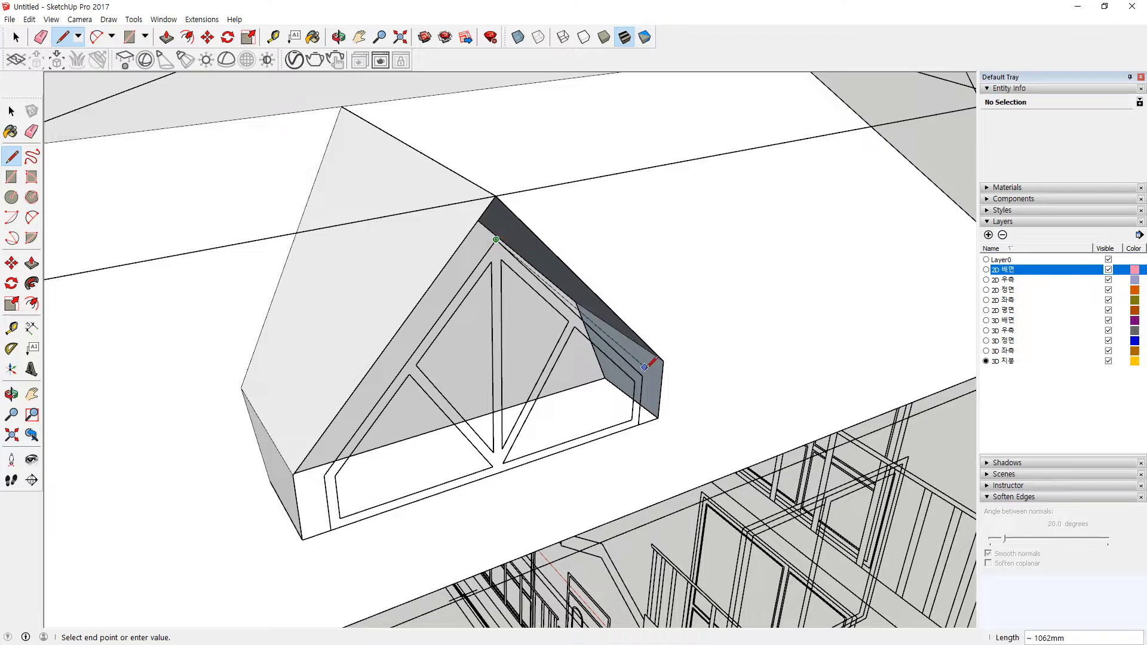
pyautogui.click(643, 375)
pyautogui.click(638, 424)
# Move the dormer's front frame face back from its lower corner to the point where the cheek's bottom edge meets the roof
pyautogui.moveTo(632, 456)
pyautogui.mouseDown(button='middle')
pyautogui.moveTo(315, 328)
pyautogui.moveTo(191, 227)
pyautogui.moveTo(418, 335)
pyautogui.moveTo(505, 356)
pyautogui.mouseUp(button='middle')
pyautogui.press('space')
pyautogui.click(537, 328)
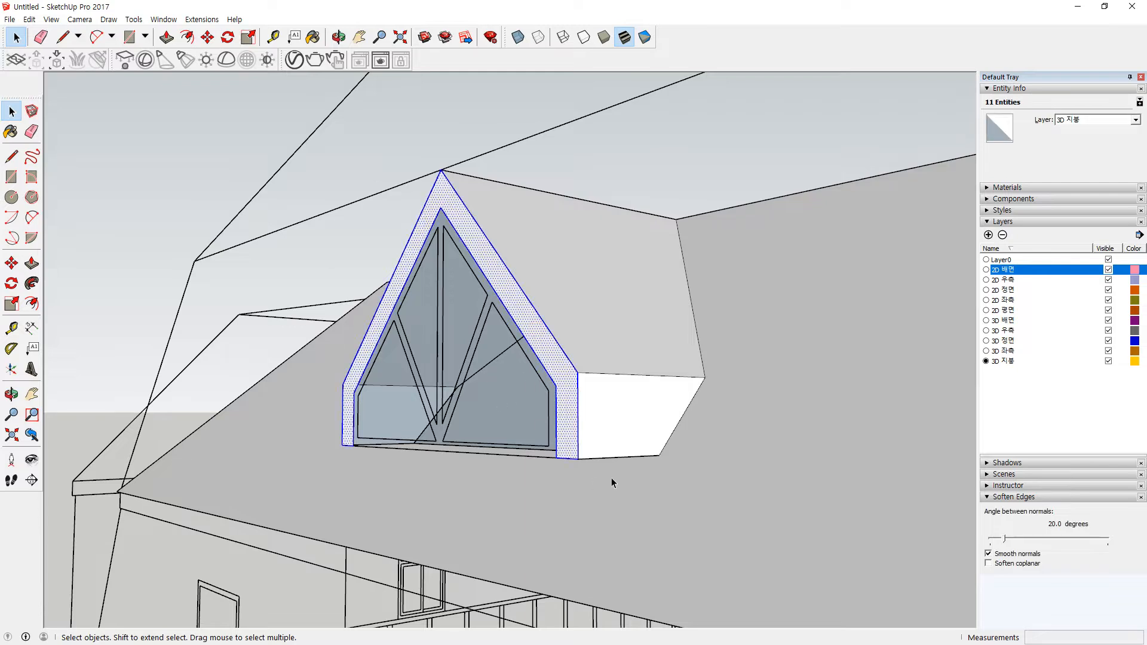
pyautogui.scroll(2, 611, 477)
pyautogui.press('m')
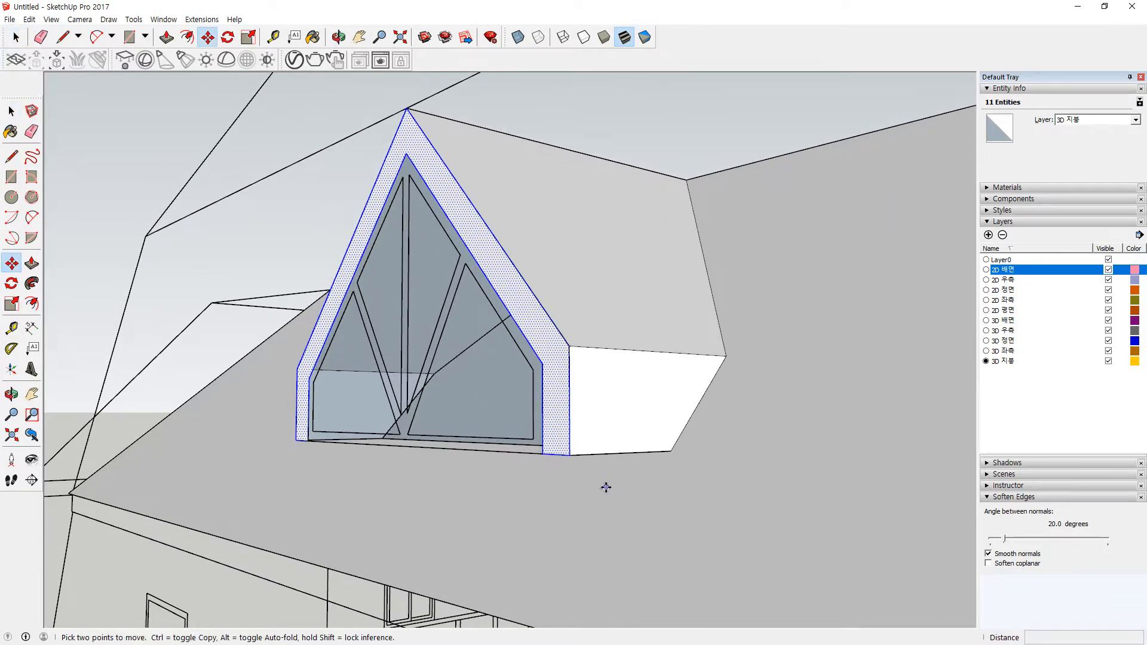
pyautogui.click(568, 455)
pyautogui.click(673, 451)
# Draw the bottom edge between the inner corners of the moved frame to close the window opening with a face
pyautogui.moveTo(540, 463); pyautogui.dragTo(467, 640, button='middle')
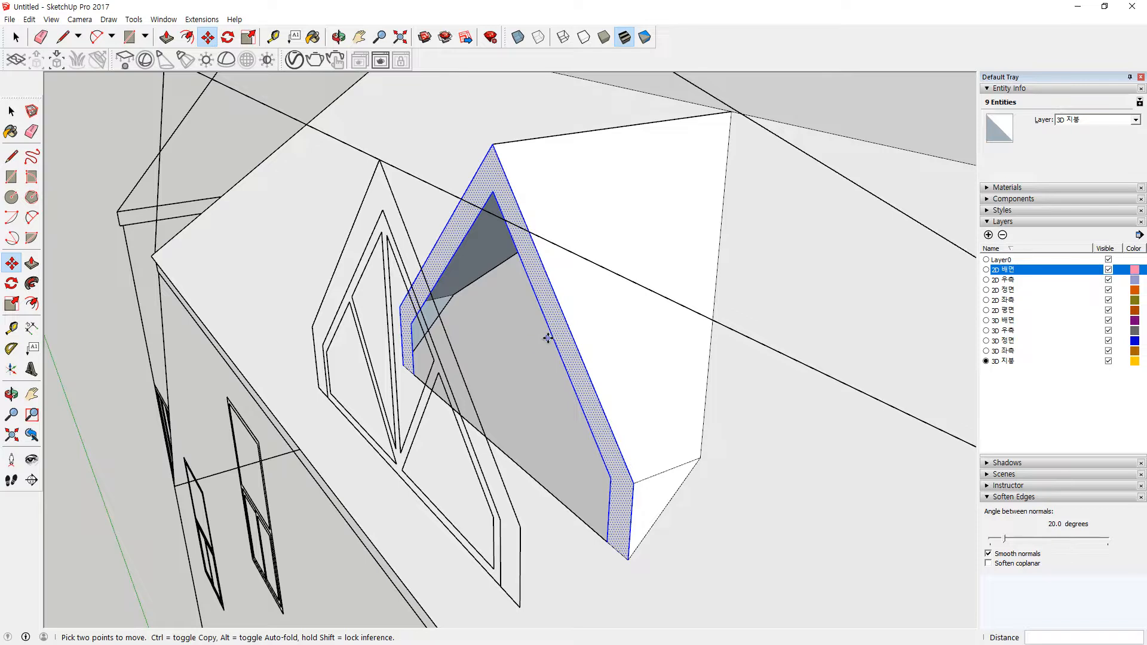
pyautogui.moveTo(527, 370)
pyautogui.mouseDown(button='middle')
pyautogui.moveTo(546, 376)
pyautogui.moveTo(545, 361)
pyautogui.mouseUp(button='middle')
pyautogui.press('l')
pyautogui.moveTo(435, 384); pyautogui.dragTo(396, 429, button='middle')
pyautogui.click(412, 372)
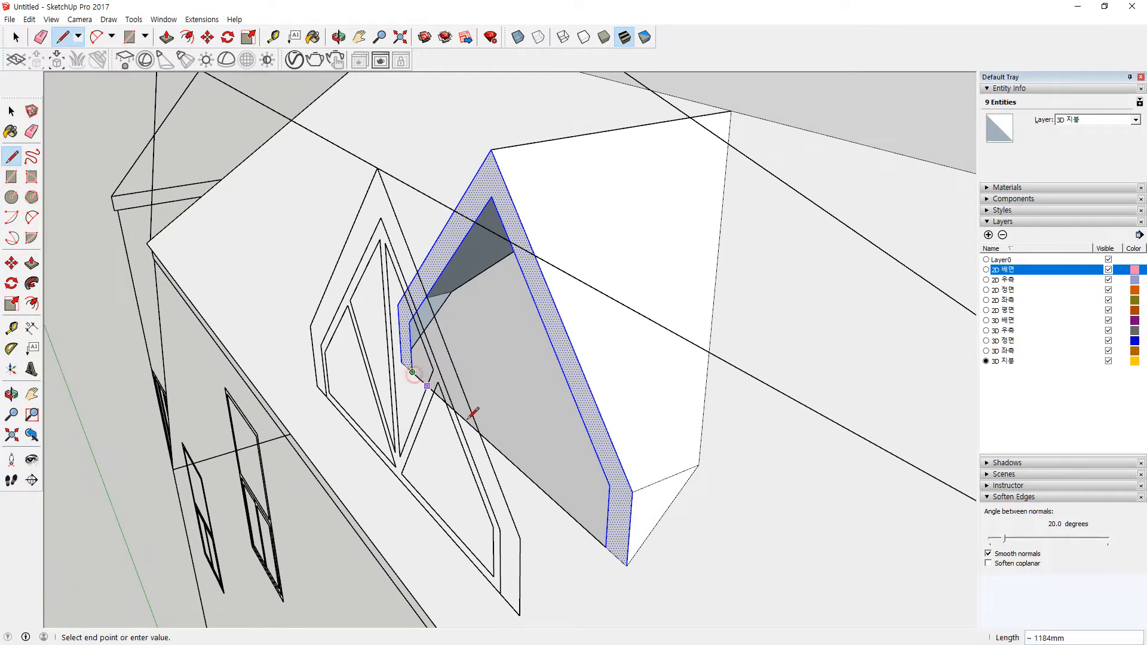
pyautogui.click(606, 538)
# Push the face inside the dormer frame inward as far as the rear end of the dormer ridge
pyautogui.moveTo(471, 319)
pyautogui.mouseDown(button='middle')
pyautogui.moveTo(491, 287)
pyautogui.moveTo(502, 290)
pyautogui.mouseUp(button='middle')
pyautogui.press('m')
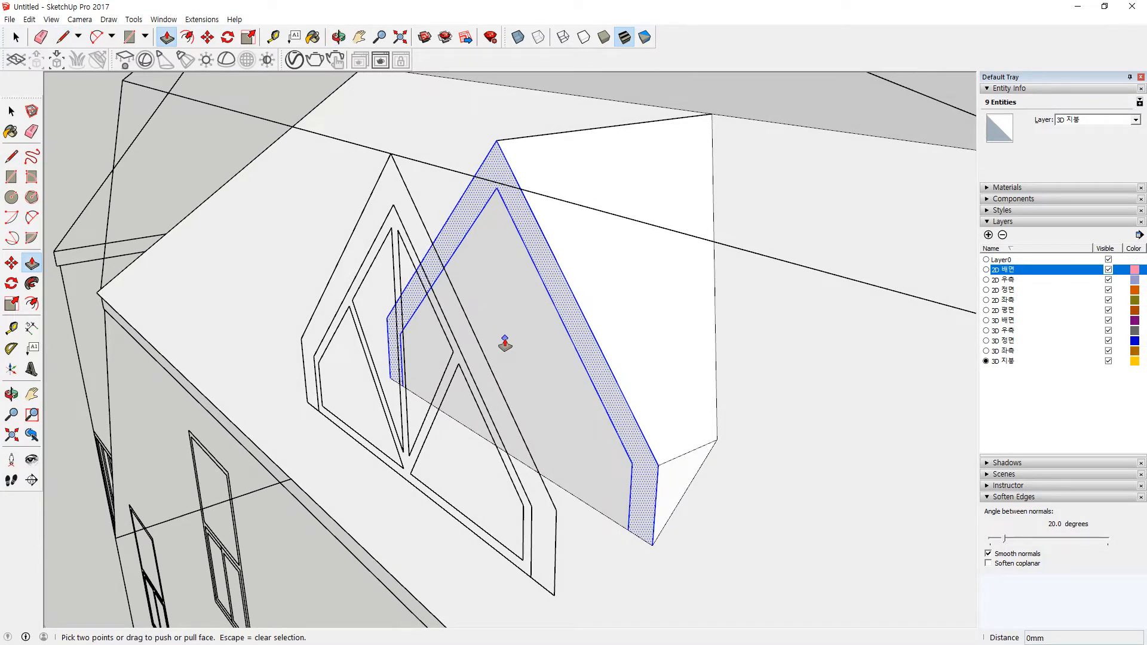
pyautogui.press('space')
pyautogui.click(521, 347)
pyautogui.press('p')
pyautogui.click(504, 272)
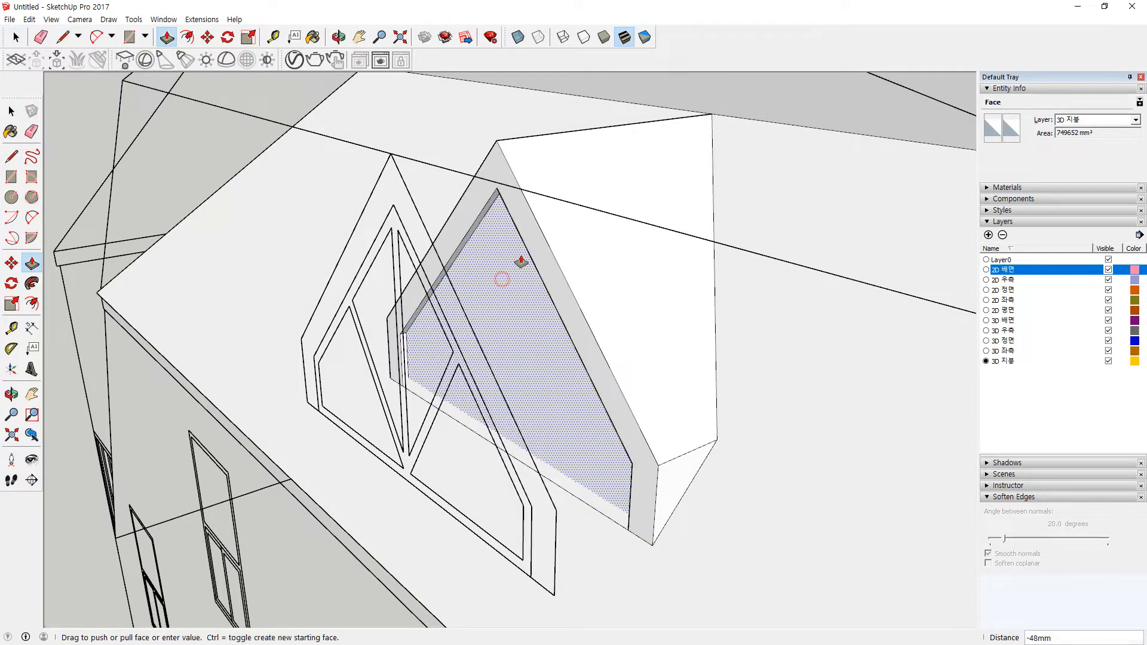
pyautogui.click(711, 114)
# Delete the pushed-in face at the back of the dormer opening
pyautogui.moveTo(581, 301); pyautogui.dragTo(727, 302, button='middle')
pyautogui.click(544, 337)
pyautogui.press('Escape')
pyautogui.press('space')
pyautogui.press('Delete')
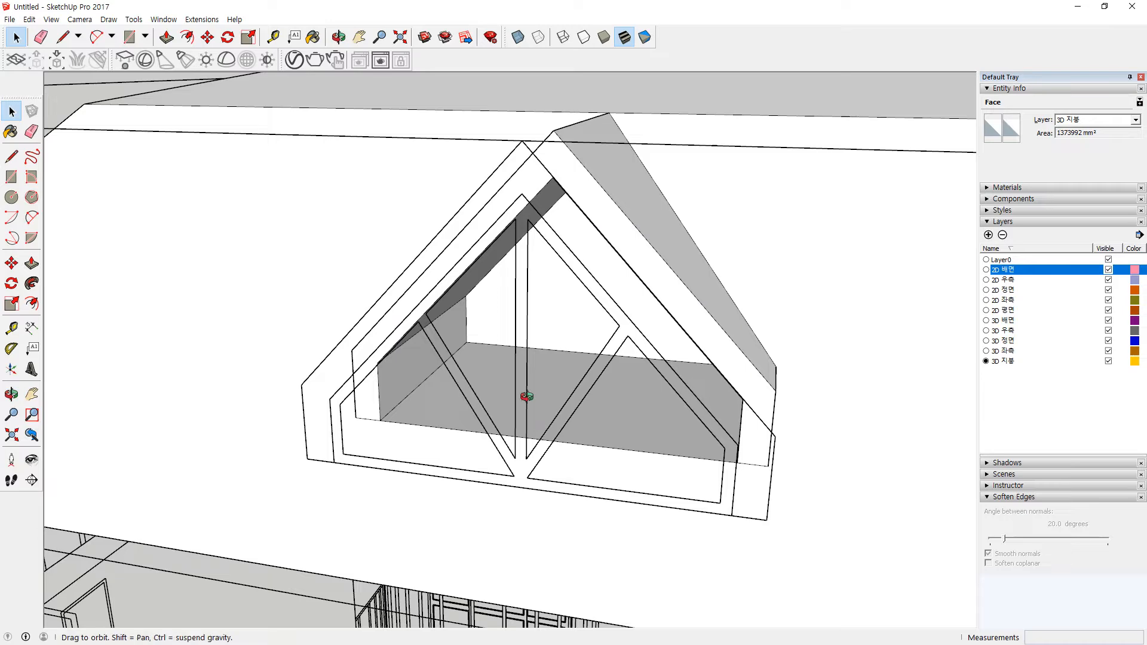
# Examine the hollow dormer opening and its interior from several angles
pyautogui.moveTo(530, 402); pyautogui.dragTo(578, 349, button='middle')
pyautogui.moveTo(618, 408)
pyautogui.mouseDown(button='middle')
pyautogui.moveTo(532, 341)
pyautogui.moveTo(522, 274)
pyautogui.moveTo(500, 250)
pyautogui.moveTo(450, 248)
pyautogui.moveTo(444, 492)
pyautogui.moveTo(486, 494)
pyautogui.moveTo(522, 448)
pyautogui.mouseUp(button='middle')
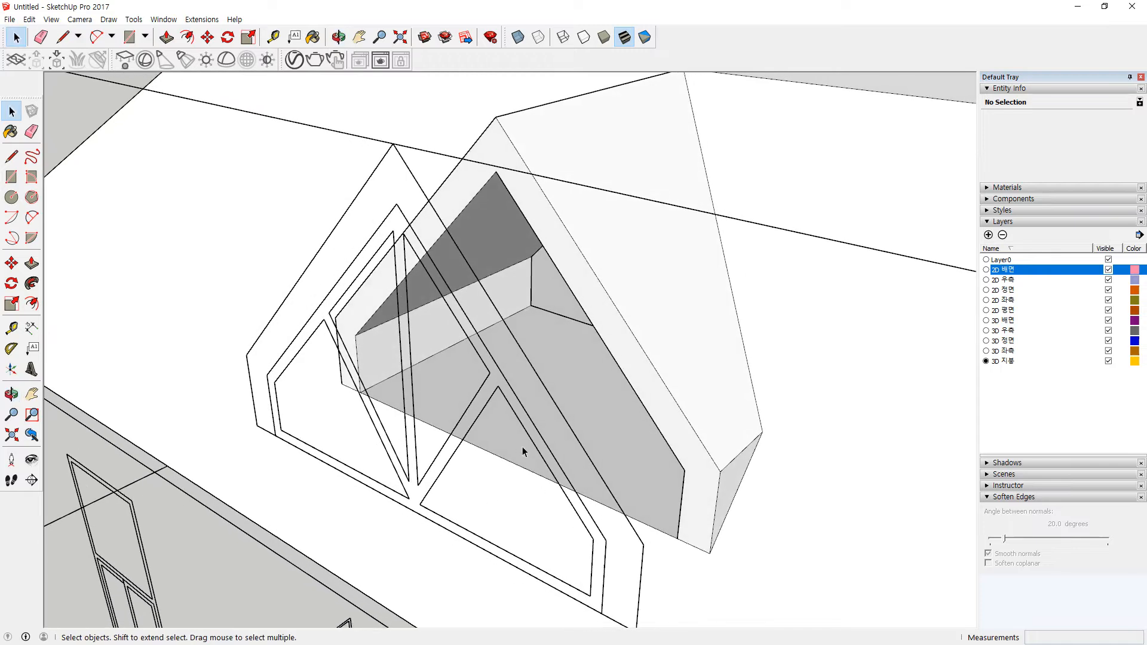
pyautogui.moveTo(515, 444)
pyautogui.mouseDown()
pyautogui.moveTo(544, 427)
pyautogui.moveTo(490, 447)
pyautogui.mouseUp()
pyautogui.moveTo(507, 390); pyautogui.dragTo(465, 415)
pyautogui.moveTo(539, 408)
pyautogui.mouseDown()
pyautogui.moveTo(496, 426)
pyautogui.moveTo(502, 438)
pyautogui.mouseUp()
pyautogui.moveTo(557, 430)
pyautogui.mouseDown()
pyautogui.moveTo(512, 451)
pyautogui.moveTo(533, 451)
pyautogui.mouseUp()
pyautogui.press('Escape')
pyautogui.moveTo(525, 317)
pyautogui.mouseDown(button='middle')
pyautogui.moveTo(491, 146)
pyautogui.moveTo(561, 164)
pyautogui.moveTo(535, 212)
pyautogui.mouseUp(button='middle')
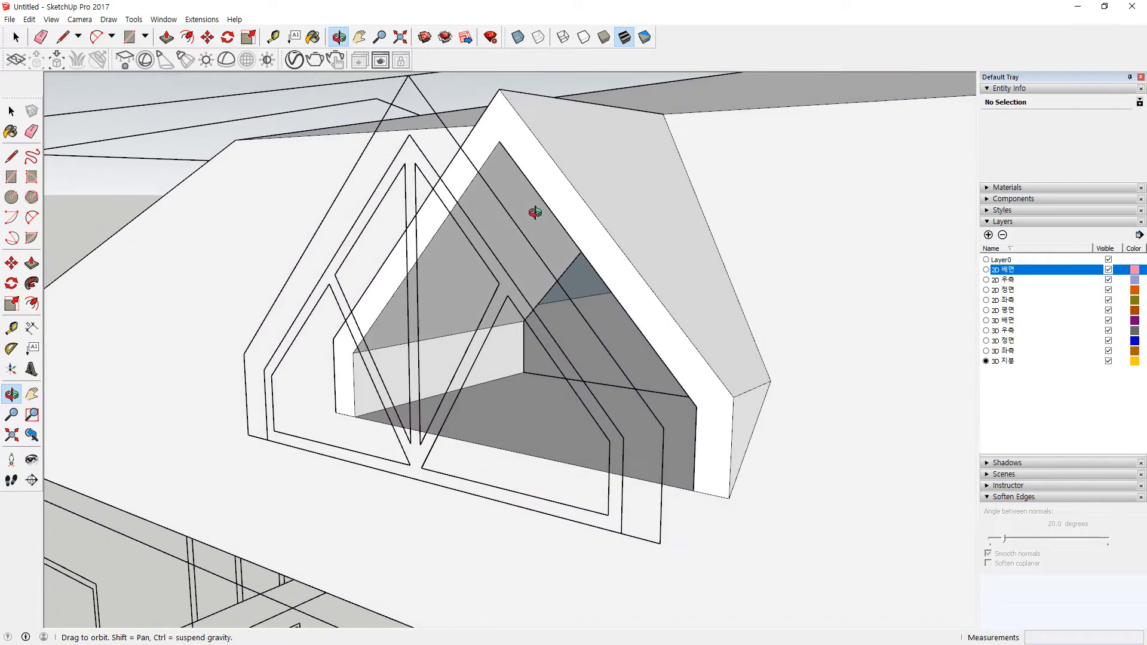
pyautogui.press('space')
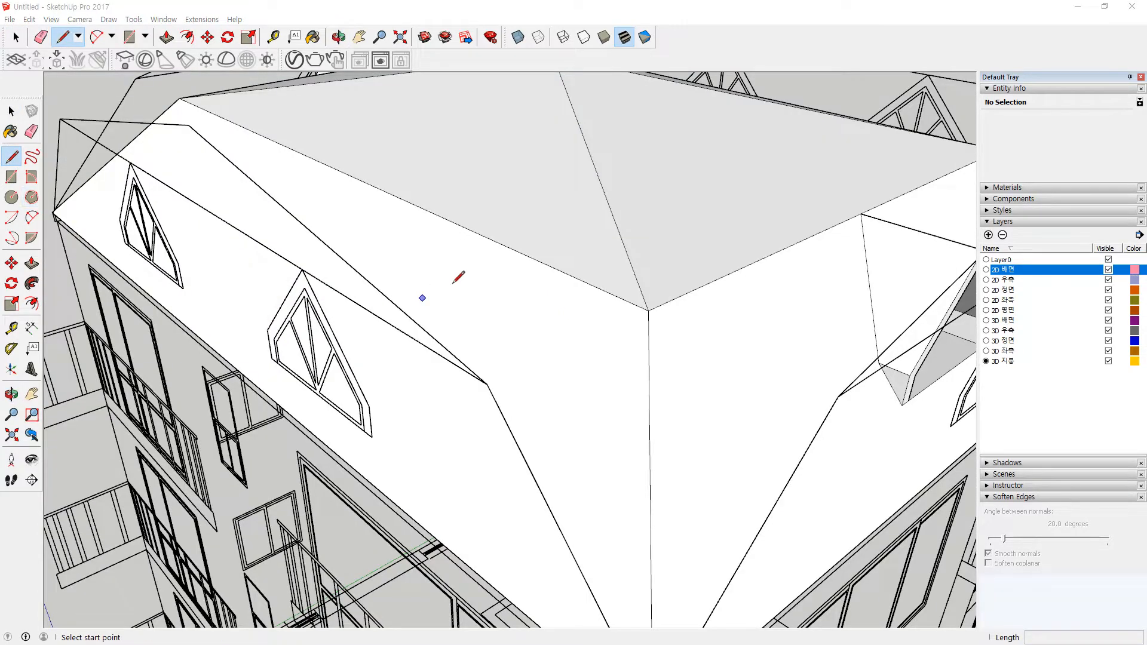
# Draw lines from the next dormer window's apex and the two corners on its near side back to the roof slope
pyautogui.scroll(3, 453, 279)
pyautogui.click(276, 265)
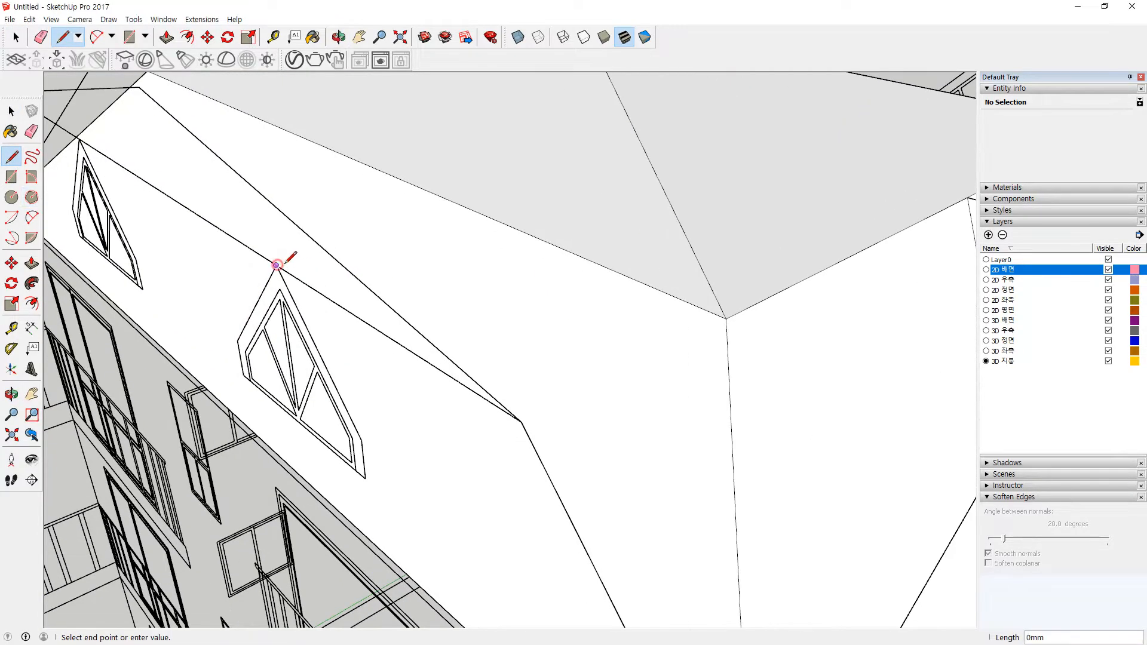
pyautogui.click(466, 208)
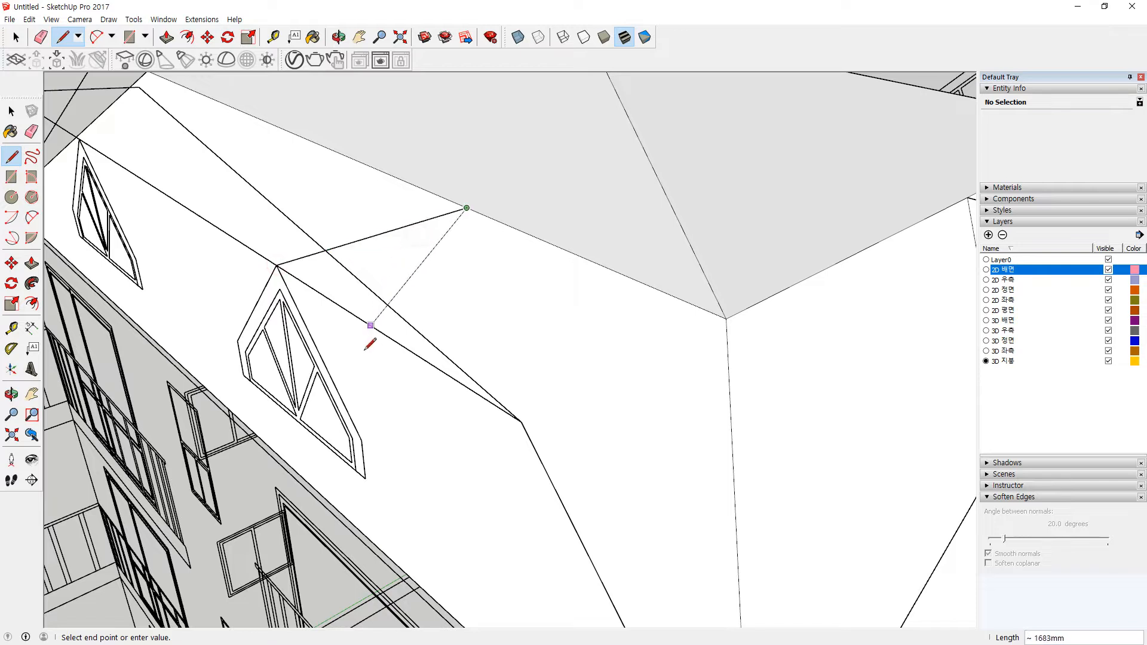
pyautogui.press('Escape')
pyautogui.click(361, 440)
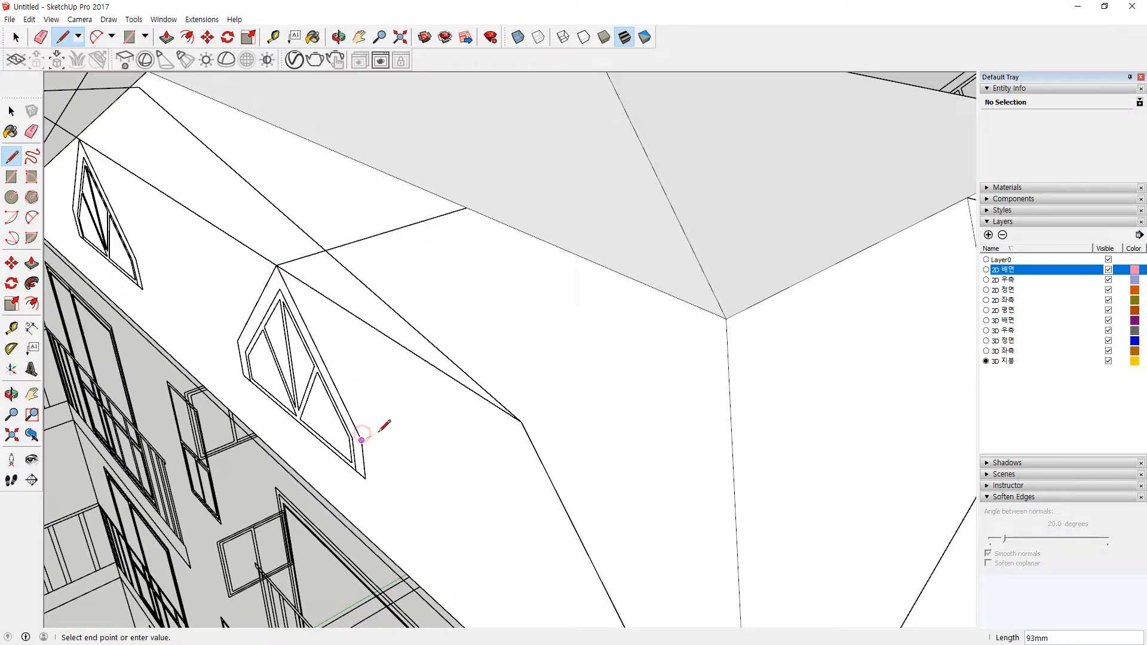
pyautogui.click(451, 400)
pyautogui.press('Escape')
pyautogui.click(365, 478)
pyautogui.click(419, 453)
pyautogui.press('Escape')
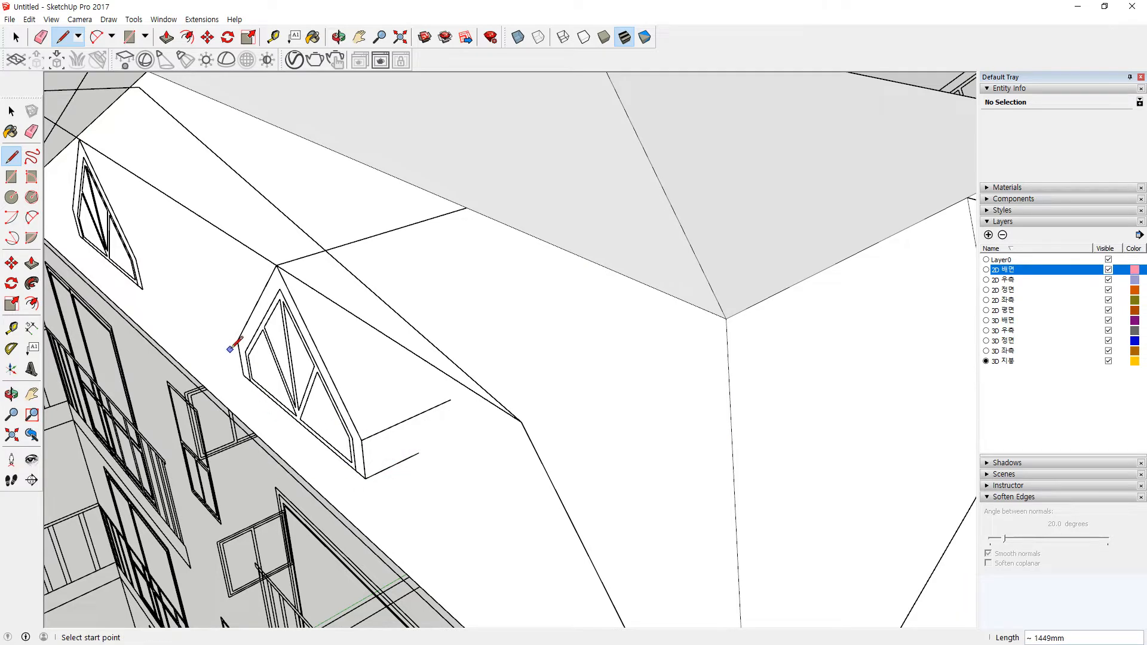
# Draw lines from the lower and upper corners on the window's far side back to the roof slope
pyautogui.click(243, 374)
pyautogui.click(293, 357)
pyautogui.press('Escape')
pyautogui.click(237, 341)
pyautogui.click(319, 312)
pyautogui.press('Escape')
# Connect the ends of this dormer's side and ridge lines into a closed outline on the roof slope
pyautogui.click(293, 357)
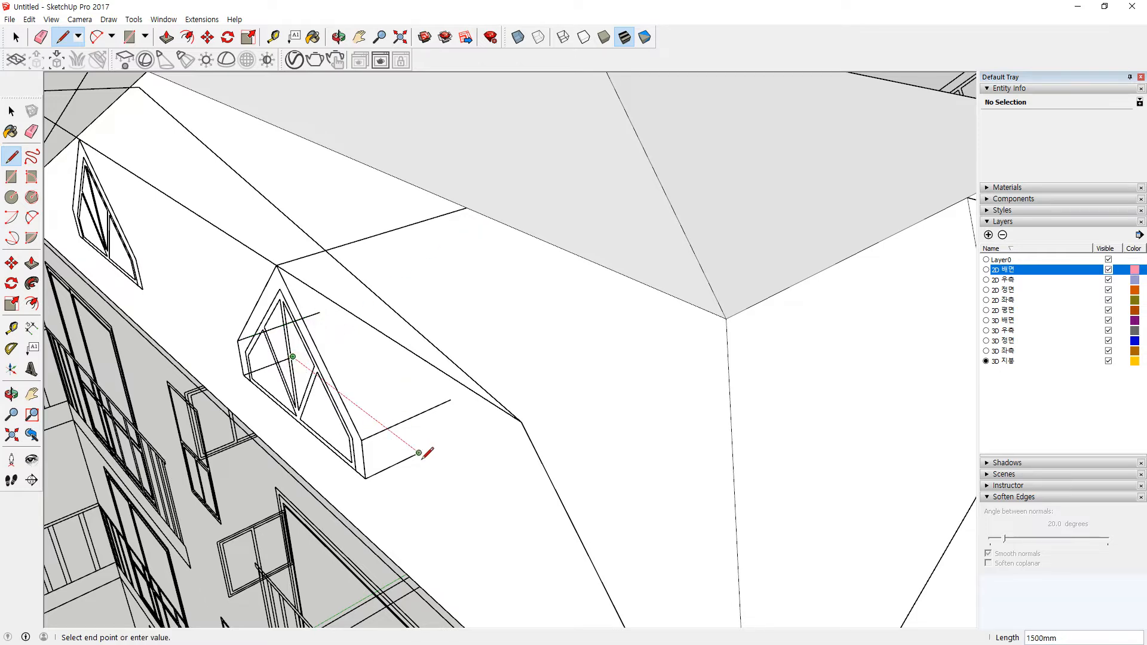
pyautogui.click(418, 452)
pyautogui.click(450, 399)
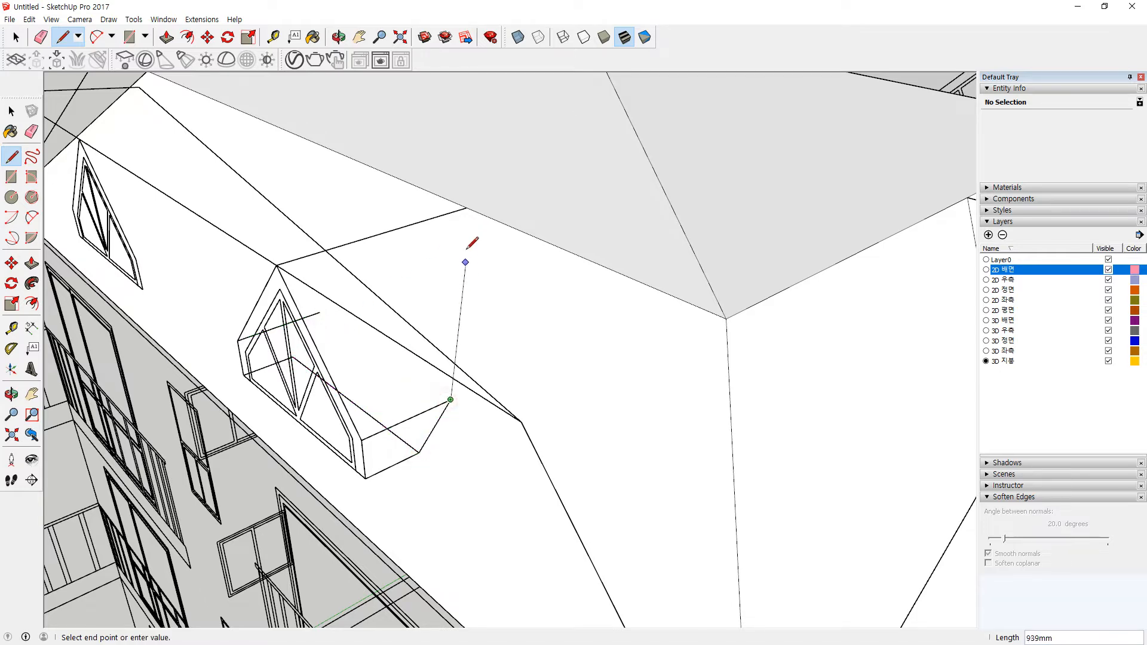
pyautogui.click(466, 208)
pyautogui.click(319, 312)
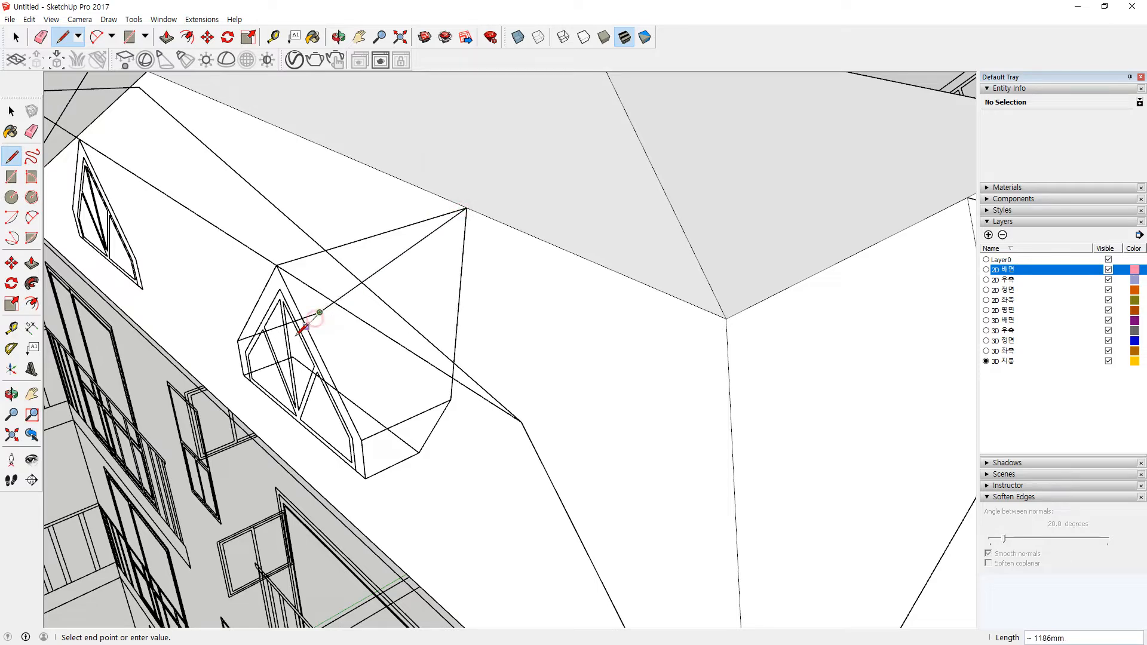
pyautogui.click(293, 357)
# Delete the lower roof slope face surrounding the new dormer outline
pyautogui.moveTo(294, 359)
pyautogui.mouseDown(button='middle')
pyautogui.moveTo(366, 402)
pyautogui.moveTo(489, 325)
pyautogui.moveTo(460, 307)
pyautogui.moveTo(491, 320)
pyautogui.moveTo(239, 328)
pyautogui.moveTo(434, 386)
pyautogui.moveTo(359, 445)
pyautogui.mouseUp(button='middle')
pyautogui.click(653, 522)
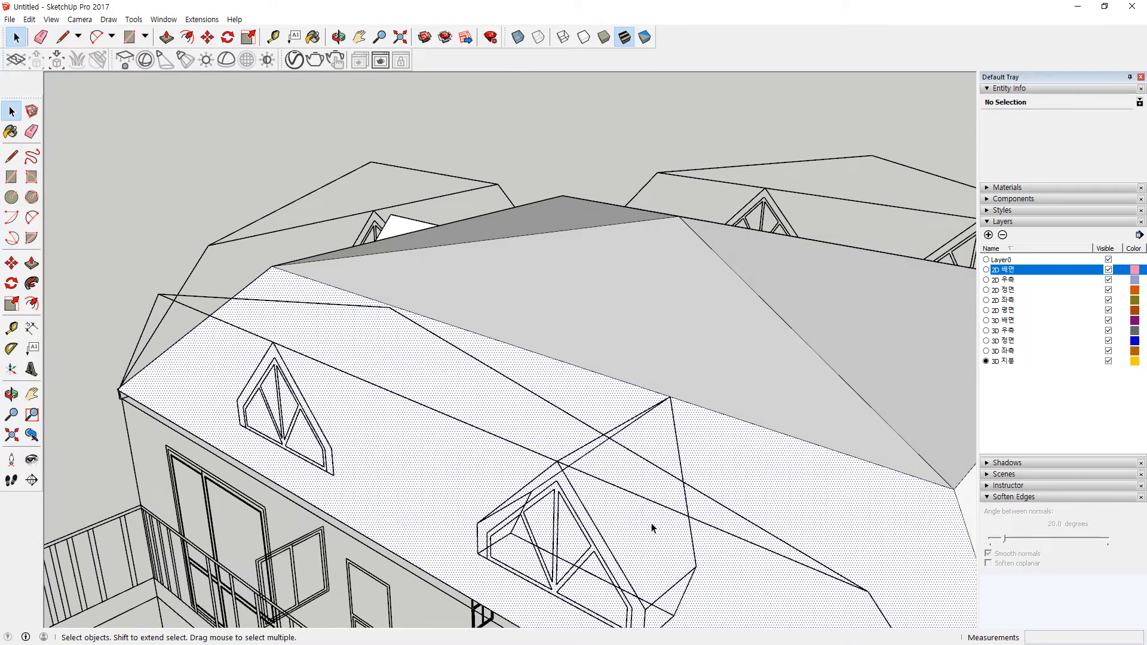
pyautogui.press('Delete')
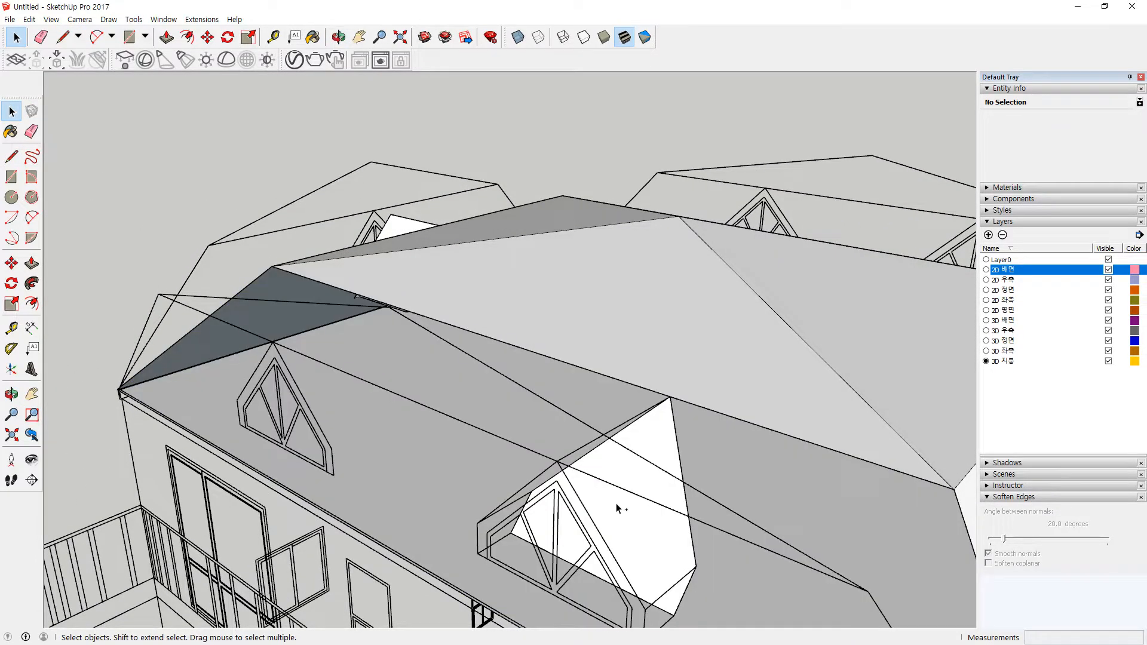
# Undo the roof slope deletion and draw a 1000 mm ridge line from the end dormer window's apex back towards the roof
pyautogui.hotkey('ctrl', 'z')
pyautogui.scroll(3, 277, 369)
pyautogui.press('l')
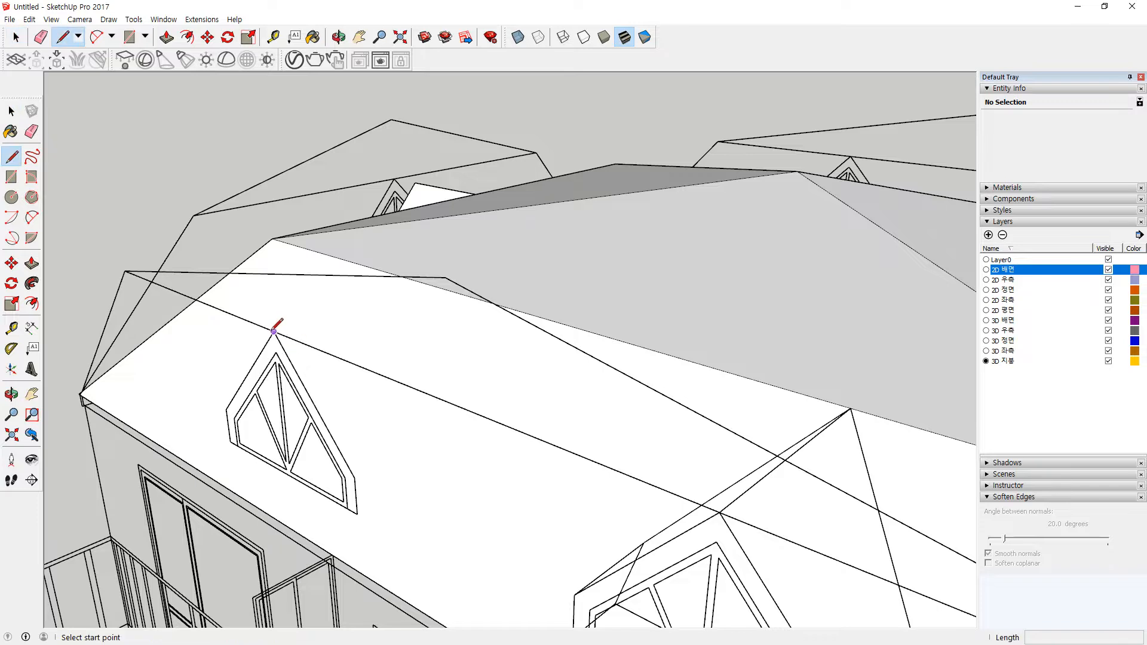
pyautogui.click(274, 330)
pyautogui.write('1000')
pyautogui.press('Return')
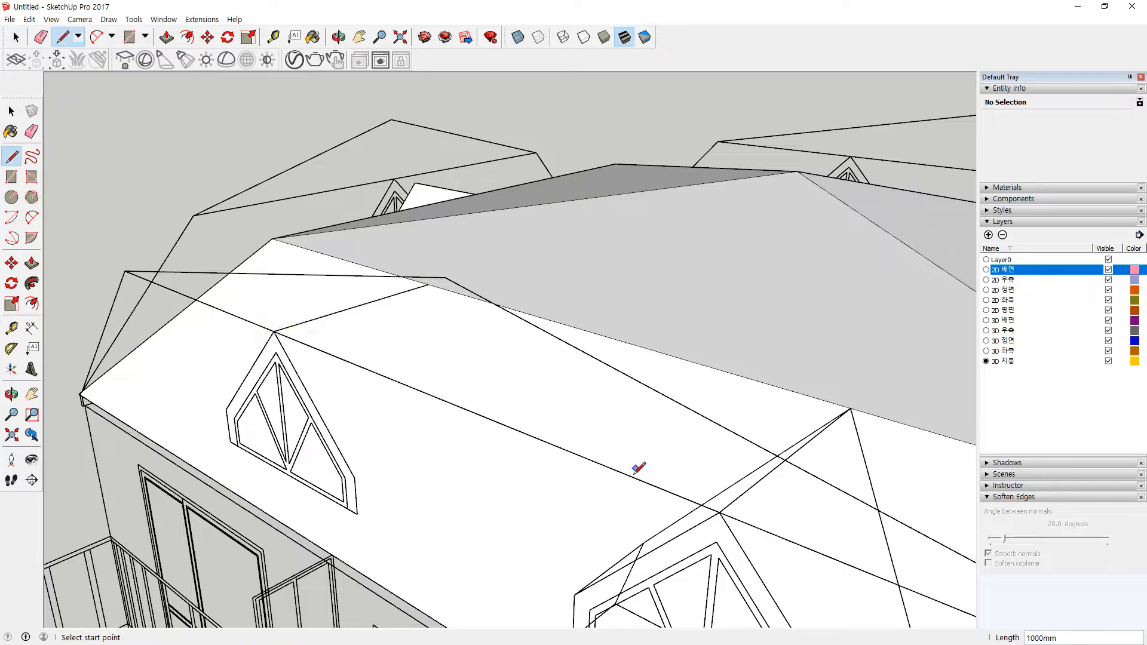
pyautogui.press('space')
pyautogui.moveTo(791, 625); pyautogui.dragTo(730, 461, button='middle')
pyautogui.click(822, 505)
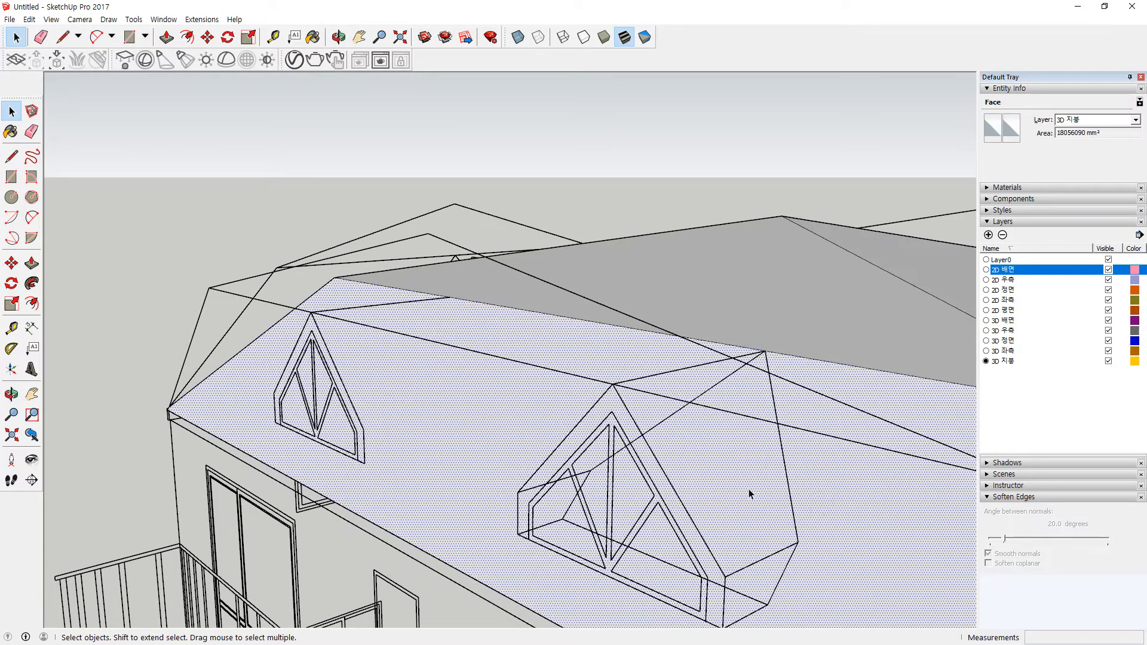
pyautogui.click(747, 490)
pyautogui.press('m')
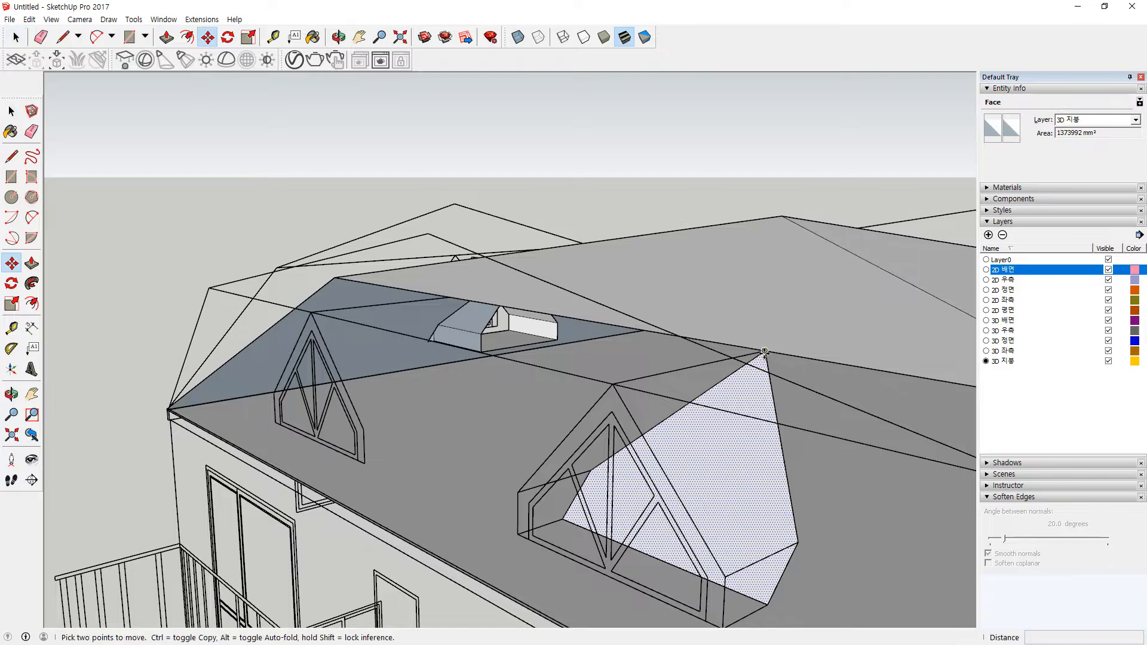
pyautogui.moveTo(707, 454); pyautogui.dragTo(460, 454, button='middle')
pyautogui.tripleClick(453, 491)
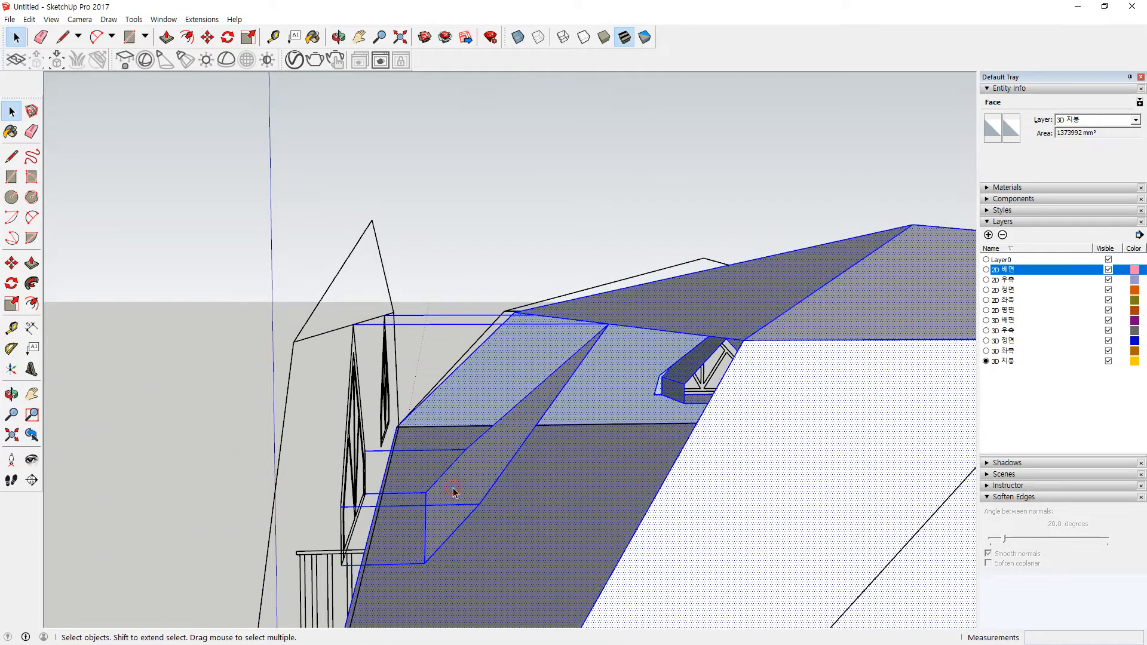
pyautogui.moveTo(442, 494); pyautogui.dragTo(467, 418, button='middle')
pyautogui.click(146, 436)
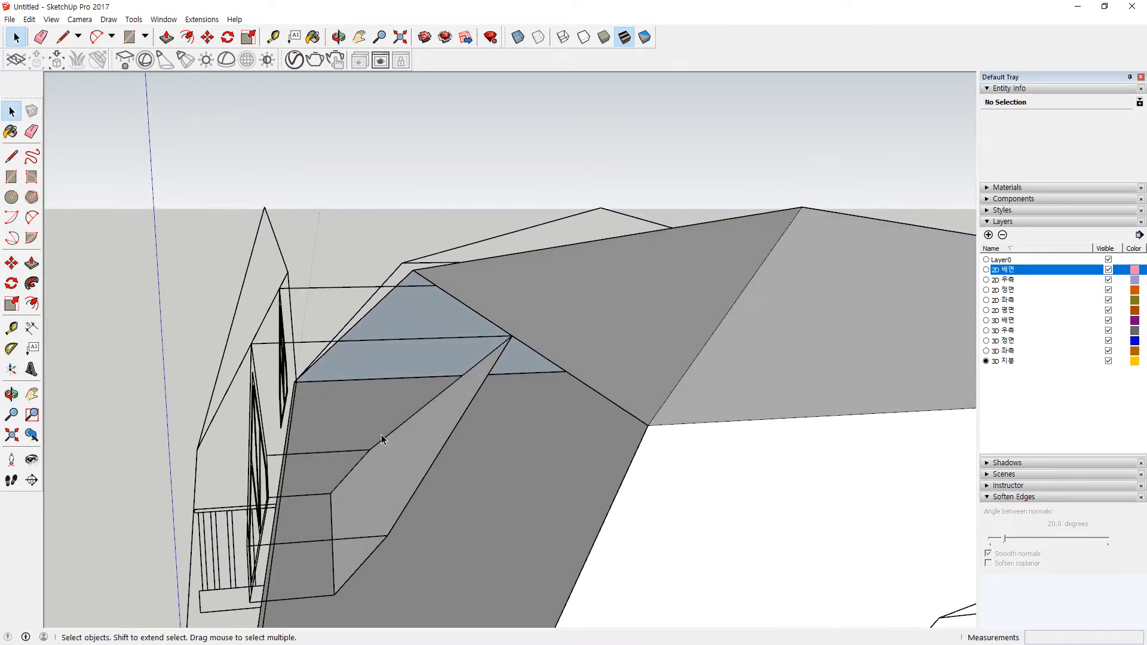
# Copy the finished dormer's opening face and outline edges from its ridge end to the ridge line end of the end dormer
pyautogui.doubleClick(325, 607)
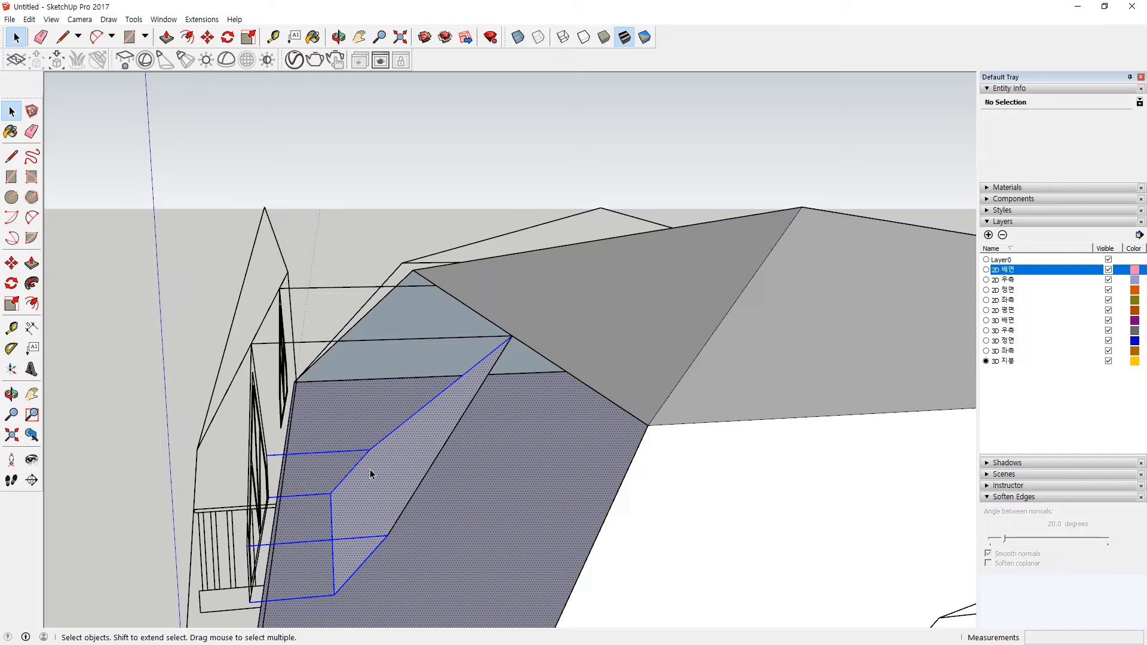
pyautogui.keyDown('shift'); pyautogui.click(508, 512); pyautogui.keyUp('shift')
pyautogui.moveTo(423, 492); pyautogui.dragTo(511, 523, button='middle')
pyautogui.press('k')
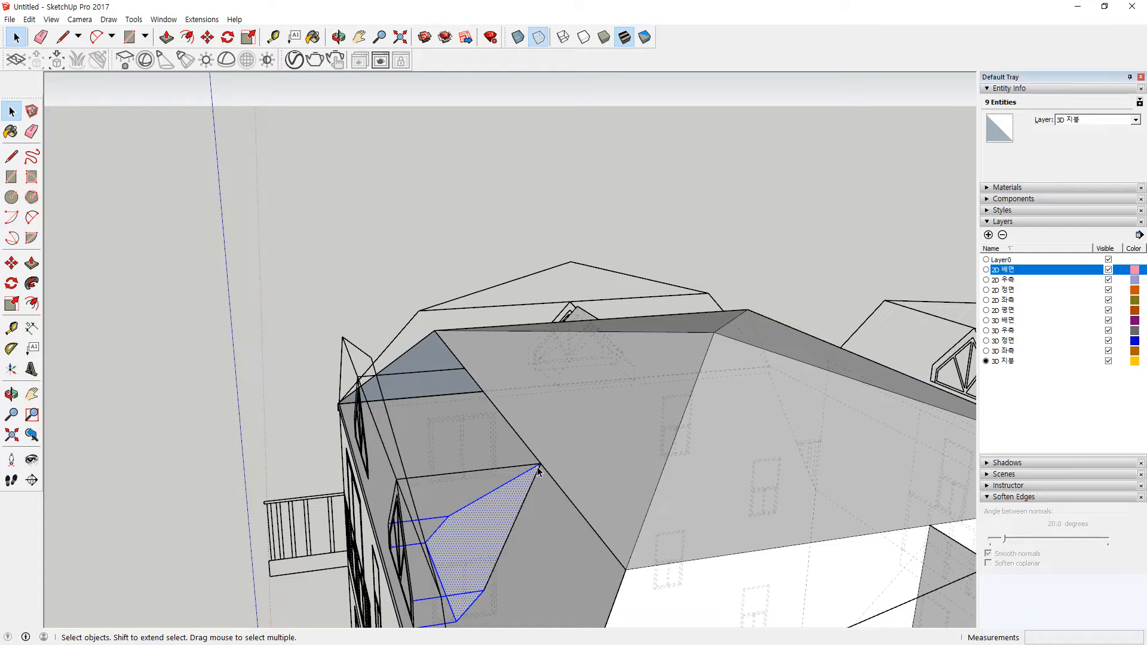
pyautogui.press('k')
pyautogui.press('m')
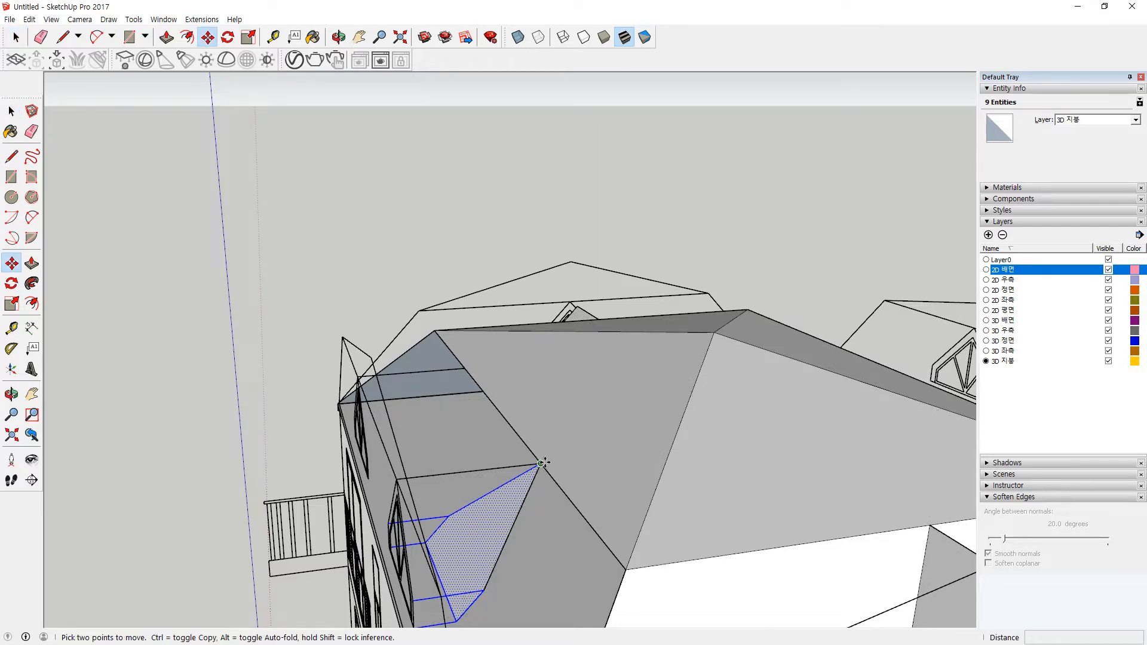
pyautogui.press('ctrl')
pyautogui.click(542, 463)
pyautogui.click(464, 368)
pyautogui.moveTo(464, 377); pyautogui.dragTo(470, 499, button='middle')
pyautogui.press('space')
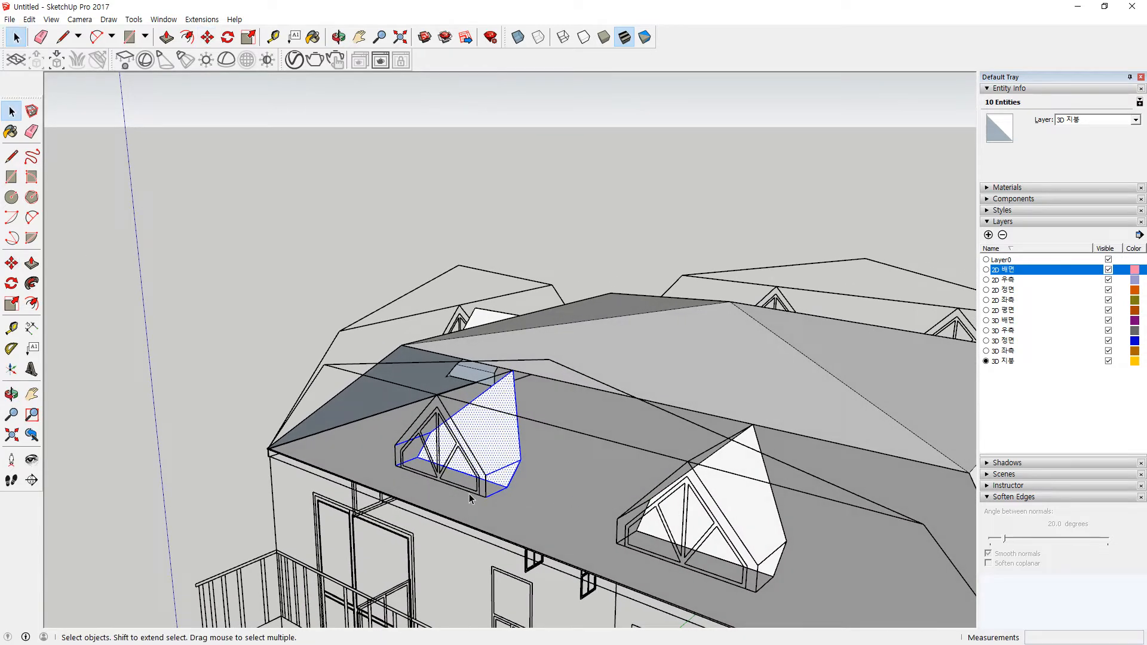
# Draw a line between the near side's lower and upper slope points on the copied dormer outline
pyautogui.scroll(2, 470, 499)
pyautogui.press('l')
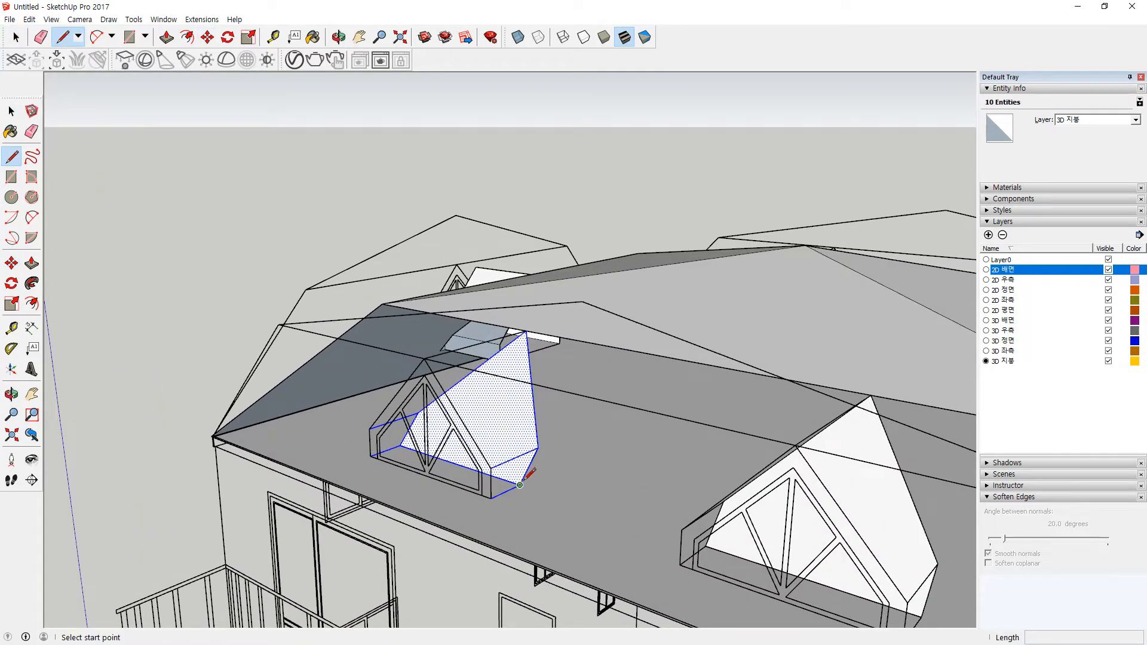
pyautogui.click(520, 484)
pyautogui.click(539, 448)
pyautogui.press('space')
# Delete the roof slope faces inside both dormer outlines
pyautogui.click(509, 412)
pyautogui.press('Delete')
pyautogui.click(861, 509)
pyautogui.press('Delete')
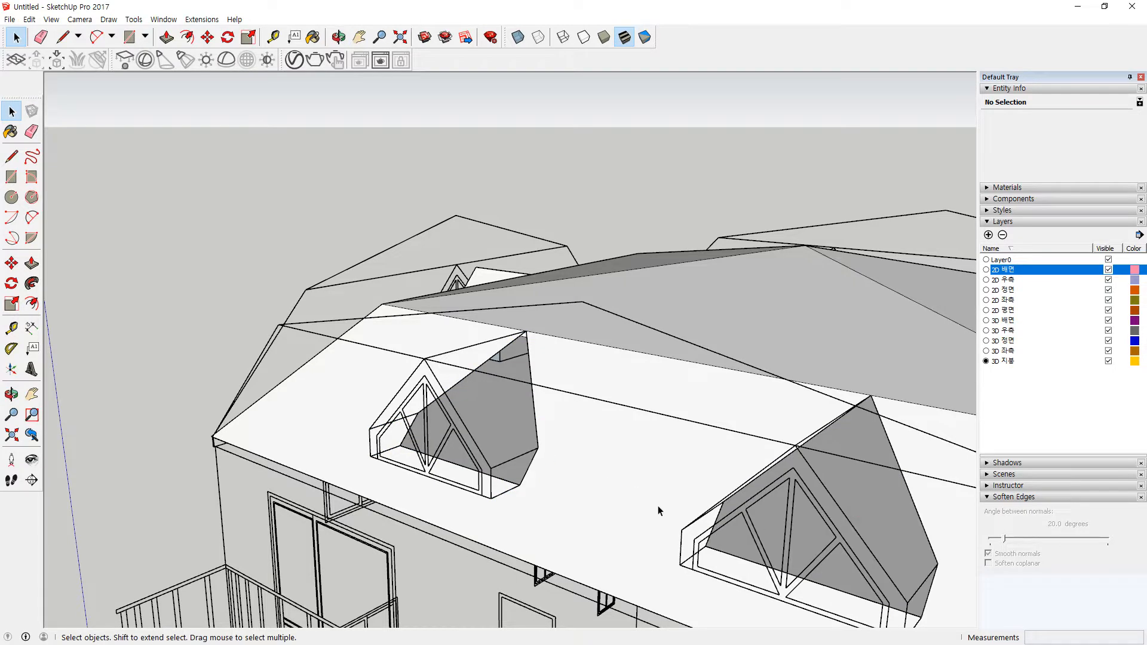
# Trace the end dormer window's outer outline over its side corners and apex to fill the dormer's side and roof faces
pyautogui.scroll(3, 418, 469)
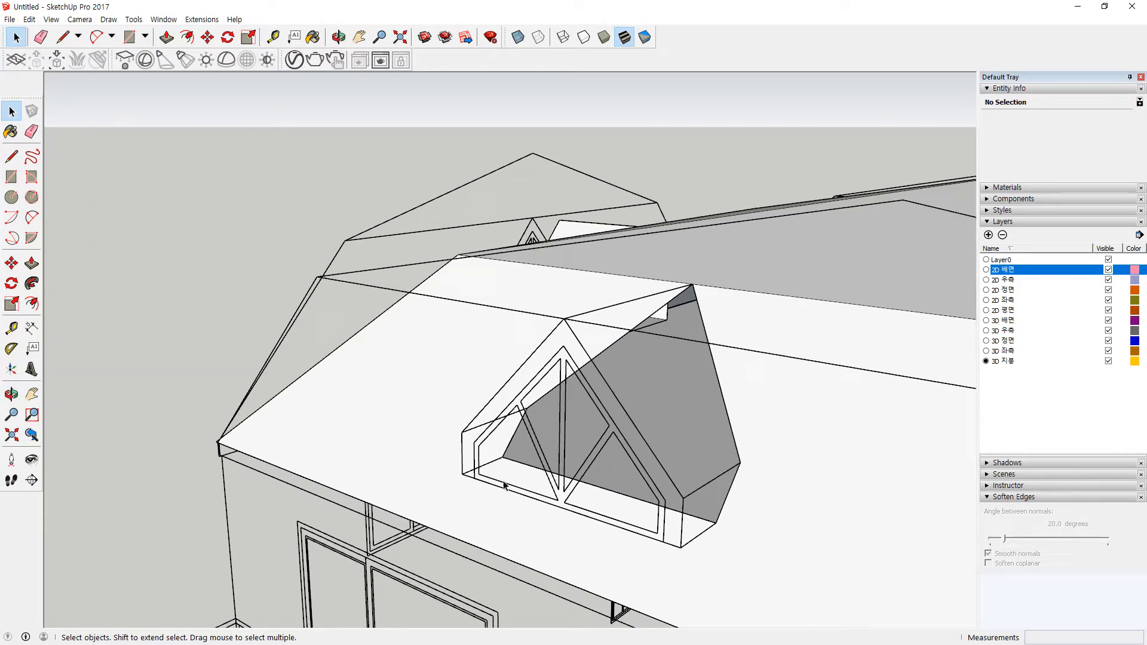
pyautogui.press('l')
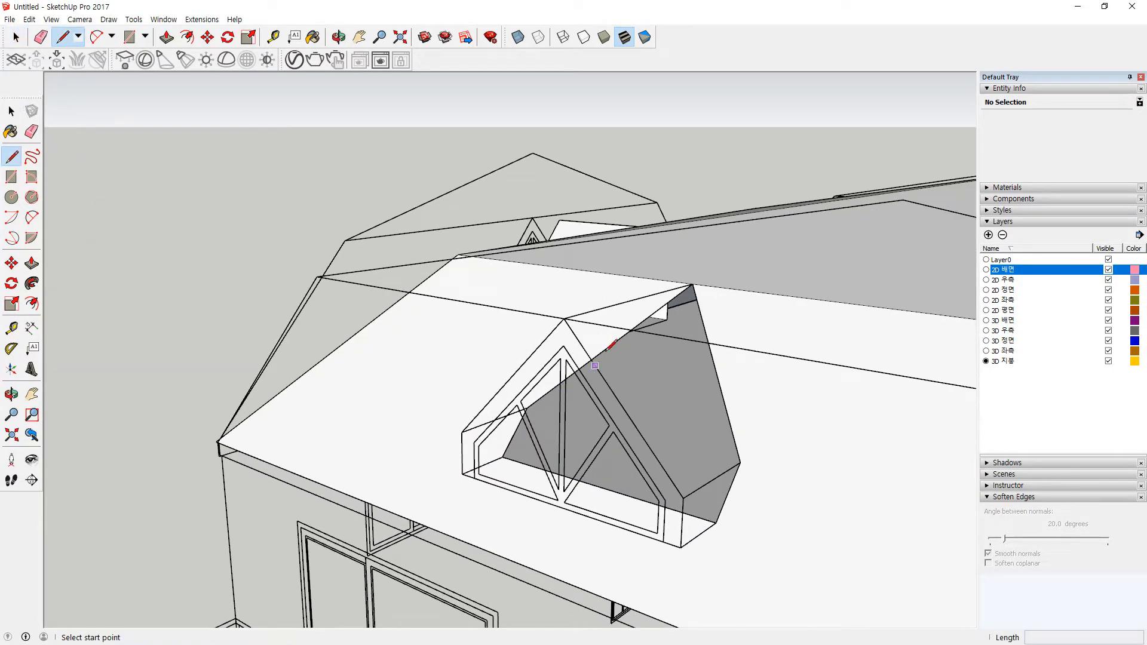
pyautogui.click(462, 474)
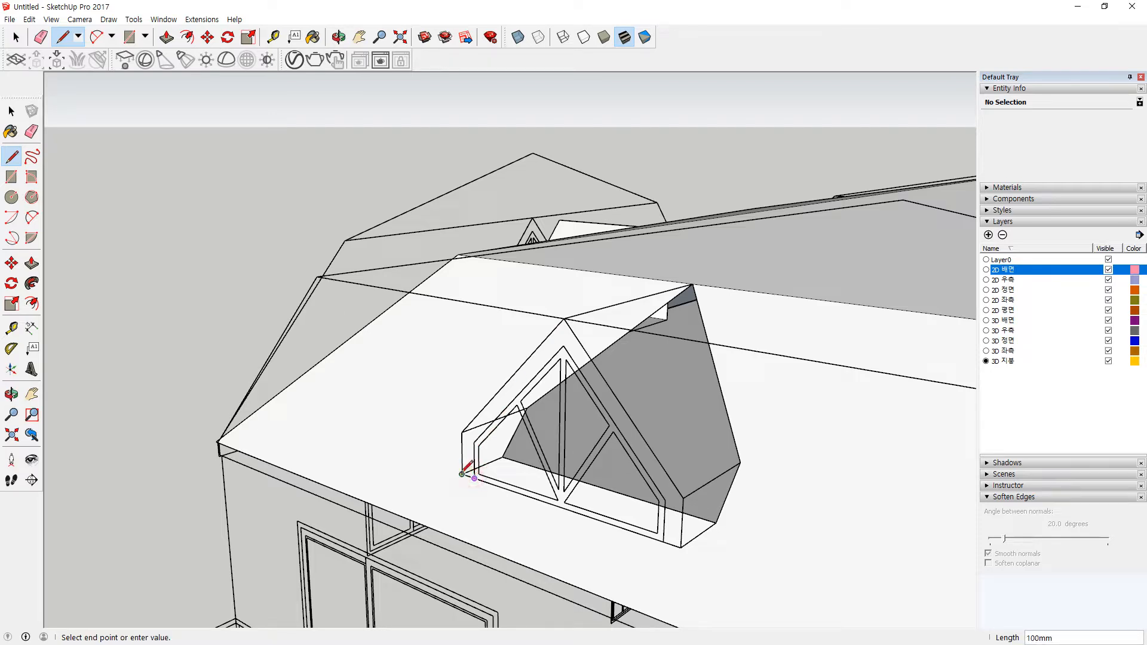
pyautogui.click(462, 432)
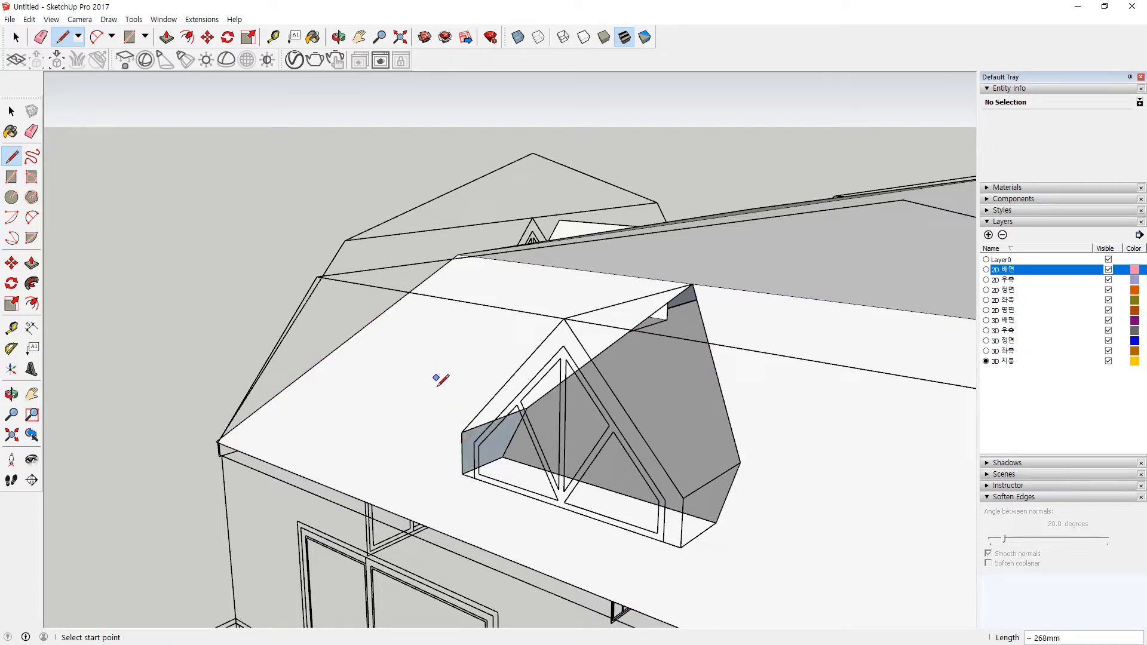
pyautogui.click(462, 432)
pyautogui.click(564, 319)
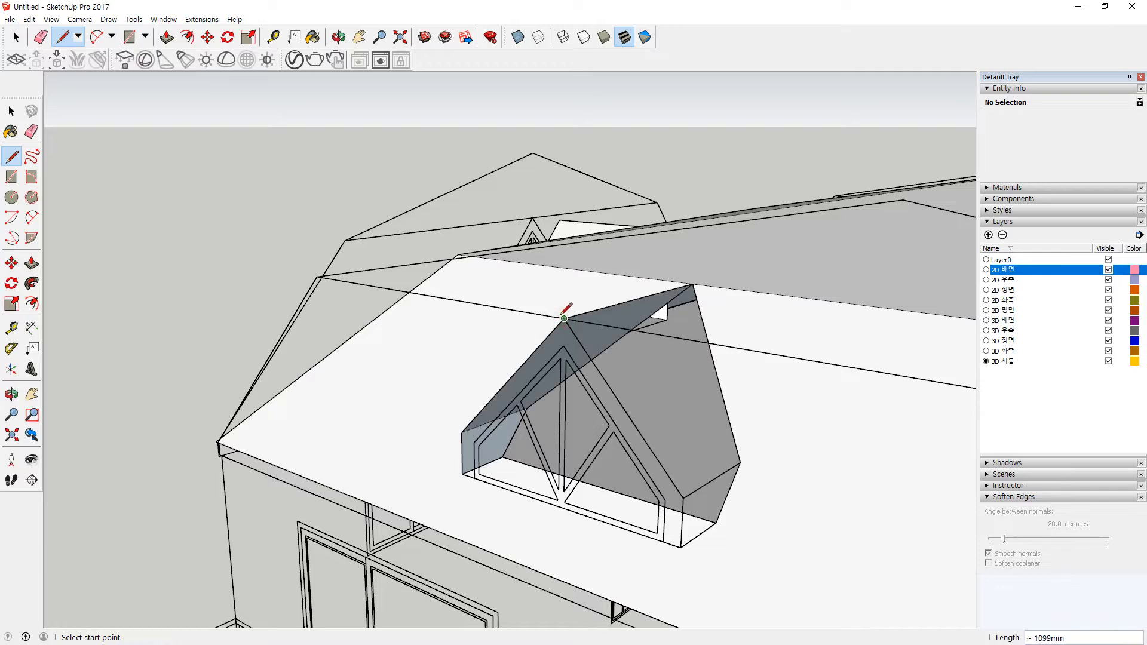
pyautogui.click(564, 318)
pyautogui.click(684, 495)
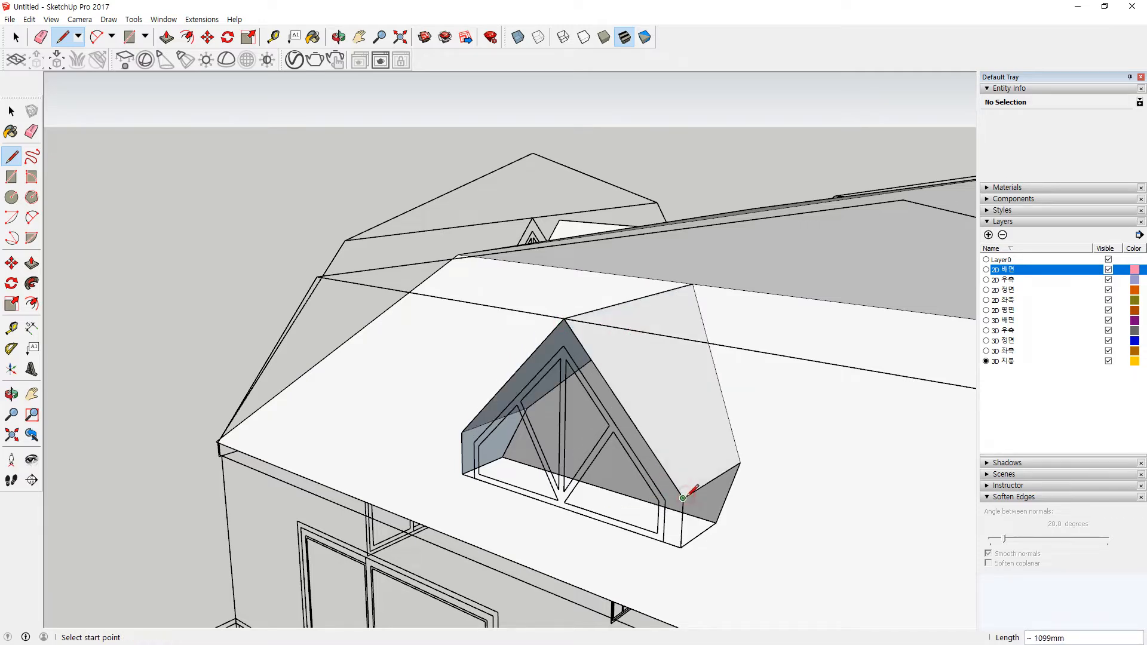
pyautogui.click(683, 497)
pyautogui.click(680, 546)
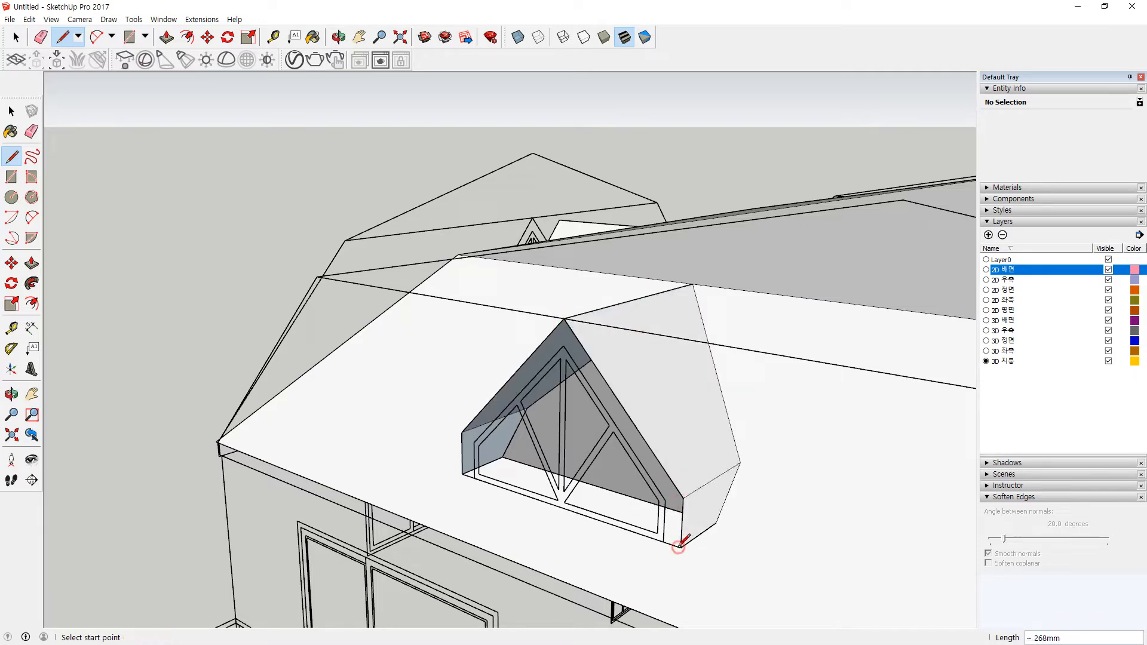
# Trace the end dormer window's inner outline to form a front frame face around the opening
pyautogui.click(663, 541)
pyautogui.click(665, 499)
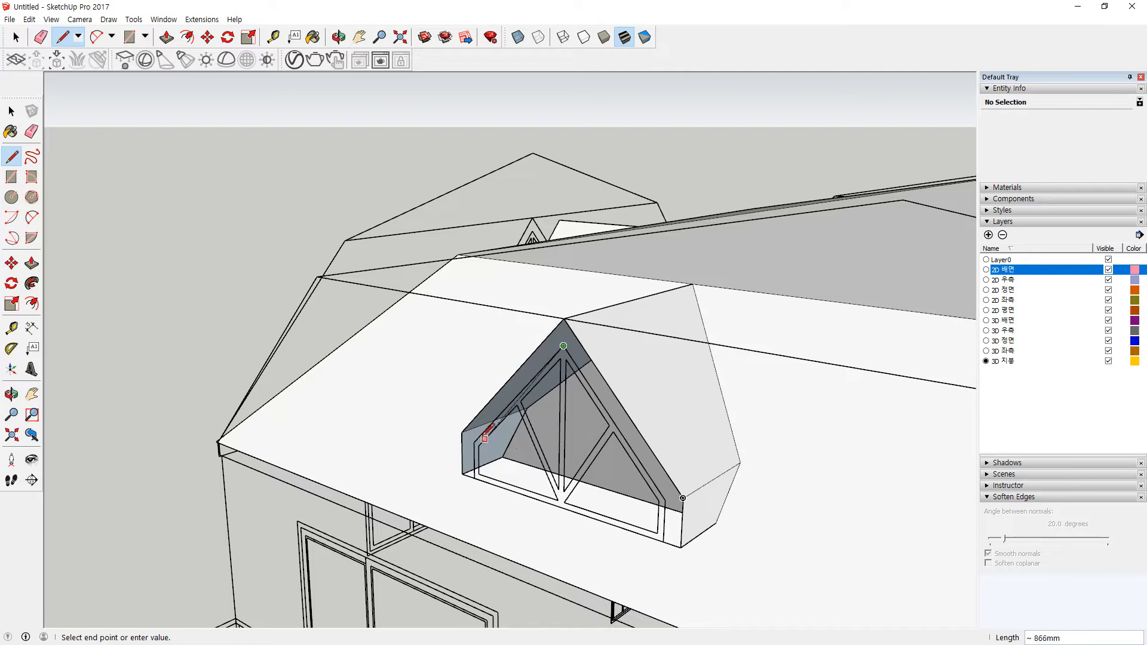
pyautogui.click(473, 442)
pyautogui.click(474, 478)
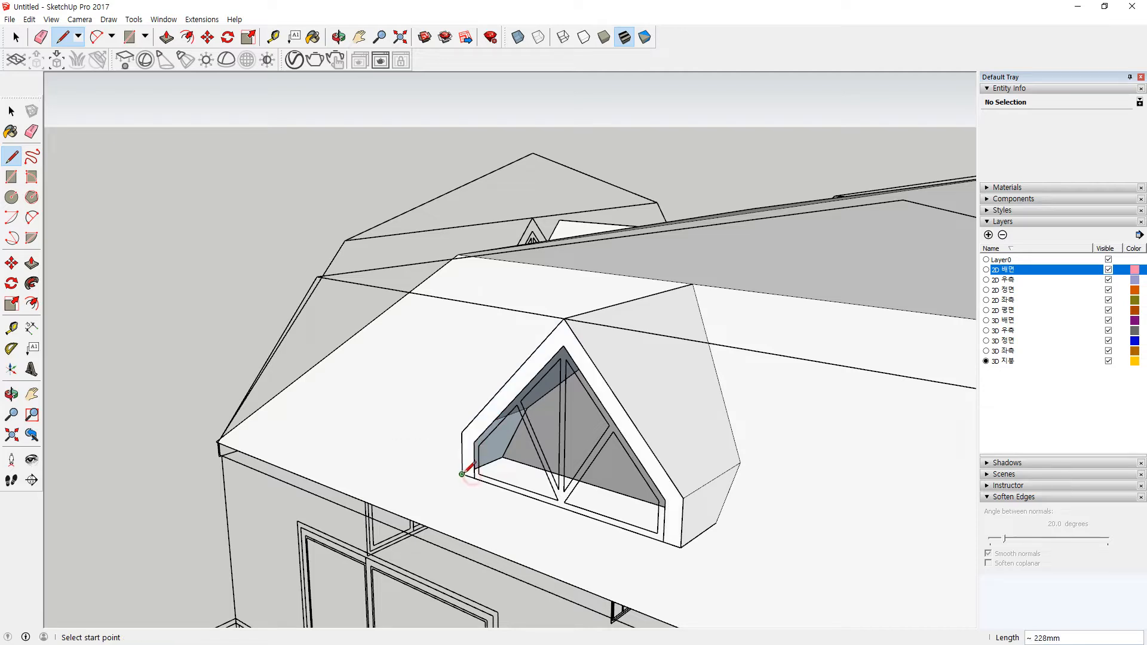
# Move the end dormer's front frame face back along the dormer's depth, behind the window drawing
pyautogui.press('space')
pyautogui.click(645, 460)
pyautogui.press('m')
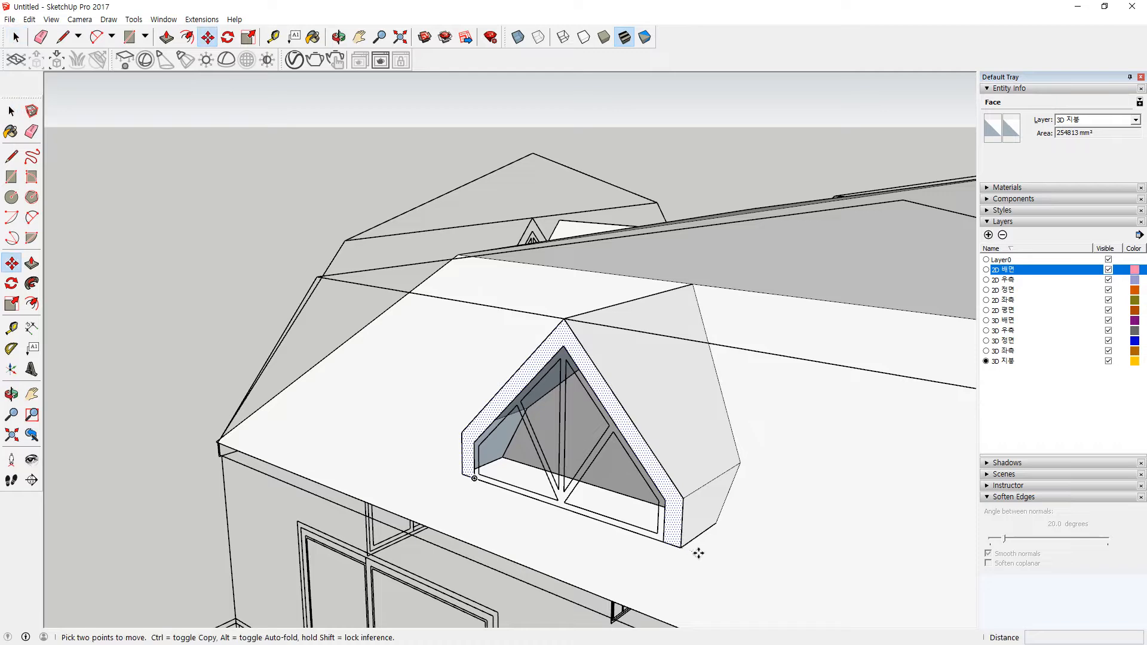
pyautogui.click(680, 547)
pyautogui.click(691, 525)
pyautogui.moveTo(691, 525); pyautogui.dragTo(734, 530, button='middle')
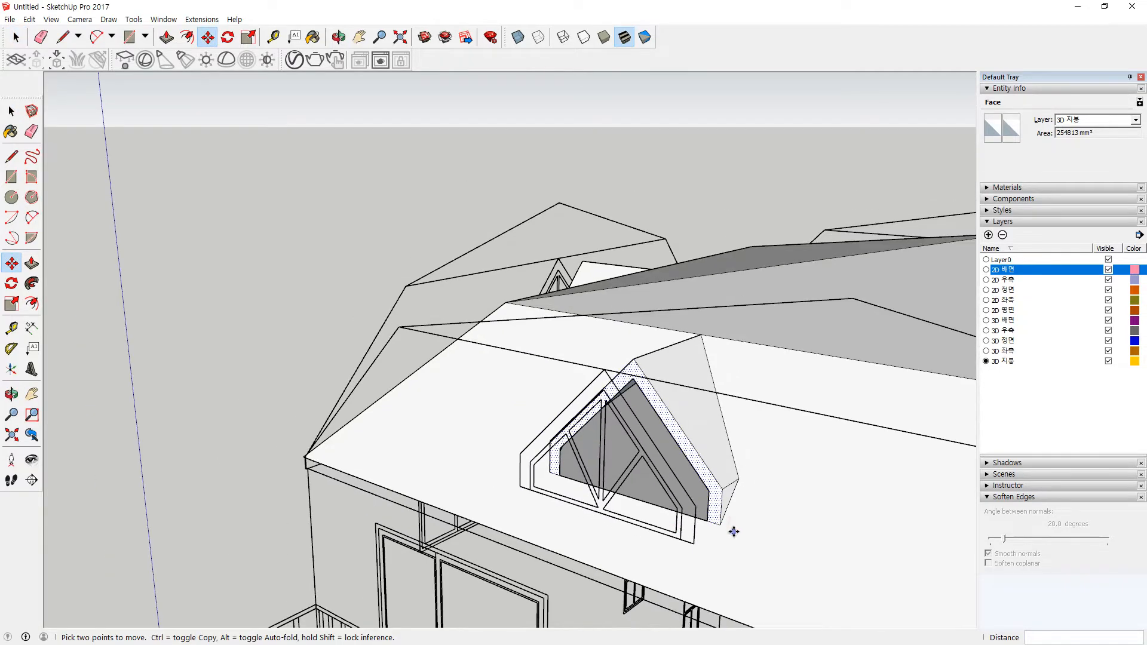
pyautogui.press('space')
# Draw a line across the bottom of the end dormer's opening to close it with a face
pyautogui.scroll(5, 695, 532)
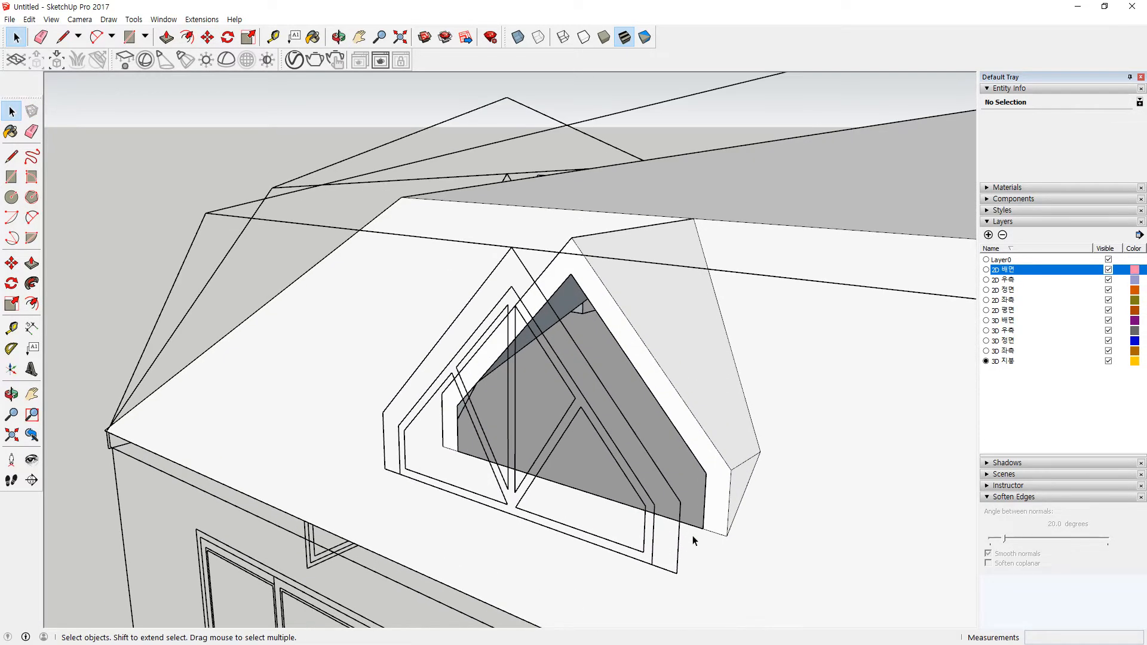
pyautogui.press('l')
pyautogui.click(704, 529)
pyautogui.click(457, 445)
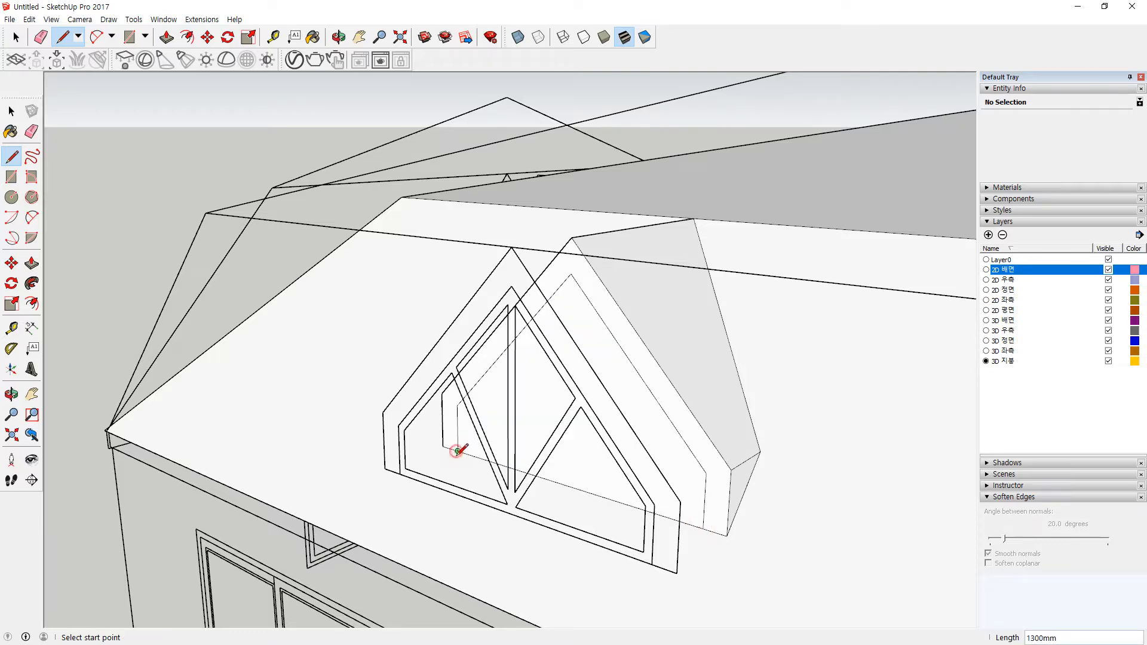
# Push the end dormer's opening face 1000 mm inward to hollow out the dormer
pyautogui.press('space')
pyautogui.click(595, 461)
pyautogui.press('p')
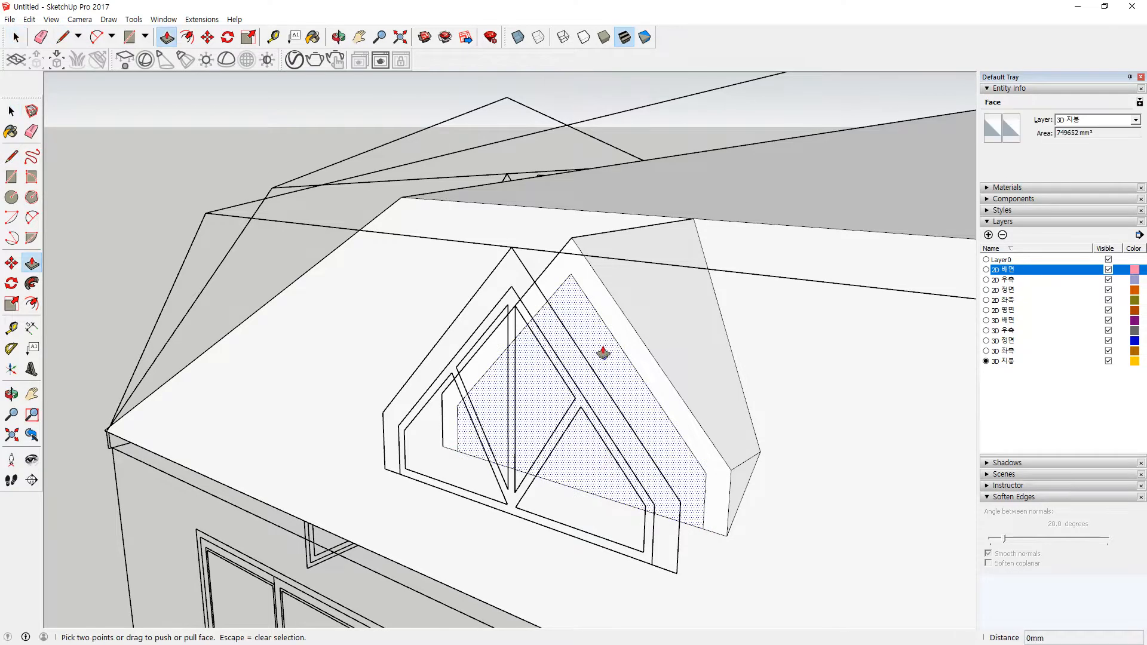
pyautogui.click(591, 328)
pyautogui.write('1000')
pyautogui.press('Return')
pyautogui.press('space')
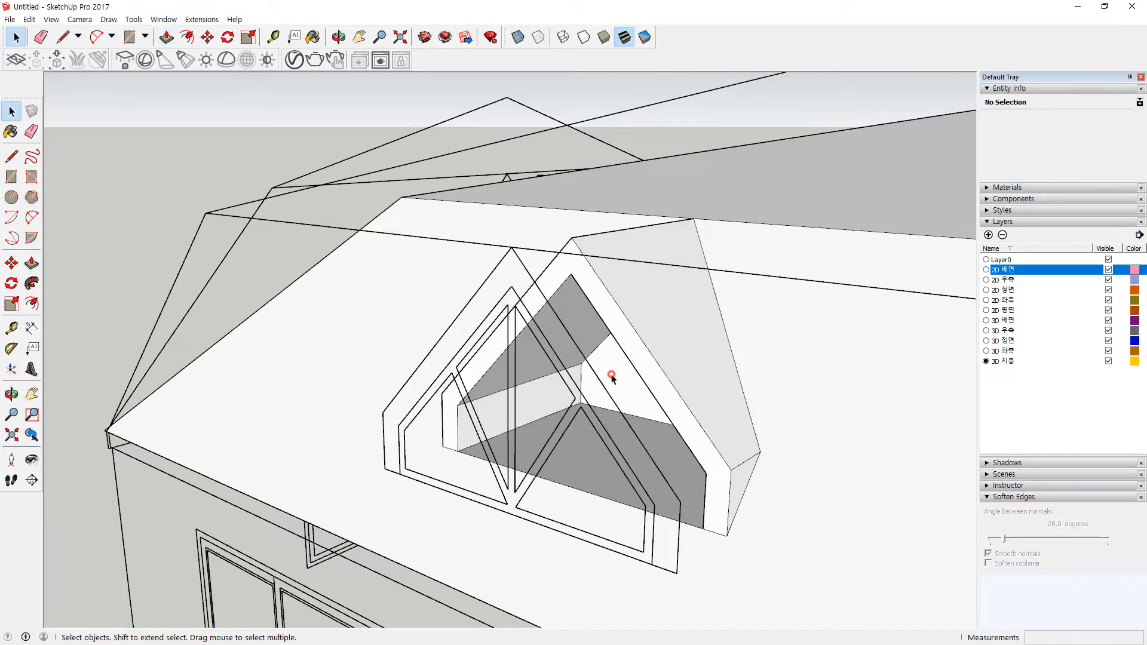
# Trace the neighbouring dormer window's outer outline over its side corners and apex to fill the dormer's side and roof faces
pyautogui.scroll(-5, 626, 450)
pyautogui.moveTo(630, 458); pyautogui.dragTo(507, 389, button='middle')
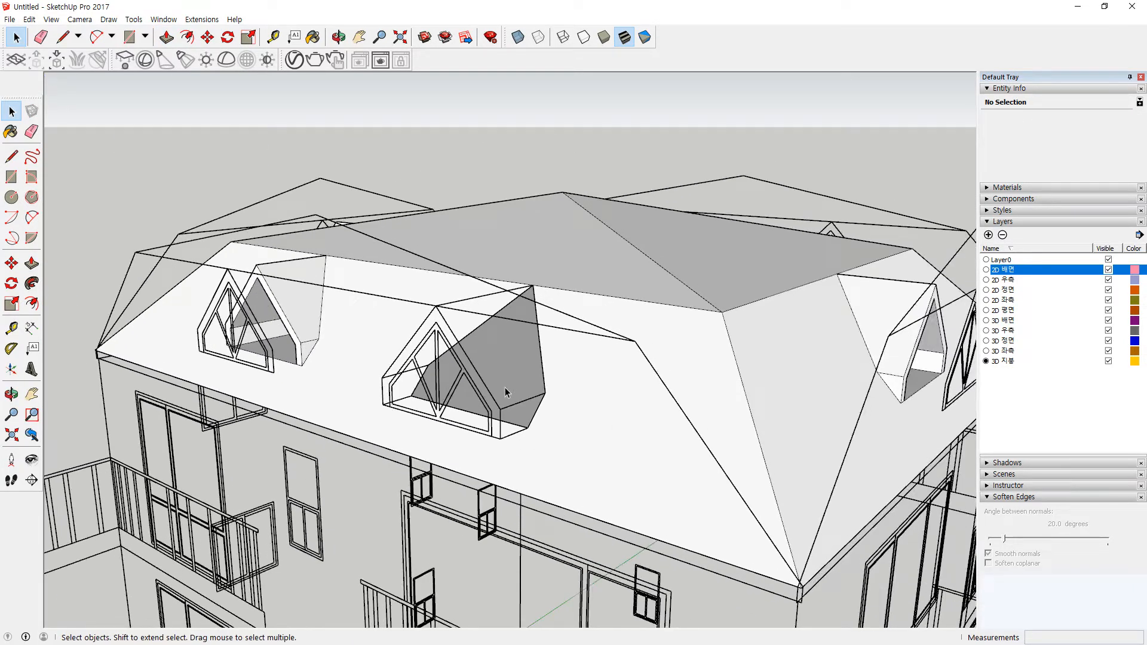
pyautogui.scroll(3, 509, 398)
pyautogui.moveTo(530, 445); pyautogui.dragTo(561, 460, button='middle')
pyautogui.press('l')
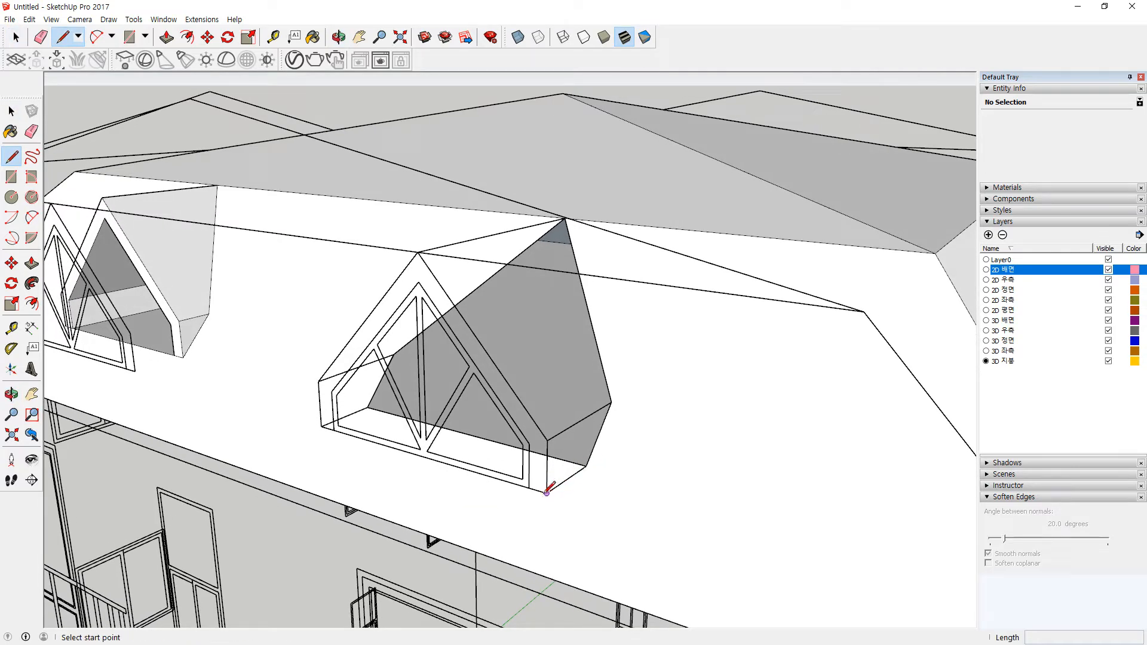
pyautogui.click(547, 493)
pyautogui.click(547, 439)
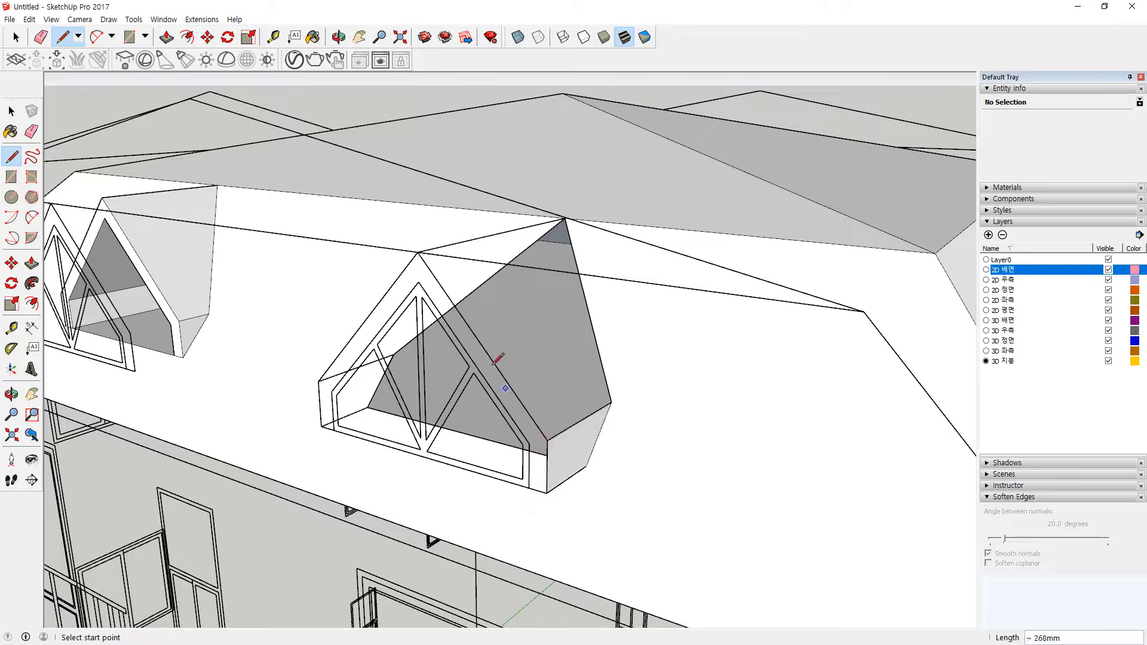
pyautogui.click(546, 439)
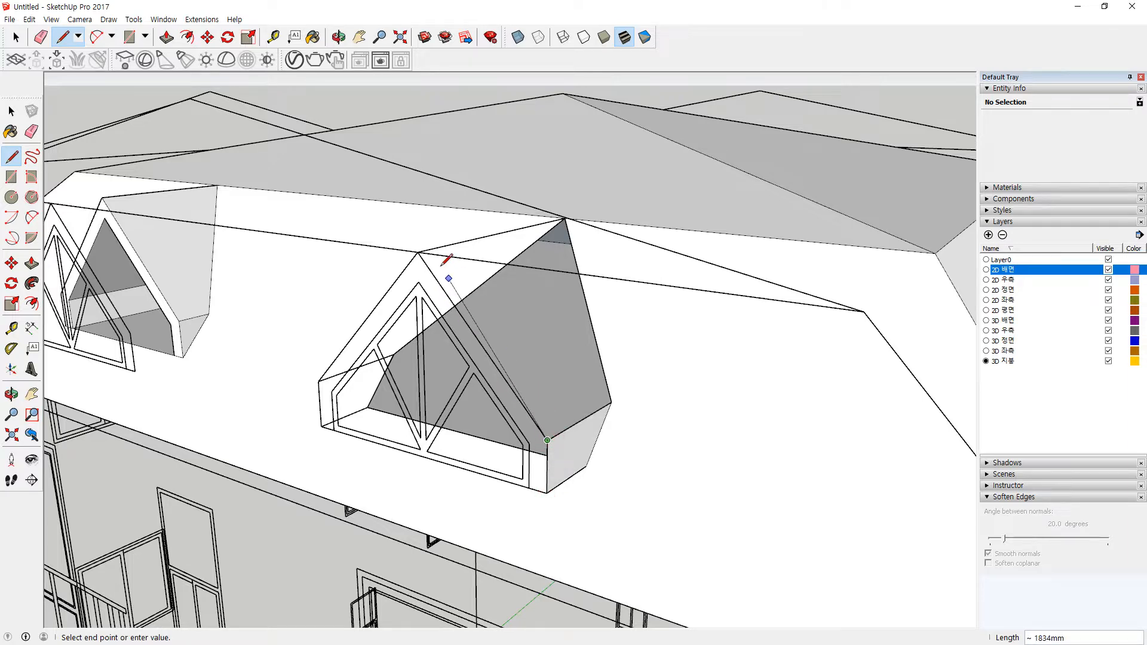
pyautogui.click(417, 253)
pyautogui.click(417, 253)
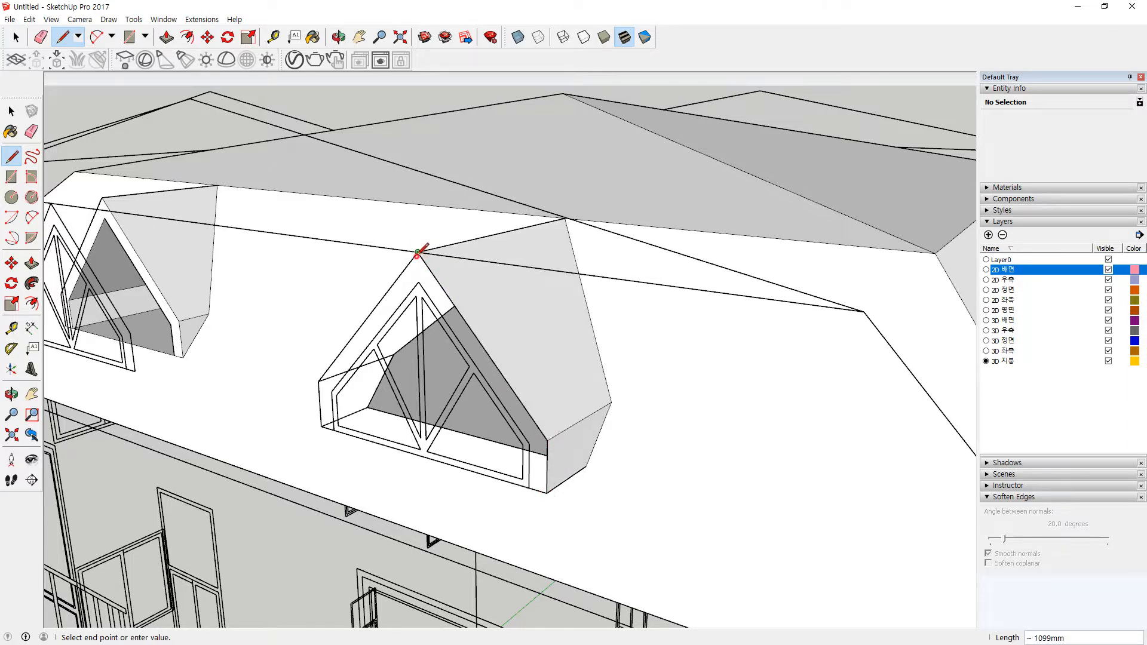
pyautogui.click(319, 380)
pyautogui.click(318, 381)
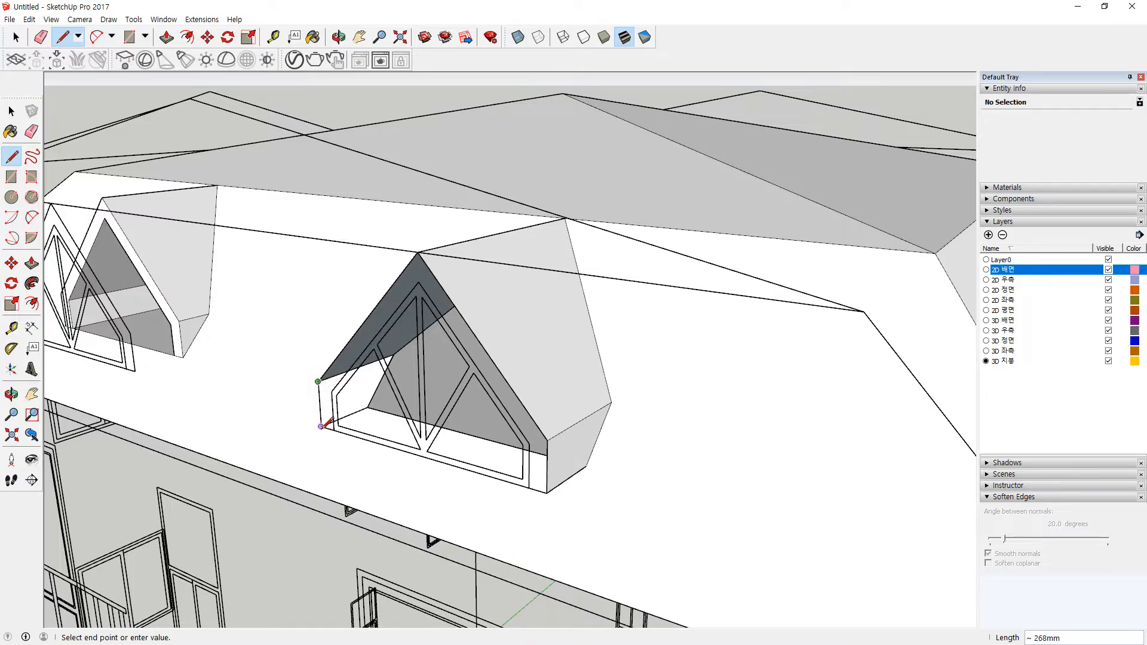
pyautogui.click(321, 426)
# Trace the neighbouring dormer window's inner outline to form its front frame face around the opening
pyautogui.click(321, 426)
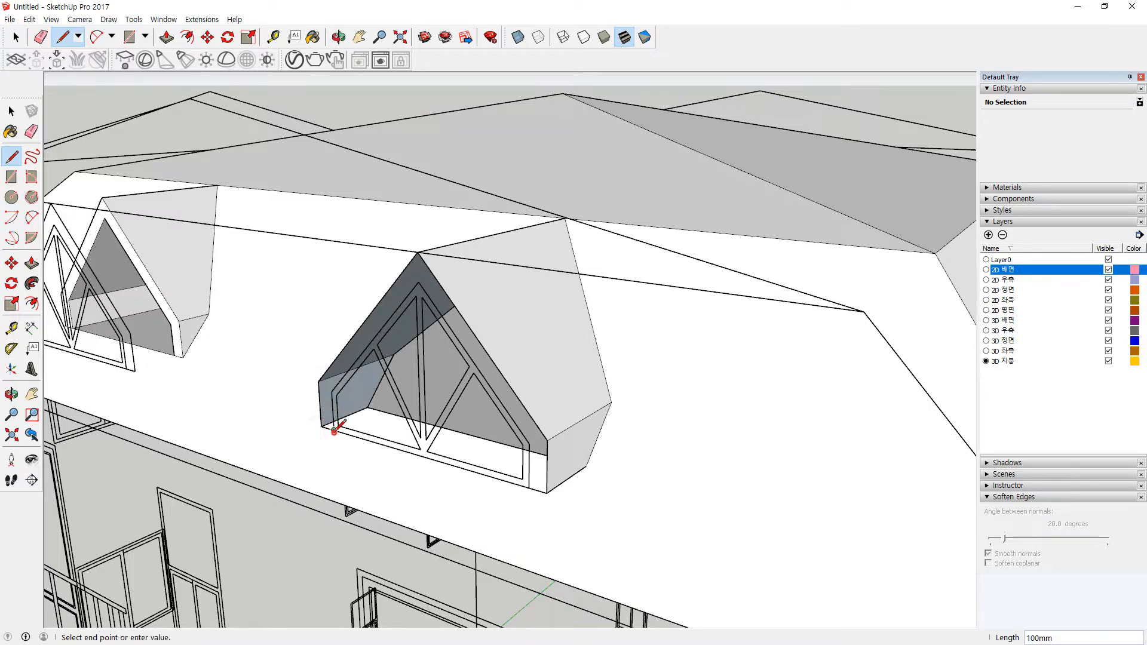
pyautogui.click(331, 391)
pyautogui.click(529, 443)
pyautogui.click(529, 488)
pyautogui.click(547, 493)
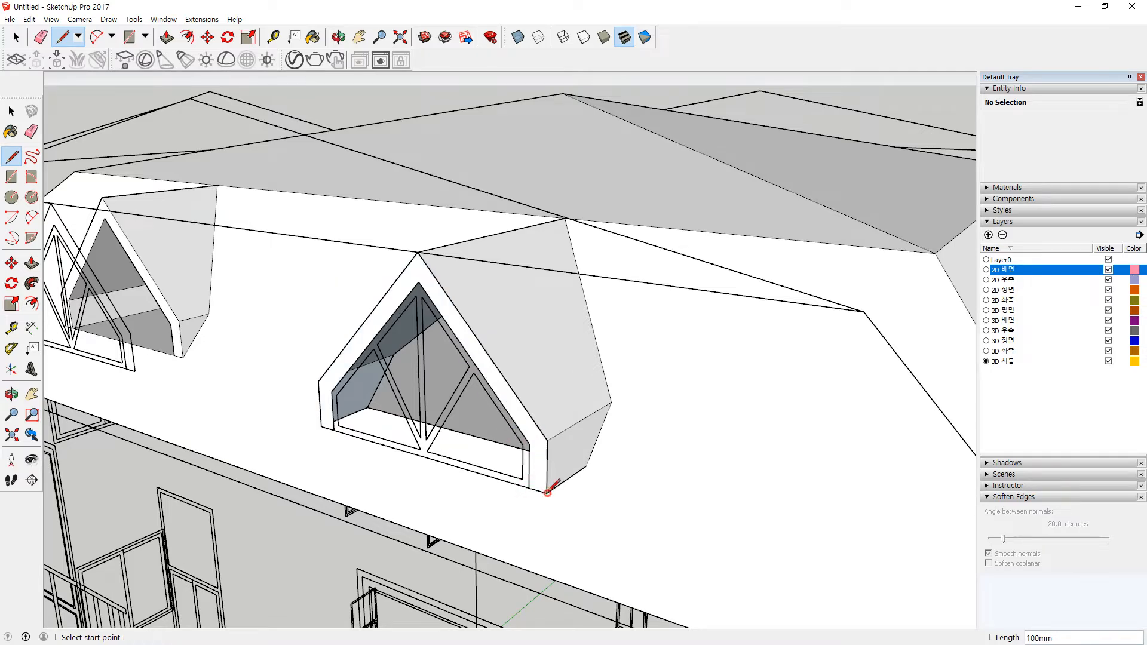
# Move the dormer's front frame face straight back toward the roof slope and close the bottom of its opening with a line
pyautogui.press('space')
pyautogui.click(544, 472)
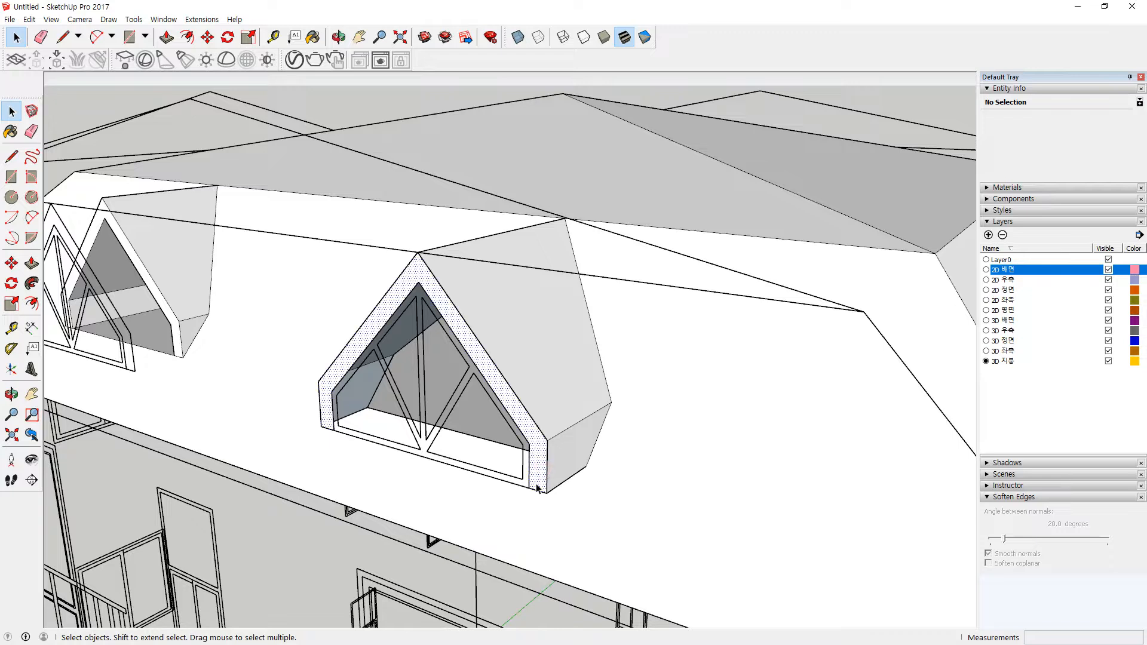
pyautogui.press('m')
pyautogui.click(546, 491)
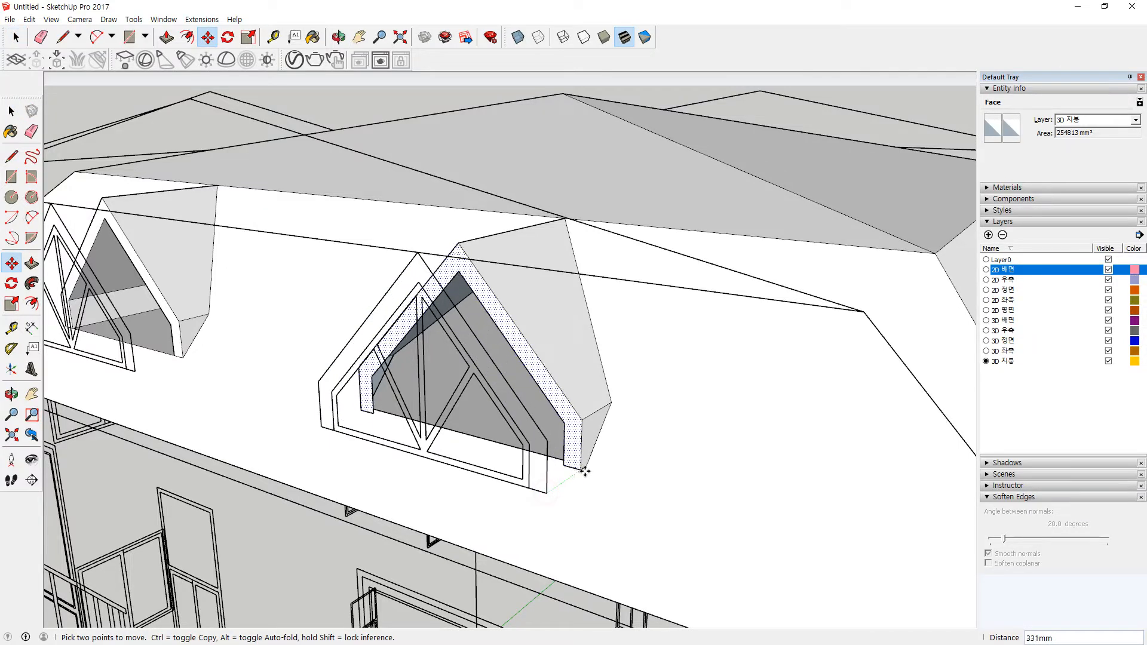
pyautogui.press('l')
pyautogui.click(568, 461)
pyautogui.click(380, 410)
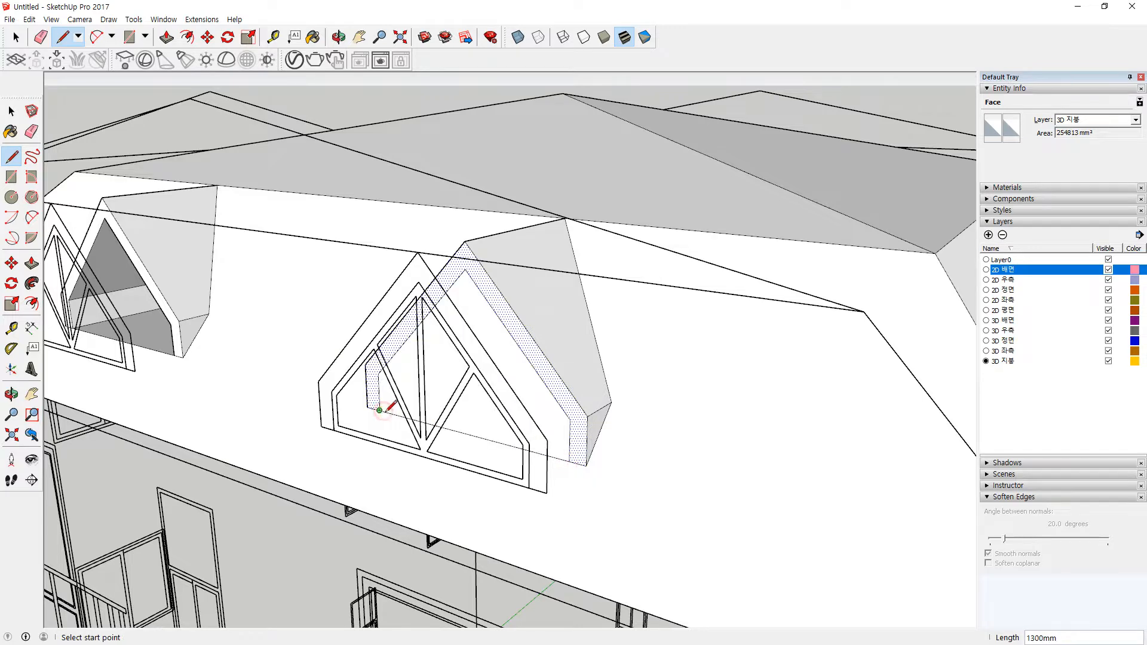
# Push the dormer's opening face inward to the rear end of its ridge and delete the leftover back face
pyautogui.press('space')
pyautogui.click(504, 374)
pyautogui.press('p')
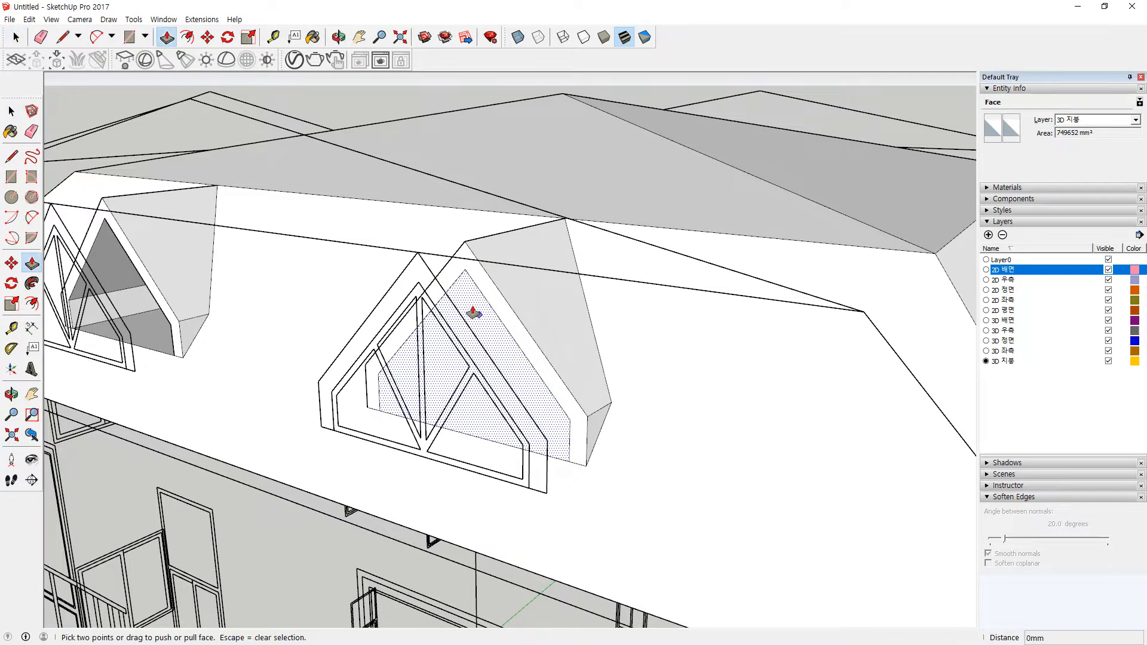
pyautogui.click(473, 307)
pyautogui.click(564, 221)
pyautogui.press('space')
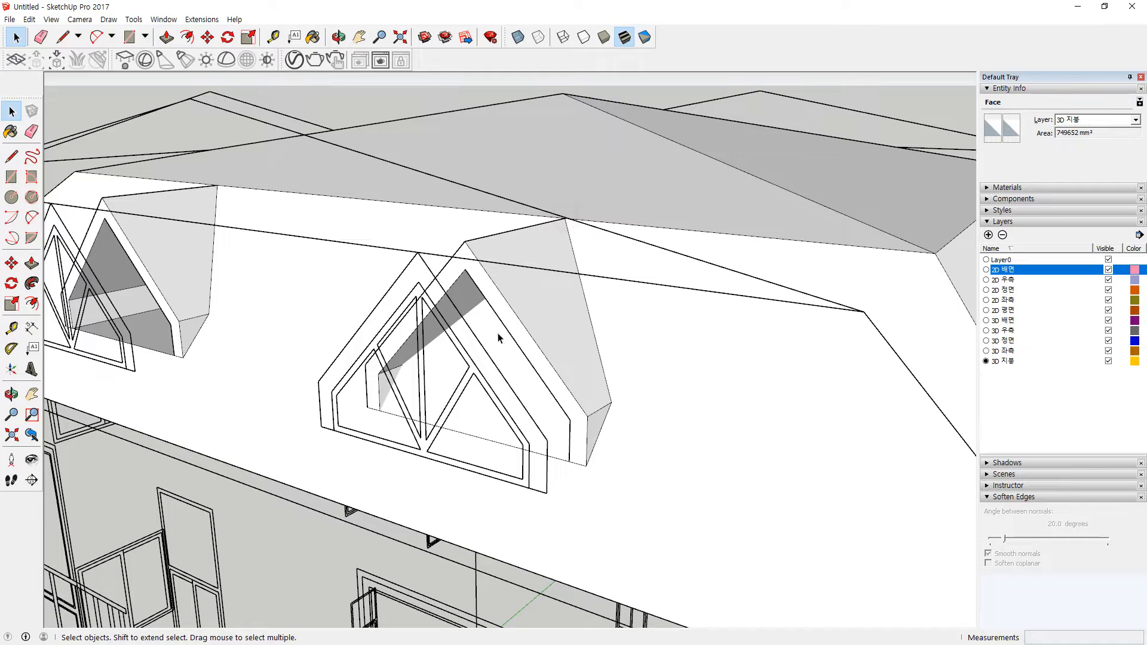
pyautogui.click(487, 345)
pyautogui.click(500, 358)
pyautogui.press('Delete')
# Draw a ridge line about 1860 mm long from the apex of the window nearest the next slope's corner straight back to the roof
pyautogui.scroll(-3, 511, 419)
pyautogui.moveTo(561, 438); pyautogui.dragTo(251, 407, button='middle')
pyautogui.scroll(-2, 657, 465)
pyautogui.moveTo(717, 469)
pyautogui.mouseDown(button='middle')
pyautogui.moveTo(238, 468)
pyautogui.moveTo(379, 481)
pyautogui.moveTo(320, 500)
pyautogui.moveTo(248, 422)
pyautogui.moveTo(498, 405)
pyautogui.moveTo(418, 376)
pyautogui.moveTo(420, 405)
pyautogui.mouseUp(button='middle')
pyautogui.scroll(5, 450, 410)
pyautogui.scroll(-1, 535, 445)
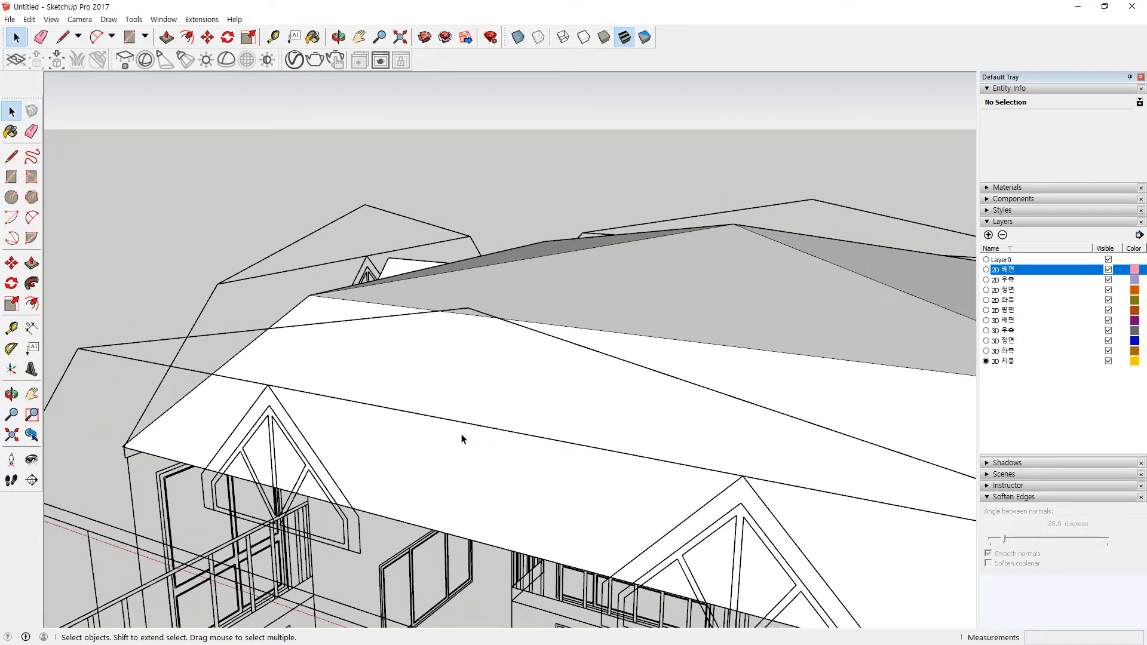
pyautogui.press('l')
pyautogui.click(268, 384)
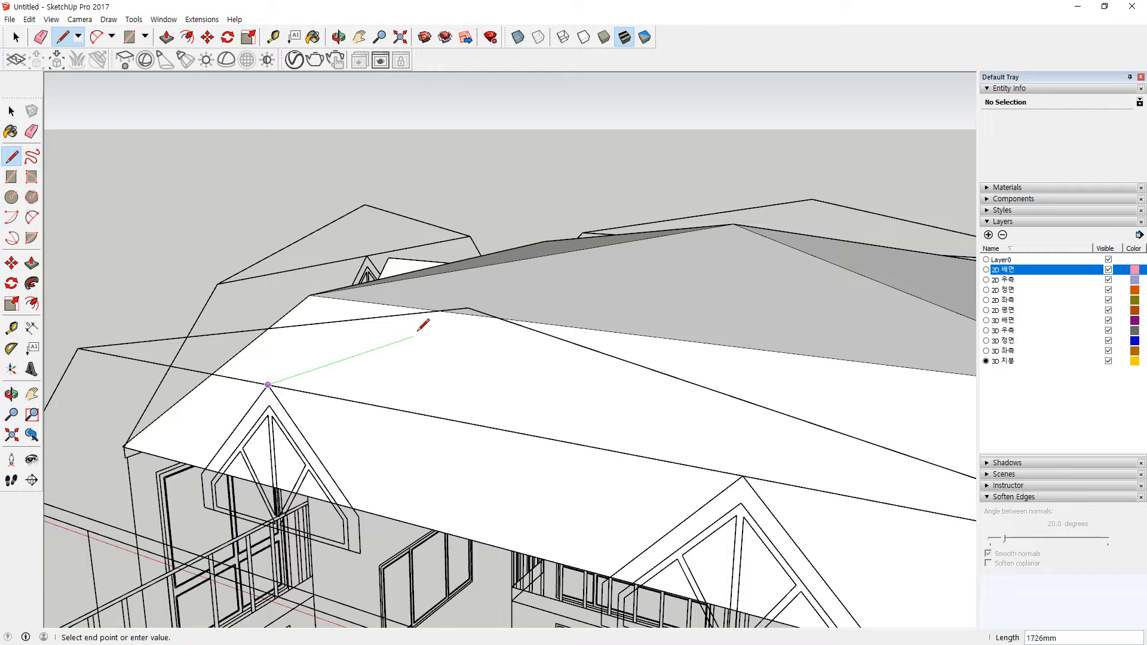
pyautogui.click(476, 315)
pyautogui.press('Escape')
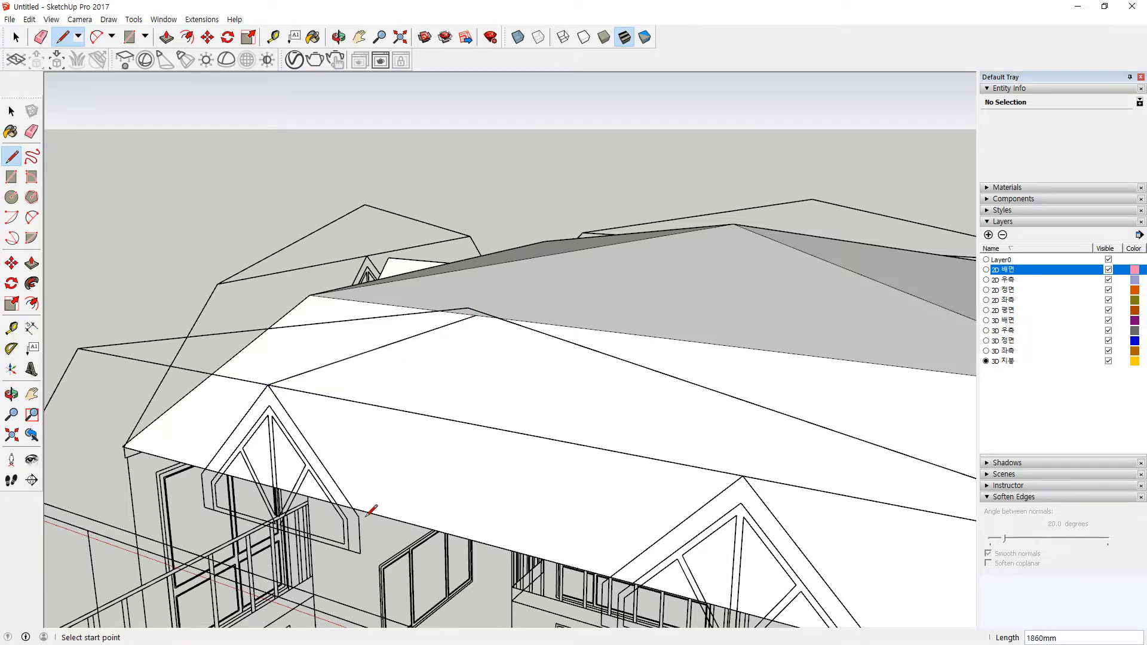
# Draw lines from the upper and lower side corners of the same window outline straight back along the green axis
pyautogui.click(358, 515)
pyautogui.click(505, 433)
pyautogui.press('Escape')
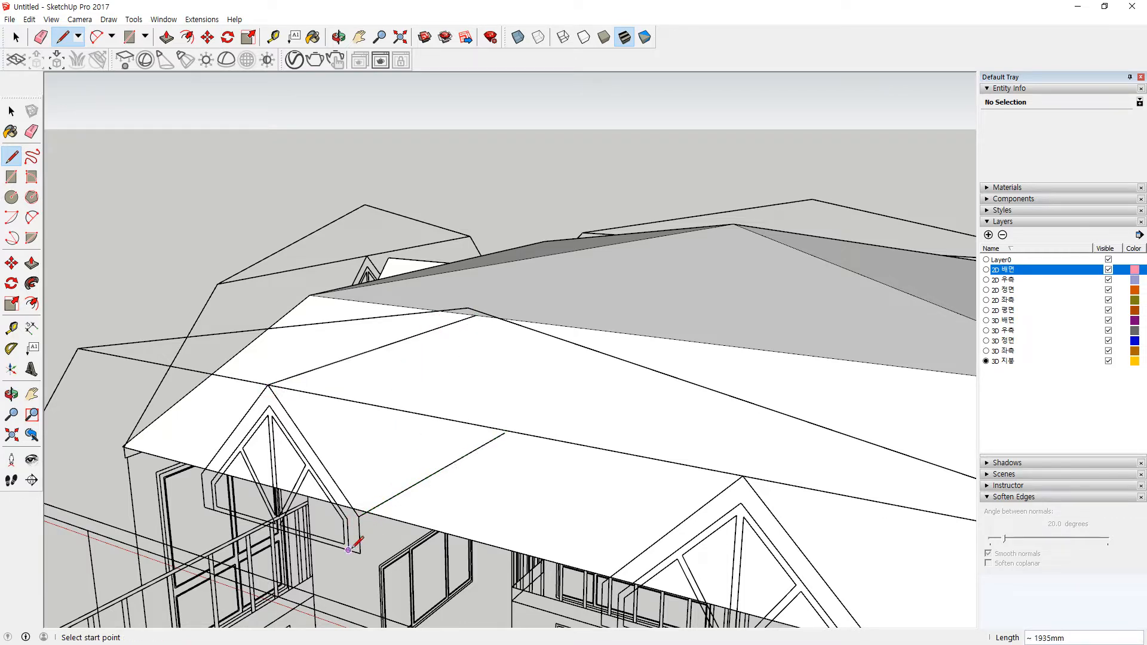
pyautogui.click(361, 553)
pyautogui.click(490, 472)
pyautogui.press('Escape')
pyautogui.click(204, 506)
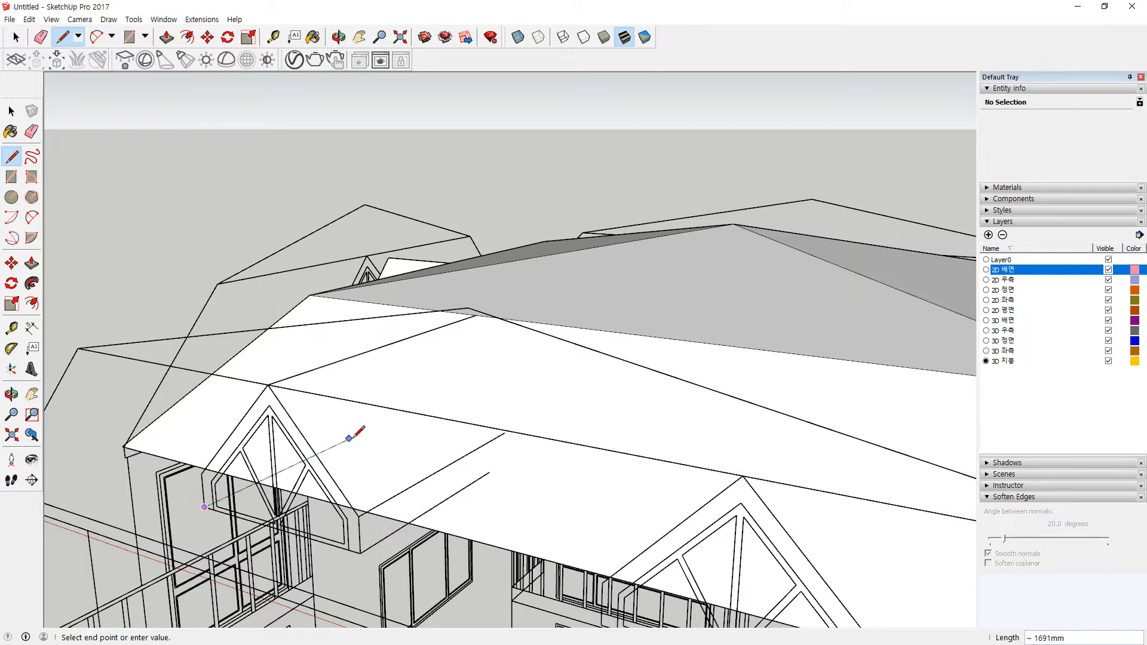
pyautogui.press('Escape')
pyautogui.click(202, 475)
pyautogui.click(307, 431)
pyautogui.press('Escape')
# Trace the window's outer and inner outlines to form the corner dormer's front frame face
pyautogui.click(358, 517)
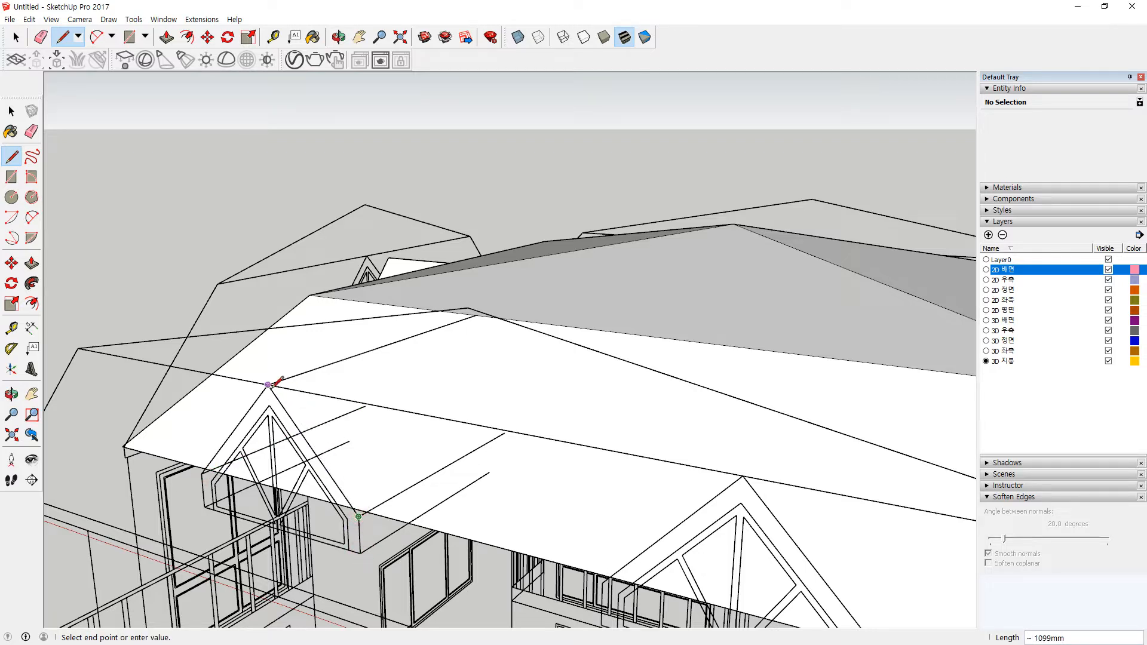
pyautogui.click(268, 384)
pyautogui.click(201, 472)
pyautogui.click(214, 509)
pyautogui.click(268, 405)
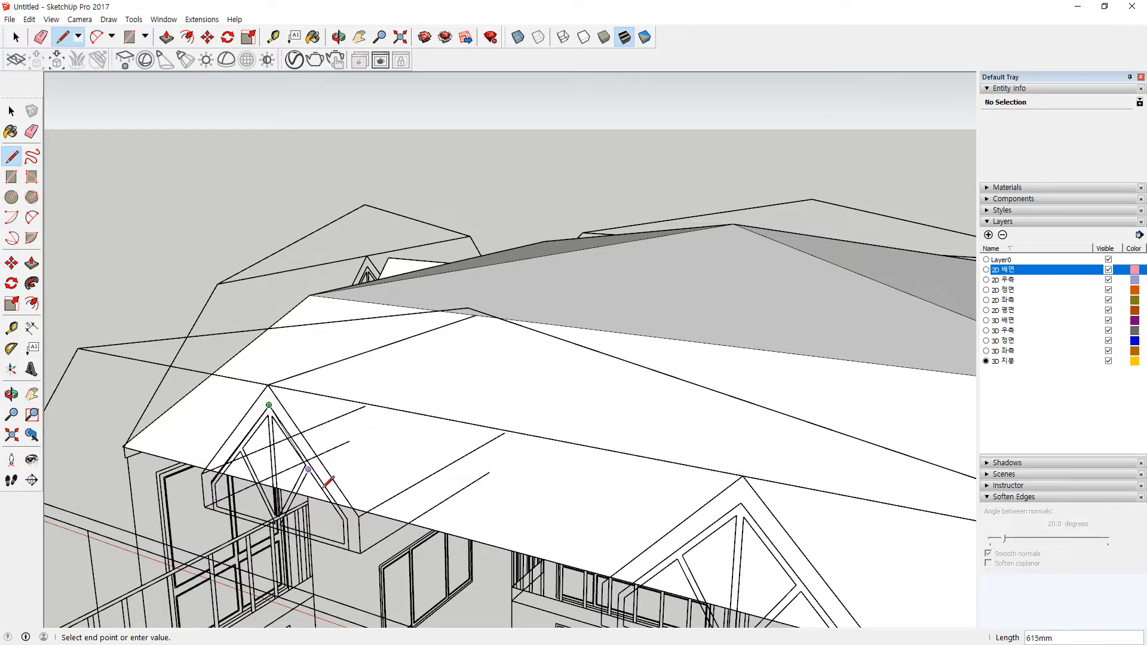
pyautogui.click(347, 518)
pyautogui.click(347, 548)
pyautogui.click(360, 553)
# Connect the rear ends of the corner dormer's ridge and corner lines on both sides to fill its roof and side faces
pyautogui.click(489, 472)
pyautogui.click(505, 433)
pyautogui.click(476, 316)
pyautogui.click(505, 432)
pyautogui.moveTo(482, 341)
pyautogui.mouseDown(button='middle')
pyautogui.moveTo(235, 415)
pyautogui.moveTo(648, 370)
pyautogui.mouseUp(button='middle')
pyautogui.click(748, 307)
pyautogui.click(746, 414)
pyautogui.click(747, 413)
pyautogui.click(761, 447)
# Draw a line between the corner dormer's two lower rear corners
pyautogui.moveTo(815, 468); pyautogui.dragTo(568, 285, button='middle')
pyautogui.click(552, 278)
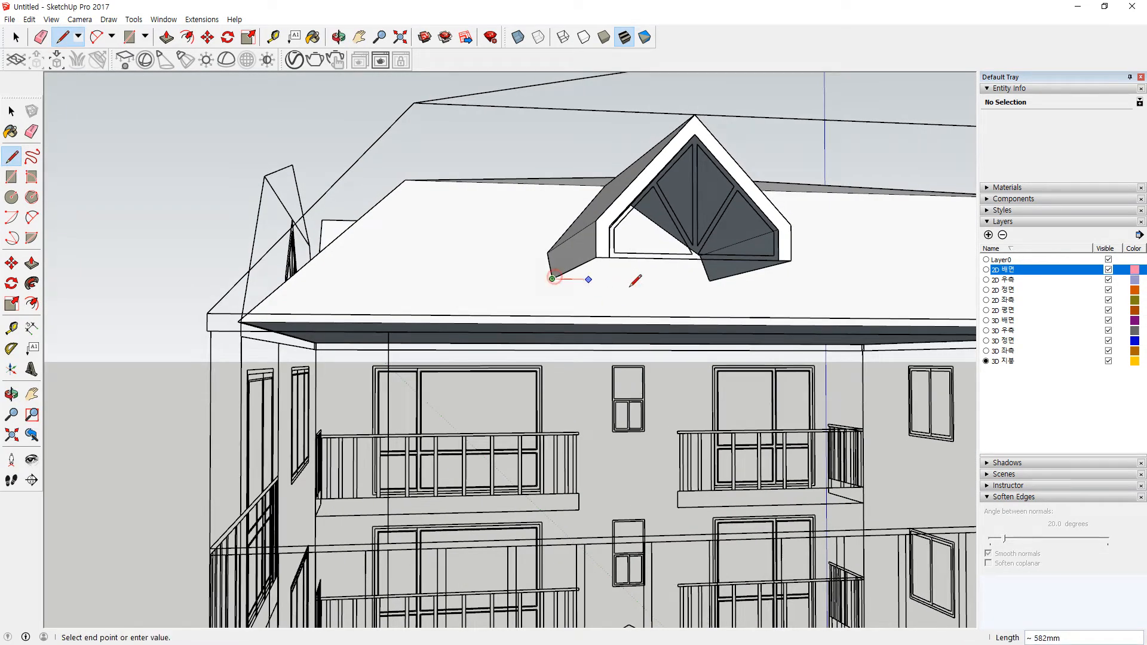
pyautogui.click(709, 280)
pyautogui.moveTo(716, 276)
pyautogui.mouseDown(button='middle')
pyautogui.moveTo(604, 366)
pyautogui.moveTo(571, 352)
pyautogui.moveTo(440, 399)
pyautogui.mouseUp(button='middle')
# Select the corner dormer's five frame, roof and side faces and copy them from its apex to the neighbouring window's apex
pyautogui.press('space')
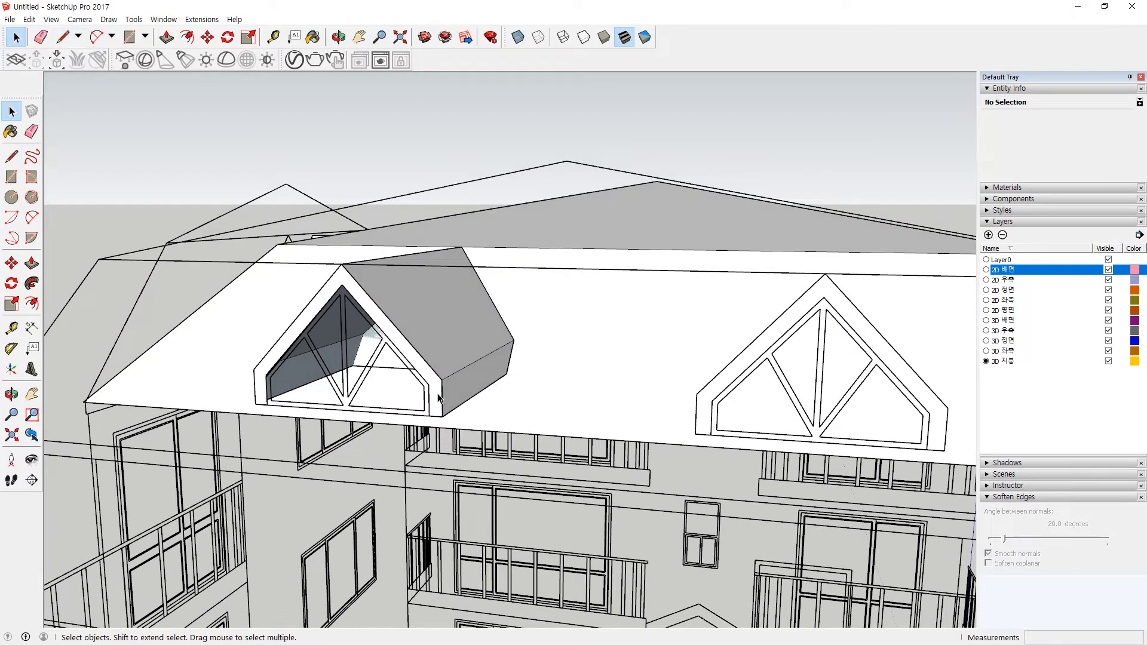
pyautogui.click(439, 397)
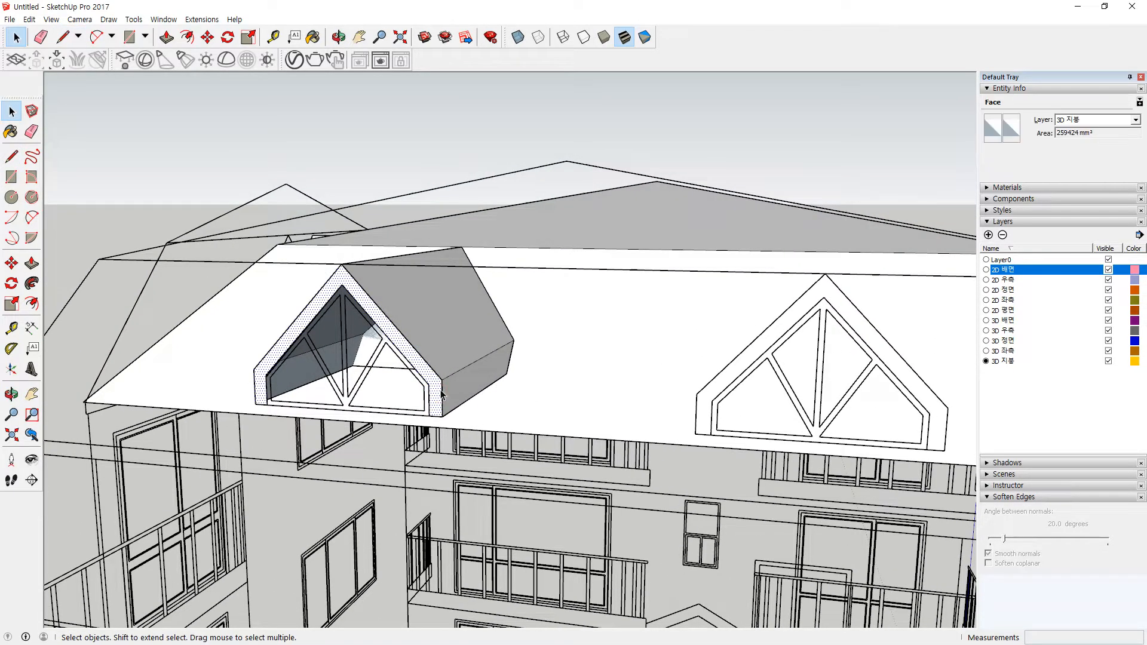
pyautogui.click(443, 328)
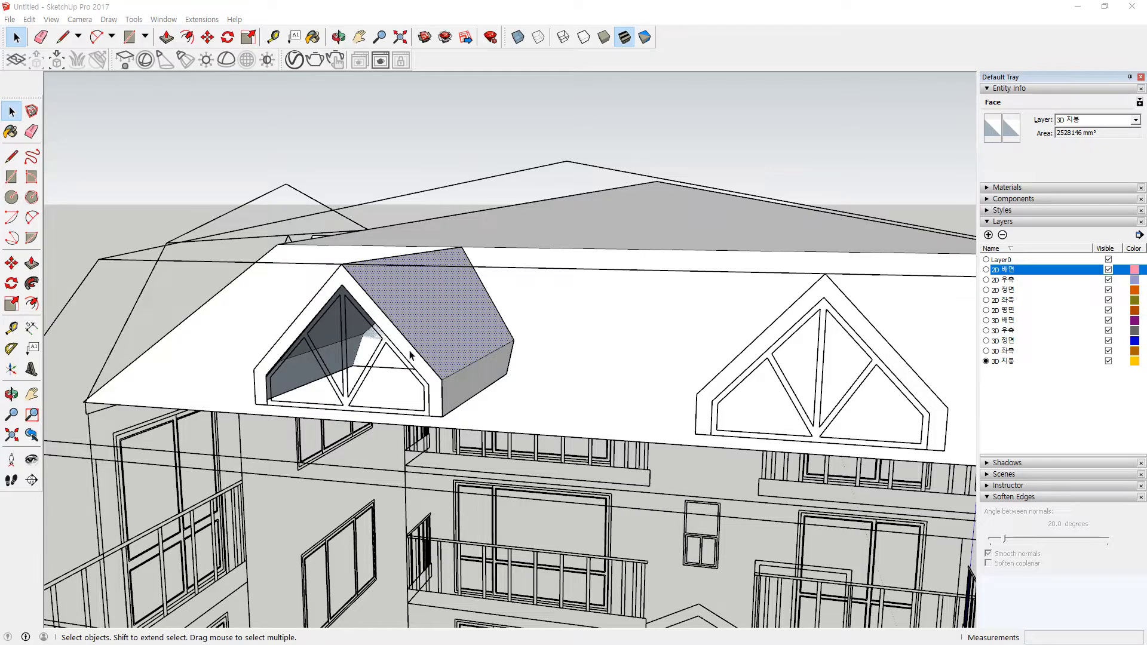
pyautogui.keyDown('shift'); pyautogui.click(459, 391); pyautogui.keyUp('shift')
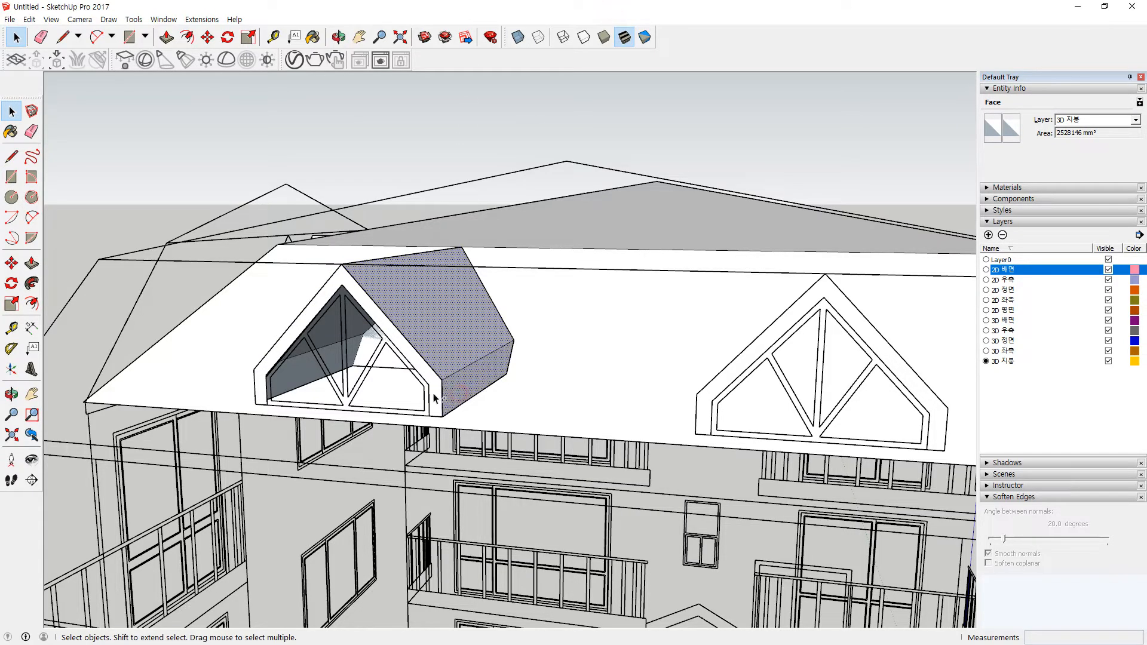
pyautogui.moveTo(436, 396); pyautogui.dragTo(512, 422, button='middle')
pyautogui.keyDown('shift'); pyautogui.click(733, 431); pyautogui.keyUp('shift')
pyautogui.moveTo(732, 432); pyautogui.dragTo(520, 479, button='middle')
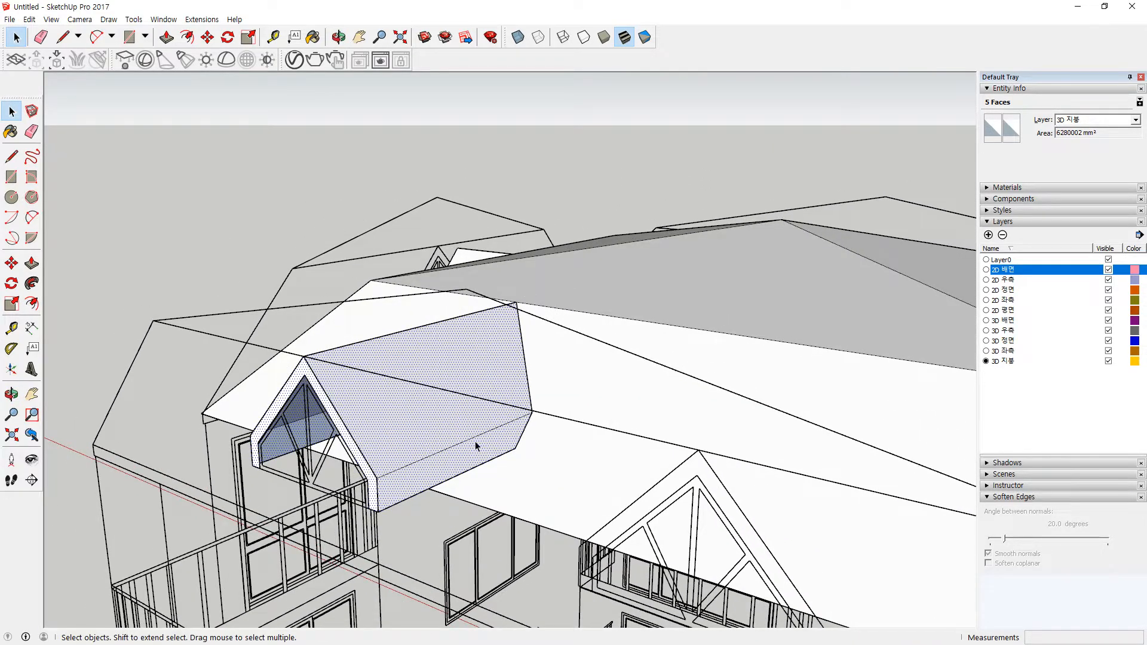
pyautogui.press('m')
pyautogui.click(305, 356)
pyautogui.press('ctrl')
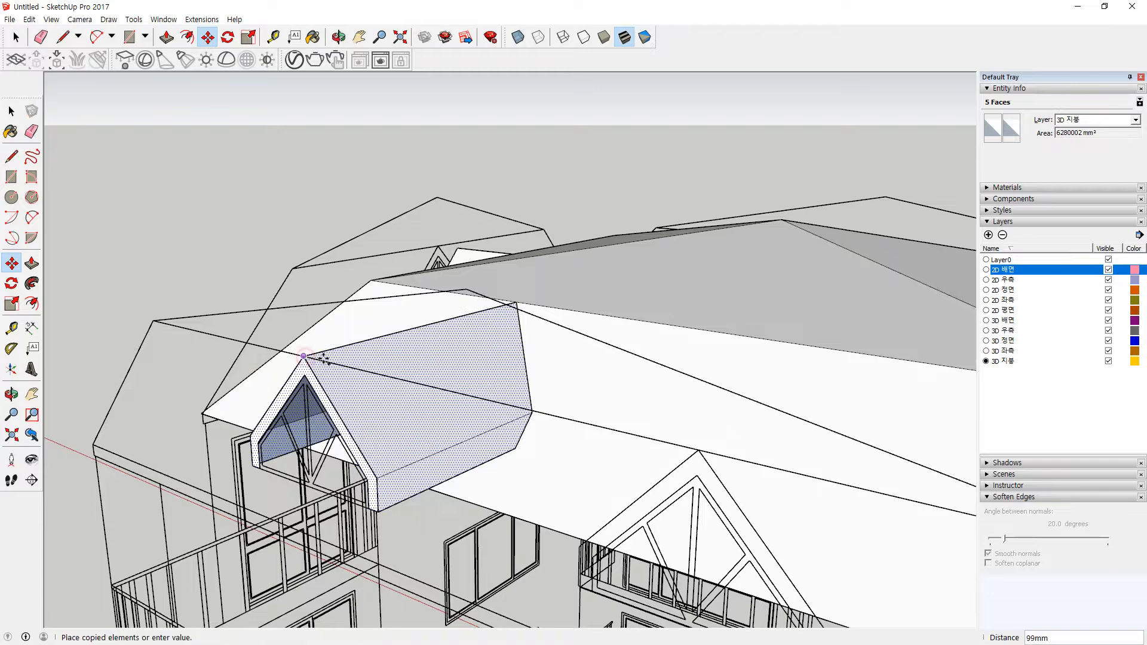
pyautogui.click(697, 459)
# Draw a line between the copied dormer's two lower rear corners
pyautogui.moveTo(696, 459)
pyautogui.mouseDown(button='middle')
pyautogui.moveTo(661, 440)
pyautogui.moveTo(709, 448)
pyautogui.mouseUp(button='middle')
pyautogui.moveTo(813, 490); pyautogui.dragTo(724, 380, button='middle')
pyautogui.press('l')
pyautogui.click(690, 376)
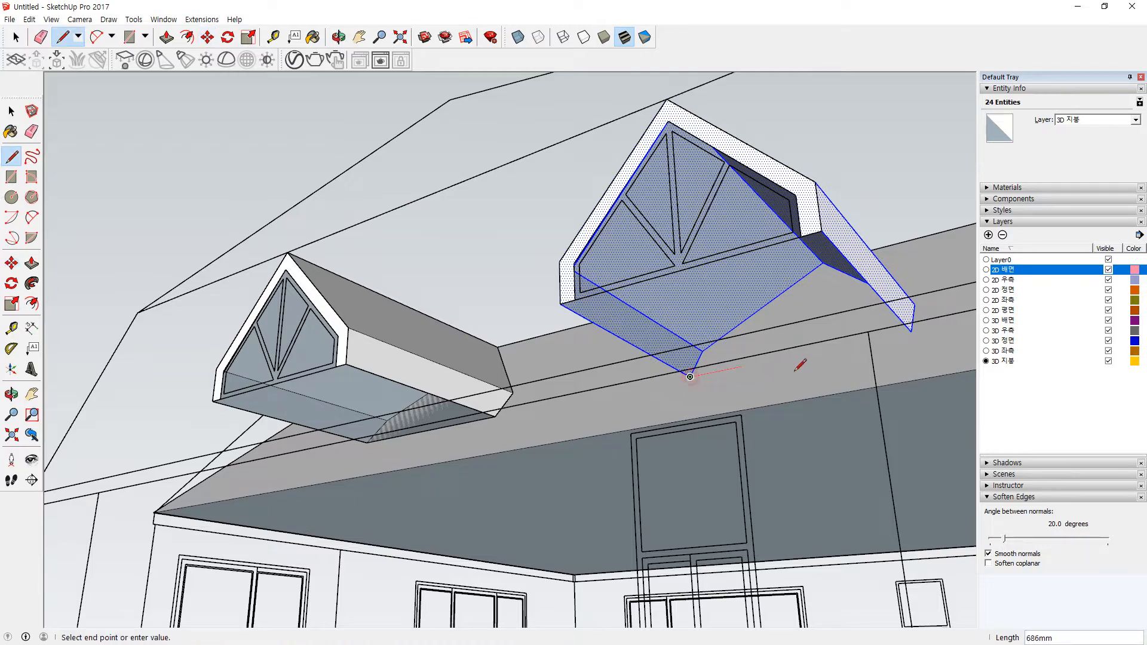
pyautogui.click(912, 330)
# Delete the unwanted faces at the rear of the copied dormer and the corner dormer
pyautogui.press('space')
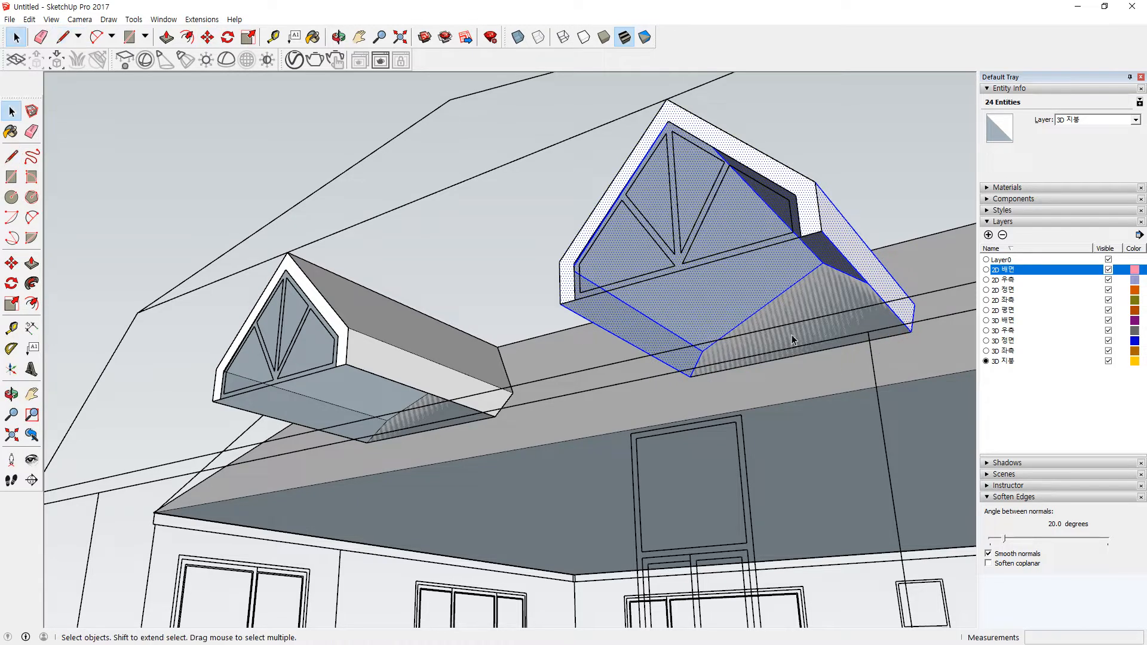
pyautogui.click(816, 326)
pyautogui.press('Delete')
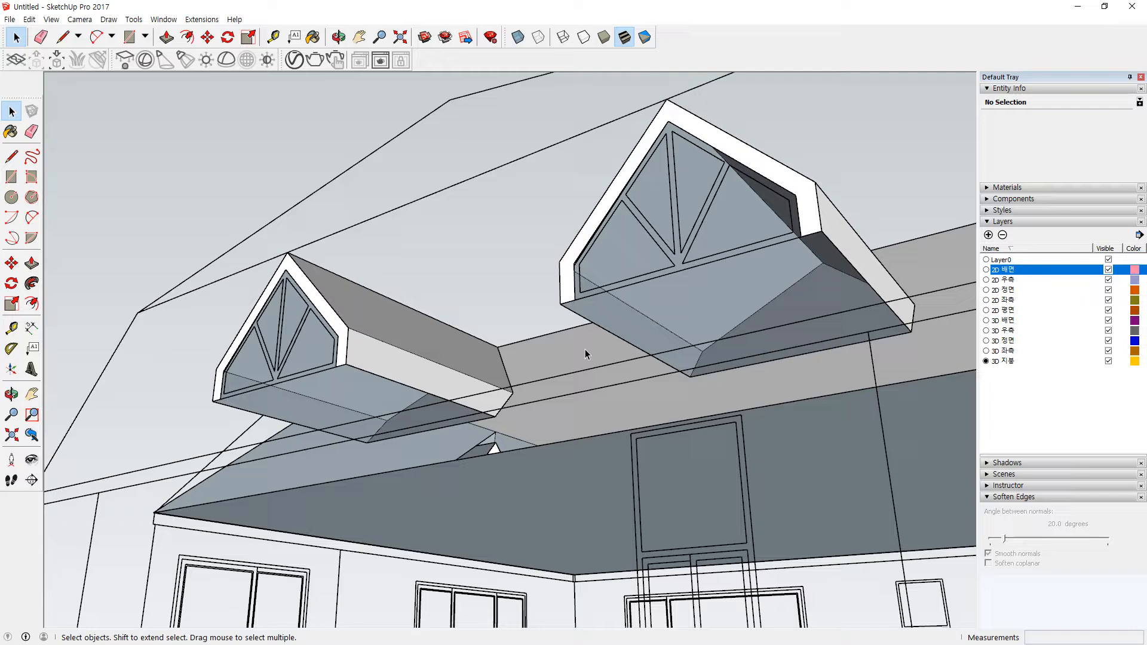
pyautogui.click(444, 414)
pyautogui.press('Delete')
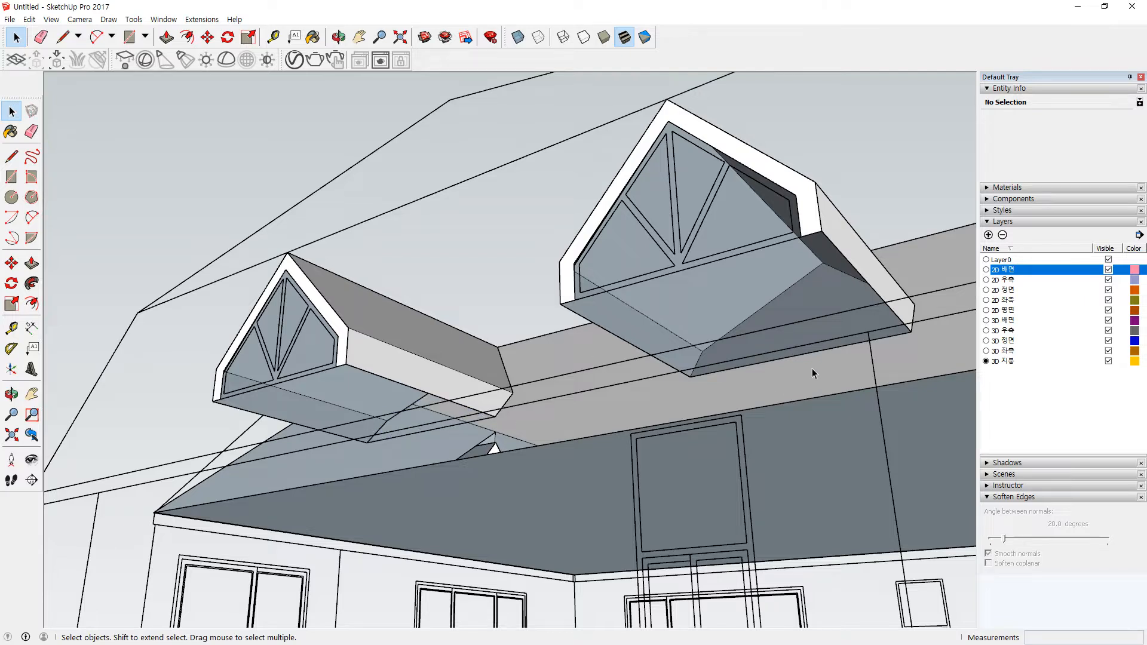
pyautogui.click(818, 339)
pyautogui.press('Delete')
# Retrace the corner dormer's short lower rear side edge to refill the roof slope and remove the face enclosed by the dormer
pyautogui.click(802, 191)
pyautogui.press('l')
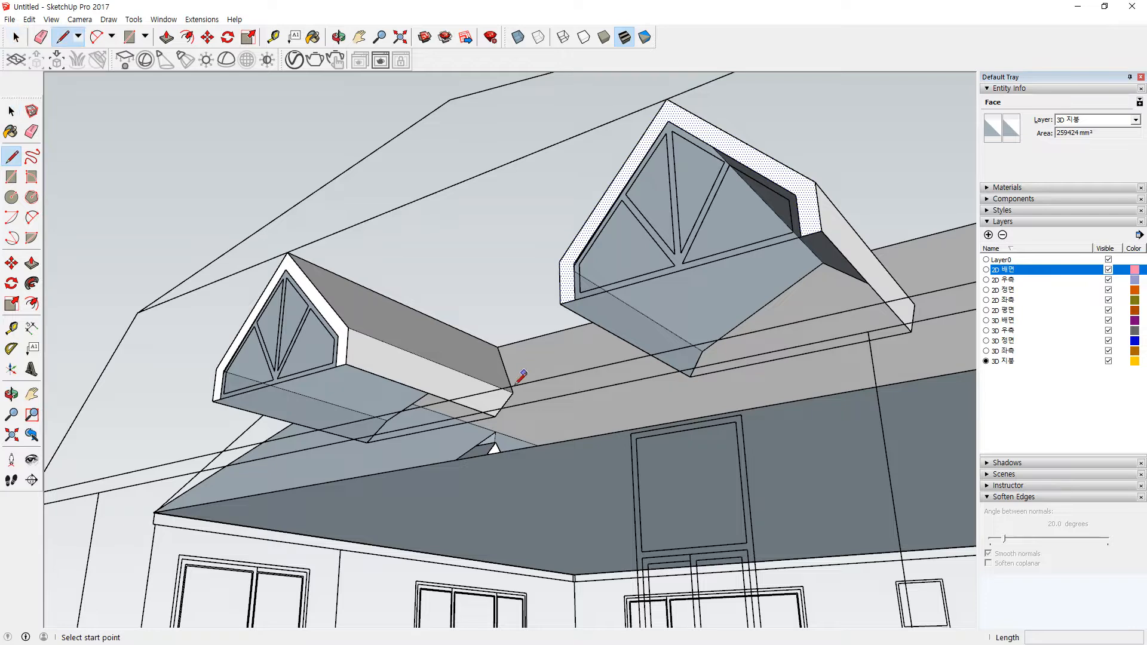
pyautogui.click(495, 416)
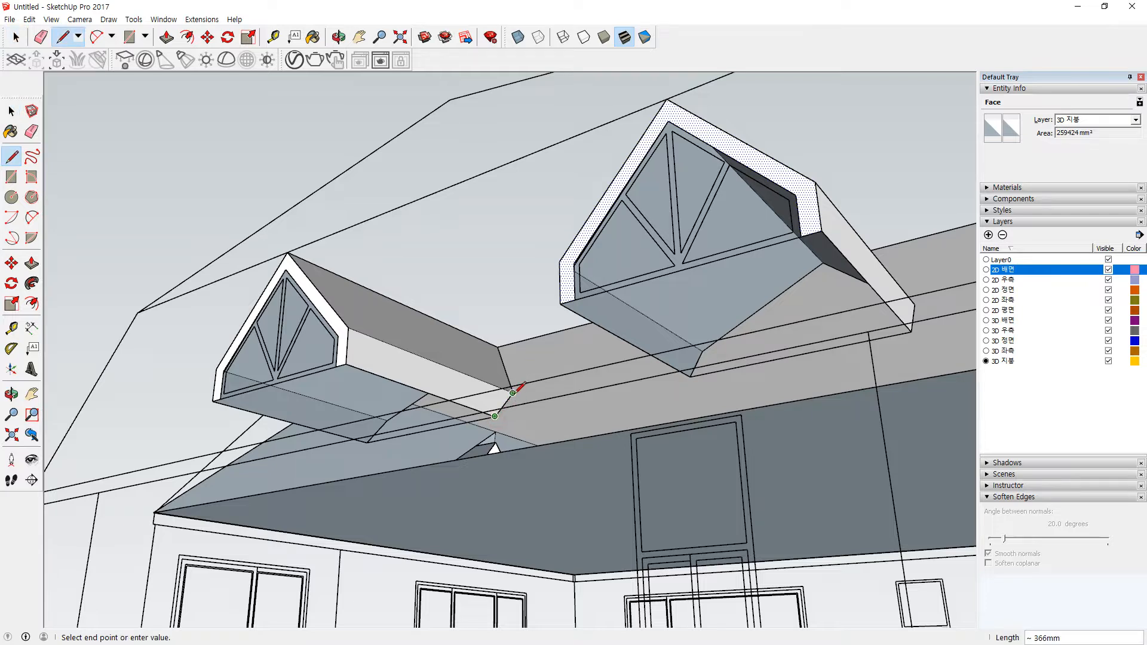
pyautogui.click(512, 393)
pyautogui.moveTo(442, 405); pyautogui.dragTo(588, 435, button='middle')
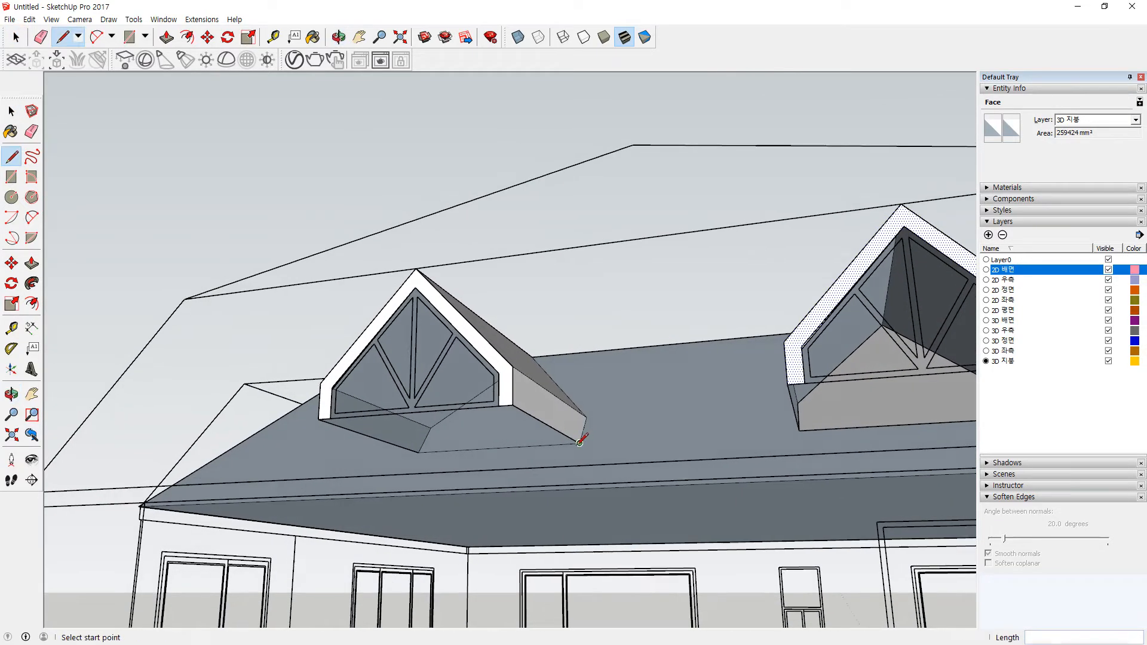
pyautogui.press('space')
pyautogui.click(514, 437)
# Move the front frame faces of both dormers together straight back toward the roof along the corner dormer's lower side edge
pyautogui.click(505, 386)
pyautogui.keyDown('ctrl'); pyautogui.click(792, 360); pyautogui.keyUp('ctrl')
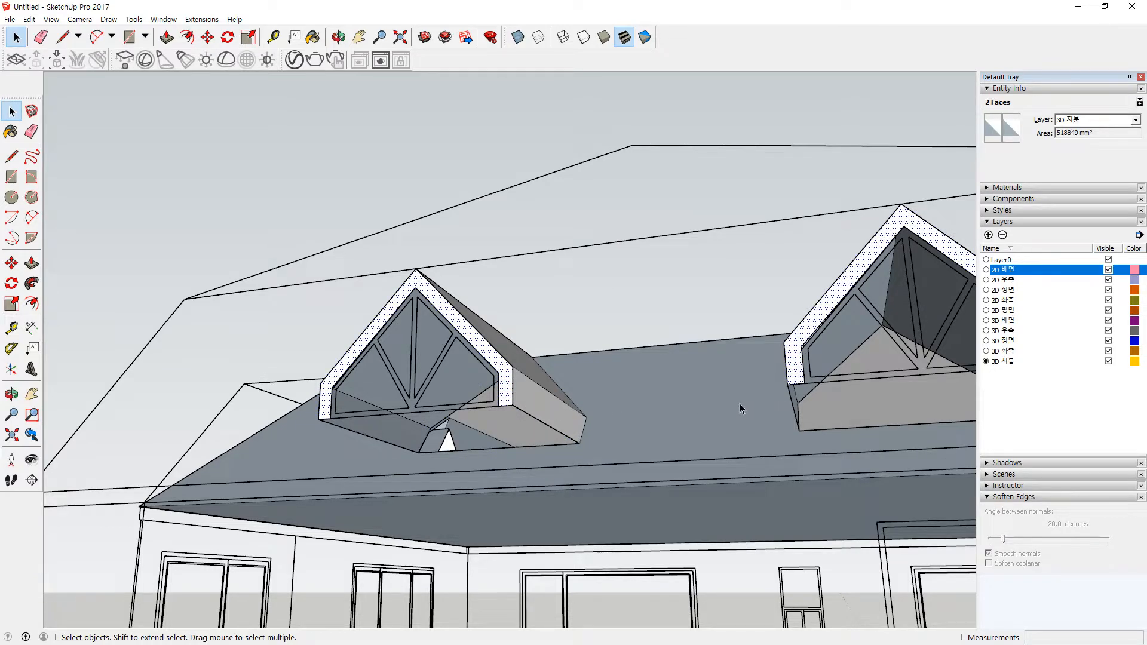
pyautogui.press('m')
pyautogui.click(514, 405)
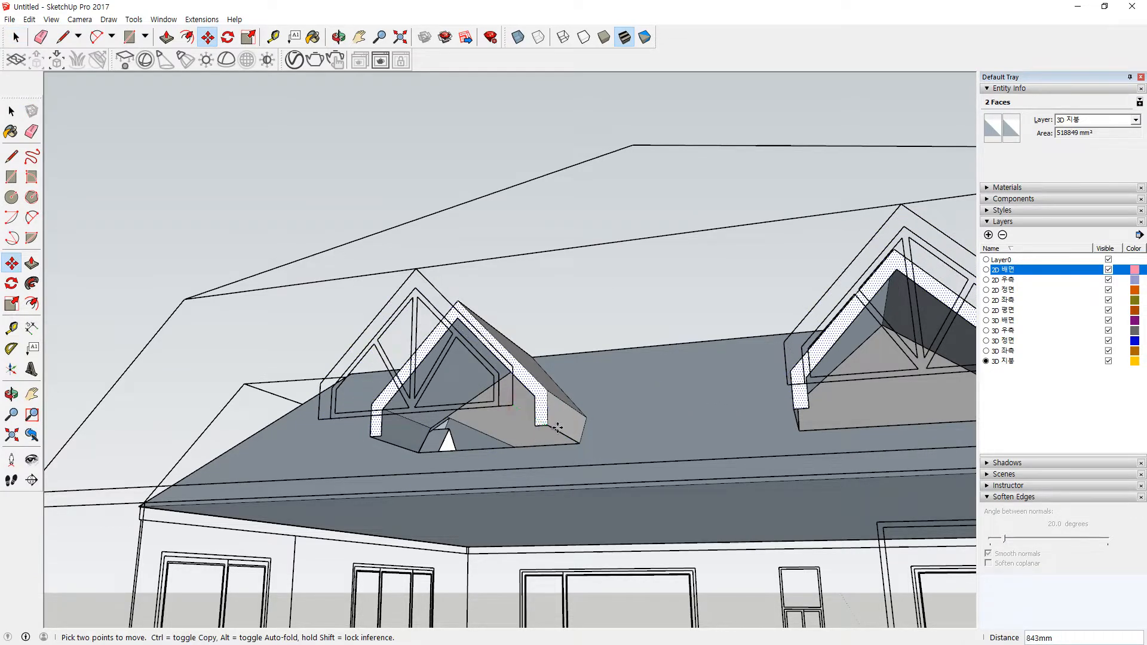
pyautogui.click(575, 442)
# Draw lines across the bottoms of both dormers' frame openings to close them with faces
pyautogui.moveTo(574, 442); pyautogui.dragTo(537, 422, button='middle')
pyautogui.press('l')
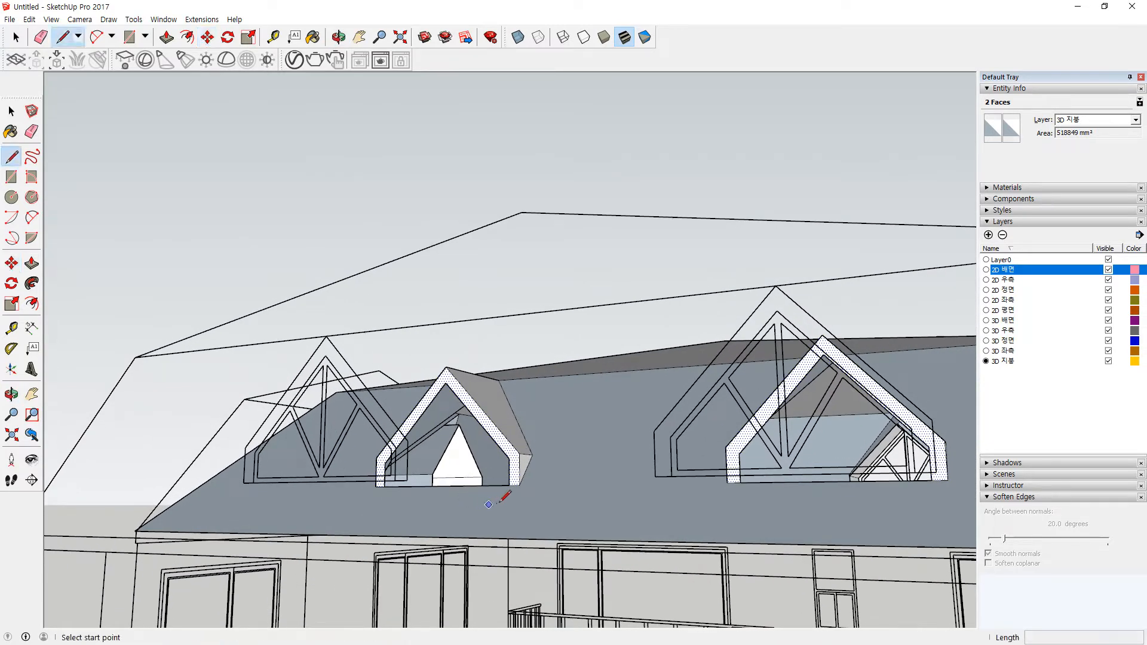
pyautogui.click(509, 485)
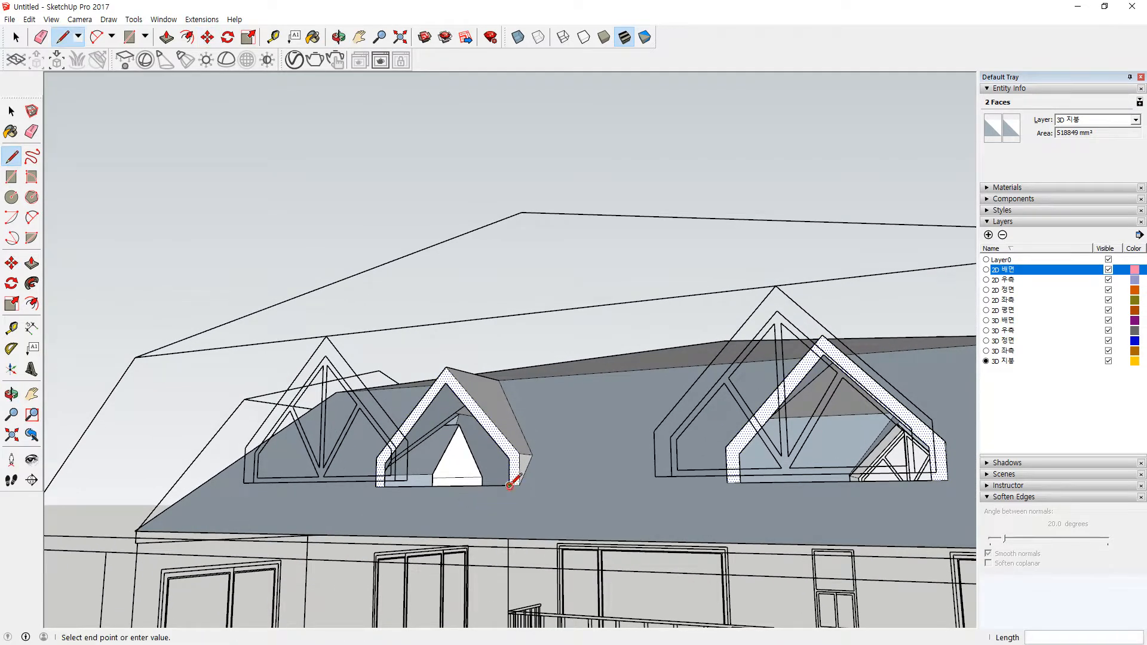
pyautogui.click(386, 485)
pyautogui.click(741, 481)
pyautogui.moveTo(917, 481); pyautogui.dragTo(875, 515, button='middle')
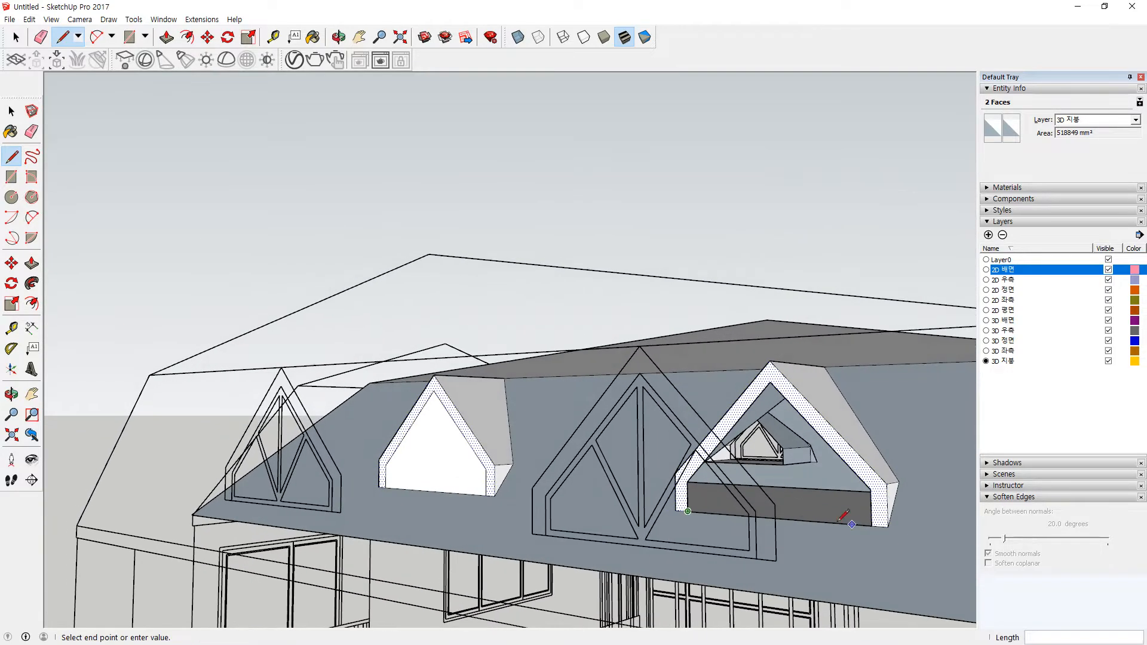
pyautogui.click(872, 525)
pyautogui.press('space')
# Push the copied dormer's opening face inward to the rear end of its ridge and delete the leftover back face
pyautogui.moveTo(788, 478); pyautogui.dragTo(763, 482, button='middle')
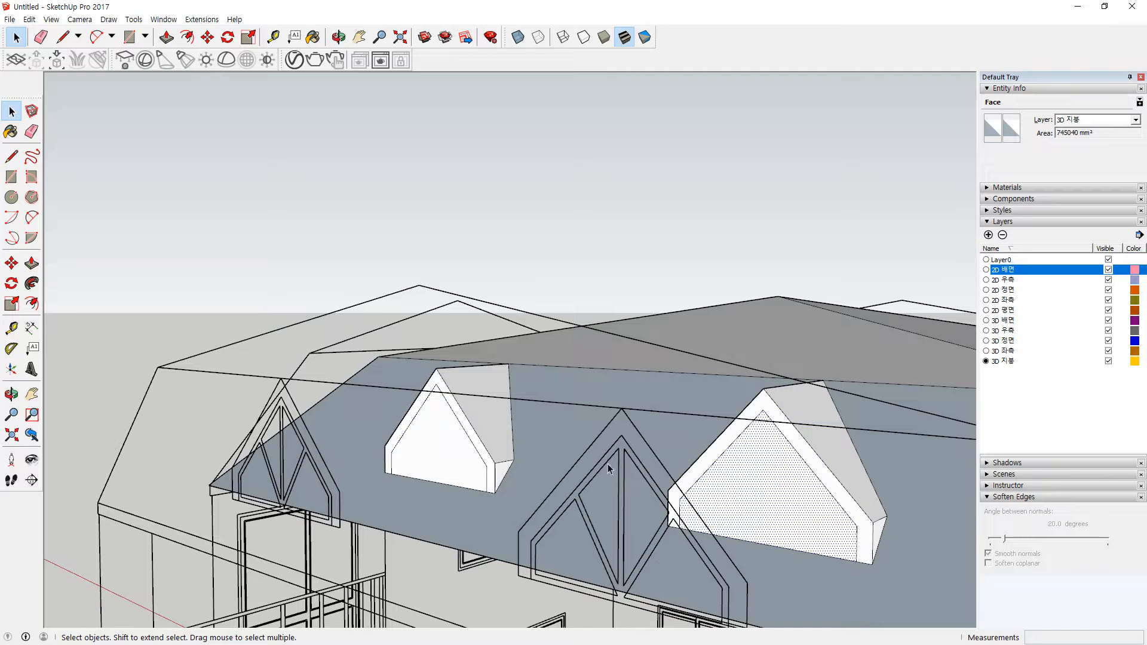
pyautogui.press('p')
pyautogui.click(717, 466)
pyautogui.click(769, 441)
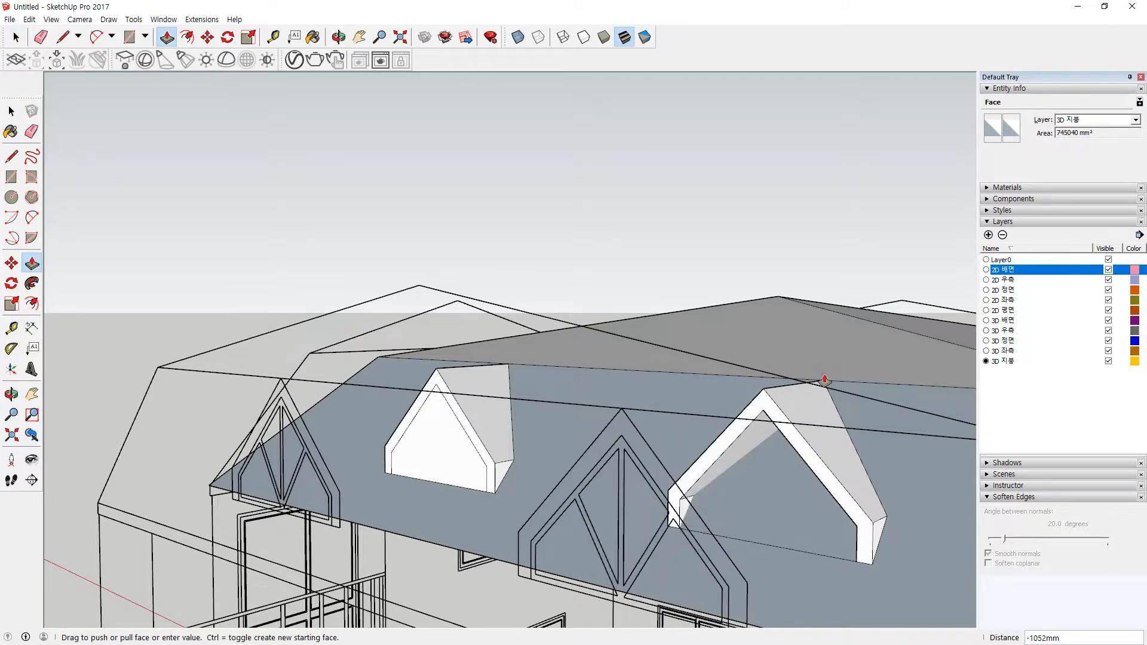
pyautogui.press('space')
pyautogui.click(791, 490)
pyautogui.press('Delete')
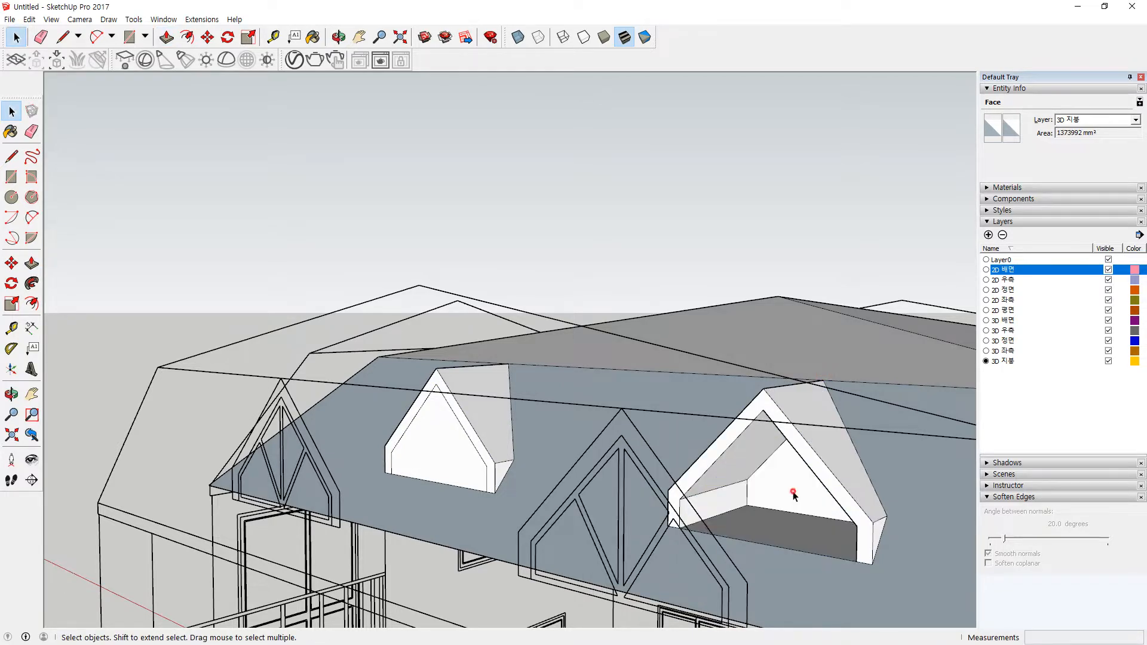
# Push the remaining filled dormer opening inward to the rear end of its ridge and delete the leftover back face
pyautogui.press('p')
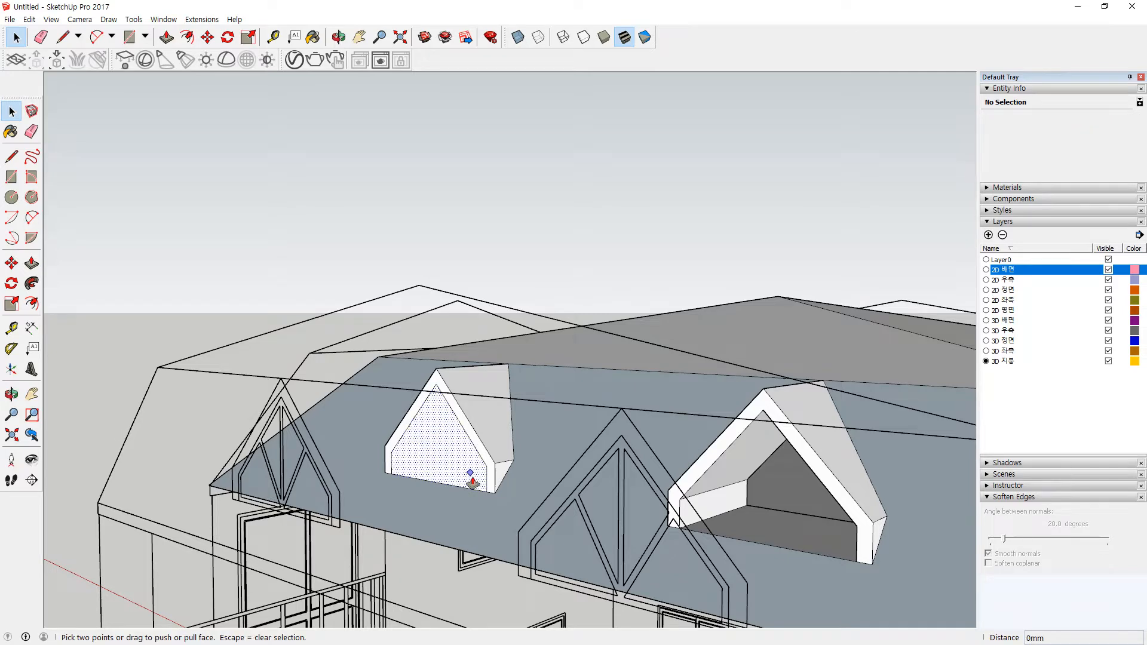
pyautogui.click(450, 389)
pyautogui.click(509, 367)
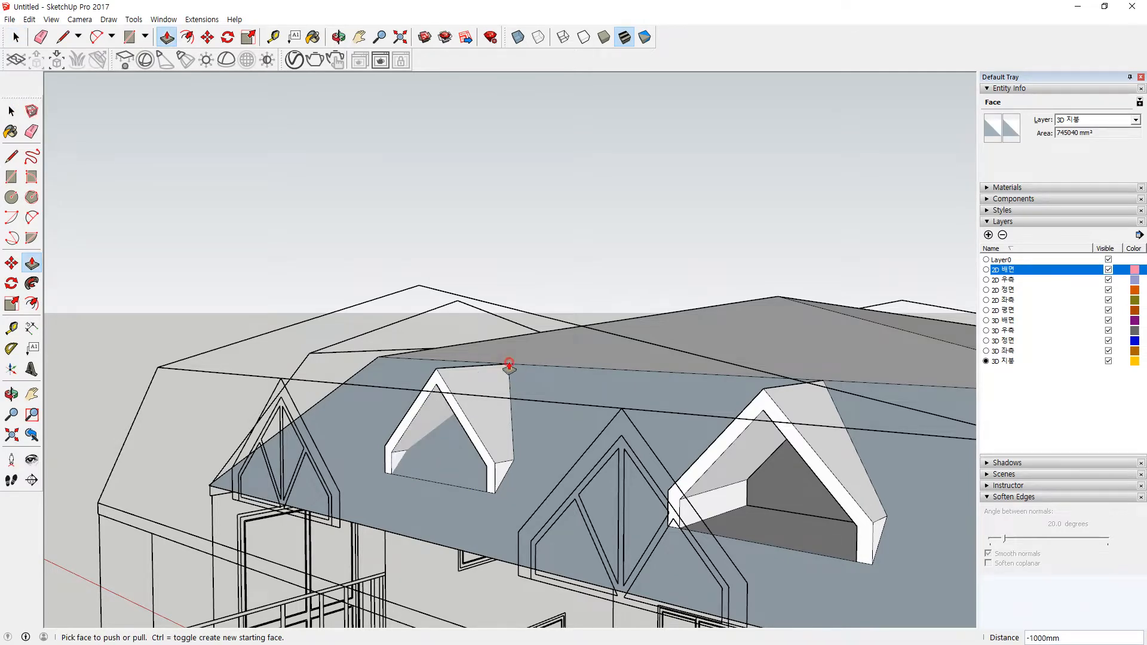
pyautogui.press('space')
pyautogui.click(460, 461)
pyautogui.press('Delete')
# Reverse the roof's faces so their white front sides point outward
pyautogui.moveTo(461, 461); pyautogui.dragTo(627, 482, button='middle')
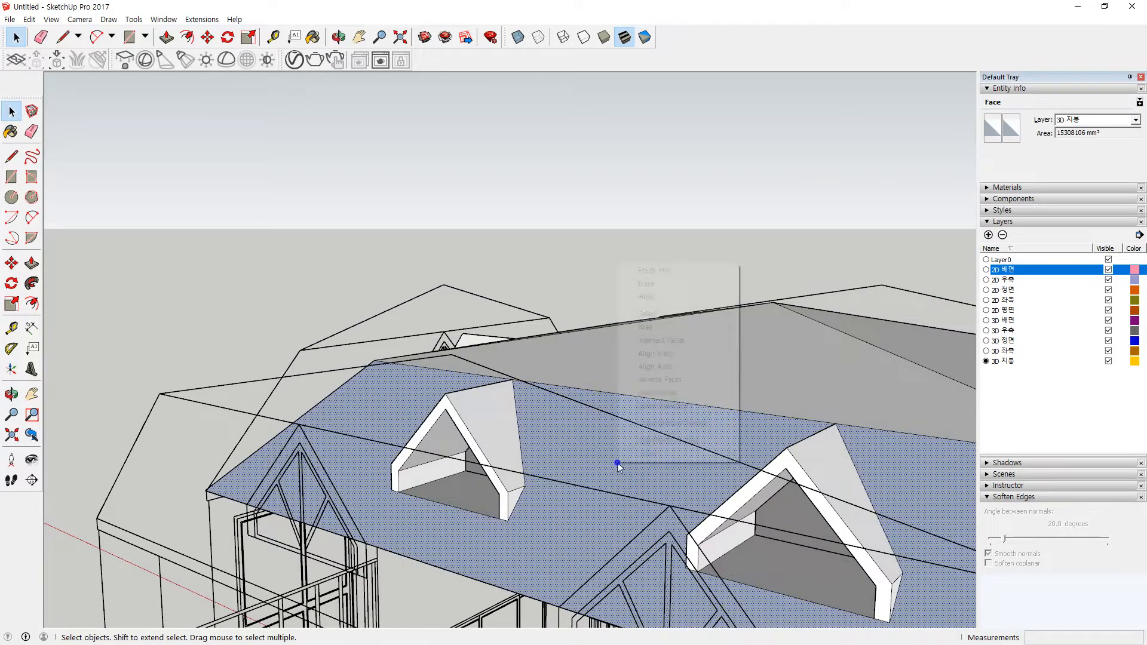
pyautogui.hotkey('alt', 'r')
pyautogui.click(231, 281)
# Select all connected roof and dormer geometry and make it a group
pyautogui.scroll(-3, 223, 293)
pyautogui.moveTo(271, 347); pyautogui.dragTo(544, 387, button='middle')
pyautogui.tripleClick(545, 383)
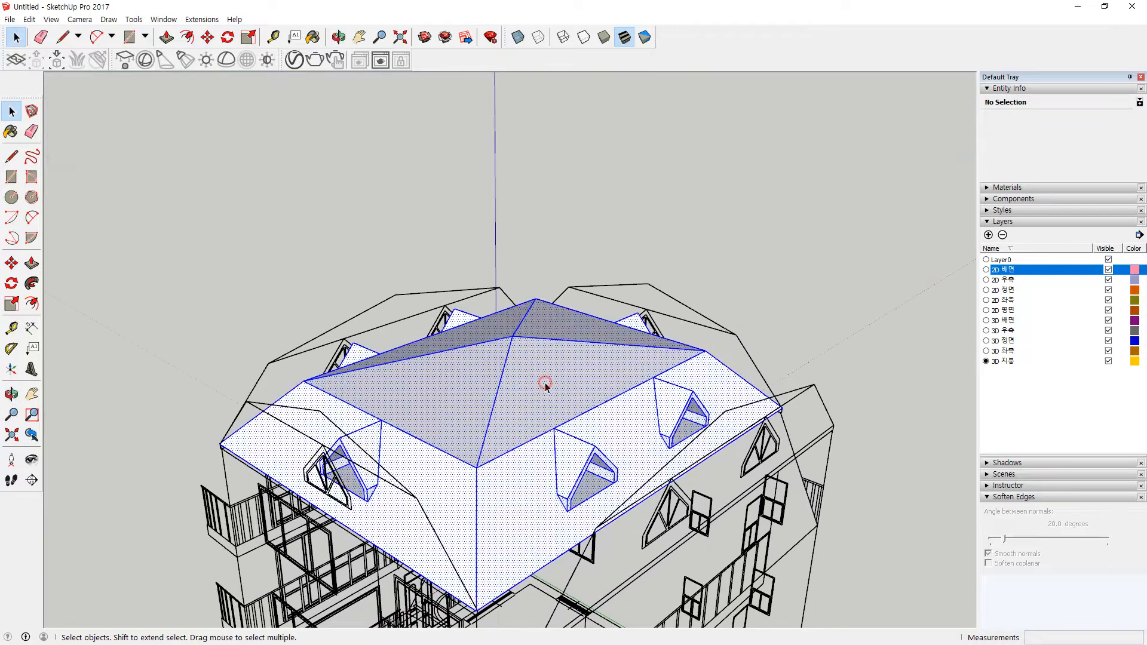
pyautogui.rightClick(542, 363)
pyautogui.press('g')
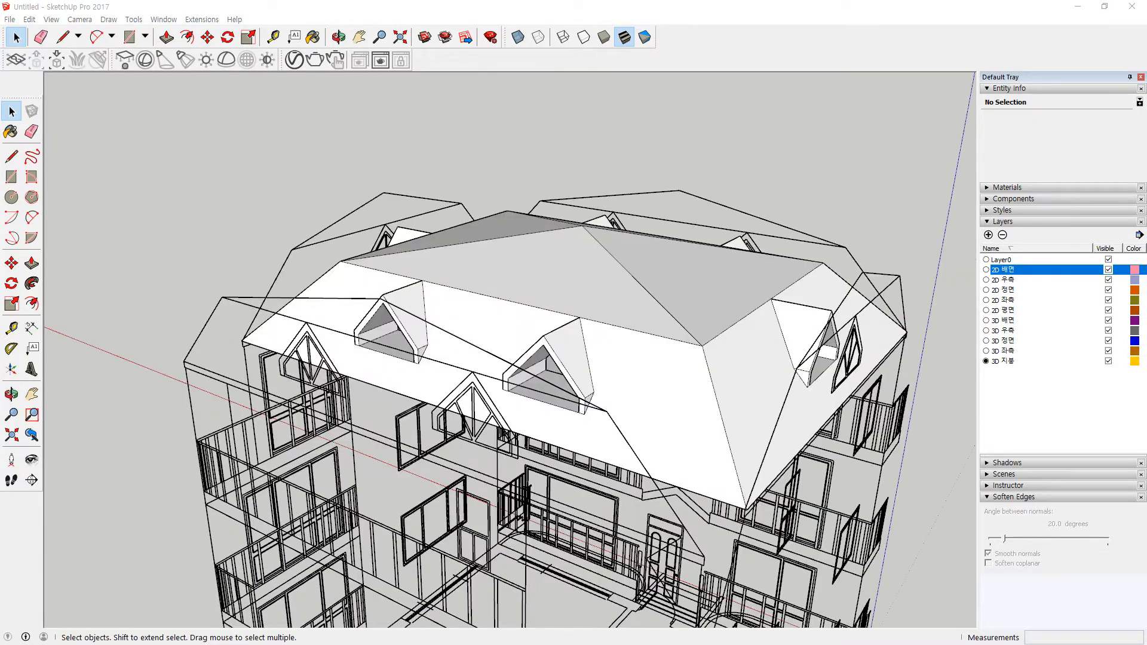
# Trace the outer frame outline of the gabled dormer window reference with lines to fill it with a face
pyautogui.moveTo(274, 265); pyautogui.dragTo(412, 347, button='middle')
pyautogui.scroll(5, 413, 350)
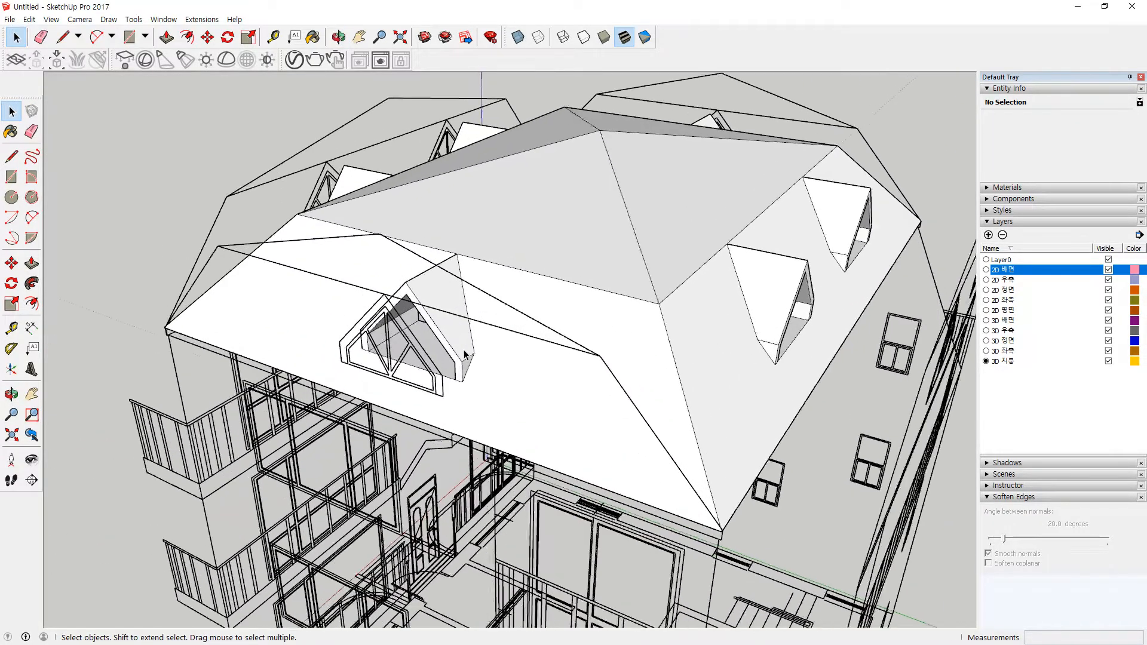
pyautogui.click(534, 216)
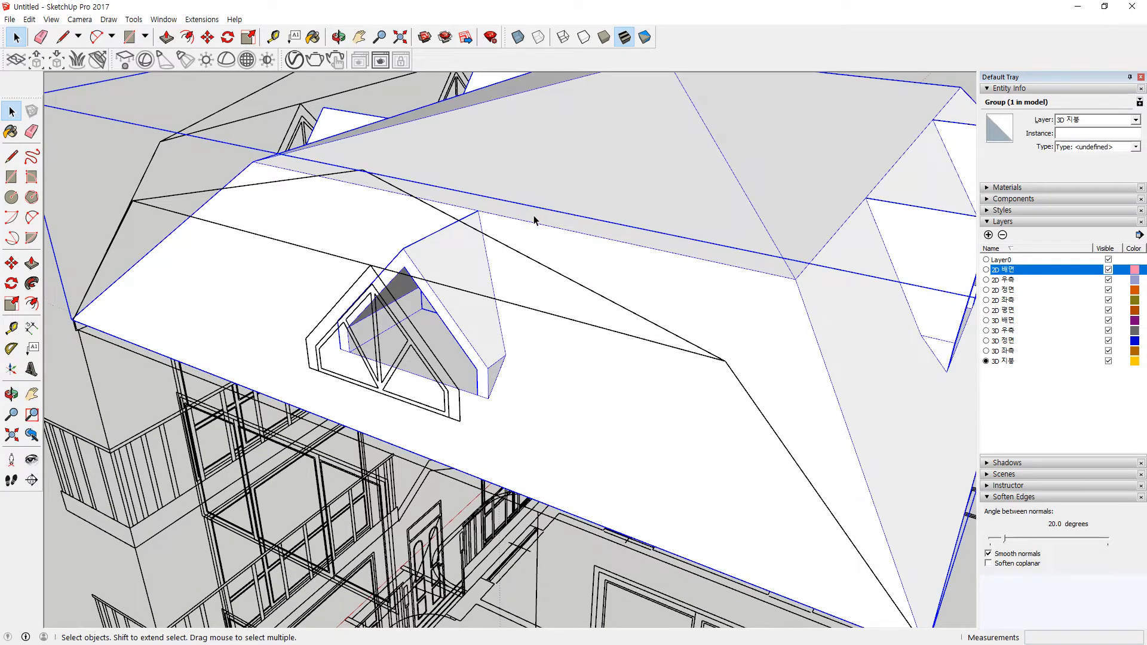
pyautogui.scroll(4, 397, 281)
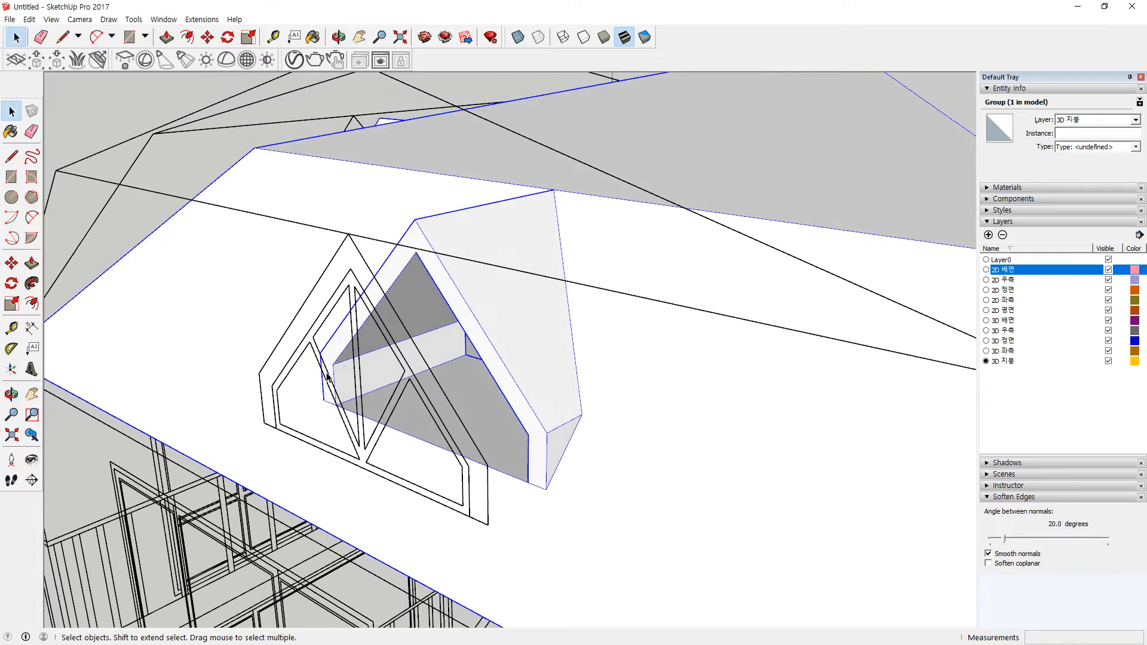
pyautogui.scroll(3, 351, 370)
pyautogui.press('l')
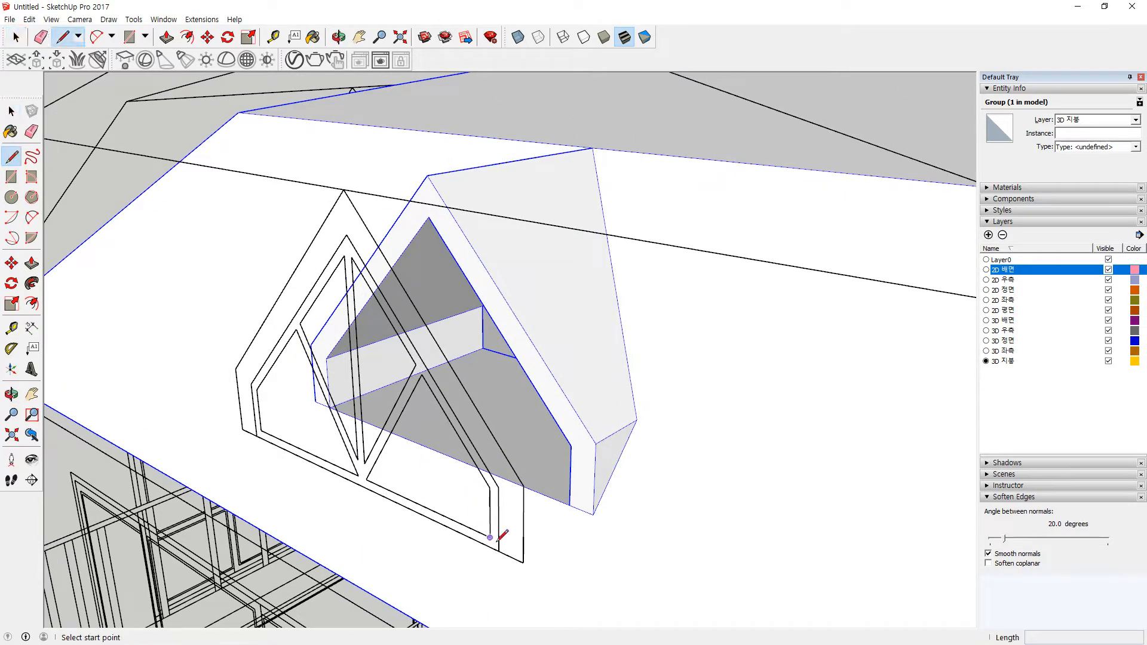
pyautogui.click(499, 551)
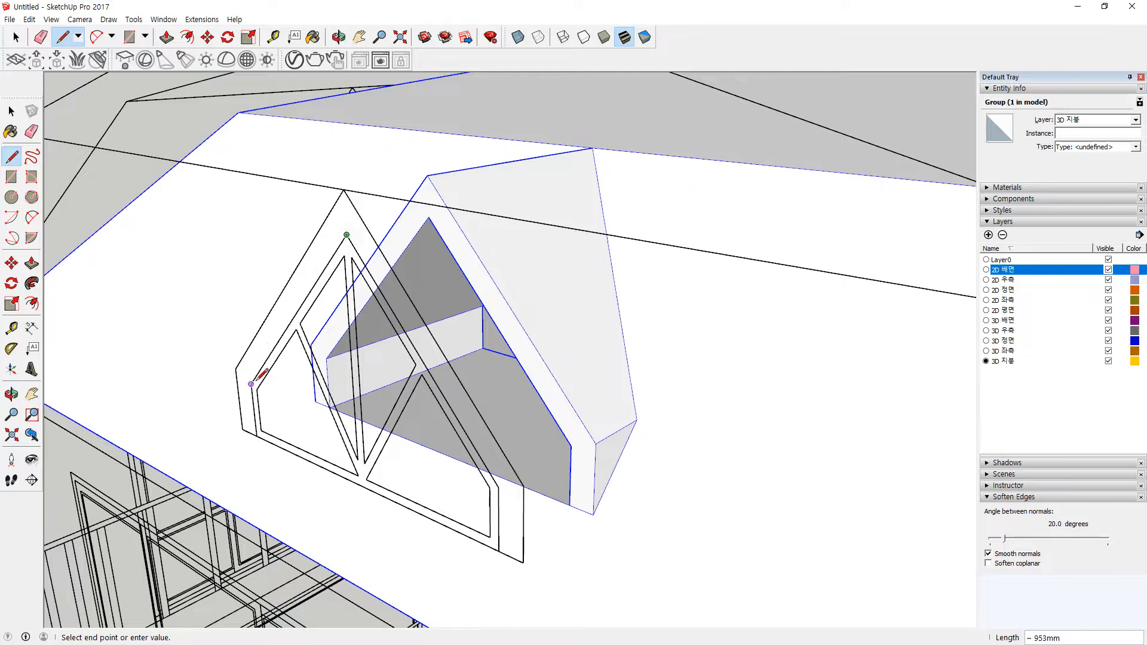
pyautogui.click(259, 439)
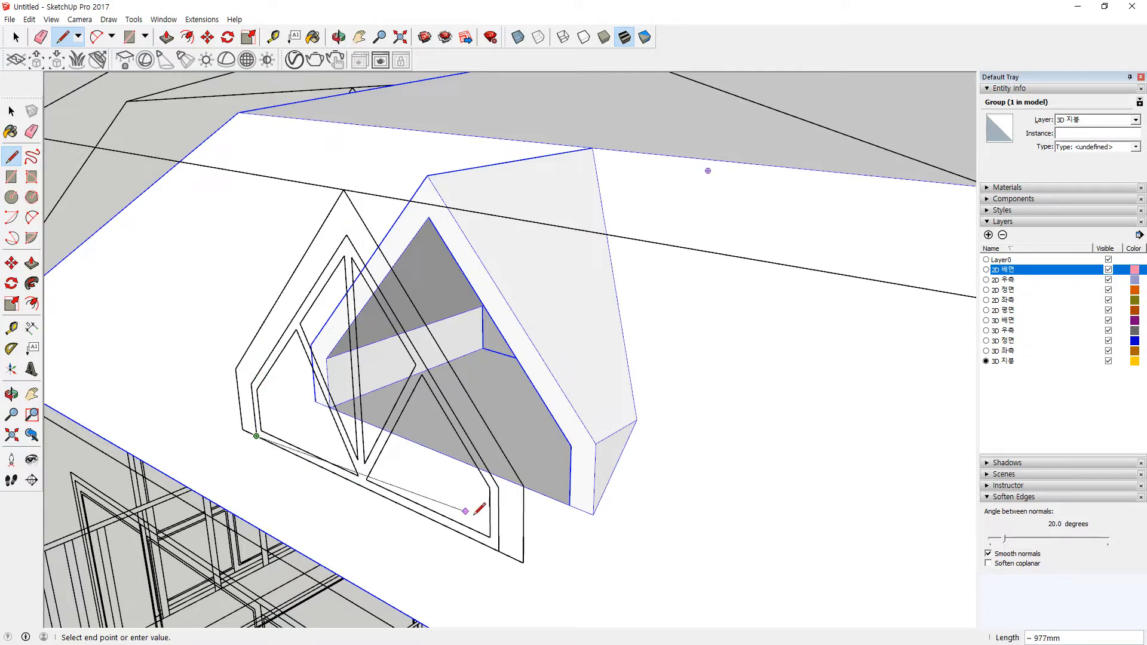
pyautogui.click(499, 551)
pyautogui.scroll(3, 364, 426)
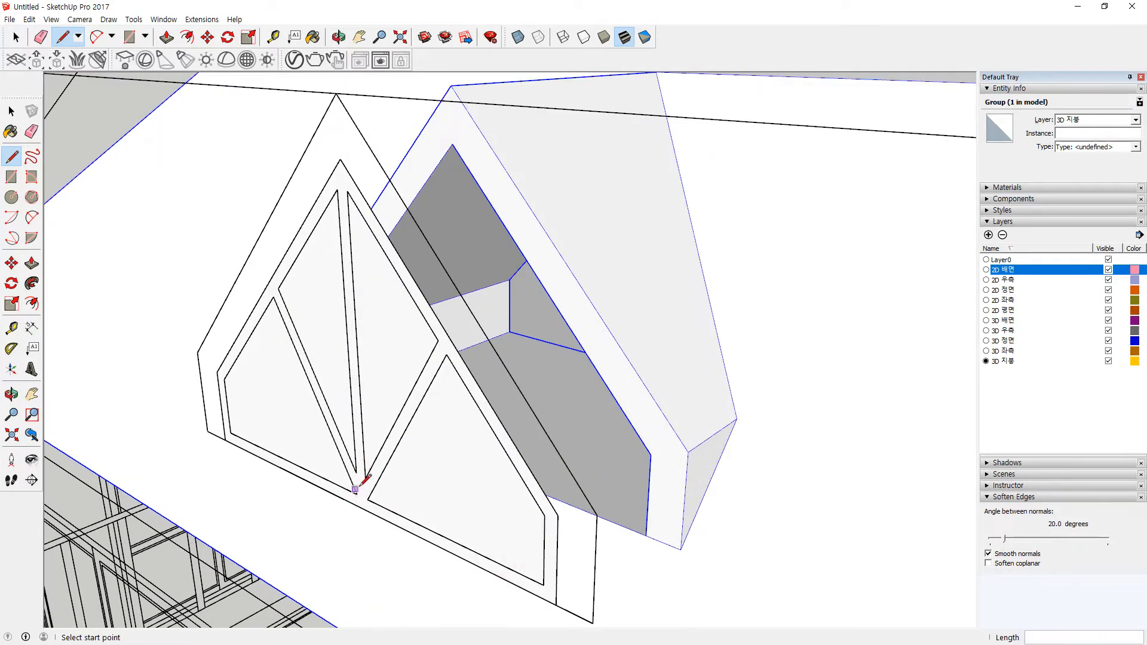
# Trace the outlines of the lower triangular pane and the adjoining center pane on the mullion's side nearest the dormer opening
pyautogui.click(447, 355)
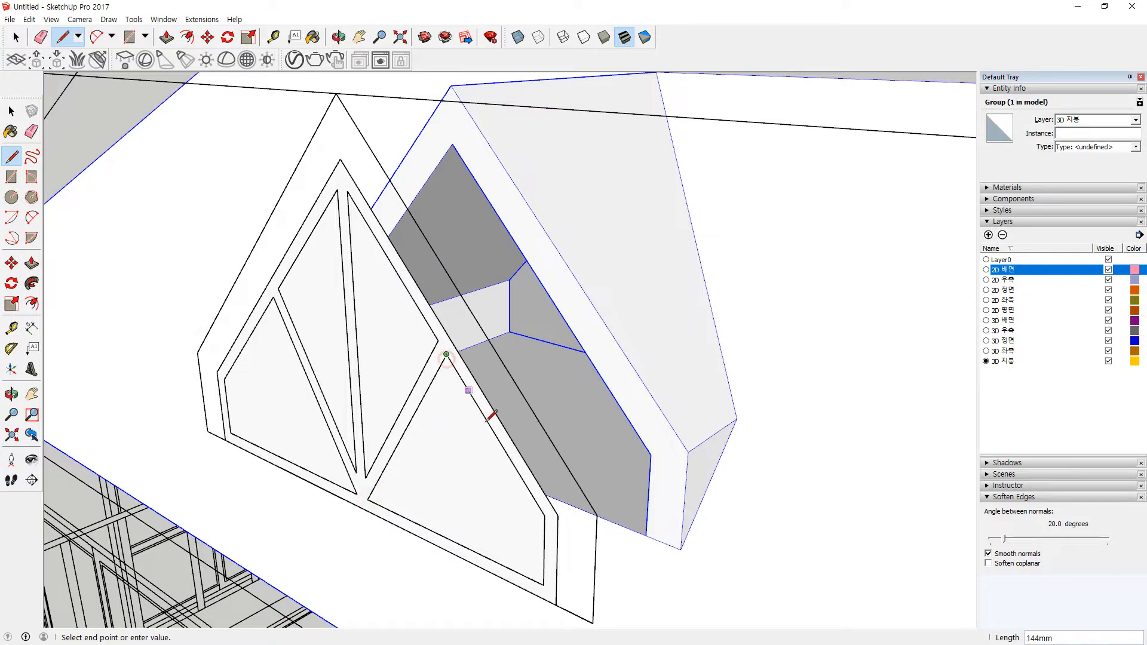
pyautogui.click(542, 583)
pyautogui.click(365, 496)
pyautogui.click(365, 478)
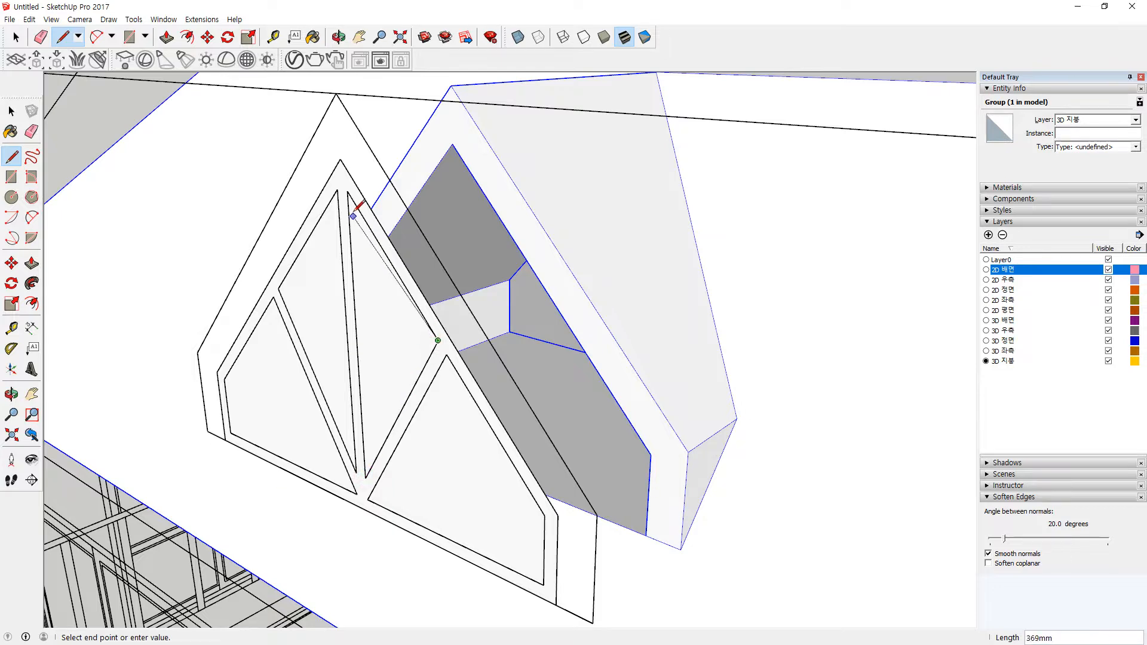
pyautogui.click(347, 192)
pyautogui.click(363, 476)
# Trace the window's other center pane and remaining lower pane to divide the face along the mullions
pyautogui.click(356, 473)
pyautogui.click(337, 190)
pyautogui.click(279, 289)
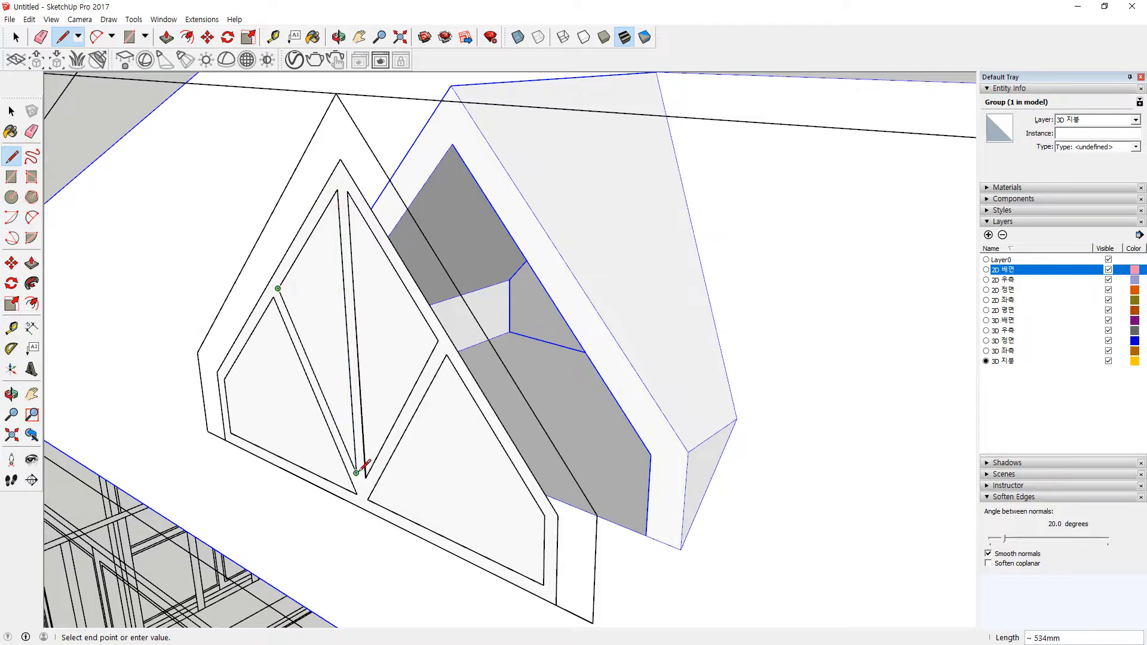
pyautogui.click(356, 473)
pyautogui.click(357, 494)
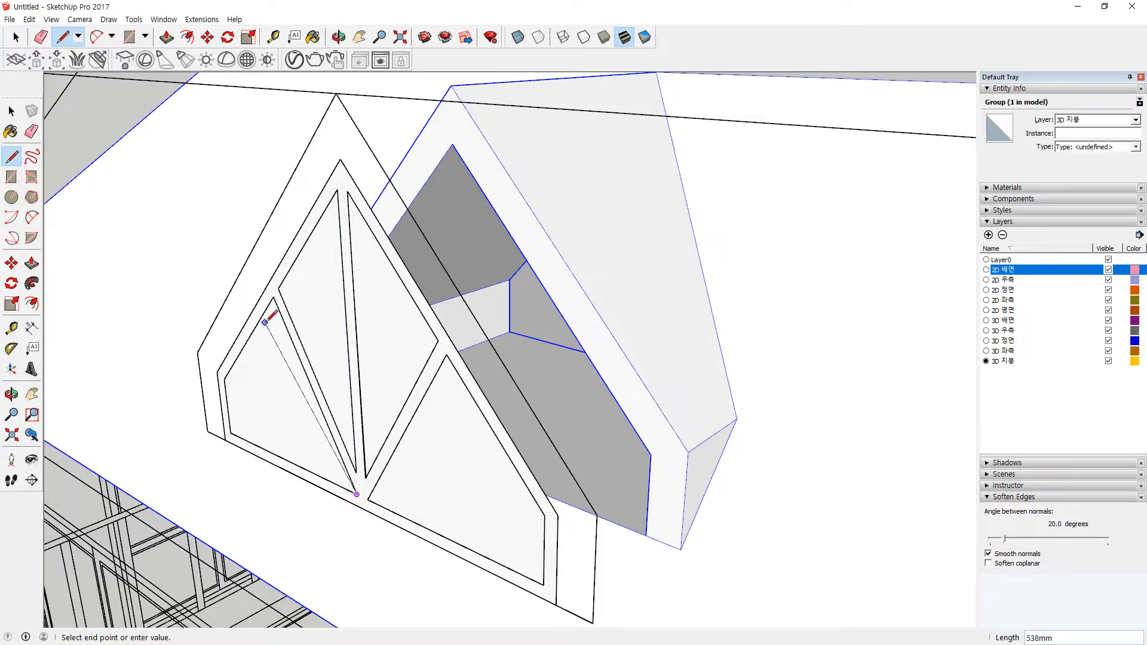
pyautogui.click(224, 379)
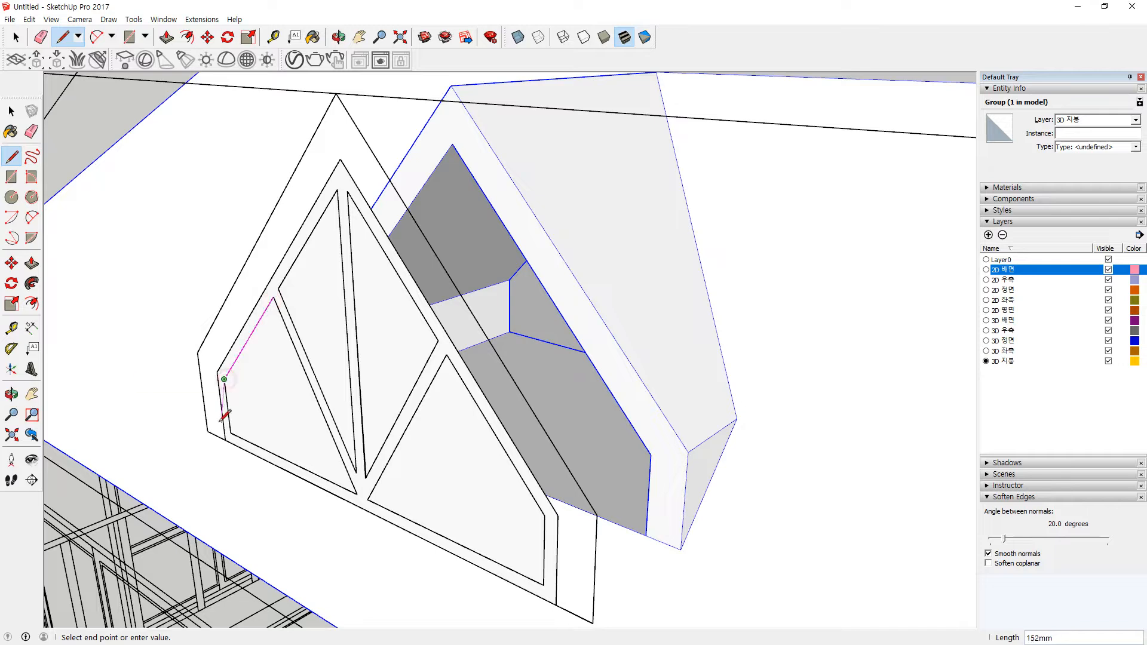
pyautogui.click(356, 494)
# Select the window's glass pane faces together to check how they are divided
pyautogui.press('space')
pyautogui.click(409, 485)
pyautogui.keyDown('shift'); pyautogui.click(382, 399); pyautogui.keyUp('shift')
pyautogui.keyDown('shift'); pyautogui.click(317, 363); pyautogui.keyUp('shift')
pyautogui.keyDown('shift'); pyautogui.click(332, 461); pyautogui.keyUp('shift')
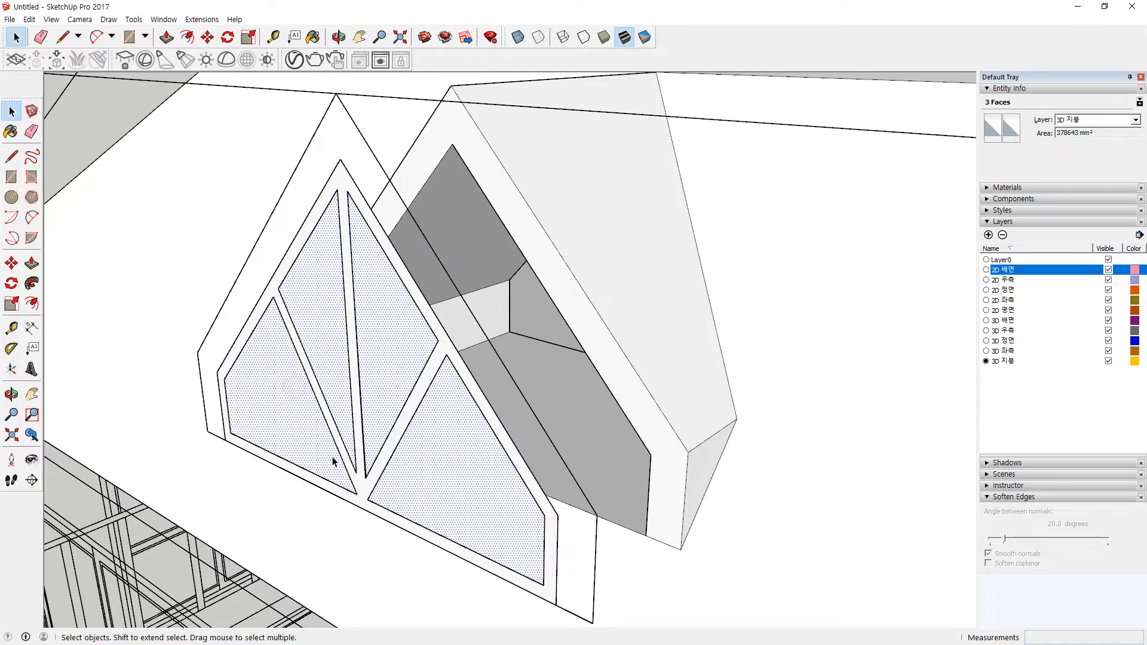
# Try to move the lower end of the stray edge beside the central mullion onto the center pane's bottom corner
pyautogui.scroll(6, 333, 461)
pyautogui.click(354, 400)
pyautogui.click(126, 592)
pyautogui.press('a')
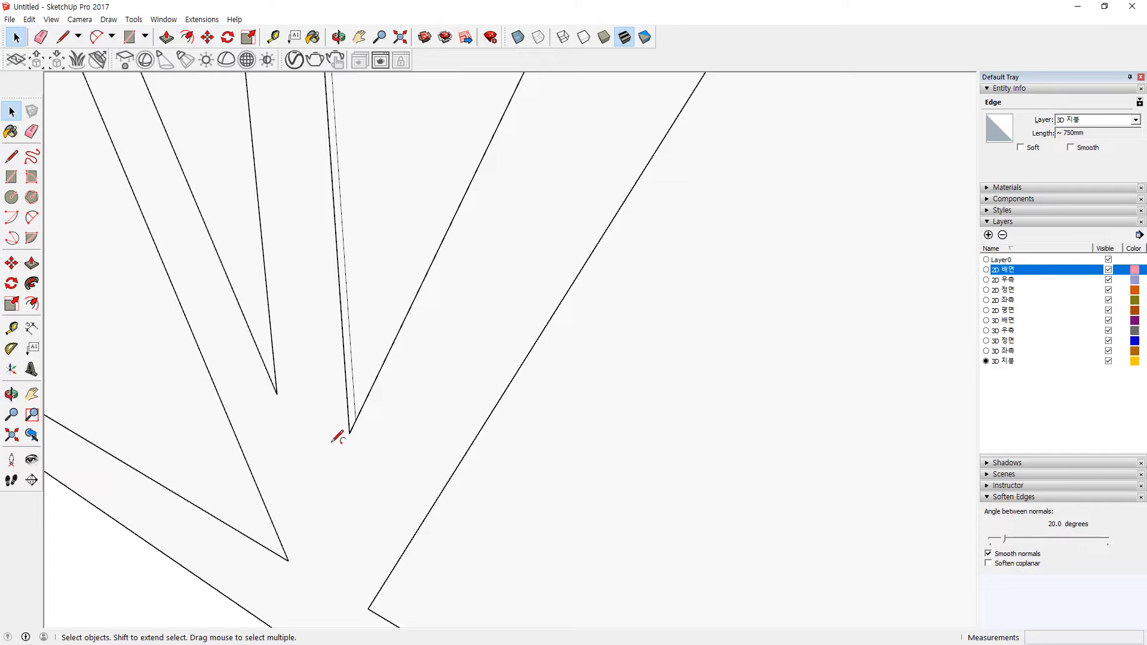
pyautogui.press('m')
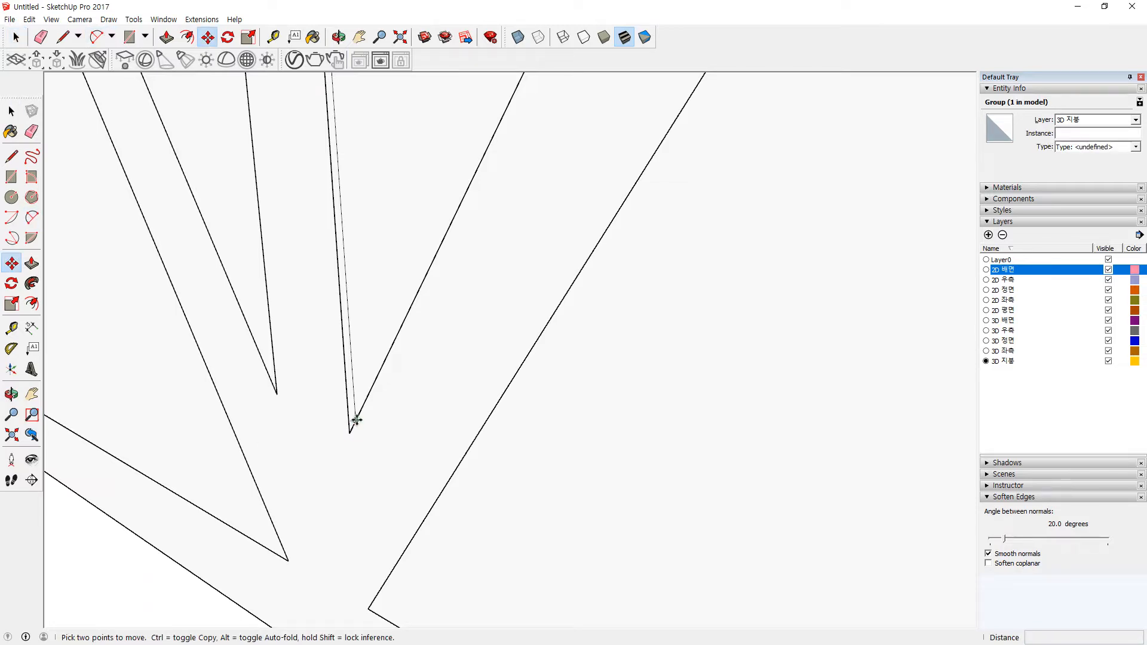
pyautogui.click(359, 419)
pyautogui.press('Escape')
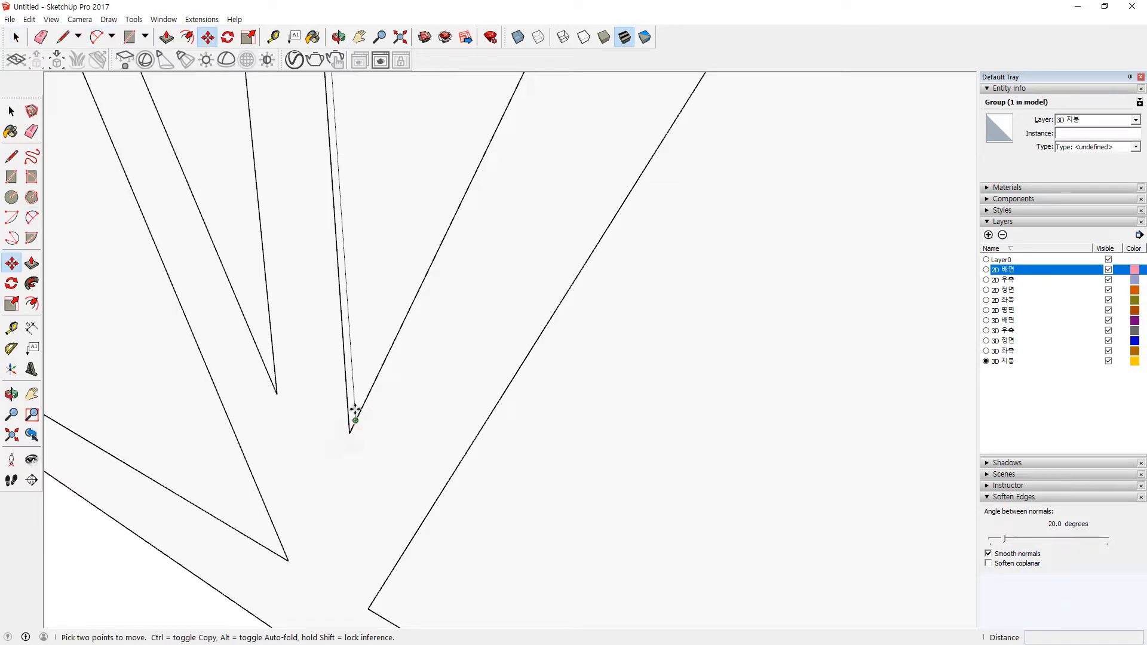
# Erase the stray edge running beside the window's central mullion near its lower end
pyautogui.click(354, 405)
pyautogui.press('Escape')
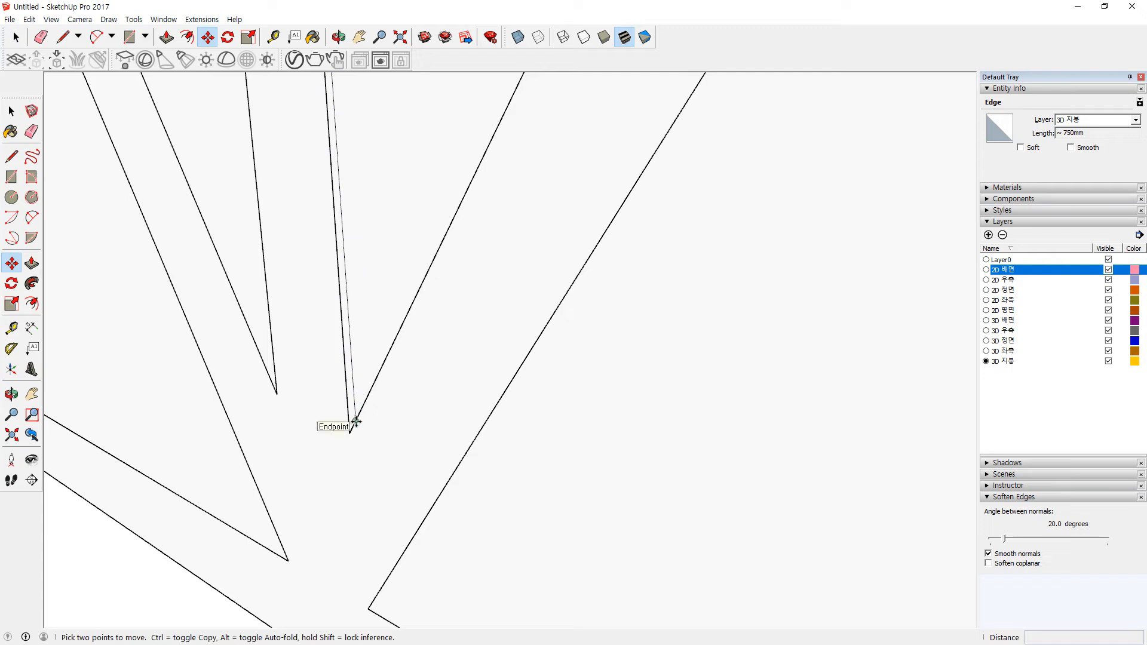
pyautogui.press('space')
pyautogui.click(355, 400)
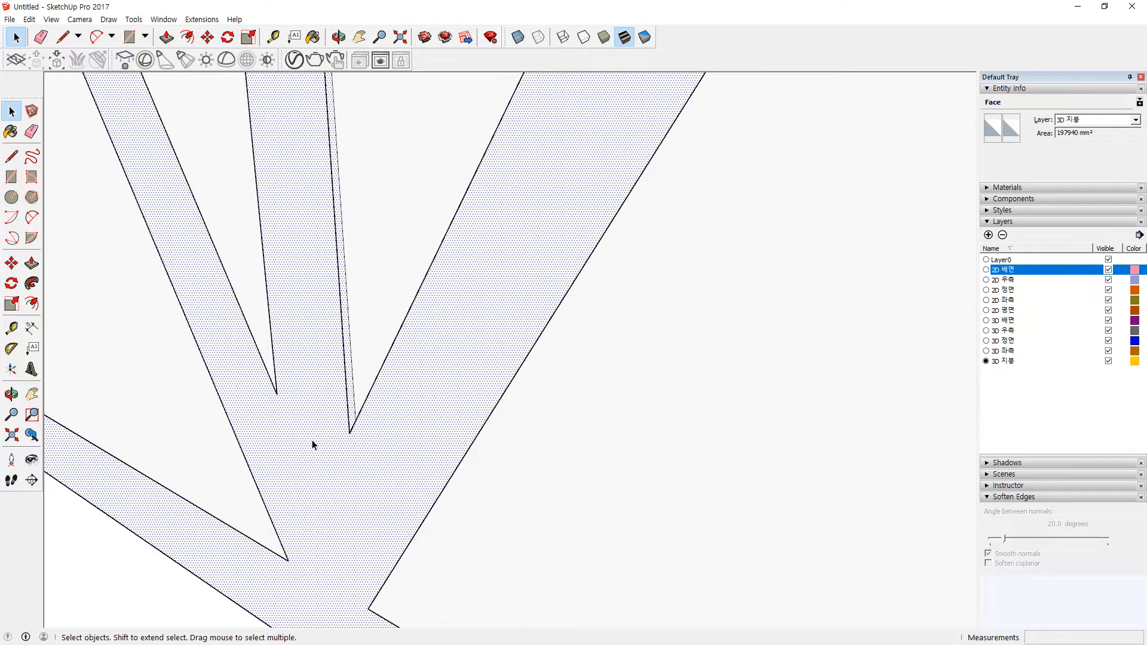
pyautogui.scroll(-4, 312, 441)
pyautogui.scroll(1, 347, 376)
pyautogui.press('e')
pyautogui.click(340, 392)
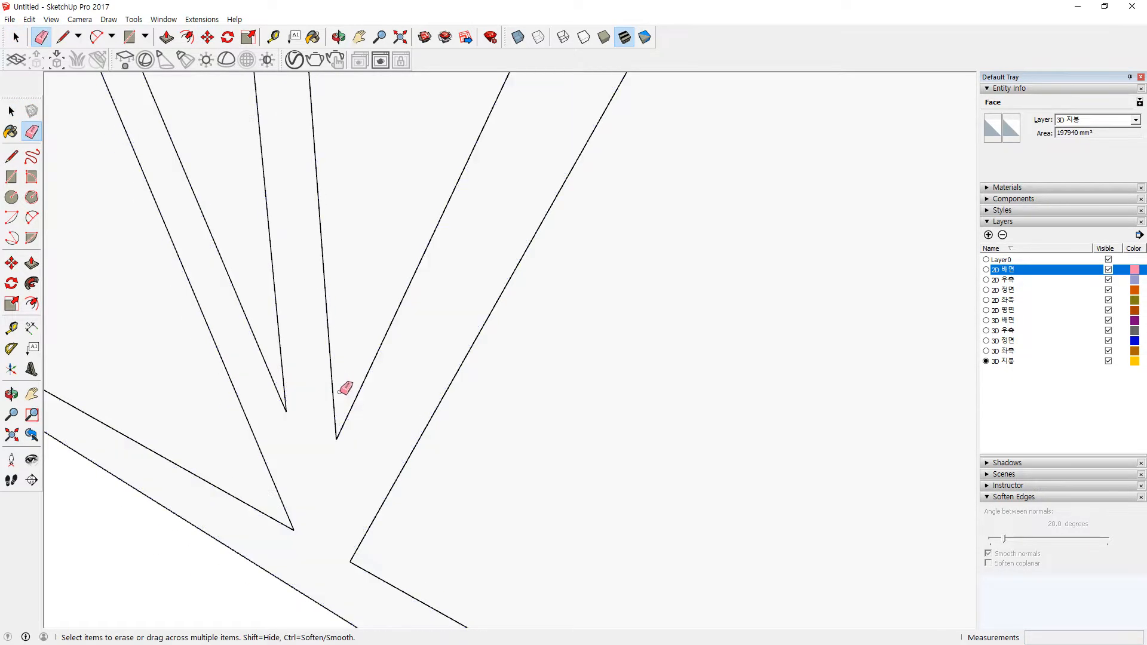
# Draw a line along the central mullion from the right pane's lower corner up to its peak
pyautogui.press('l')
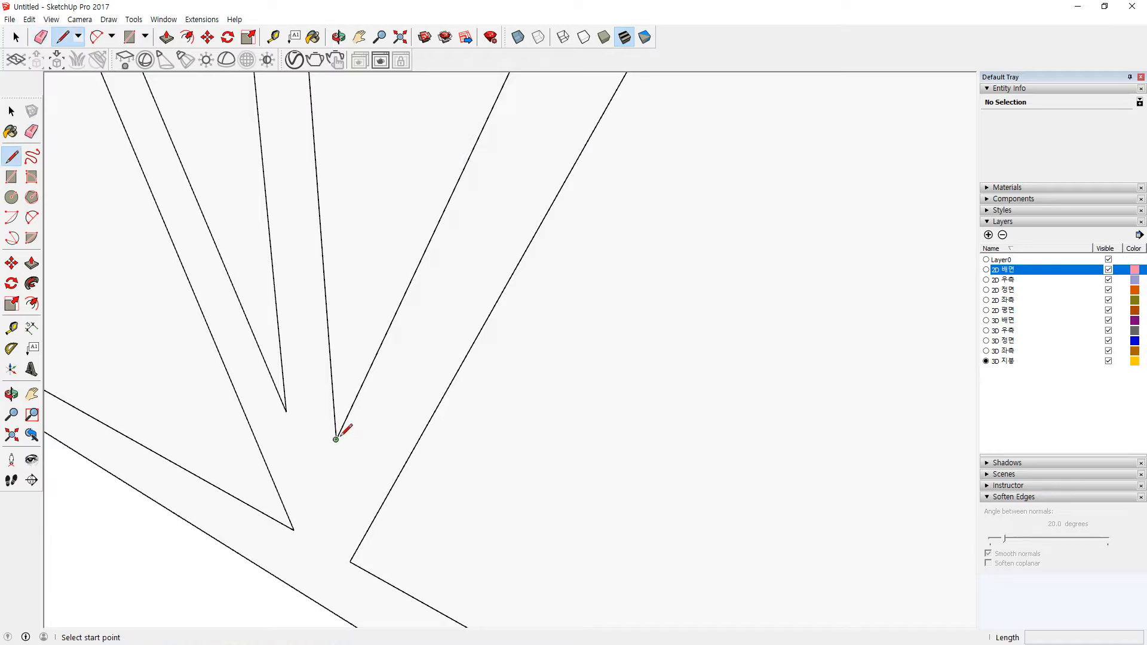
pyautogui.click(335, 439)
pyautogui.scroll(-6, 328, 328)
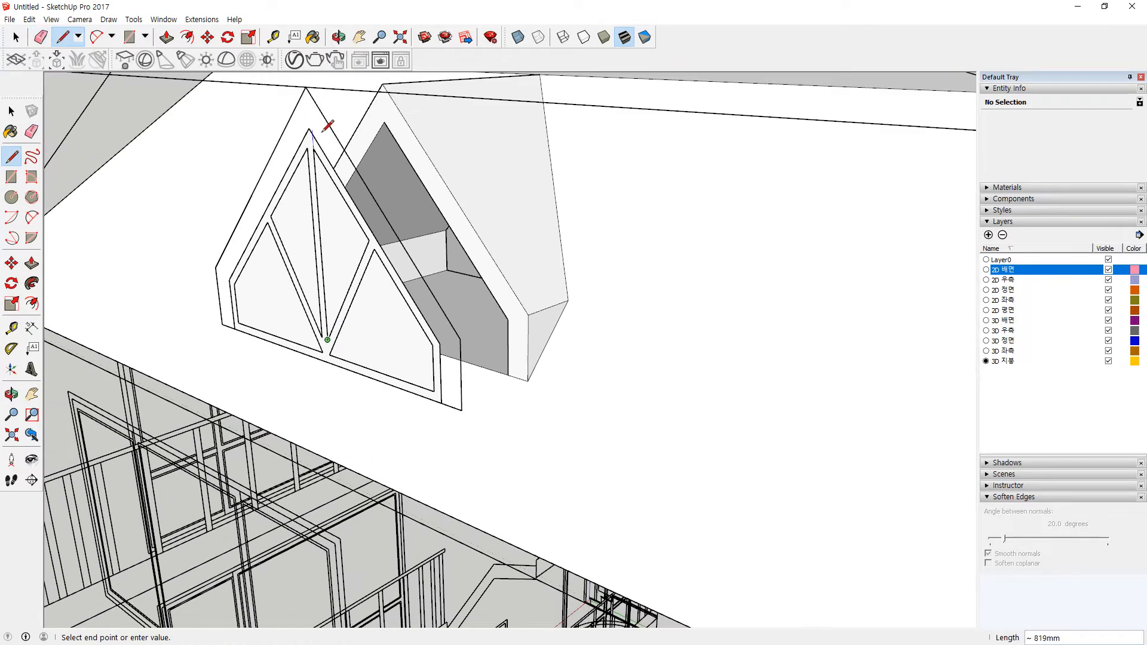
pyautogui.click(313, 149)
pyautogui.click(328, 338)
pyautogui.press('space')
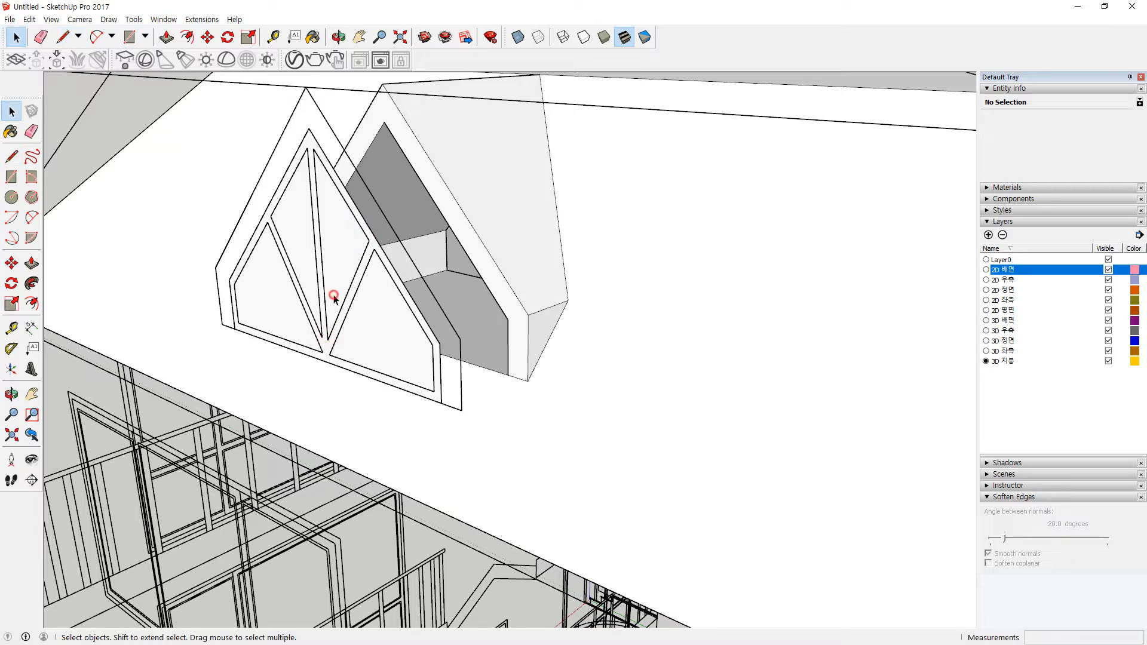
# Select the window's four pane faces and cut them out of the frame
pyautogui.click(291, 267)
pyautogui.click(280, 289)
pyautogui.click(370, 350)
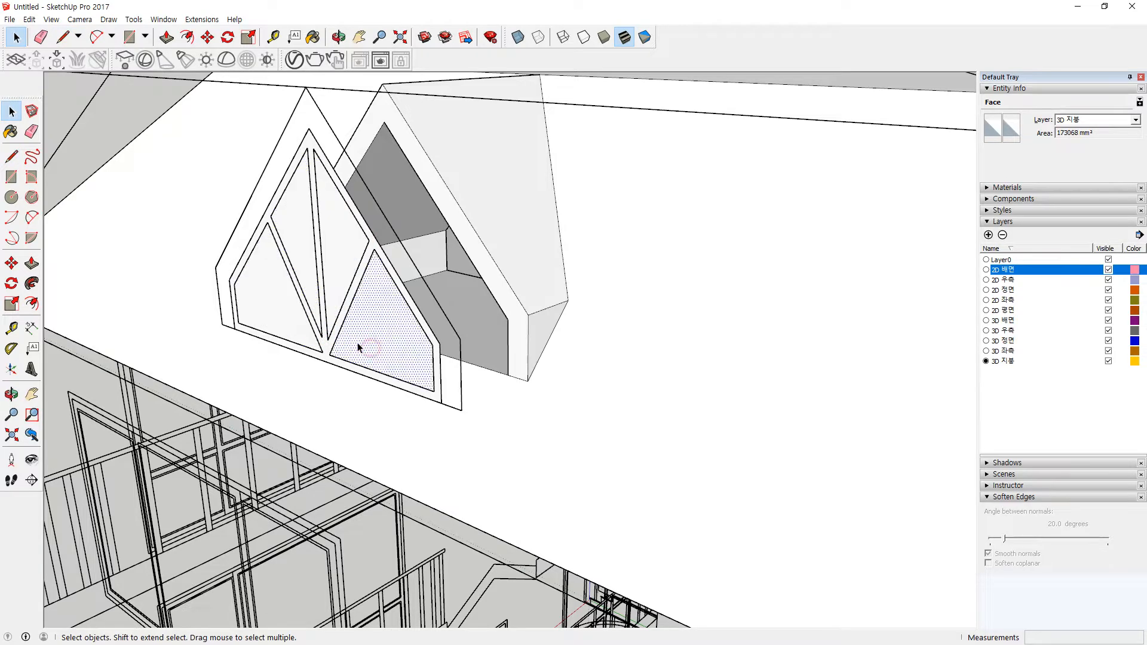
pyautogui.scroll(2, 385, 328)
pyautogui.keyDown('shift'); pyautogui.click(308, 241); pyautogui.keyUp('shift')
pyautogui.keyDown('shift'); pyautogui.click(274, 231); pyautogui.keyUp('shift')
pyautogui.keyDown('shift'); pyautogui.click(227, 283); pyautogui.keyUp('shift')
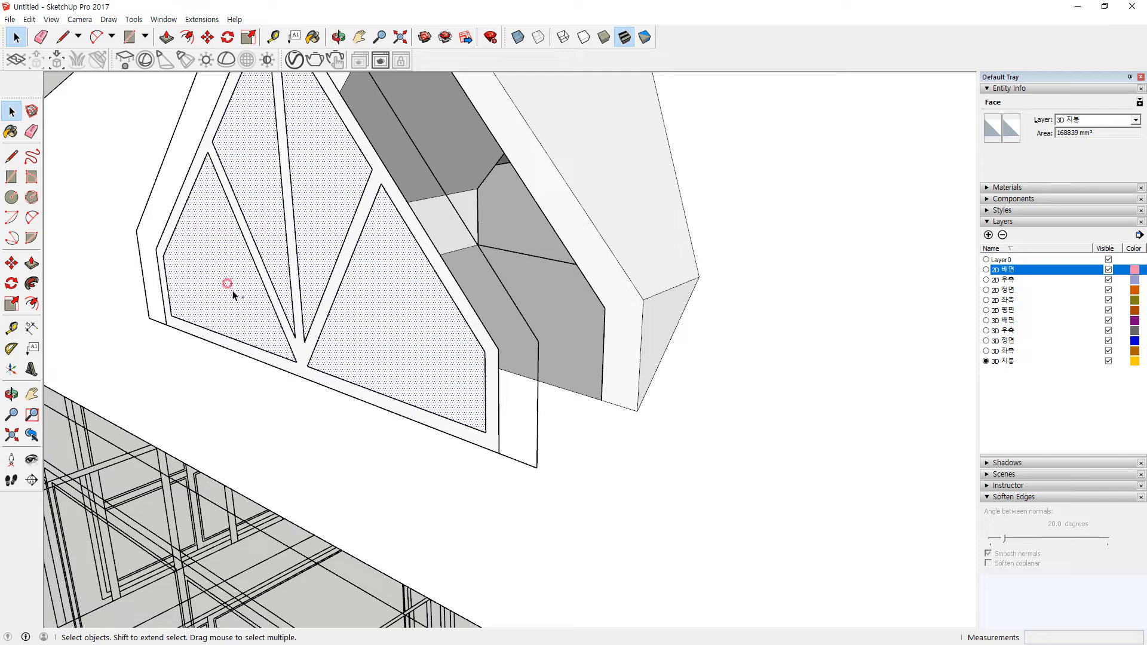
pyautogui.press('Delete')
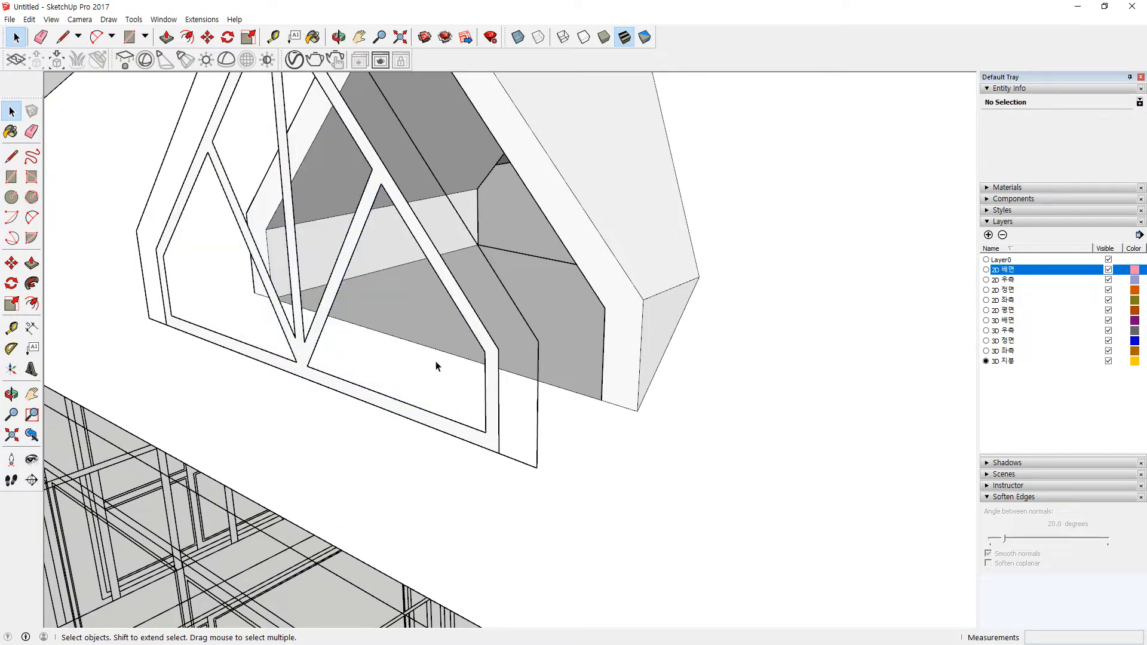
# Extrude the window frame face toward the roof dormer with Push/Pull
pyautogui.scroll(2, 488, 430)
pyautogui.press('m')
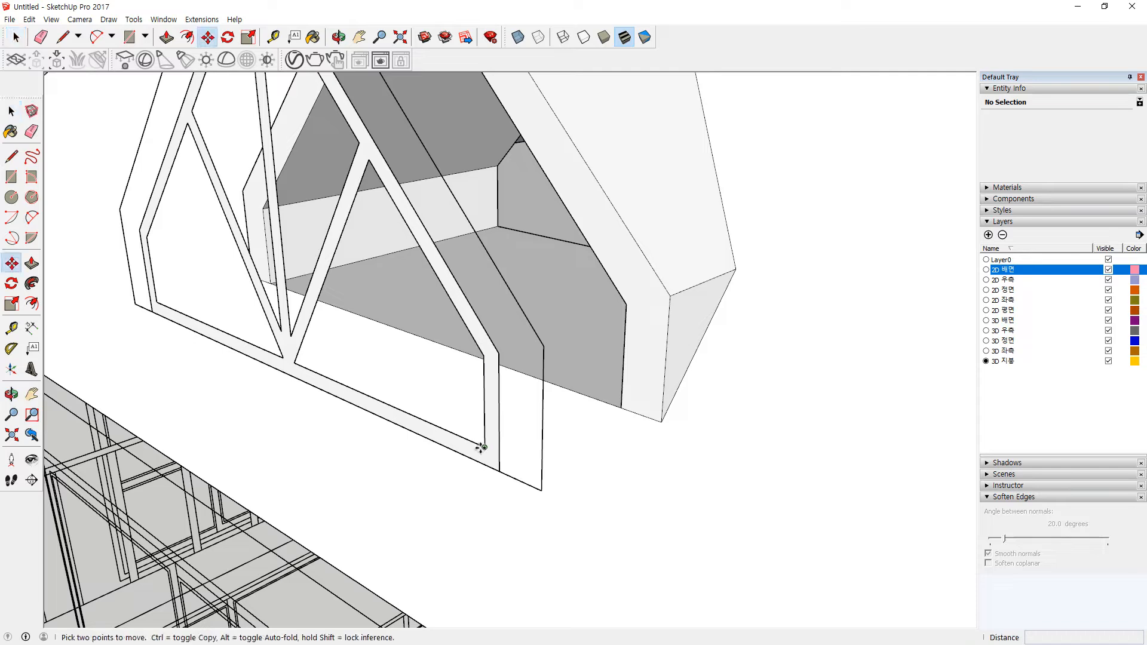
pyautogui.press('p')
pyautogui.click(480, 459)
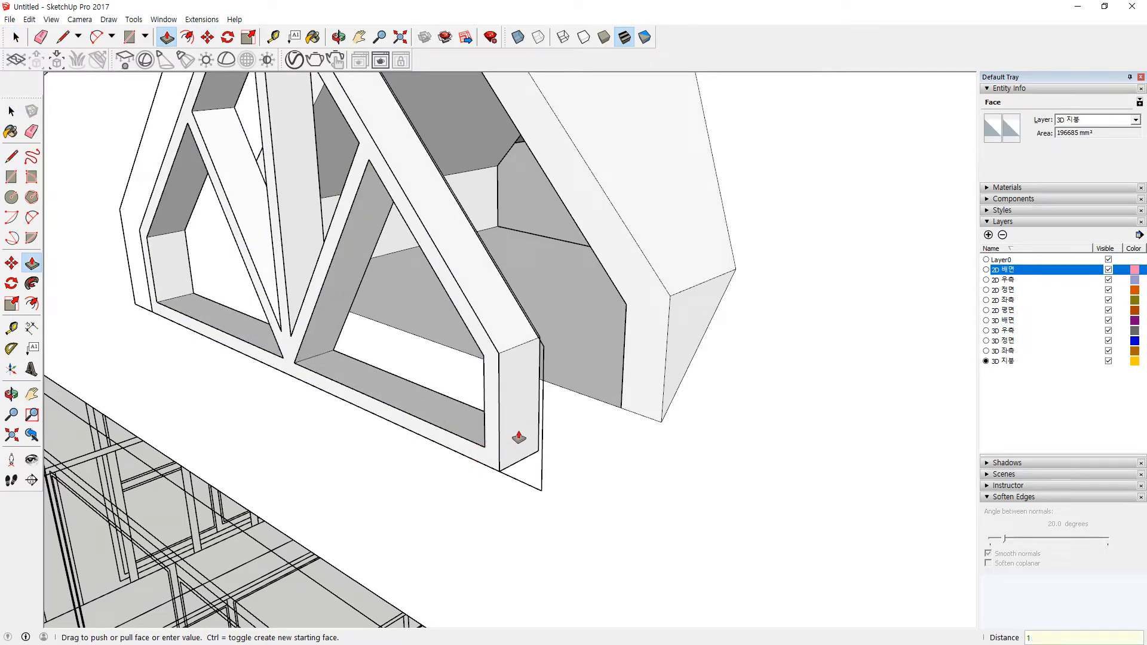
pyautogui.press('Return')
pyautogui.press('space')
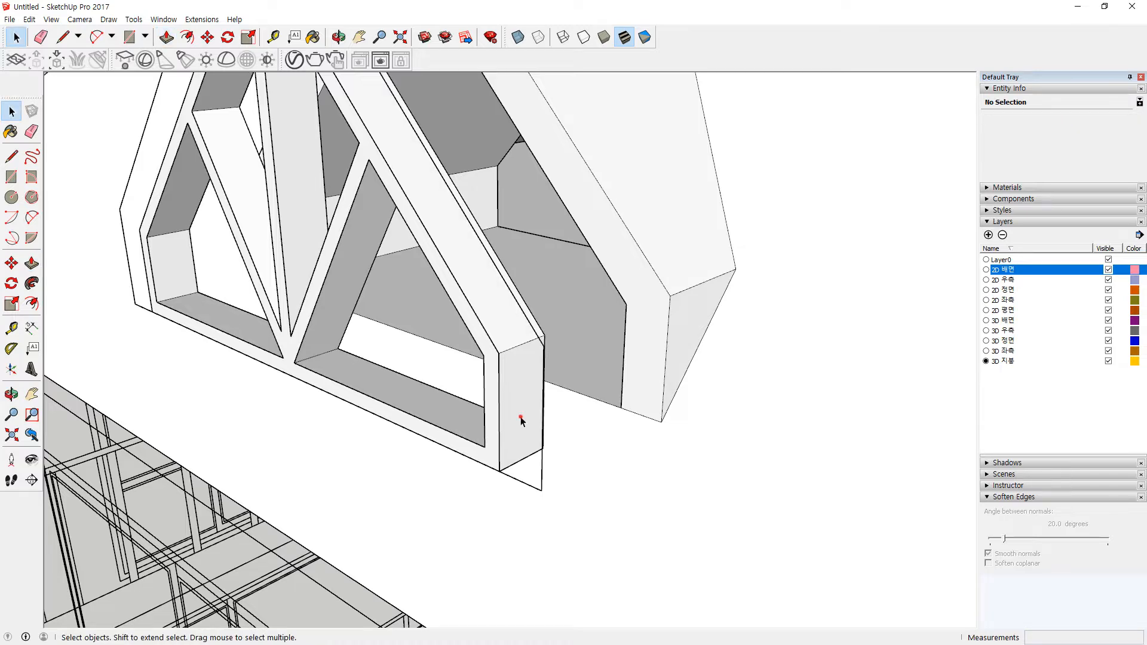
# Select all connected geometry of the extruded window frame and make it a group
pyautogui.tripleClick(520, 418)
pyautogui.rightClick(521, 418)
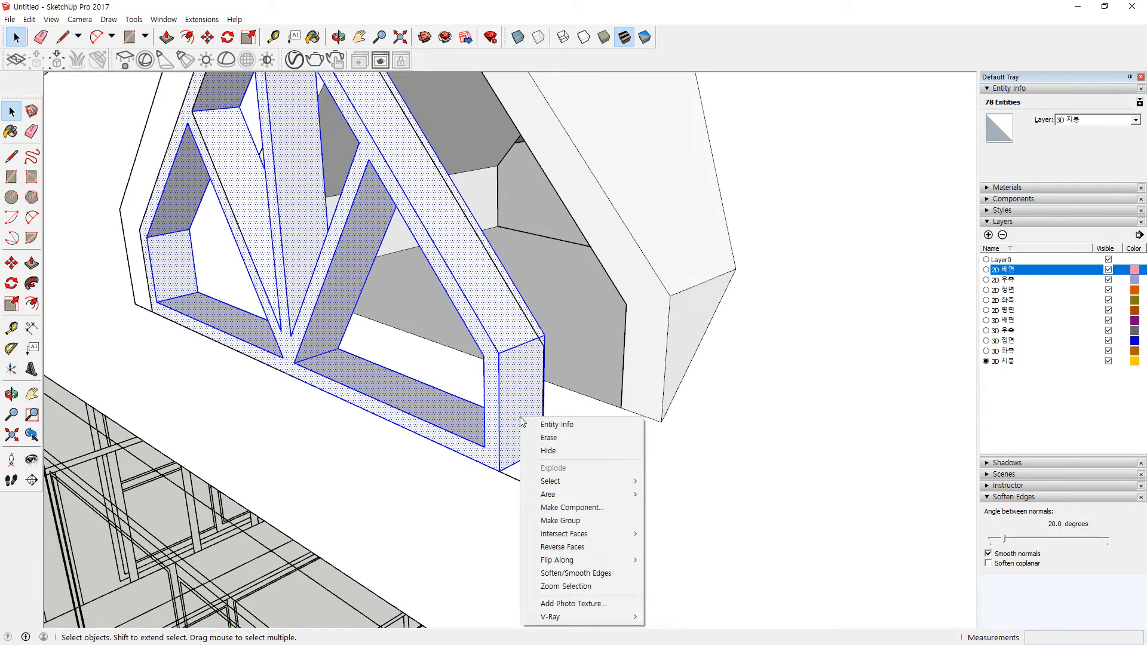
pyautogui.press('g')
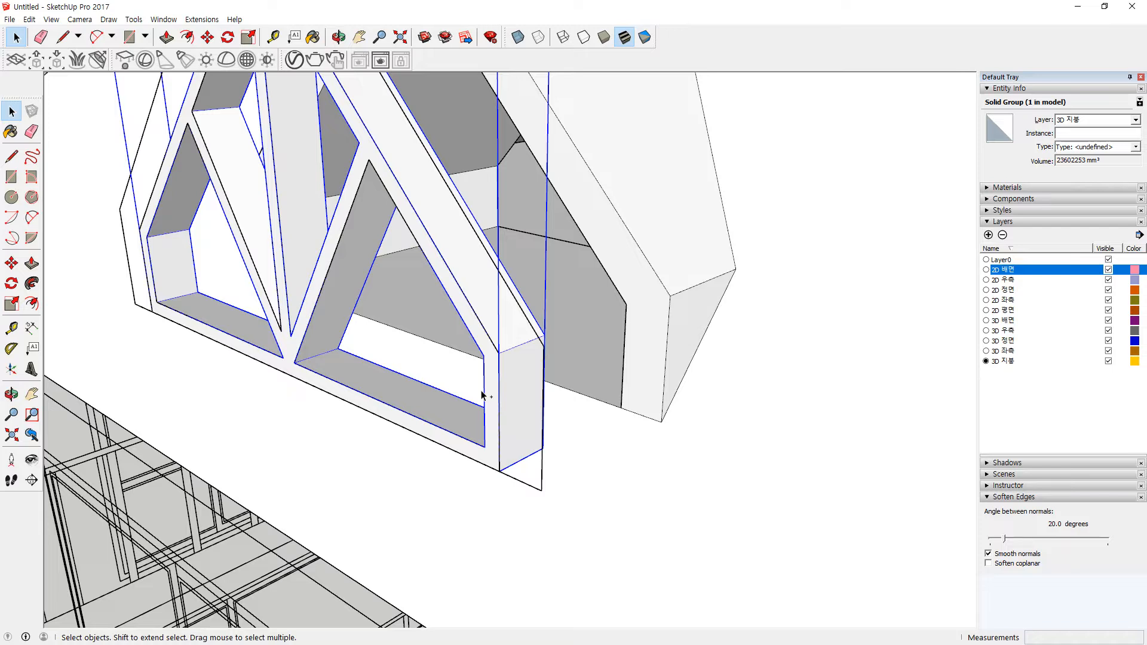
# Paste the four cut pane faces next to the grouped window frame
pyautogui.hotkey('ctrl', 'c')
pyautogui.hotkey('ctrl', 'v')
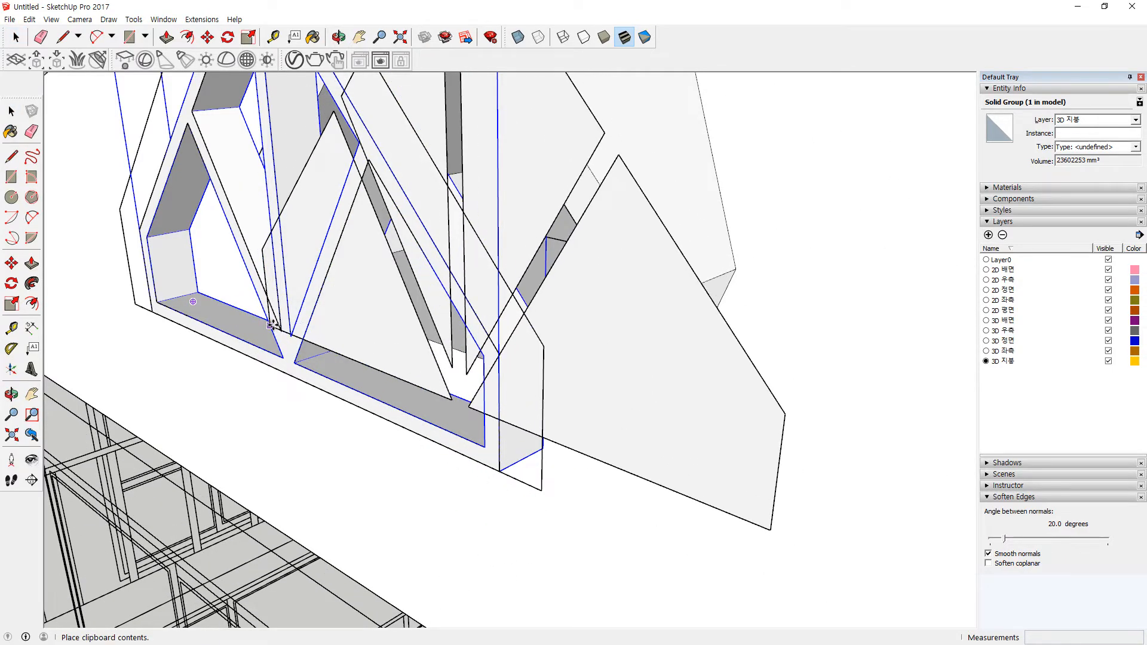
pyautogui.click(273, 325)
pyautogui.moveTo(269, 348); pyautogui.dragTo(452, 365, button='middle')
pyautogui.scroll(1, 227, 386)
pyautogui.keyDown('shift'); pyautogui.moveTo(283, 389); pyautogui.dragTo(517, 429, button='middle'); pyautogui.keyUp('shift')
# Move the pasted panes by their corners until they align with the front edges of the frame openings
pyautogui.click(495, 412)
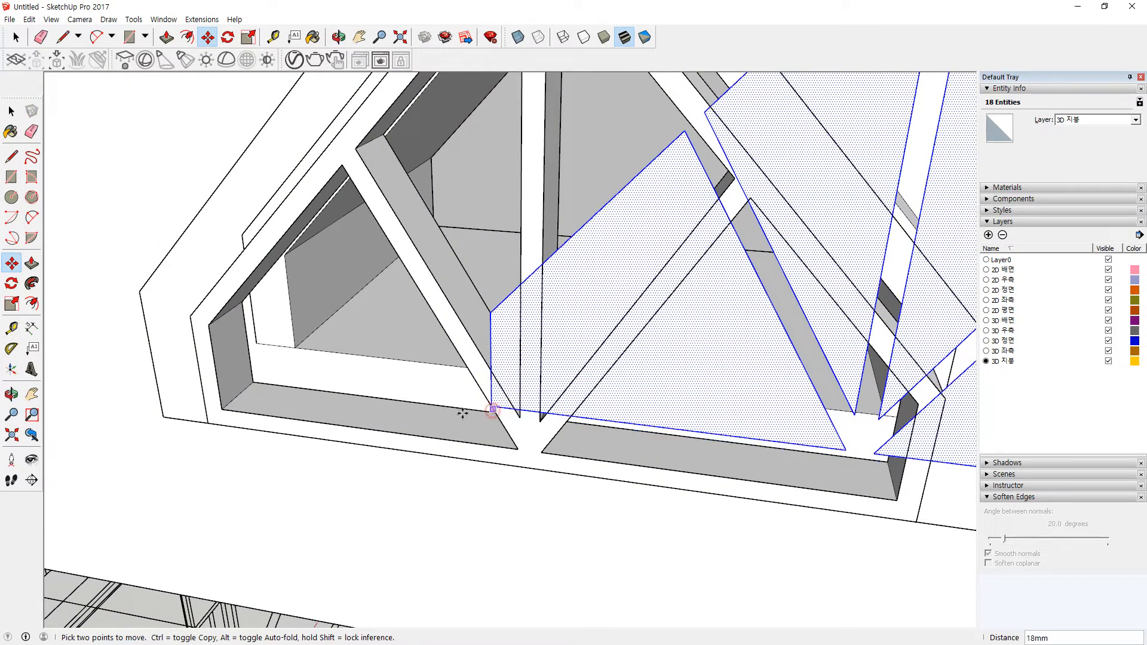
pyautogui.click(223, 410)
pyautogui.click(220, 412)
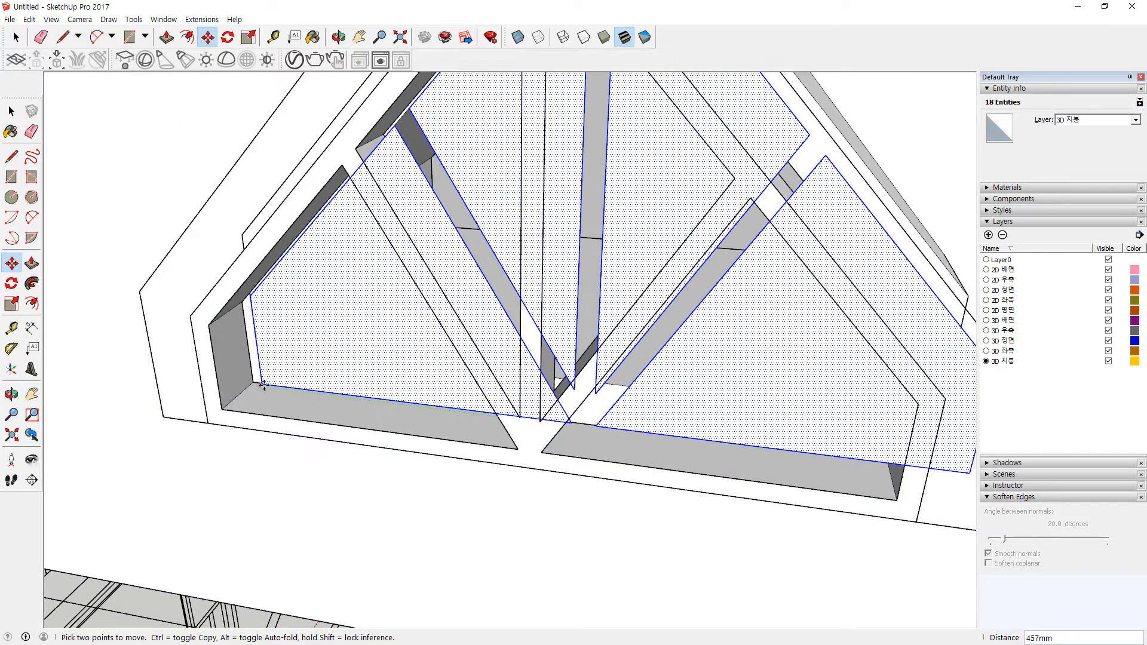
pyautogui.click(266, 401)
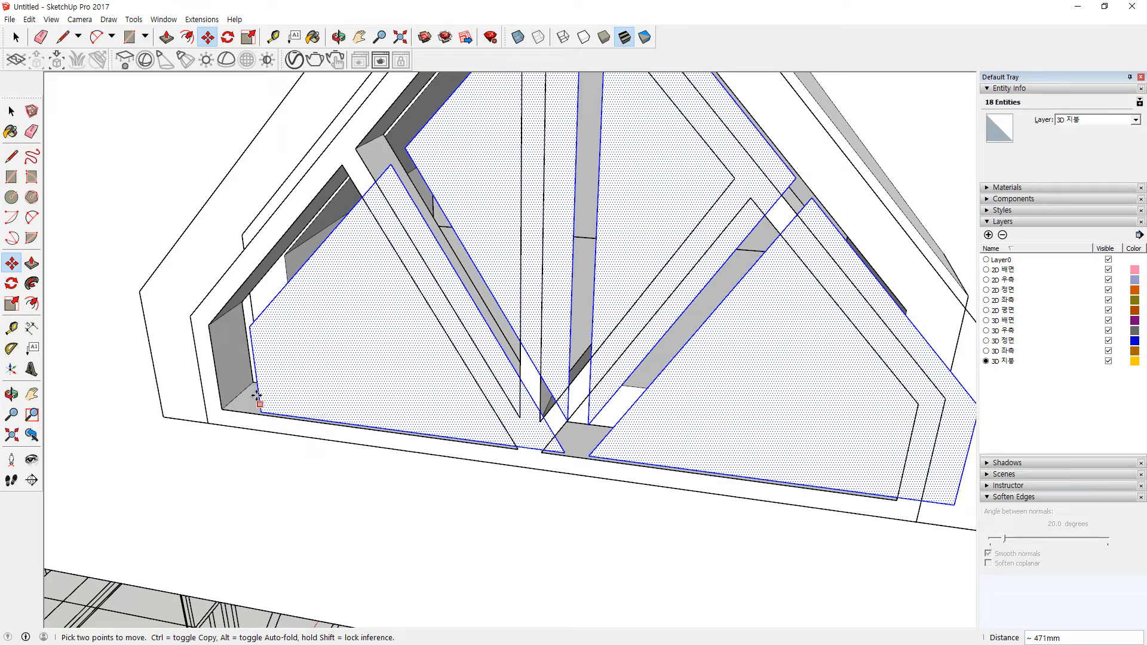
pyautogui.click(249, 326)
pyautogui.click(206, 325)
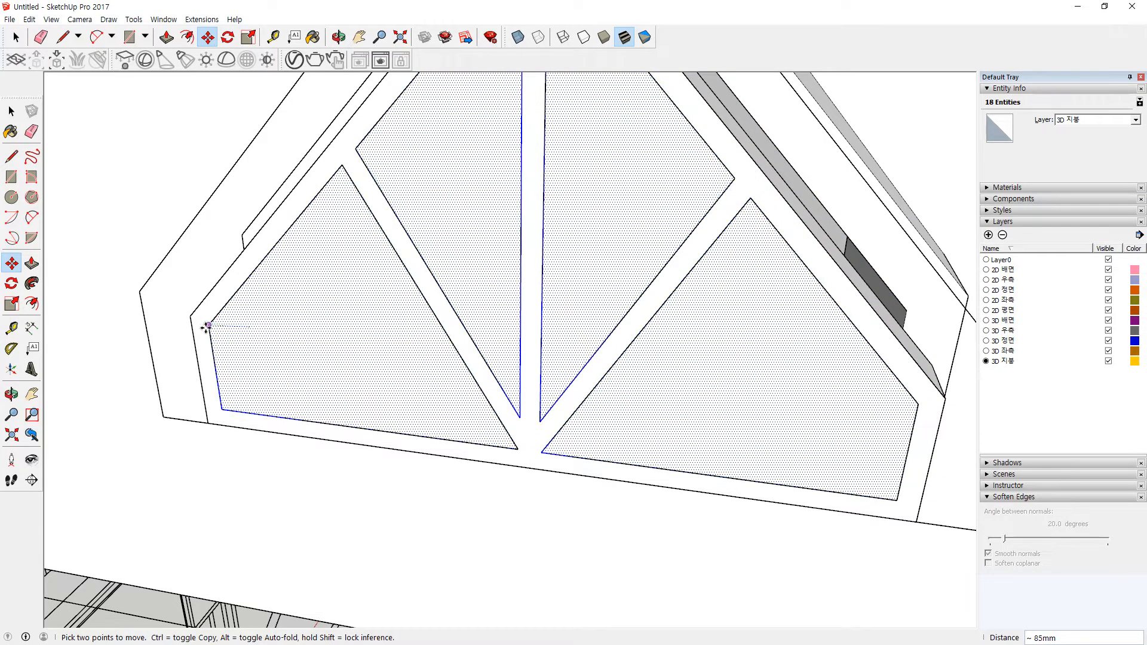
# Move the panes 60 mm inward along the depth of the window frame
pyautogui.moveTo(613, 401); pyautogui.dragTo(621, 319, button='middle')
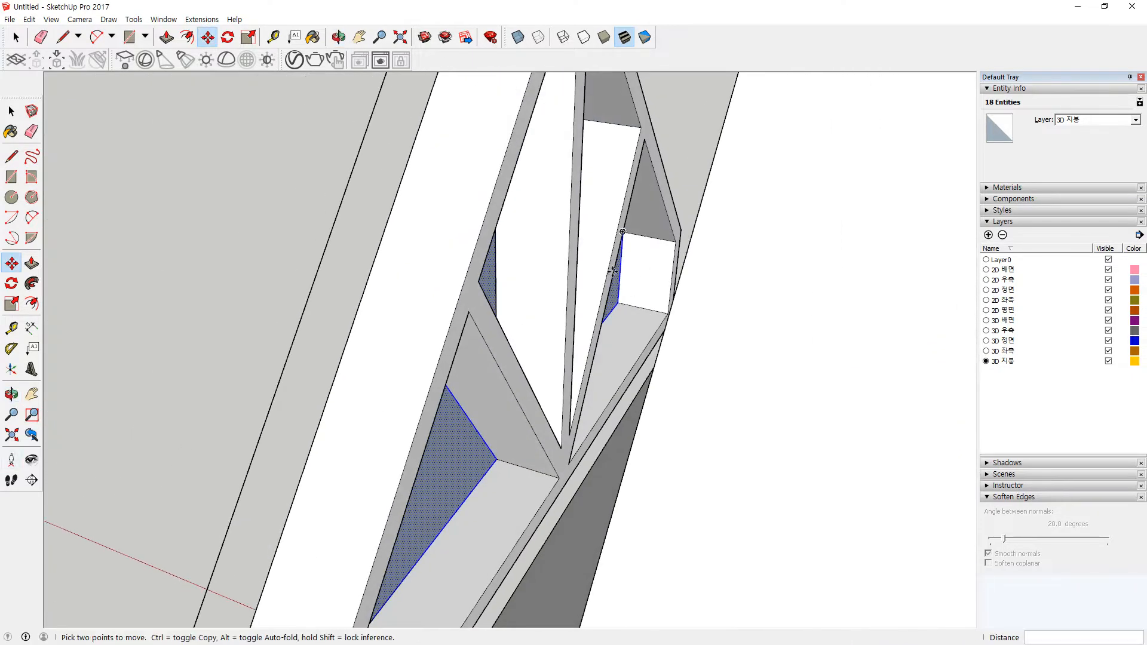
pyautogui.scroll(3, 634, 314)
pyautogui.scroll(4, 633, 313)
pyautogui.click(605, 315)
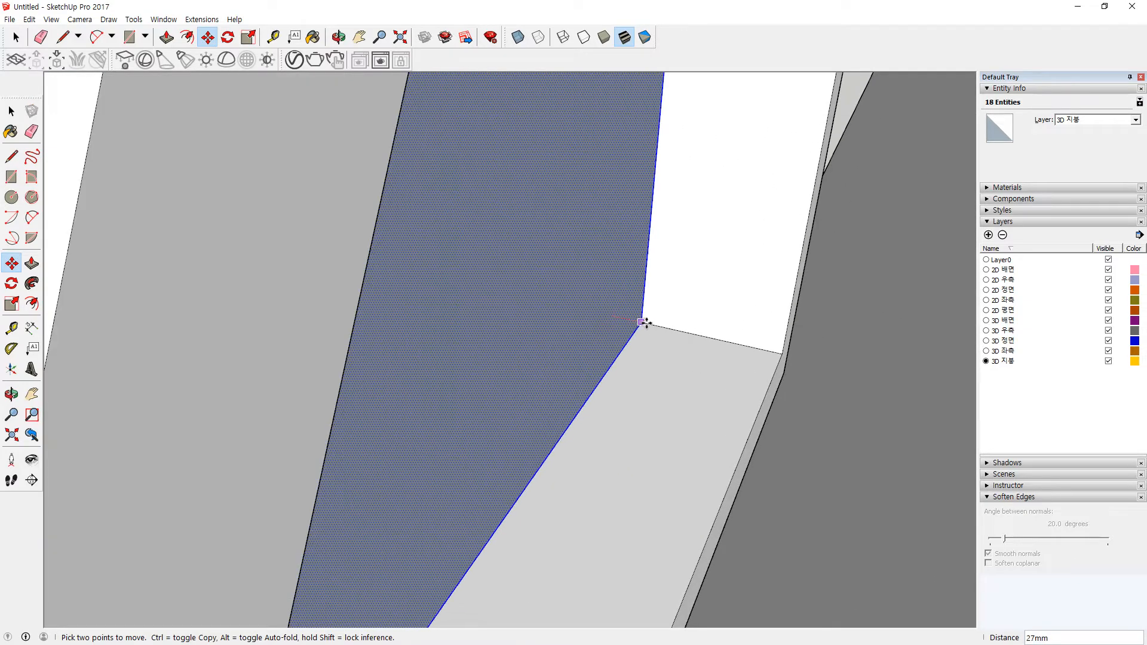
pyautogui.click(696, 337)
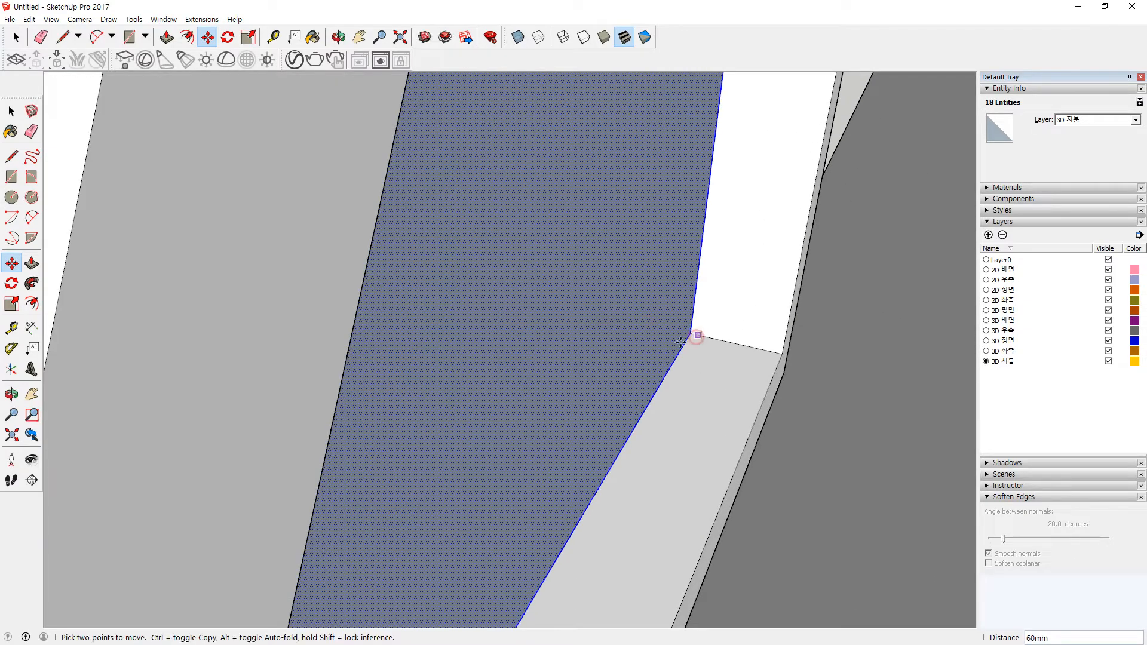
# Add the window frame to the selected panes and make them one group
pyautogui.scroll(-6, 307, 359)
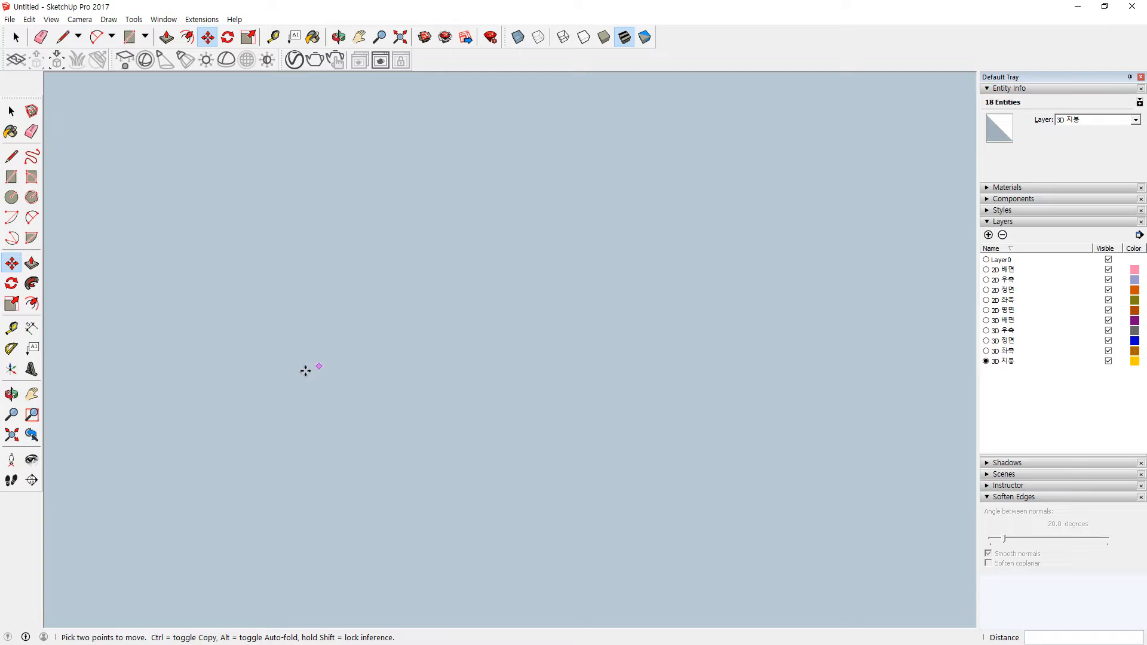
pyautogui.moveTo(306, 371); pyautogui.dragTo(755, 405, button='middle')
pyautogui.hotkey('shift', 'z')
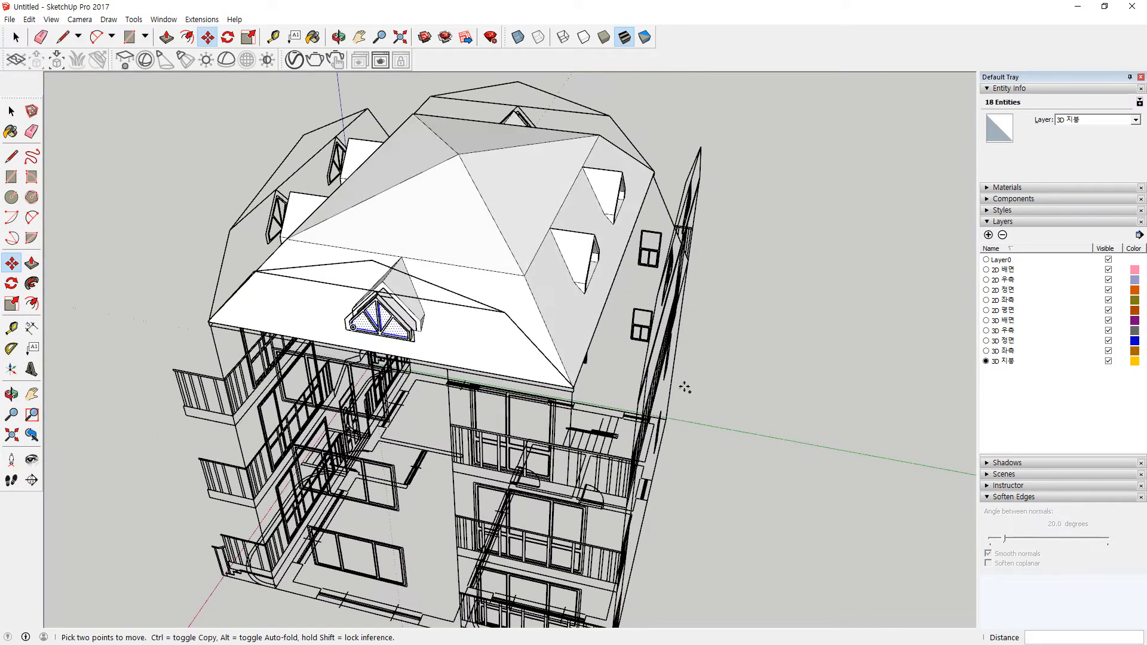
pyautogui.scroll(7, 446, 321)
pyautogui.moveTo(458, 340); pyautogui.dragTo(287, 203, button='middle')
pyautogui.press('space')
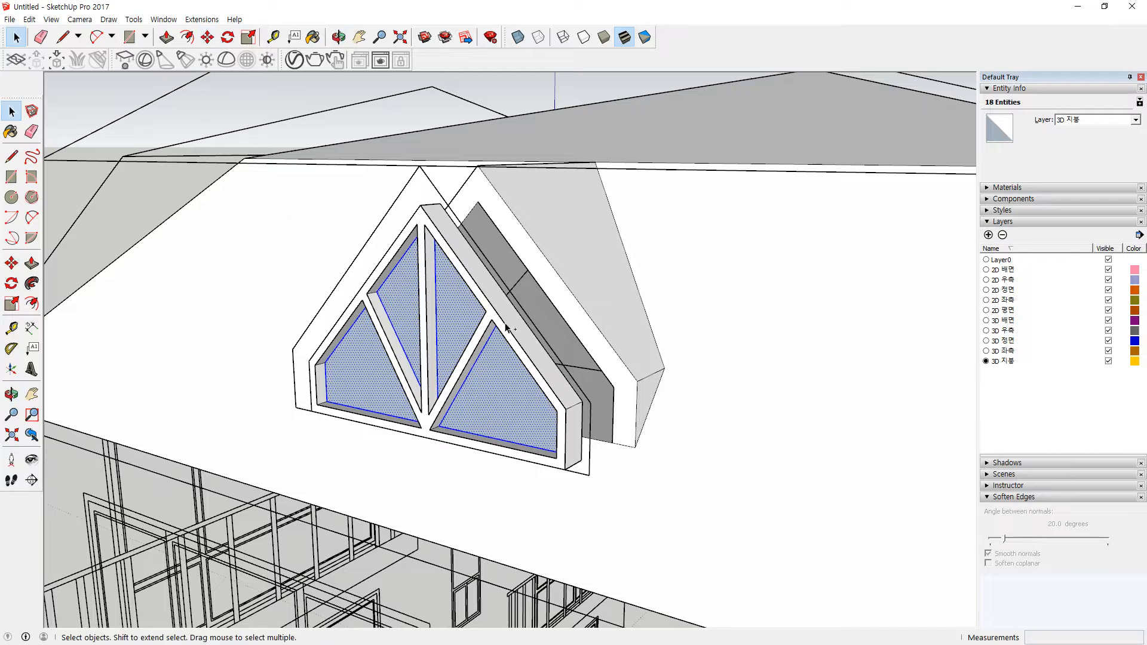
pyautogui.keyDown('shift'); pyautogui.click(515, 321); pyautogui.keyUp('shift')
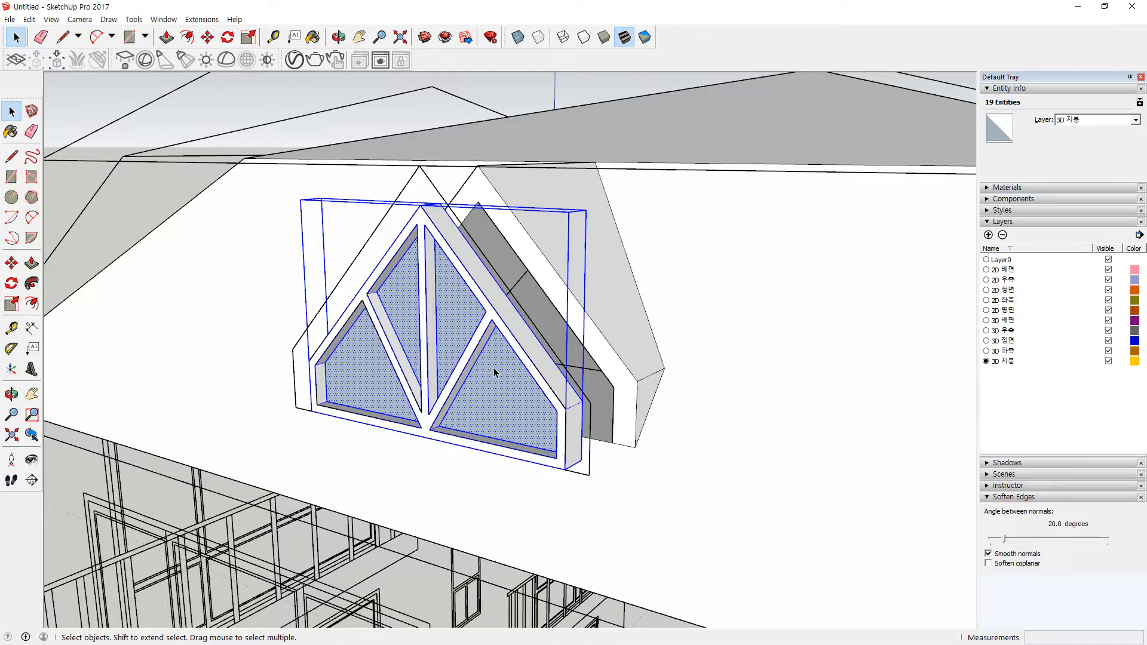
pyautogui.rightClick(490, 317)
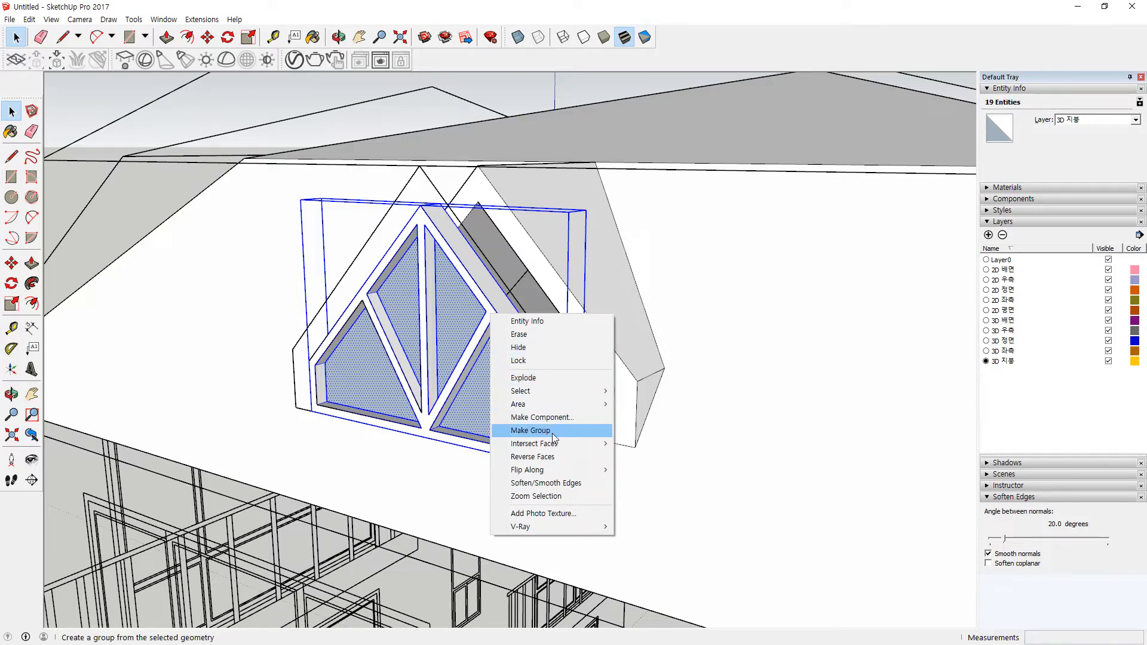
pyautogui.click(533, 432)
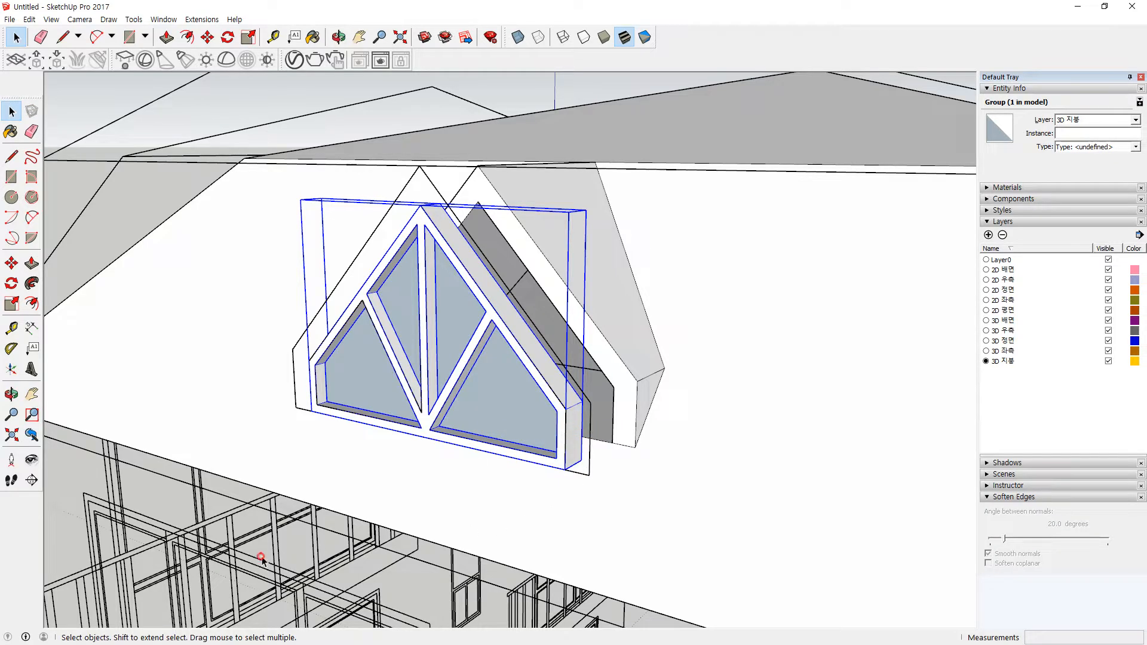
# Move the window group from its lower front corner about 375 mm back toward the roof dormer opening
pyautogui.moveTo(565, 445); pyautogui.dragTo(547, 448, button='middle')
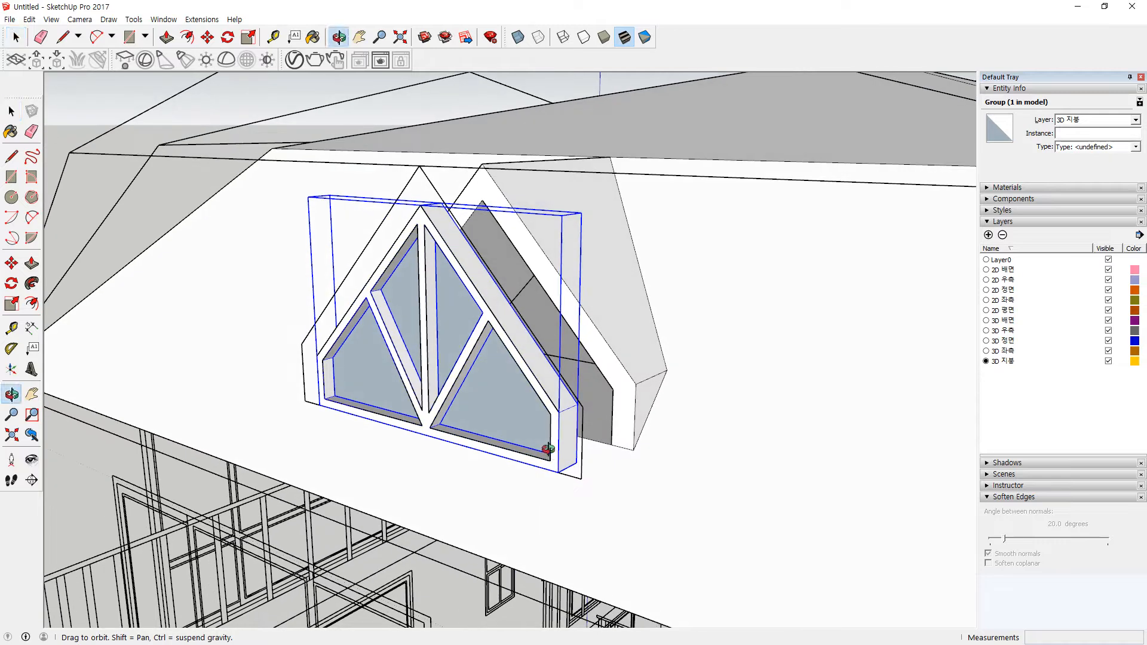
pyautogui.press('m')
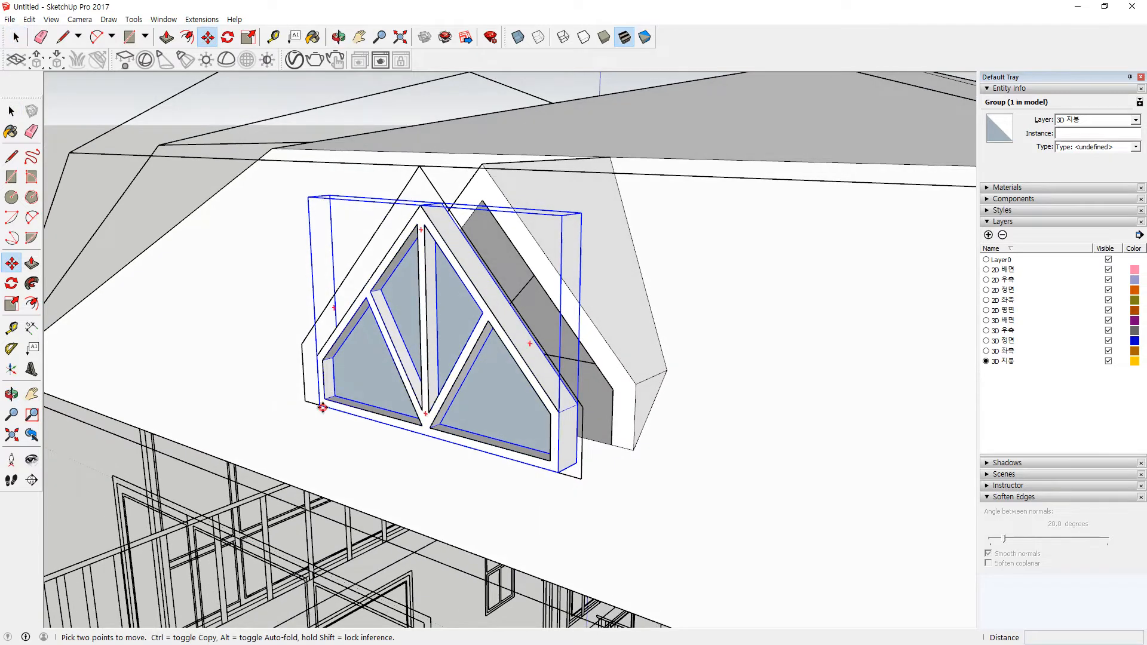
pyautogui.click(323, 408)
pyautogui.scroll(5, 322, 408)
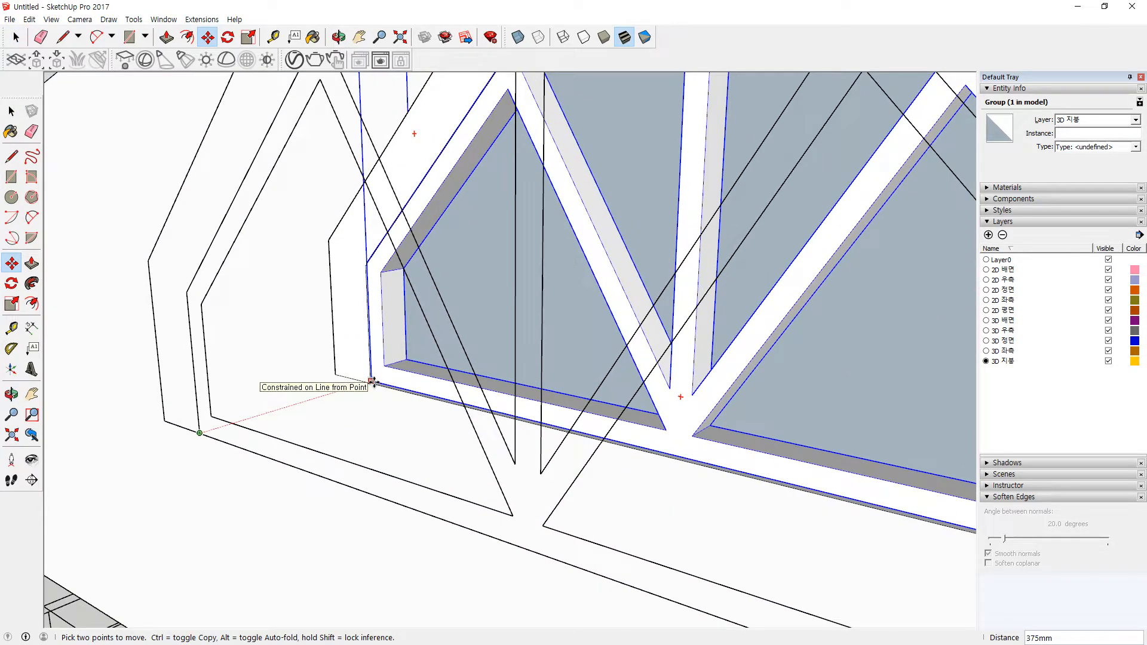
pyautogui.click(372, 382)
# Snap the window group's lower corner exactly onto the lower front corner of the dormer opening
pyautogui.scroll(5, 371, 376)
pyautogui.click(368, 370)
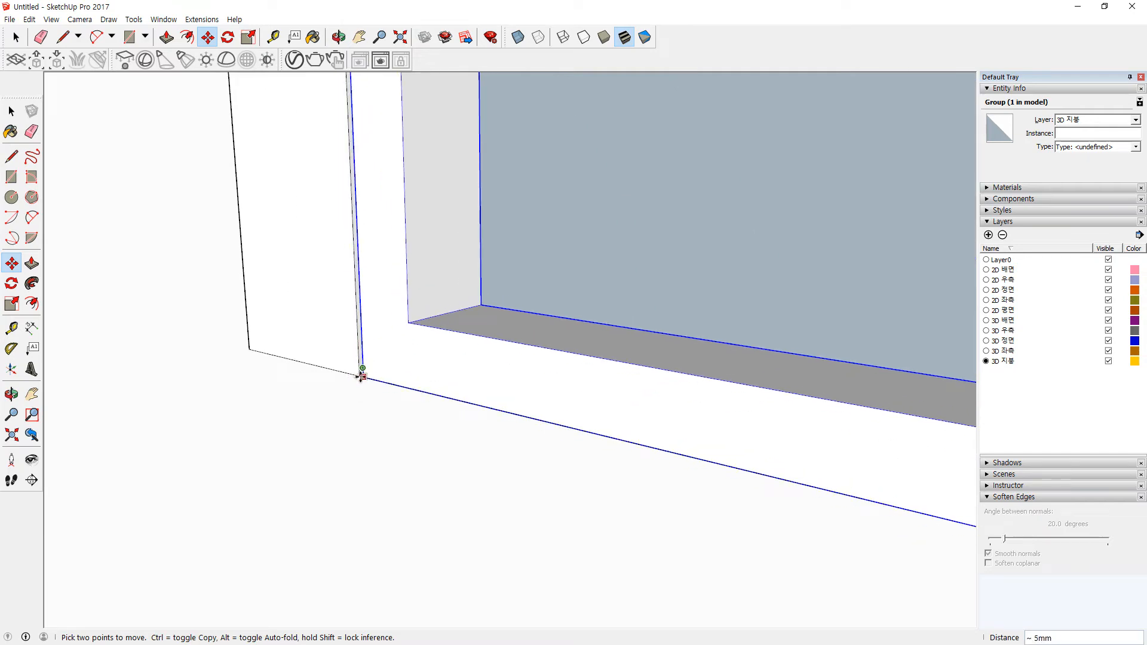
pyautogui.scroll(3, 380, 385)
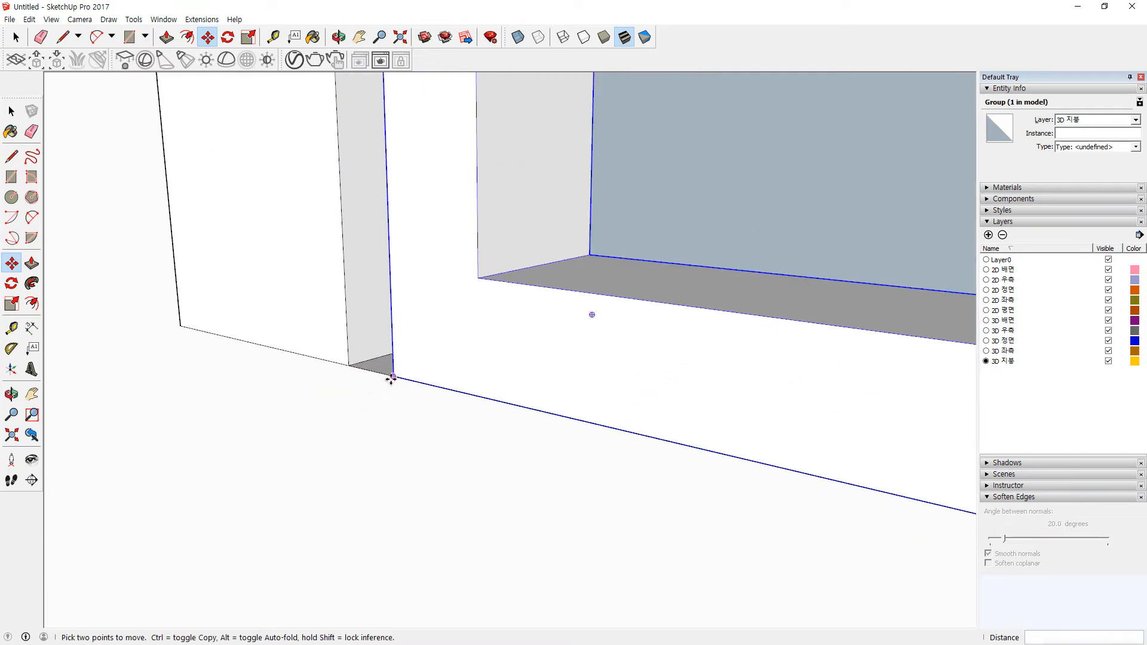
pyautogui.click(348, 369)
pyautogui.scroll(-6, 333, 403)
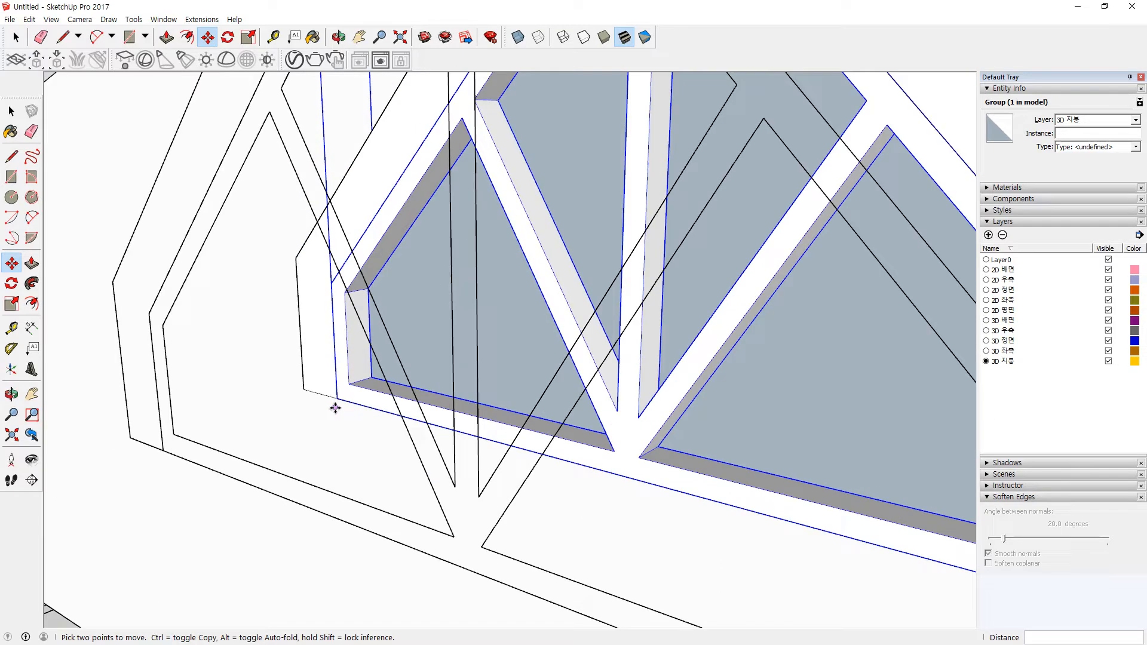
pyautogui.scroll(-2, 350, 420)
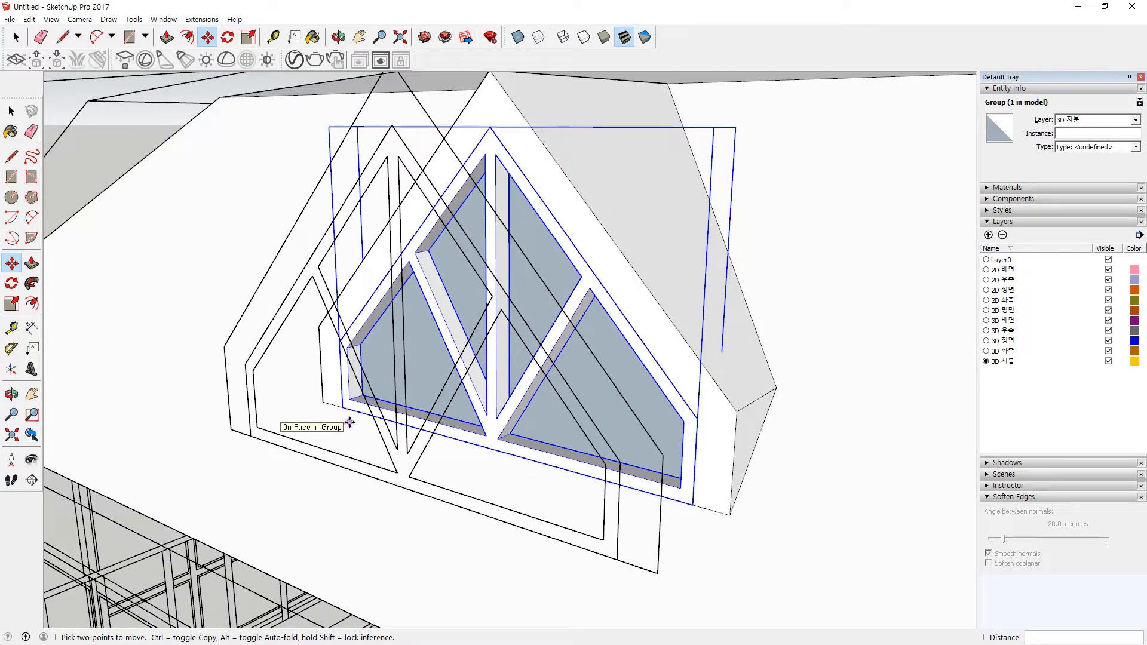
# Move the window group inward from its lower front corner so it sits recessed in the dormer opening
pyautogui.scroll(4, 347, 411)
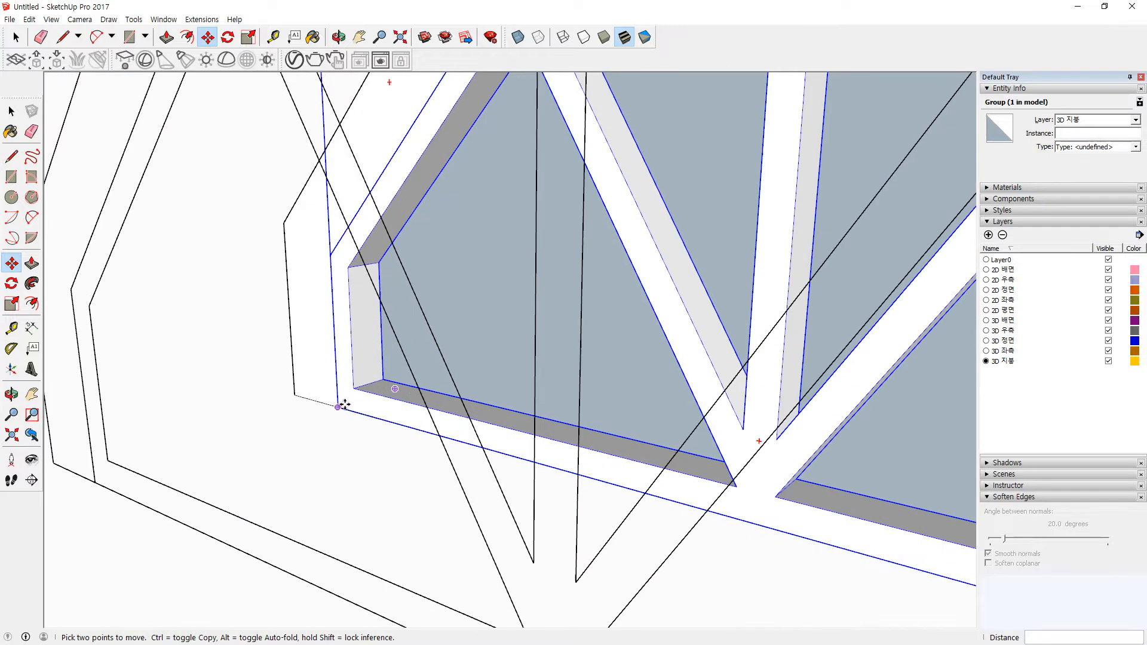
pyautogui.click(335, 408)
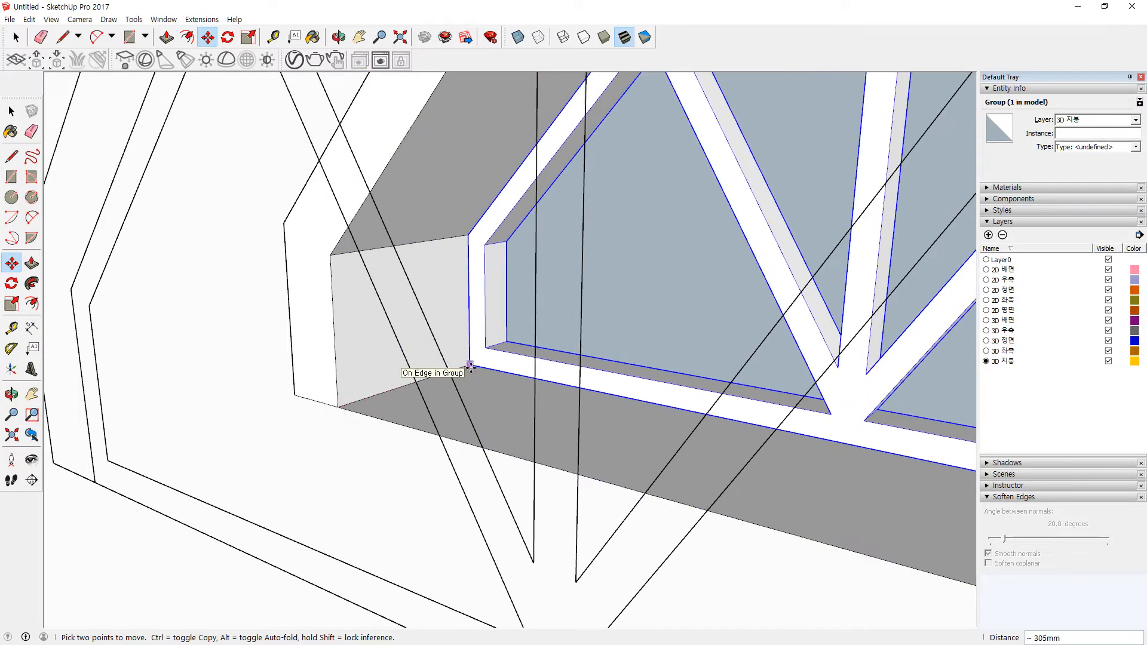
pyautogui.press('Return')
pyautogui.scroll(-6, 401, 399)
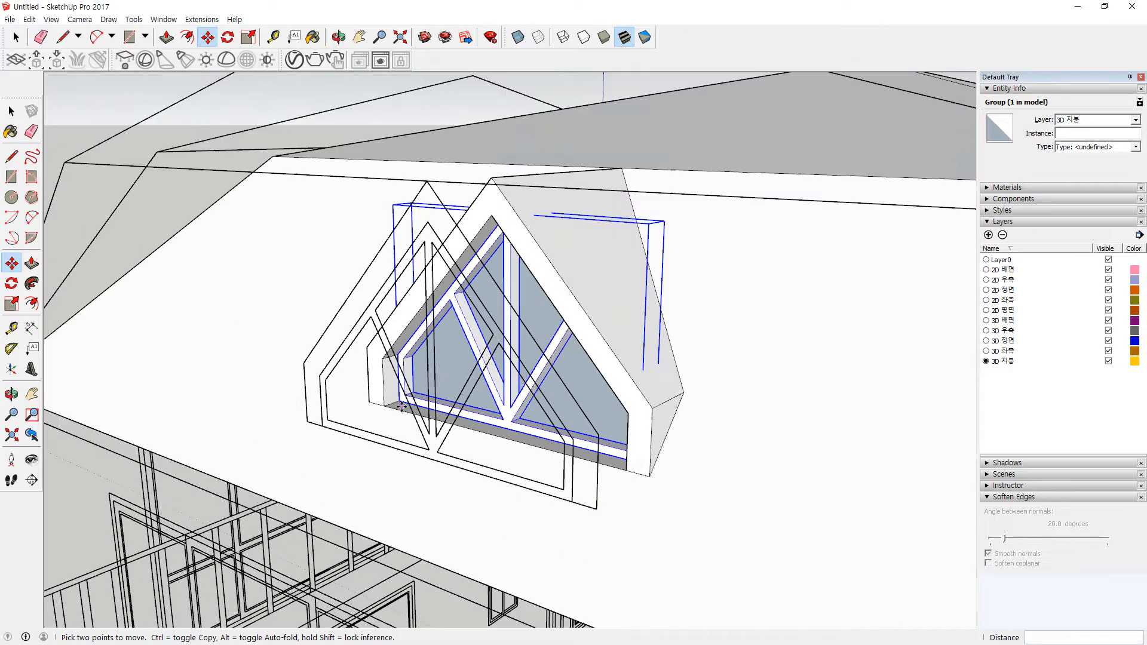
pyautogui.scroll(2, 502, 407)
pyautogui.keyDown('shift'); pyautogui.moveTo(605, 420); pyautogui.dragTo(564, 471, button='middle'); pyautogui.keyUp('shift')
pyautogui.moveTo(519, 413); pyautogui.dragTo(507, 396, button='middle')
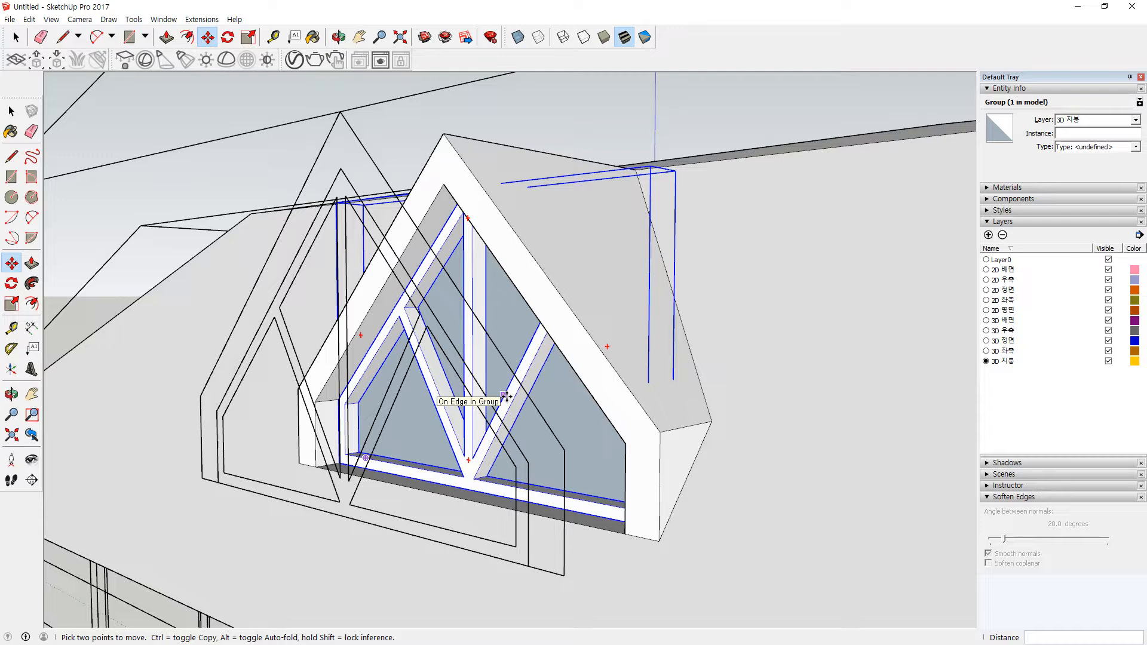
# Copy the window group from its lower corner to a spot beside the dormer on the opposite end of the roof
pyautogui.scroll(-5, 509, 251)
pyautogui.scroll(3, 437, 373)
pyautogui.press('ctrl')
pyautogui.click(373, 405)
pyautogui.scroll(-7, 602, 428)
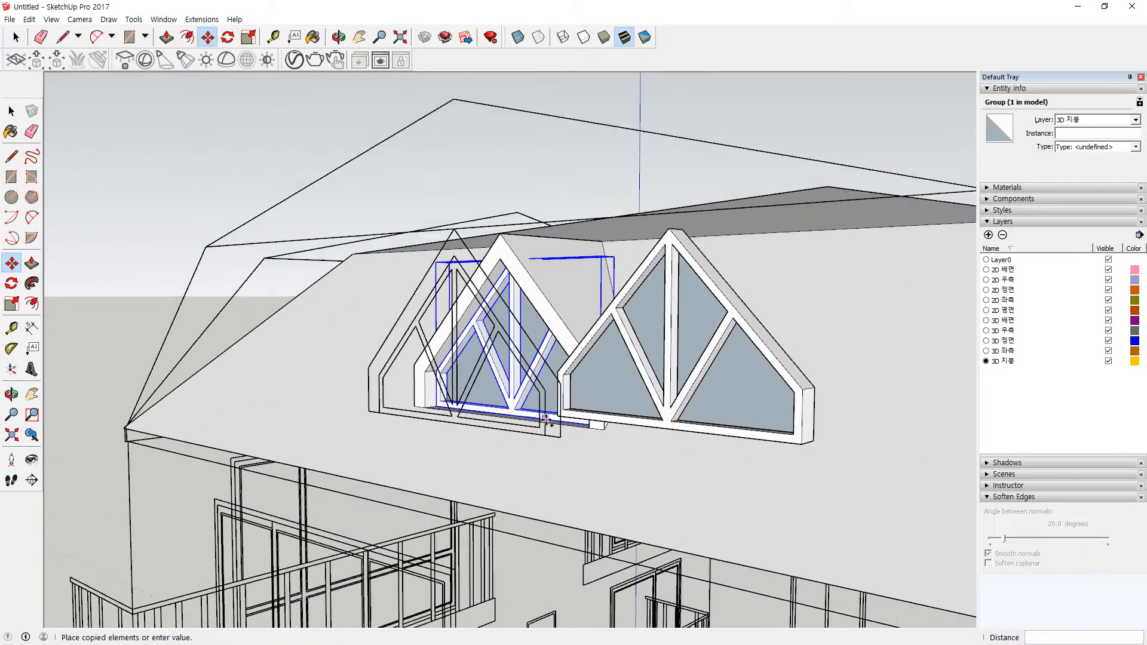
pyautogui.keyDown('shift'); pyautogui.moveTo(756, 453); pyautogui.dragTo(224, 442, button='middle'); pyautogui.keyUp('shift')
pyautogui.moveTo(478, 403); pyautogui.dragTo(44, 415, button='middle')
pyautogui.scroll(4, 299, 394)
pyautogui.scroll(5, 478, 430)
pyautogui.click(452, 455)
# Rotate the copied window half a turn about its peak so its front faces outward like the adjacent dormer
pyautogui.moveTo(451, 456); pyautogui.dragTo(431, 490, button='middle')
pyautogui.press('q')
pyautogui.click(263, 209)
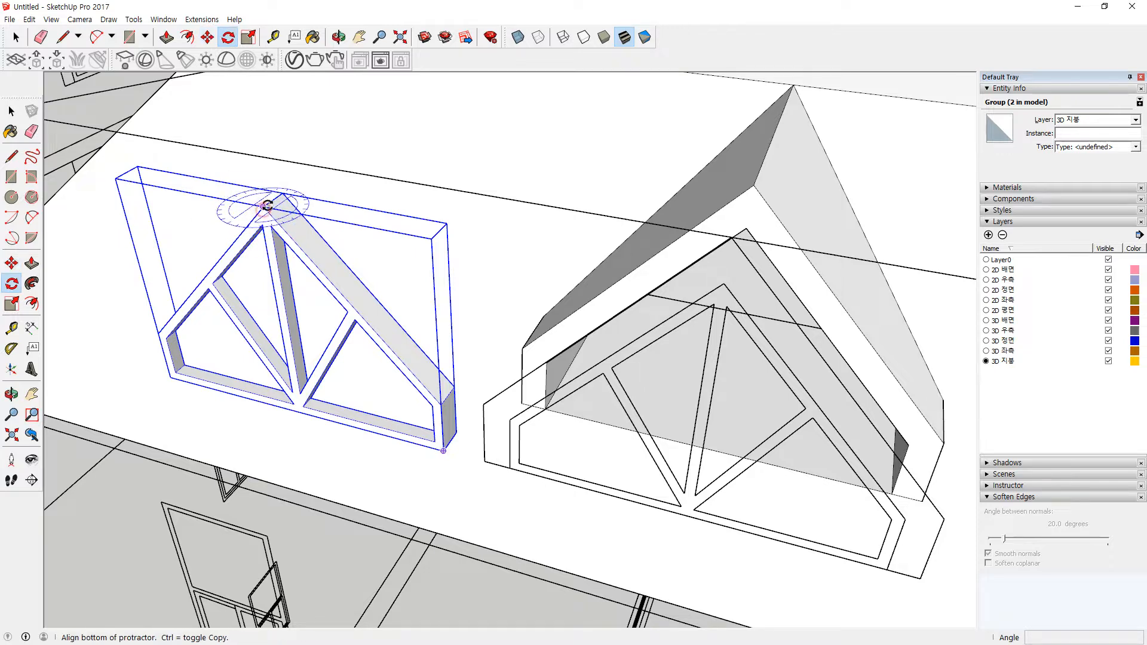
pyautogui.click(282, 192)
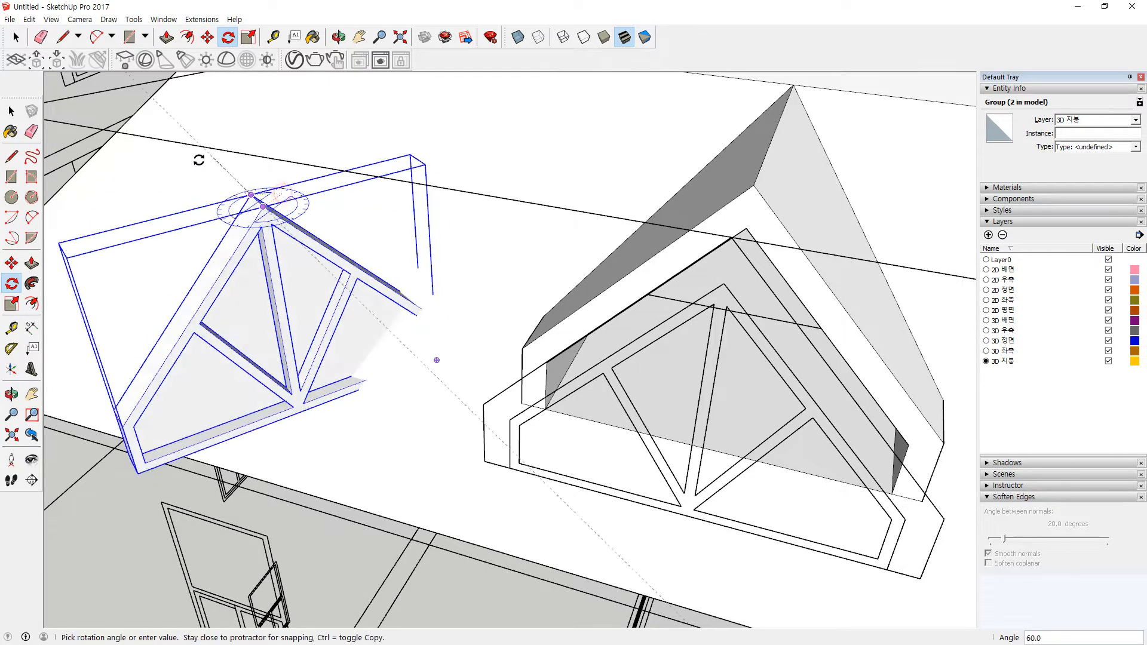
pyautogui.click(175, 182)
# Move the turned window into the dormer opening, snapping its front peak onto the peak of the opening
pyautogui.scroll(4, 469, 580)
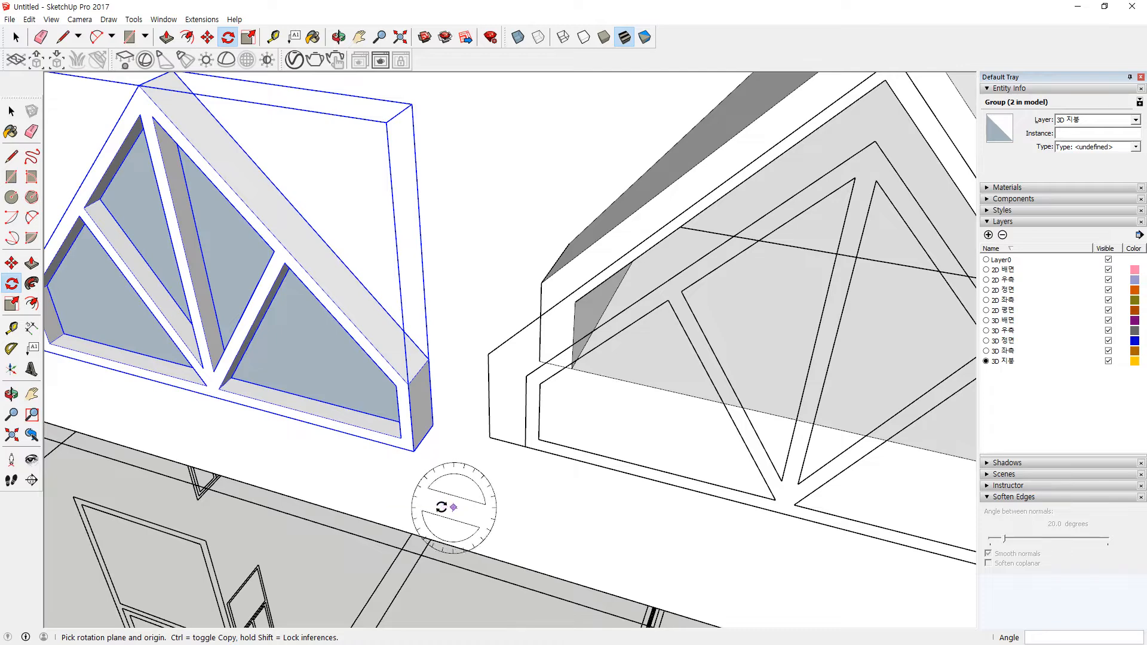
pyautogui.press('m')
pyautogui.moveTo(138, 87); pyautogui.dragTo(648, 251, button='middle')
pyautogui.moveTo(827, 328); pyautogui.dragTo(738, 312, button='middle')
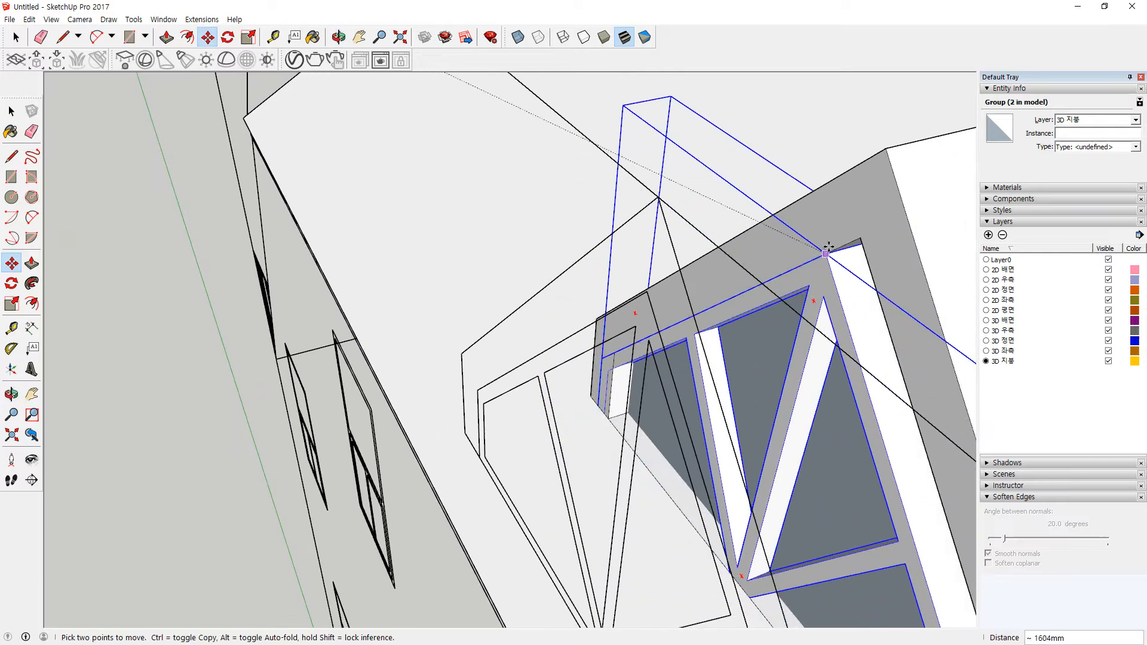
# Move the window 100 mm inward from the front edge of the dormer opening
pyautogui.moveTo(673, 378); pyautogui.dragTo(577, 452, button='middle')
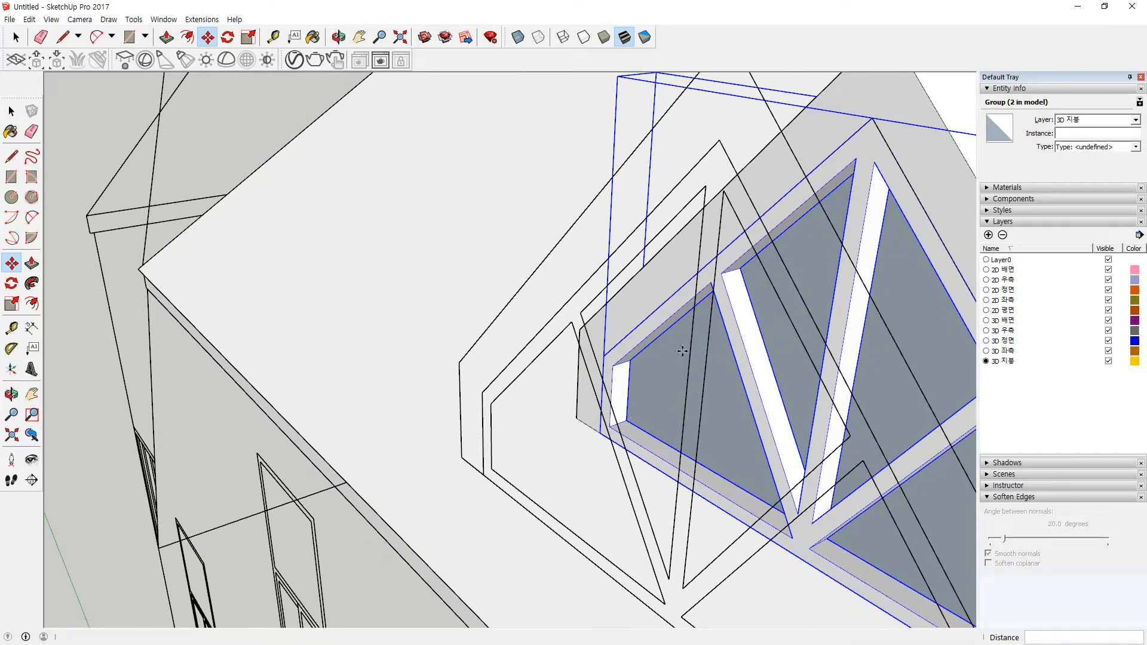
pyautogui.scroll(5, 576, 452)
pyautogui.click(564, 445)
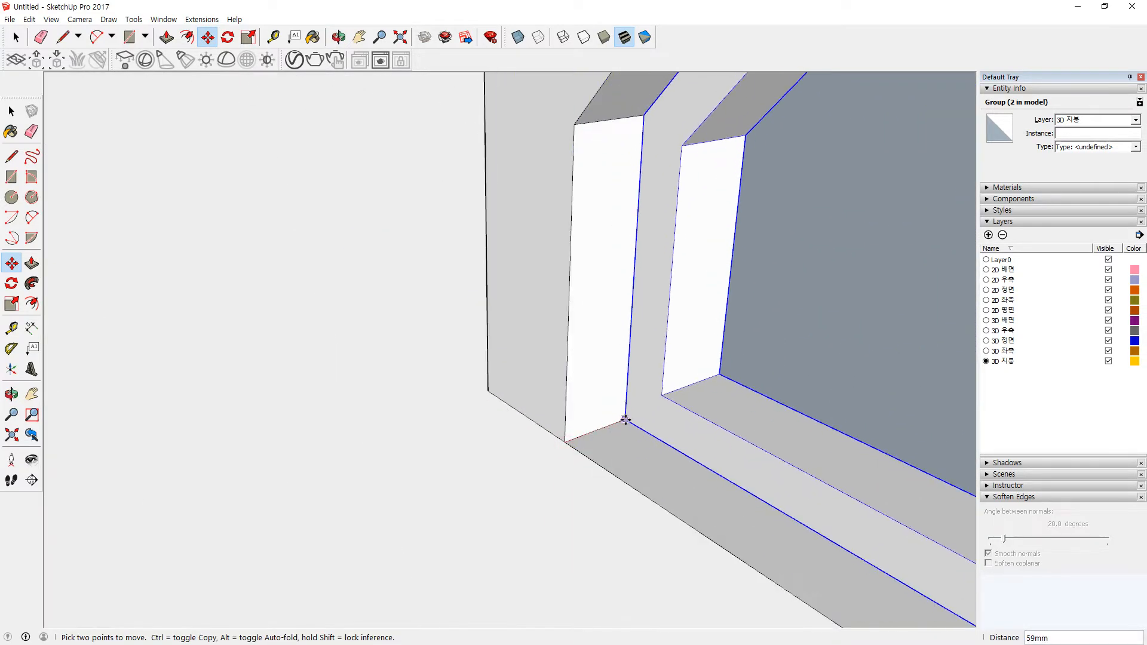
pyautogui.write('100')
pyautogui.press('Return')
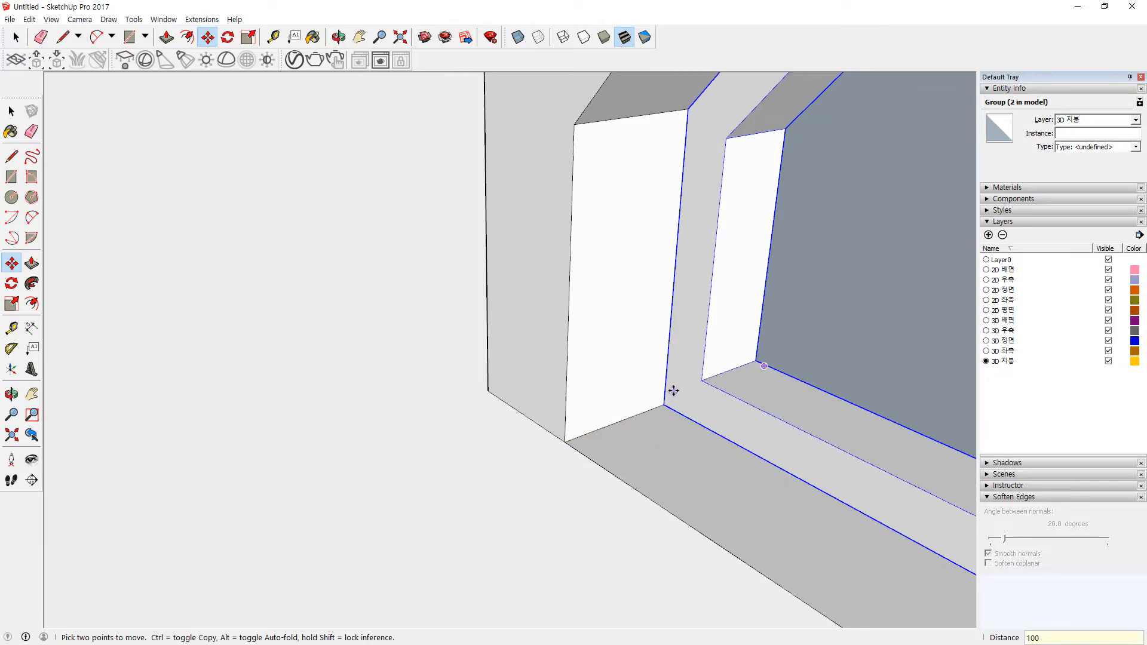
# Copy the window group from its lower corner to the lower edge of a dormer opening on the long roof side
pyautogui.press('ctrl')
pyautogui.click(664, 402)
pyautogui.scroll(-10, 472, 332)
pyautogui.moveTo(239, 270); pyautogui.dragTo(328, 335, button='middle')
pyautogui.scroll(8, 408, 237)
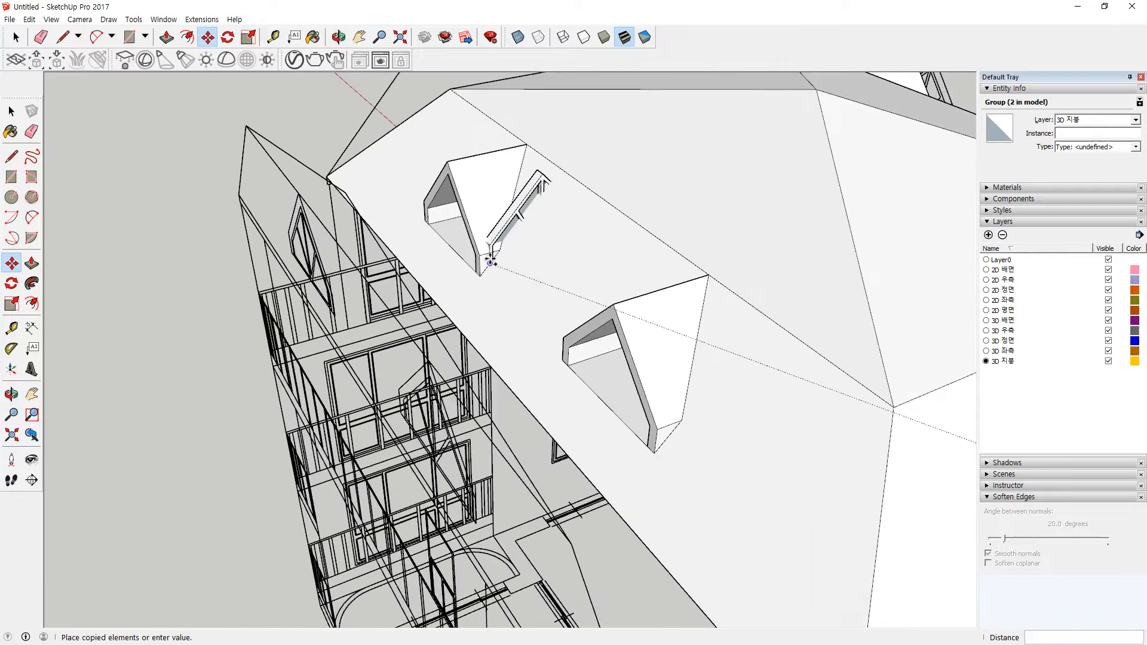
pyautogui.scroll(5, 407, 237)
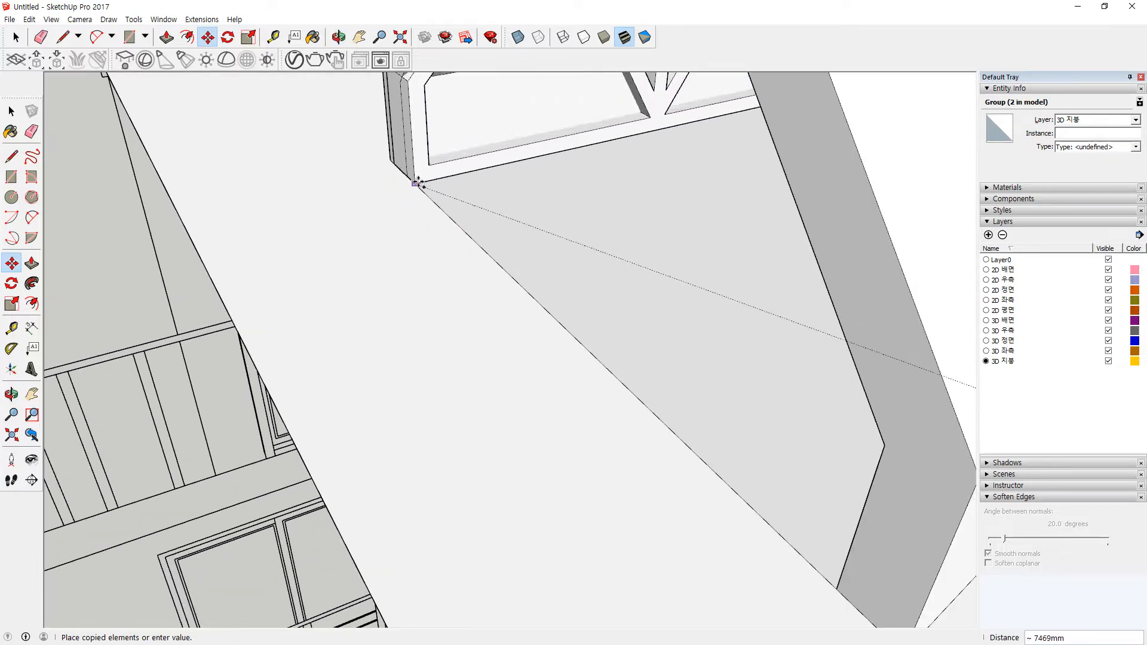
pyautogui.click(441, 211)
# Rotate the copied window 90 degrees about its lower corner so it lies parallel to the side dormer's opening
pyautogui.press('q')
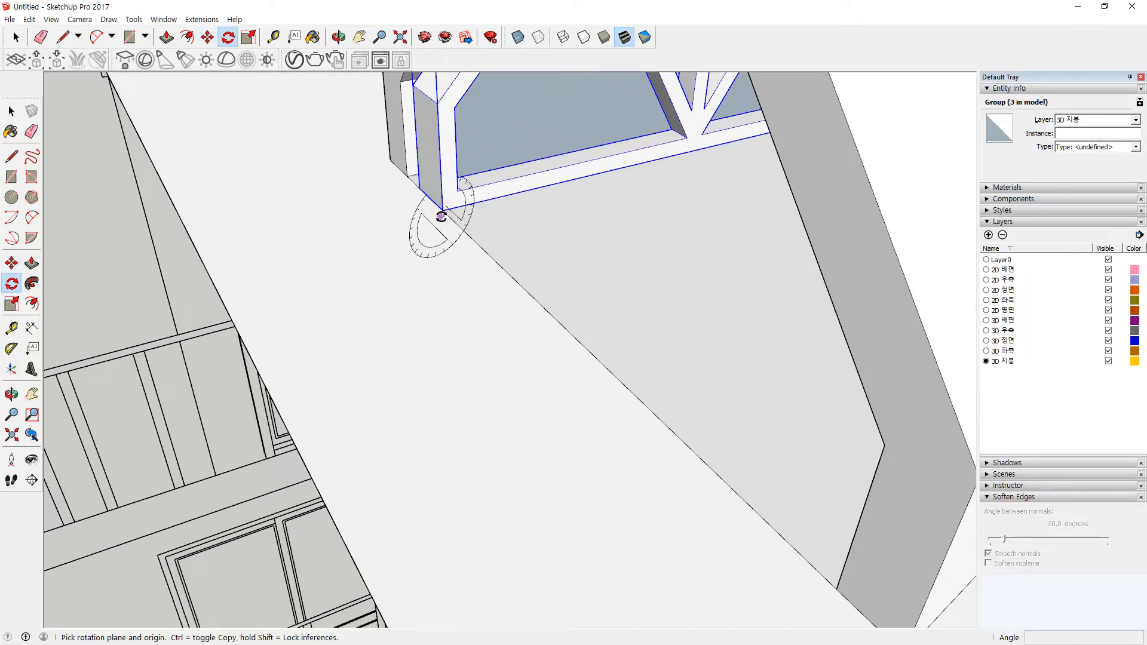
pyautogui.click(442, 210)
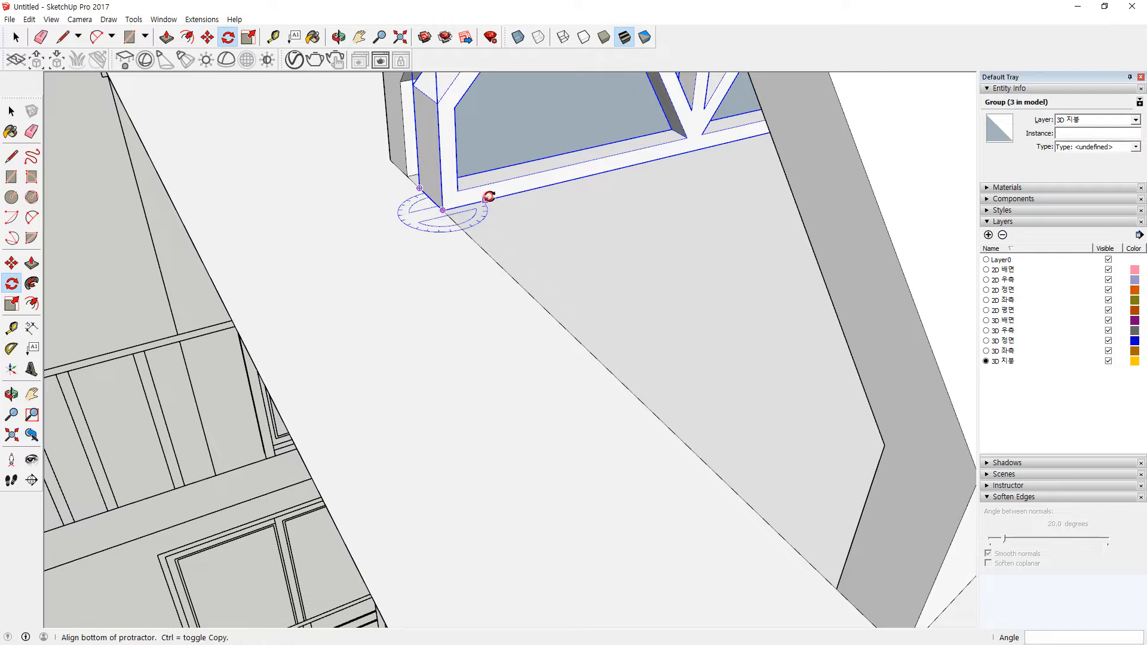
pyautogui.click(486, 198)
pyautogui.write('90')
pyautogui.press('Return')
# Move the rotated window about 189 mm sideways, snapping its lower corner onto the side dormer opening's lower corner
pyautogui.moveTo(445, 225); pyautogui.dragTo(884, 281, button='middle')
pyautogui.scroll(3, 344, 250)
pyautogui.press('m')
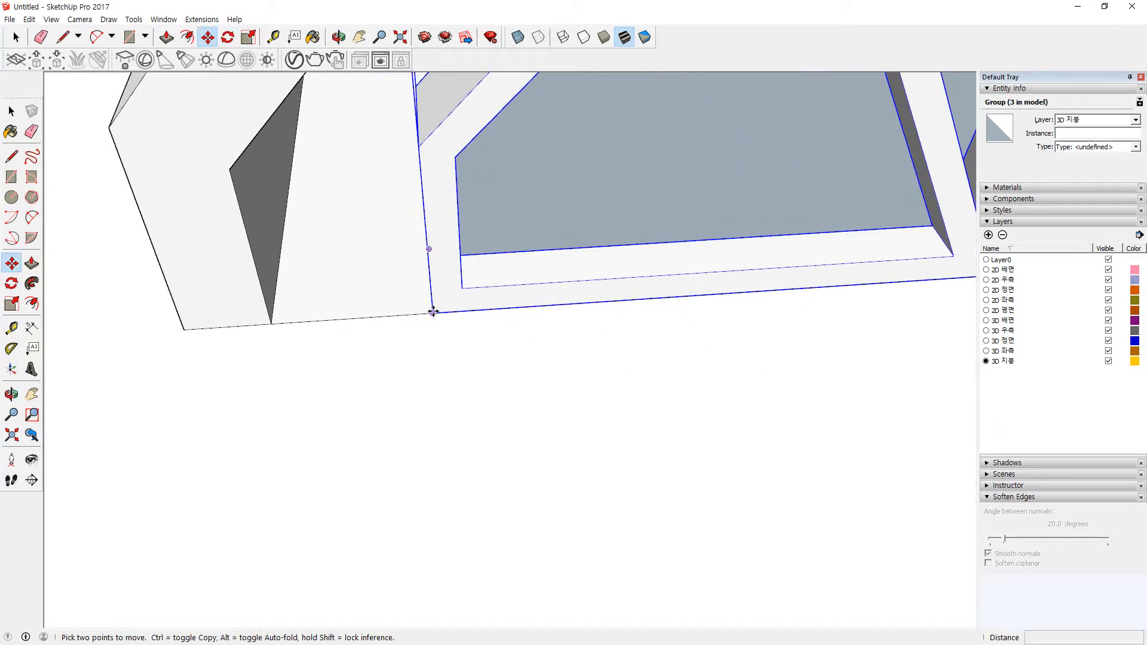
pyautogui.click(433, 312)
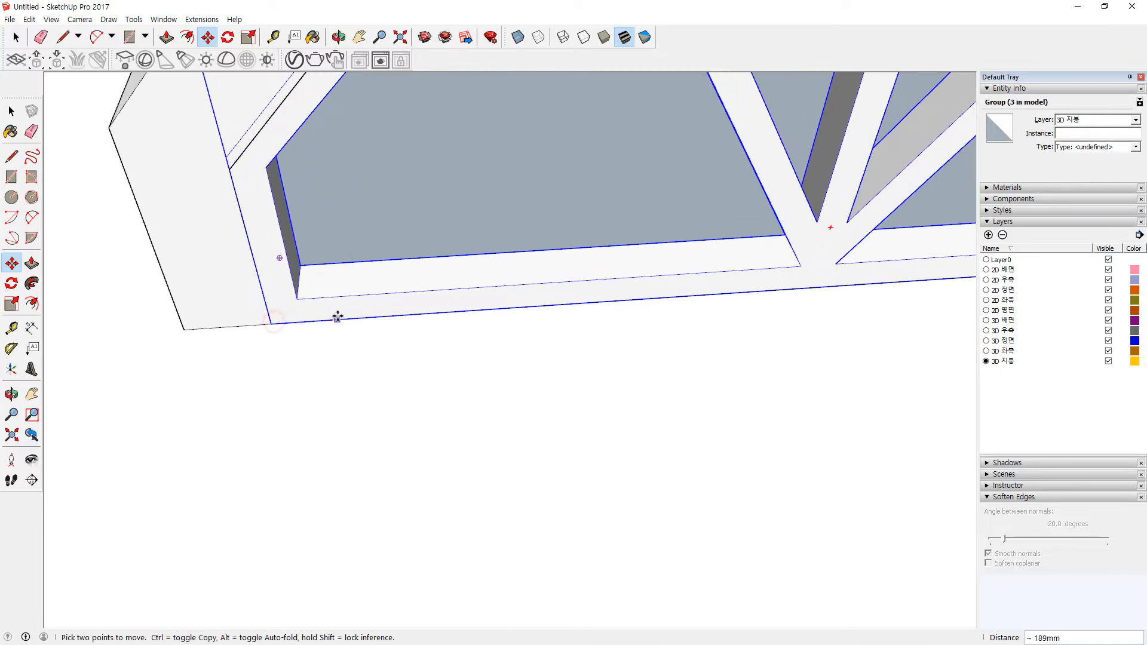
pyautogui.scroll(-5, 336, 318)
pyautogui.moveTo(335, 318); pyautogui.dragTo(476, 257, button='middle')
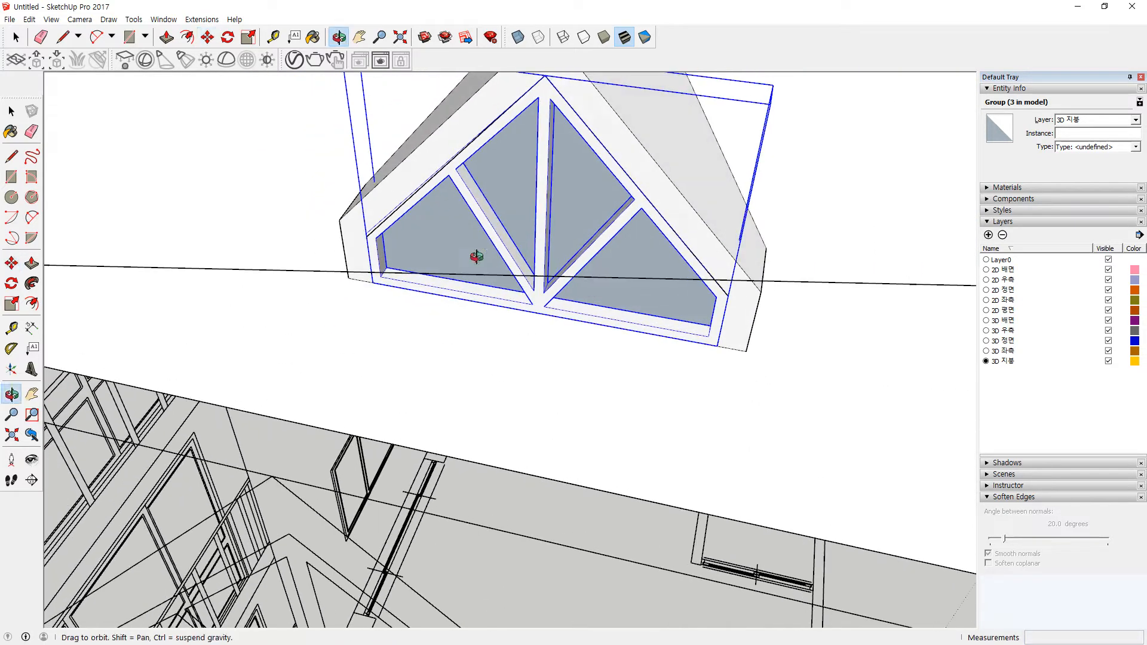
pyautogui.scroll(4, 717, 371)
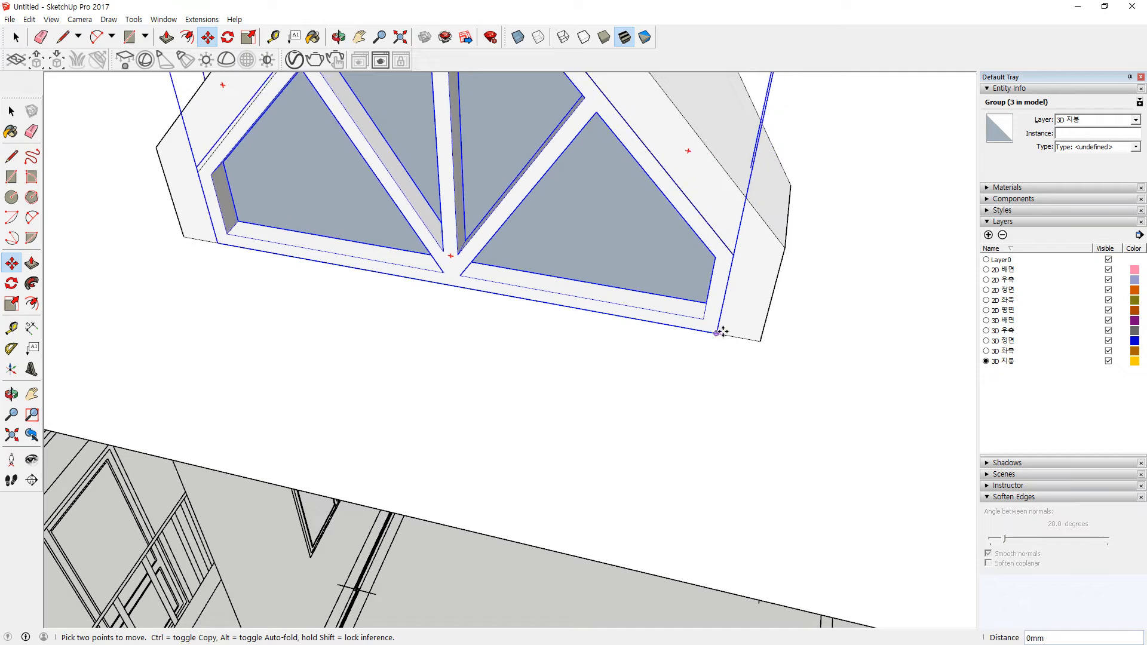
pyautogui.click(719, 333)
# Move the side dormer's window 100 mm inward from the front edge of its opening
pyautogui.scroll(-6, 591, 281)
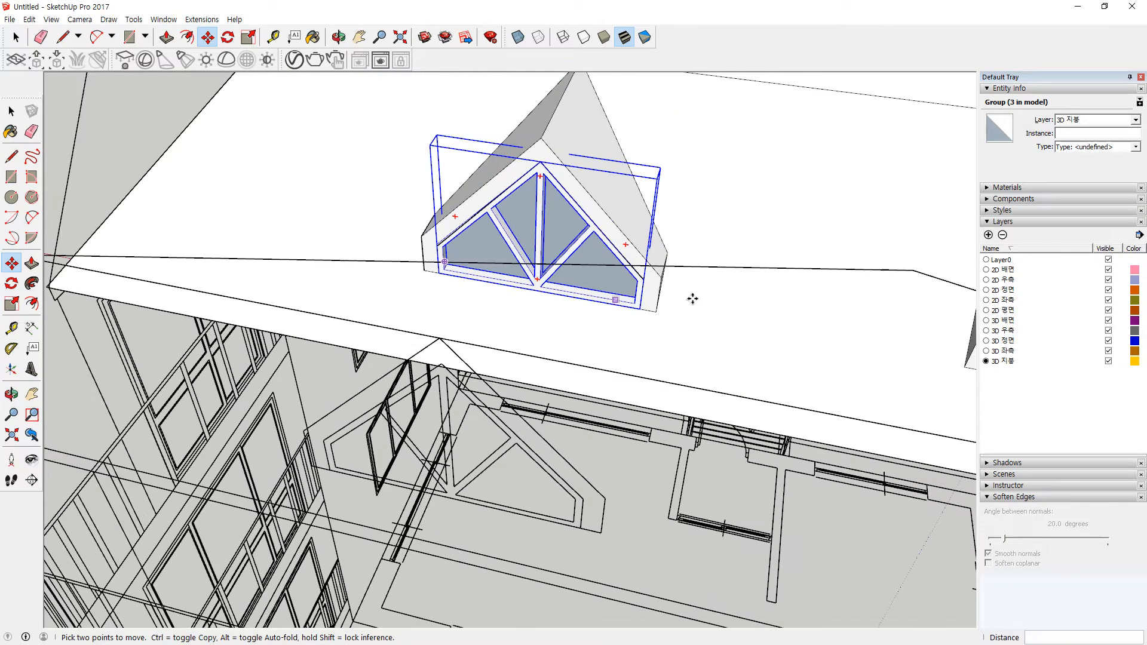
pyautogui.scroll(6, 591, 278)
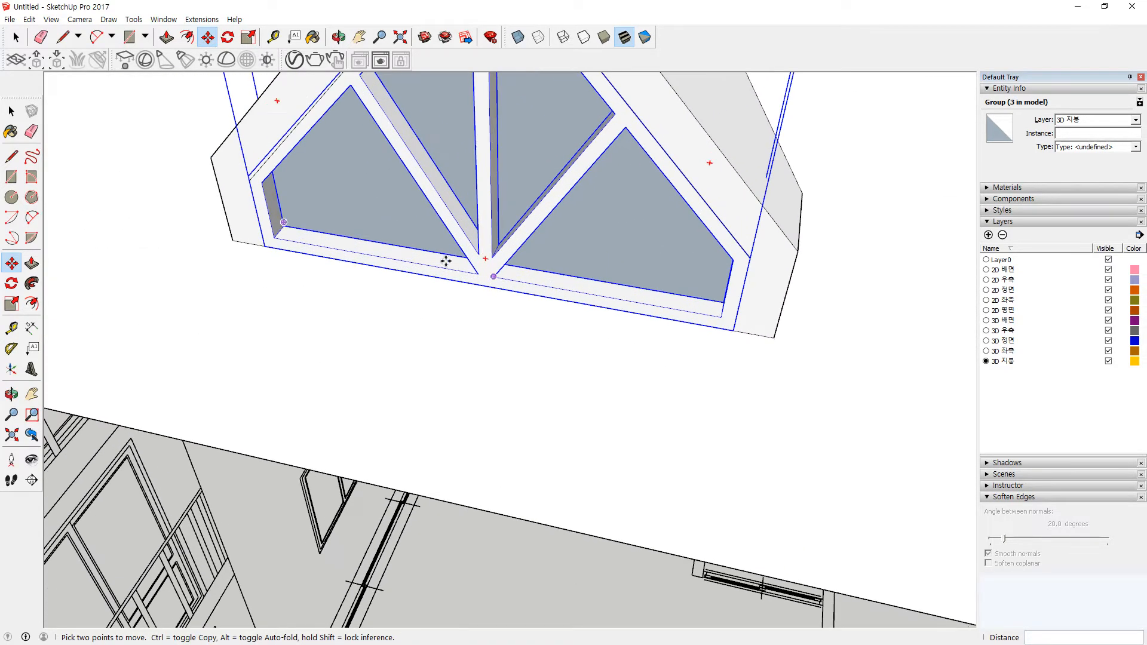
pyautogui.click(267, 247)
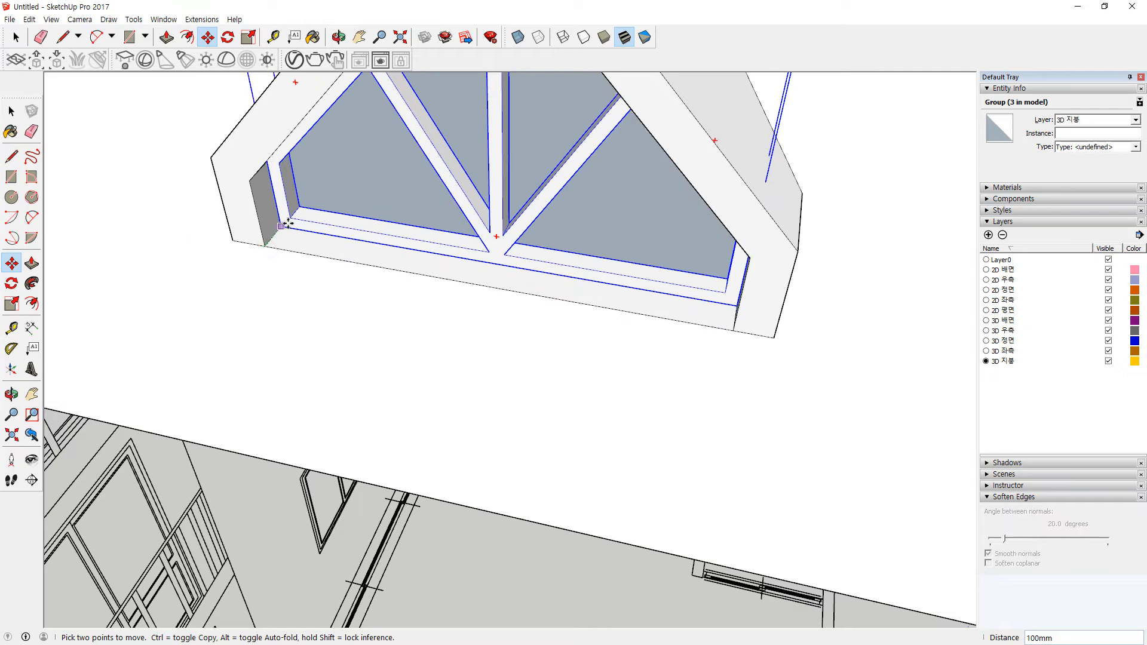
pyautogui.click(297, 213)
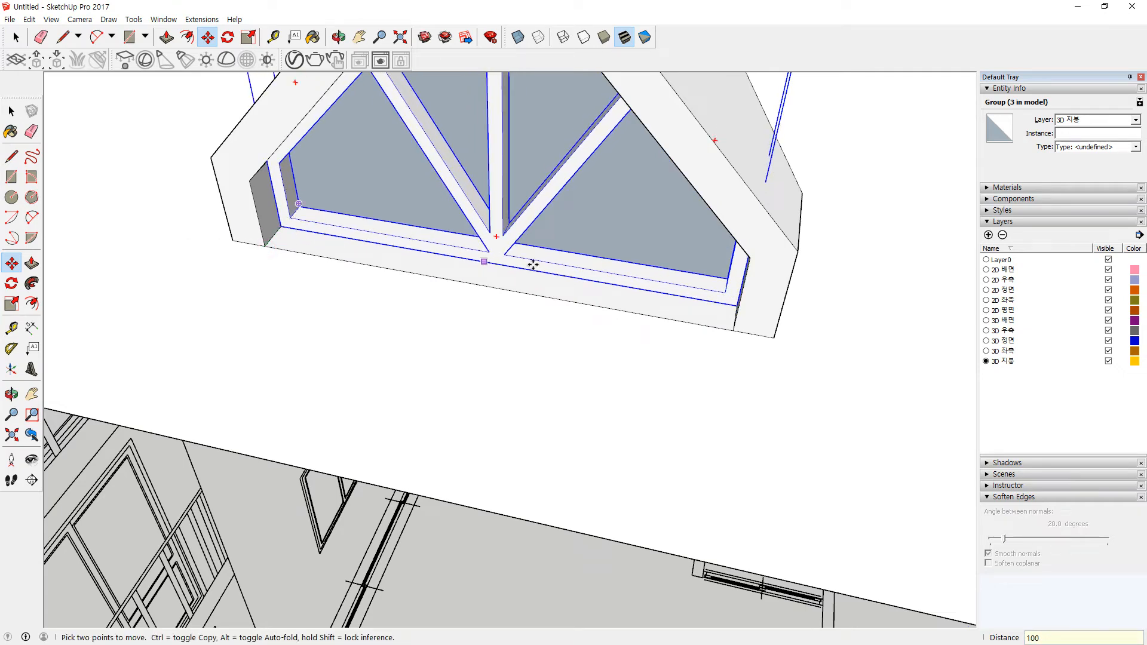
# Copy the side window from its peak to the peak of the neighbouring dormer's opening, about 3267 mm along the roof
pyautogui.scroll(-3, 558, 96)
pyautogui.click(500, 78)
pyautogui.press('ctrl')
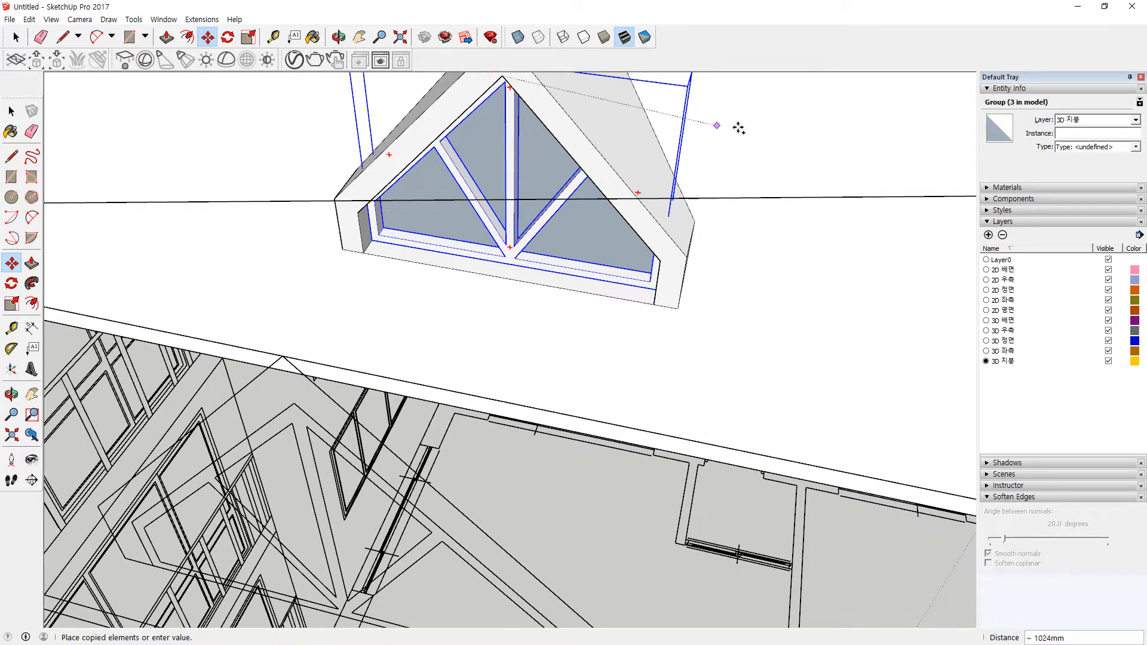
pyautogui.scroll(-2, 732, 130)
pyautogui.keyDown('shift'); pyautogui.moveTo(794, 169); pyautogui.dragTo(399, 145, button='middle'); pyautogui.keyUp('shift')
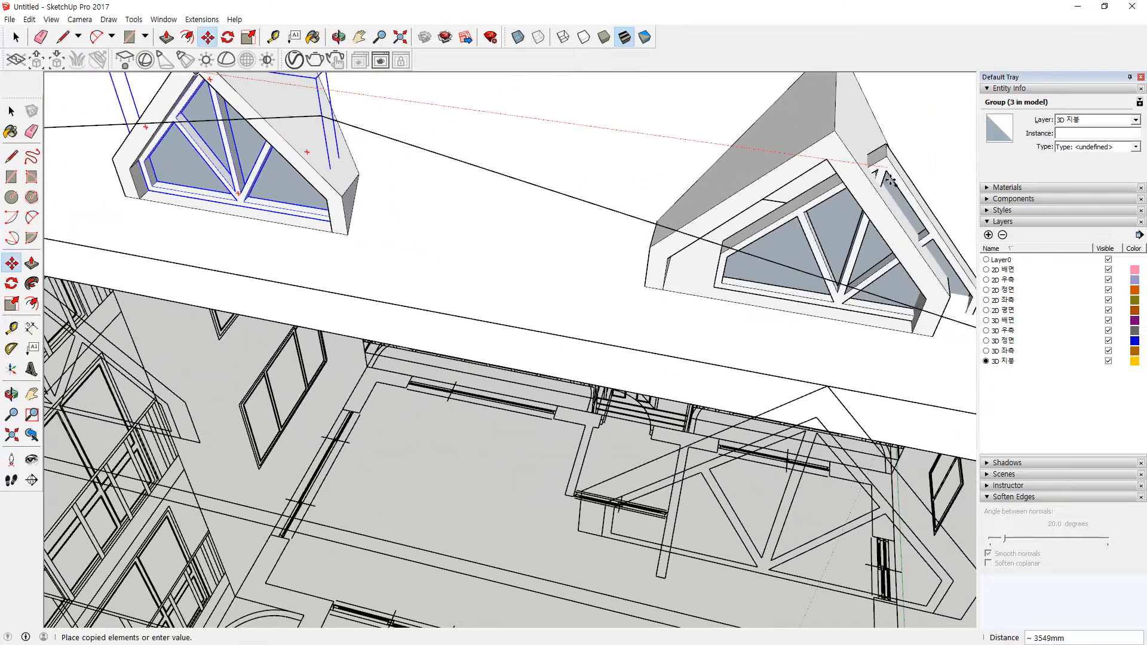
pyautogui.click(824, 159)
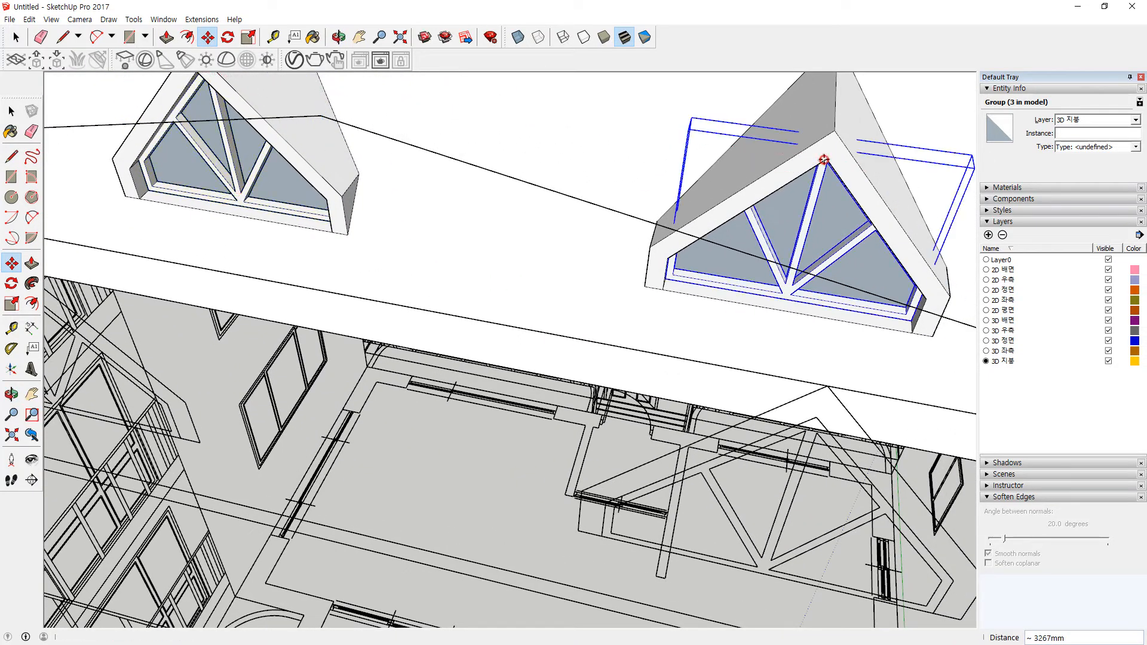
# Select both windows on this long roof side and copy them together across to the opposite long side
pyautogui.press('space')
pyautogui.keyDown('shift'); pyautogui.click(277, 190); pyautogui.keyUp('shift')
pyautogui.scroll(-5, 448, 210)
pyautogui.moveTo(584, 213); pyautogui.dragTo(607, 208, button='middle')
pyautogui.press('m')
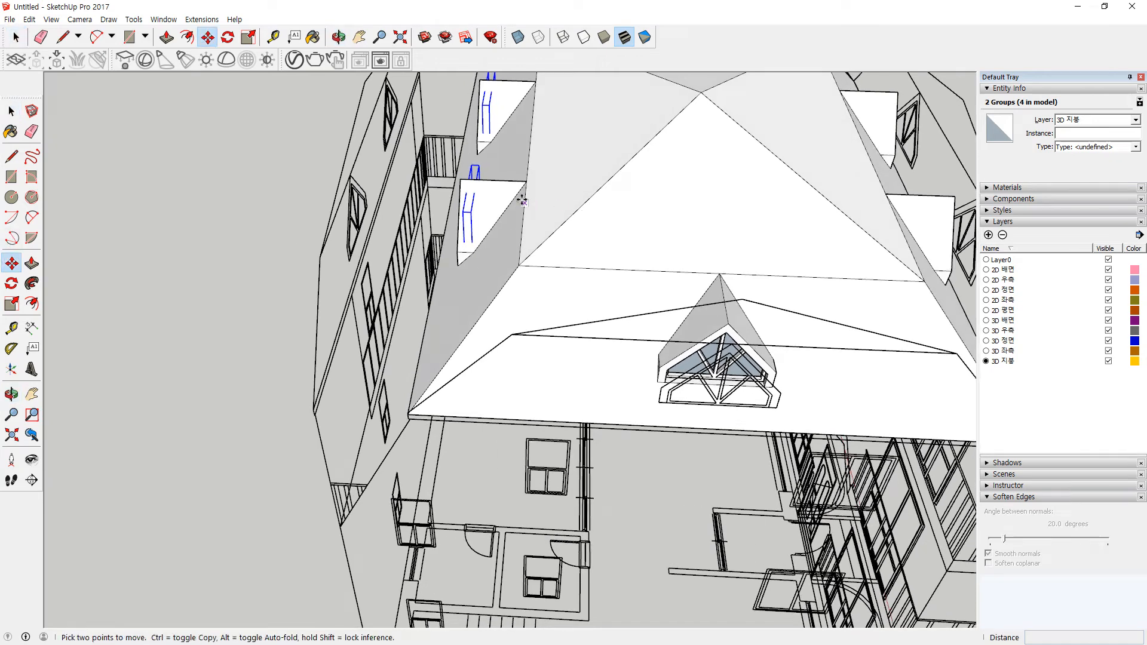
pyautogui.click(458, 180)
pyautogui.press('ctrl')
pyautogui.moveTo(927, 212); pyautogui.dragTo(8, 215, button='middle')
pyautogui.click(636, 232)
# Flip the two copied windows along the green direction so they face outward
pyautogui.scroll(2, 383, 212)
pyautogui.scroll(2, 381, 211)
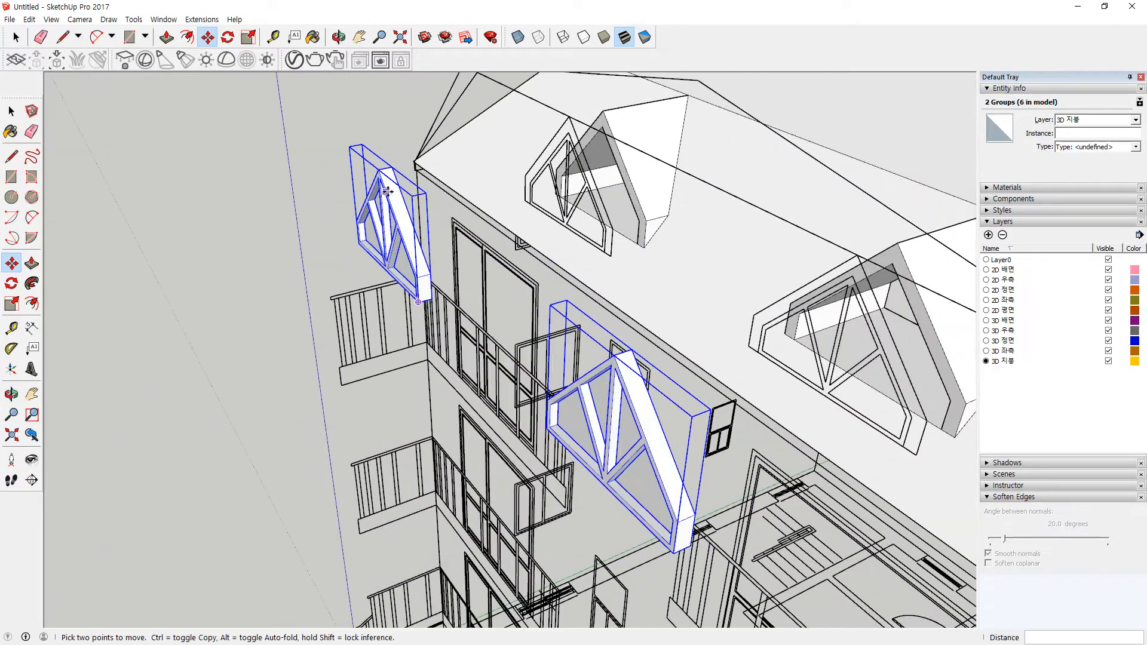
pyautogui.rightClick(387, 194)
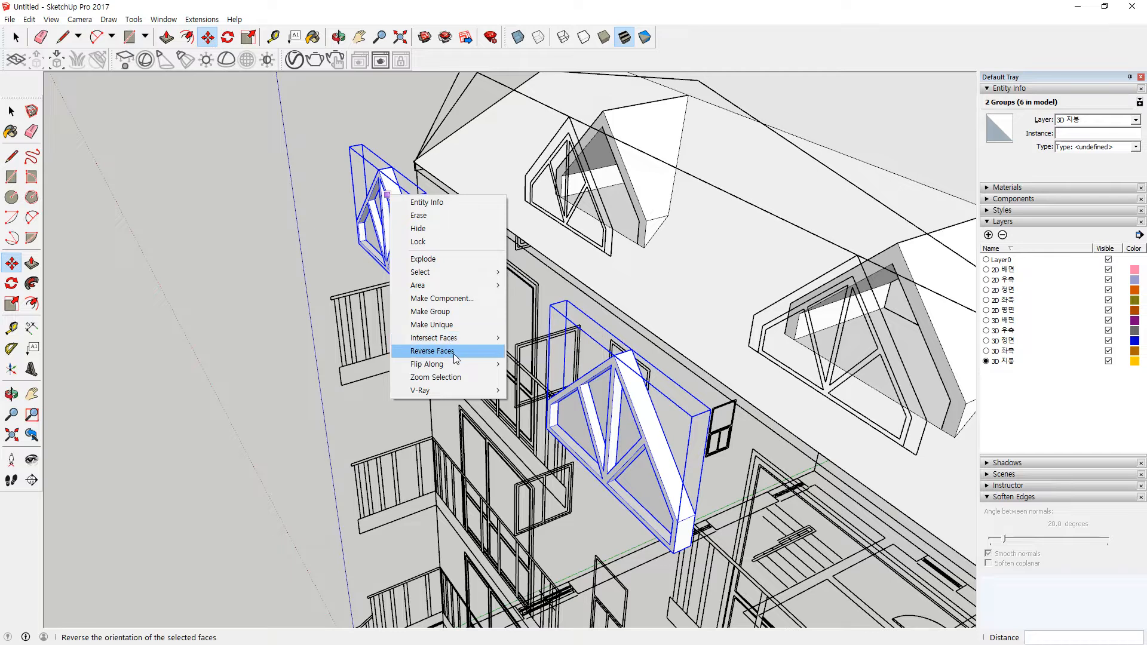
pyautogui.moveTo(457, 365)
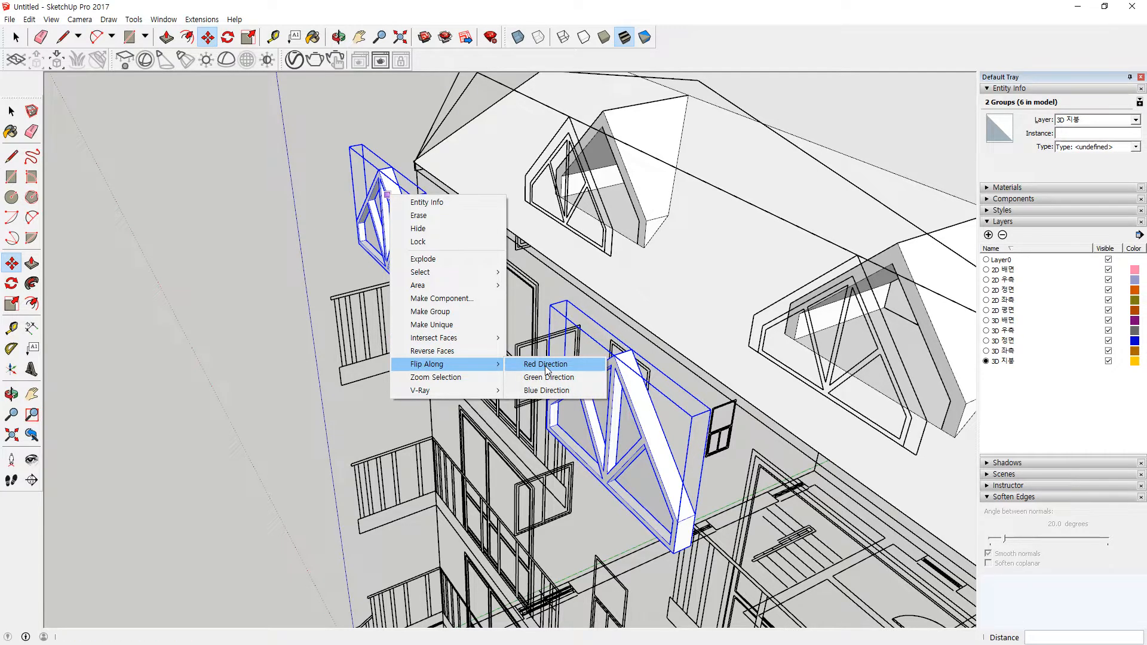
pyautogui.click(545, 377)
# Move the flipped window pair into the two dormer openings and set them 100 mm back from the opening edges
pyautogui.scroll(2, 660, 363)
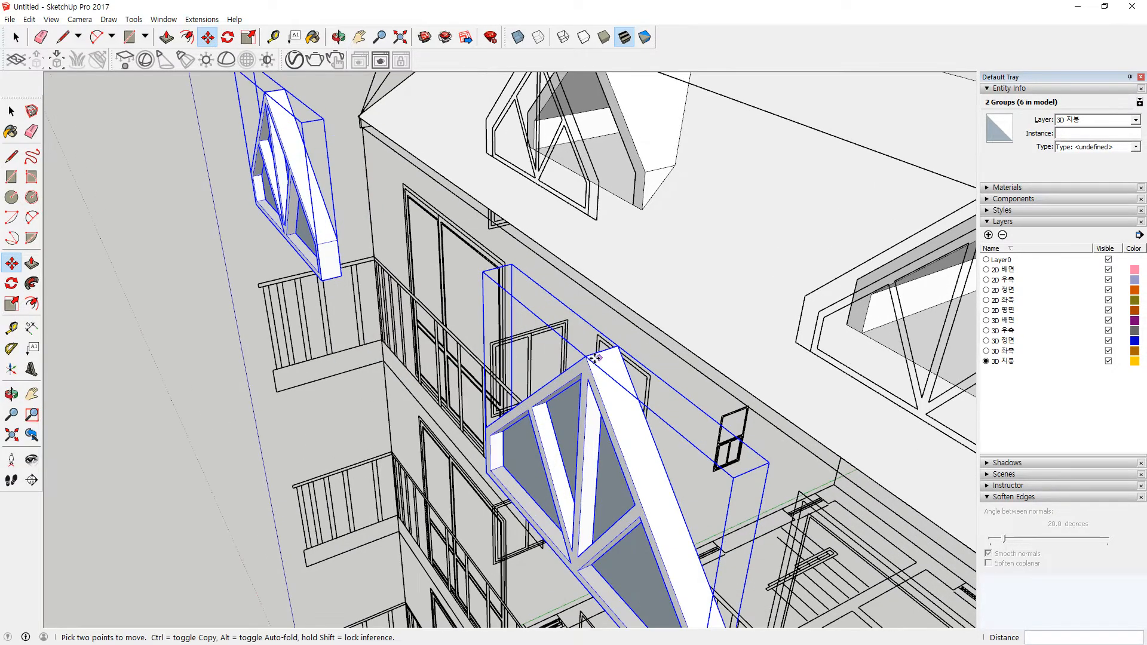
pyautogui.click(584, 359)
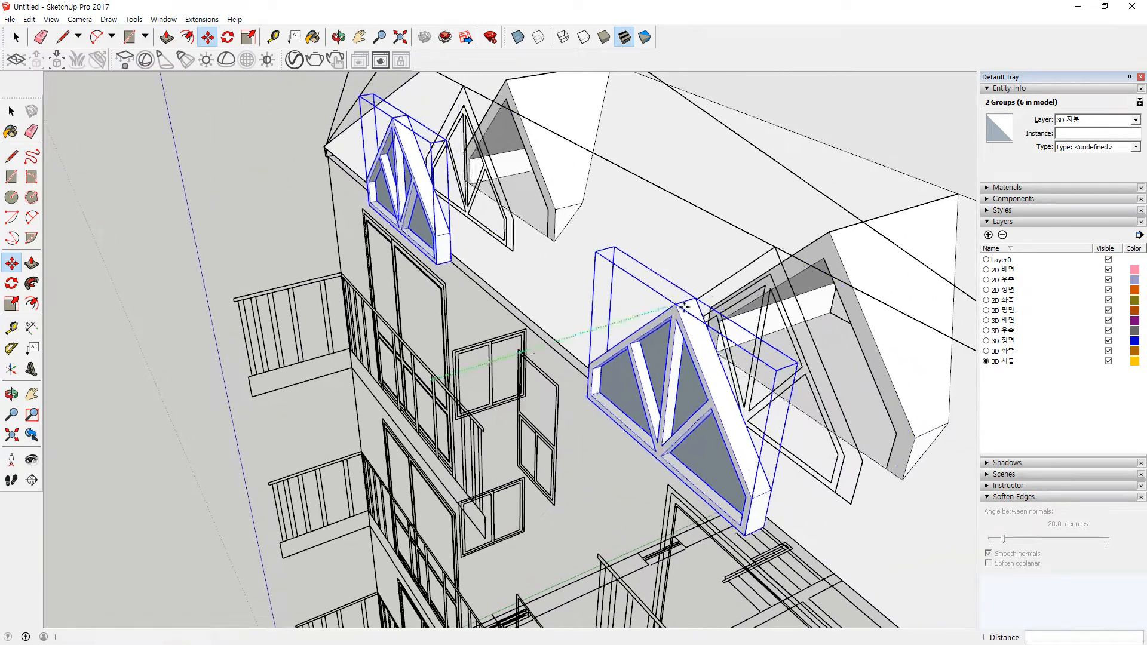
pyautogui.scroll(5, 697, 344)
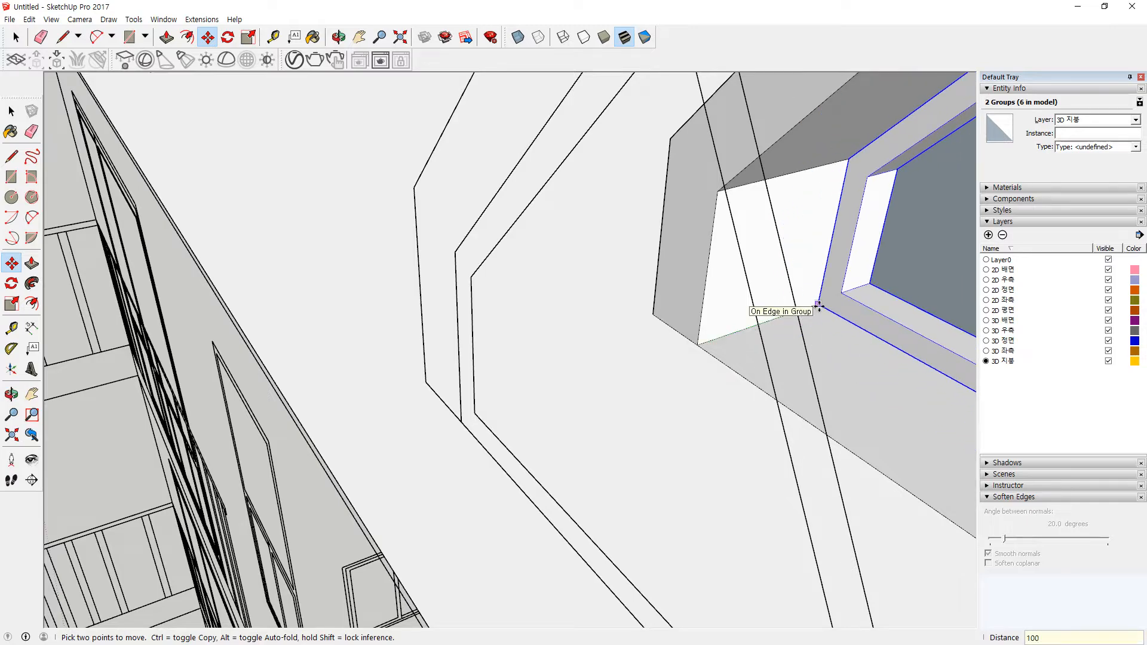
pyautogui.press('Return')
pyautogui.scroll(-10, 815, 303)
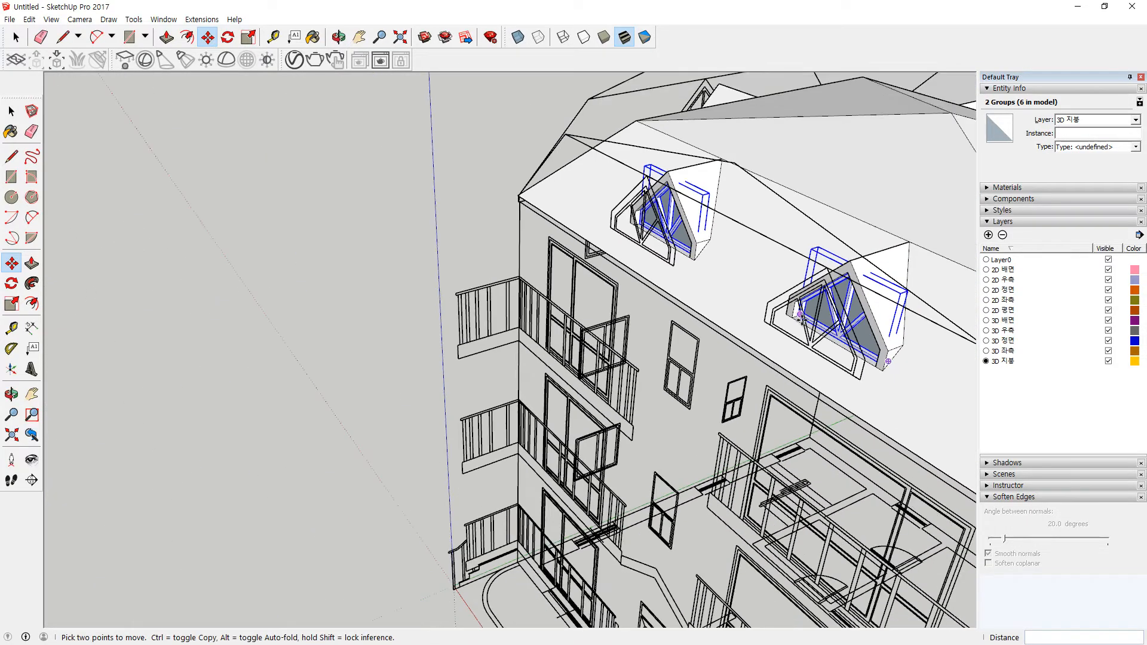
# Select the roof group and measure the gap between its lower edge and the wall's eave line
pyautogui.press('space')
pyautogui.moveTo(366, 232); pyautogui.dragTo(538, 252, button='middle')
pyautogui.scroll(4, 499, 270)
pyautogui.moveTo(463, 303); pyautogui.dragTo(942, 330, button='middle')
pyautogui.moveTo(476, 335); pyautogui.dragTo(446, 354, button='middle')
pyautogui.scroll(3, 446, 354)
pyautogui.click(453, 358)
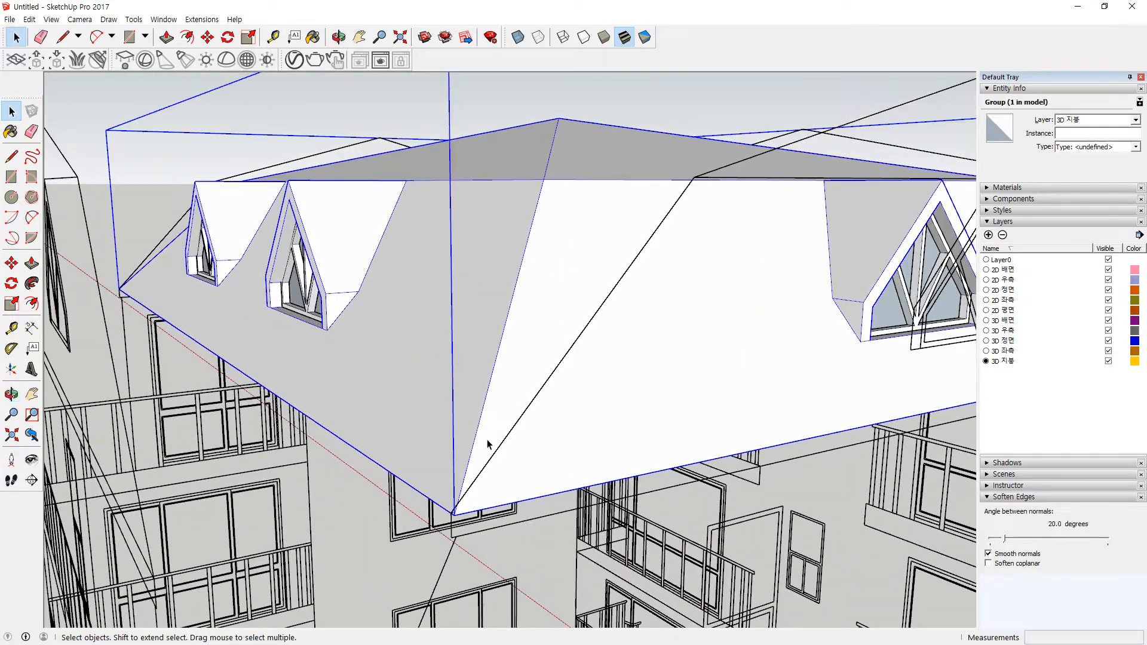
pyautogui.moveTo(583, 429); pyautogui.dragTo(494, 422, button='middle')
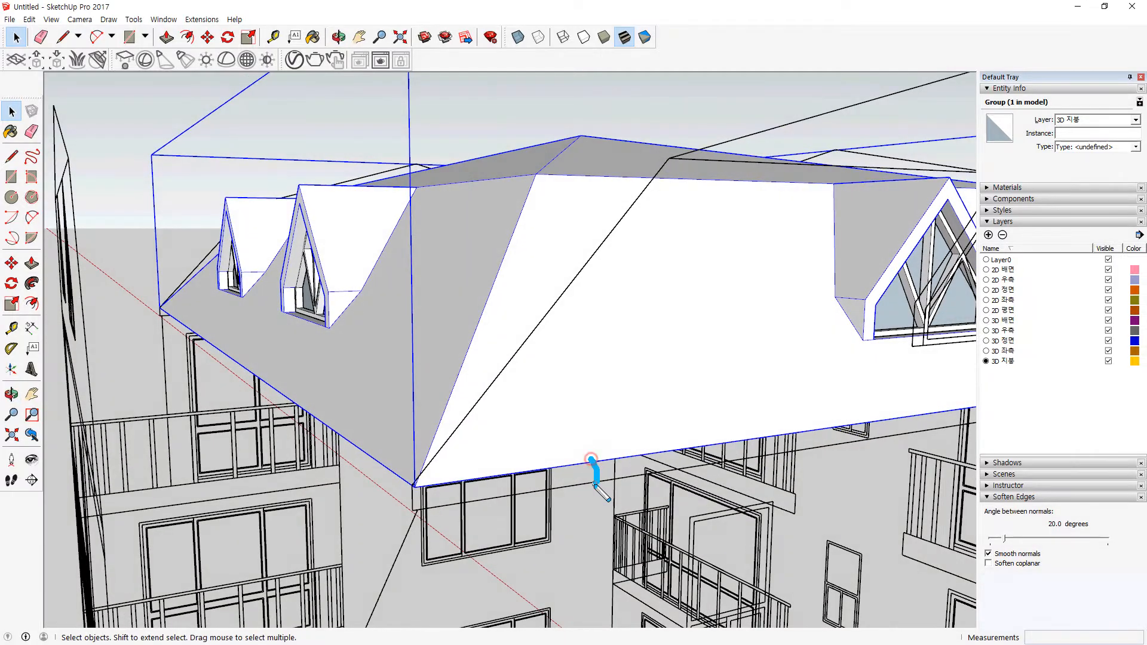
pyautogui.scroll(3, 479, 485)
pyautogui.scroll(-3, 306, 464)
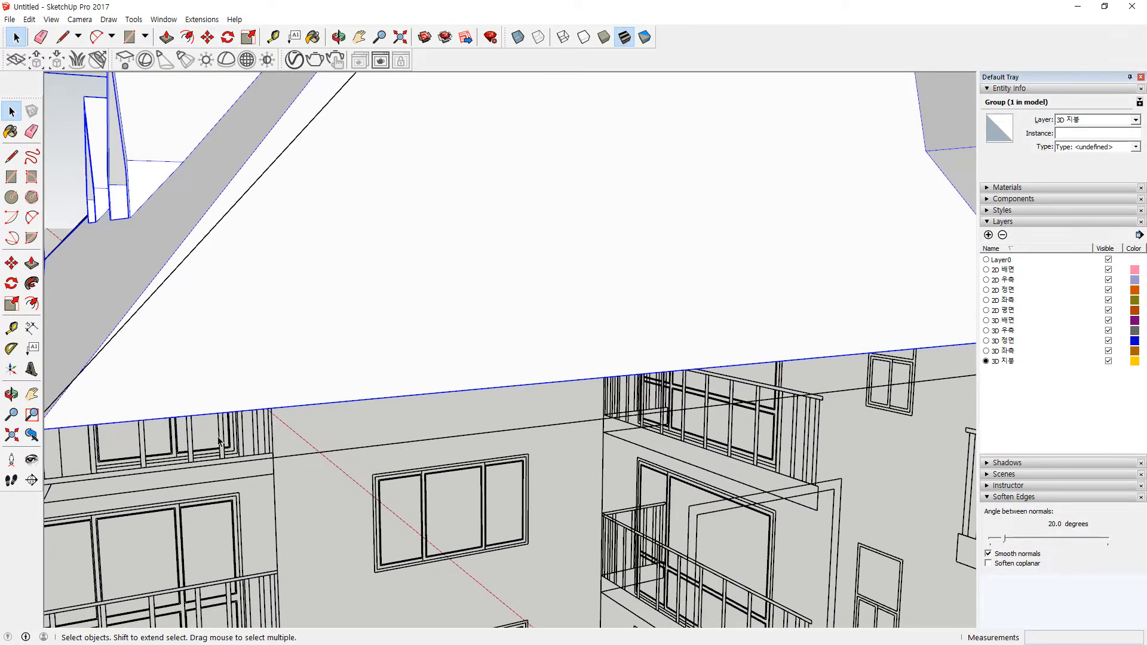
pyautogui.keyDown('shift'); pyautogui.moveTo(161, 420); pyautogui.dragTo(338, 399, button='middle'); pyautogui.keyUp('shift')
pyautogui.scroll(3, 249, 423)
pyautogui.scroll(-3, 250, 423)
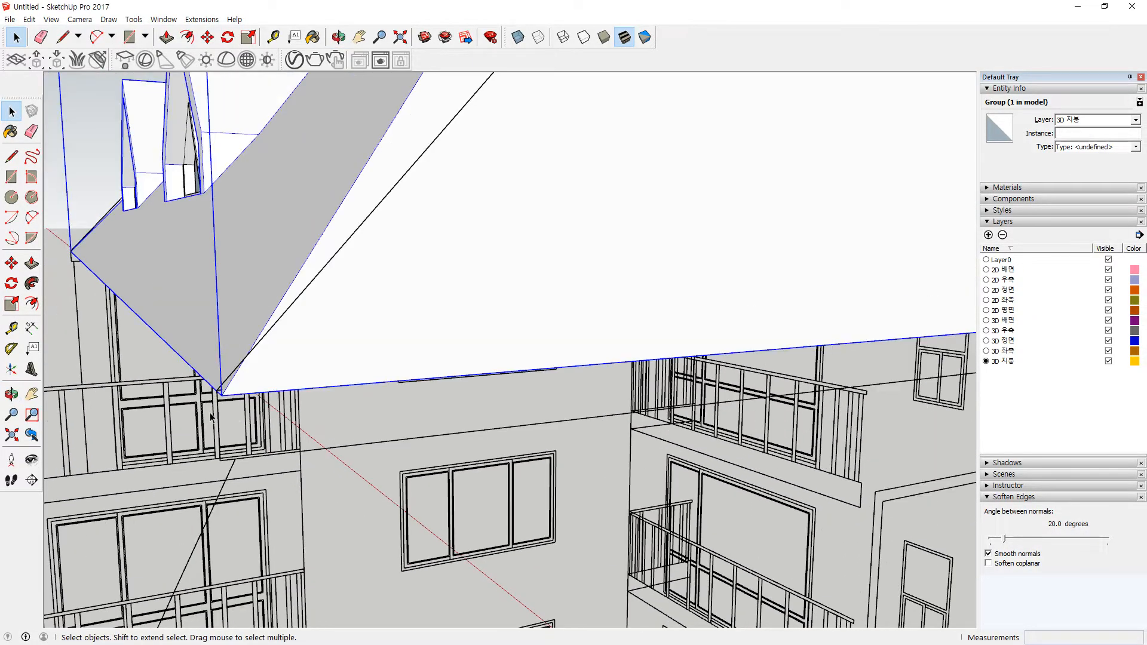
pyautogui.press('t')
pyautogui.click(385, 375)
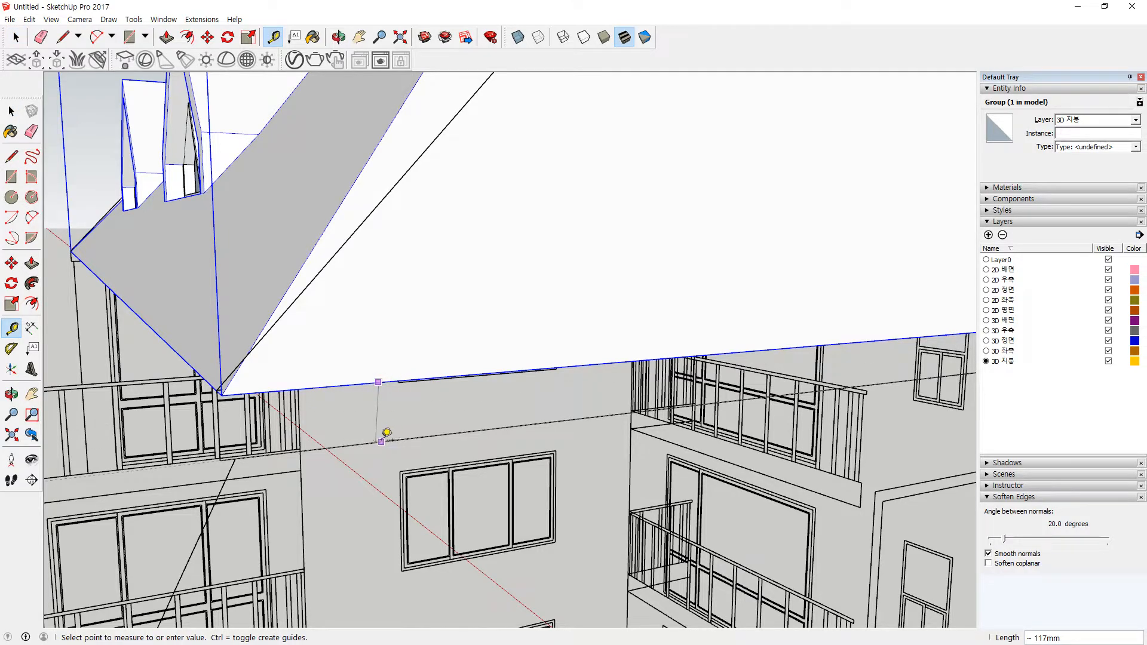
# Measure the height of the eave band at the roof's opposite corner
pyautogui.moveTo(267, 409); pyautogui.dragTo(72, 472, button='middle')
pyautogui.scroll(-6, 230, 436)
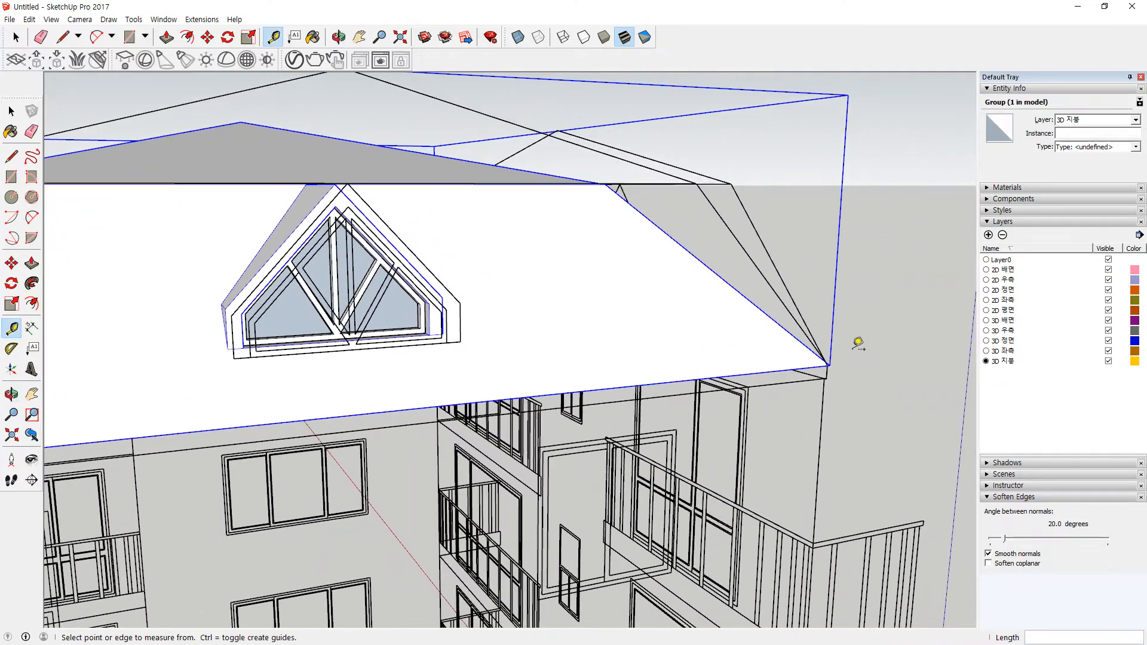
pyautogui.scroll(3, 836, 352)
pyautogui.scroll(5, 817, 376)
pyautogui.scroll(-5, 665, 519)
pyautogui.keyDown('shift'); pyautogui.moveTo(676, 477); pyautogui.dragTo(687, 454, button='middle'); pyautogui.keyUp('shift')
pyautogui.scroll(5, 696, 472)
pyautogui.scroll(-5, 717, 487)
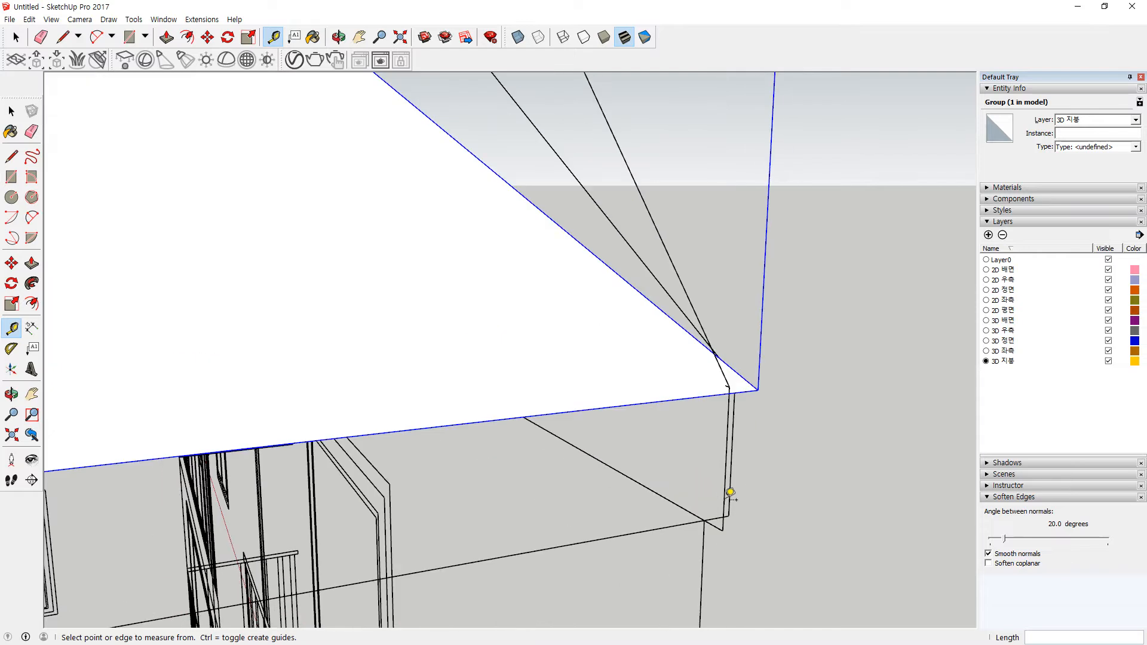
pyautogui.click(729, 388)
pyautogui.scroll(-7, 432, 410)
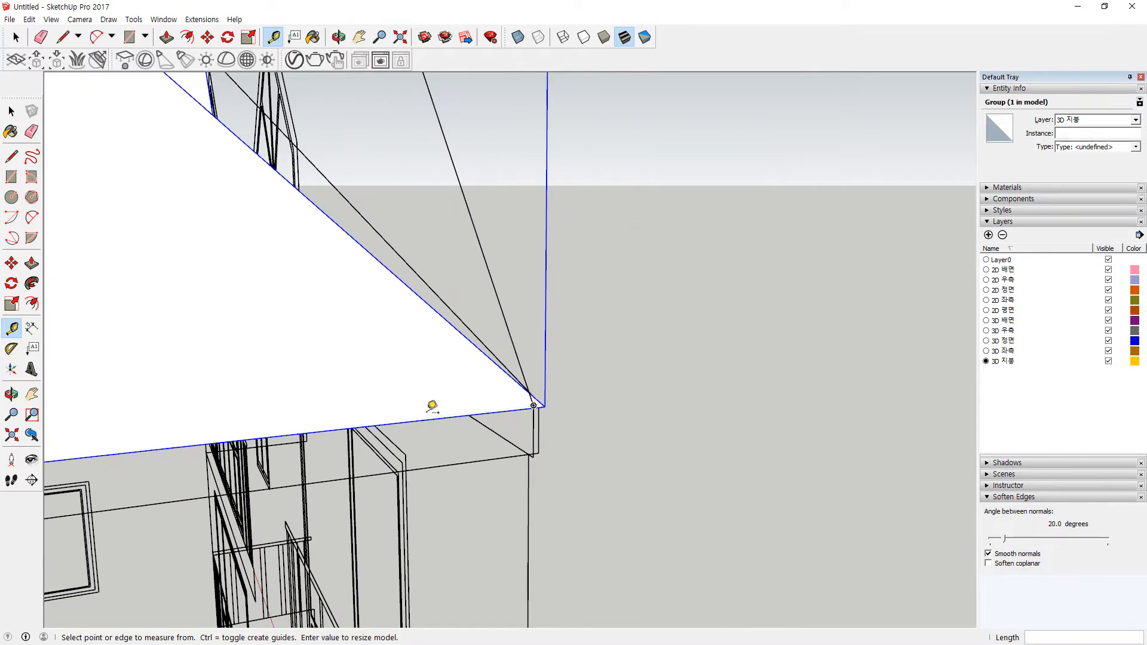
# Open the roof group and push/pull its underside face down by 120 mm
pyautogui.press('space')
pyautogui.doubleClick(366, 383)
pyautogui.moveTo(431, 469); pyautogui.dragTo(457, 383, button='middle')
pyautogui.keyDown('shift'); pyautogui.moveTo(473, 307); pyautogui.dragTo(508, 379, button='middle'); pyautogui.keyUp('shift')
pyautogui.press('p')
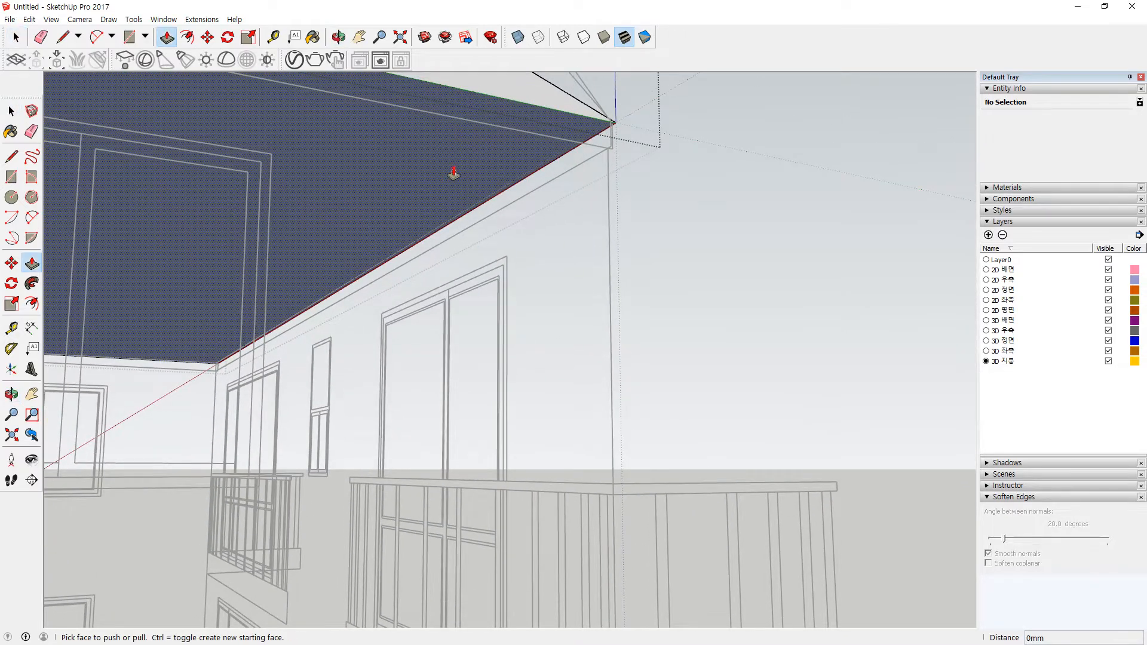
pyautogui.click(450, 174)
pyautogui.write('120')
pyautogui.press('Return')
# Examine the new fascia faces and edges around the roof's lower perimeter from several sides, and leave the roof group
pyautogui.moveTo(764, 138); pyautogui.dragTo(727, 197, button='middle')
pyautogui.press('space')
pyautogui.click(460, 386)
pyautogui.moveTo(460, 386); pyautogui.dragTo(694, 314, button='middle')
pyautogui.rightClick(343, 338)
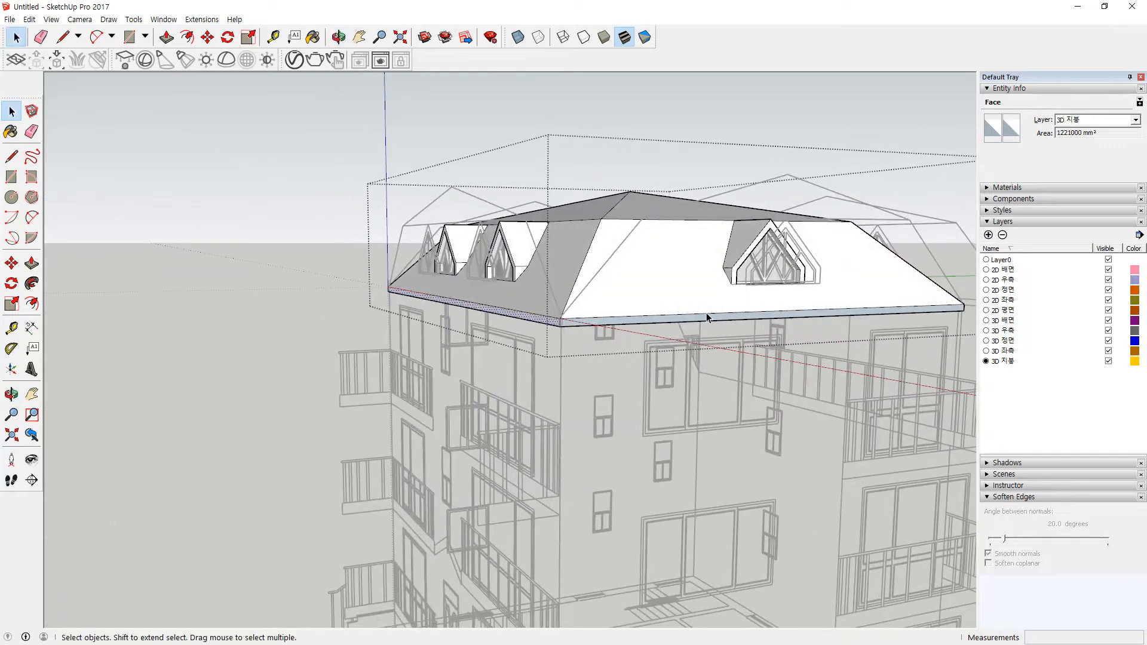
pyautogui.rightClick(708, 319)
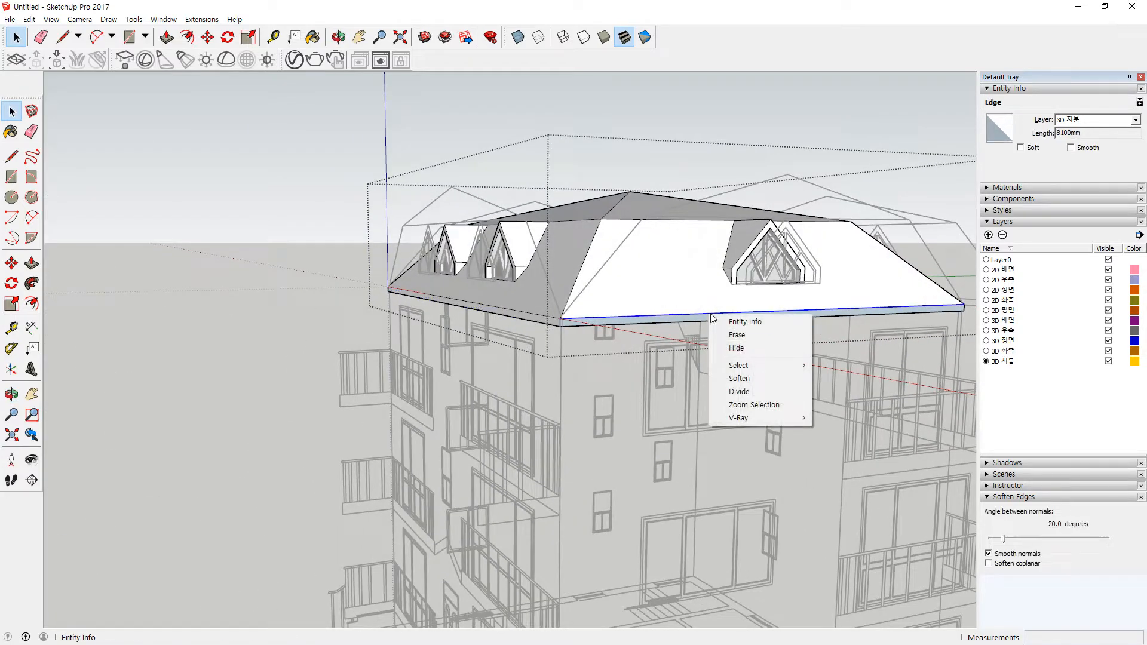
pyautogui.click(696, 323)
pyautogui.moveTo(814, 310); pyautogui.dragTo(512, 326, button='middle')
pyautogui.click(586, 378)
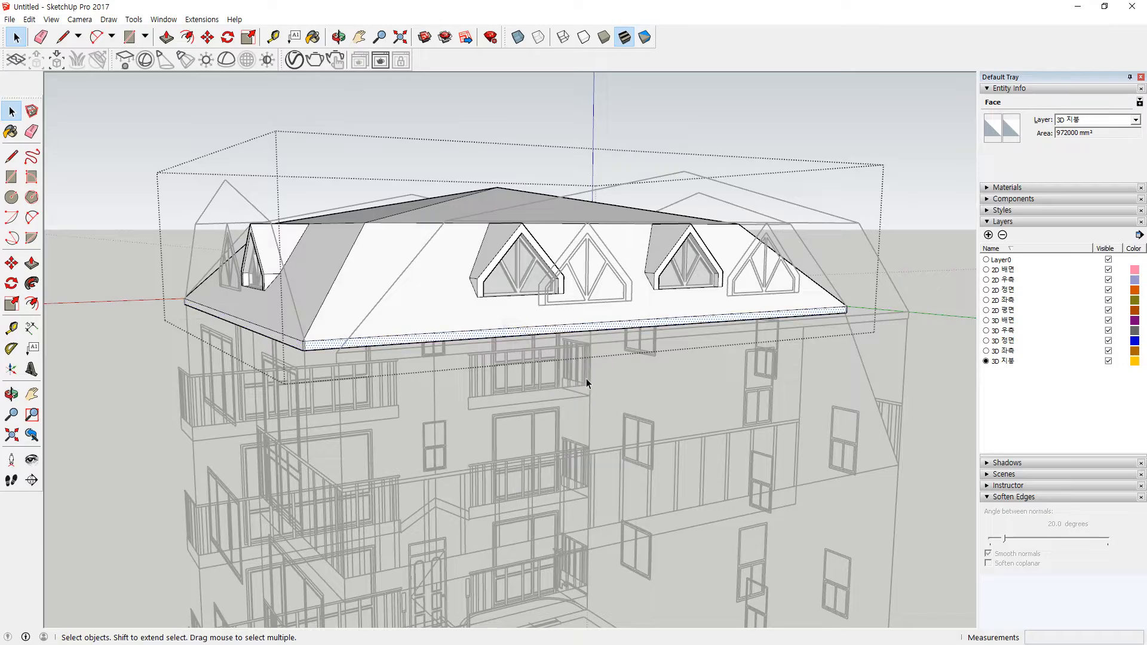
pyautogui.moveTo(476, 145); pyautogui.dragTo(450, 316, button='middle')
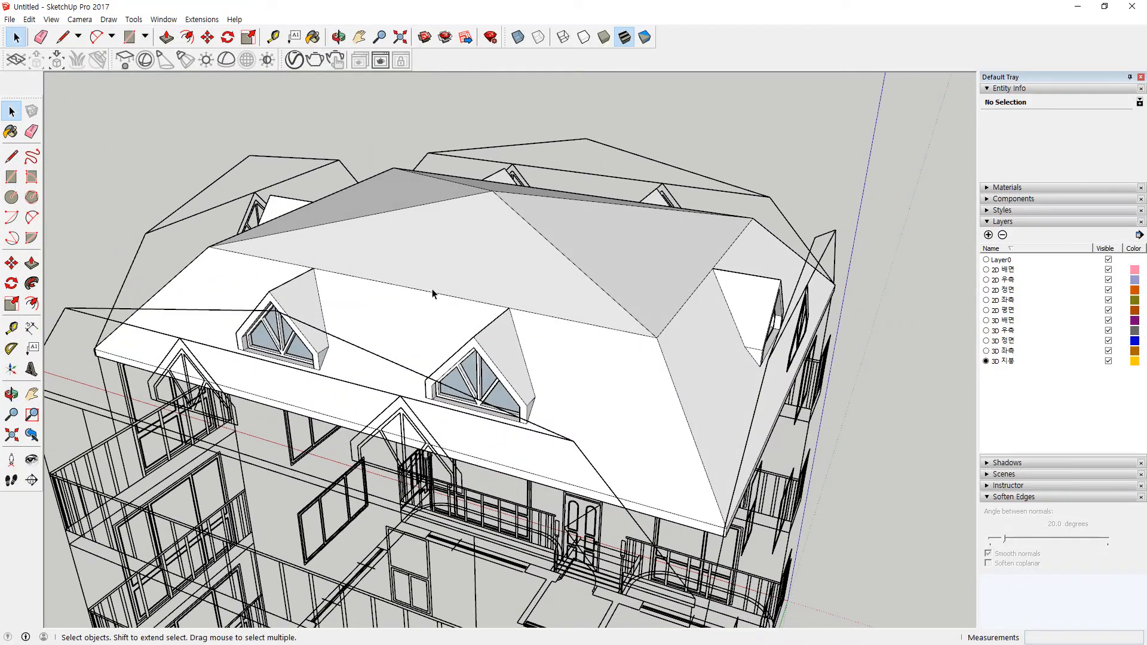
pyautogui.scroll(-5, 747, 412)
pyautogui.moveTo(794, 471); pyautogui.dragTo(884, 430, button='middle')
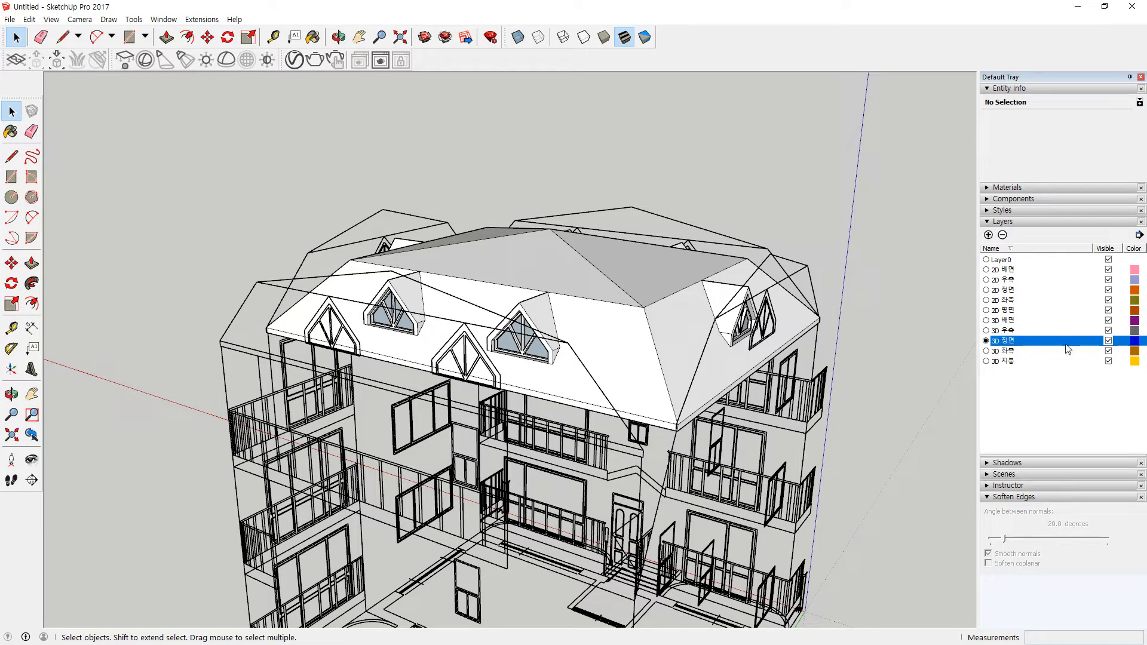
# Make 3D 정면 the current layer and hide the layers 3D 지붕, 2D 배면, 2D 우측, 2D 좌측 and 2D 평면
pyautogui.click(1109, 362)
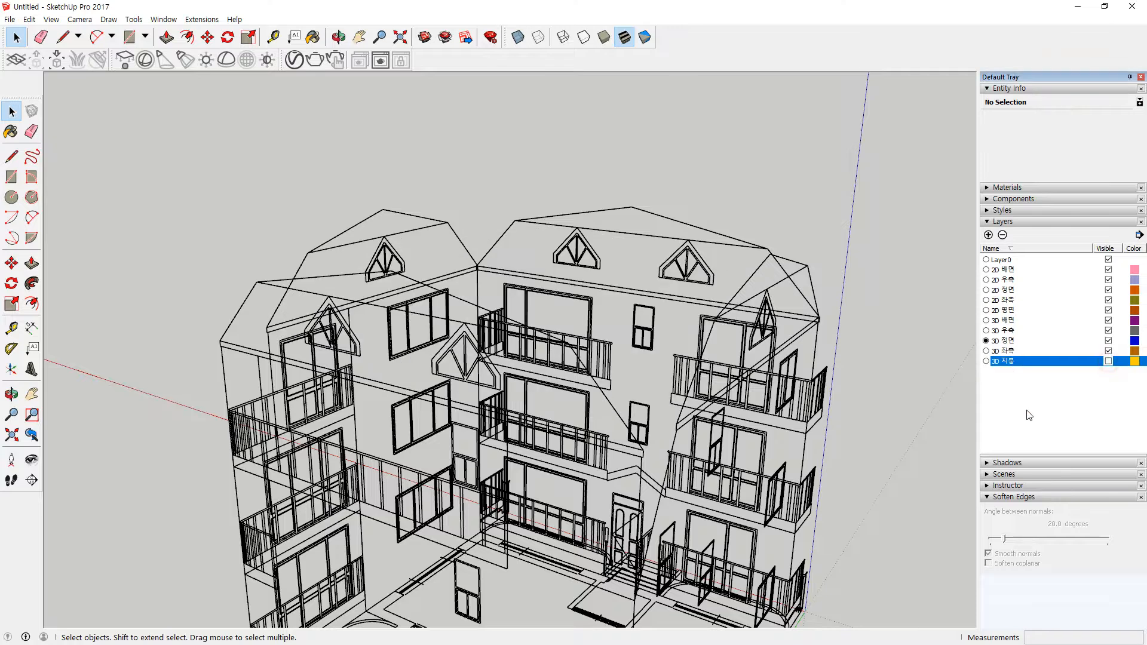
pyautogui.scroll(-2, 803, 372)
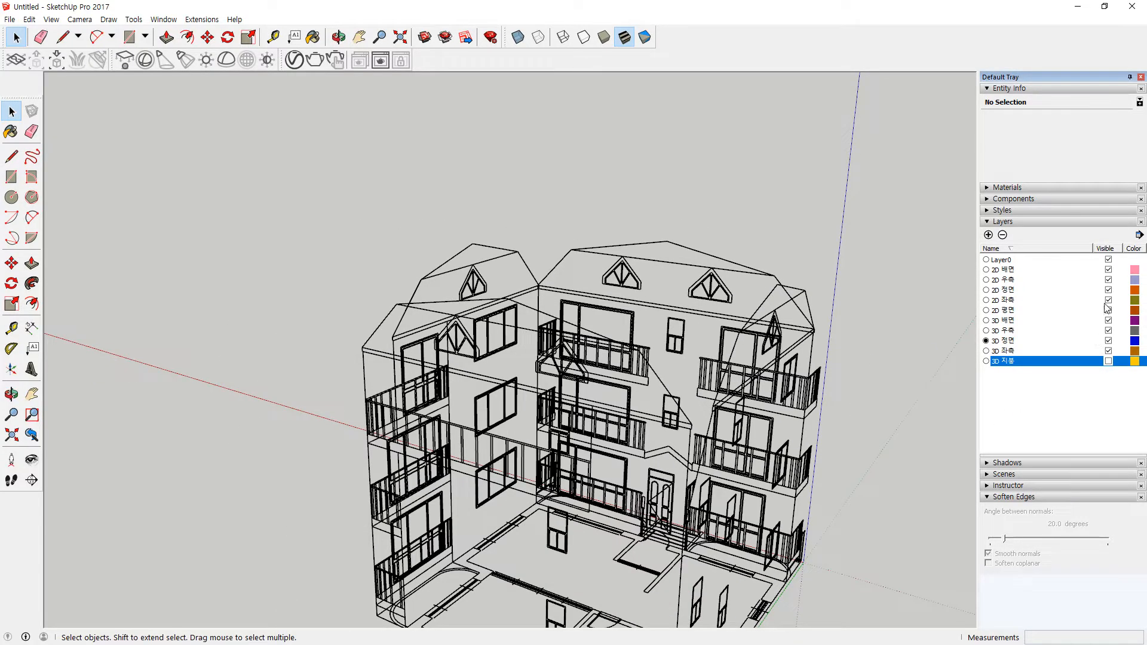
pyautogui.click(1108, 270)
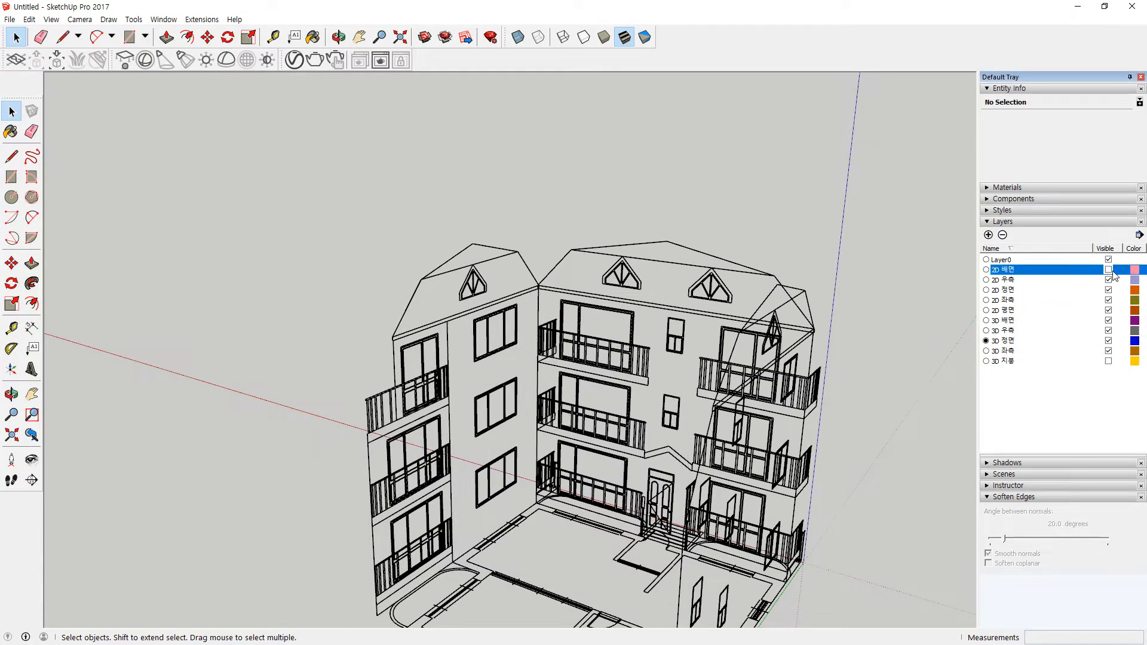
pyautogui.click(1108, 280)
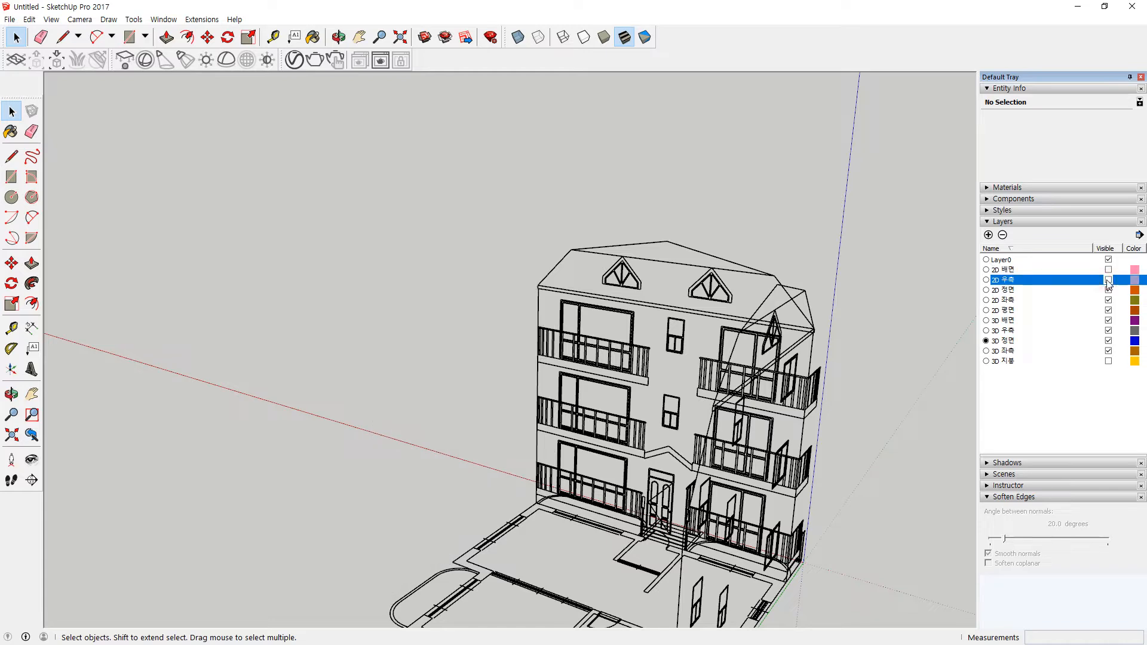
pyautogui.click(1108, 299)
pyautogui.moveTo(592, 496); pyautogui.dragTo(1146, 378, button='middle')
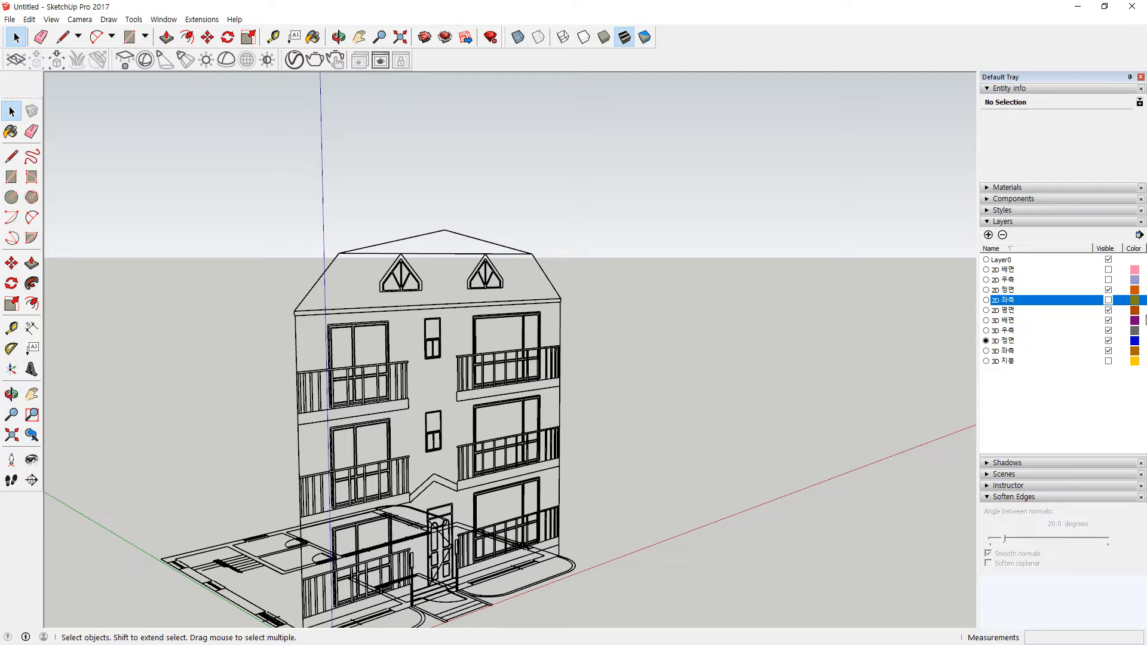
pyautogui.click(1109, 310)
# Draw a rectangle over the front elevation's wall, from its bottom corner to the opposite corner under the eave
pyautogui.click(546, 313)
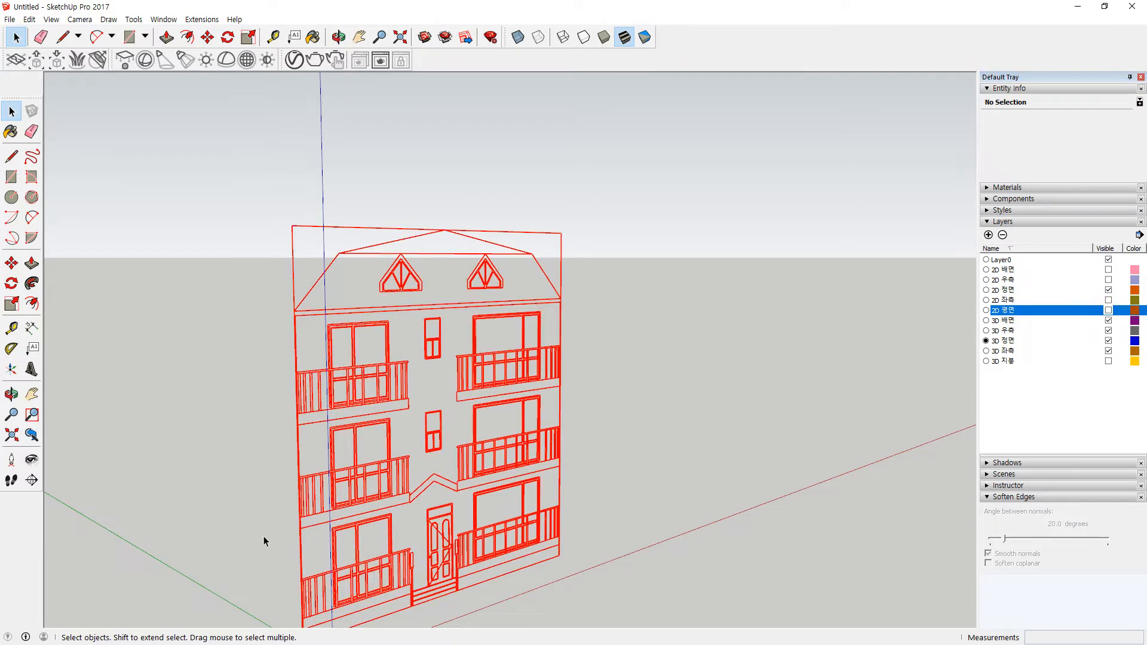
pyautogui.click(201, 364)
pyautogui.moveTo(507, 378); pyautogui.dragTo(300, 473, button='middle')
pyautogui.moveTo(537, 466); pyautogui.dragTo(523, 517, button='middle')
pyautogui.scroll(3, 522, 516)
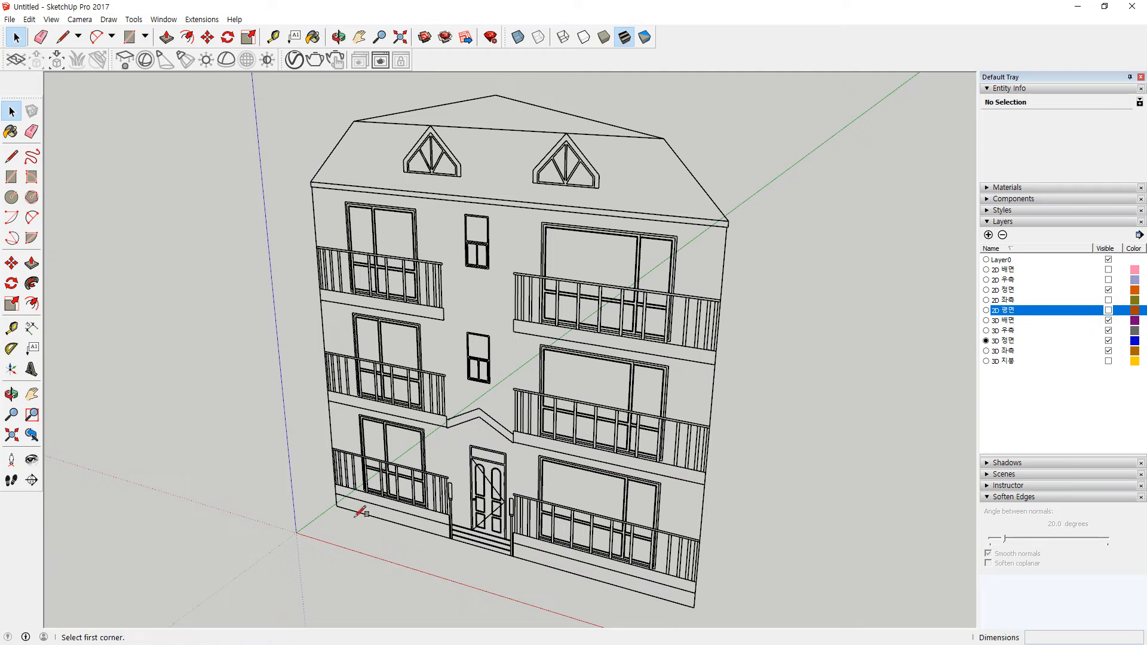
pyautogui.click(728, 221)
# Trace the outer frame of the narrower top-floor balcony window with a rectangle and select the resulting face
pyautogui.scroll(5, 376, 222)
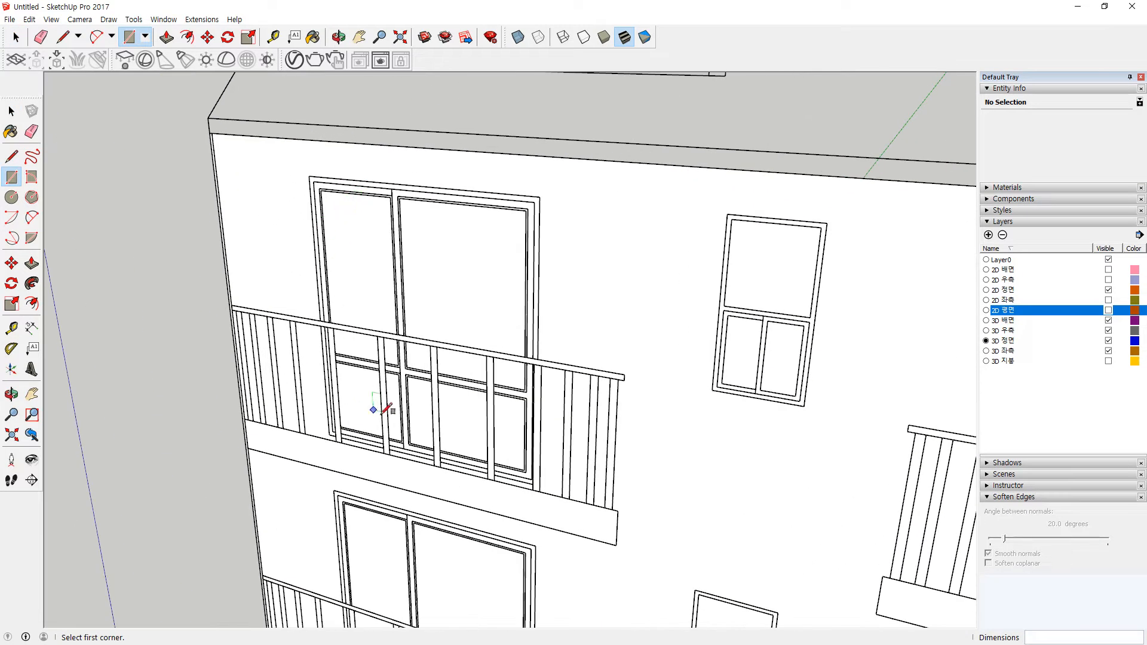
pyautogui.scroll(2, 435, 445)
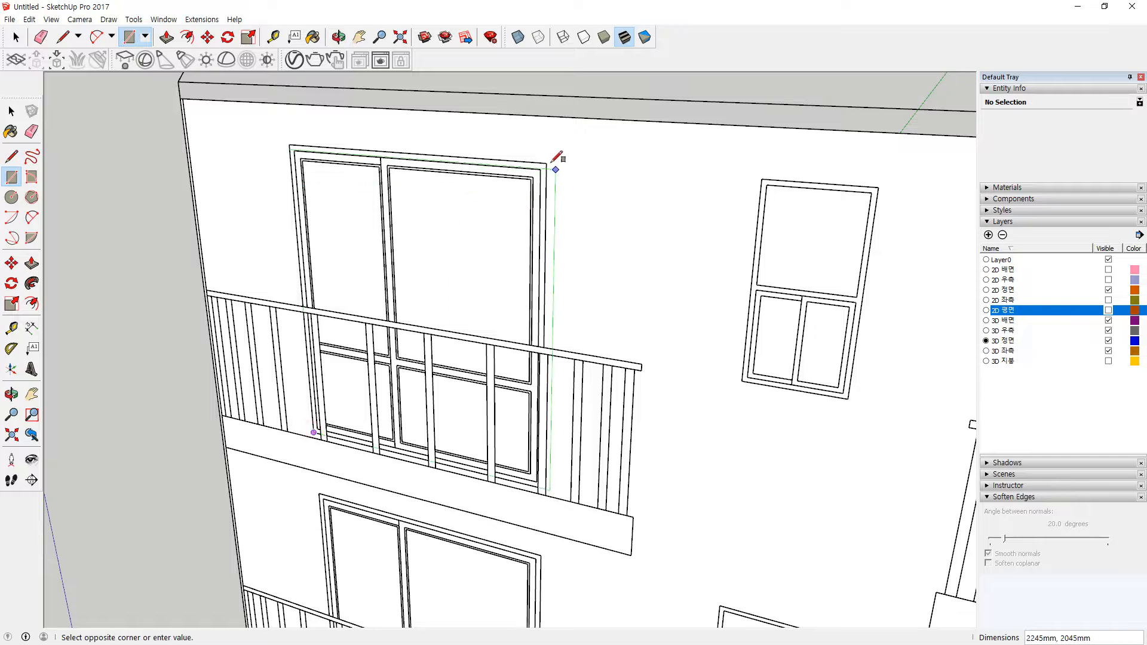
pyautogui.press('space')
pyautogui.click(469, 239)
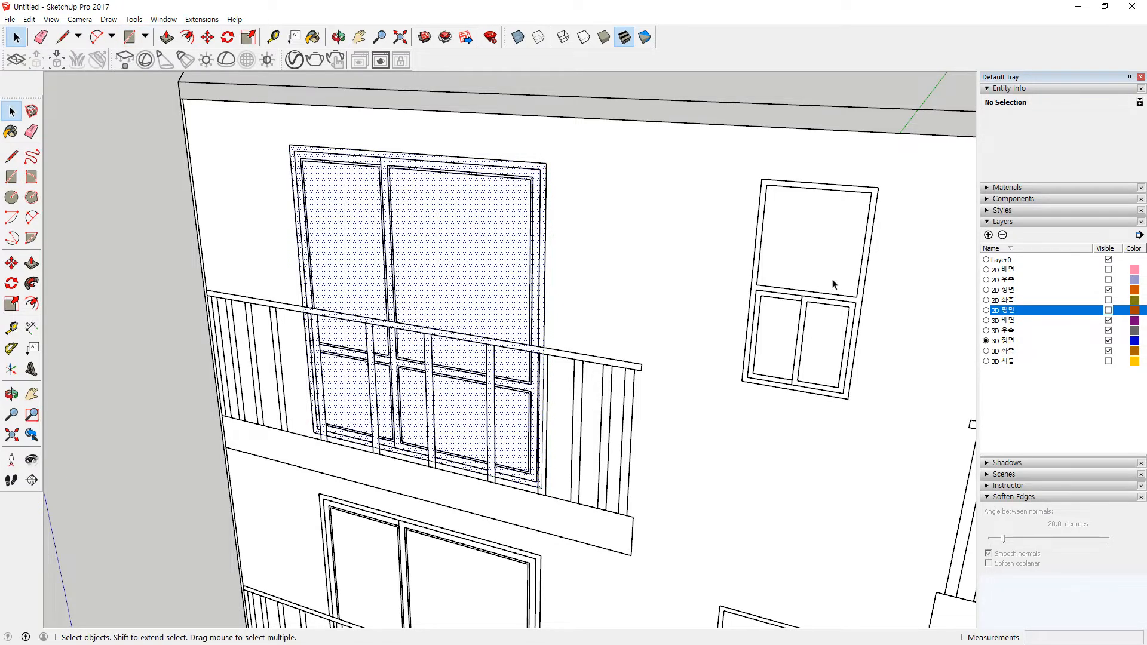
# Draw rectangles over the outer frames of the small top-floor window and the wide balcony window beside it
pyautogui.press('r')
pyautogui.click(762, 179)
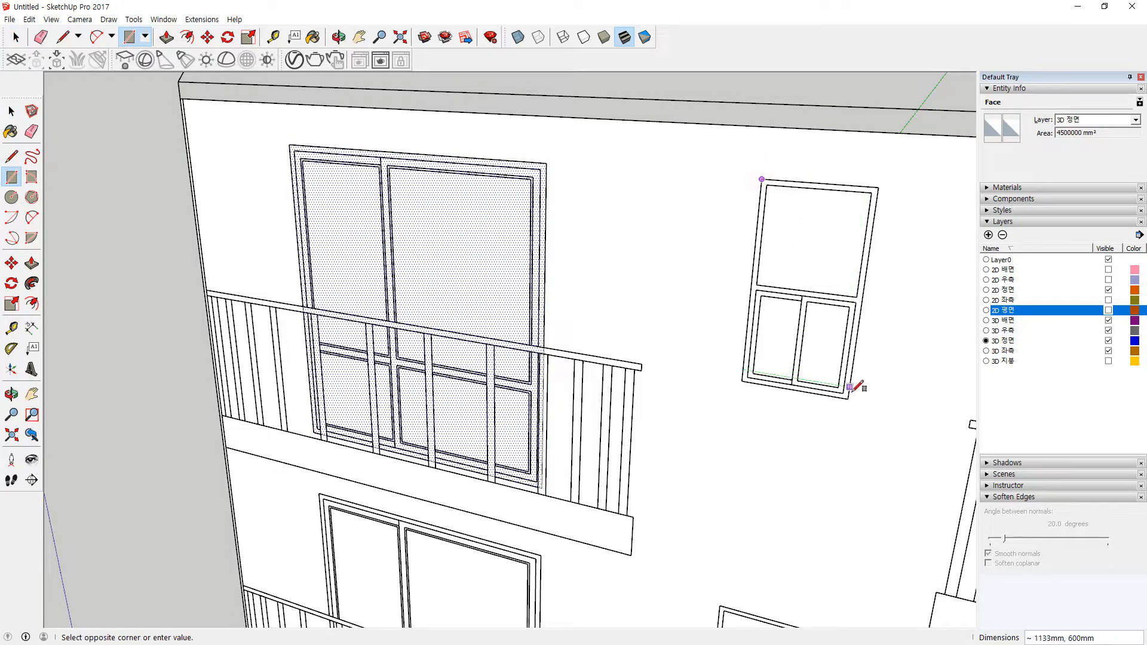
pyautogui.scroll(-3, 854, 394)
pyautogui.moveTo(860, 404); pyautogui.dragTo(461, 242, button='middle')
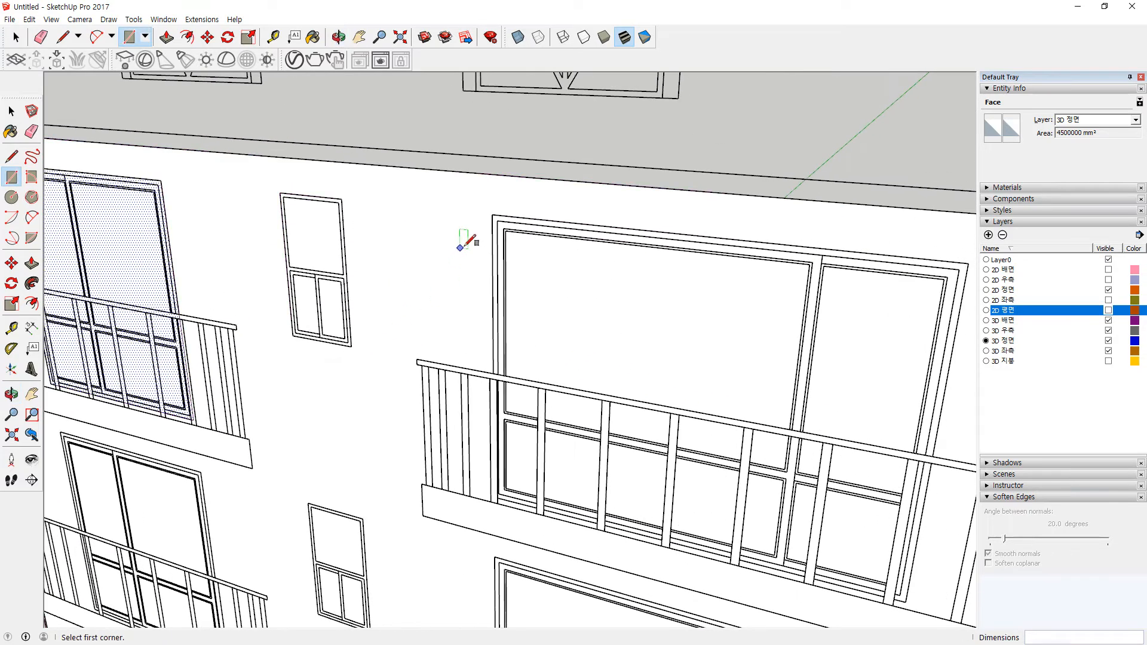
pyautogui.click(905, 602)
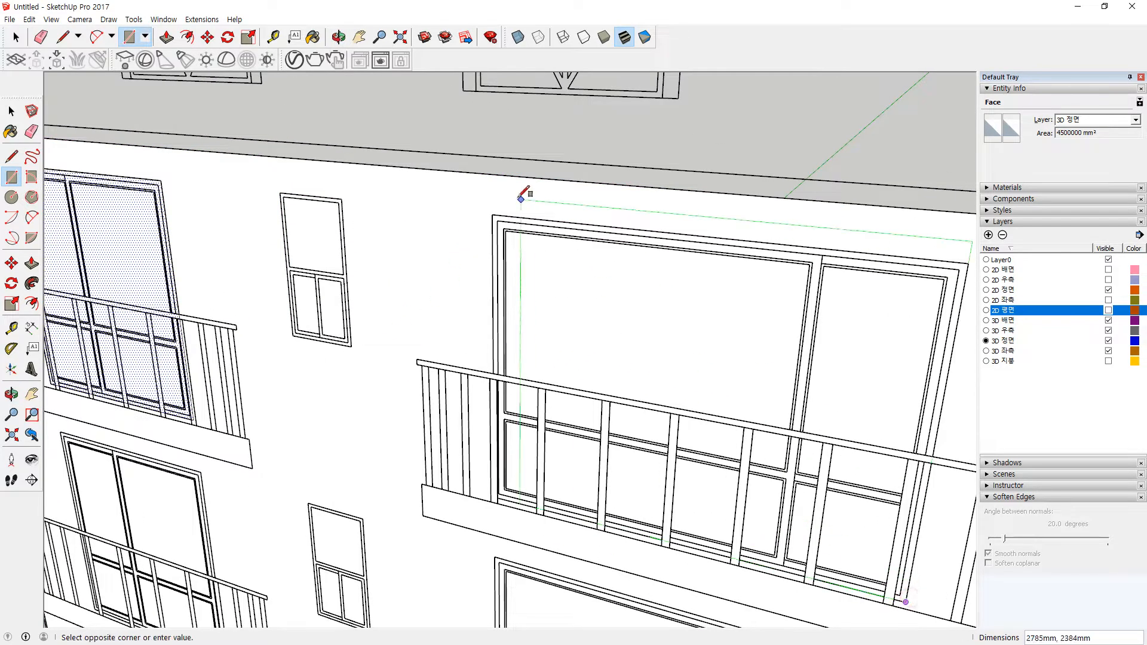
pyautogui.click(492, 216)
pyautogui.scroll(-3, 435, 364)
# Draw rectangles over the outer frames of the narrower middle-floor and ground-floor balcony windows
pyautogui.moveTo(332, 508); pyautogui.dragTo(423, 437, button='middle')
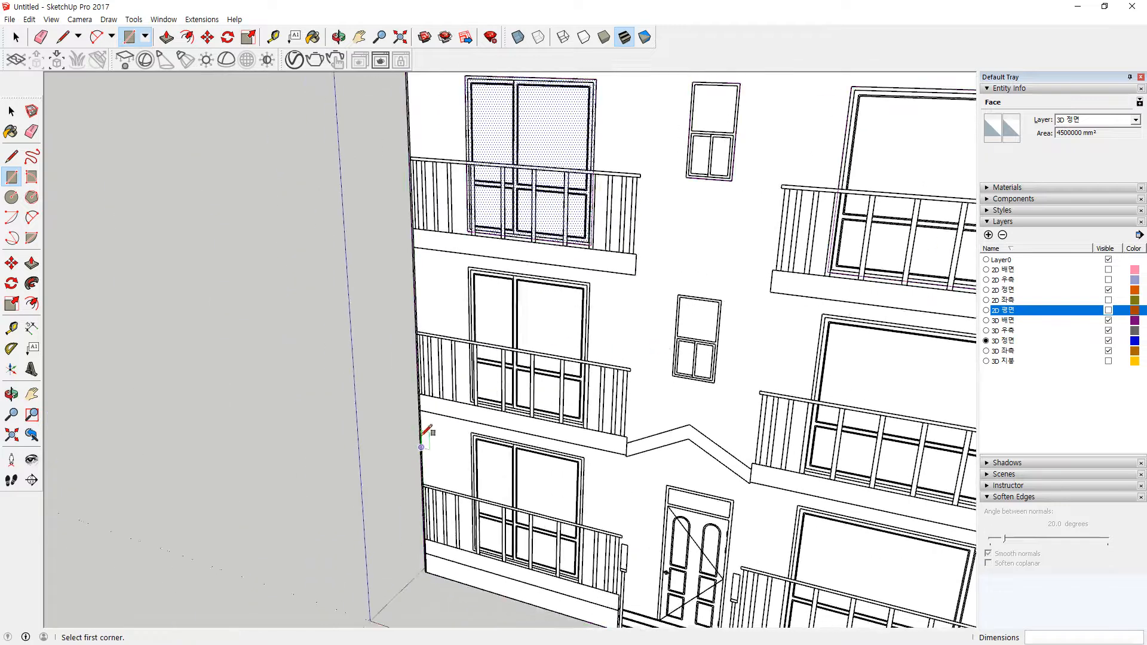
pyautogui.scroll(4, 452, 423)
pyautogui.click(489, 383)
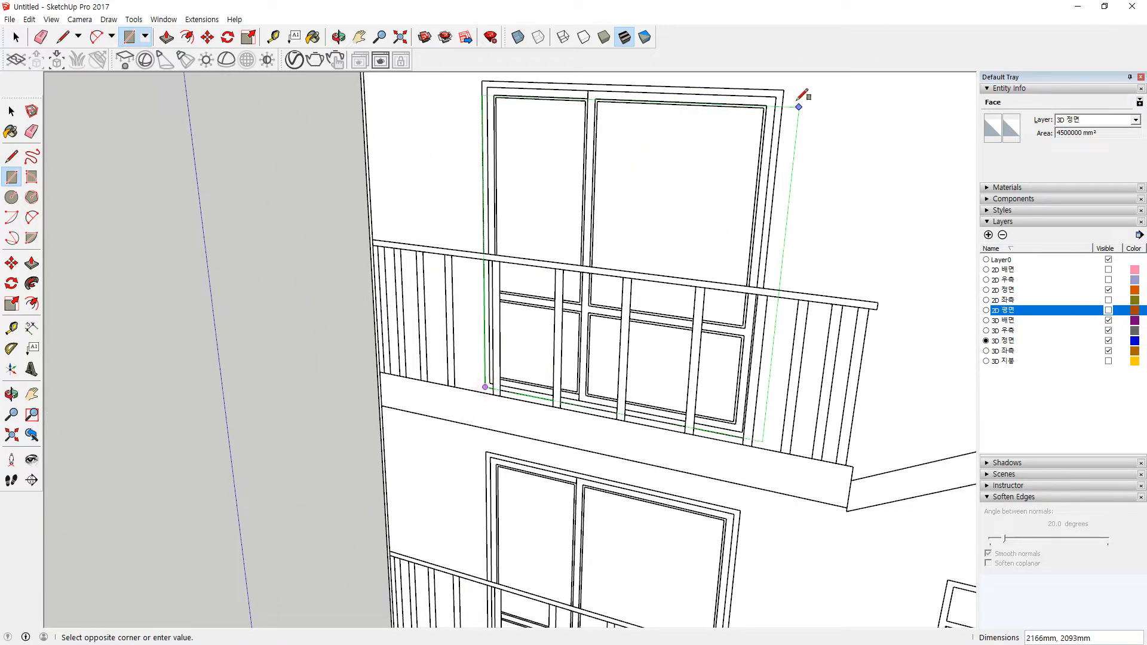
pyautogui.click(784, 91)
pyautogui.keyDown('shift'); pyautogui.moveTo(734, 418); pyautogui.dragTo(626, 159, button='middle'); pyautogui.keyUp('shift')
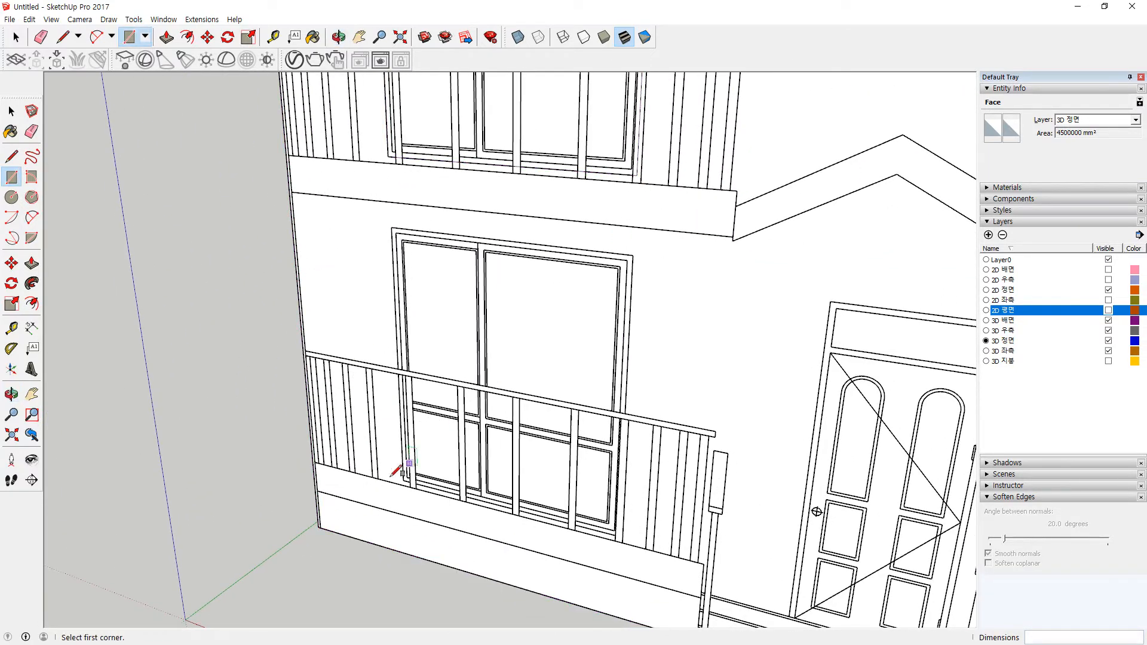
pyautogui.click(403, 480)
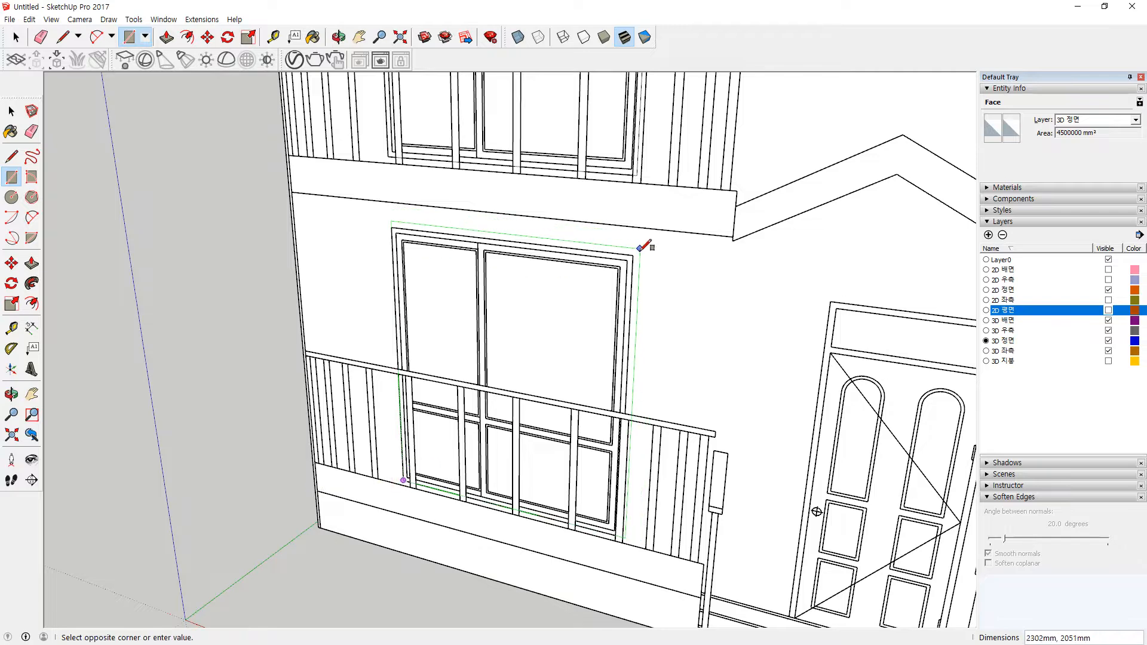
pyautogui.scroll(-3, 688, 278)
pyautogui.keyDown('shift'); pyautogui.moveTo(733, 248); pyautogui.dragTo(555, 538, button='middle'); pyautogui.keyUp('shift')
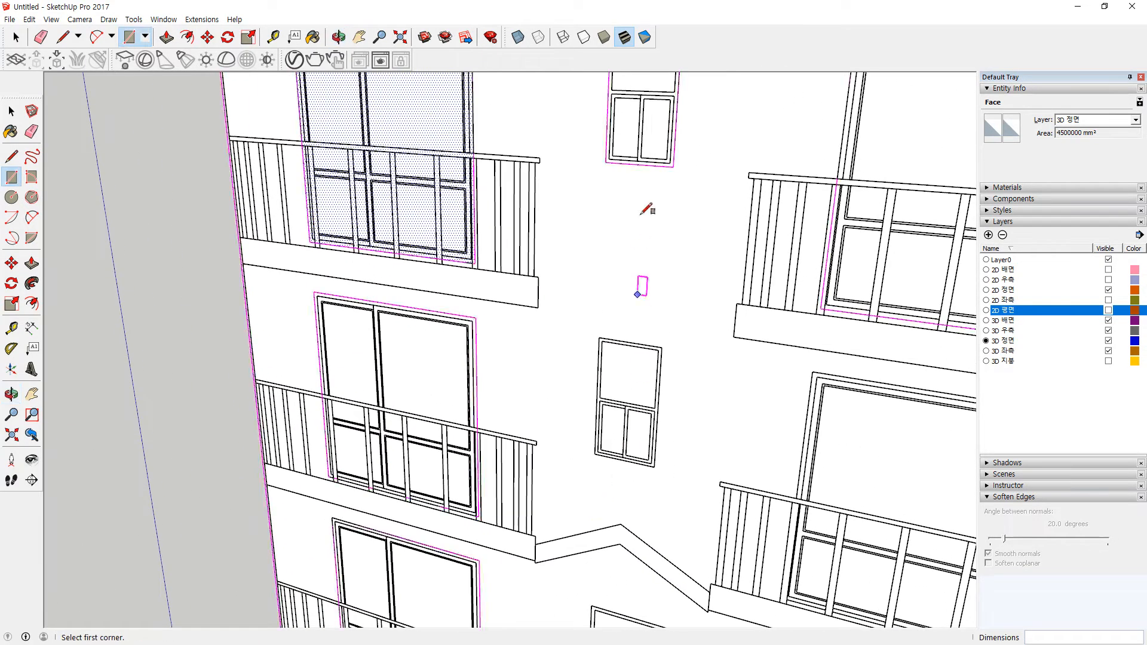
# Copy the small top-floor window's face straight down onto the matching small window on the floor below
pyautogui.scroll(1, 655, 150)
pyautogui.press('space')
pyautogui.click(661, 143)
pyautogui.press('m')
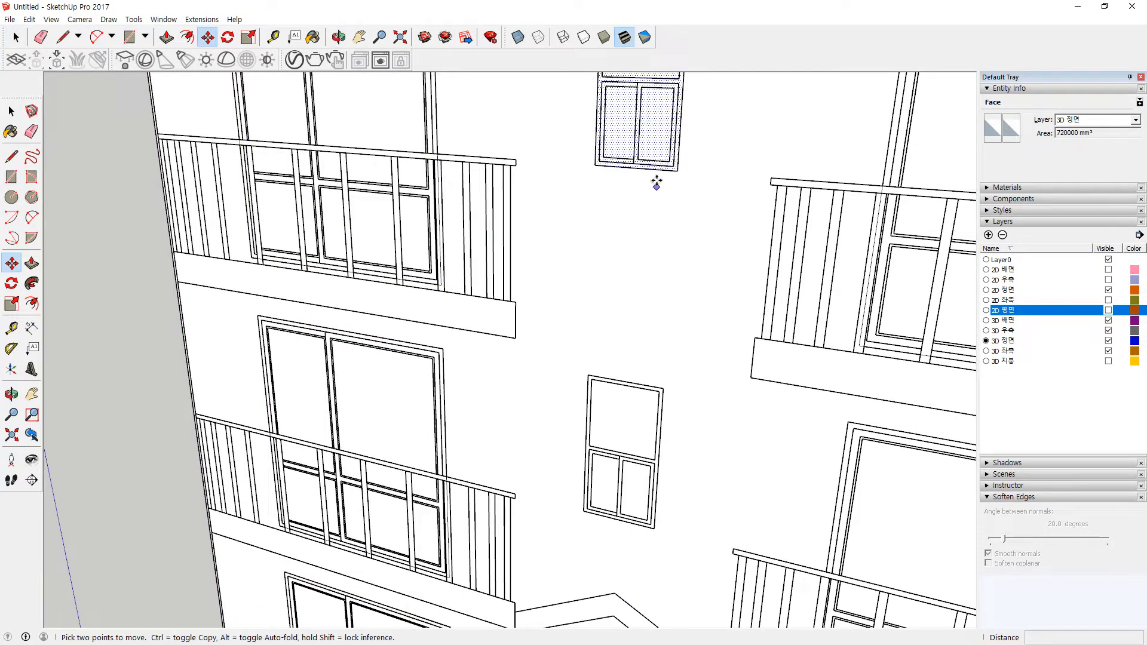
pyautogui.click(676, 171)
pyautogui.press('ctrl')
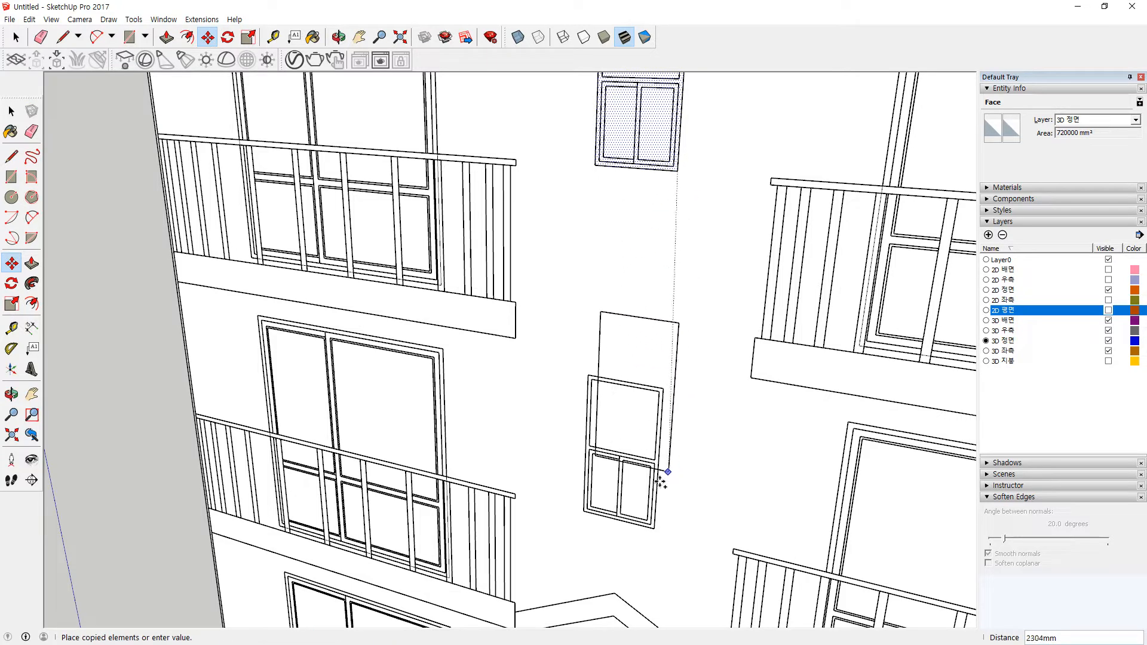
pyautogui.click(653, 530)
pyautogui.scroll(-2, 725, 447)
pyautogui.keyDown('shift'); pyautogui.moveTo(780, 351); pyautogui.dragTo(369, 310, button='middle'); pyautogui.keyUp('shift')
pyautogui.press('space')
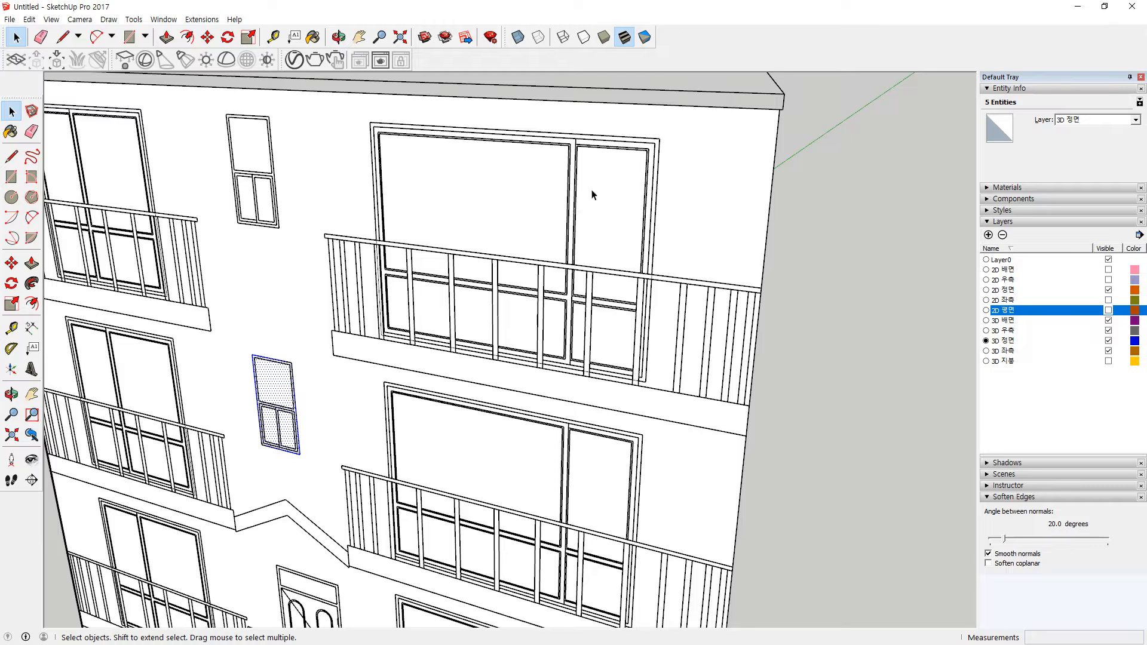
# Copy the wide top-floor balcony window's face straight down as a two-copy array onto the matching windows of the two floors below
pyautogui.click(623, 188)
pyautogui.press('m')
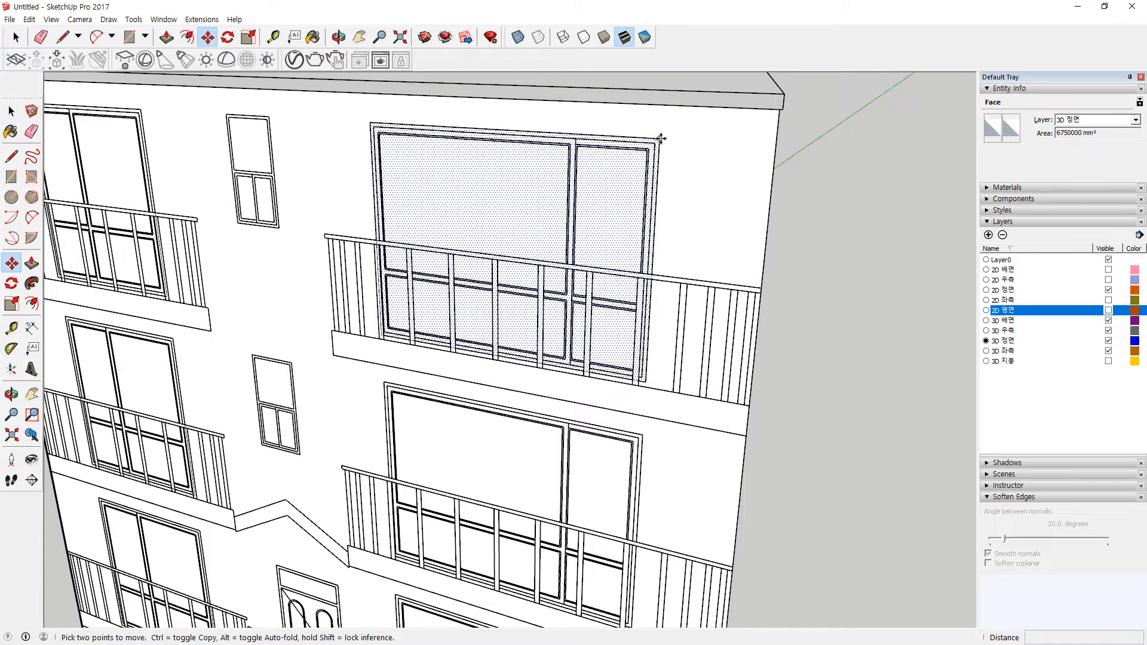
pyautogui.click(661, 140)
pyautogui.press('ctrl')
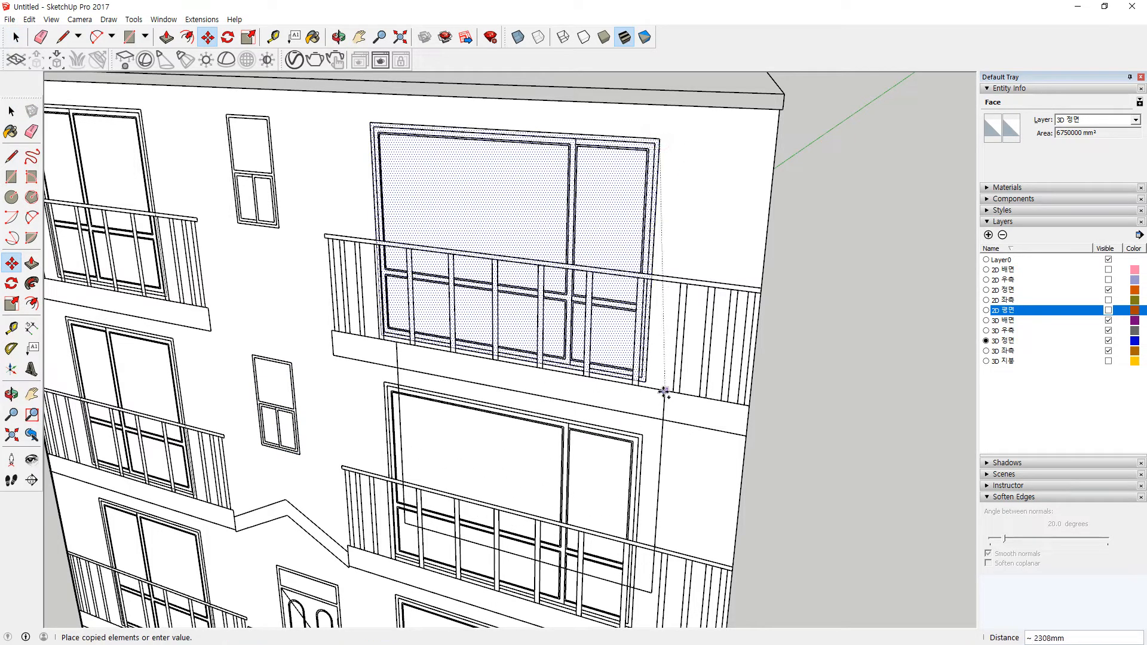
pyautogui.click(643, 437)
pyautogui.write('*2')
pyautogui.press('Return')
pyautogui.scroll(-4, 642, 441)
pyautogui.hotkey('ctrl', 't')
pyautogui.press('space')
pyautogui.click(558, 572)
pyautogui.scroll(3, 496, 585)
pyautogui.press('space')
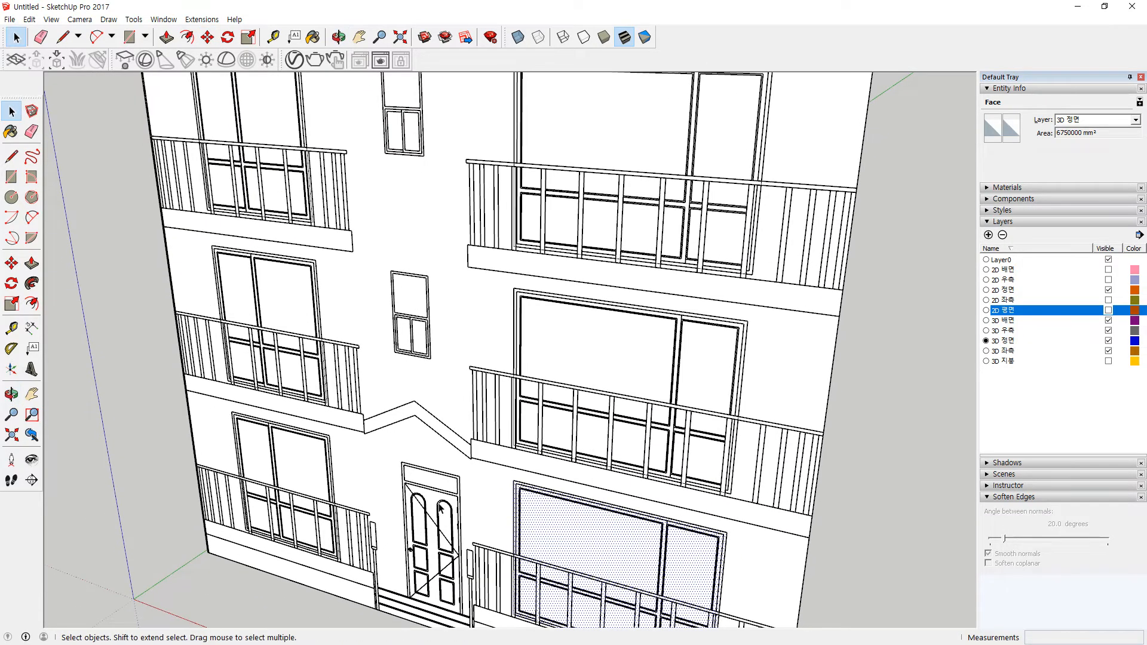
# Draw a rectangle over the entrance door's outer frame, including the transom panel above it
pyautogui.scroll(8, 465, 507)
pyautogui.press('r')
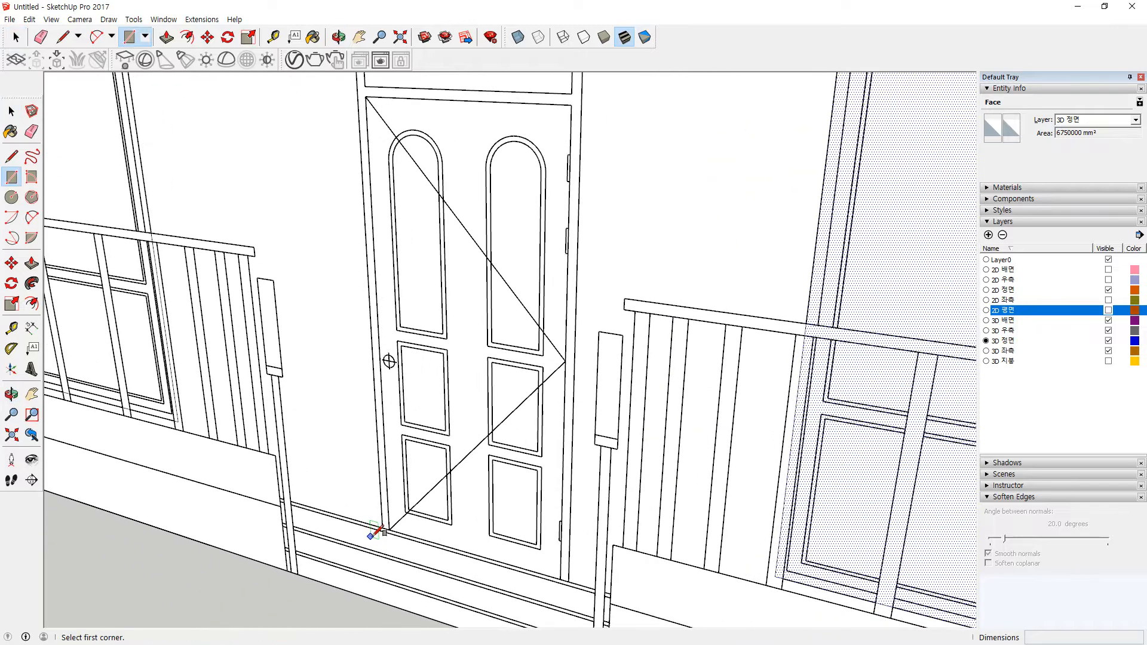
pyautogui.click(382, 529)
pyautogui.scroll(-2, 486, 254)
pyautogui.click(556, 79)
# Trace the closed outline of the peaked canopy band above the entrance door with lines and select the front wall face
pyautogui.scroll(-4, 567, 181)
pyautogui.keyDown('shift'); pyautogui.moveTo(572, 179); pyautogui.dragTo(578, 477, button='middle'); pyautogui.keyUp('shift')
pyautogui.scroll(2, 454, 224)
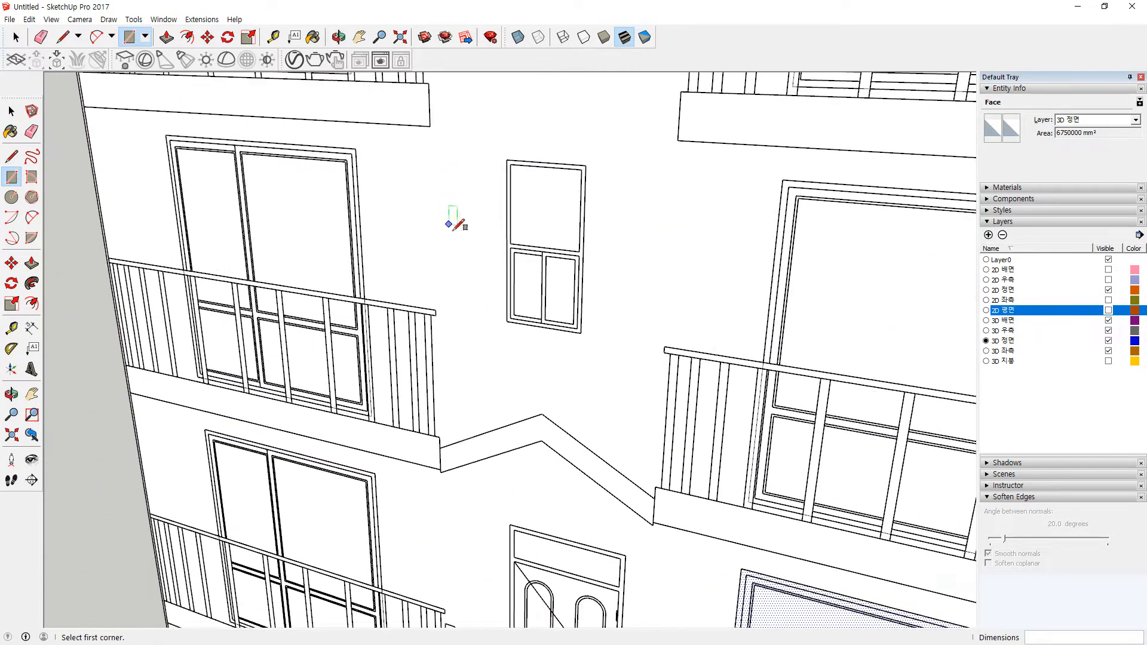
pyautogui.press('l')
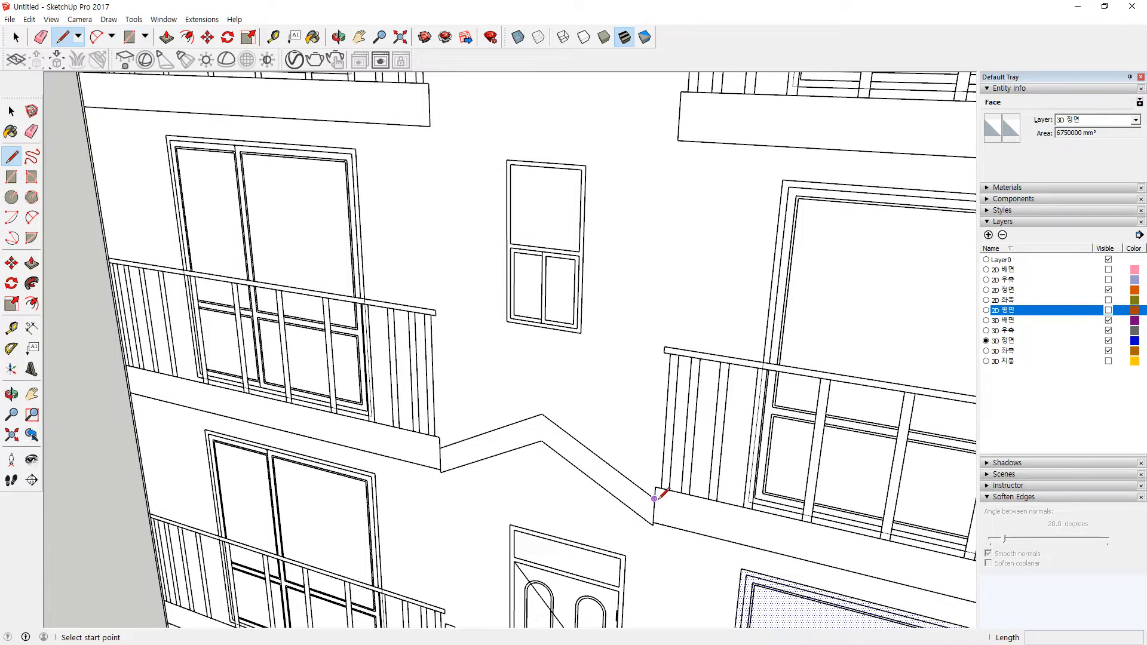
pyautogui.click(655, 499)
pyautogui.click(653, 531)
pyautogui.click(542, 441)
pyautogui.click(441, 472)
pyautogui.click(439, 448)
pyautogui.click(541, 414)
pyautogui.click(654, 496)
pyautogui.moveTo(654, 496); pyautogui.dragTo(538, 476, button='middle')
pyautogui.scroll(-5, 543, 472)
pyautogui.press('space')
pyautogui.moveTo(600, 379); pyautogui.dragTo(568, 353, button='middle')
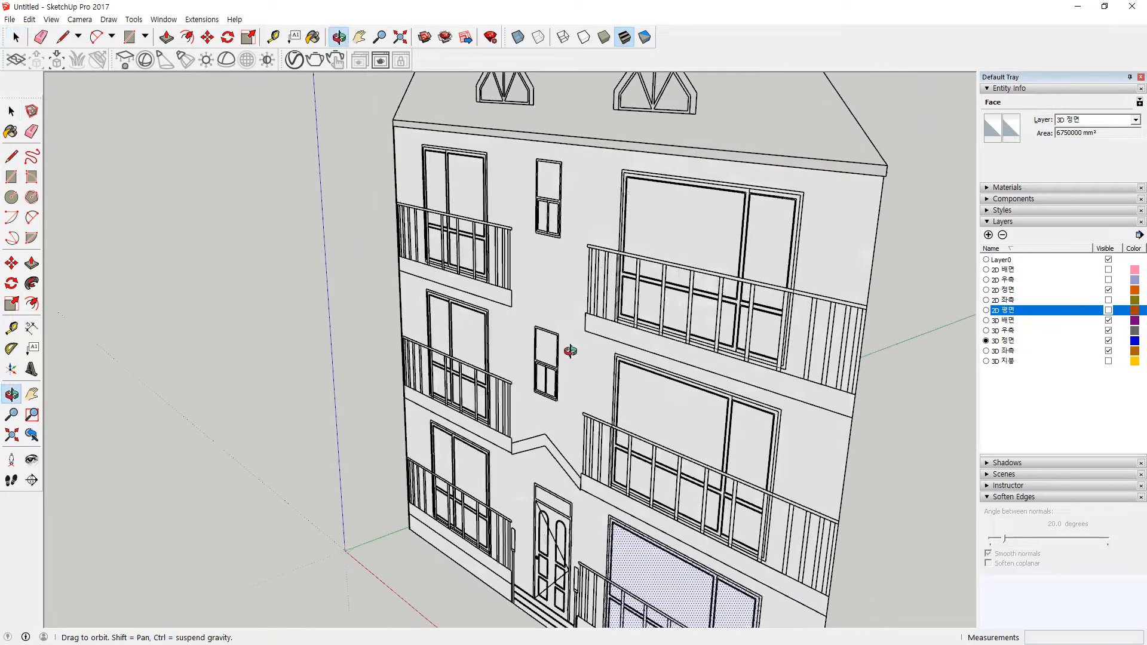
pyautogui.click(561, 329)
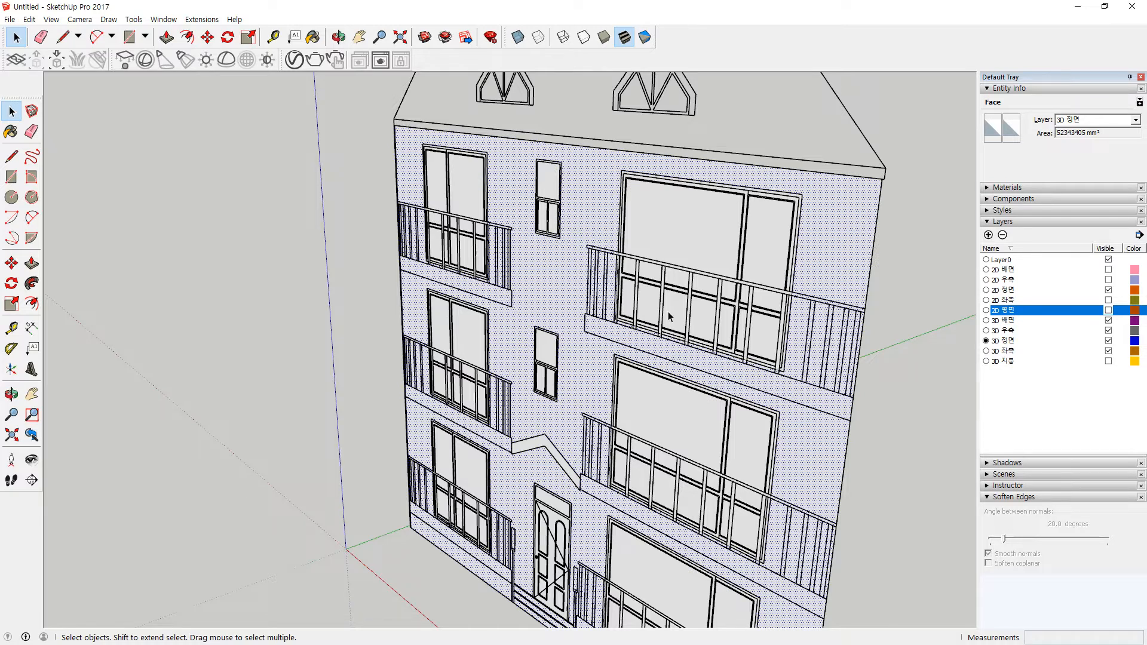
# Push the narrower top-floor balcony window's face 300 mm into the wall
pyautogui.press('p')
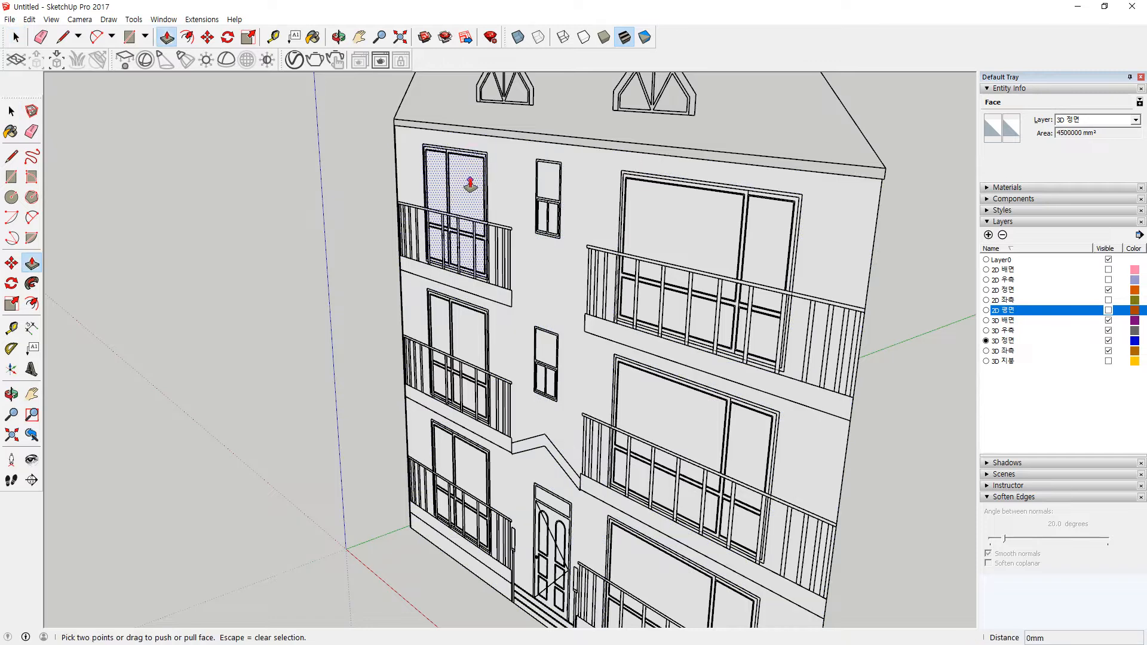
pyautogui.click(470, 185)
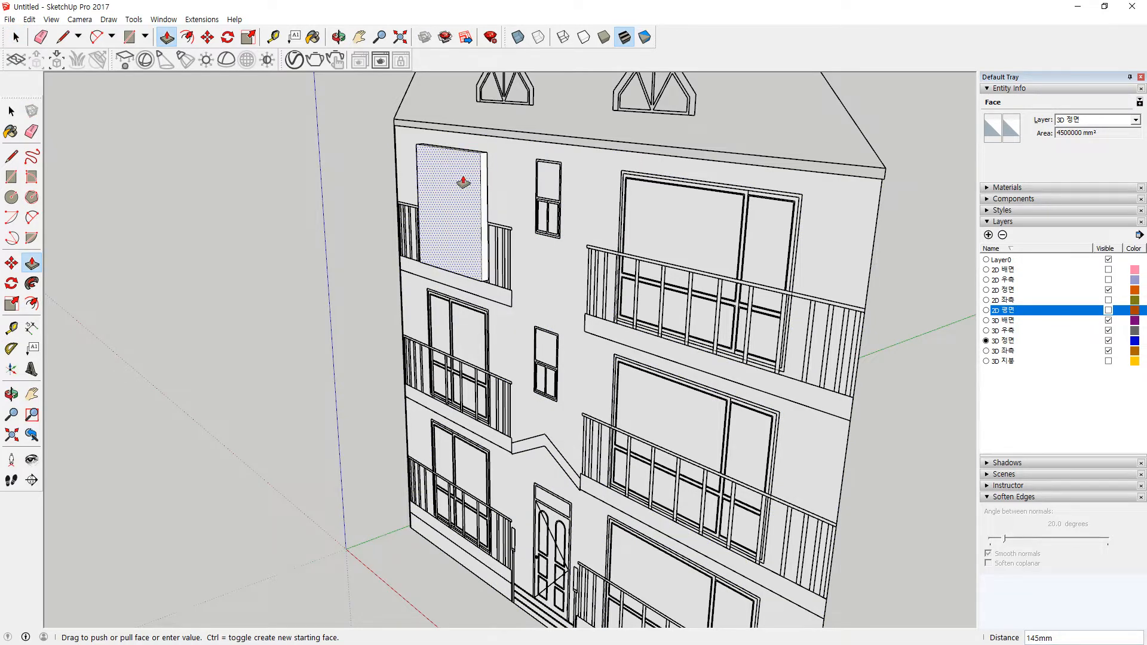
pyautogui.click(463, 182)
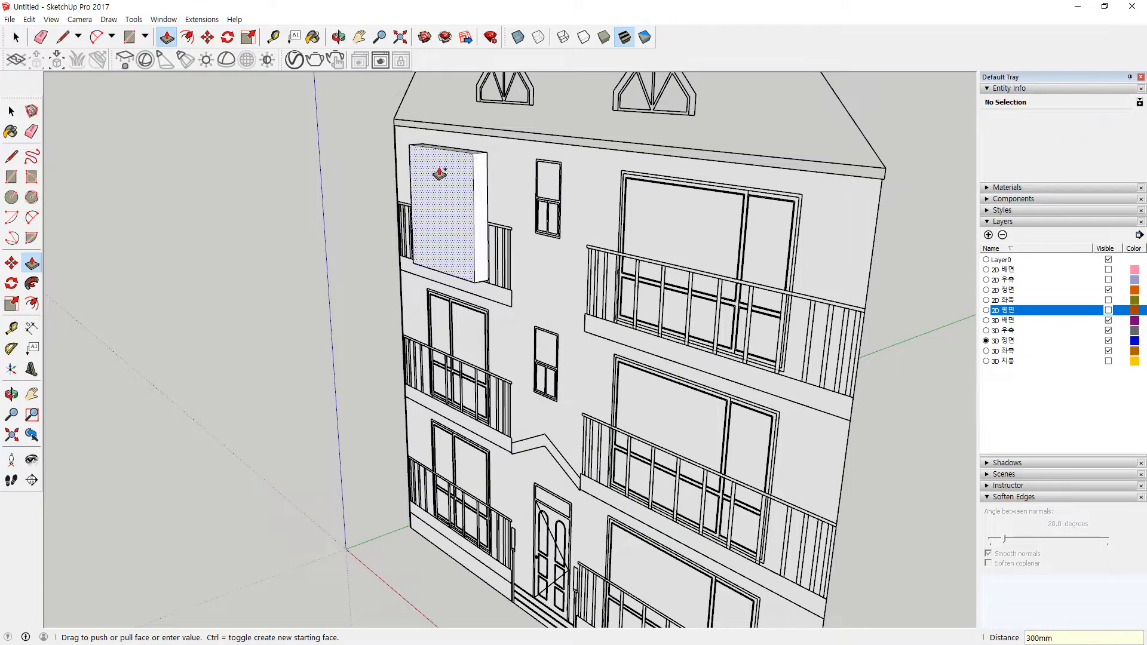
pyautogui.moveTo(440, 172); pyautogui.dragTo(474, 227, button='middle')
pyautogui.scroll(3, 460, 203)
pyautogui.click(448, 185)
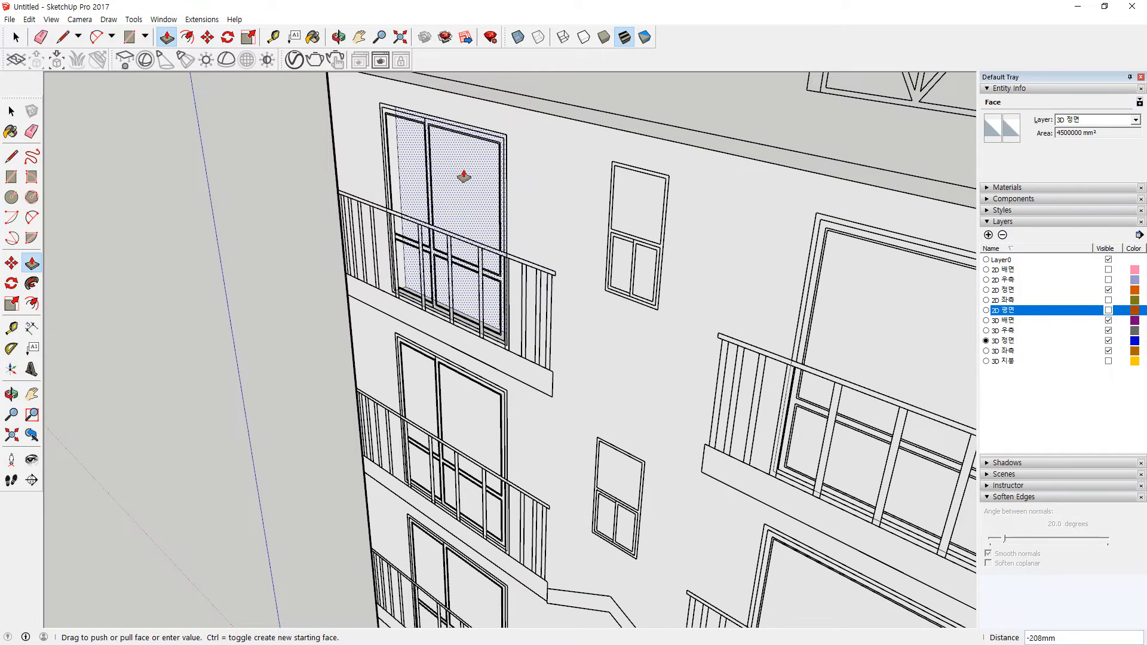
pyautogui.press('Return')
# Push the faces of the small top-floor window and the wide top-floor balcony window 300 mm into the wall
pyautogui.click(628, 197)
pyautogui.click(642, 196)
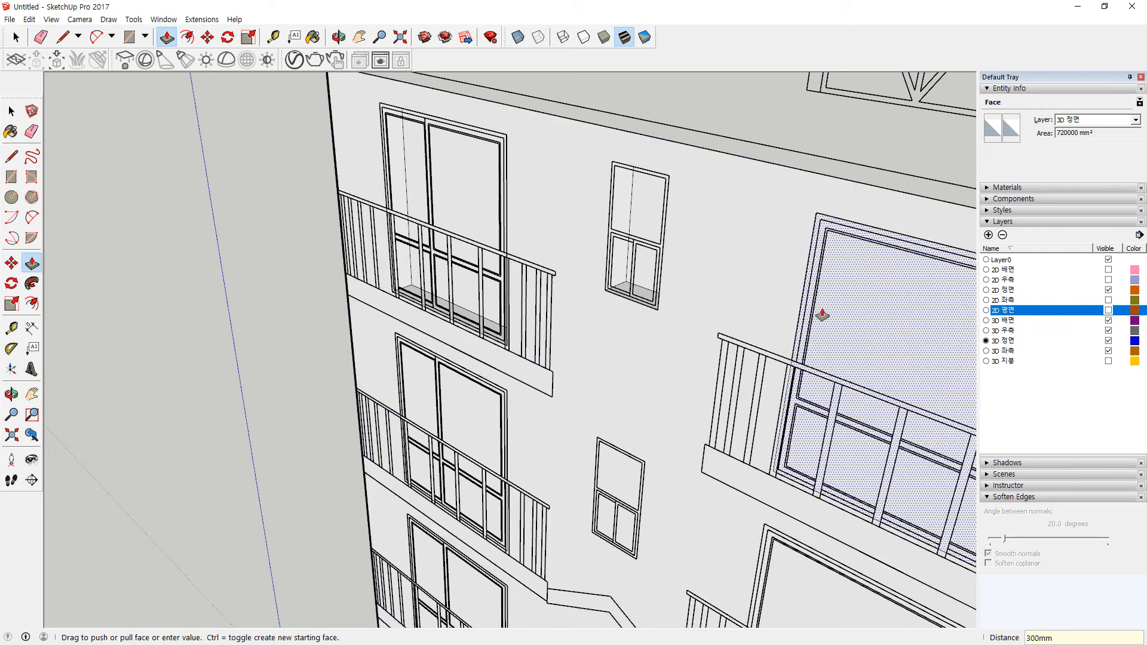
pyautogui.click(821, 309)
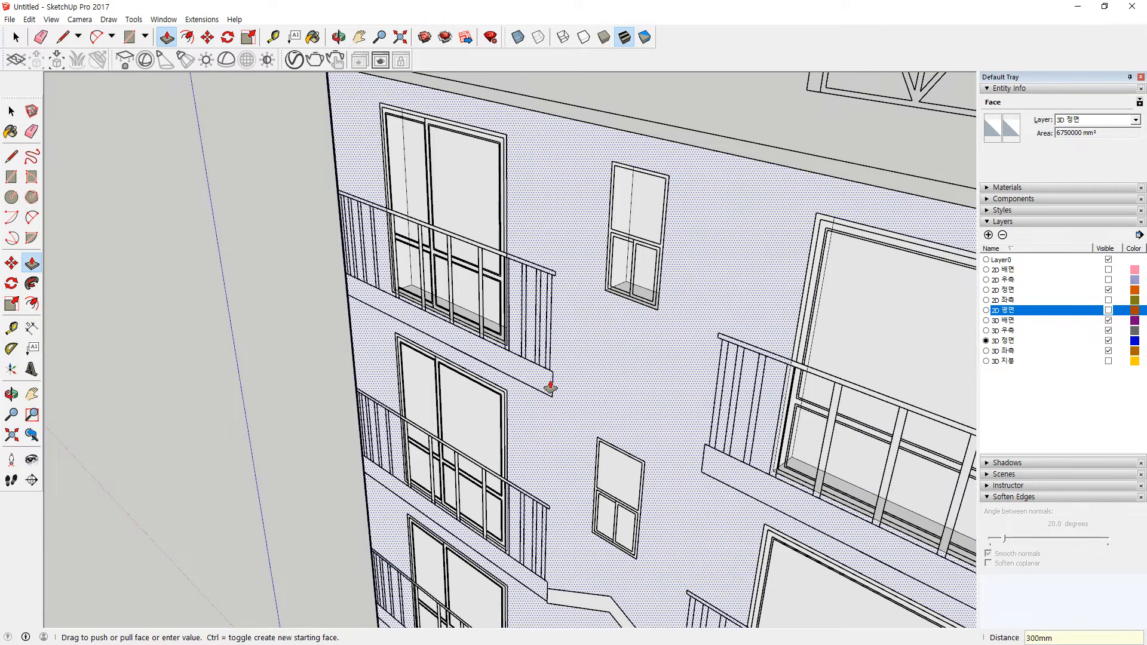
# Push the faces of the narrower middle-floor balcony window and the small window beside it 300 mm inward
pyautogui.click(461, 420)
pyautogui.press('Return')
pyautogui.moveTo(494, 402); pyautogui.dragTo(614, 492, button='middle')
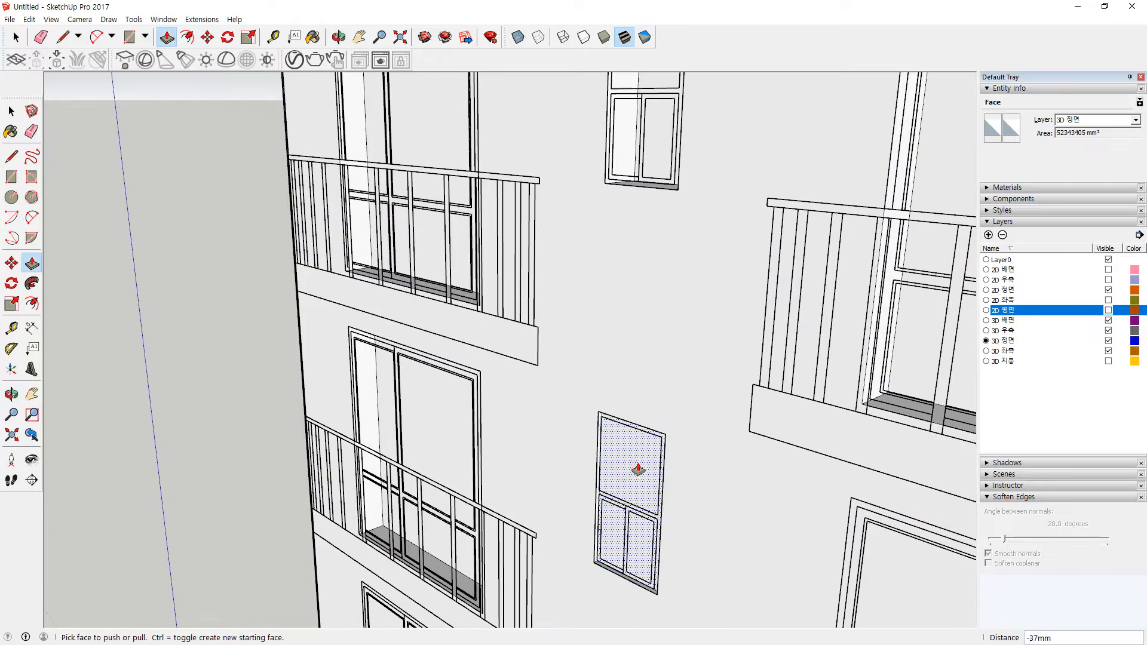
pyautogui.click(636, 468)
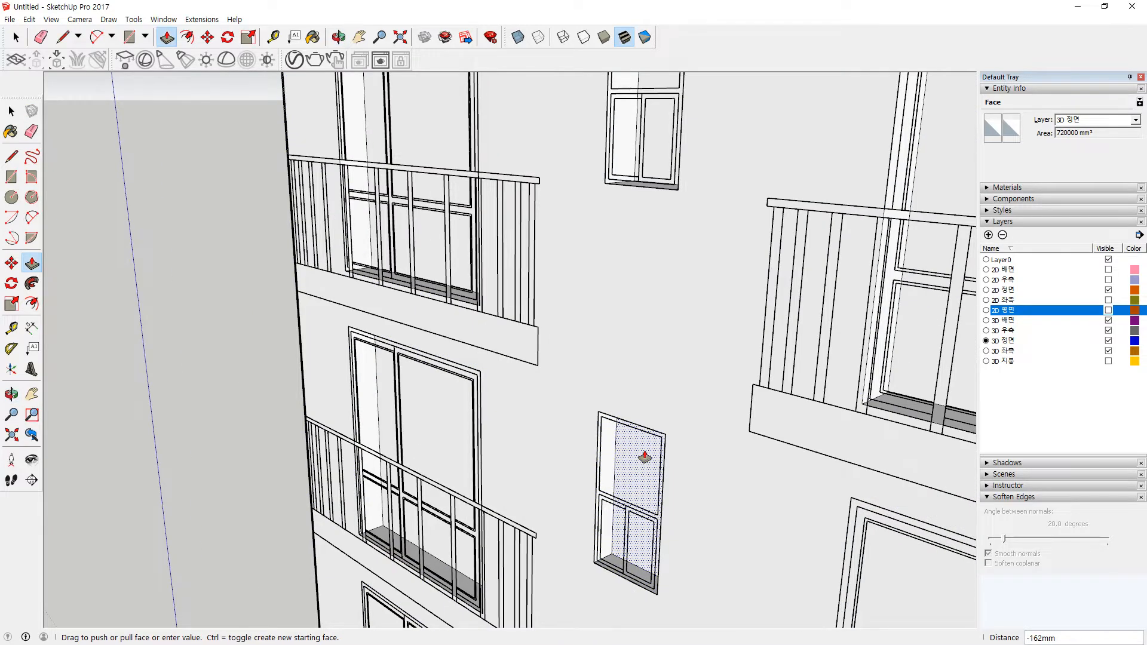
pyautogui.press('Escape')
pyautogui.click(629, 471)
pyautogui.press('Escape')
pyautogui.click(615, 483)
pyautogui.write('300')
pyautogui.press('Return')
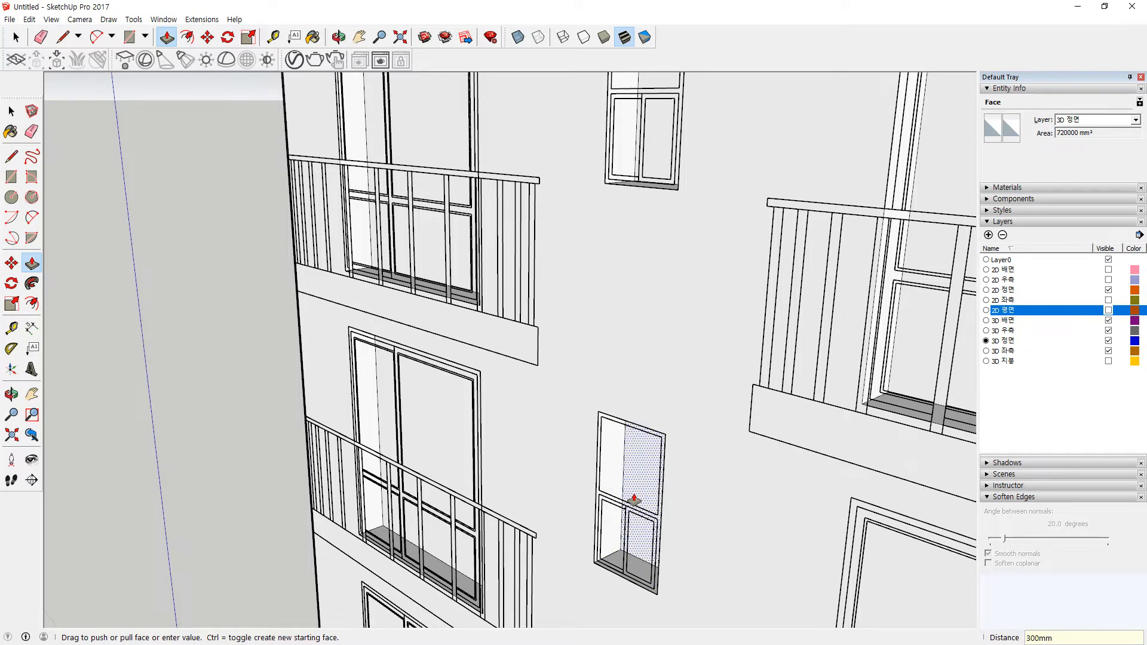
# Push the wide middle-floor balcony window's face 300 mm into the wall
pyautogui.scroll(-2, 635, 489)
pyautogui.keyDown('shift'); pyautogui.moveTo(836, 603); pyautogui.dragTo(635, 393, button='middle'); pyautogui.keyUp('shift')
pyautogui.click(653, 390)
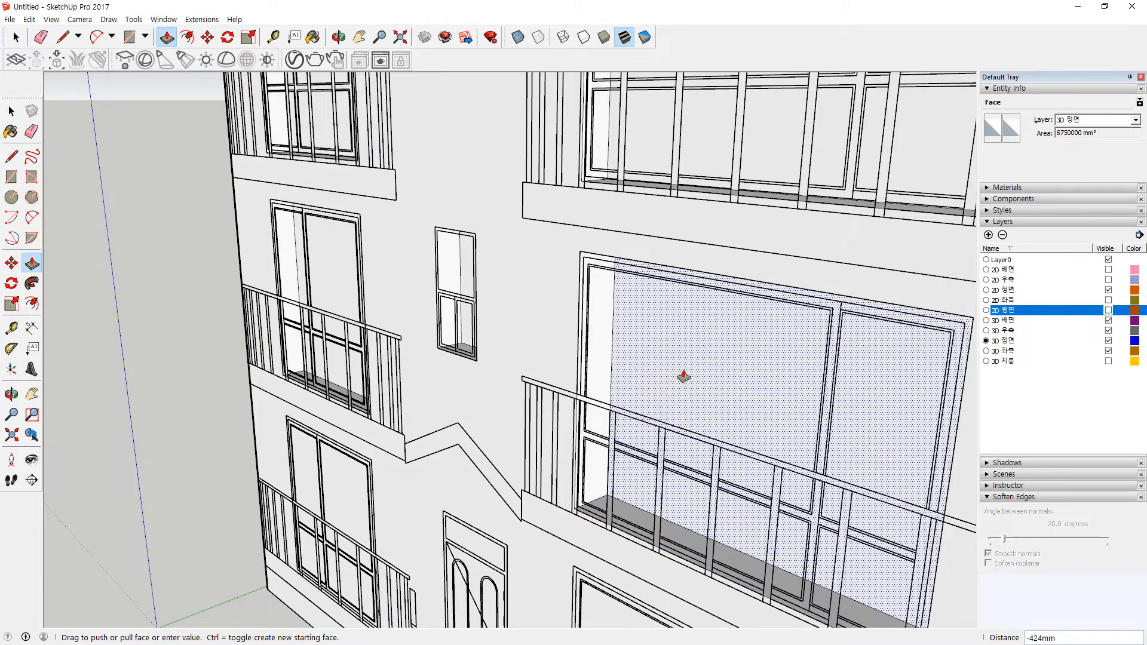
pyautogui.write('300')
pyautogui.press('Return')
# Push the faces of both ground-floor balcony windows and the entrance door 300 mm into the wall
pyautogui.scroll(-4, 512, 482)
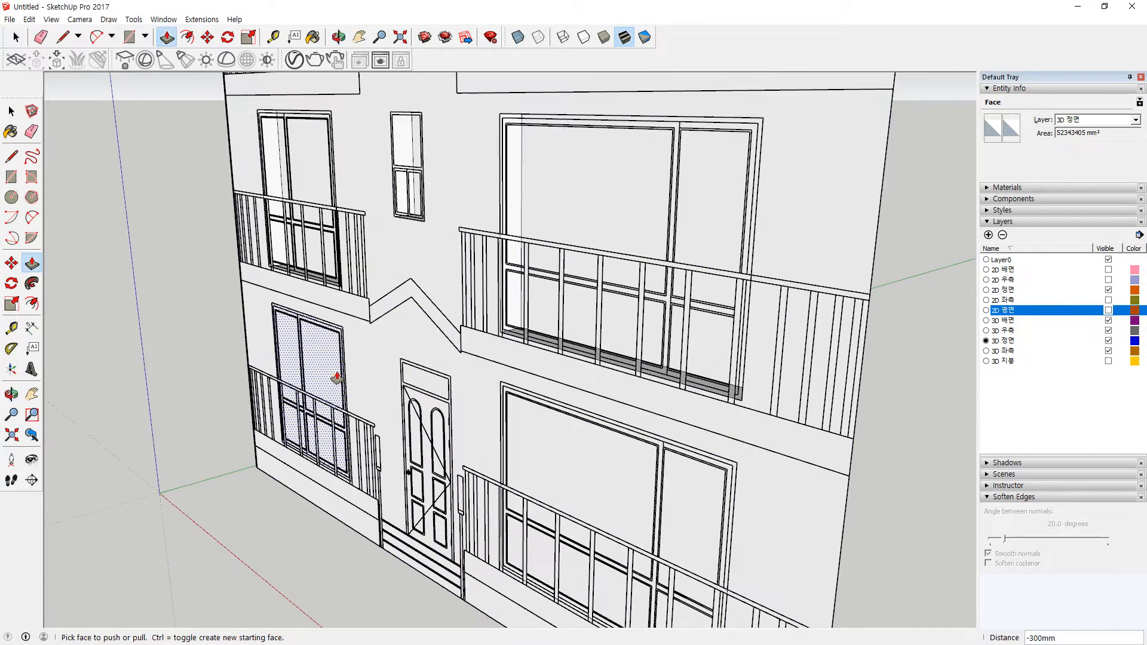
pyautogui.click(337, 378)
pyautogui.press('Return')
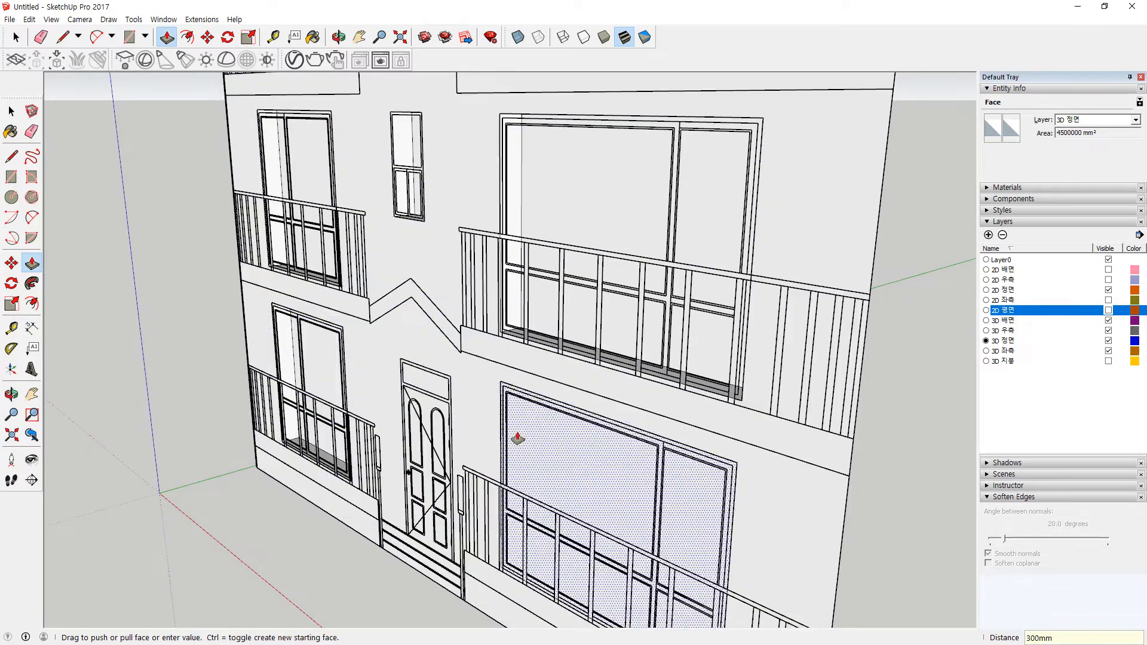
pyautogui.click(539, 439)
pyautogui.write('300')
pyautogui.press('Return')
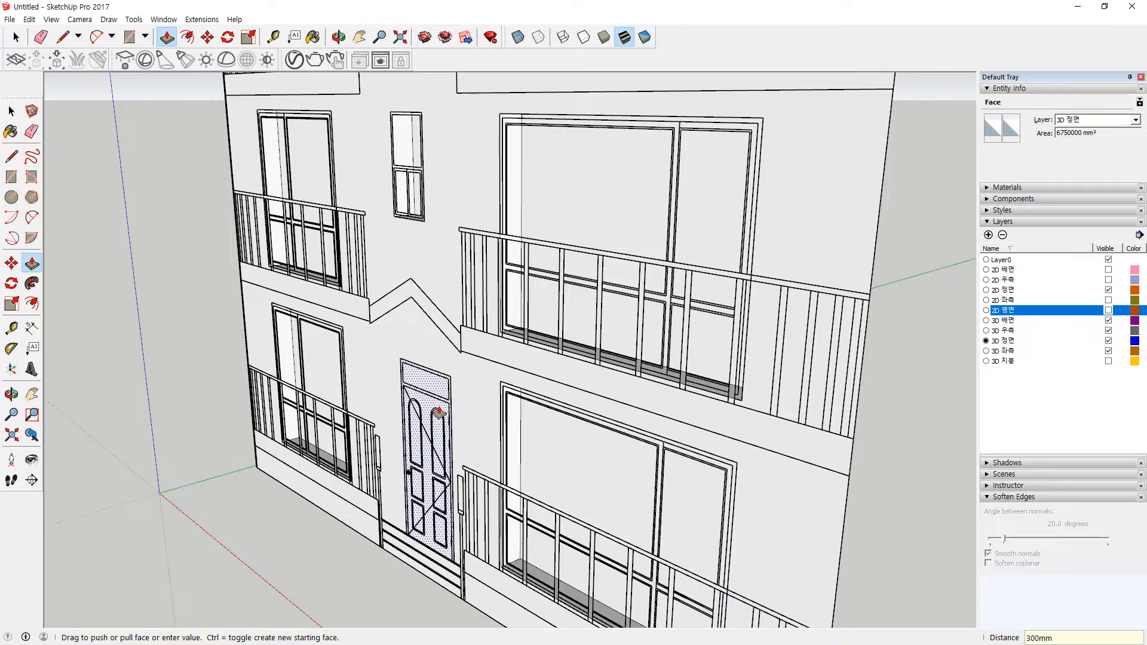
pyautogui.click(439, 404)
pyautogui.write('300')
pyautogui.press('Return')
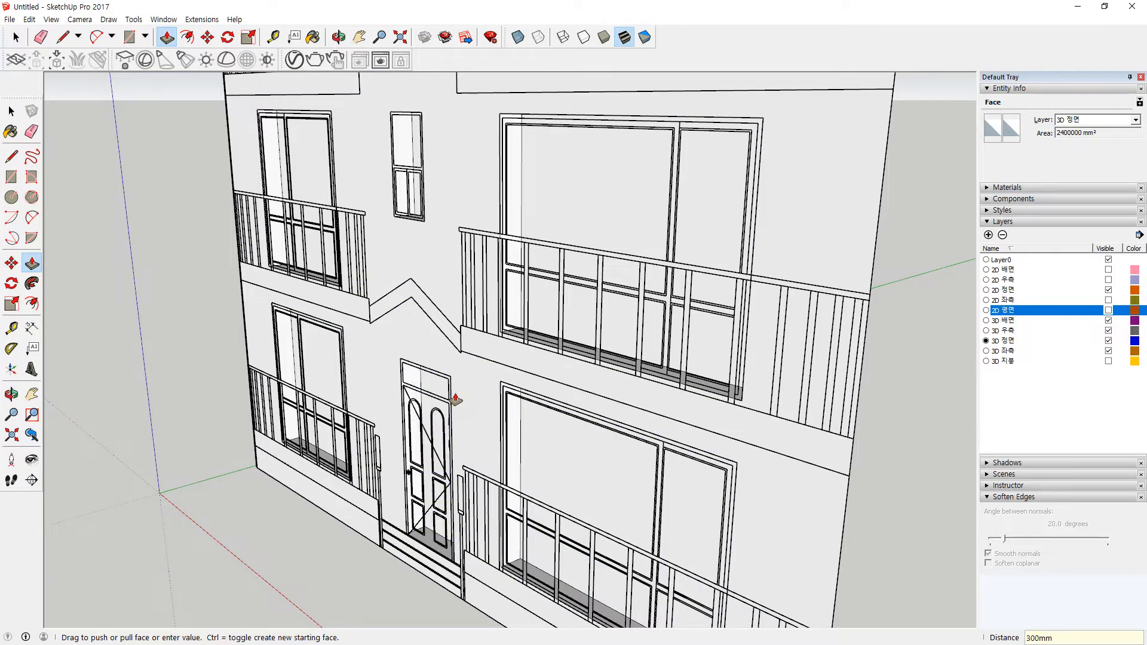
# Delete the recessed faces of the middle- and ground-floor balcony windows and the entrance door to leave open holes
pyautogui.press('space')
pyautogui.click(592, 202)
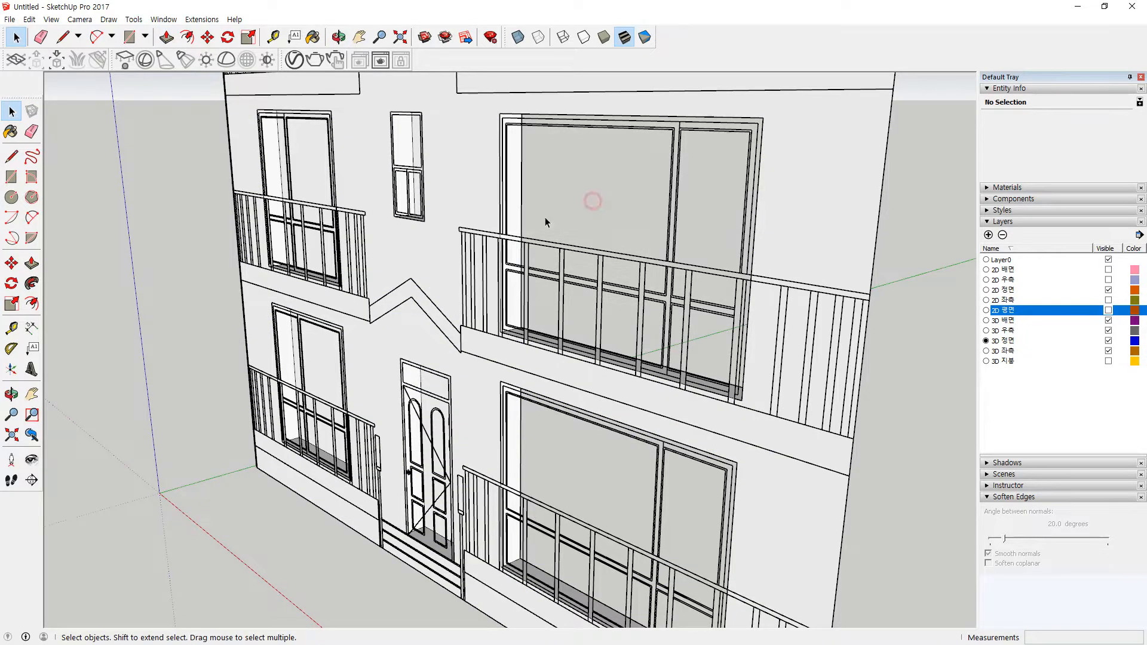
pyautogui.click(433, 404)
pyautogui.press('Delete')
pyautogui.click(328, 357)
pyautogui.press('Delete')
pyautogui.click(324, 165)
pyautogui.press('Delete')
# Delete the recessed faces of the small middle-floor window and all three top-floor windows to open them through
pyautogui.moveTo(383, 142); pyautogui.dragTo(411, 157, button='middle')
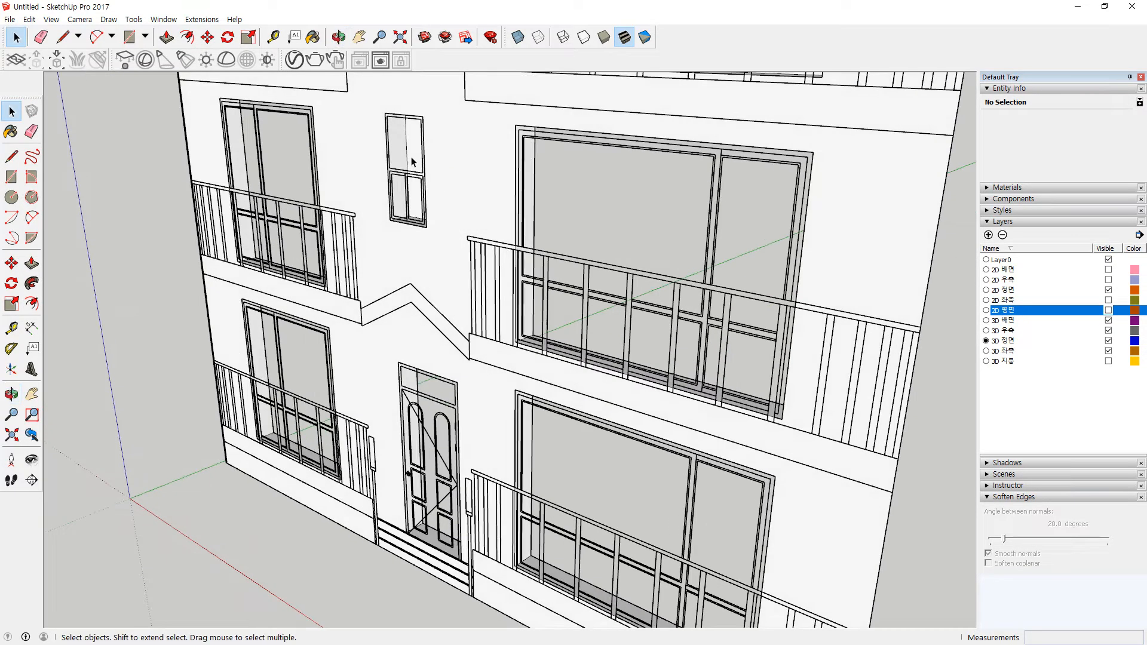
pyautogui.scroll(-2, 538, 176)
pyautogui.moveTo(556, 177); pyautogui.dragTo(518, 412, button='middle')
pyautogui.click(531, 215)
pyautogui.press('Delete')
pyautogui.moveTo(384, 170); pyautogui.dragTo(428, 190, button='middle')
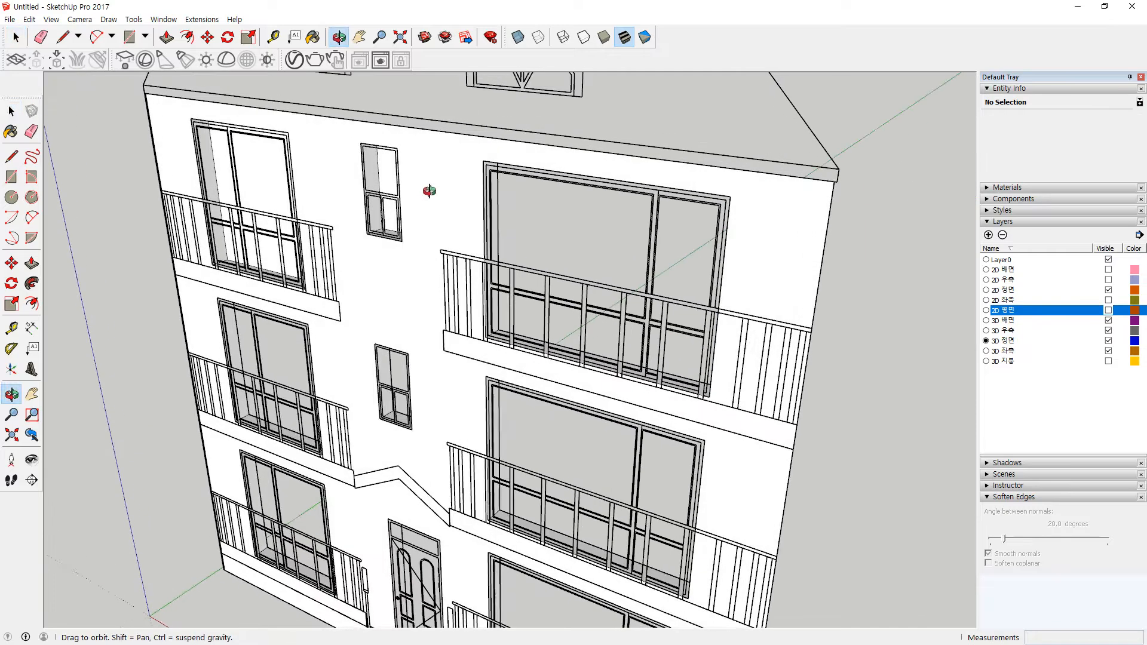
pyautogui.click(387, 179)
pyautogui.press('Delete')
pyautogui.click(274, 190)
pyautogui.press('Delete')
pyautogui.scroll(2, 327, 249)
pyautogui.scroll(-1, 387, 284)
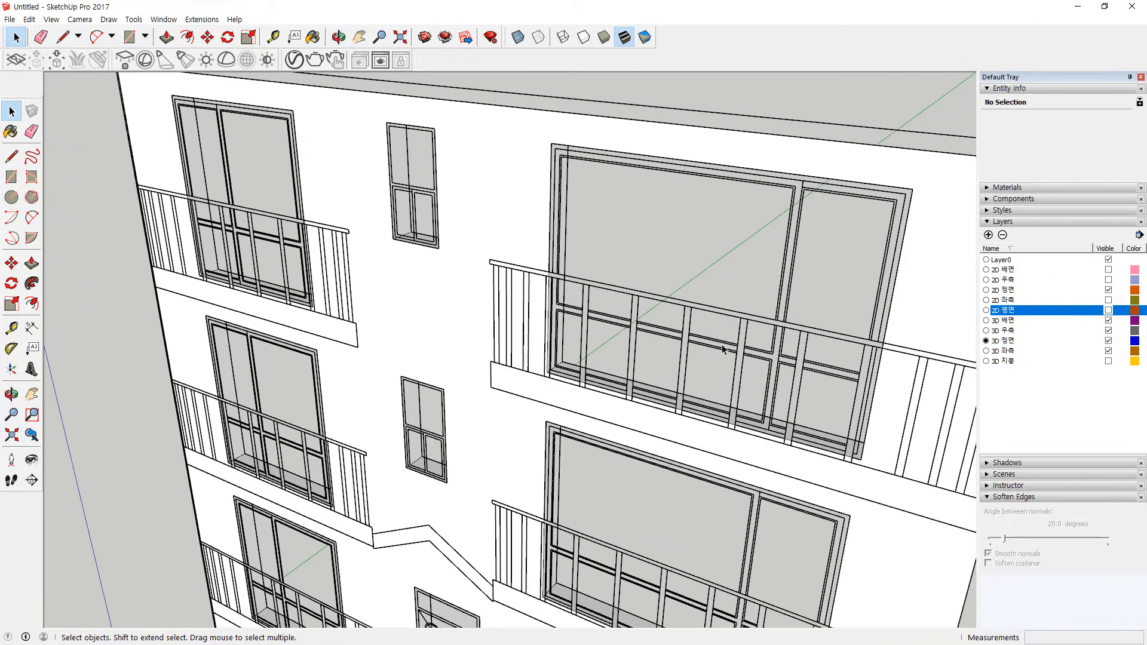
pyautogui.moveTo(744, 157)
pyautogui.mouseDown()
pyautogui.moveTo(578, 165)
pyautogui.moveTo(903, 378)
pyautogui.moveTo(698, 146)
pyautogui.mouseUp()
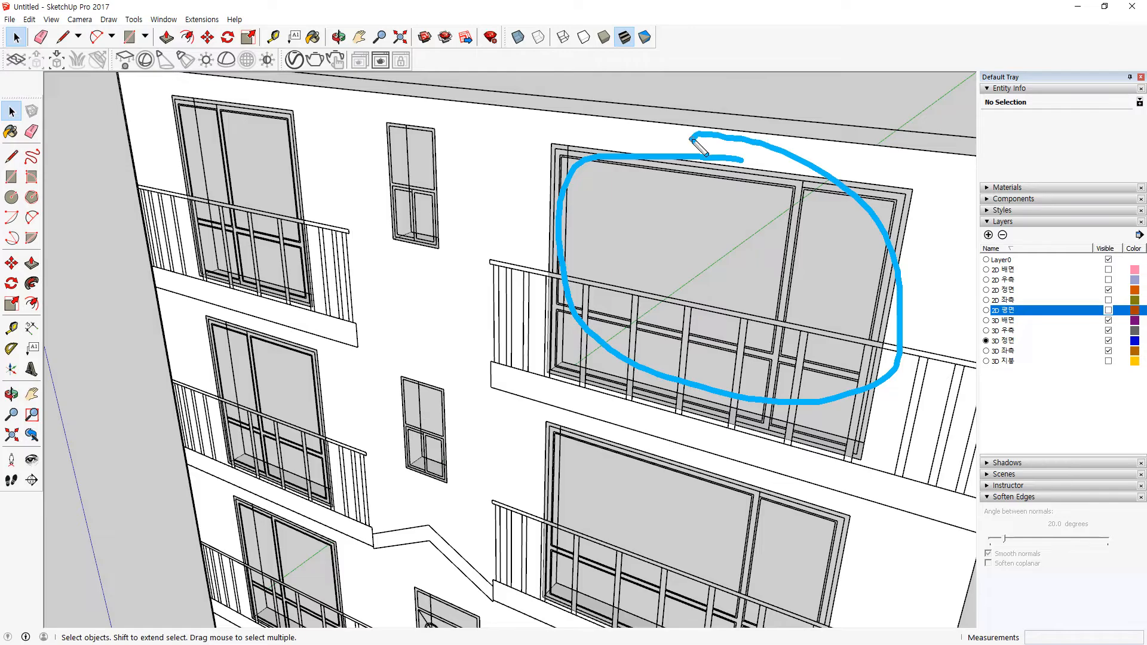
pyautogui.moveTo(776, 330); pyautogui.dragTo(795, 356, button='middle')
pyautogui.press('space')
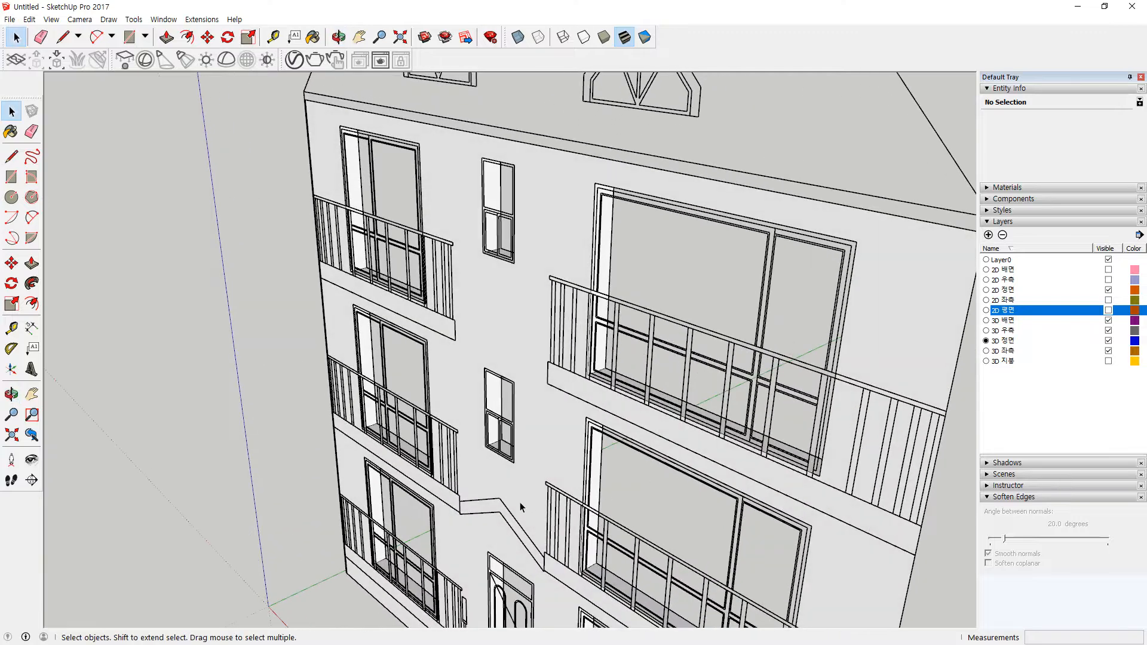
pyautogui.moveTo(519, 502); pyautogui.dragTo(514, 403, button='middle')
pyautogui.moveTo(541, 440)
pyautogui.mouseDown()
pyautogui.moveTo(484, 402)
pyautogui.moveTo(517, 362)
pyautogui.moveTo(535, 370)
pyautogui.mouseUp()
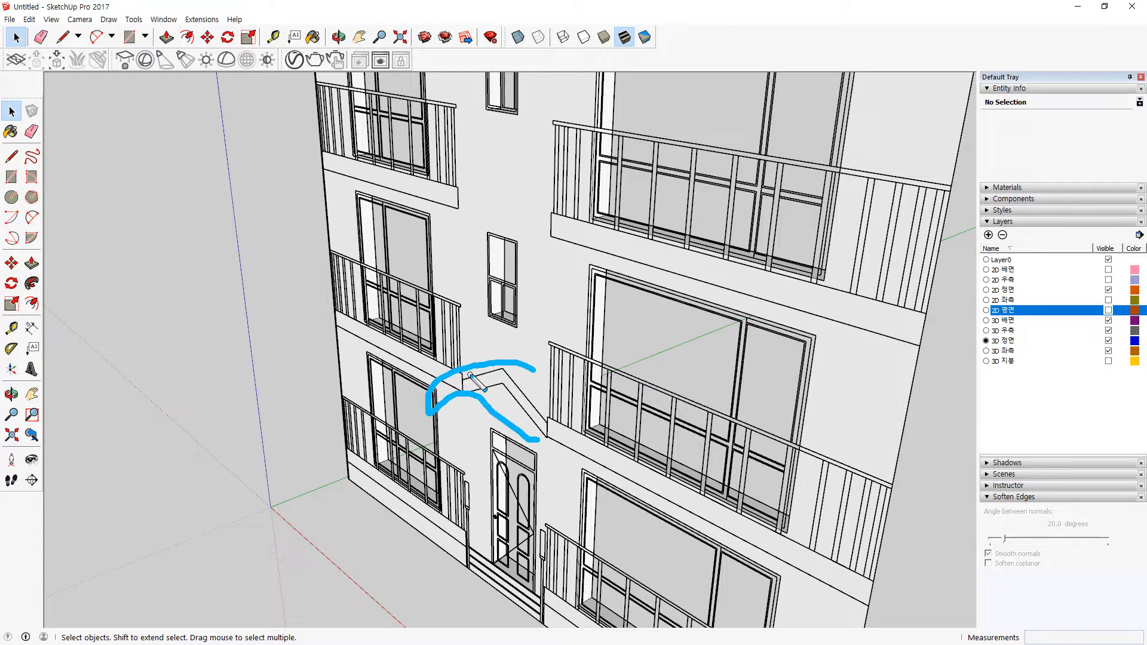
pyautogui.moveTo(542, 425)
pyautogui.mouseDown()
pyautogui.moveTo(474, 440)
pyautogui.moveTo(513, 436)
pyautogui.mouseUp()
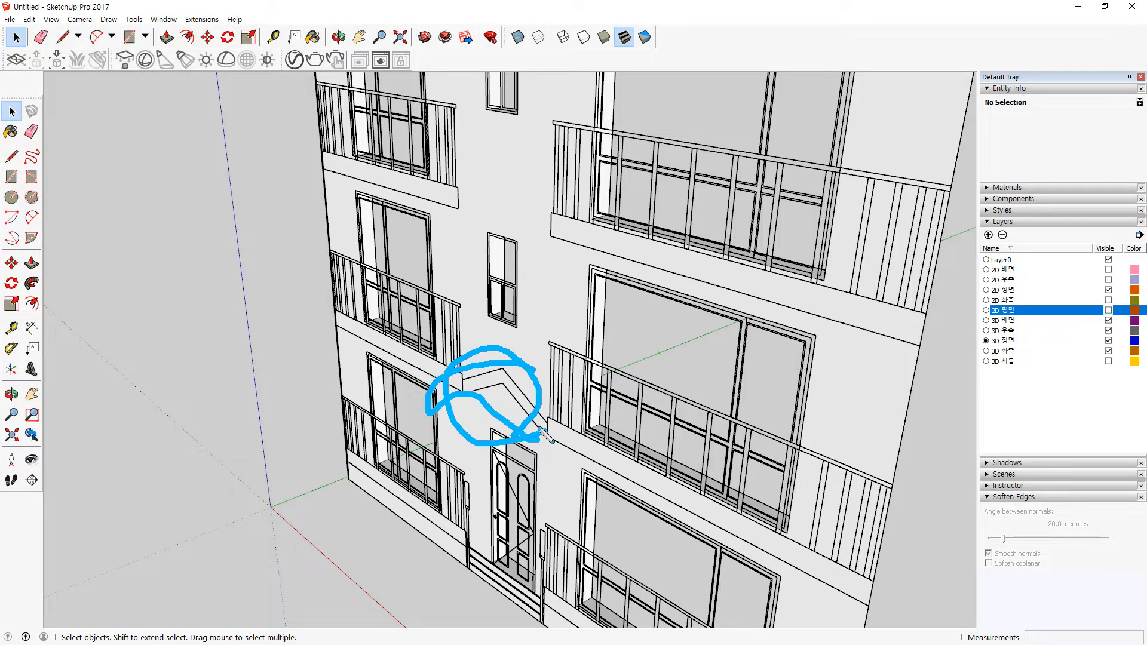
pyautogui.press('Escape')
pyautogui.scroll(-2, 588, 364)
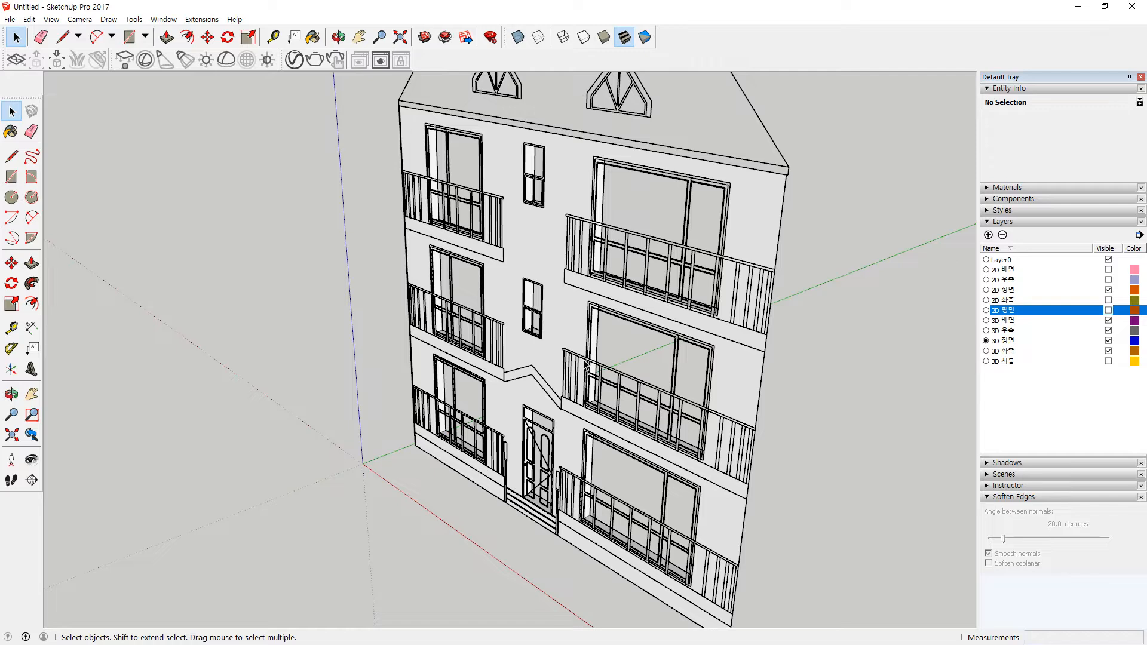
# Select the front wall with all its connected geometry and make it a group
pyautogui.doubleClick(561, 302)
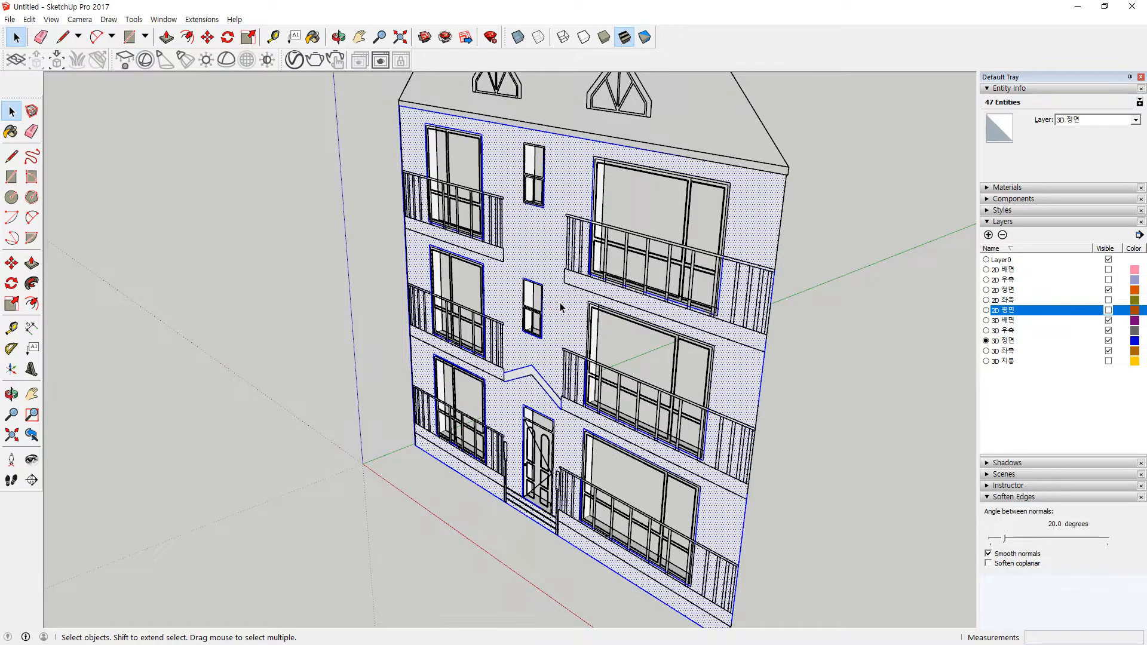
pyautogui.rightClick(560, 302)
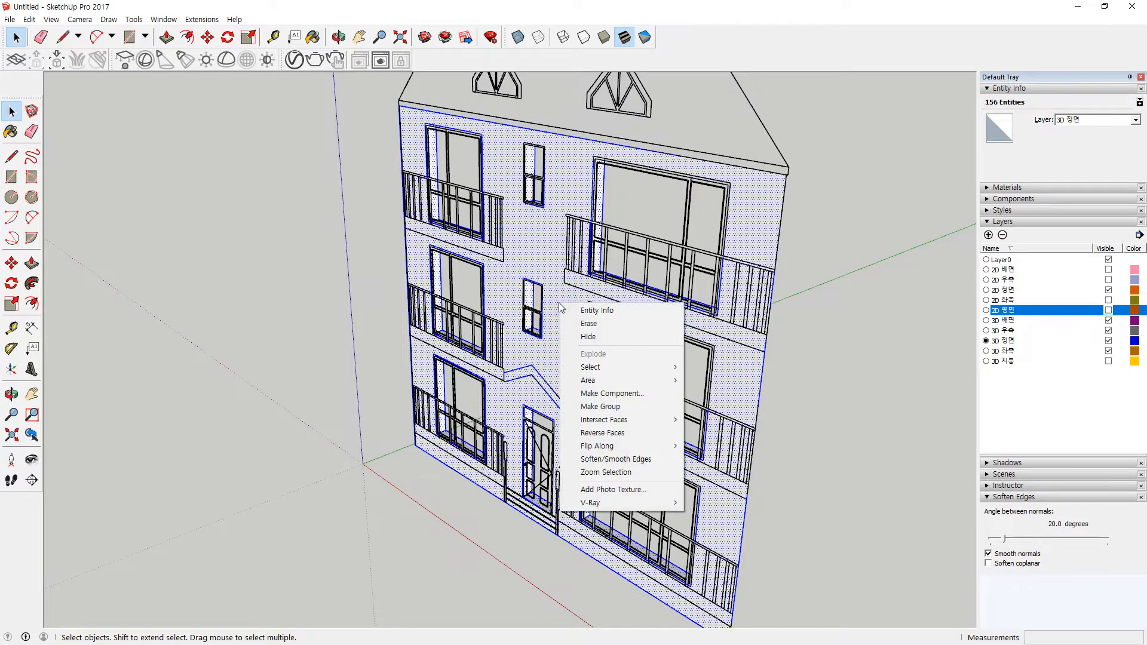
pyautogui.click(592, 404)
pyautogui.click(818, 373)
pyautogui.moveTo(797, 379); pyautogui.dragTo(687, 395, button='middle')
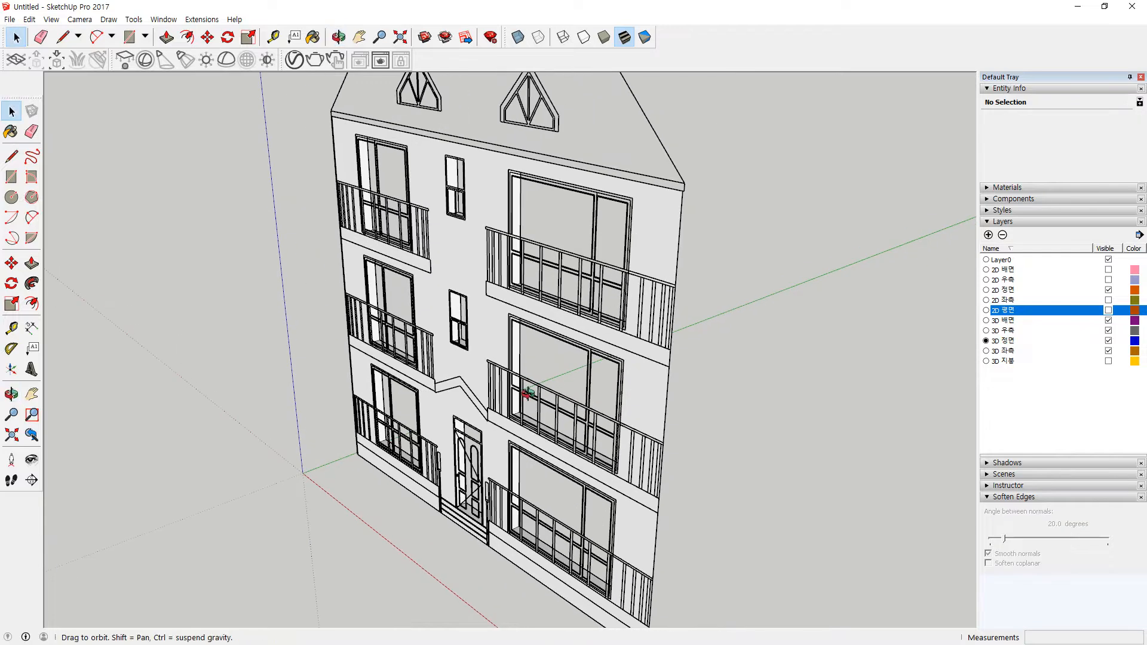
pyautogui.moveTo(532, 410); pyautogui.dragTo(565, 417, button='middle')
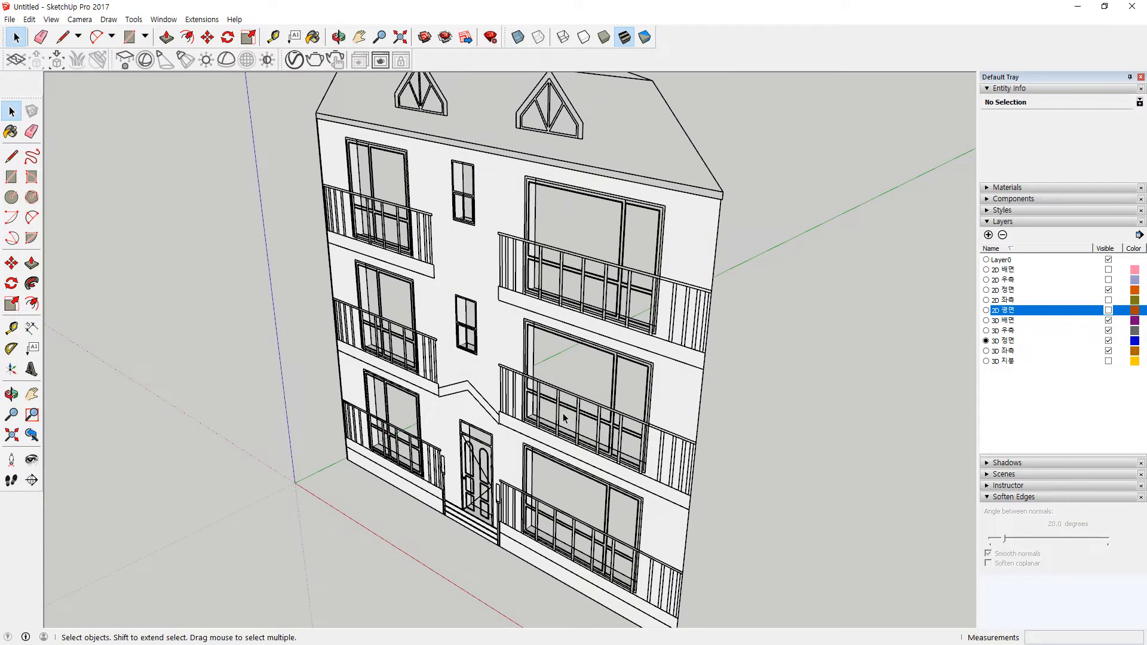
# Show layer 2D 좌측, hide layers 2D 정면 and 3D 정면, and make 3D 좌측 the current layer
pyautogui.scroll(4, 563, 418)
pyautogui.scroll(-5, 367, 196)
pyautogui.moveTo(366, 196); pyautogui.dragTo(574, 304, button='middle')
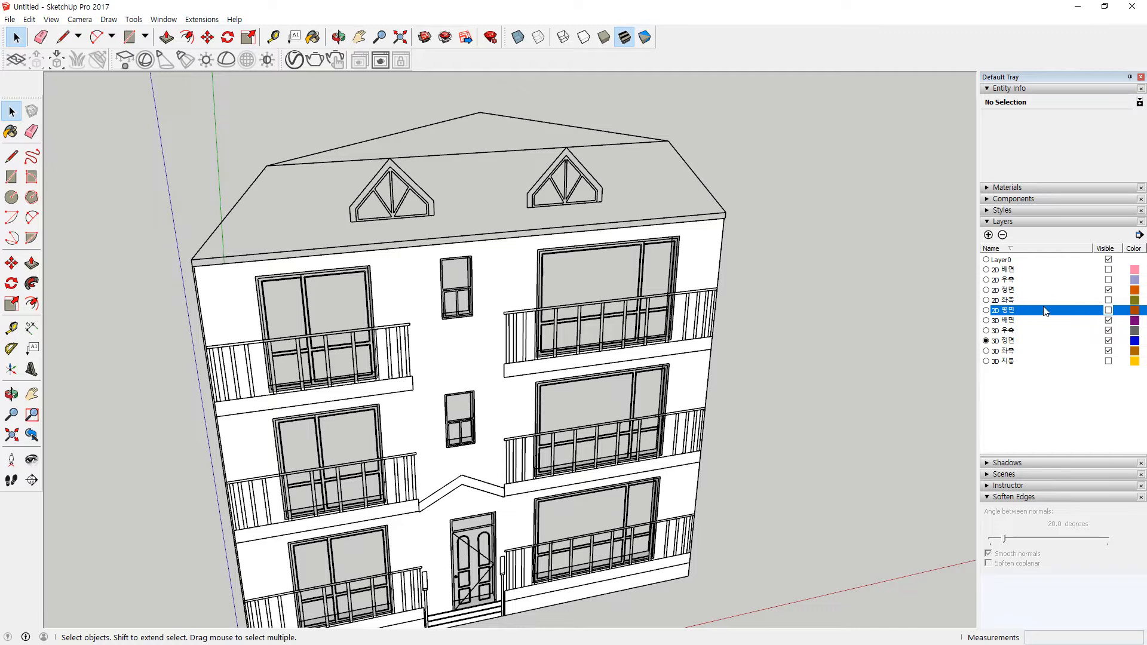
pyautogui.click(1108, 300)
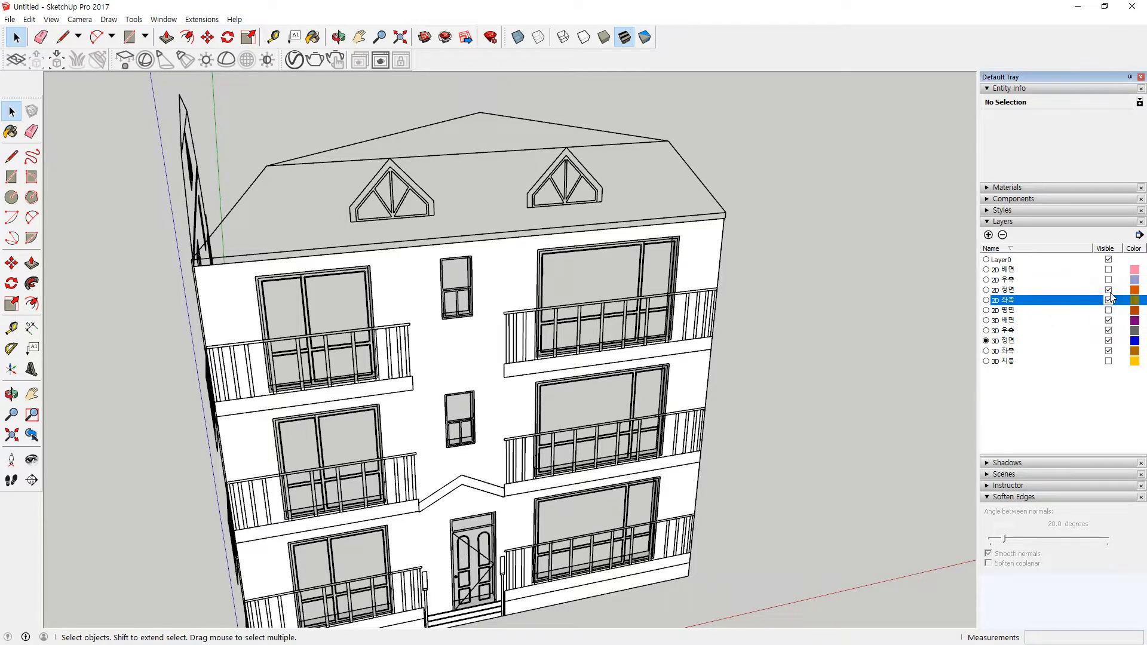
pyautogui.click(1109, 290)
pyautogui.moveTo(574, 311); pyautogui.dragTo(652, 285, button='middle')
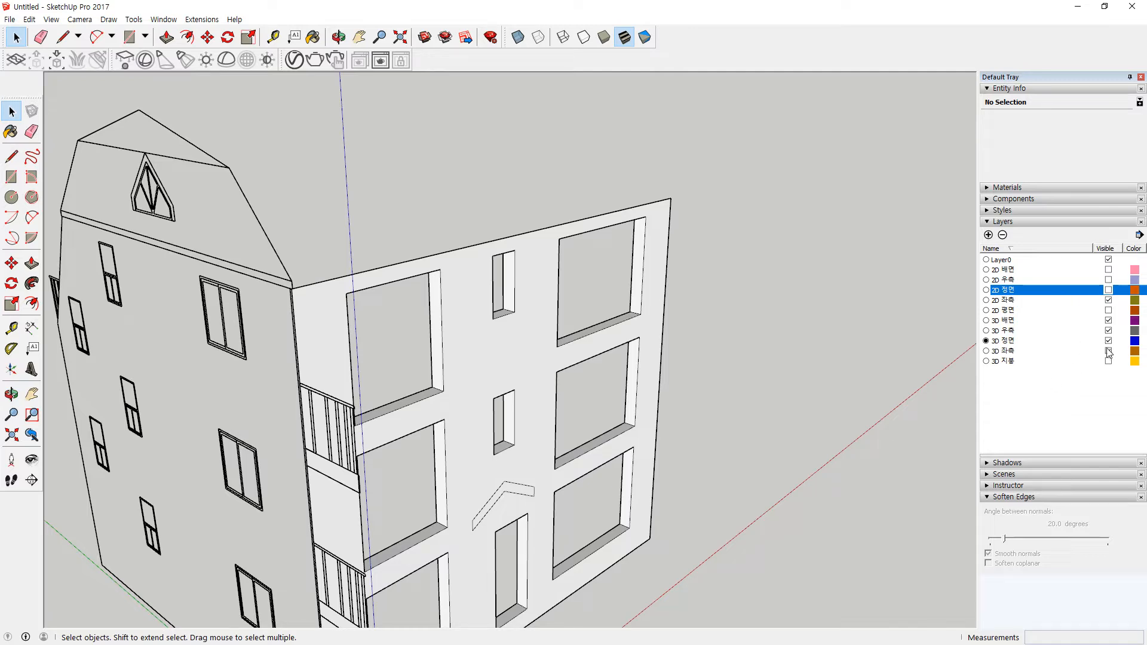
pyautogui.click(987, 352)
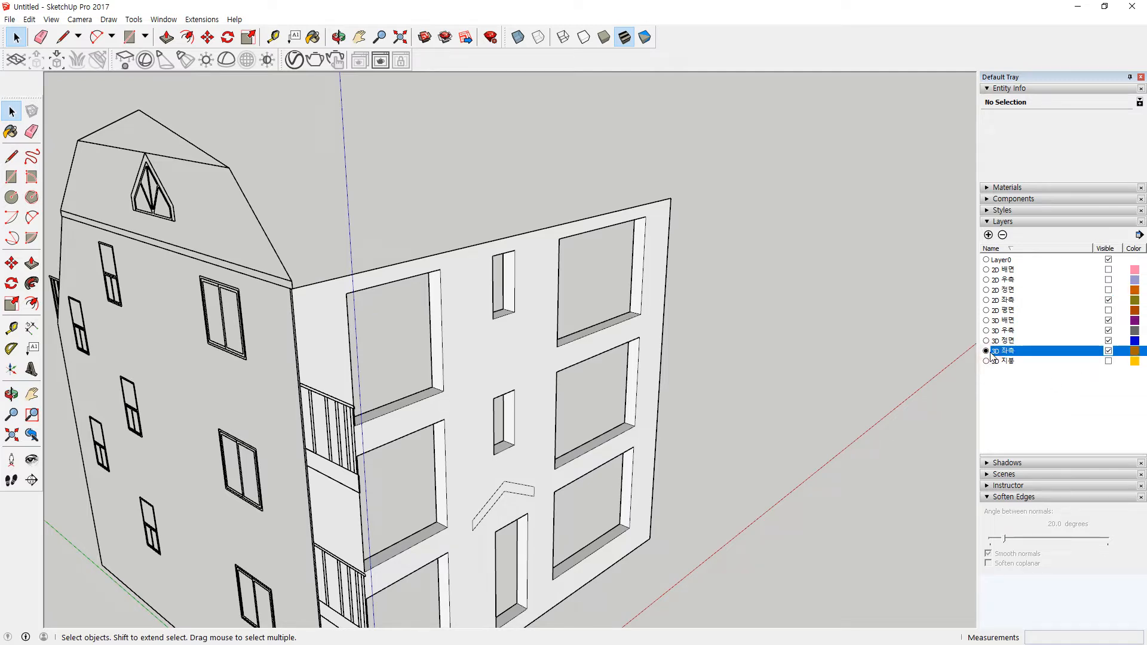
pyautogui.click(1108, 341)
pyautogui.scroll(-3, 776, 391)
pyautogui.moveTo(596, 413); pyautogui.dragTo(601, 577, button='middle')
pyautogui.press('l')
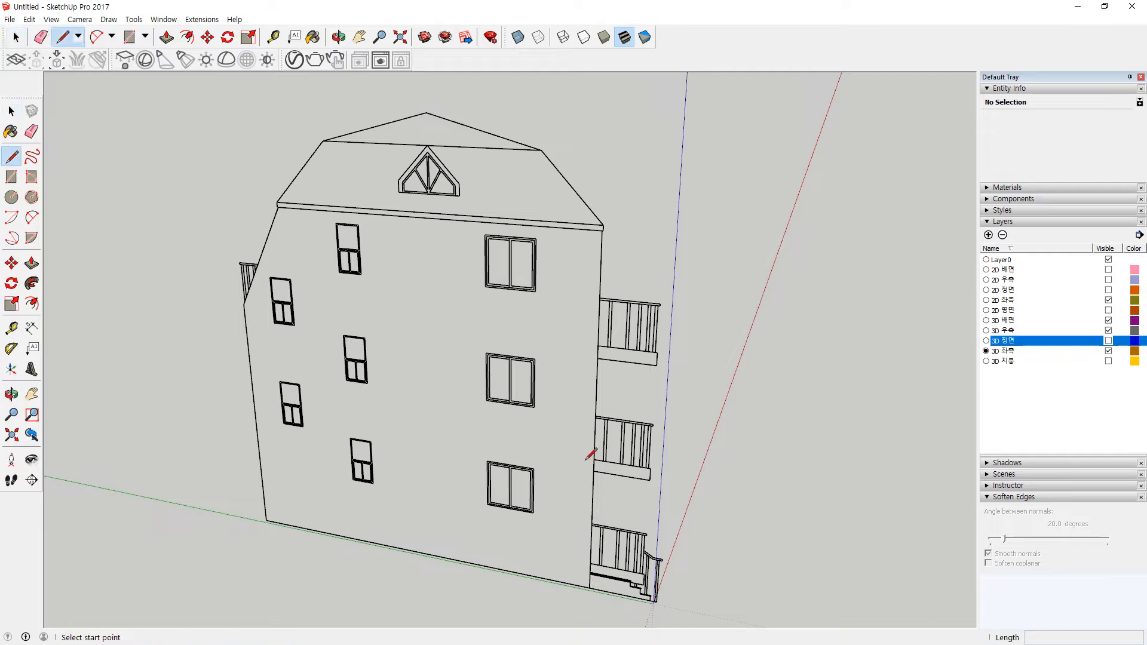
pyautogui.click(603, 230)
pyautogui.press('Escape')
# Draw two rectangles over the left elevation: the 8880 x 8050 mm main wall up to the eave and the lower rear section
pyautogui.press('r')
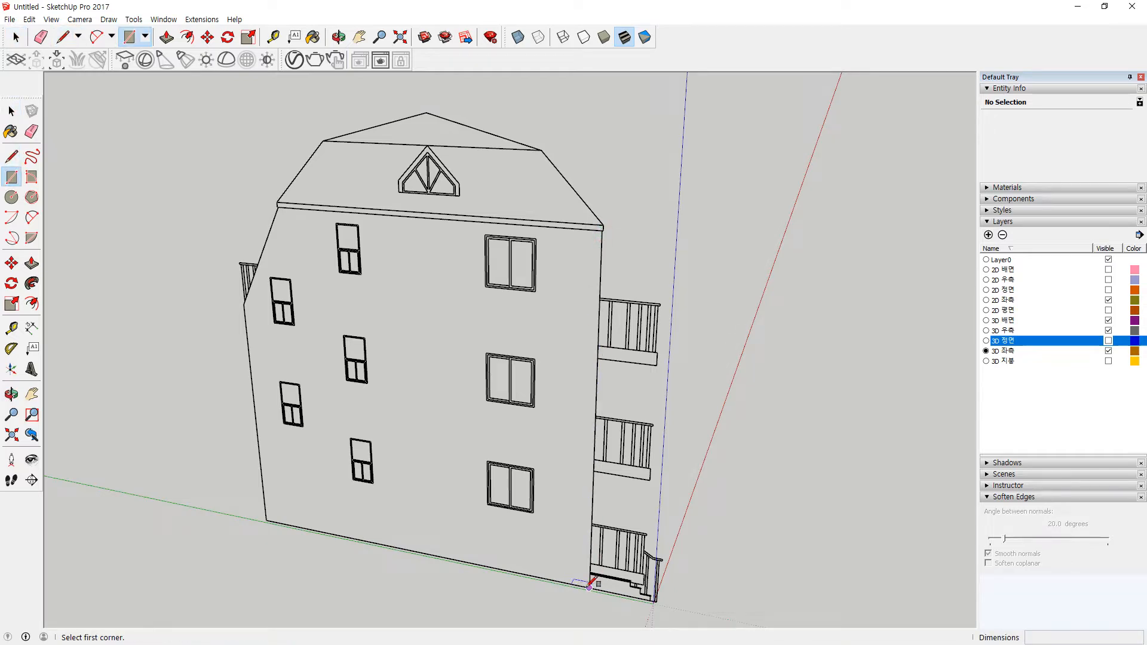
pyautogui.click(590, 587)
pyautogui.click(279, 205)
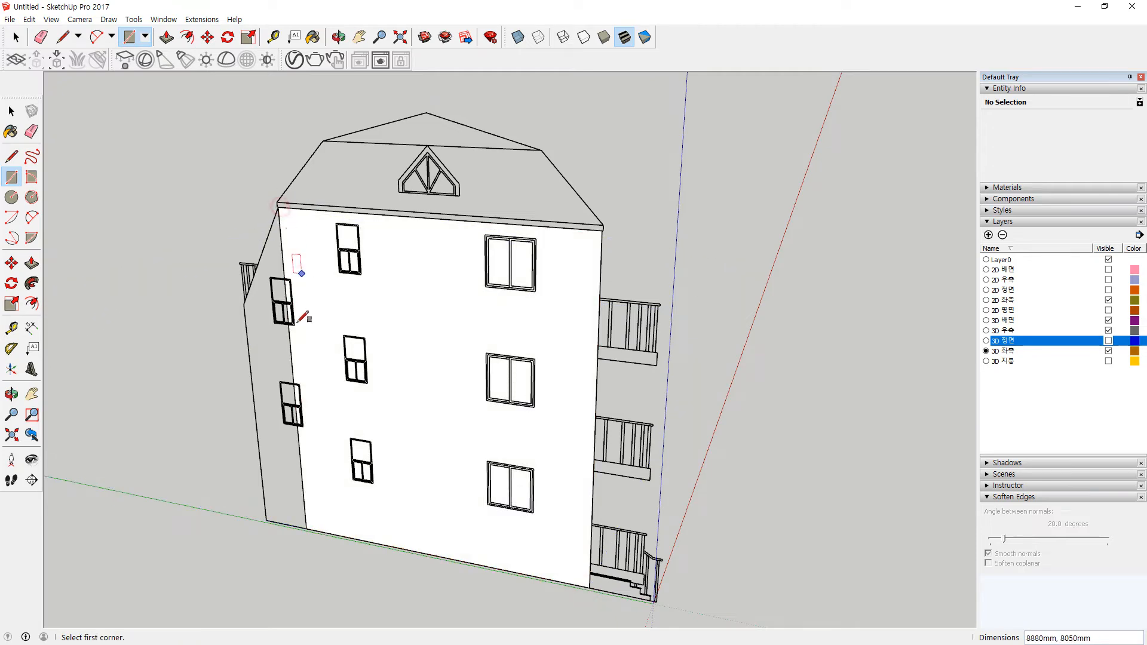
pyautogui.moveTo(302, 435); pyautogui.dragTo(321, 496, button='middle')
pyautogui.click(317, 500)
pyautogui.click(257, 265)
# Close the wall's sloped upper rear corner with a line along the elevation and erase the inner dividing edge
pyautogui.scroll(2, 275, 265)
pyautogui.scroll(3, 275, 264)
pyautogui.moveTo(299, 254); pyautogui.dragTo(299, 328, button='middle')
pyautogui.press('l')
pyautogui.moveTo(359, 174); pyautogui.dragTo(387, 245, button='middle')
pyautogui.click(347, 137)
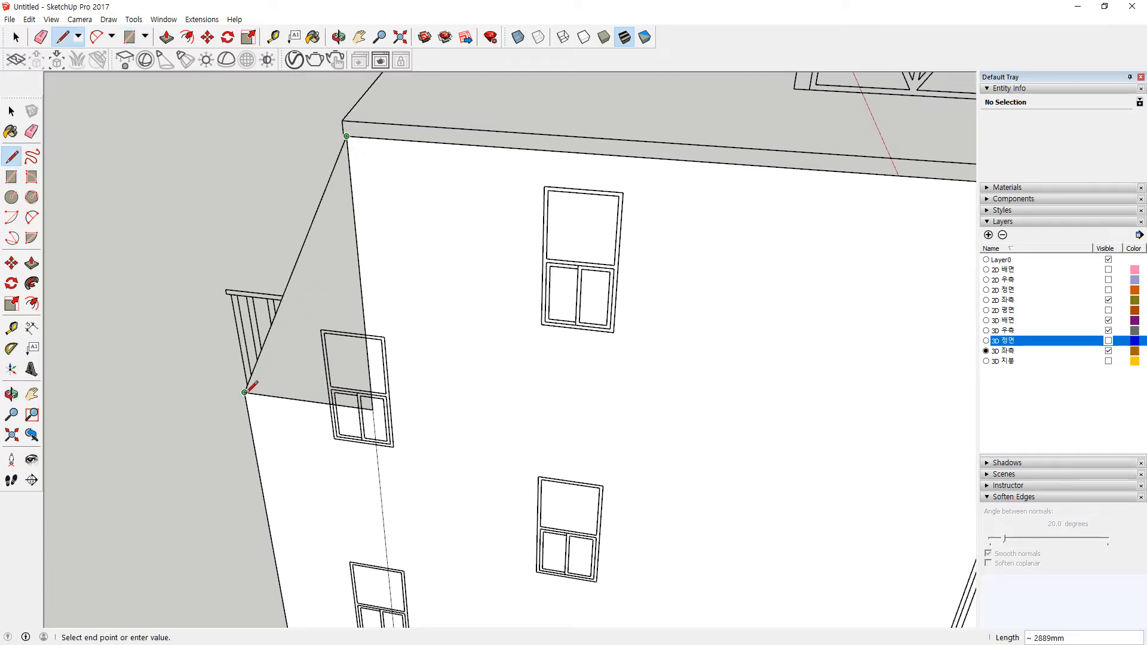
pyautogui.click(245, 393)
pyautogui.press('e')
pyautogui.click(357, 238)
pyautogui.moveTo(436, 457); pyautogui.dragTo(565, 422, button='middle')
pyautogui.scroll(-3, 402, 289)
# Trace the outer frame of the top-floor double window with a rectangle on the left wall
pyautogui.scroll(6, 675, 205)
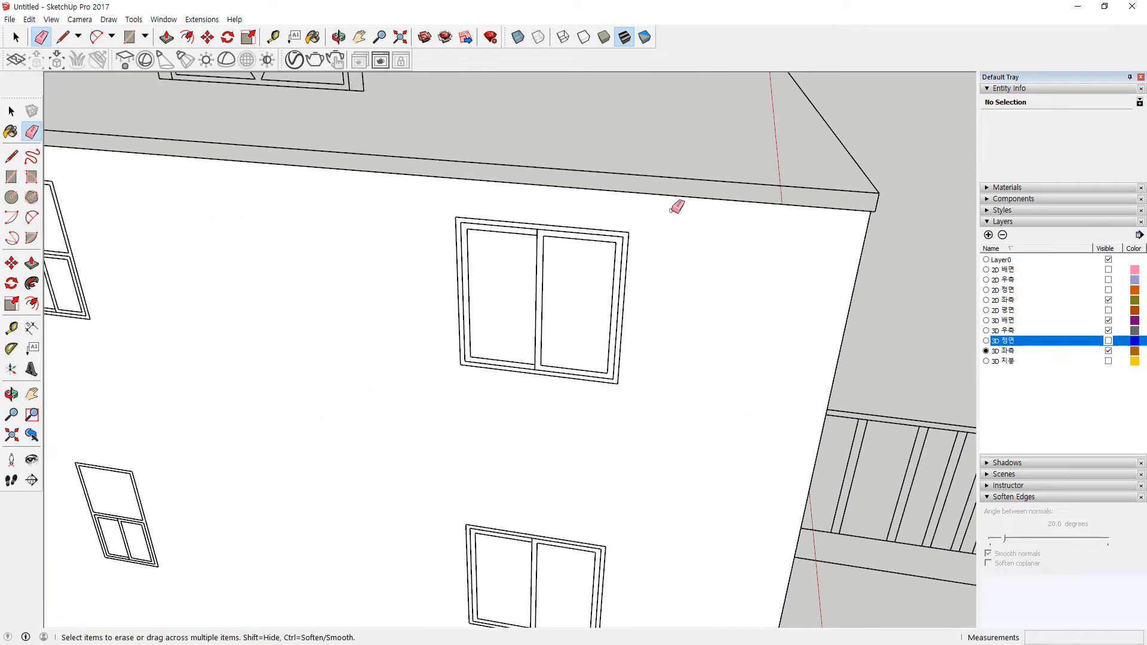
pyautogui.press('r')
pyautogui.click(628, 229)
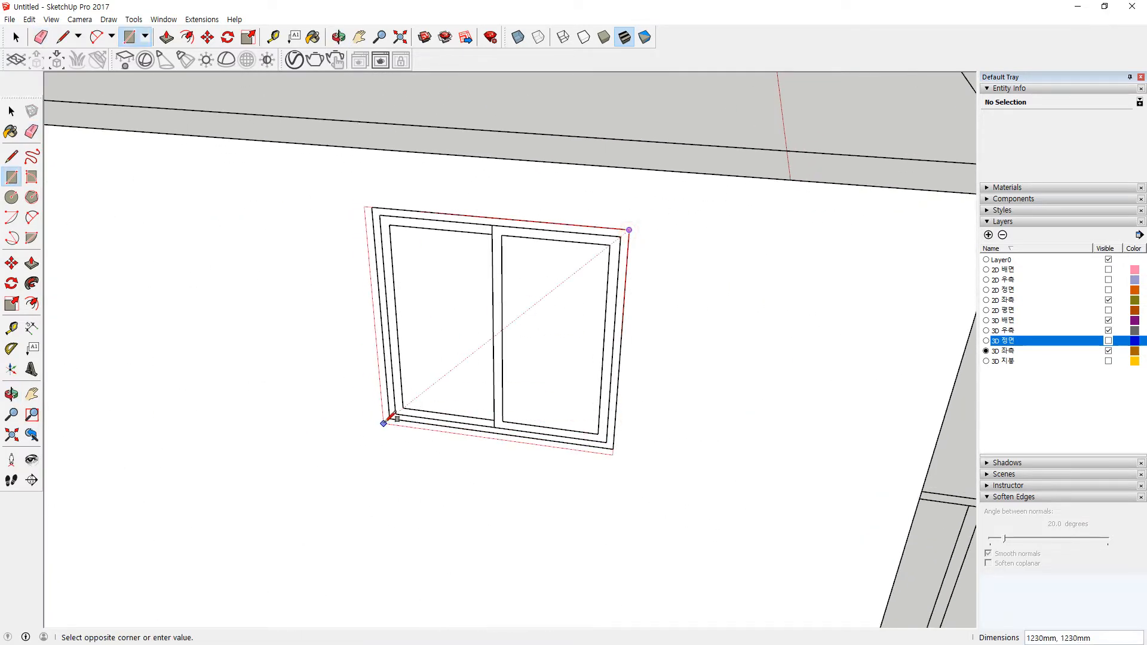
pyautogui.click(389, 420)
pyautogui.scroll(-3, 389, 421)
# Copy the traced double-window face straight down onto the middle-floor window and repeat it with *2 for the ground-floor window
pyautogui.press('space')
pyautogui.click(466, 377)
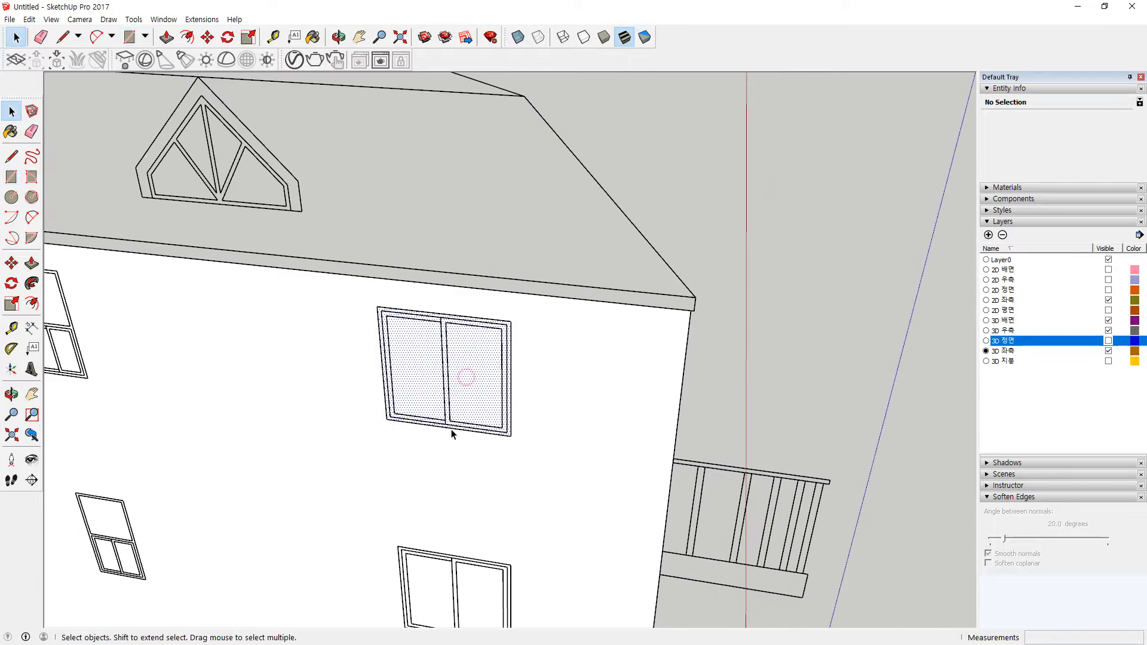
pyautogui.moveTo(454, 432); pyautogui.dragTo(434, 205, button='middle')
pyautogui.press('m')
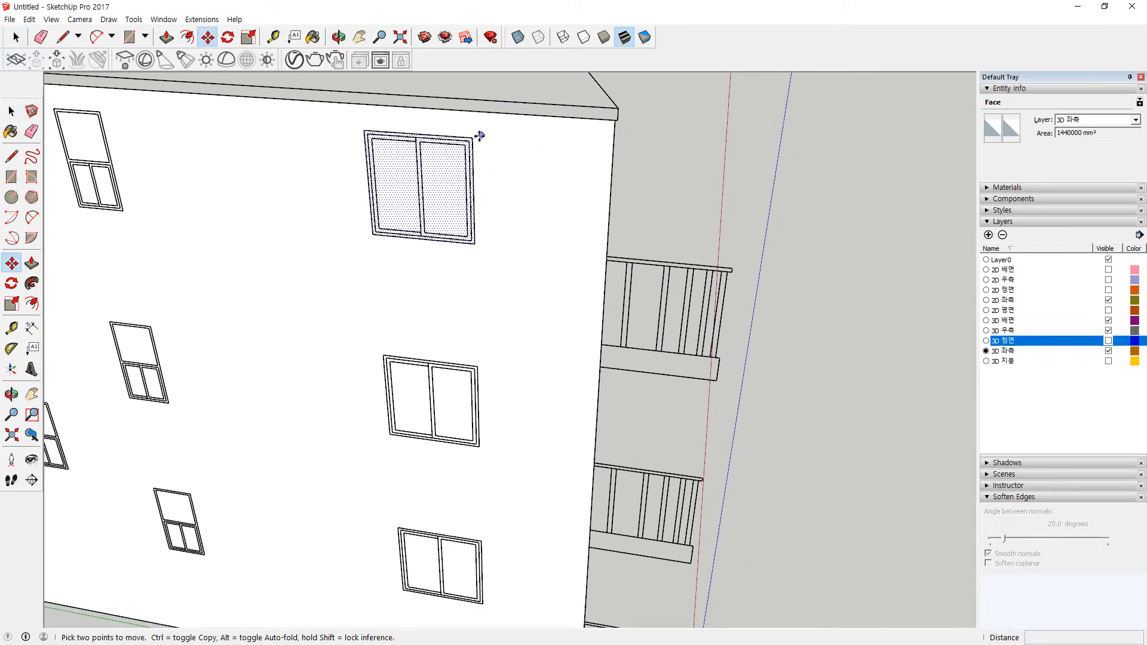
pyautogui.press('ctrl')
pyautogui.click(472, 138)
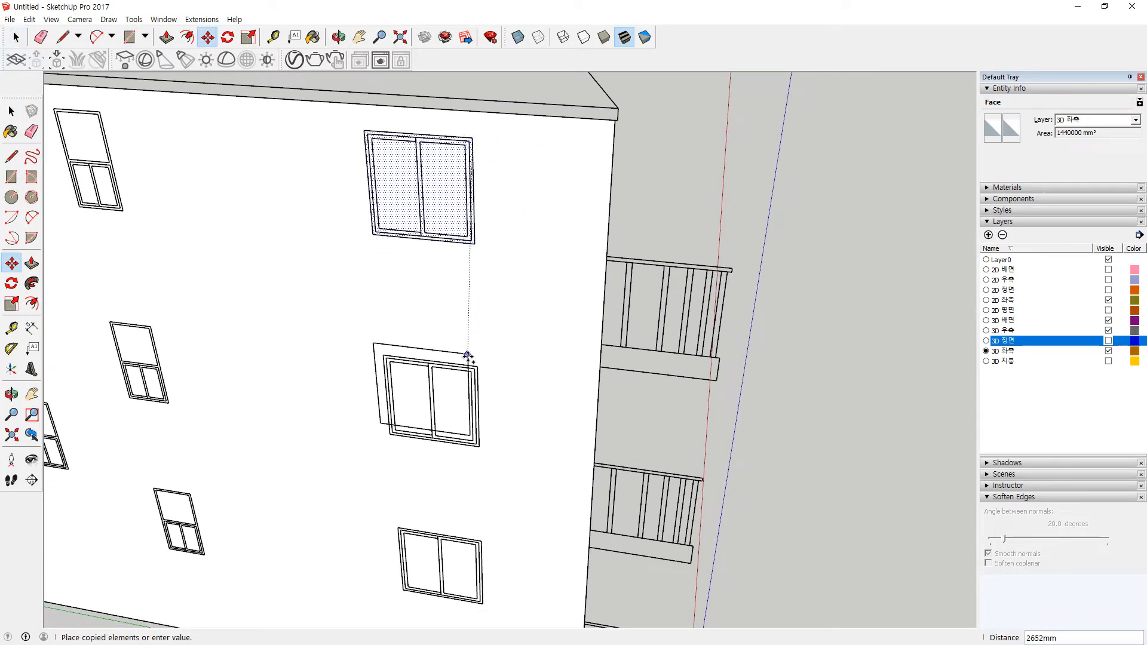
pyautogui.scroll(4, 478, 365)
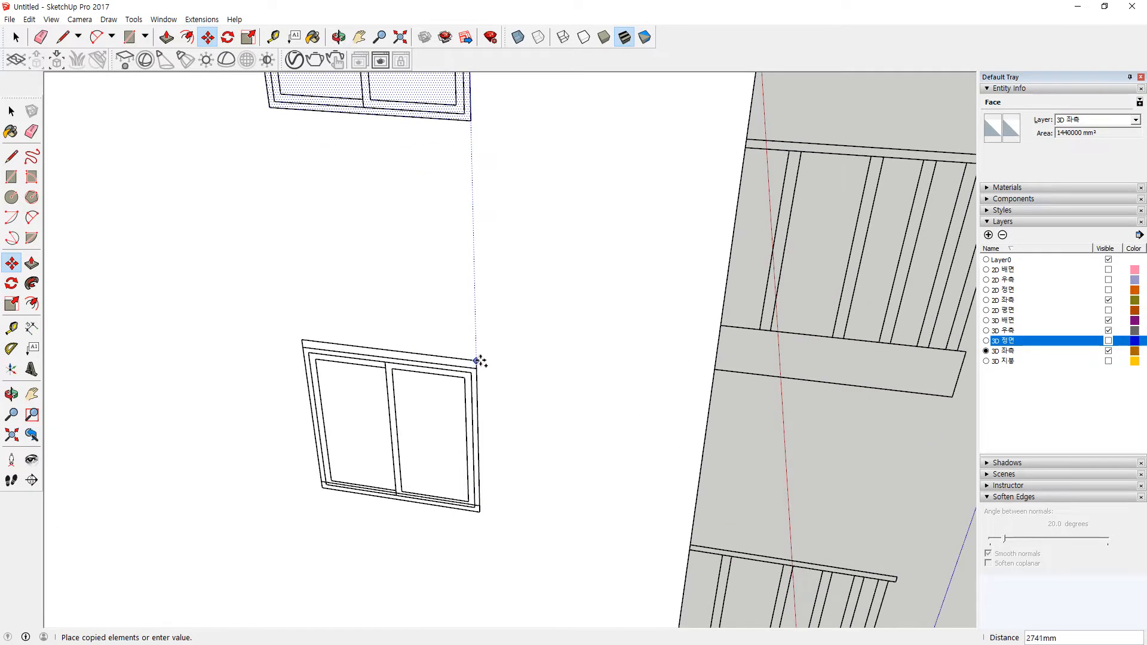
pyautogui.click(479, 363)
pyautogui.write('*2')
pyautogui.scroll(-6, 482, 363)
pyautogui.press('Return')
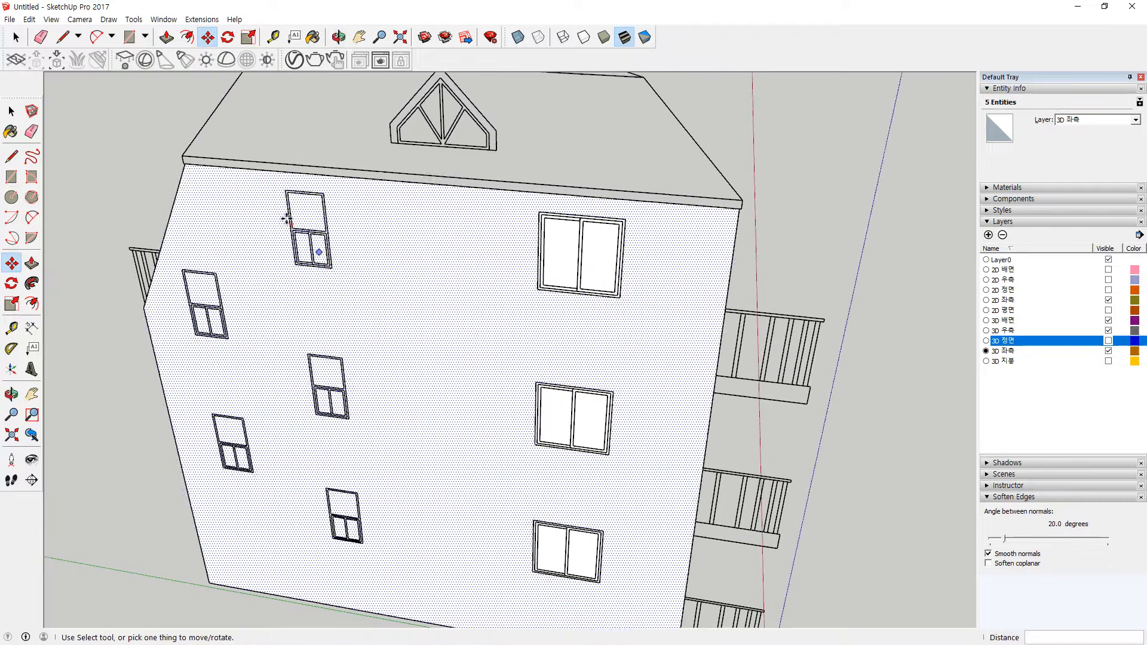
# Trace the outer frame of the uppermost small window with a rectangle on the left wall
pyautogui.scroll(5, 289, 187)
pyautogui.scroll(2, 289, 187)
pyautogui.press('r')
pyautogui.click(283, 177)
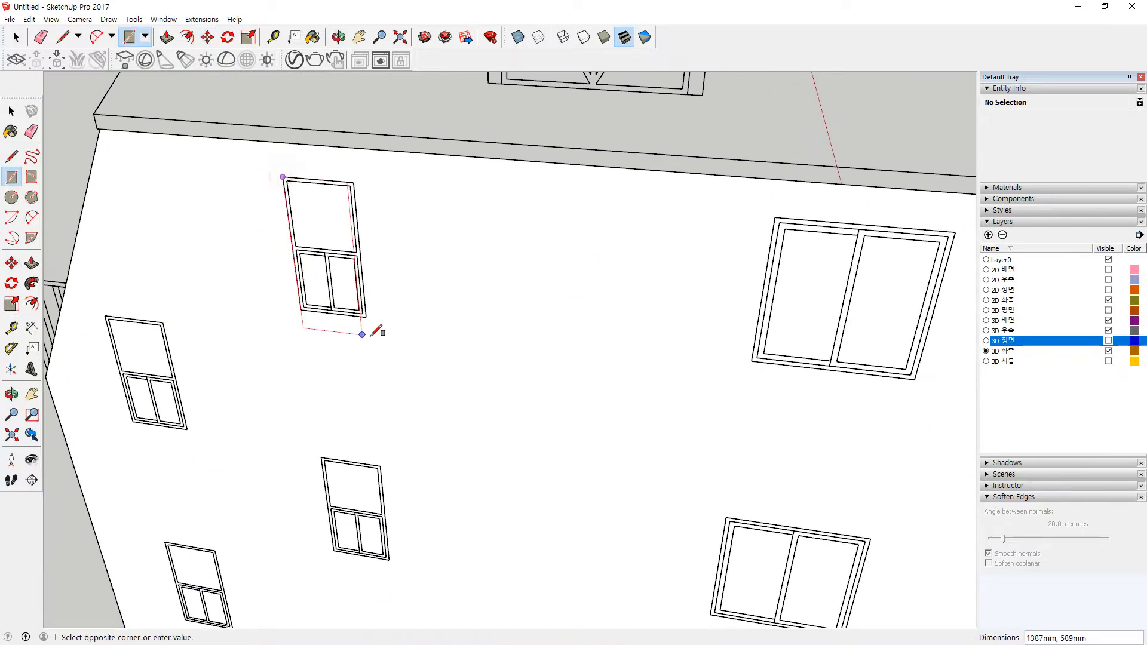
pyautogui.click(366, 316)
# Copy the small window face down onto the window below and repeat it with *2 for the lowest one
pyautogui.press('space')
pyautogui.click(328, 215)
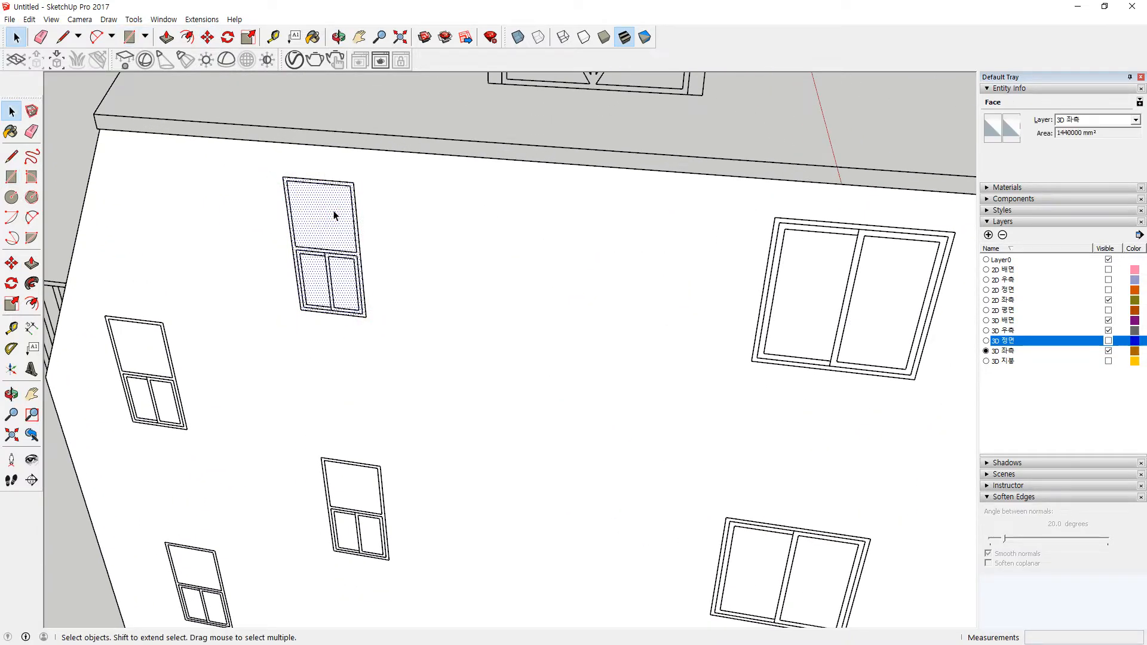
pyautogui.press('m')
pyautogui.click(355, 181)
pyautogui.press('ctrl')
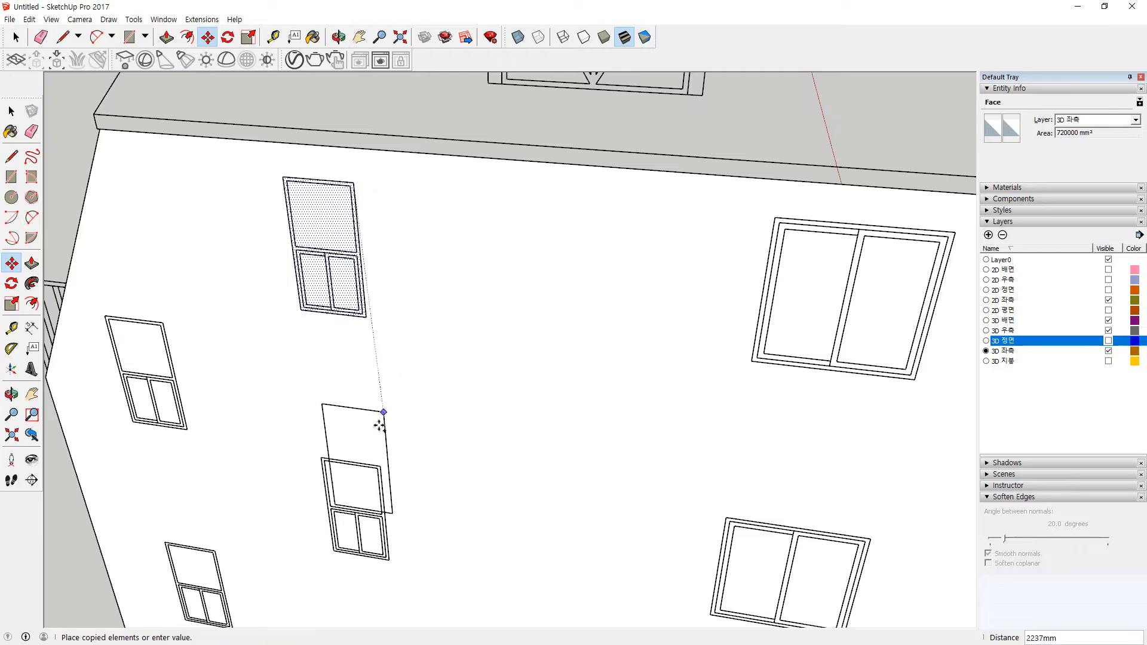
pyautogui.scroll(3, 378, 442)
pyautogui.click(381, 481)
pyautogui.press('Return')
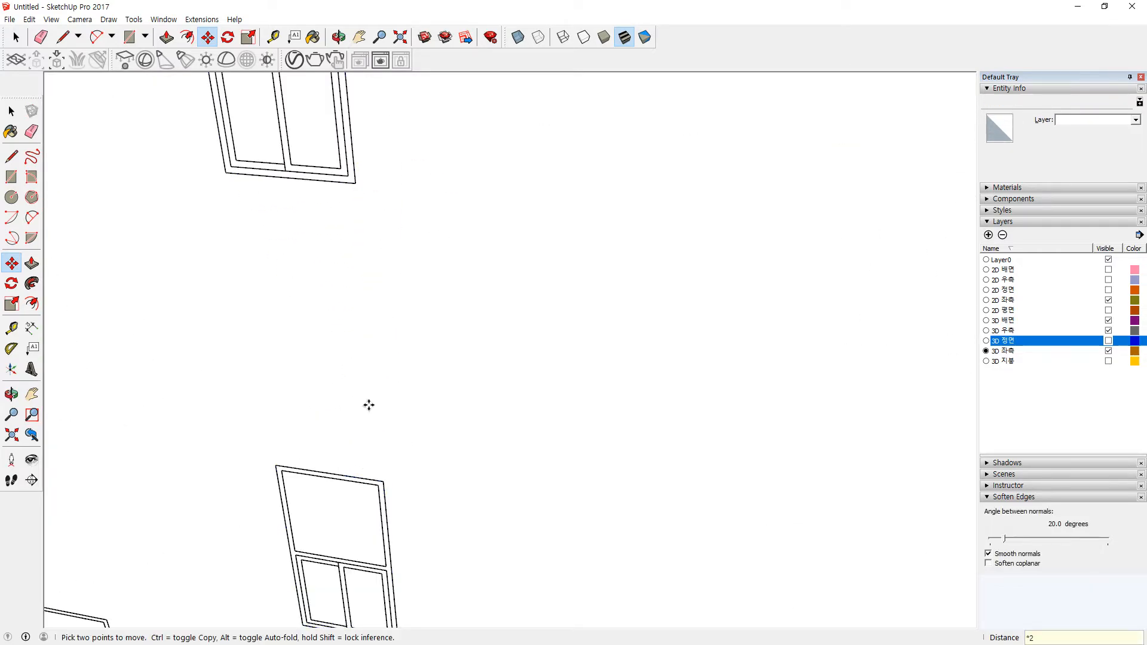
# Copy the two upper small window faces together onto the two staggered windows near the wall's rear edge
pyautogui.scroll(-5, 357, 365)
pyautogui.press('space')
pyautogui.click(335, 202)
pyautogui.keyDown('shift'); pyautogui.click(360, 442); pyautogui.keyUp('shift')
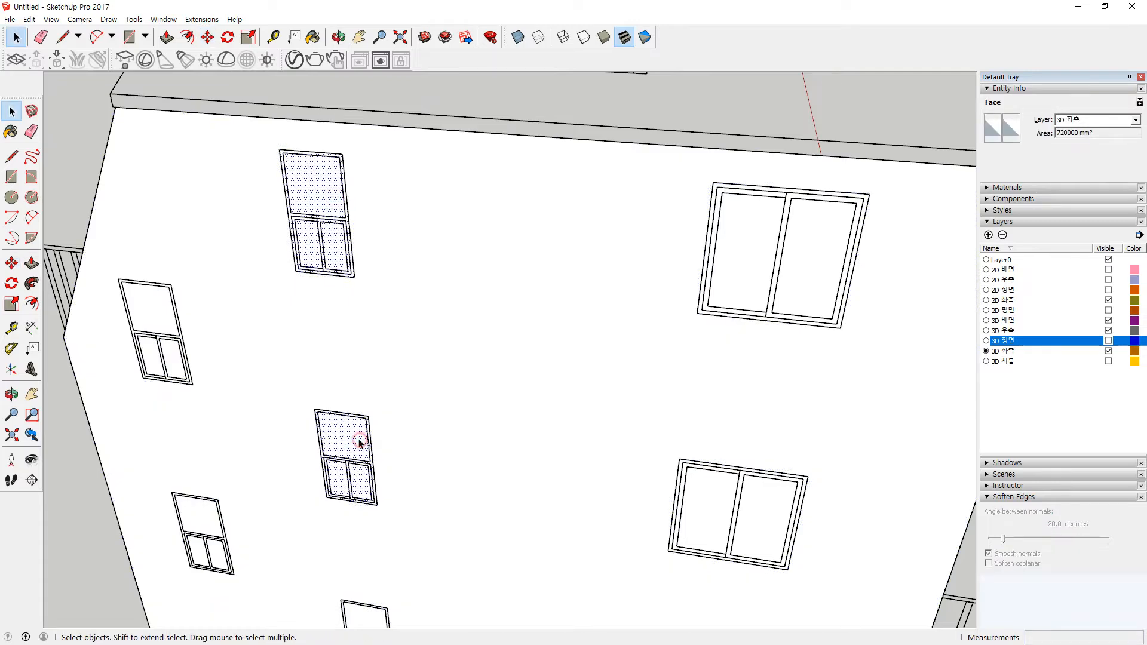
pyautogui.press('m')
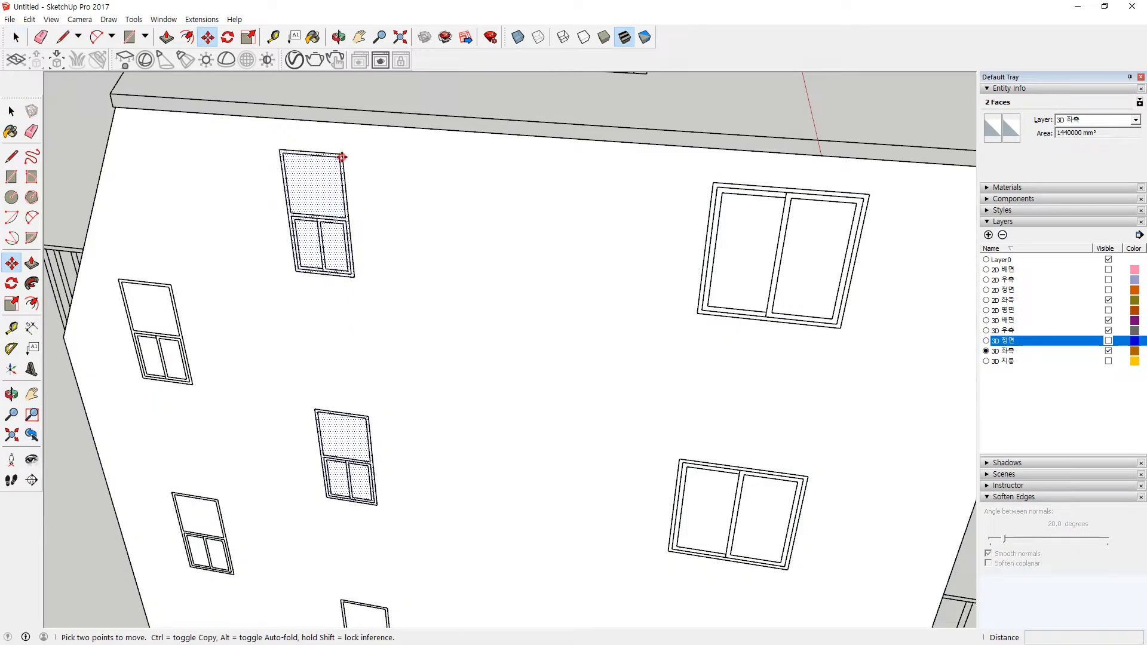
pyautogui.press('ctrl')
pyautogui.click(344, 155)
pyautogui.scroll(3, 174, 294)
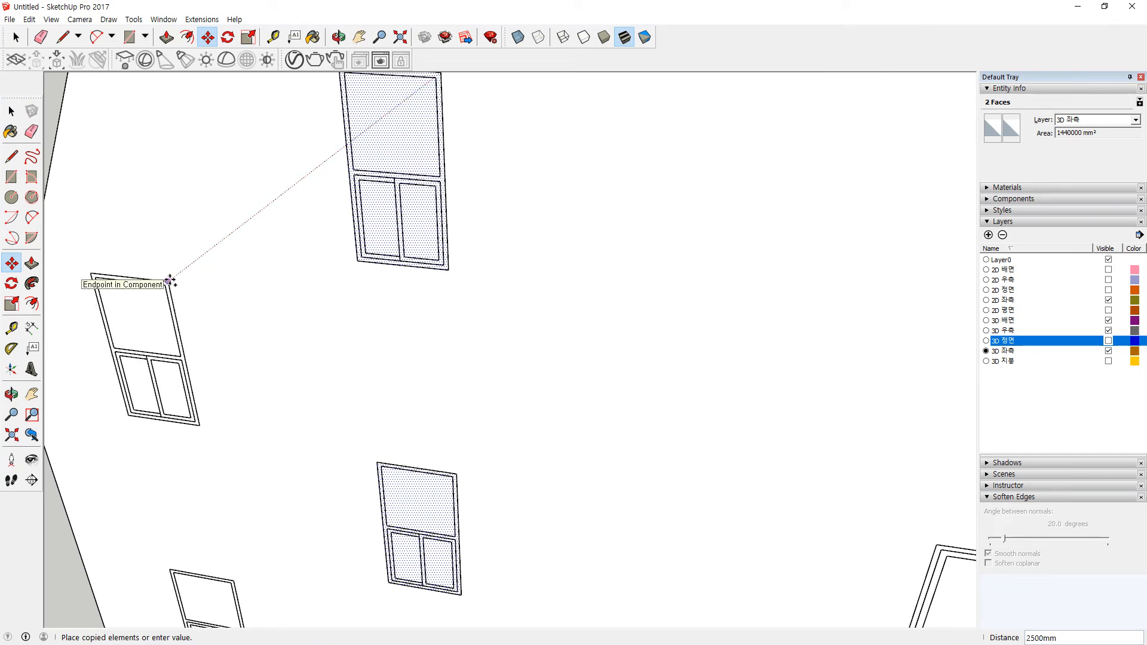
pyautogui.click(170, 280)
pyautogui.press('space')
# Push both small window faces near the wall's rear edge 300 mm into the wall
pyautogui.scroll(-5, 382, 392)
pyautogui.moveTo(382, 391); pyautogui.dragTo(519, 390, button='middle')
pyautogui.scroll(-3, 518, 389)
pyautogui.keyDown('shift'); pyautogui.moveTo(519, 461); pyautogui.dragTo(496, 387, button='middle'); pyautogui.keyUp('shift')
pyautogui.scroll(2, 429, 378)
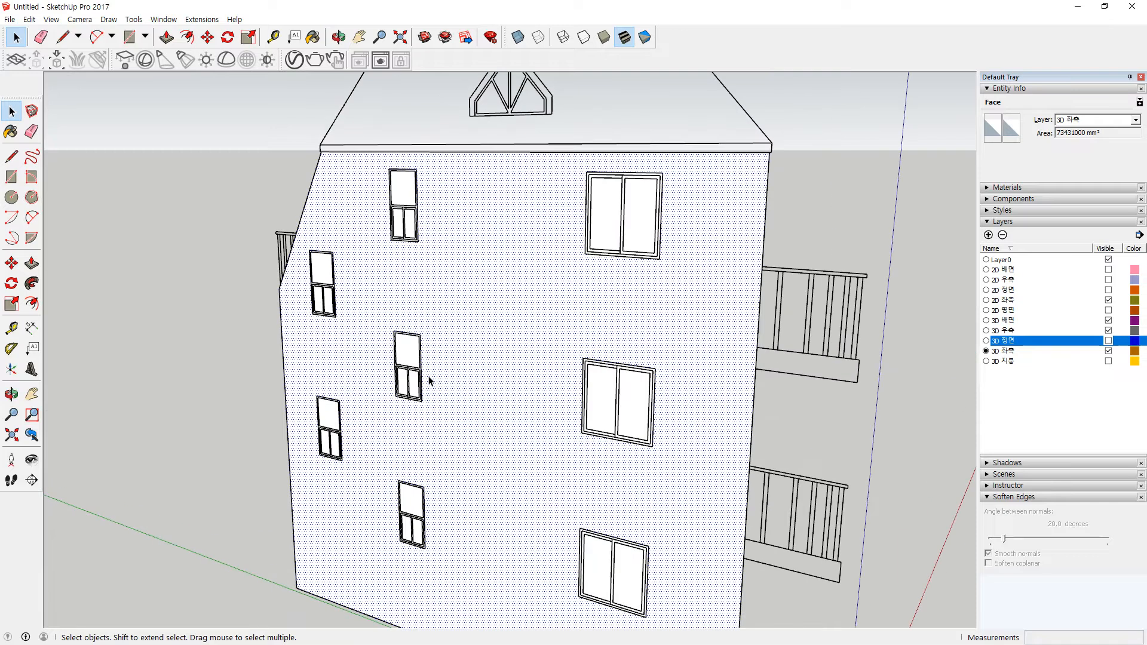
pyautogui.scroll(3, 322, 293)
pyautogui.click(329, 263)
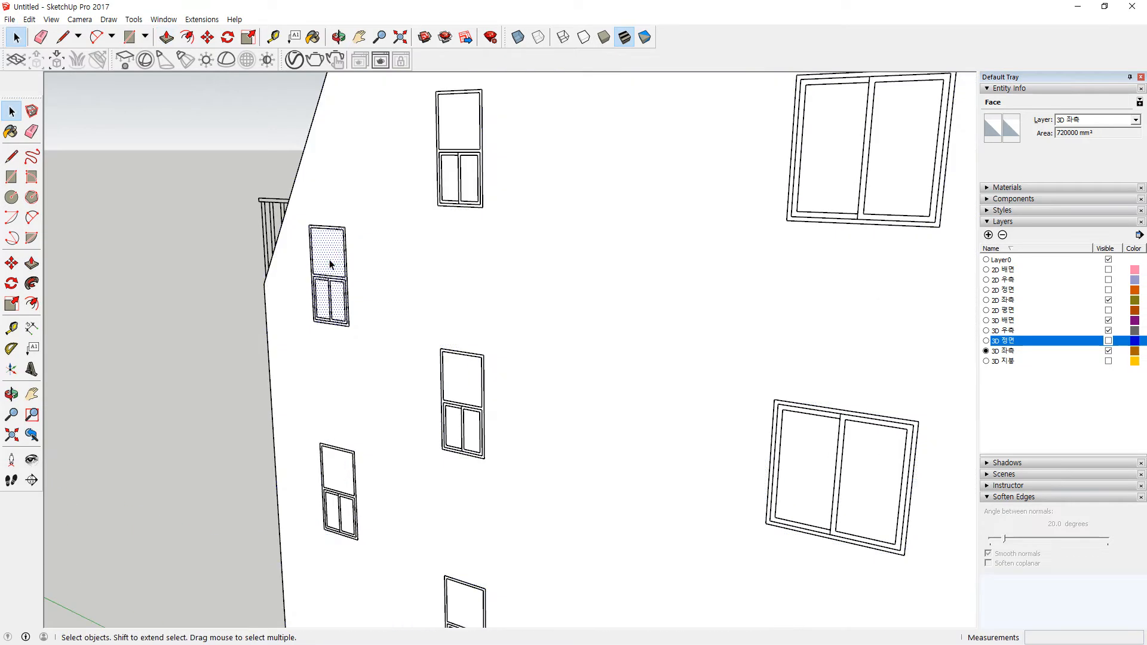
pyautogui.press('p')
pyautogui.click(329, 258)
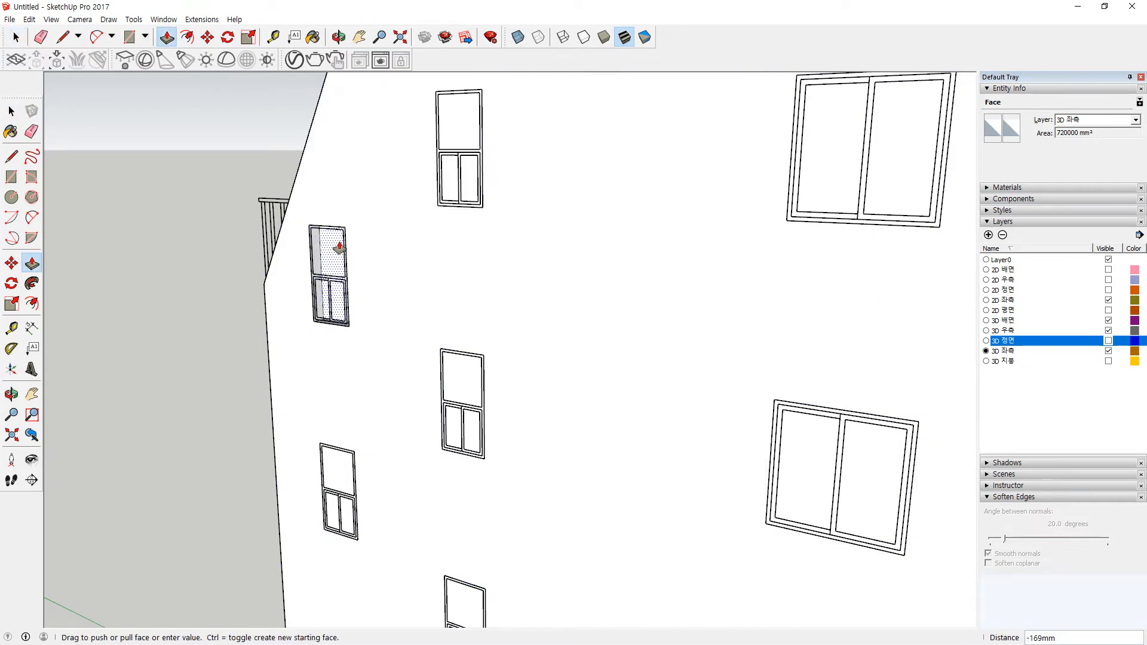
pyautogui.write('30')
pyautogui.press('Return')
pyautogui.click(338, 476)
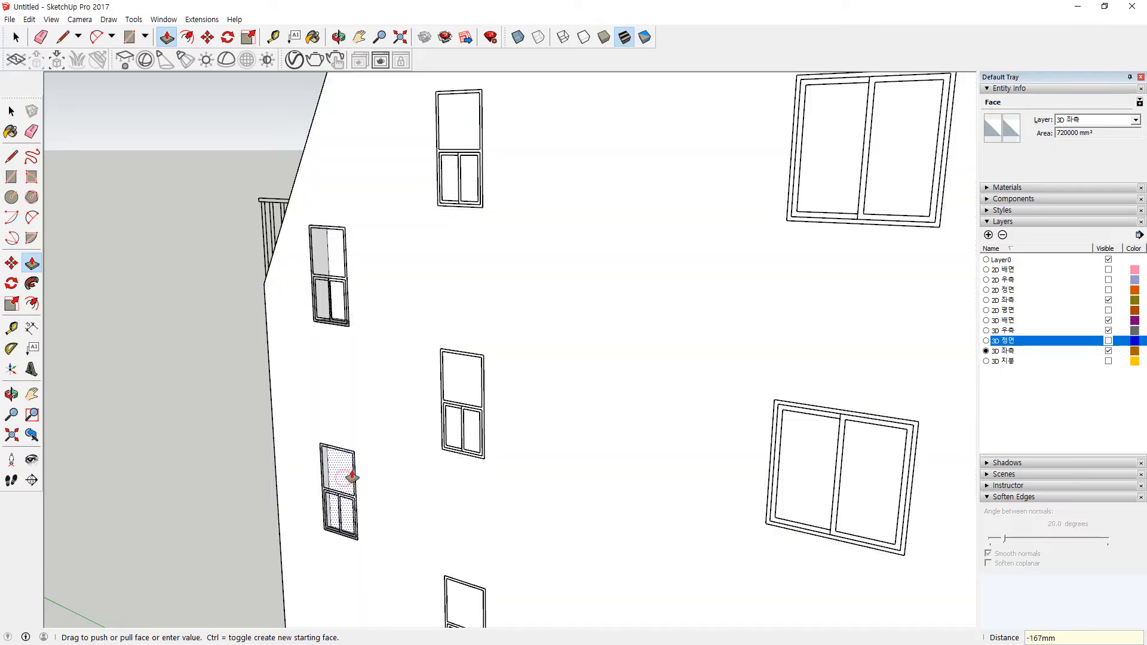
pyautogui.press('Return')
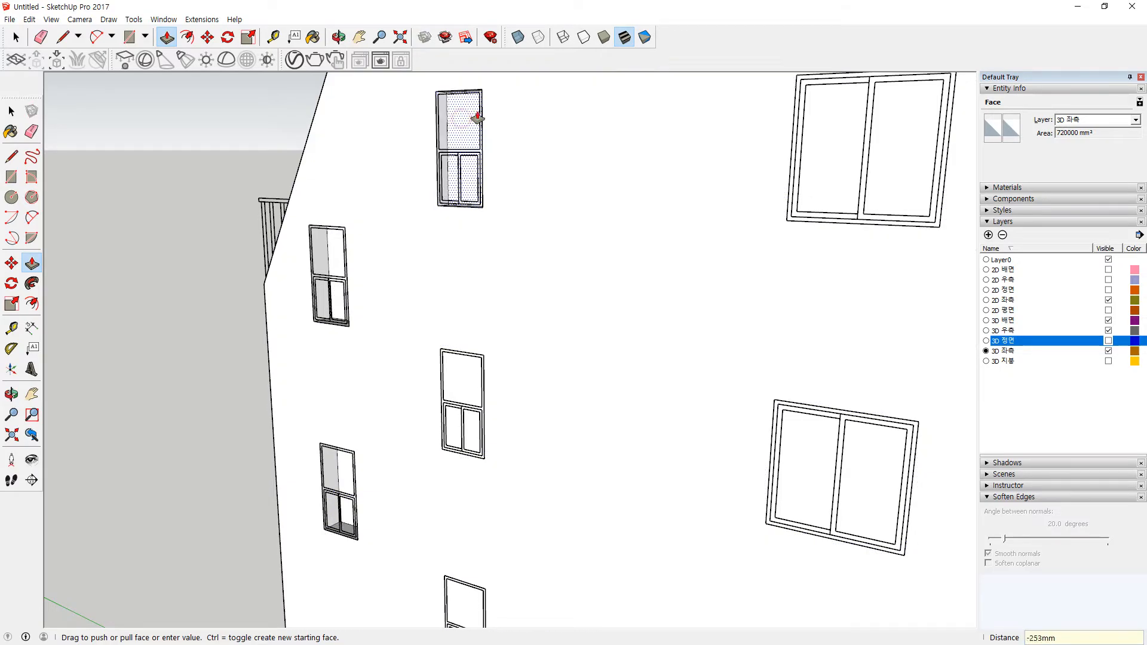
# Push the three small window faces in the middle column 300 mm into the wall
pyautogui.click(469, 120)
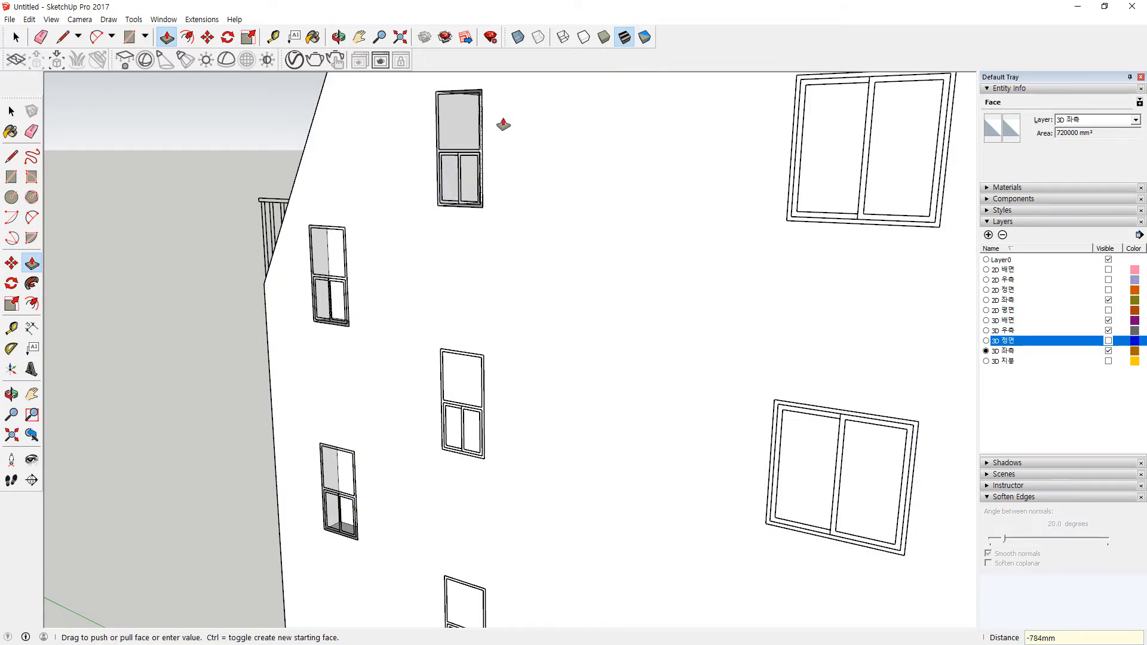
pyautogui.press('Return')
pyautogui.click(461, 374)
pyautogui.write('300')
pyautogui.press('Return')
pyautogui.keyDown('shift'); pyautogui.moveTo(562, 519); pyautogui.dragTo(553, 429, button='middle'); pyautogui.keyUp('shift')
pyautogui.scroll(2, 502, 465)
pyautogui.click(459, 499)
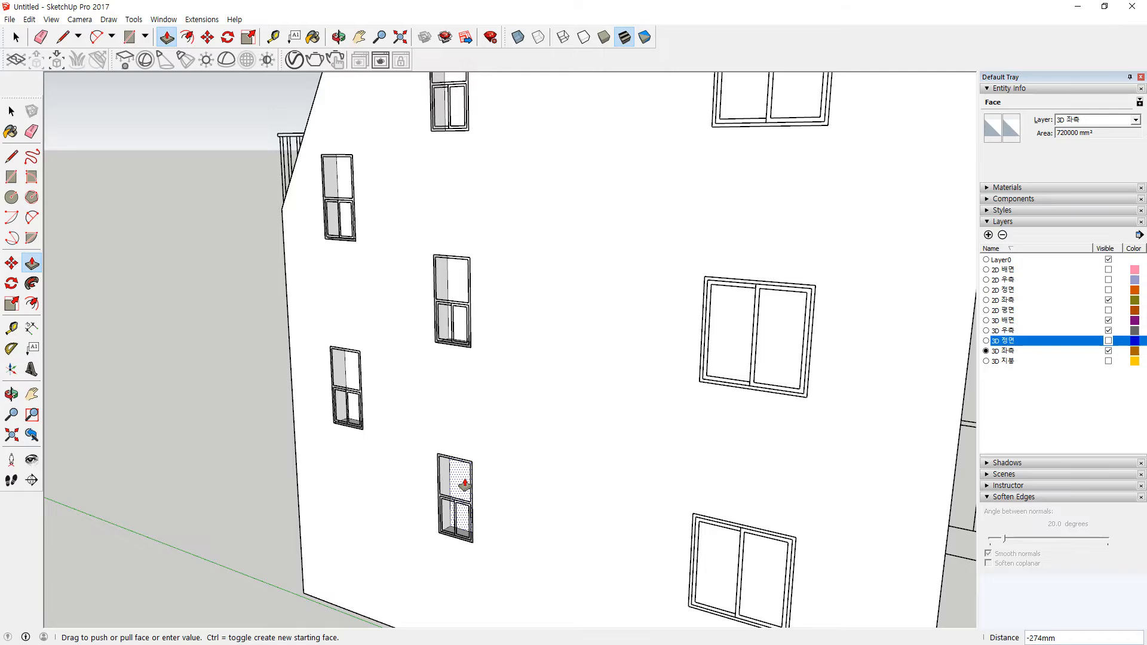
# Push the double-window faces on all three floors 300 mm into the left wall
pyautogui.click(722, 593)
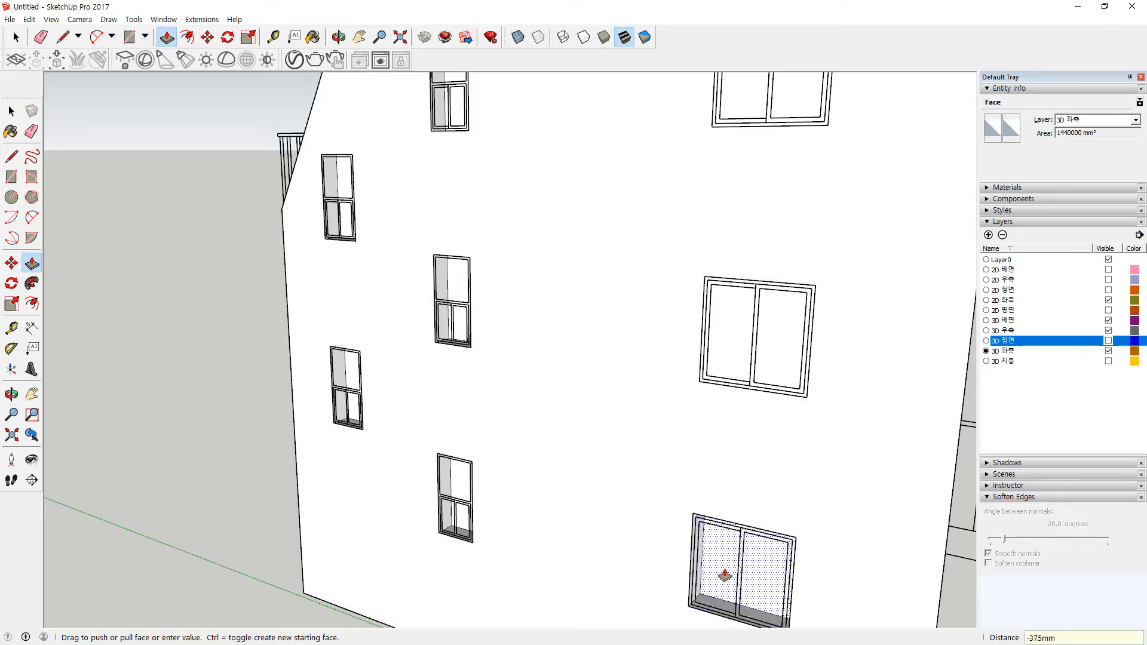
pyautogui.write('30')
pyautogui.press('Return')
pyautogui.click(728, 359)
pyautogui.write('30')
pyautogui.press('Return')
pyautogui.click(771, 82)
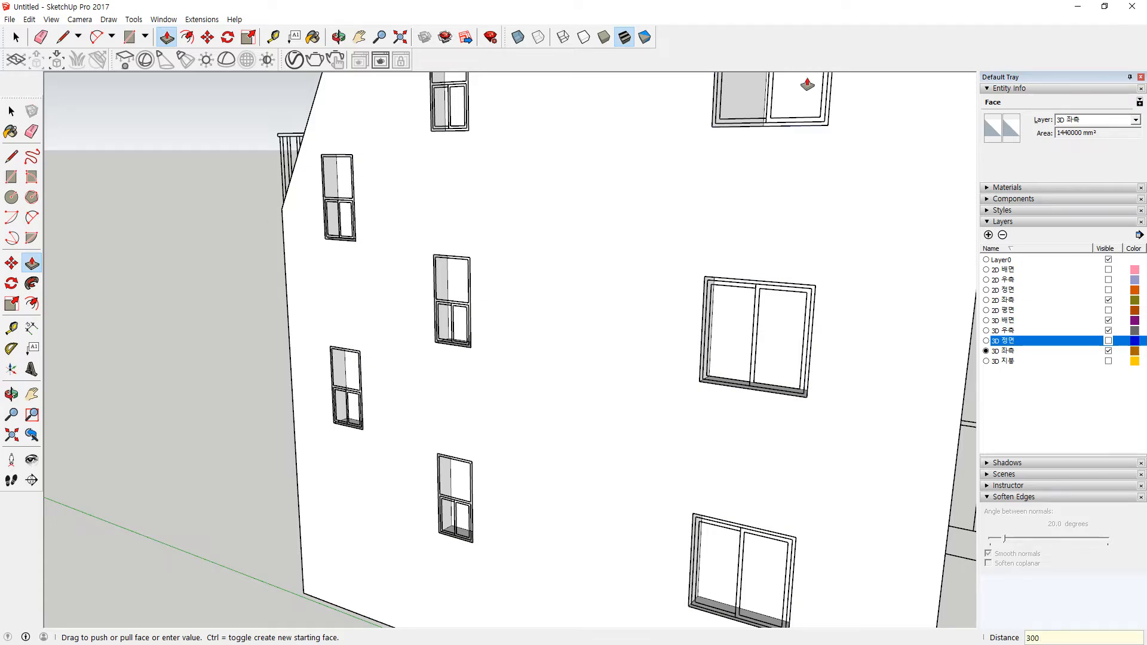
pyautogui.write('30')
pyautogui.press('Return')
# Delete the recessed faces of the double windows to leave open holes through the left wall
pyautogui.press('space')
pyautogui.click(780, 343)
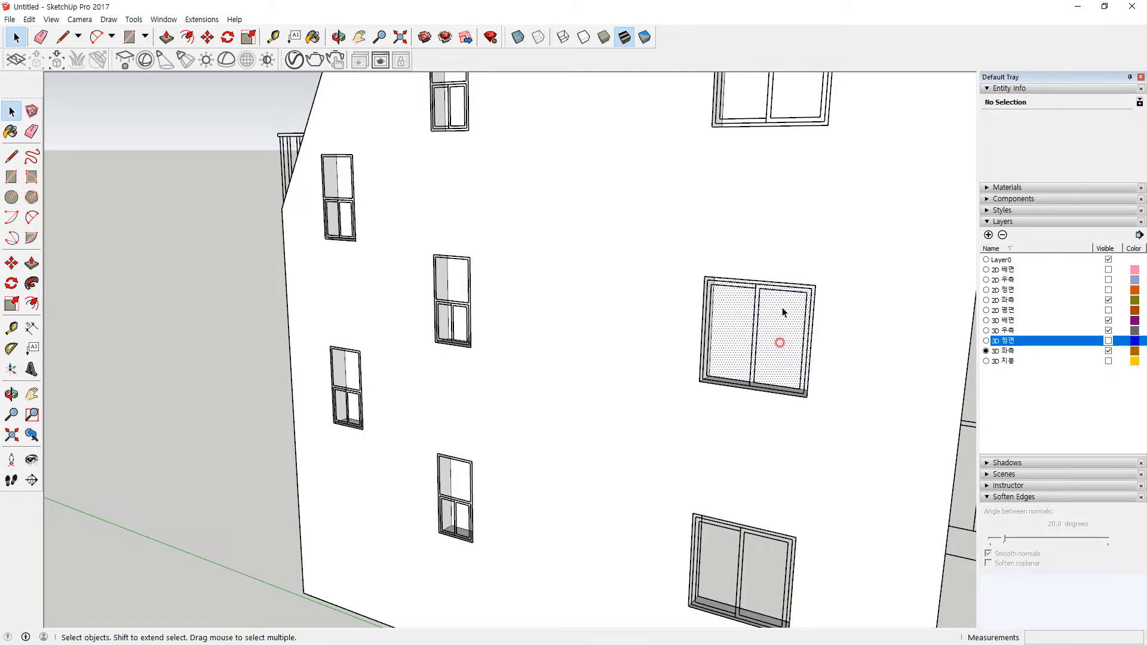
pyautogui.press('Delete')
pyautogui.click(788, 98)
pyautogui.press('Delete')
# Delete the recessed faces of all five small windows to open them through the left wall
pyautogui.click(461, 110)
pyautogui.press('Delete')
pyautogui.click(457, 276)
pyautogui.press('Delete')
pyautogui.click(466, 487)
pyautogui.press('Delete')
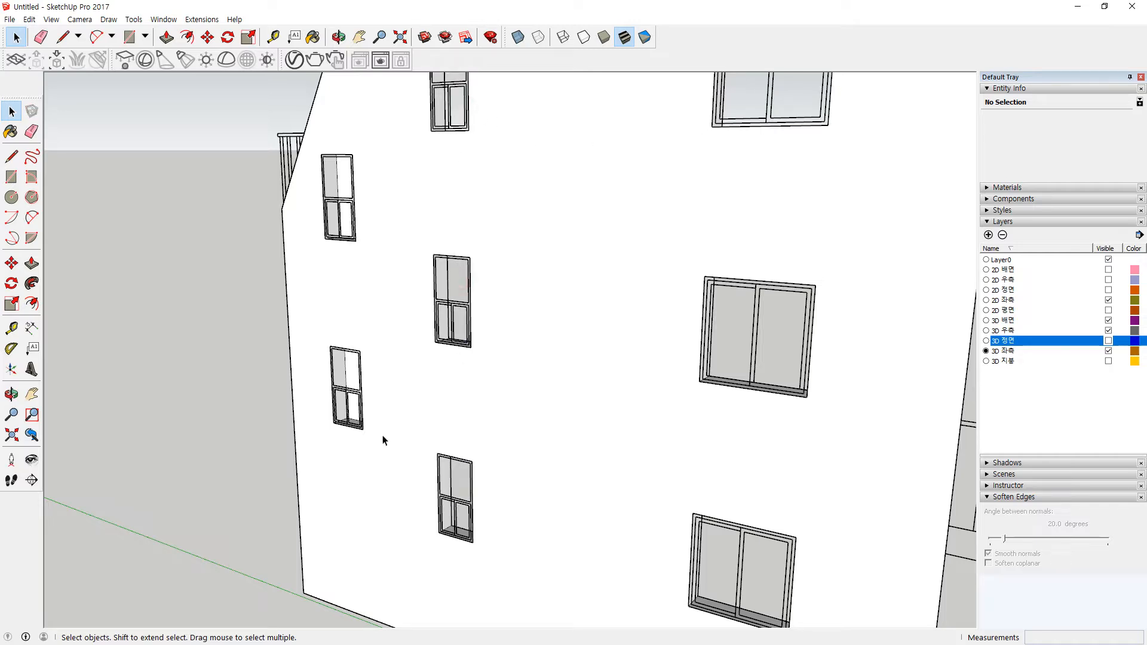
pyautogui.click(350, 371)
pyautogui.press('Delete')
pyautogui.click(346, 191)
pyautogui.press('Delete')
# Select the left wall with all its connected geometry and make it a group
pyautogui.moveTo(295, 249); pyautogui.dragTo(511, 263, button='middle')
pyautogui.tripleClick(514, 263)
pyautogui.rightClick(515, 266)
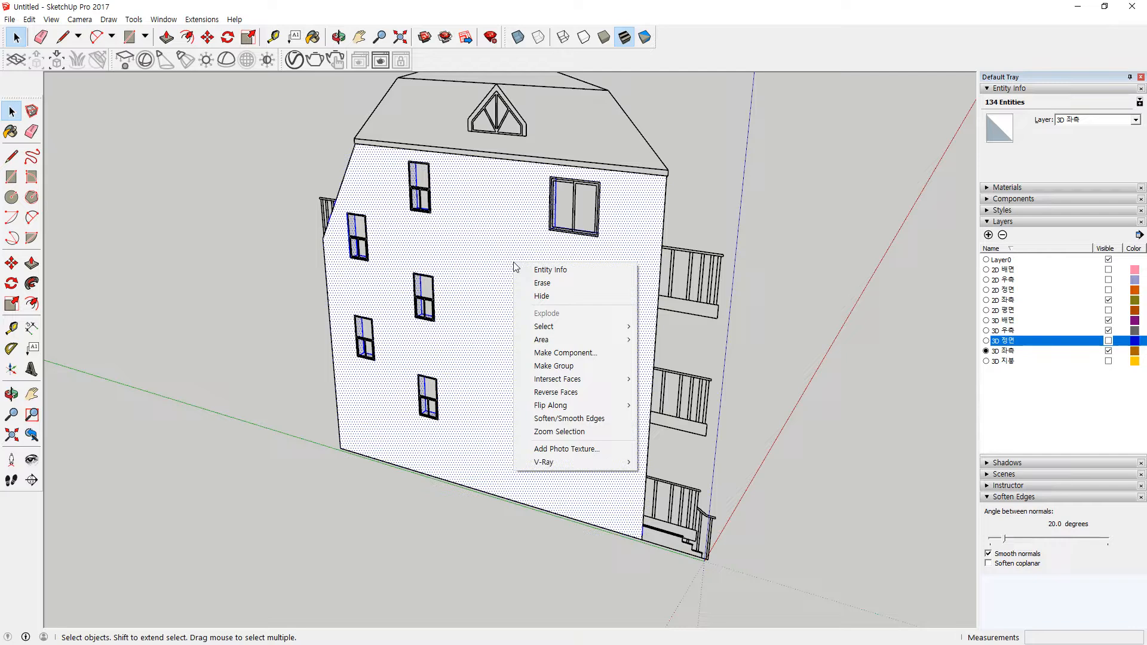
pyautogui.click(554, 365)
pyautogui.click(833, 239)
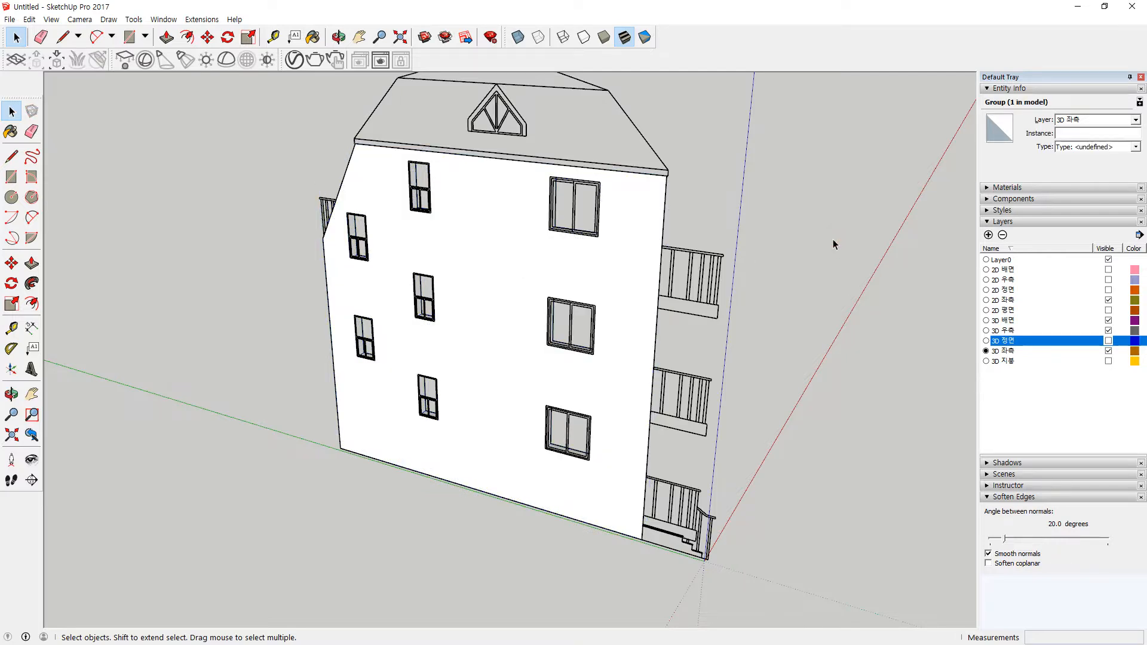
# Make 3D 우측 the active layer, show the 2D 우측 and 2D 평면 layers, and hide 3D 좌측 and 2D 좌측
pyautogui.moveTo(827, 259); pyautogui.dragTo(693, 248, button='middle')
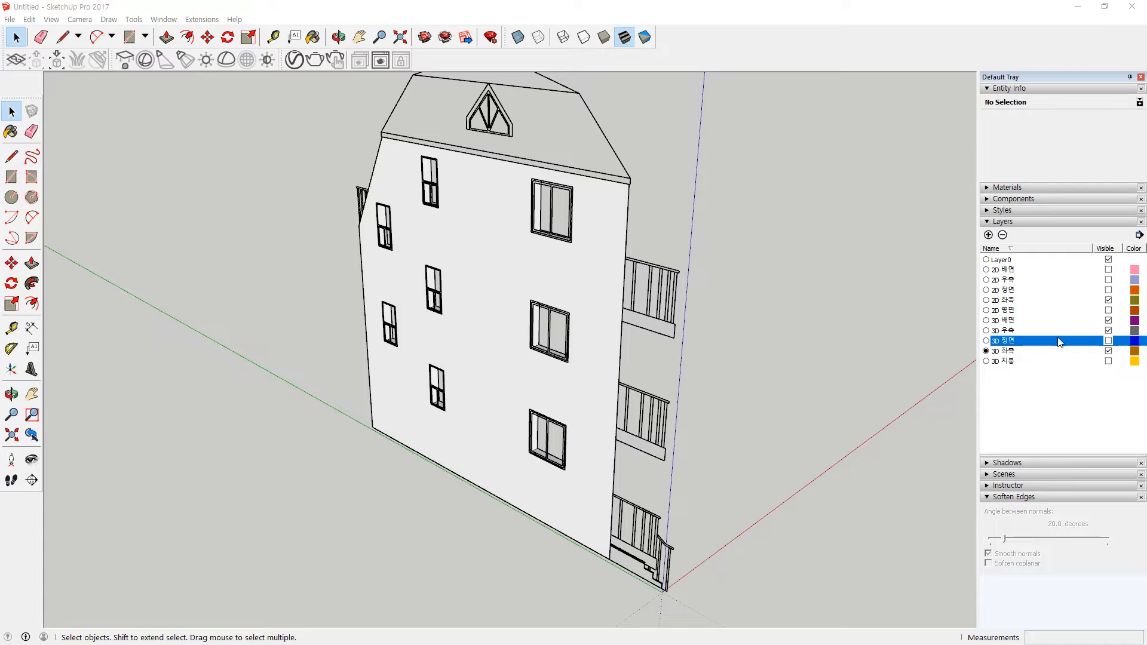
pyautogui.click(987, 331)
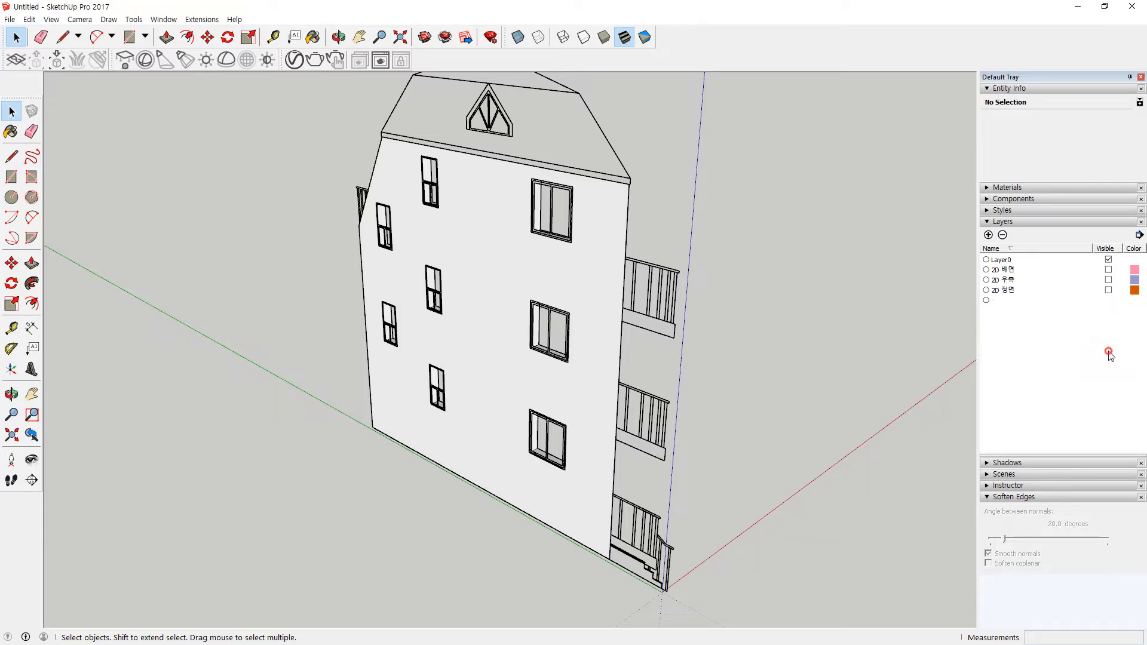
pyautogui.click(1108, 350)
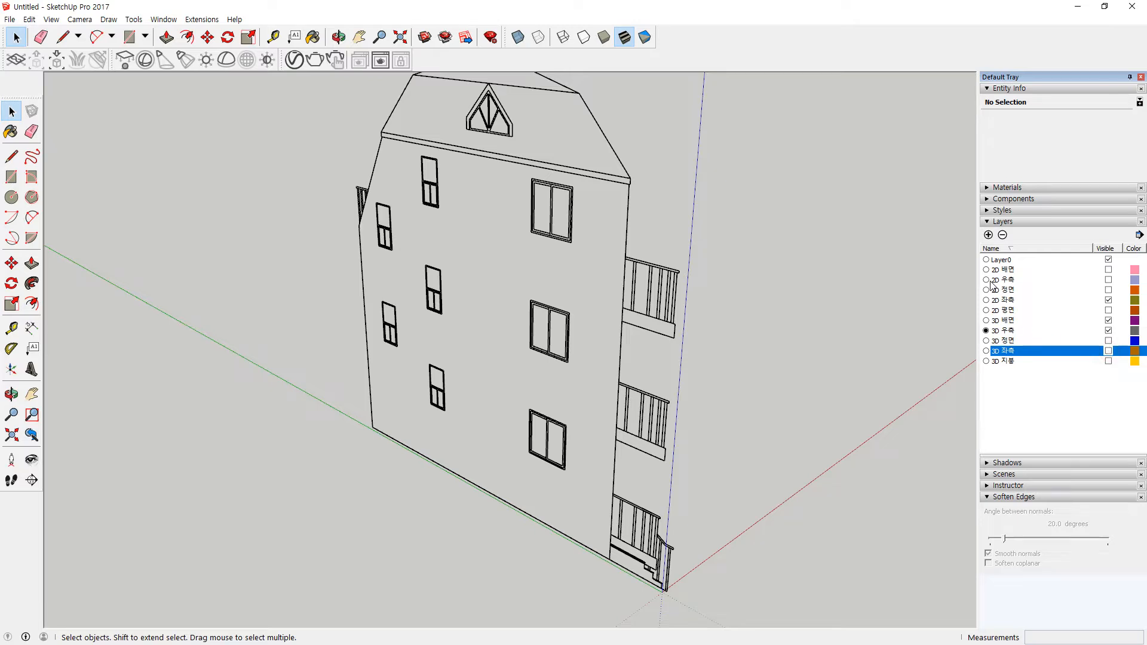
pyautogui.click(1109, 280)
pyautogui.scroll(-1, 829, 295)
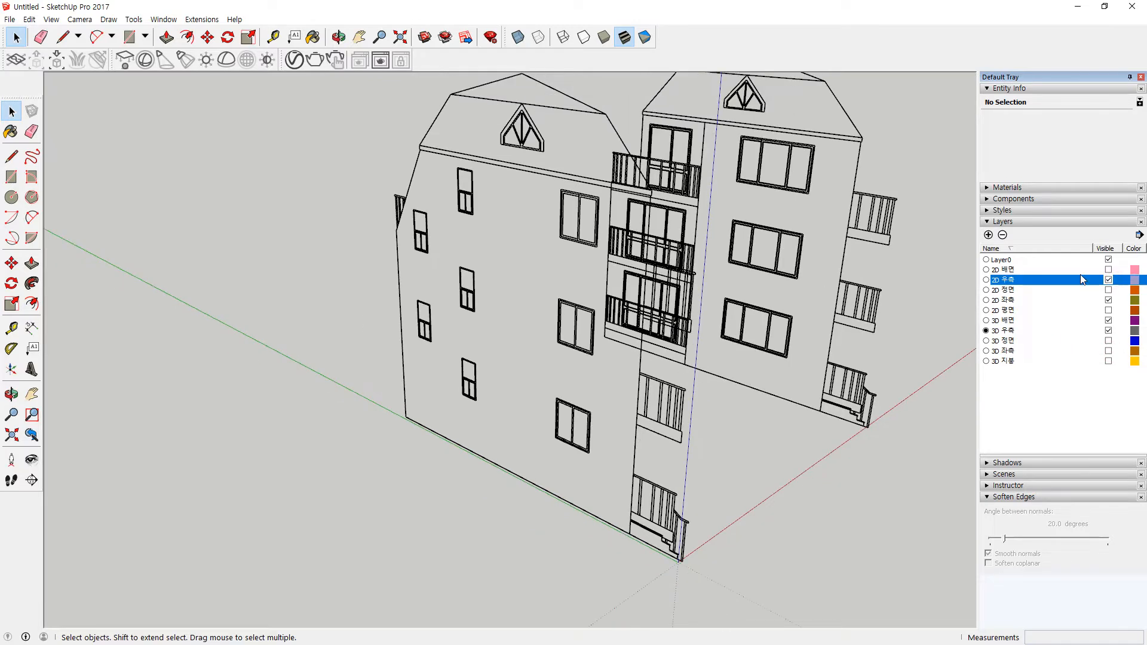
pyautogui.click(1109, 300)
pyautogui.moveTo(657, 317); pyautogui.dragTo(239, 405, button='middle')
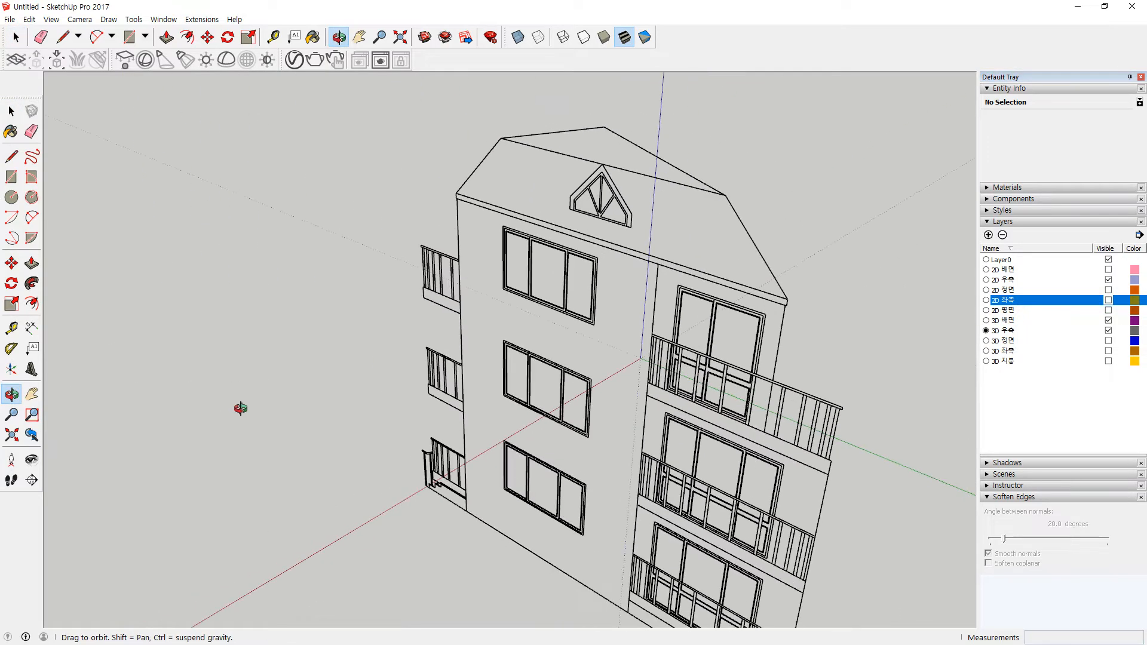
pyautogui.moveTo(335, 393); pyautogui.dragTo(256, 328, button='middle')
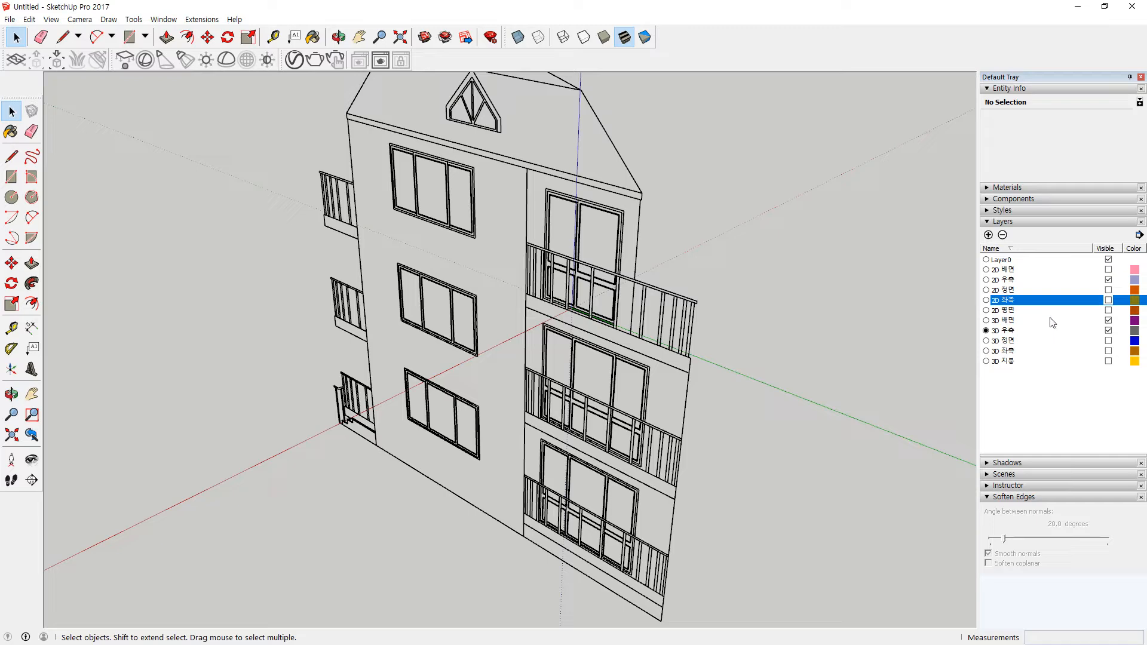
pyautogui.click(1109, 310)
pyautogui.moveTo(538, 358); pyautogui.dragTo(358, 456, button='middle')
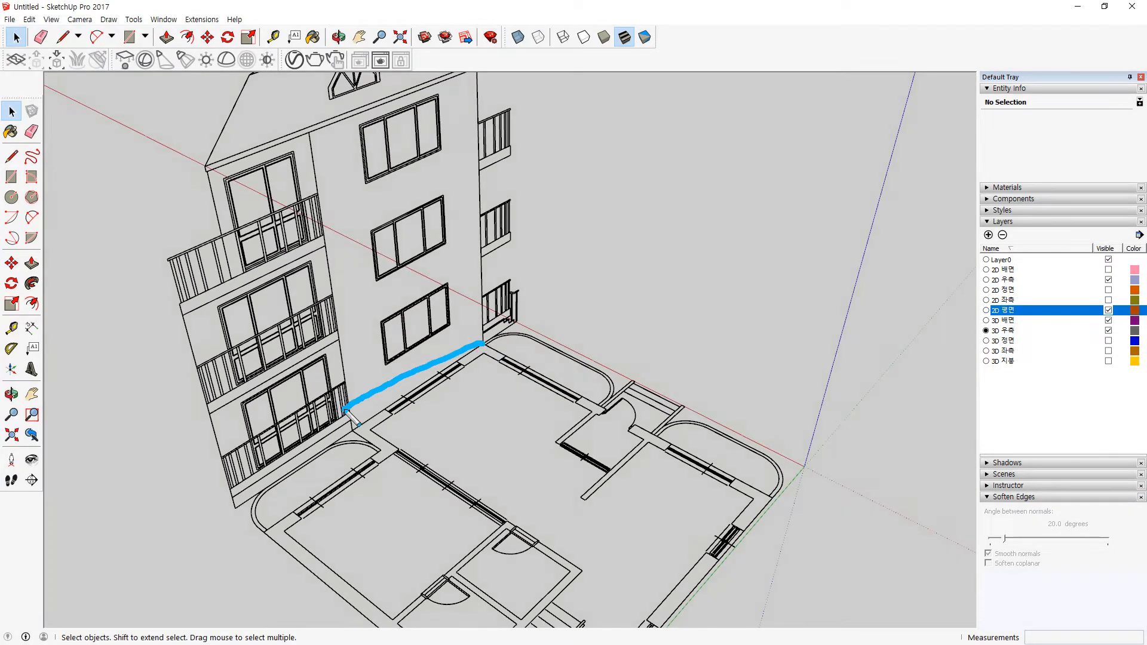
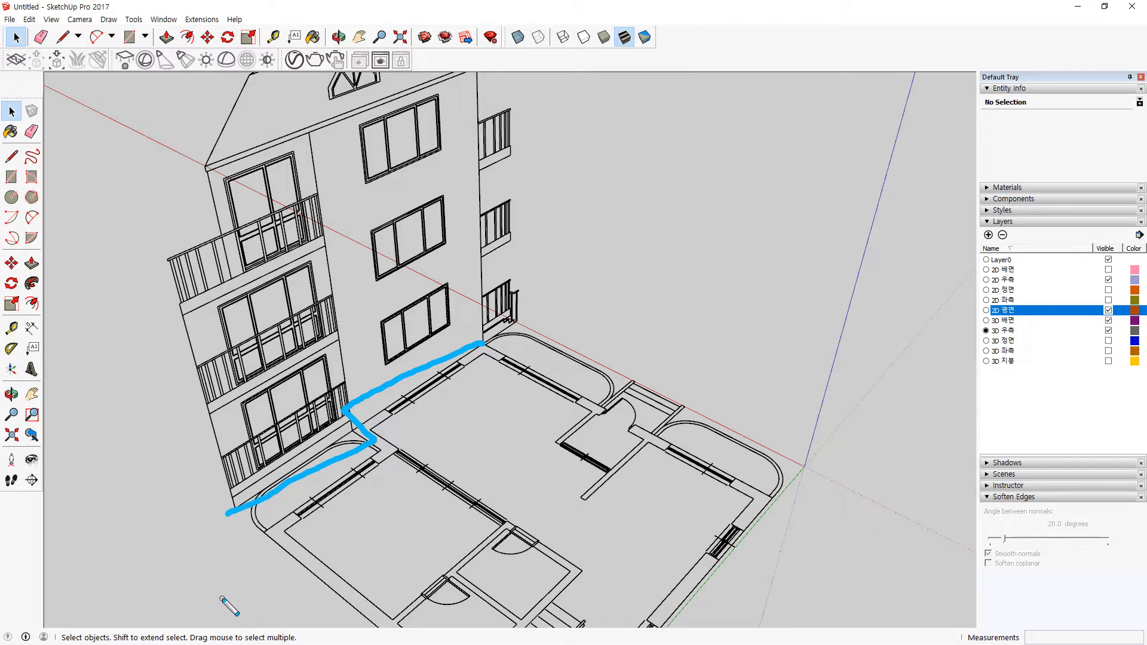
pyautogui.moveTo(229, 587); pyautogui.dragTo(867, 421, button='middle')
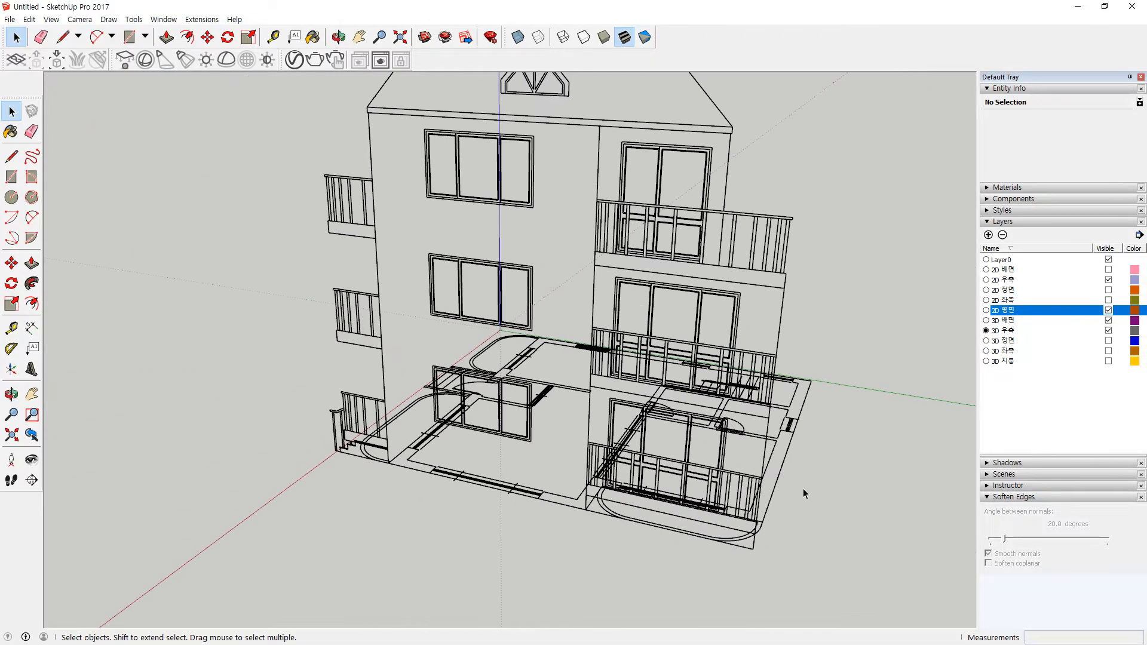
# Draw a 2580 by 2600 mm rectangle over the top-floor balcony wall and a 6300 by 3900 mm rectangle over the two floors below
pyautogui.scroll(1, 802, 488)
pyautogui.keyDown('shift'); pyautogui.moveTo(687, 163); pyautogui.dragTo(677, 191, button='middle'); pyautogui.keyUp('shift')
pyautogui.scroll(1, 677, 191)
pyautogui.press('r')
pyautogui.click(554, 106)
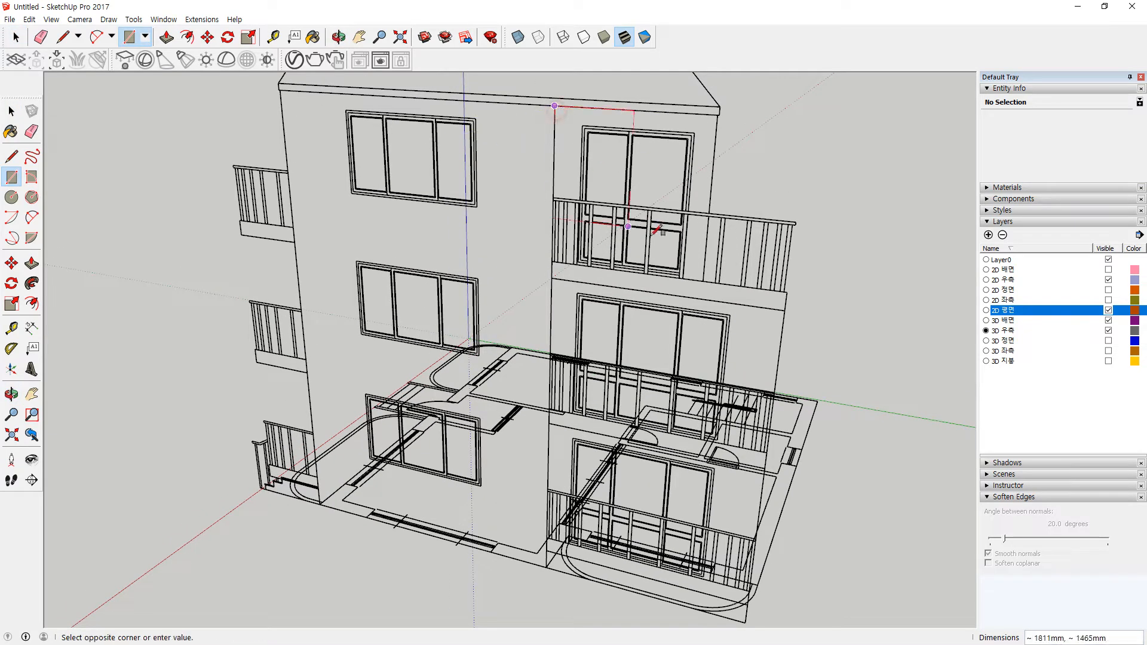
pyautogui.click(704, 279)
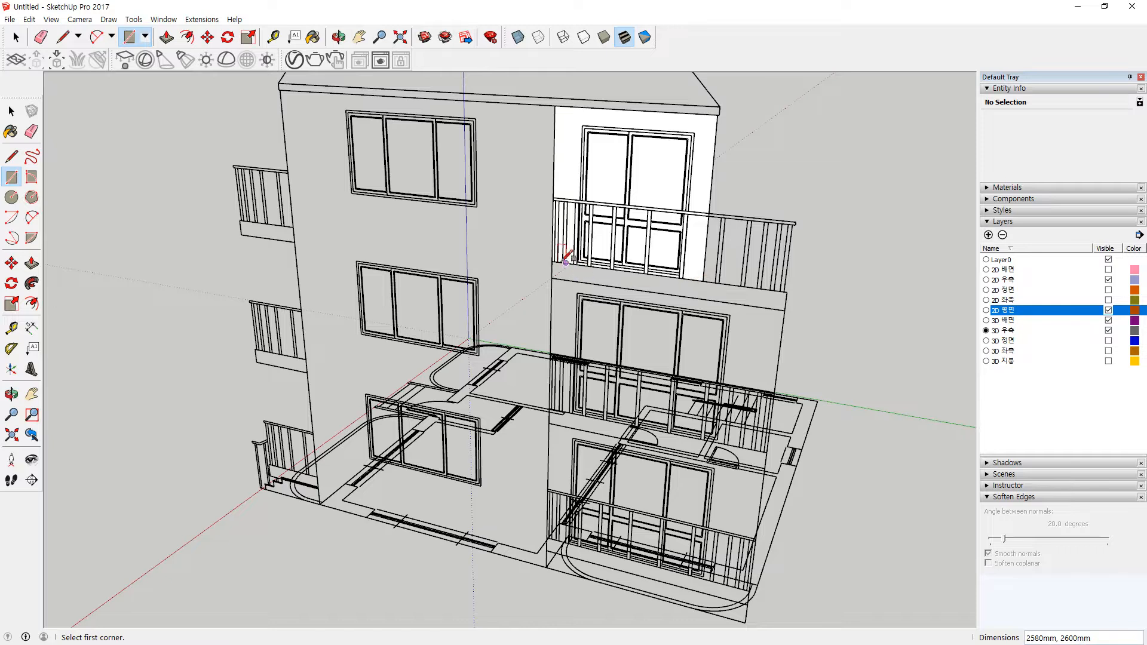
pyautogui.click(787, 292)
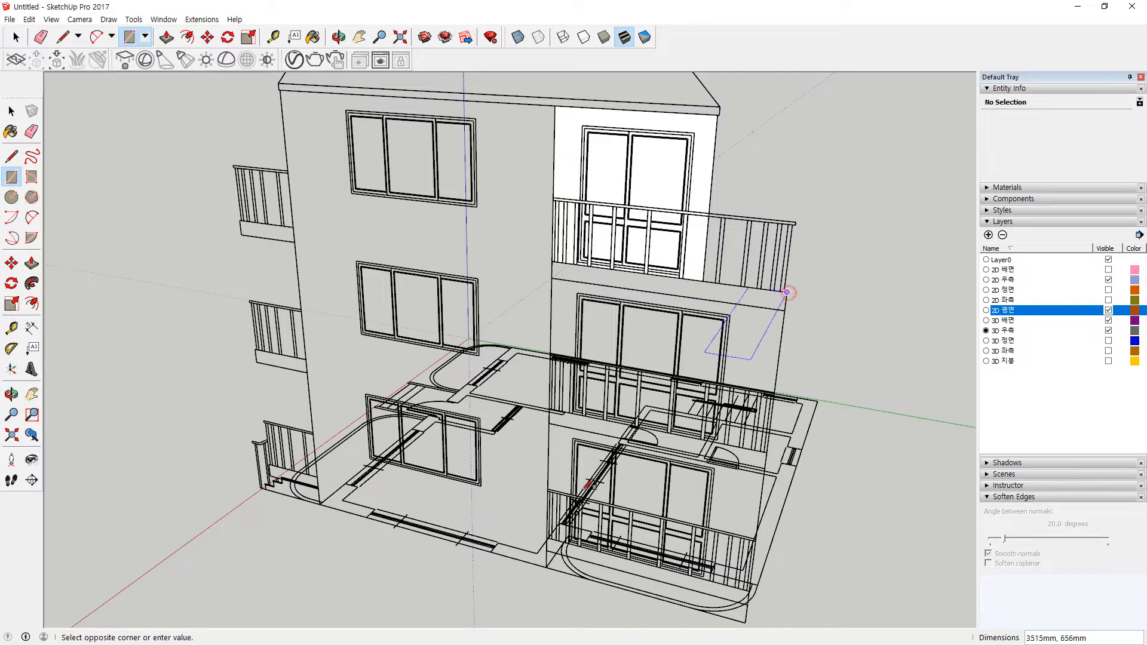
pyautogui.press('Escape')
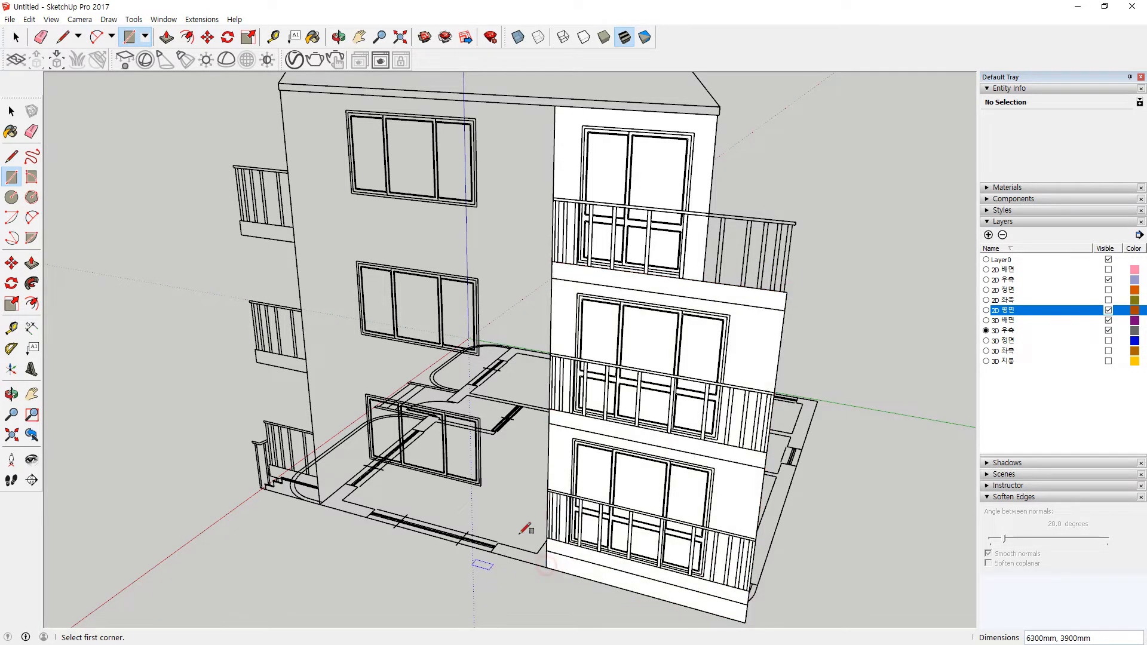
# Outline the top-floor balcony door with a rectangle on the wall face
pyautogui.scroll(6, 653, 213)
pyautogui.scroll(3, 539, 304)
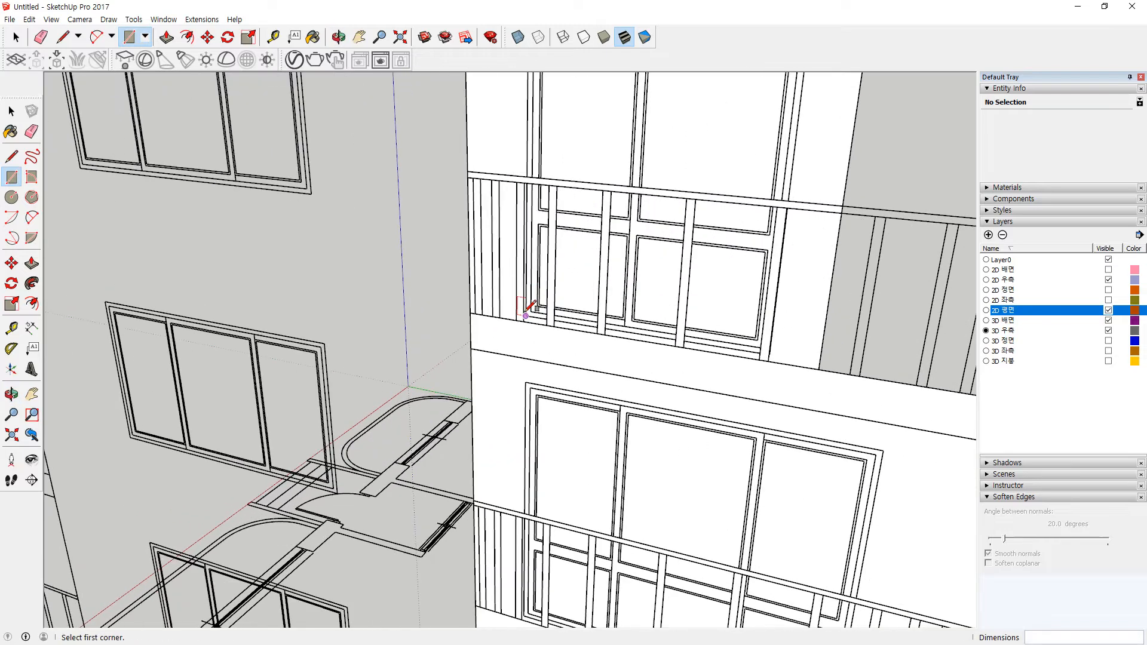
pyautogui.click(526, 315)
pyautogui.scroll(-2, 660, 147)
pyautogui.keyDown('shift'); pyautogui.moveTo(663, 150); pyautogui.dragTo(638, 211, button='middle'); pyautogui.keyUp('shift')
pyautogui.click(718, 126)
# Outline the balcony doors on the two lower floors with 2600 by 2250 mm rectangles
pyautogui.keyDown('shift'); pyautogui.moveTo(600, 410); pyautogui.dragTo(591, 191, button='middle'); pyautogui.keyUp('shift')
pyautogui.scroll(1, 709, 427)
pyautogui.scroll(1, 711, 425)
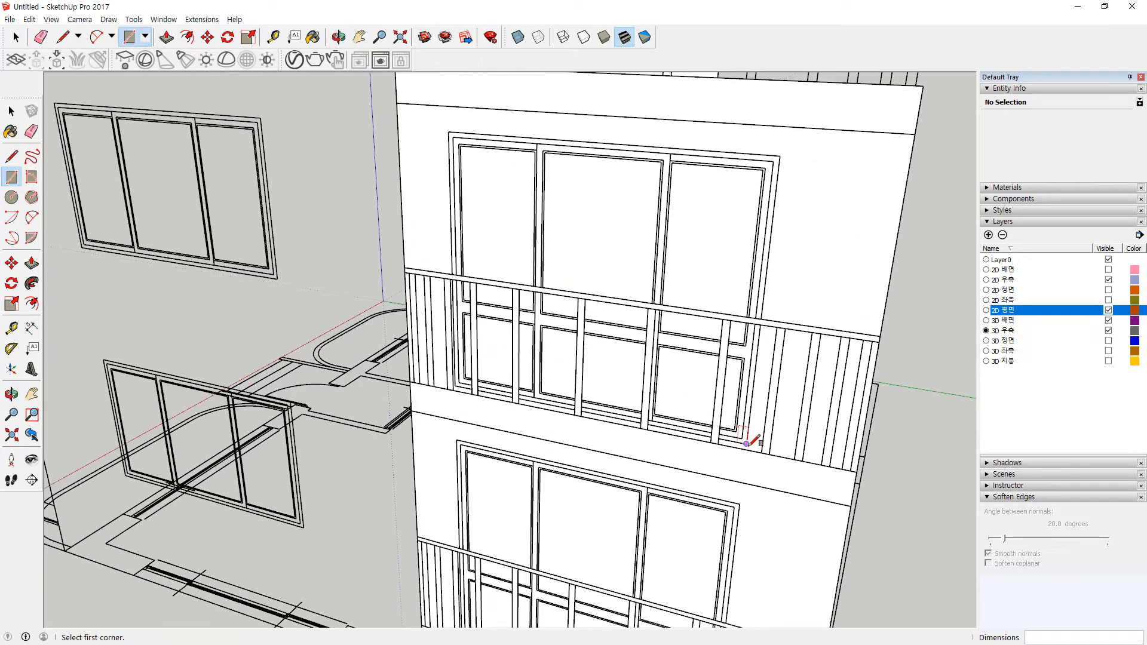
pyautogui.click(746, 442)
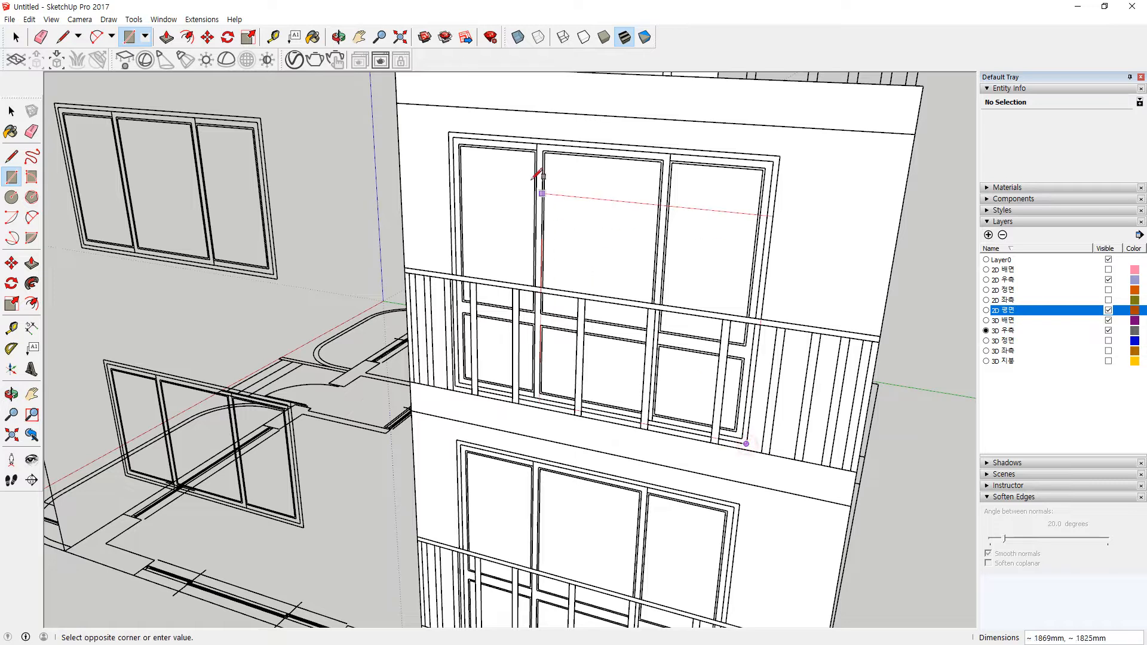
pyautogui.click(461, 124)
pyautogui.press('o')
pyautogui.keyDown('shift'); pyautogui.moveTo(551, 415); pyautogui.dragTo(490, 141, button='middle'); pyautogui.keyUp('shift')
pyautogui.scroll(-1, 628, 392)
pyautogui.scroll(3, 643, 411)
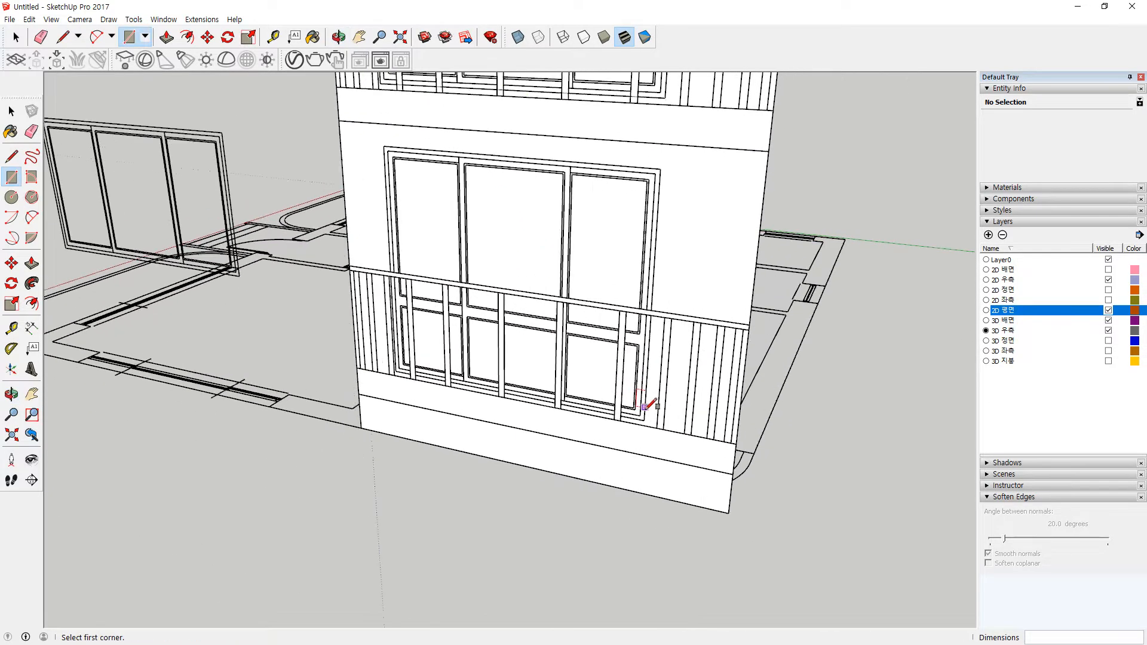
pyautogui.click(644, 422)
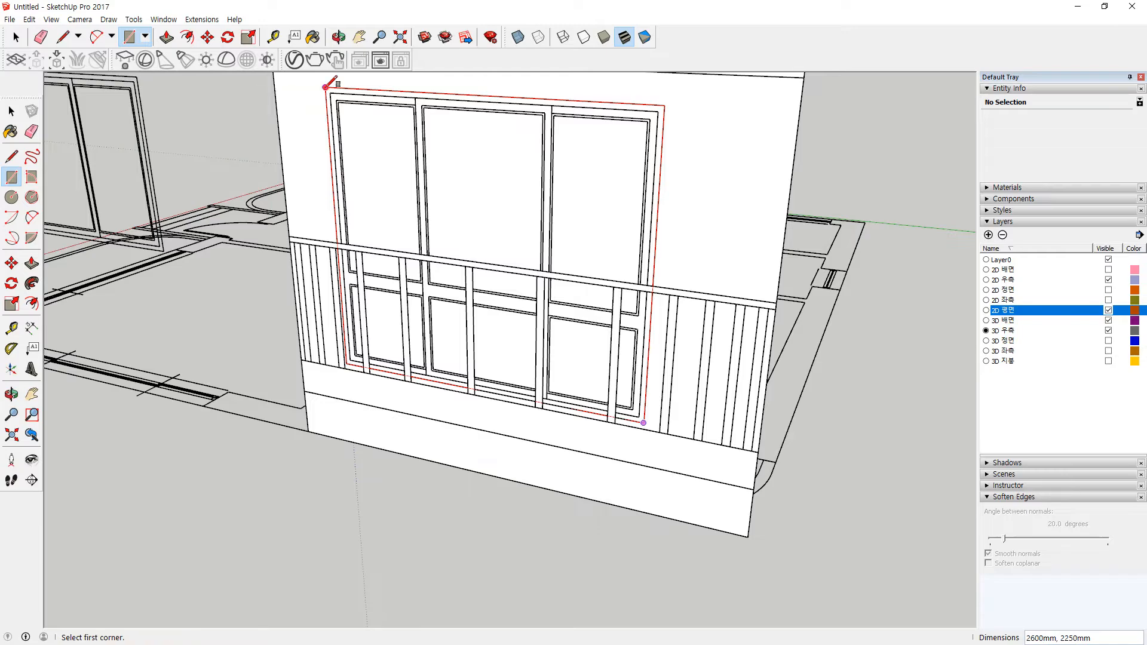
pyautogui.click(328, 90)
# Move the balcony wall faces with their door outlines back to the recessed wall corner on the floor plan
pyautogui.scroll(-4, 478, 175)
pyautogui.keyDown('shift'); pyautogui.moveTo(665, 208); pyautogui.dragTo(138, 415, button='middle'); pyautogui.keyUp('shift')
pyautogui.moveTo(526, 412); pyautogui.dragTo(347, 399, button='middle')
pyautogui.press('space')
pyautogui.doubleClick(333, 397)
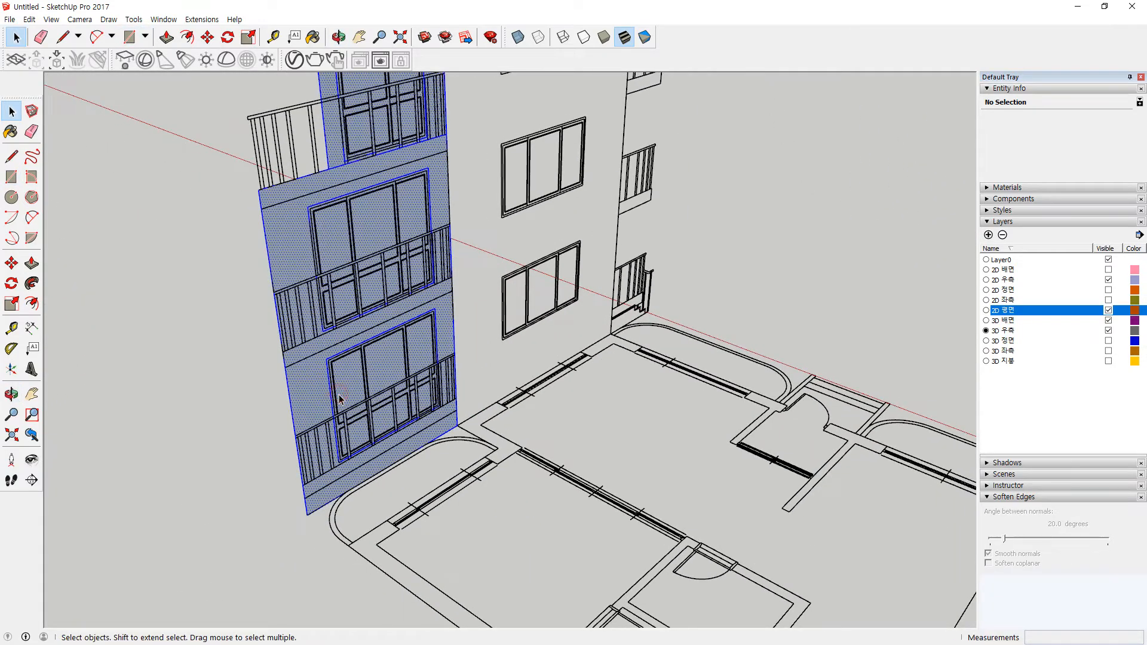
pyautogui.scroll(5, 397, 486)
pyautogui.scroll(3, 454, 418)
pyautogui.press('m')
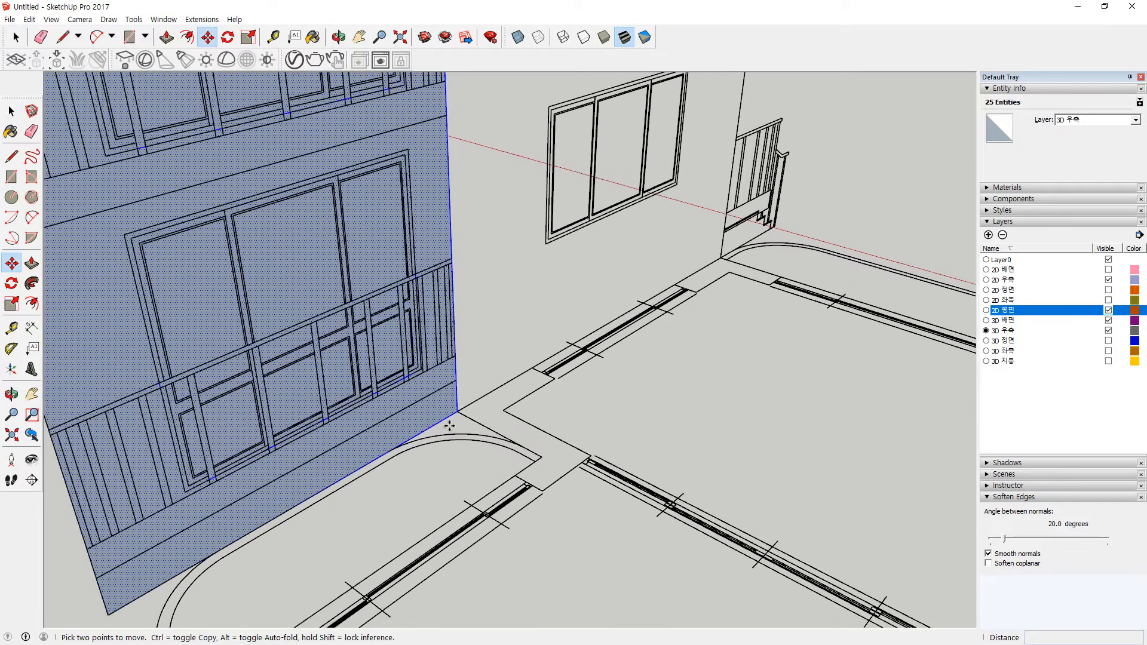
pyautogui.click(457, 411)
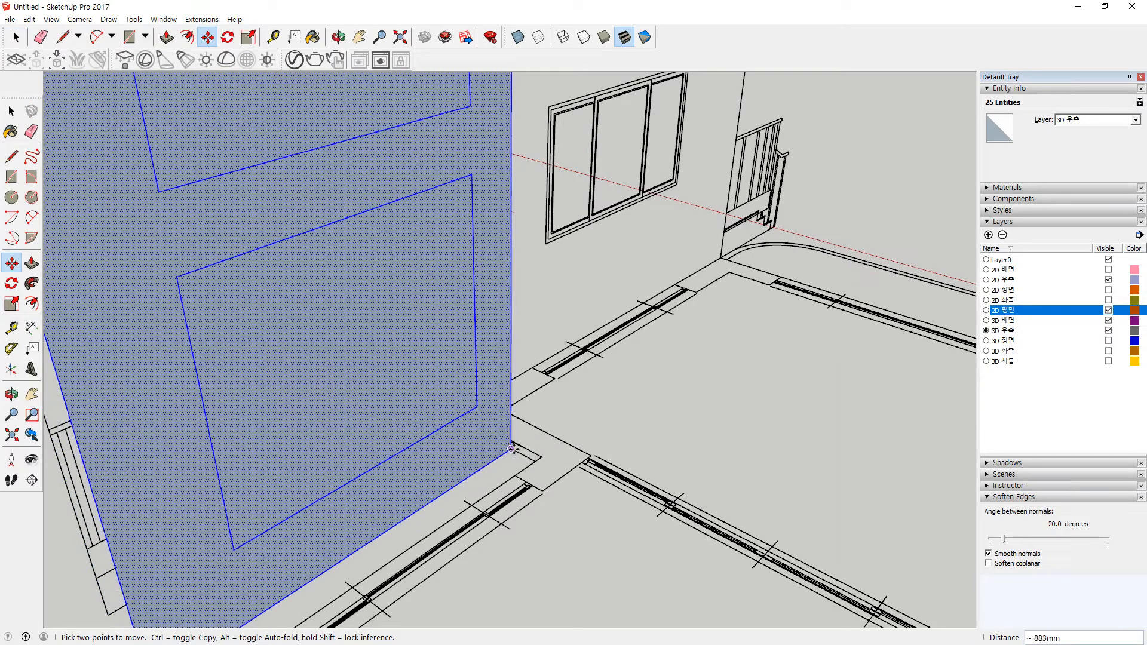
pyautogui.click(539, 457)
# Push the balcony-door faces on all three floors inward from the recessed right wall
pyautogui.moveTo(172, 425); pyautogui.dragTo(902, 390, button='middle')
pyautogui.scroll(-3, 673, 392)
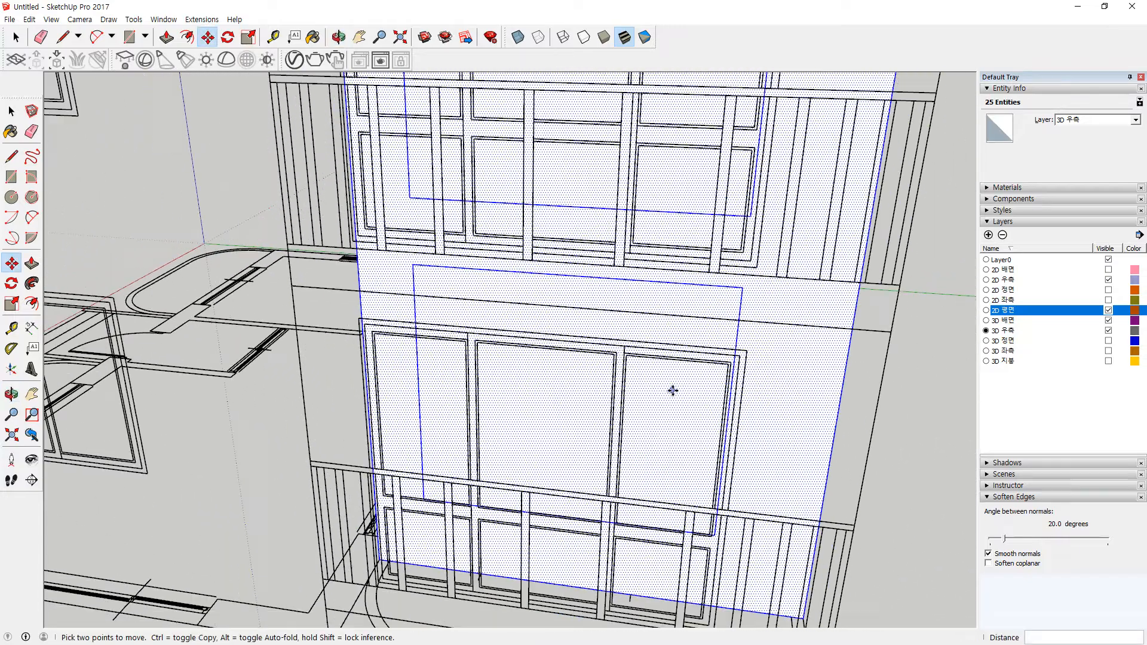
pyautogui.press('space')
pyautogui.click(916, 431)
pyautogui.moveTo(915, 432); pyautogui.dragTo(686, 452, button='middle')
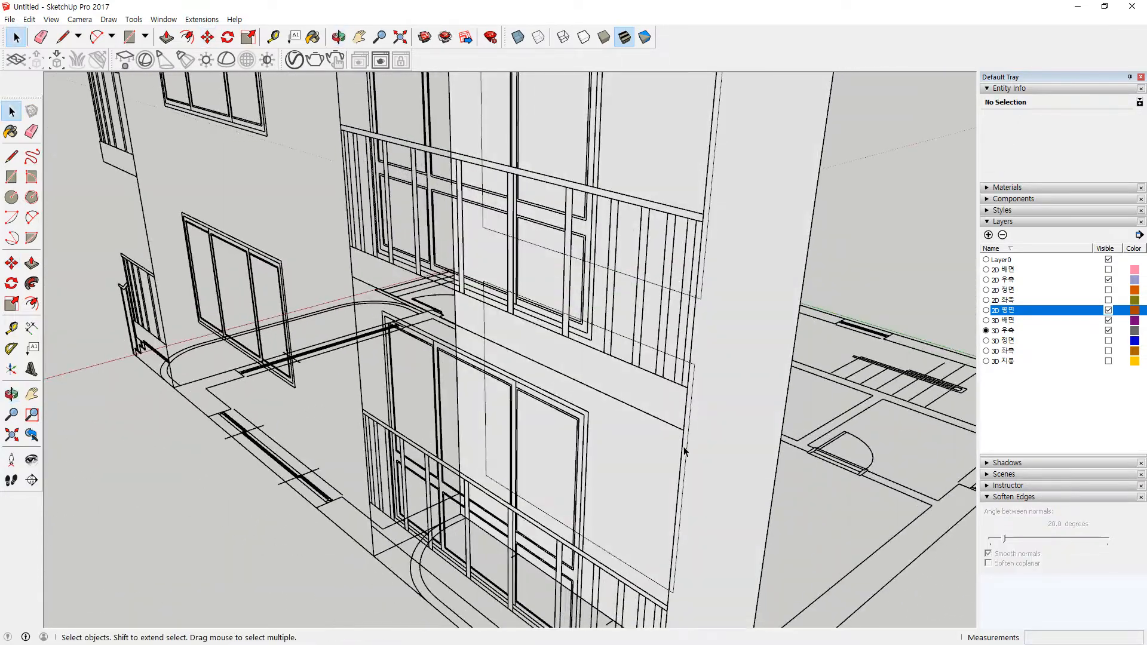
pyautogui.press('p')
pyautogui.click(627, 466)
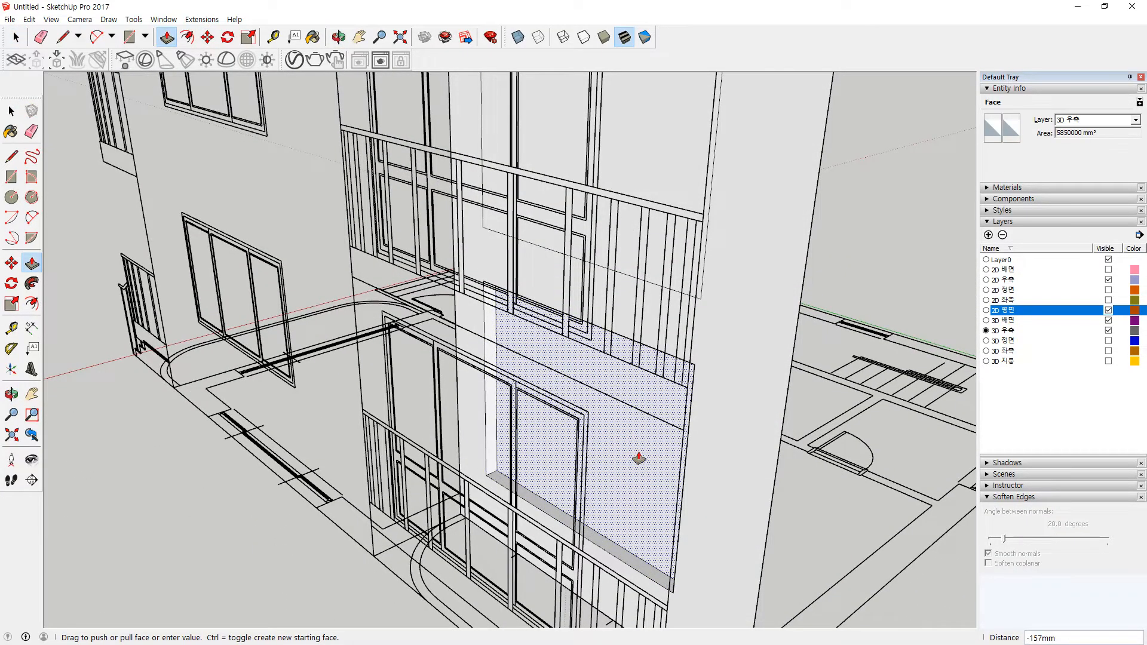
pyautogui.click(661, 164)
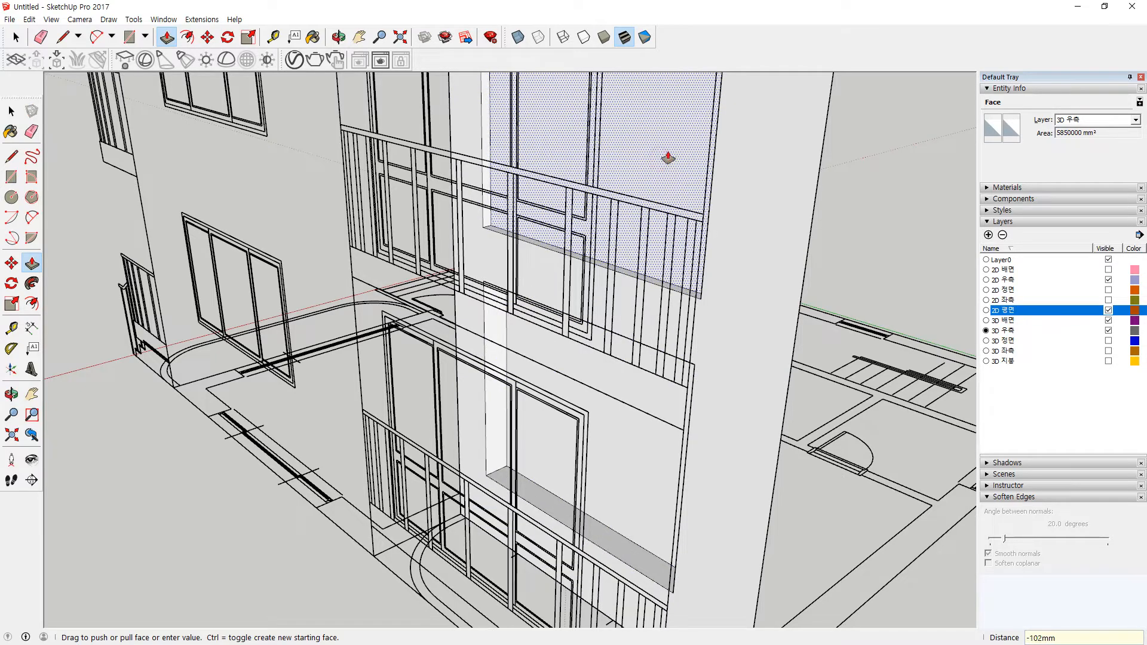
pyautogui.press('Return')
pyautogui.moveTo(666, 223); pyautogui.dragTo(554, 195, button='middle')
pyautogui.click(599, 152)
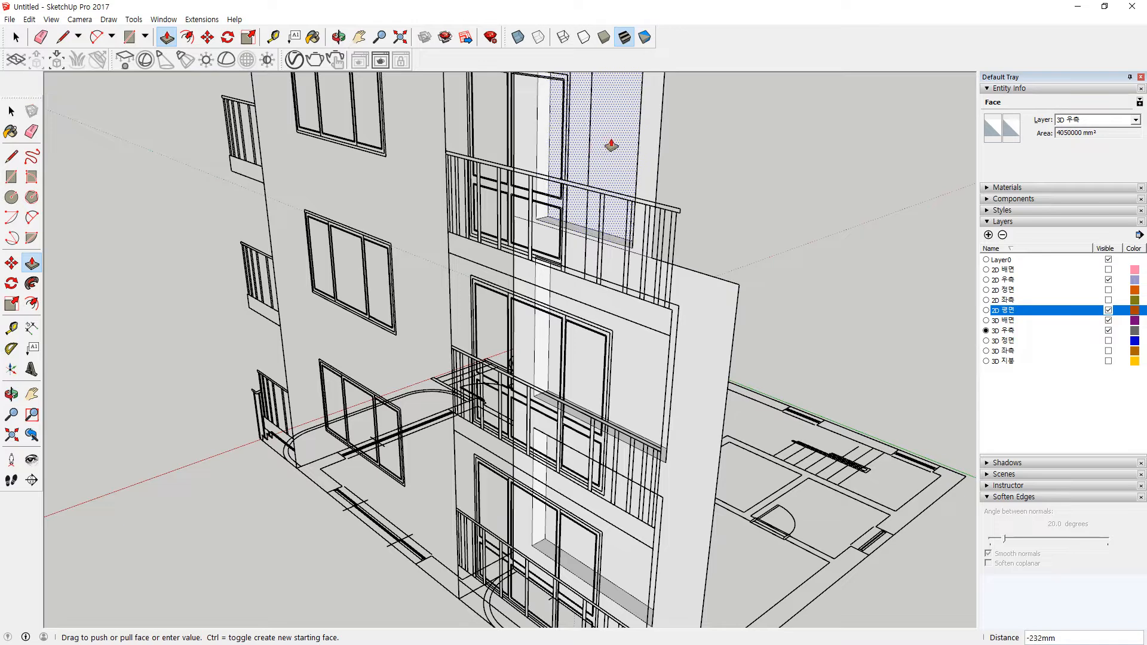
pyautogui.press('Return')
# Delete the recessed faces of the balcony doors to leave open holes through the wall
pyautogui.press('space')
pyautogui.click(618, 426)
pyautogui.press('Delete')
pyautogui.click(609, 533)
pyautogui.press('Delete')
# Draw a rectangle over the triple-window part of the right wall and a 2600 by 1500 mm rectangle over its top window
pyautogui.moveTo(773, 486); pyautogui.dragTo(390, 595, button='middle')
pyautogui.press('r')
pyautogui.click(478, 620)
pyautogui.moveTo(307, 307); pyautogui.dragTo(167, 159, button='middle')
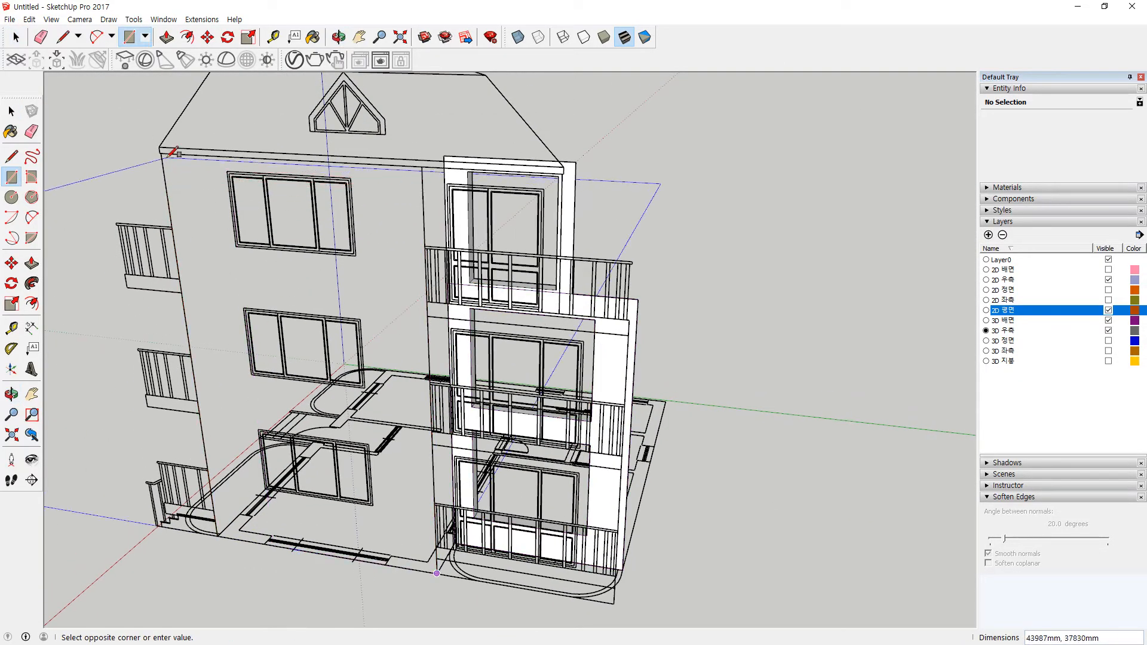
pyautogui.click(170, 155)
pyautogui.scroll(5, 419, 275)
pyautogui.click(411, 288)
pyautogui.click(147, 116)
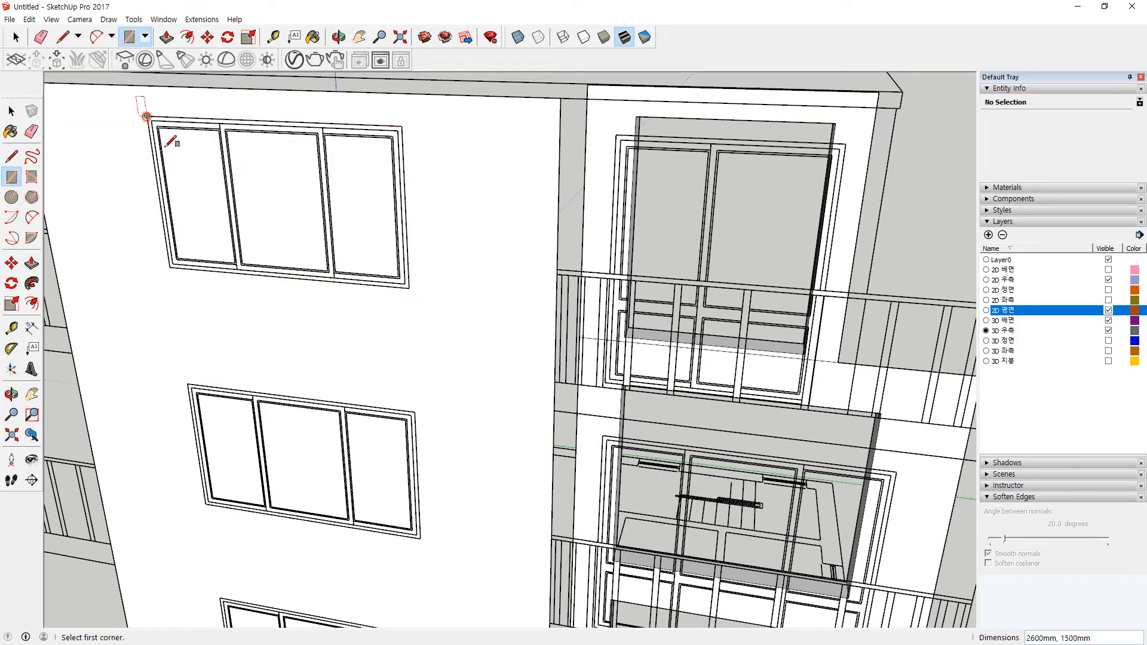
# Copy the top window outline down onto the two lower windows as an array of two copies
pyautogui.press('space')
pyautogui.click(384, 185)
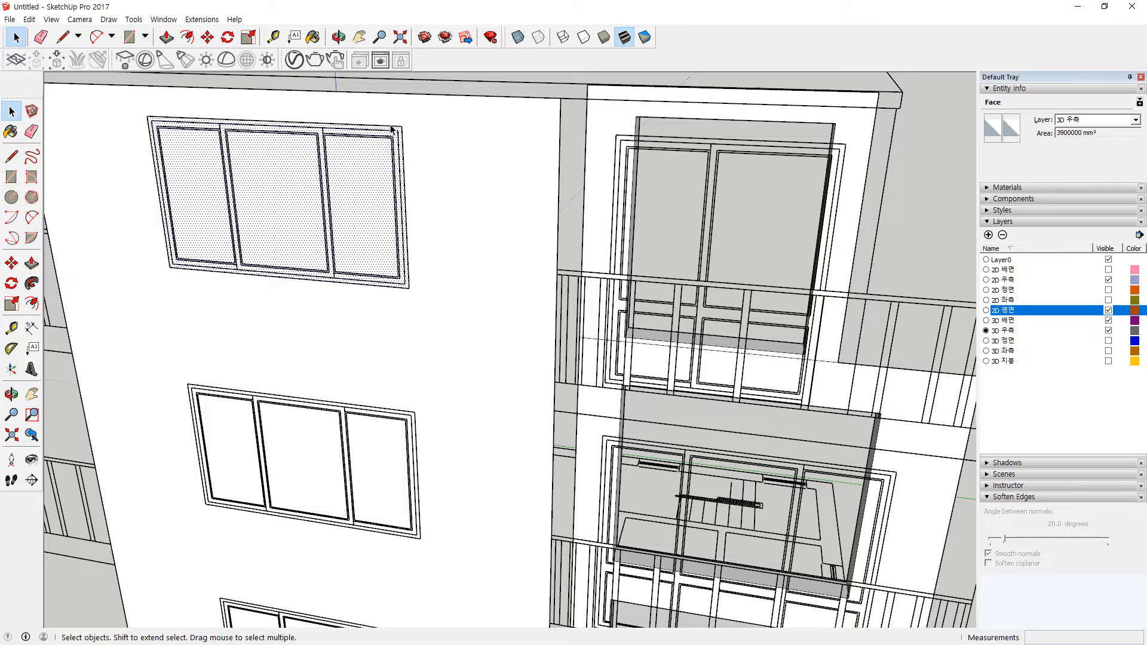
pyautogui.press('m')
pyautogui.press('ctrl')
pyautogui.click(402, 126)
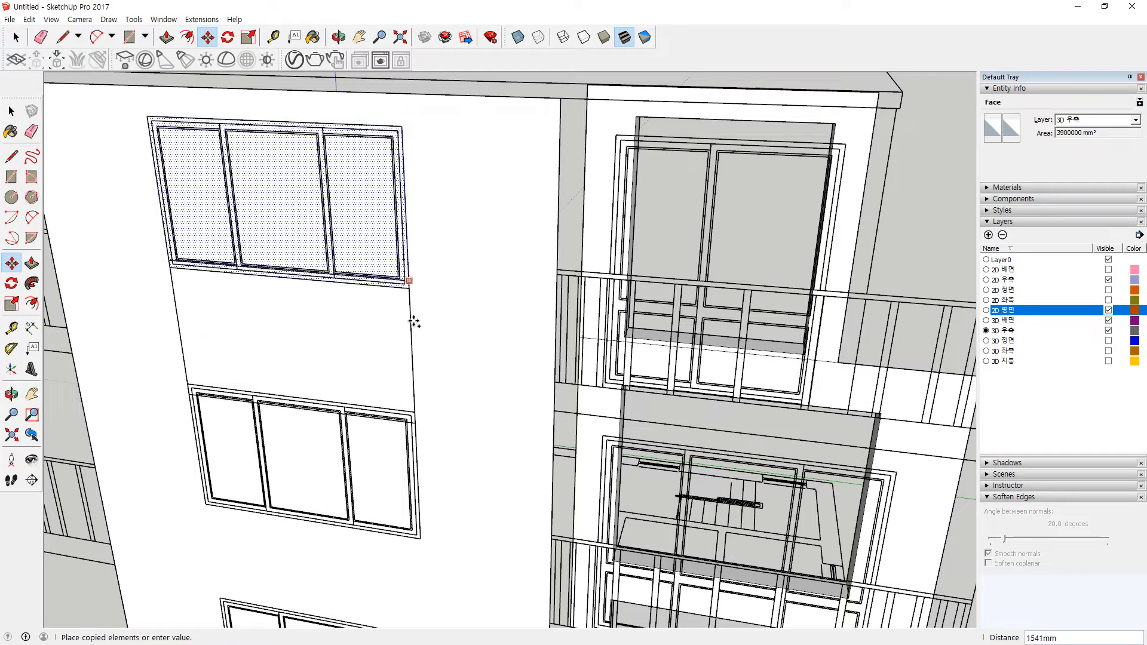
pyautogui.click(414, 410)
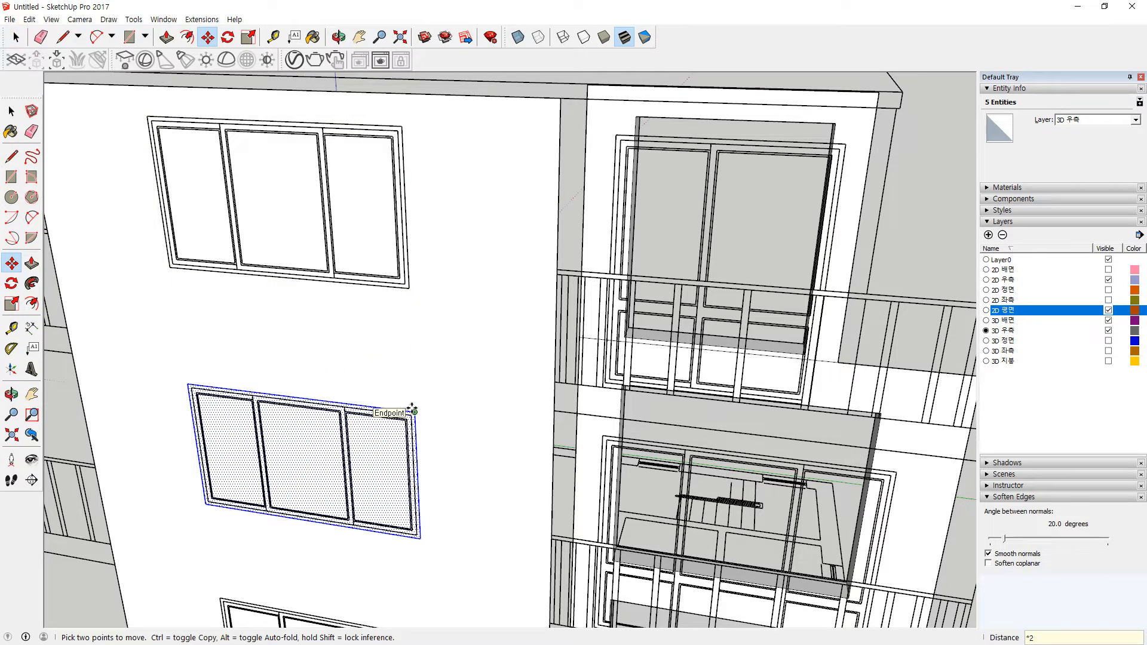
pyautogui.press('Return')
pyautogui.press('space')
# Push the triple-window faces on all three floors 300 mm into the right wall
pyautogui.press('p')
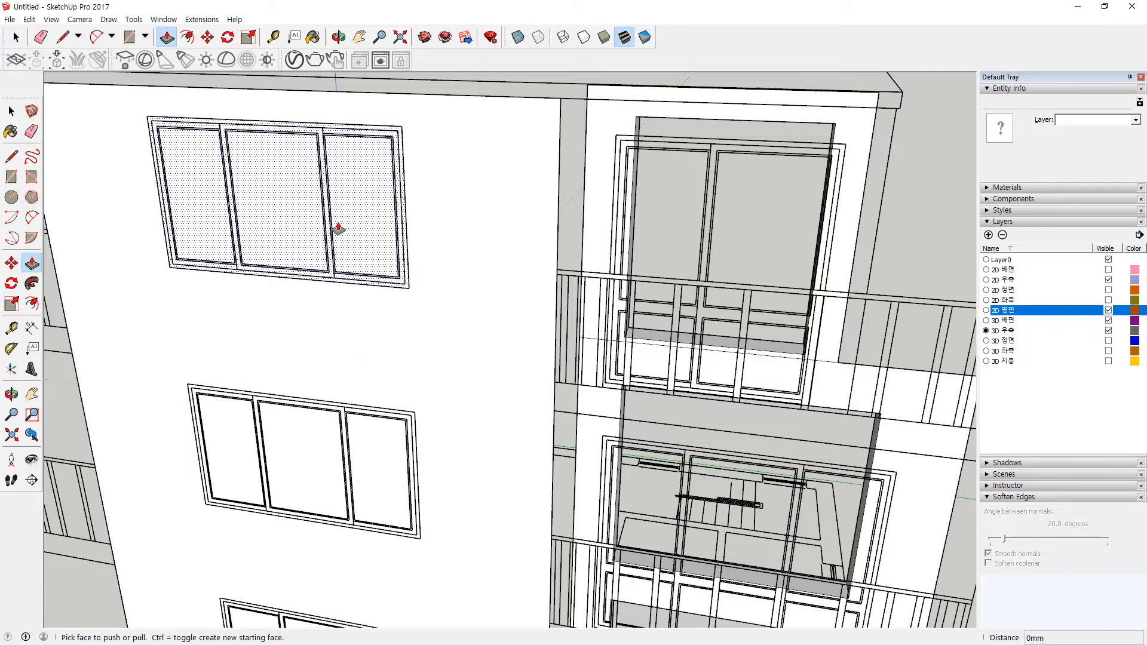
pyautogui.click(359, 231)
pyautogui.write('300')
pyautogui.press('Return')
pyautogui.click(384, 480)
pyautogui.press('Return')
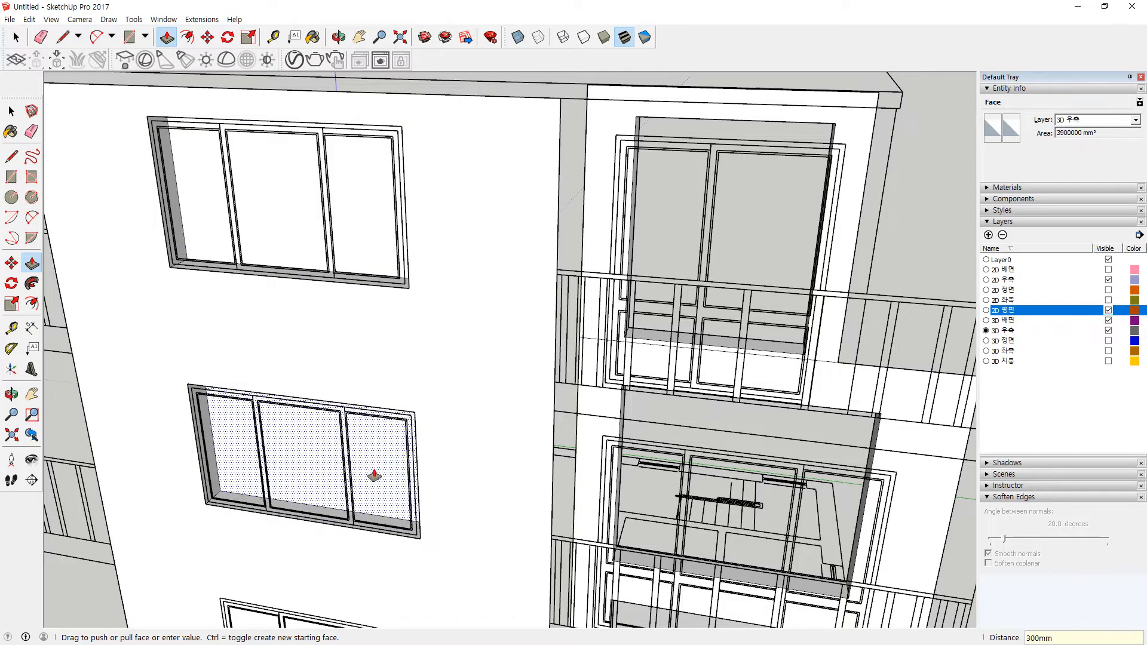
pyautogui.keyDown('shift'); pyautogui.moveTo(383, 518); pyautogui.dragTo(331, 267, button='middle'); pyautogui.keyUp('shift')
pyautogui.click(350, 452)
pyautogui.write('300')
pyautogui.press('Return')
# Delete the recessed triple-window faces on all three floors to leave open holes through the right wall
pyautogui.press('space')
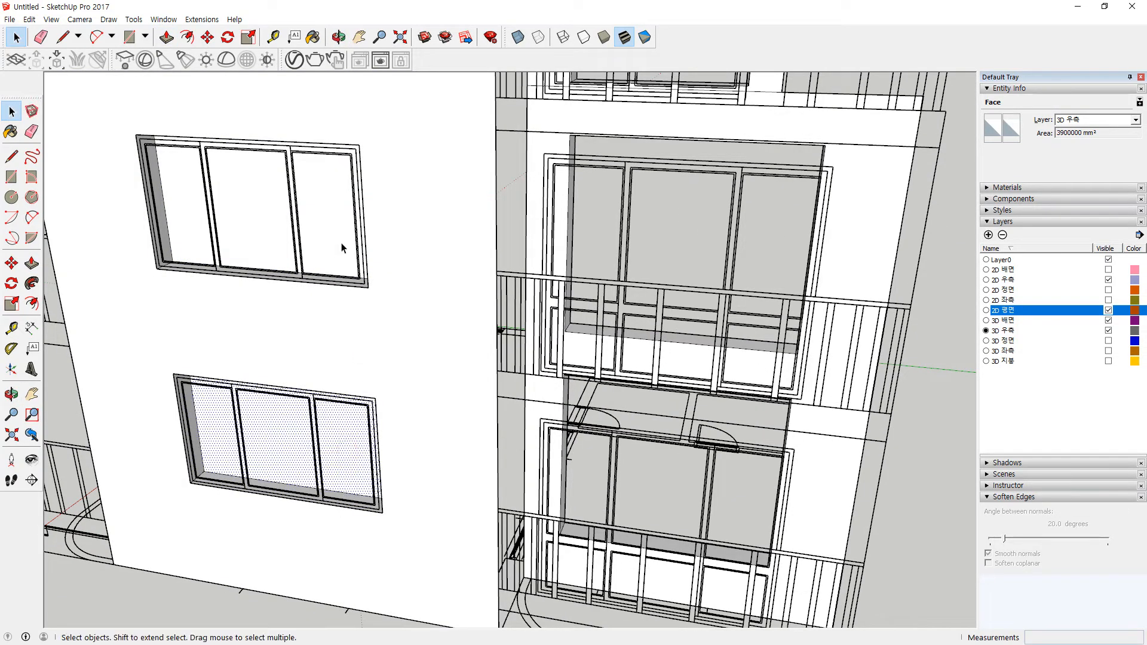
pyautogui.scroll(-5, 338, 238)
pyautogui.scroll(4, 317, 184)
pyautogui.click(312, 179)
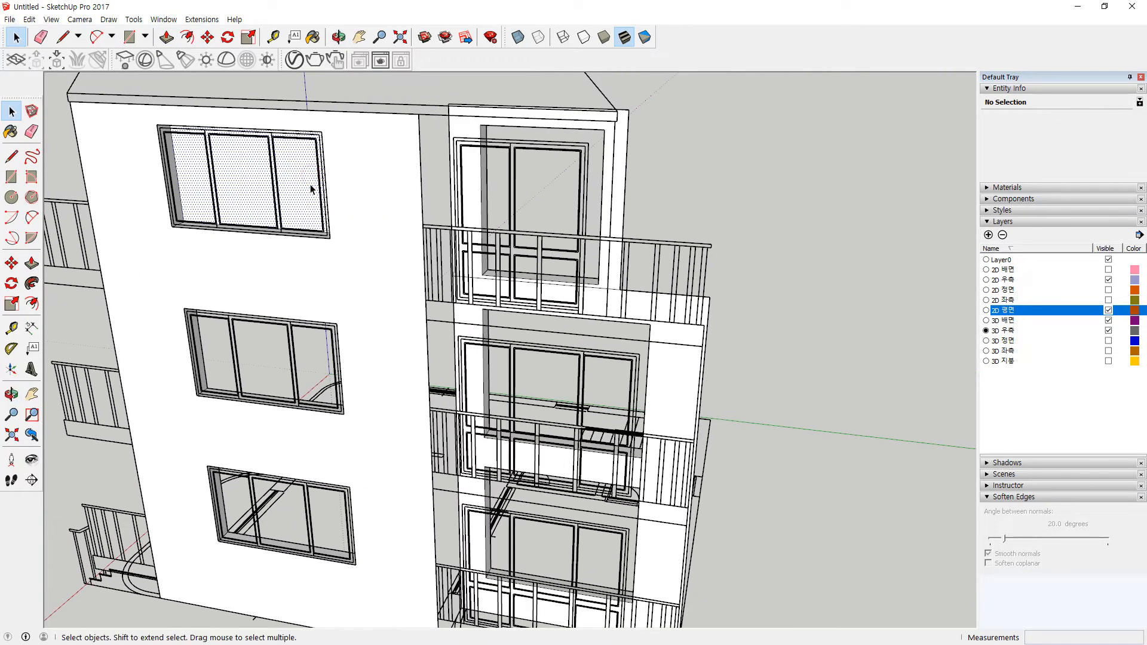
pyautogui.moveTo(373, 252); pyautogui.dragTo(414, 228, button='middle')
pyautogui.click(973, 538)
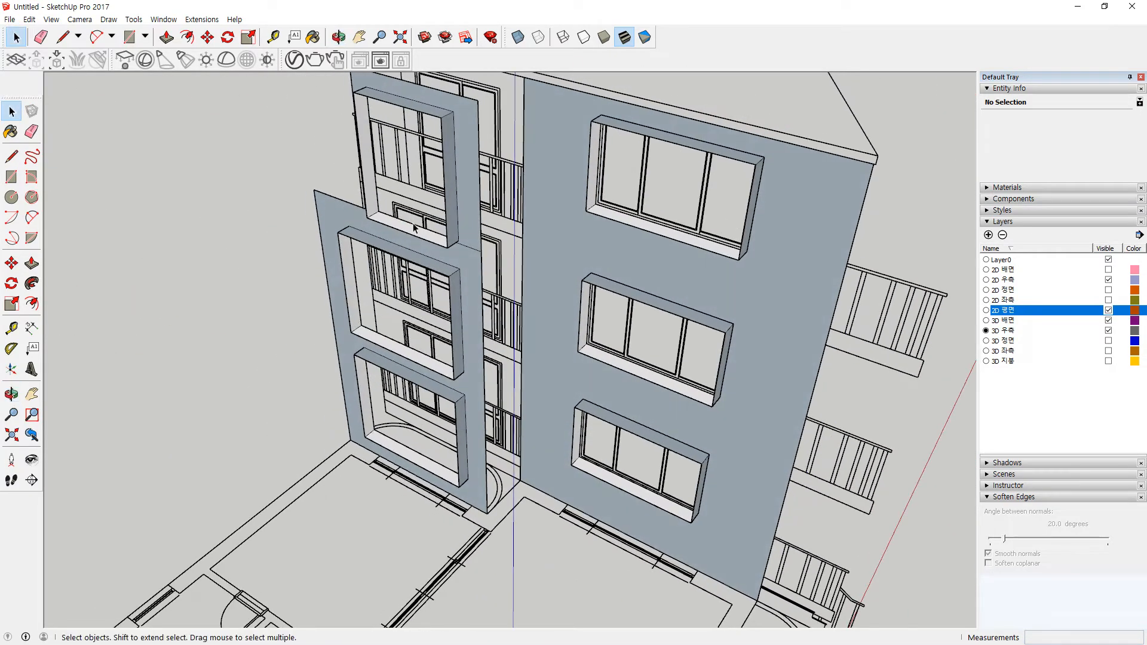
# Draw a full-height rectangle 1200 mm wide closing the gap between the two offset parts of the right wall
pyautogui.press('r')
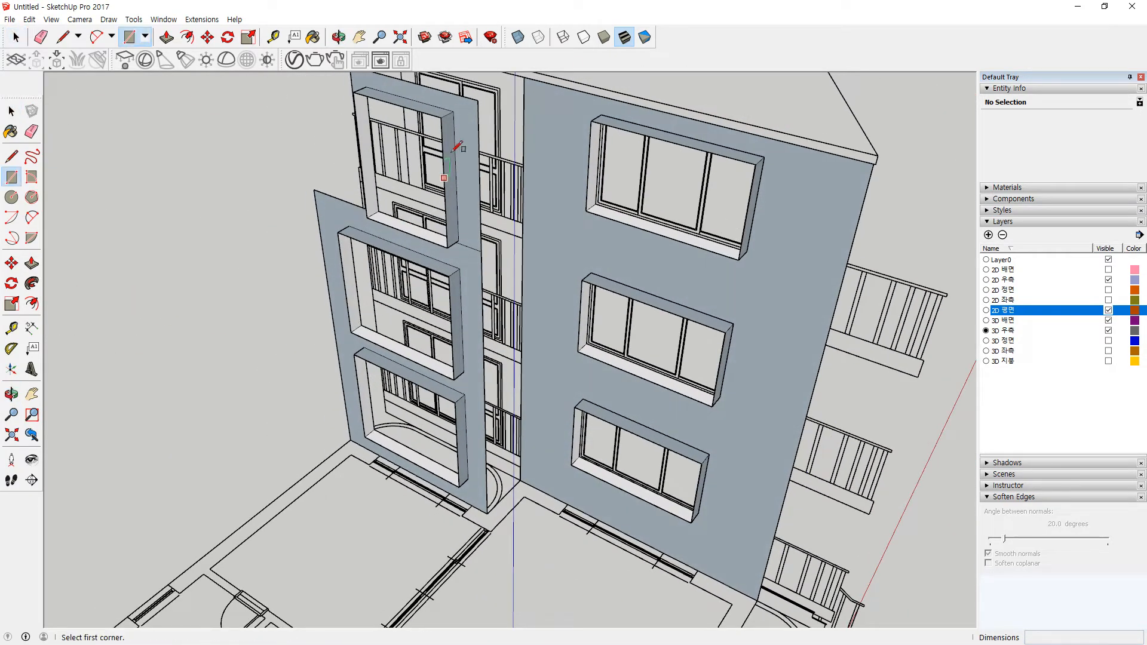
pyautogui.click(524, 78)
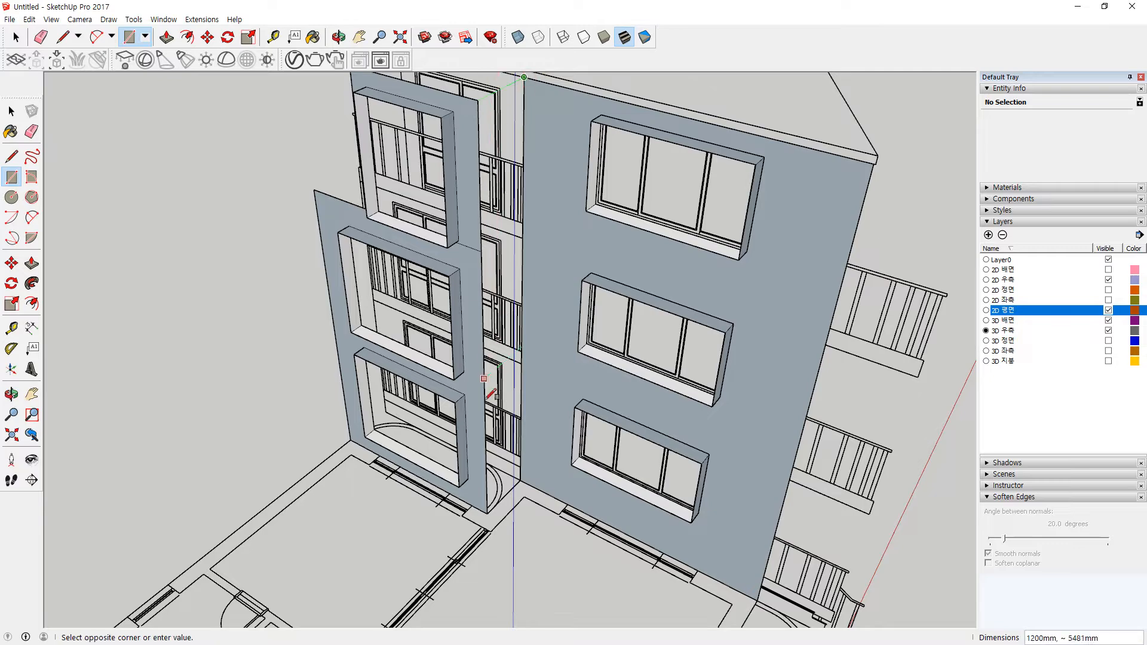
pyautogui.click(487, 512)
pyautogui.moveTo(180, 342); pyautogui.dragTo(415, 367, button='middle')
pyautogui.press('space')
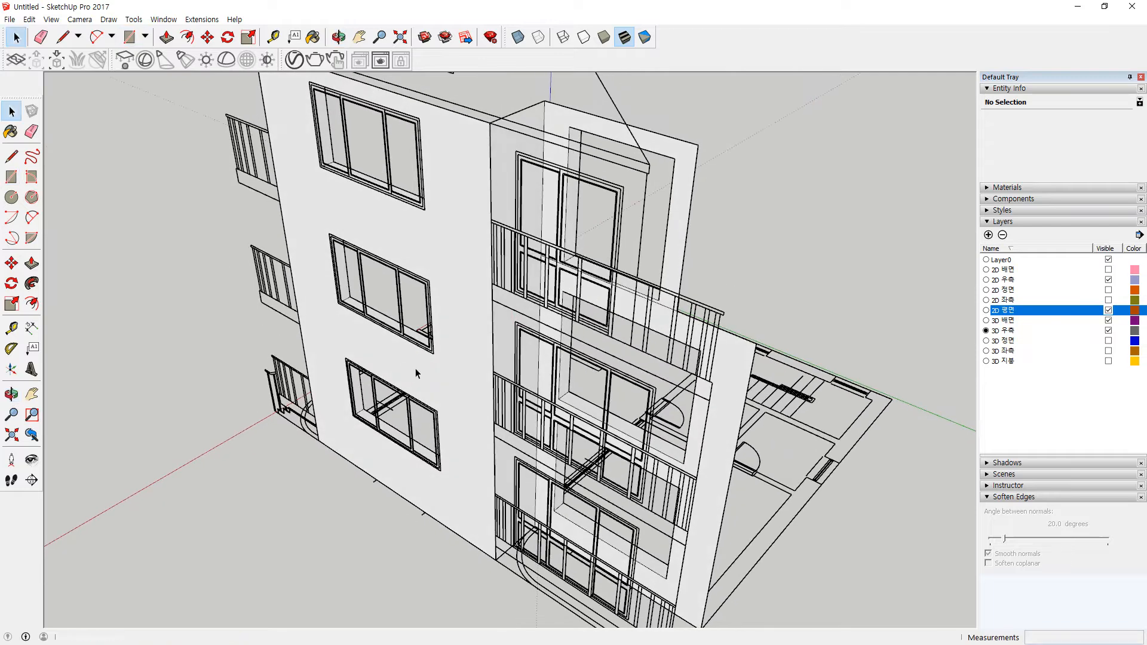
# Select all connected geometry of the right wall and make it a group
pyautogui.click(467, 212)
pyautogui.tripleClick(467, 213)
pyautogui.rightClick(468, 216)
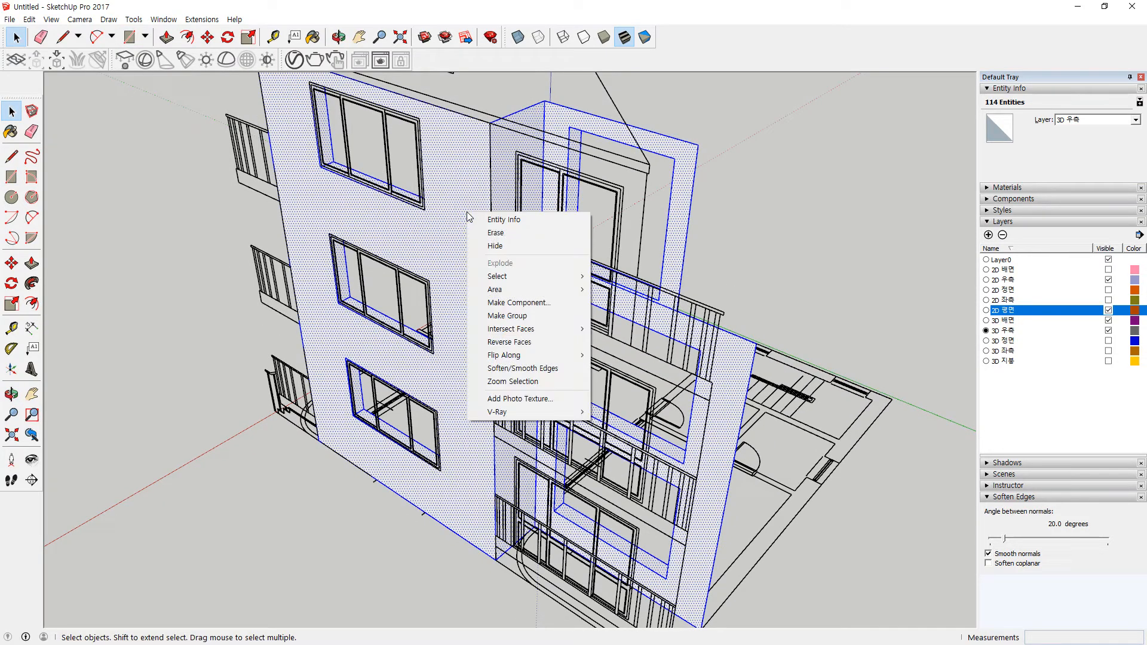
pyautogui.click(507, 316)
pyautogui.click(167, 476)
pyautogui.moveTo(330, 409); pyautogui.dragTo(850, 392, button='middle')
pyautogui.press('space')
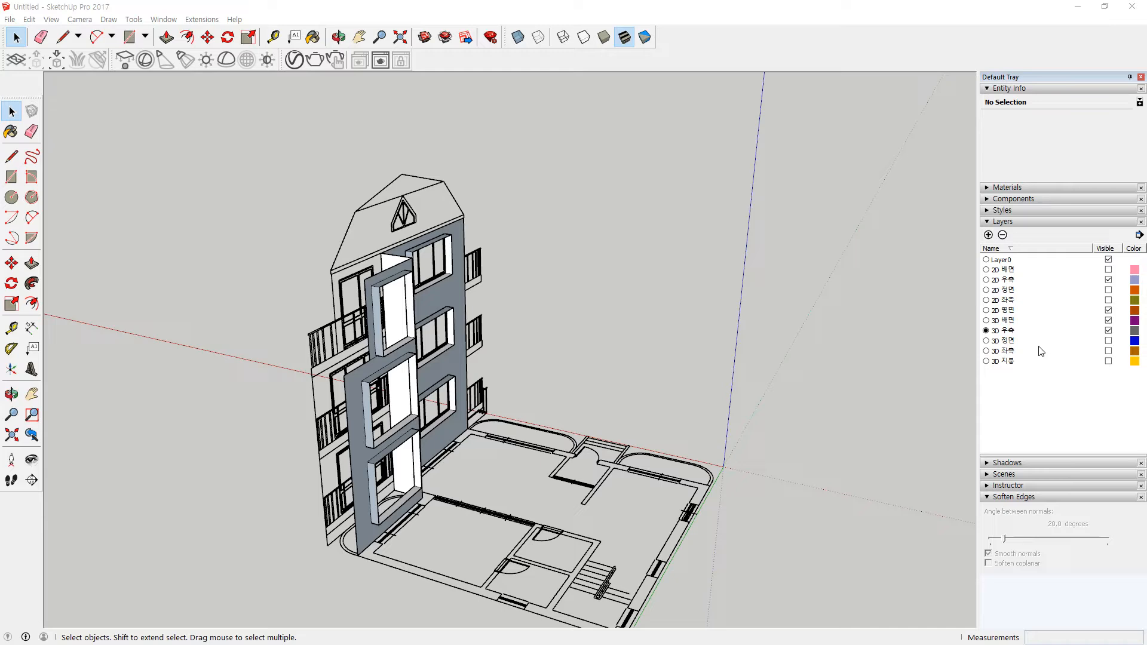
# Make 3D 배면 the active layer, hide the 3D 우측 and 2D 우측 layers, and show 2D 배면 and 2D 좌측
pyautogui.click(987, 321)
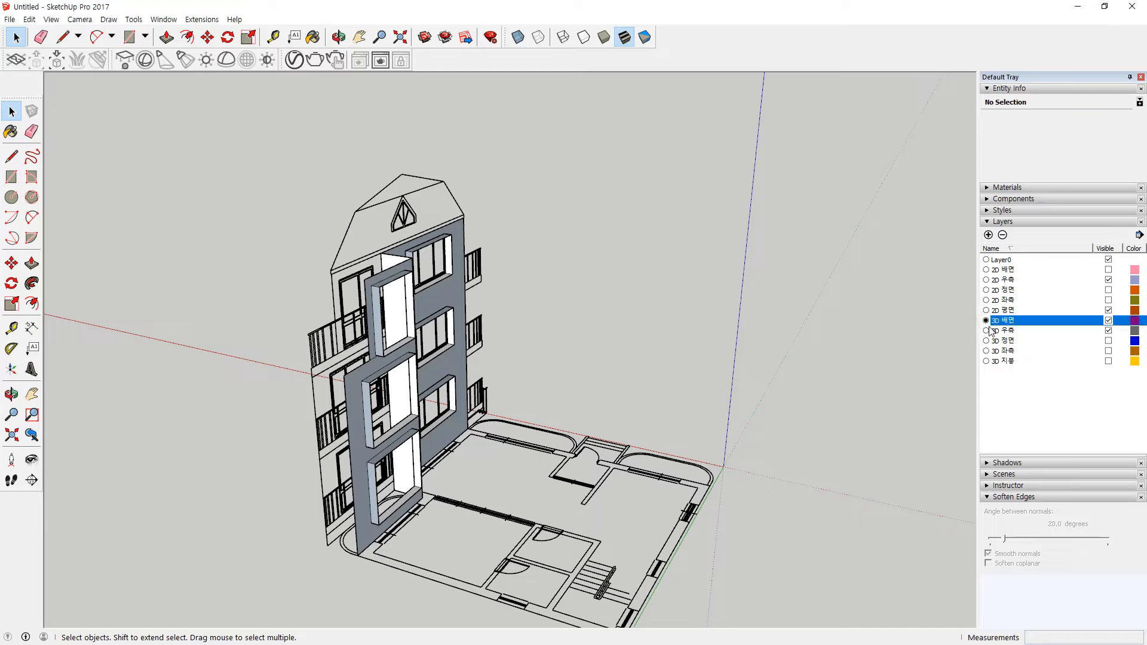
pyautogui.click(1109, 332)
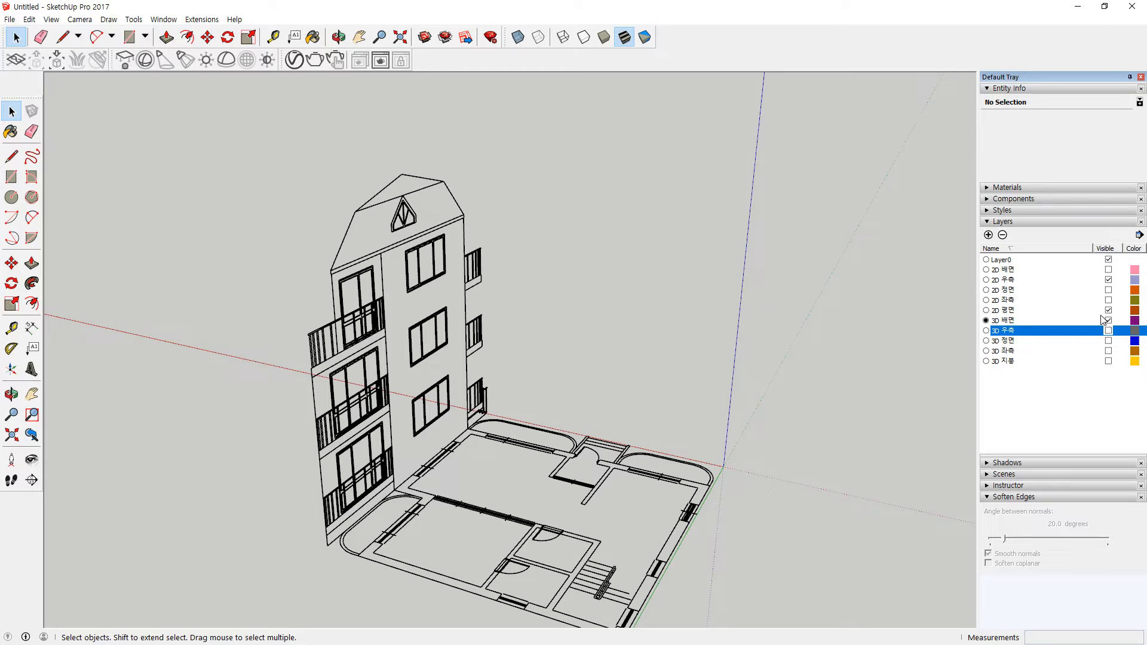
pyautogui.click(1109, 281)
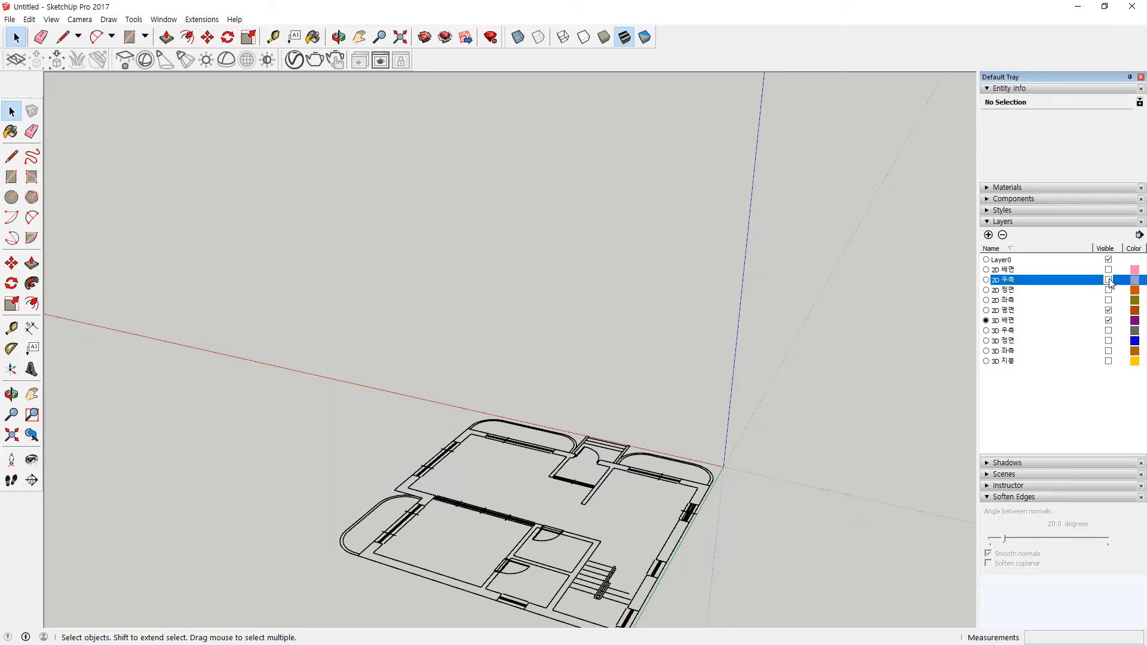
pyautogui.click(1109, 270)
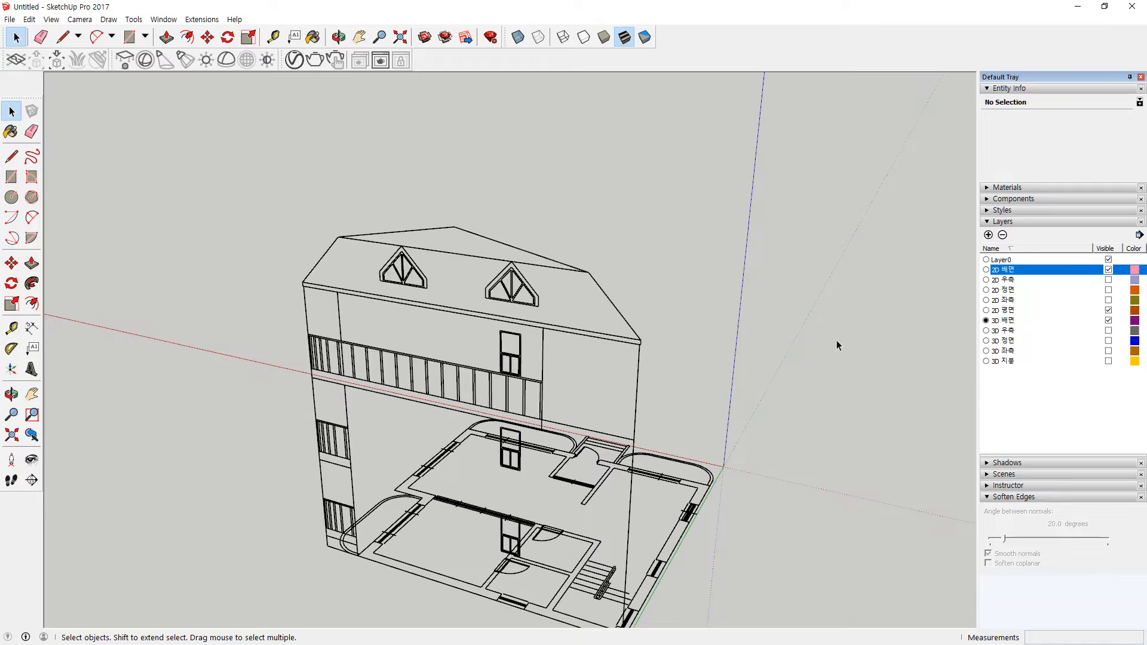
pyautogui.scroll(-2, 811, 379)
pyautogui.moveTo(811, 378); pyautogui.dragTo(517, 370, button='middle')
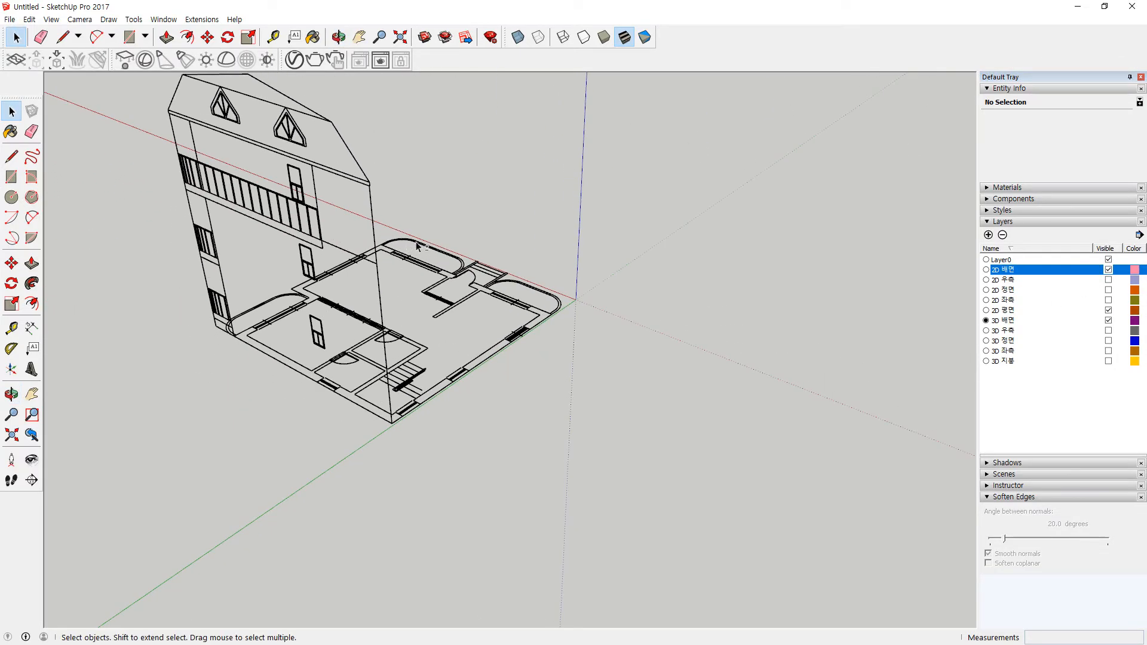
pyautogui.moveTo(417, 245); pyautogui.dragTo(283, 203, button='middle')
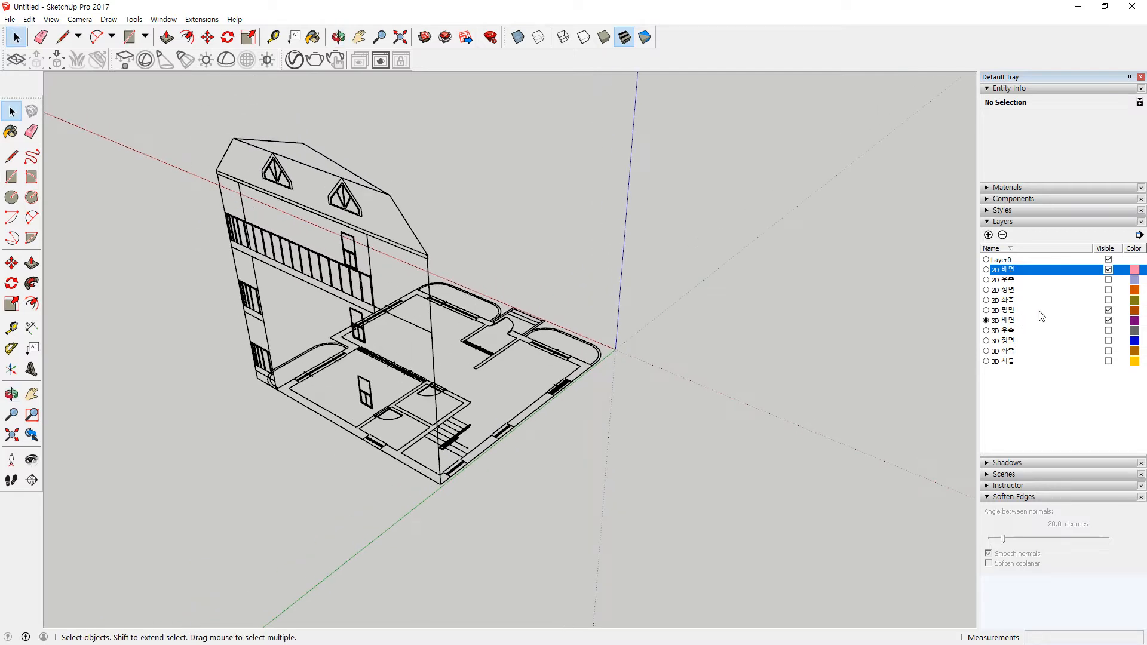
pyautogui.click(1108, 300)
pyautogui.scroll(3, 488, 323)
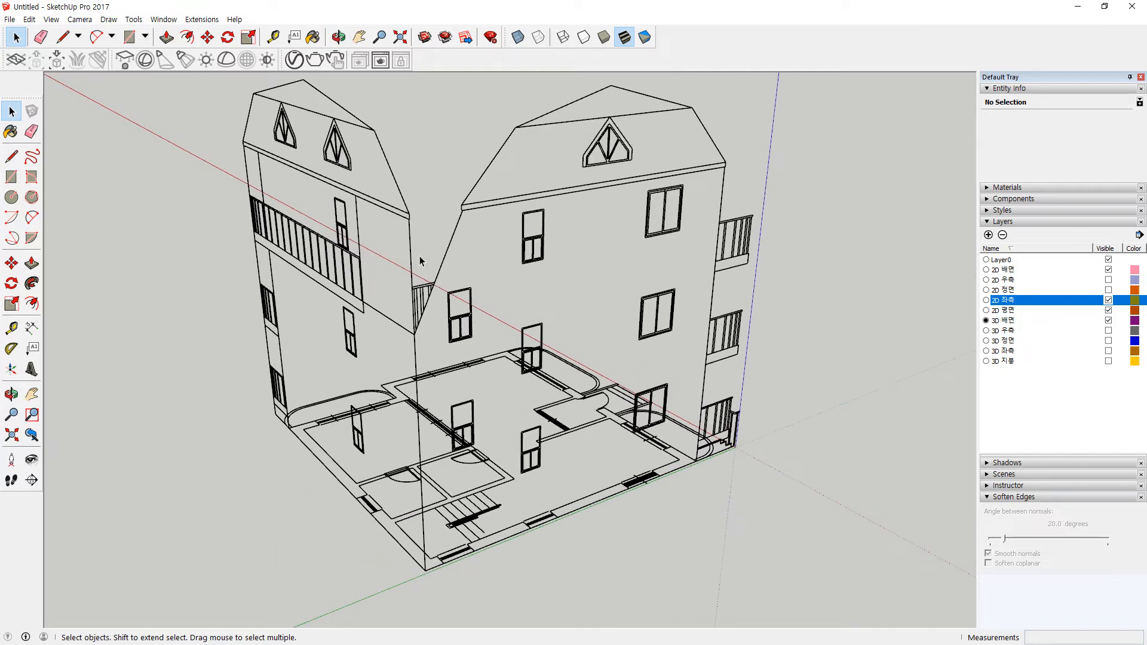
pyautogui.moveTo(480, 295); pyautogui.dragTo(513, 286, button='middle')
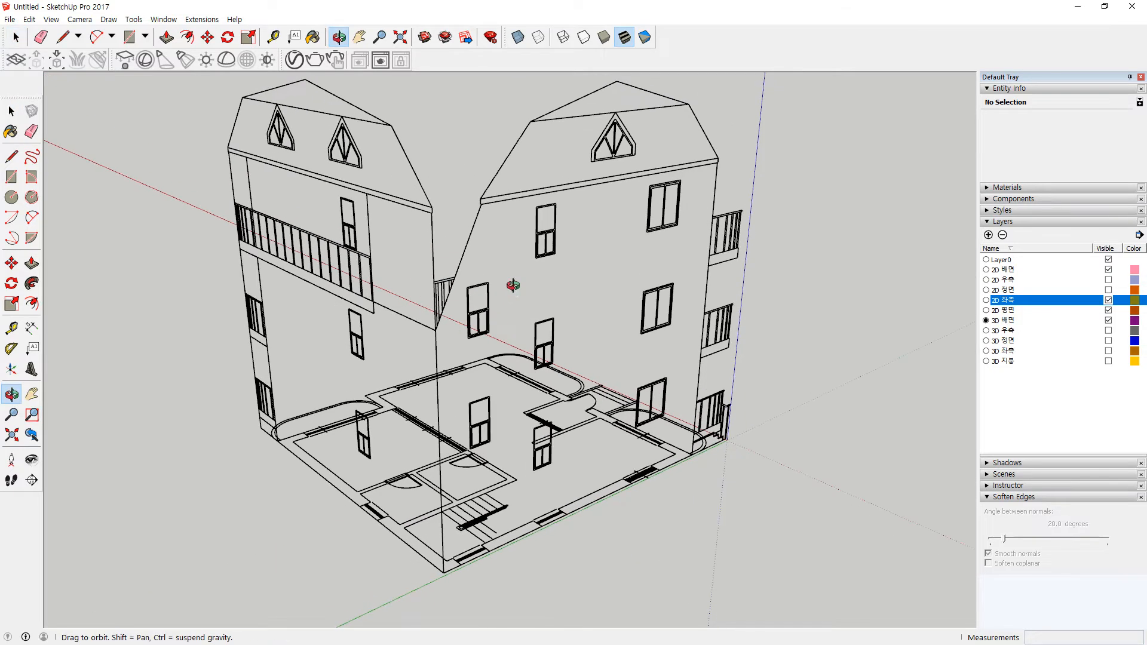
pyautogui.click(1021, 321)
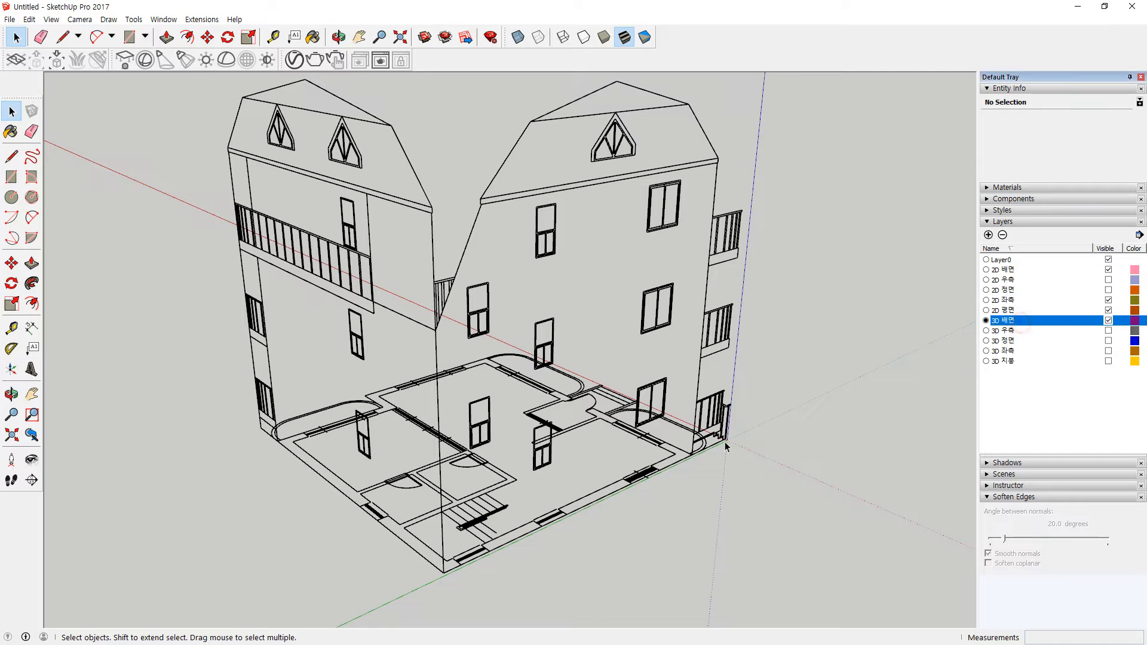
pyautogui.moveTo(745, 444); pyautogui.dragTo(771, 442, button='middle')
pyautogui.press('r')
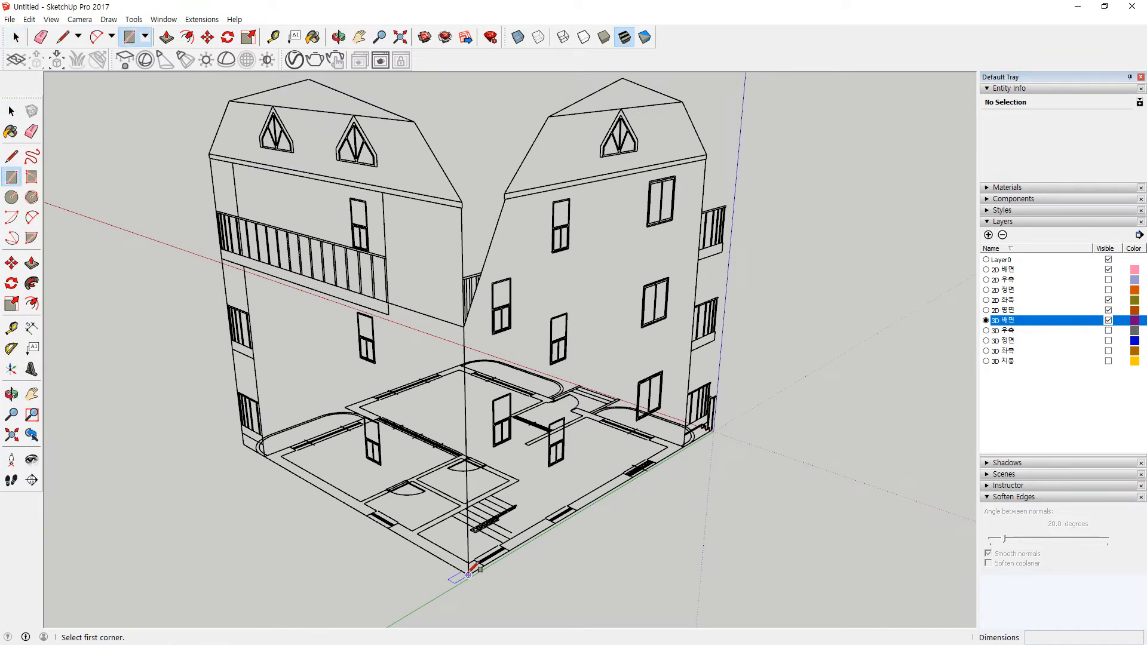
pyautogui.click(469, 572)
pyautogui.moveTo(307, 402); pyautogui.dragTo(314, 386, button='middle')
pyautogui.scroll(3, 334, 361)
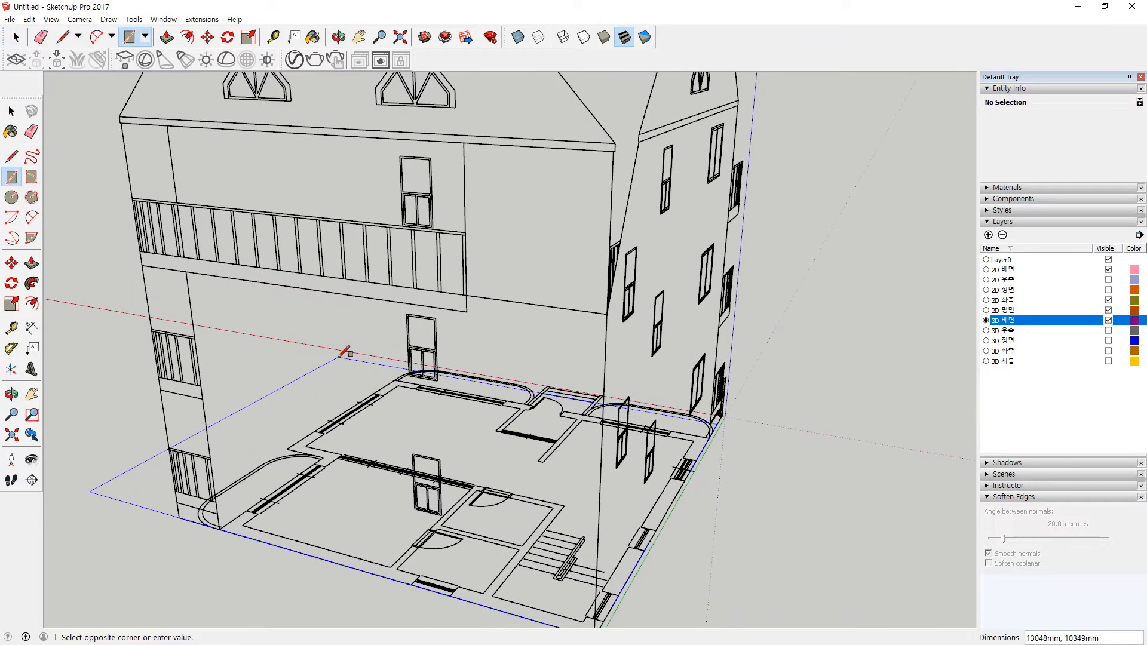
pyautogui.press('Escape')
# Draw a rectangle over the lower two floors of the rear elevation as the main rear wall face
pyautogui.moveTo(281, 520); pyautogui.dragTo(378, 599, button='middle')
pyautogui.scroll(3, 322, 581)
pyautogui.click(378, 601)
pyautogui.moveTo(555, 473); pyautogui.dragTo(599, 287, button='middle')
pyautogui.click(677, 215)
pyautogui.moveTo(697, 225); pyautogui.dragTo(419, 338, button='middle')
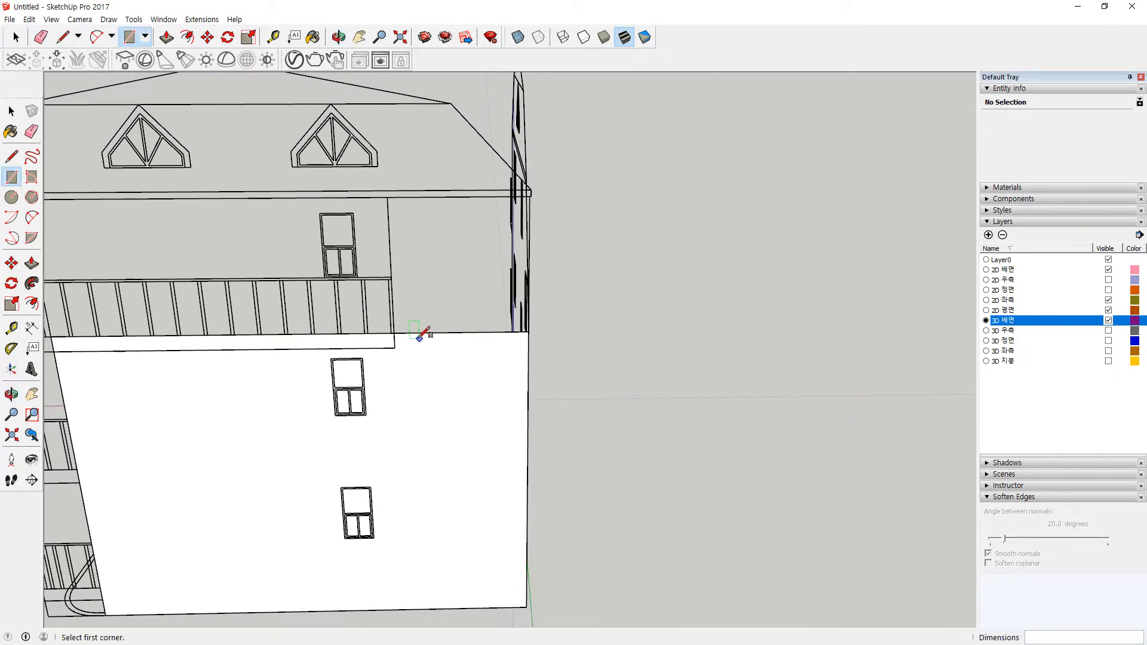
# Draw a 2550 by 2580 mm rectangle over the top-floor wall beside the balcony, up to the eave of the rear elevation
pyautogui.click(394, 333)
pyautogui.moveTo(481, 225); pyautogui.dragTo(351, 231, button='middle')
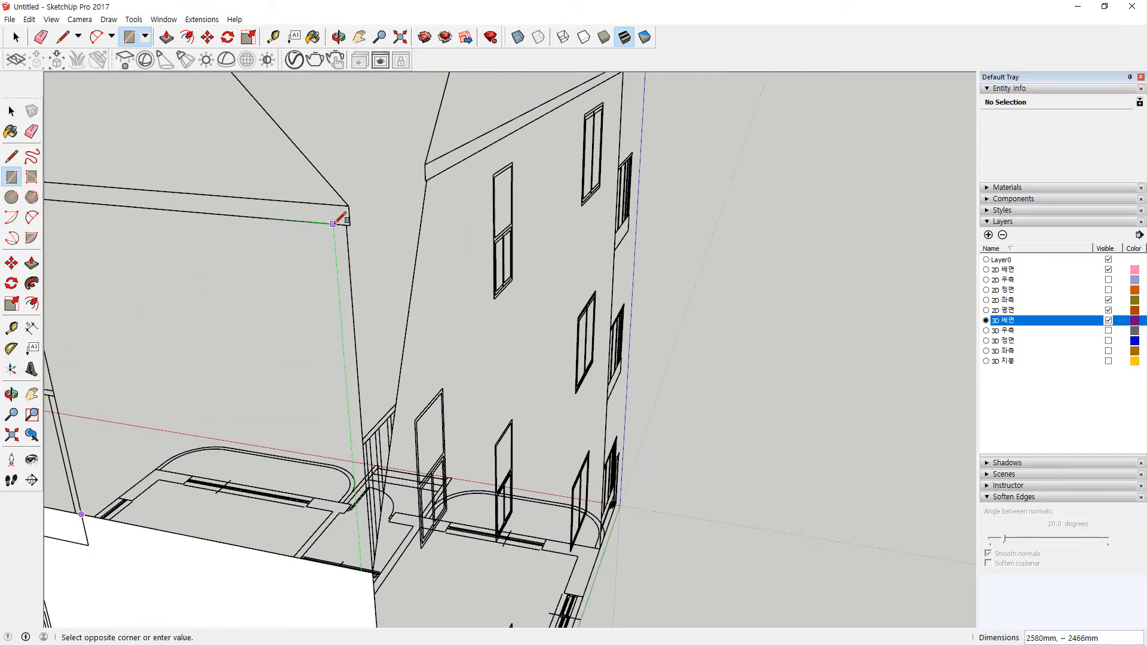
pyautogui.click(341, 215)
pyautogui.scroll(-3, 383, 291)
pyautogui.scroll(-1, 377, 296)
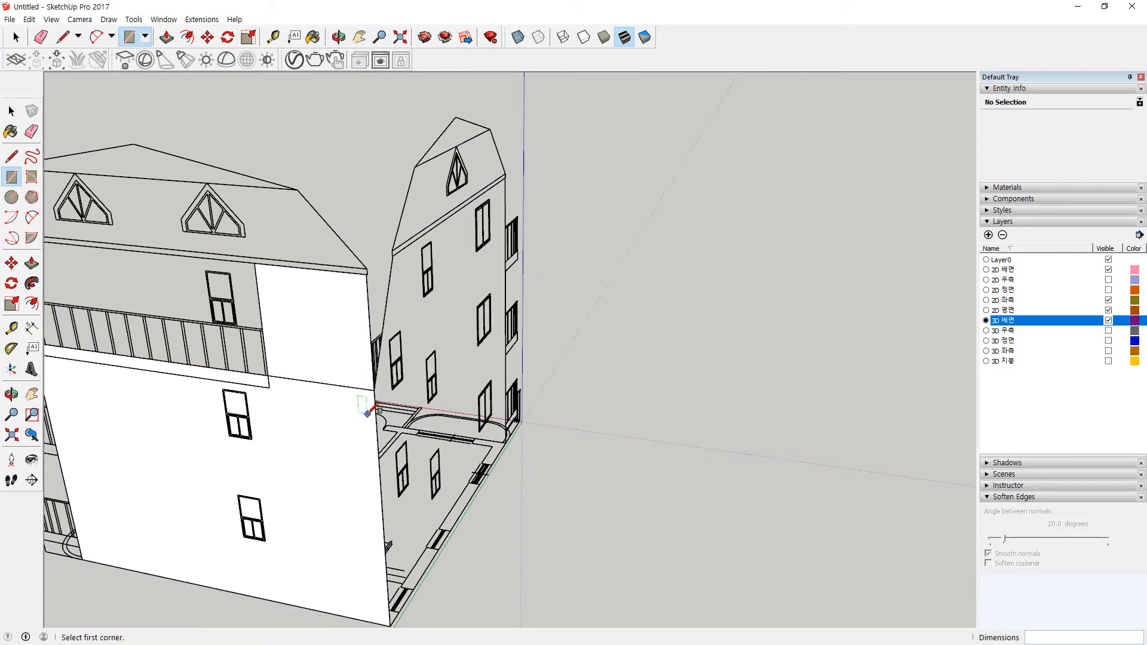
# Move the top edge of the top-floor rear face to the eave corner of the left elevation so the face slopes
pyautogui.press('space')
pyautogui.click(337, 333)
pyautogui.moveTo(327, 487); pyautogui.dragTo(179, 461, button='middle')
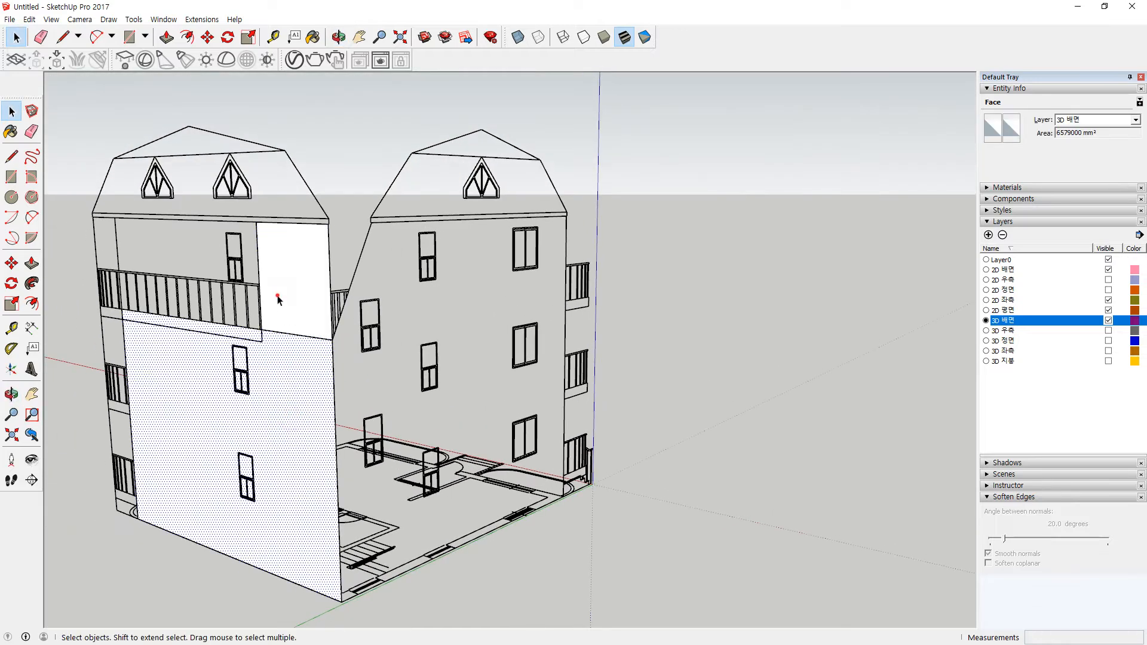
pyautogui.scroll(4, 299, 198)
pyautogui.click(302, 193)
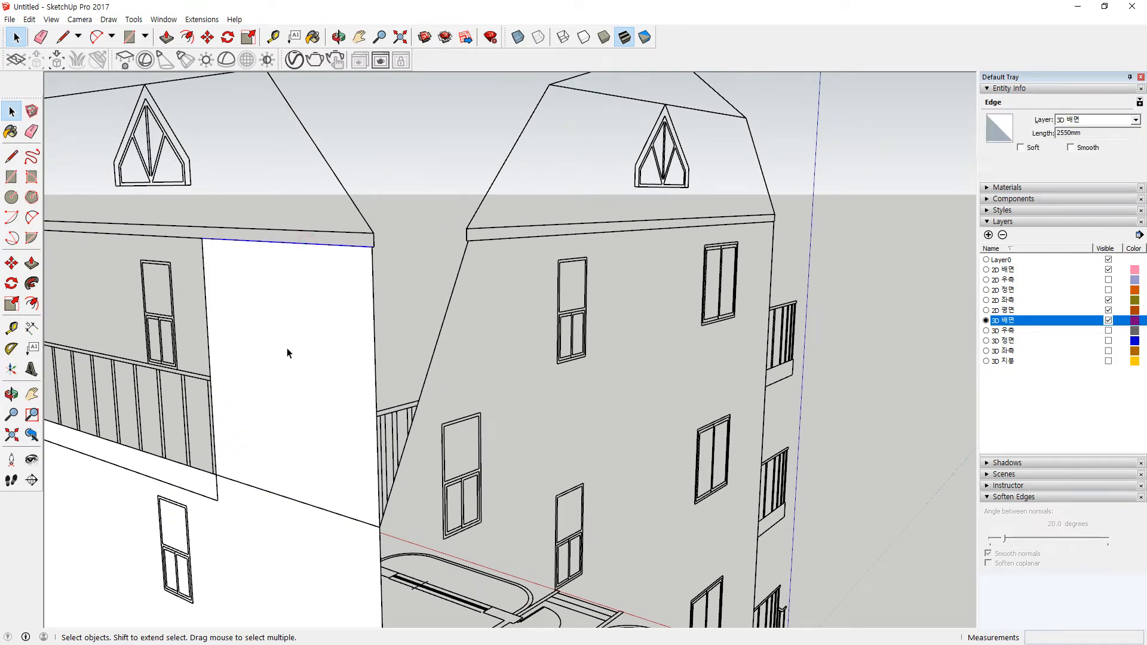
pyautogui.press('m')
pyautogui.scroll(2, 363, 250)
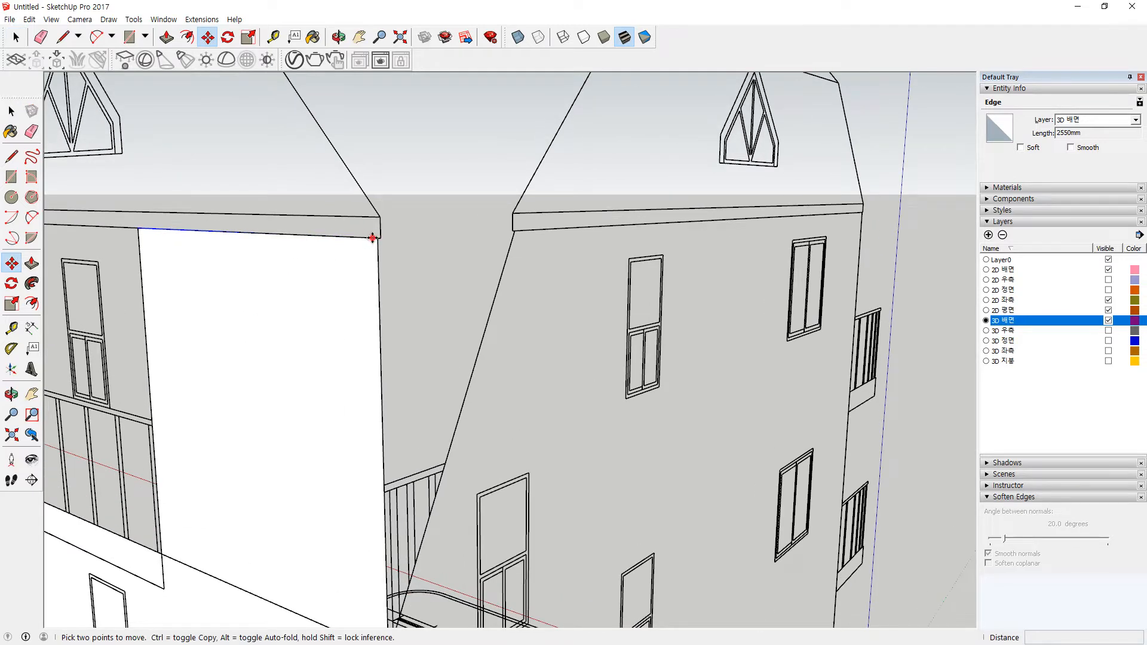
pyautogui.click(372, 238)
pyautogui.scroll(3, 501, 239)
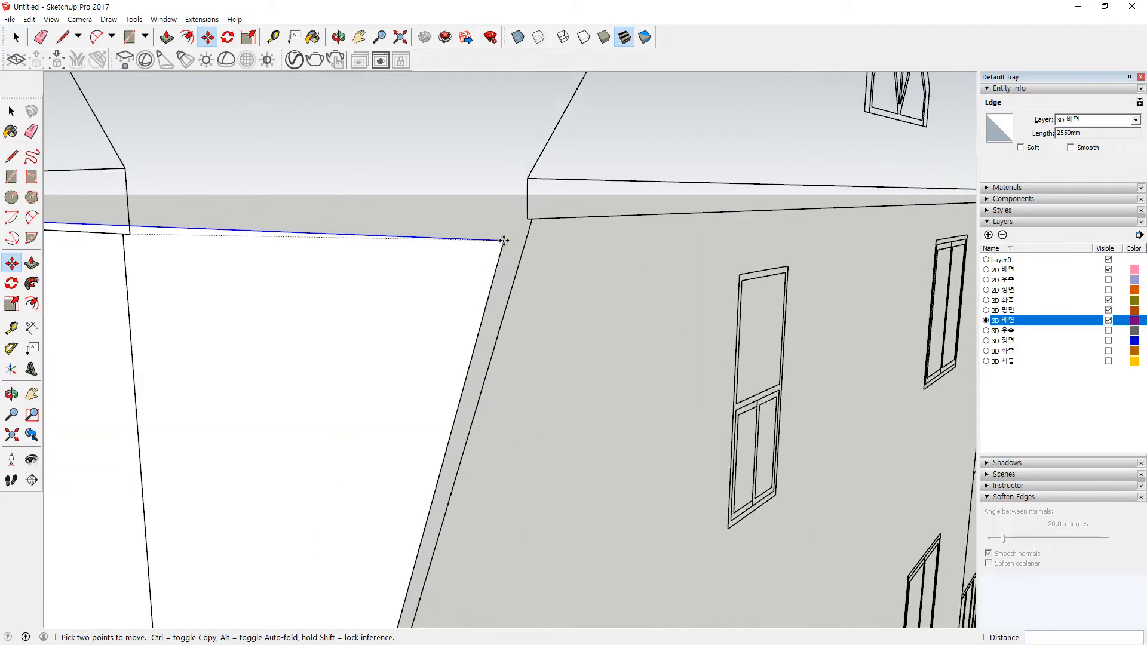
pyautogui.click(538, 213)
# Draw 600 by 1200 mm rectangles over the two windows on the lower floors of the rear wall
pyautogui.press('o')
pyautogui.moveTo(366, 294); pyautogui.dragTo(287, 173)
pyautogui.moveTo(287, 174); pyautogui.dragTo(312, 341, button='middle')
pyautogui.scroll(-4, 268, 360)
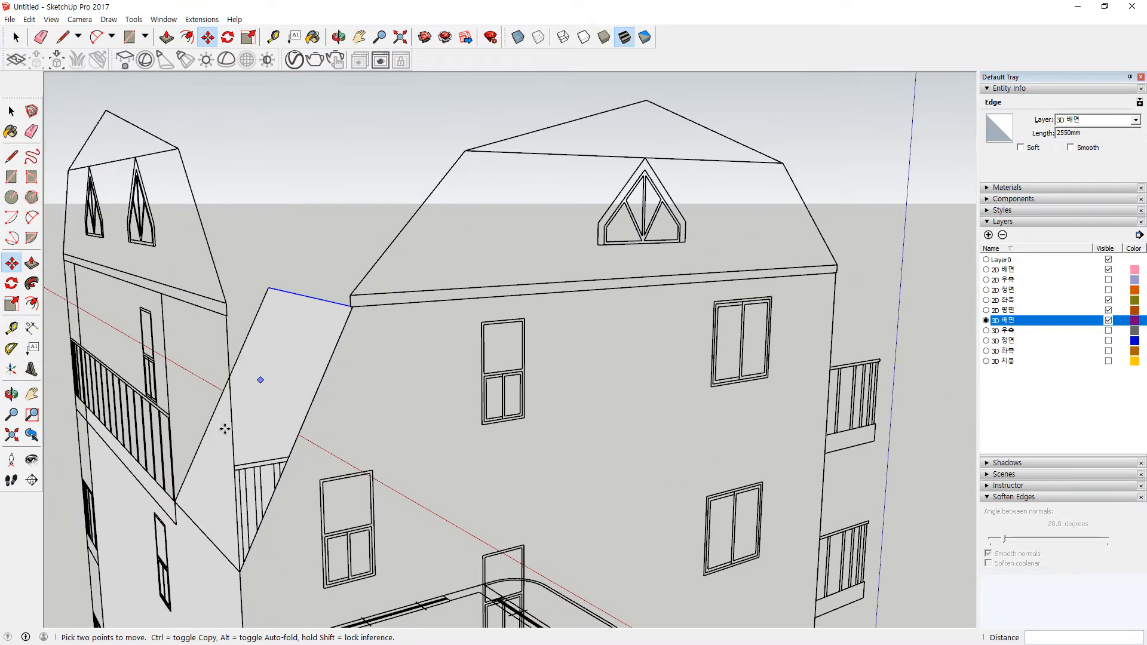
pyautogui.keyDown('shift'); pyautogui.moveTo(225, 427); pyautogui.dragTo(299, 242, button='middle'); pyautogui.keyUp('shift')
pyautogui.moveTo(258, 328); pyautogui.dragTo(344, 289, button='middle')
pyautogui.scroll(-1, 295, 475)
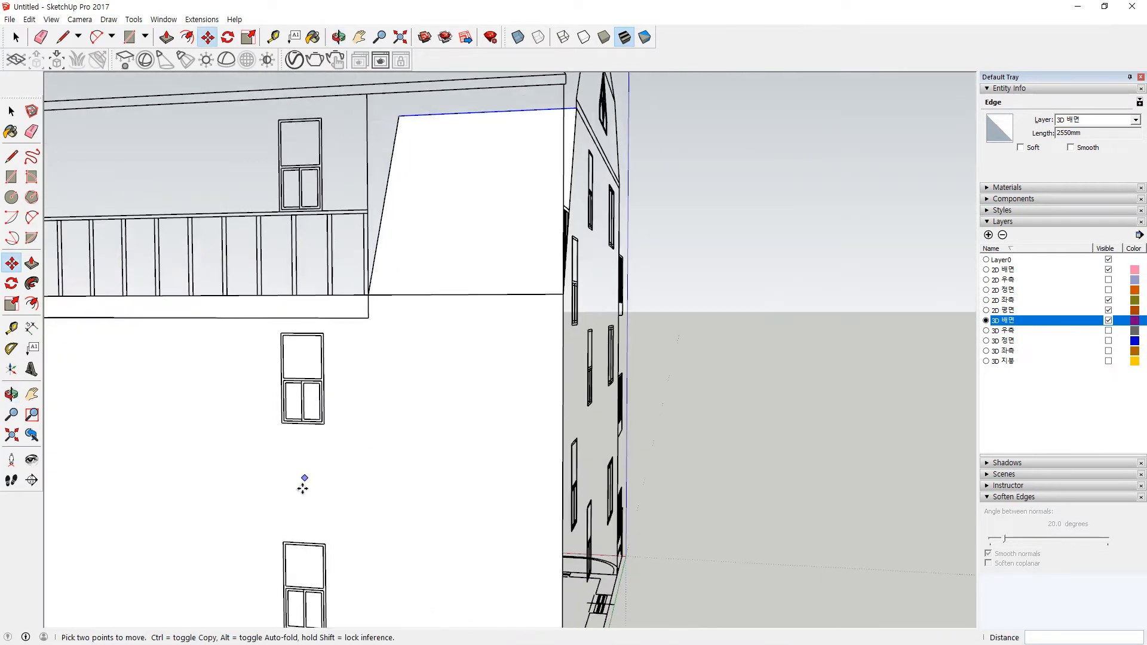
pyautogui.keyDown('shift'); pyautogui.moveTo(301, 484); pyautogui.dragTo(366, 285, button='middle'); pyautogui.keyUp('shift')
pyautogui.scroll(2, 348, 215)
pyautogui.press('r')
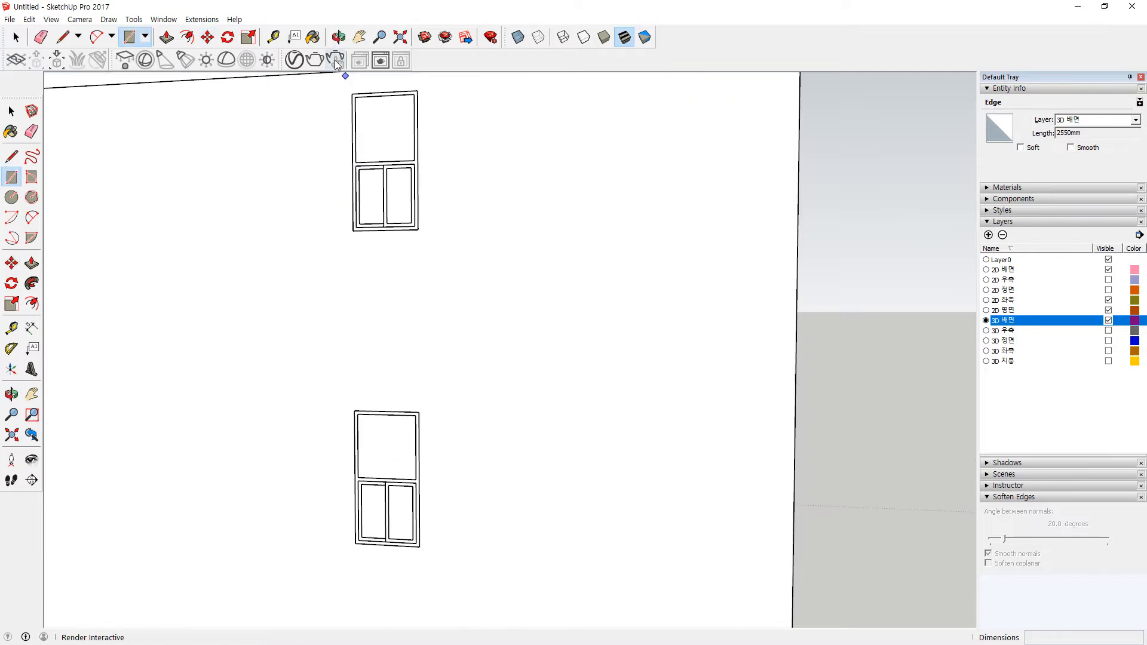
pyautogui.click(352, 93)
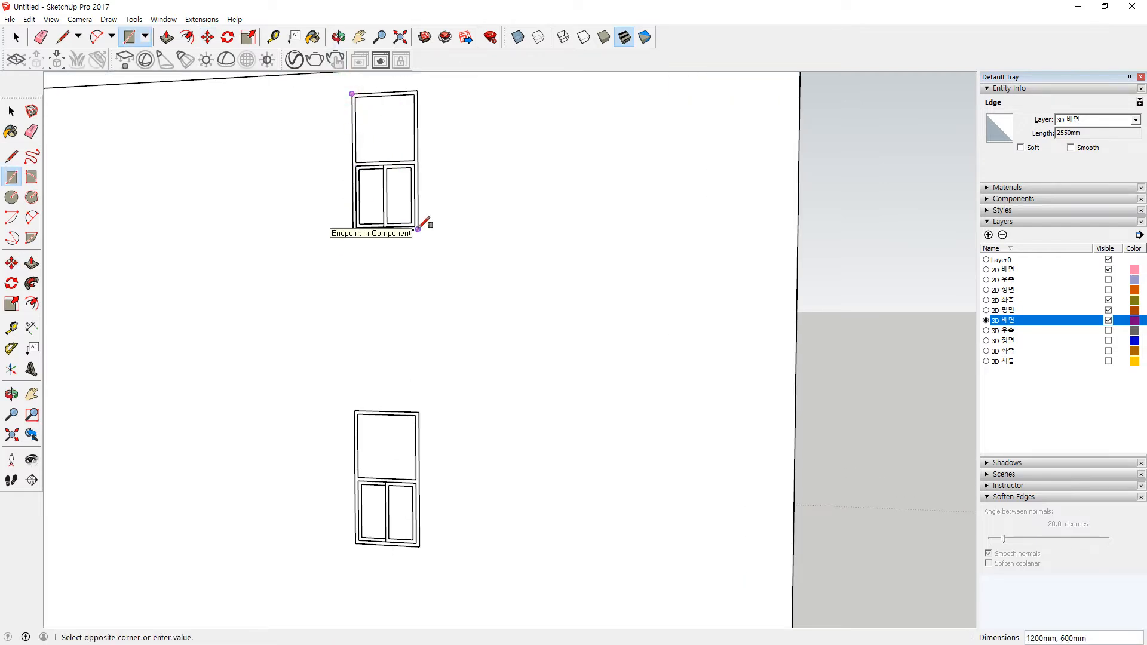
pyautogui.click(418, 229)
pyautogui.click(355, 410)
pyautogui.click(420, 546)
# Push the lower rear window face 300 mm into the wall and delete the recessed face
pyautogui.scroll(2, 405, 536)
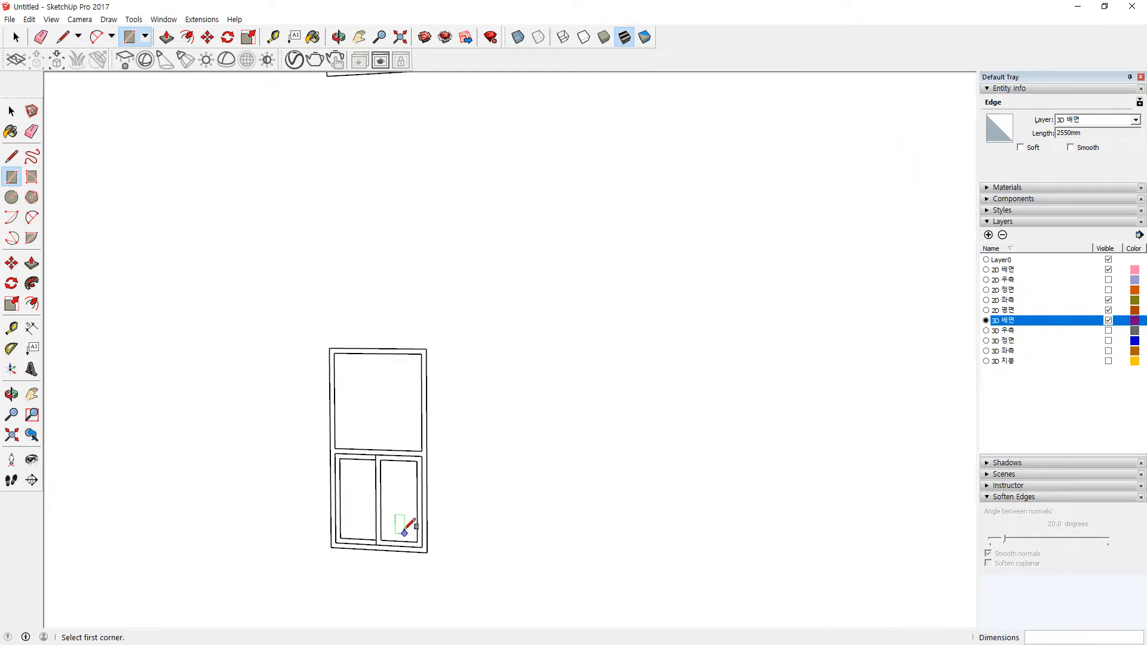
pyautogui.press('space')
pyautogui.press('p')
pyautogui.click(354, 418)
pyautogui.write('300')
pyautogui.press('Return')
pyautogui.press('space')
pyautogui.click(383, 411)
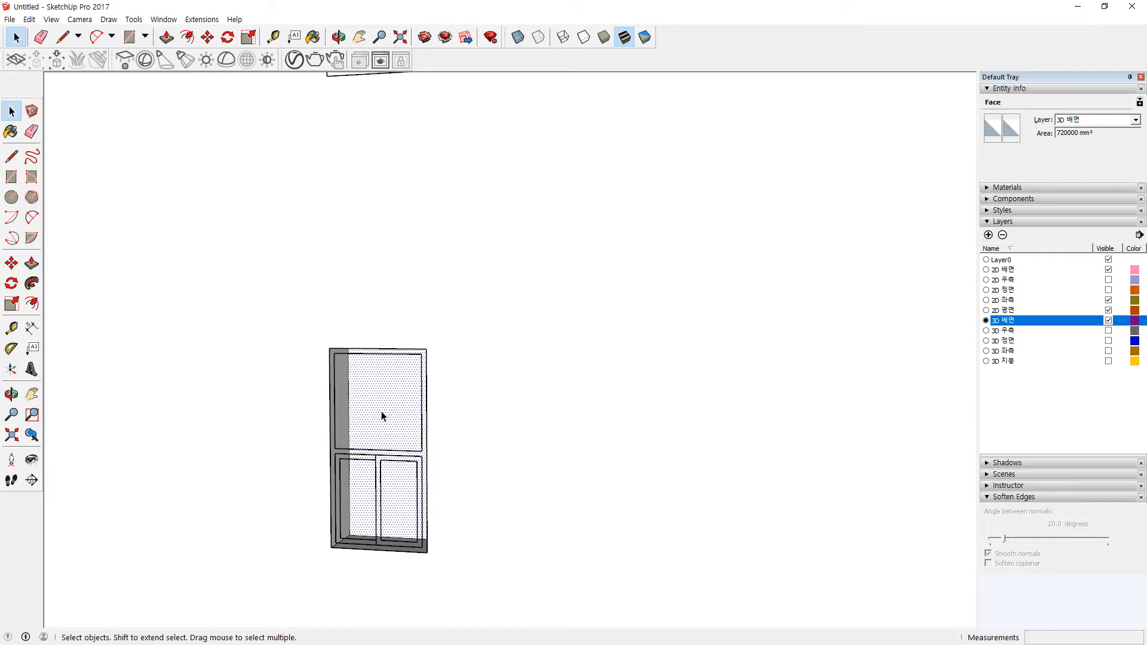
pyautogui.press('Delete')
# Push the upper of the two rear window faces 300 mm into the wall
pyautogui.scroll(-2, 380, 407)
pyautogui.scroll(-1, 380, 407)
pyautogui.keyDown('shift'); pyautogui.moveTo(386, 379); pyautogui.dragTo(347, 541, button='middle'); pyautogui.keyUp('shift')
pyautogui.scroll(3, 348, 374)
pyautogui.press('p')
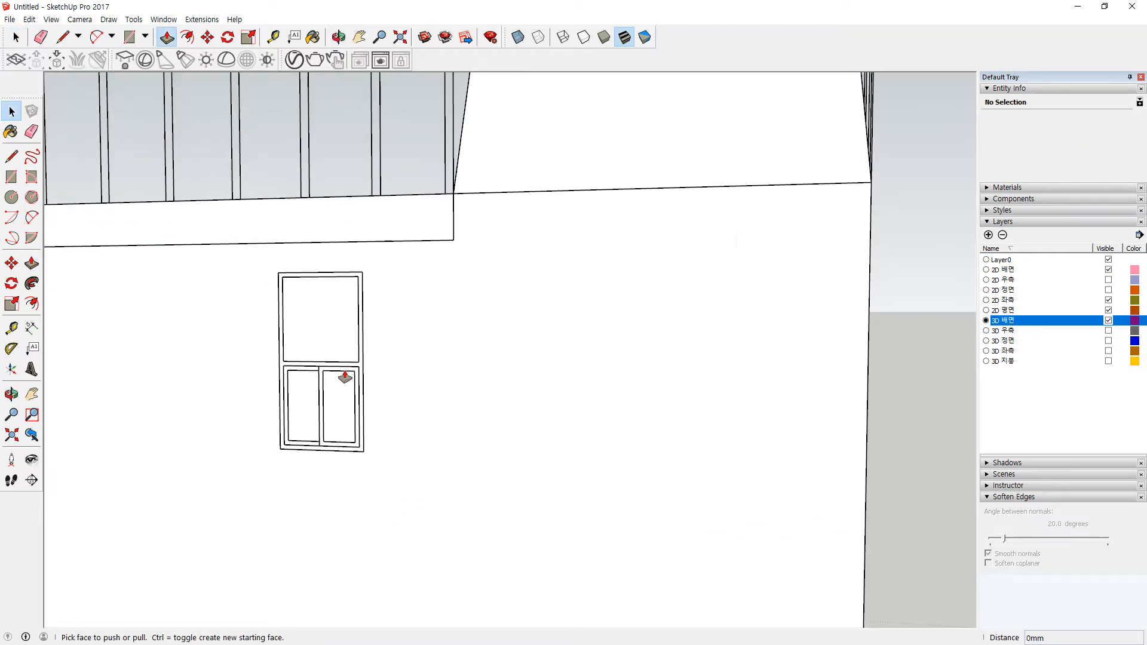
pyautogui.click(314, 332)
pyautogui.write('300')
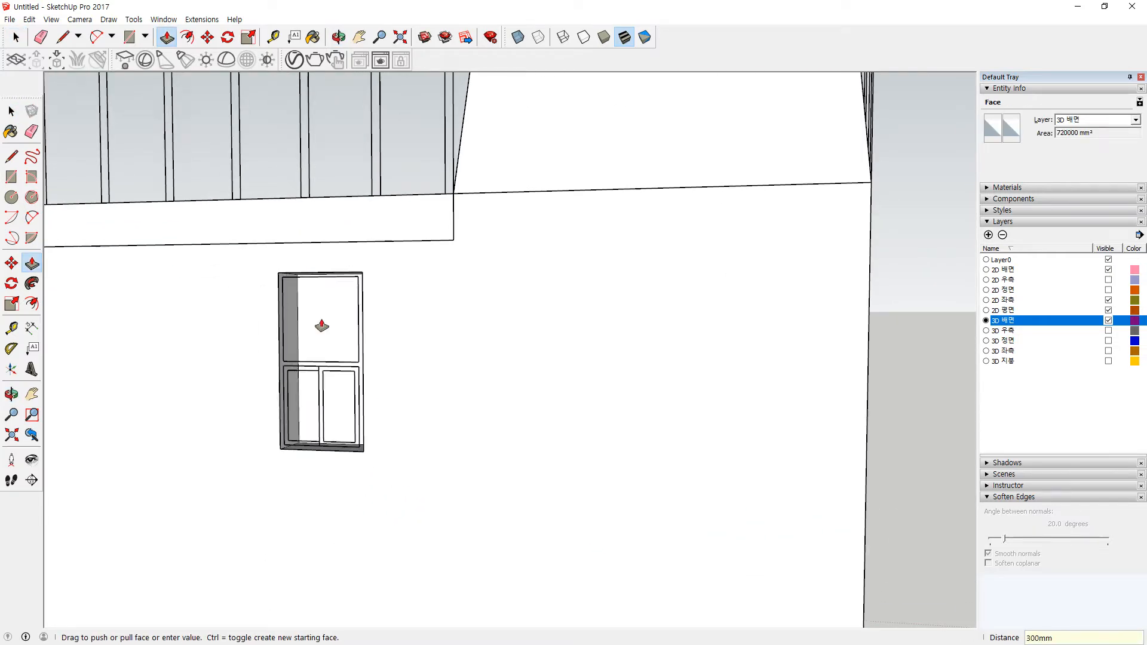
pyautogui.press('Return')
pyautogui.press('space')
# Draw a vertical rectangle between the sloped rear face's top and bottom inner corners and erase its outer half, leaving a triangular side face
pyautogui.scroll(-2, 338, 361)
pyautogui.keyDown('shift'); pyautogui.moveTo(413, 340); pyautogui.dragTo(526, 507, button='middle'); pyautogui.keyUp('shift')
pyautogui.moveTo(394, 320); pyautogui.dragTo(508, 352, button='middle')
pyautogui.scroll(-2, 360, 367)
pyautogui.scroll(-2, 360, 370)
pyautogui.moveTo(375, 342); pyautogui.dragTo(481, 400, button='middle')
pyautogui.scroll(3, 604, 275)
pyautogui.moveTo(603, 274); pyautogui.dragTo(549, 218, button='middle')
pyautogui.press('r')
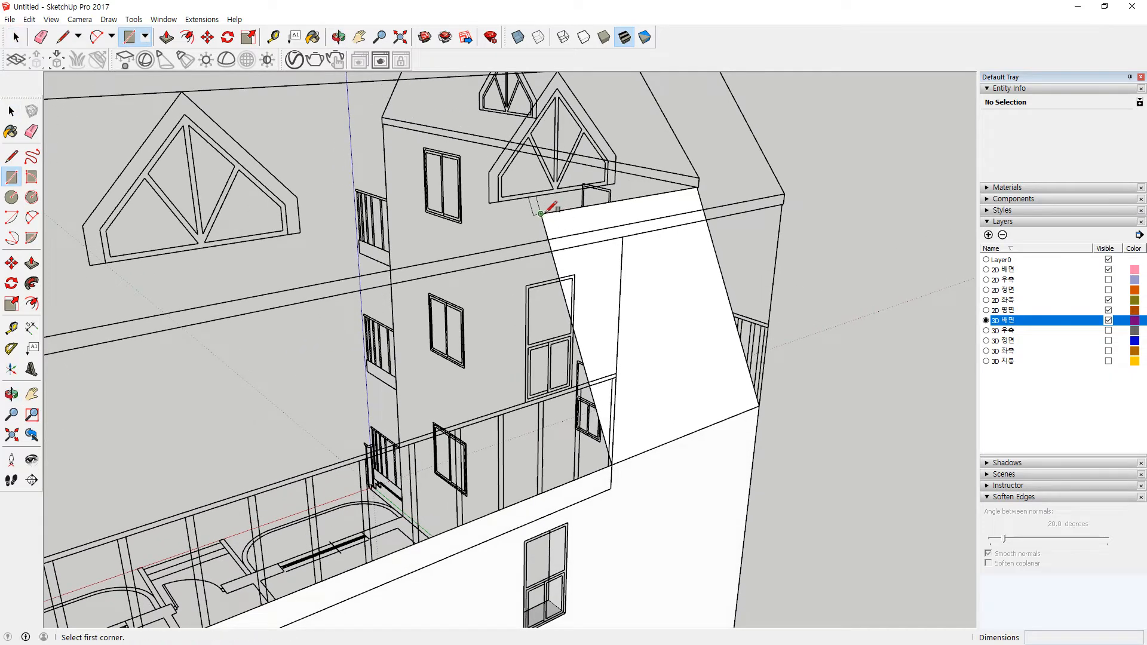
pyautogui.click(541, 214)
pyautogui.click(612, 464)
pyautogui.moveTo(705, 435)
pyautogui.mouseDown(button='middle')
pyautogui.moveTo(889, 376)
pyautogui.moveTo(366, 315)
pyautogui.moveTo(353, 277)
pyautogui.moveTo(645, 325)
pyautogui.moveTo(632, 366)
pyautogui.moveTo(95, 351)
pyautogui.moveTo(563, 337)
pyautogui.moveTo(594, 274)
pyautogui.moveTo(146, 402)
pyautogui.moveTo(512, 299)
pyautogui.moveTo(413, 206)
pyautogui.mouseUp(button='middle')
pyautogui.press('e')
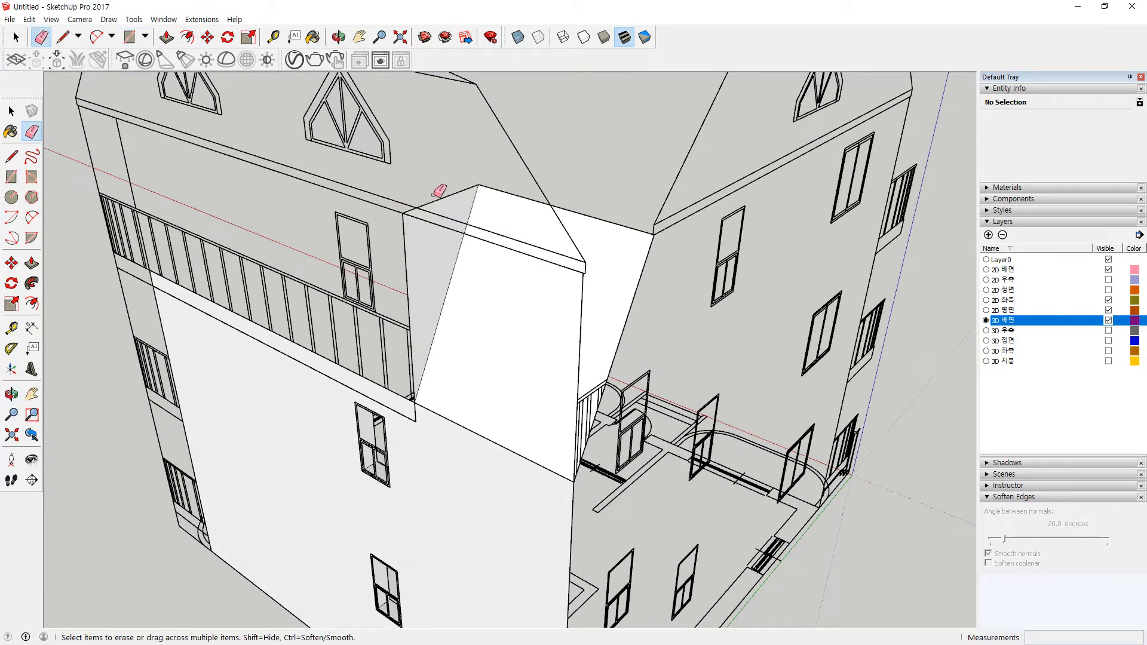
pyautogui.press('space')
# Draw a horizontal rectangle from the triangle's inner base corner to the opposite end of the rear wall's upper edge as terrace floor
pyautogui.moveTo(436, 174); pyautogui.dragTo(409, 300, button='middle')
pyautogui.press('r')
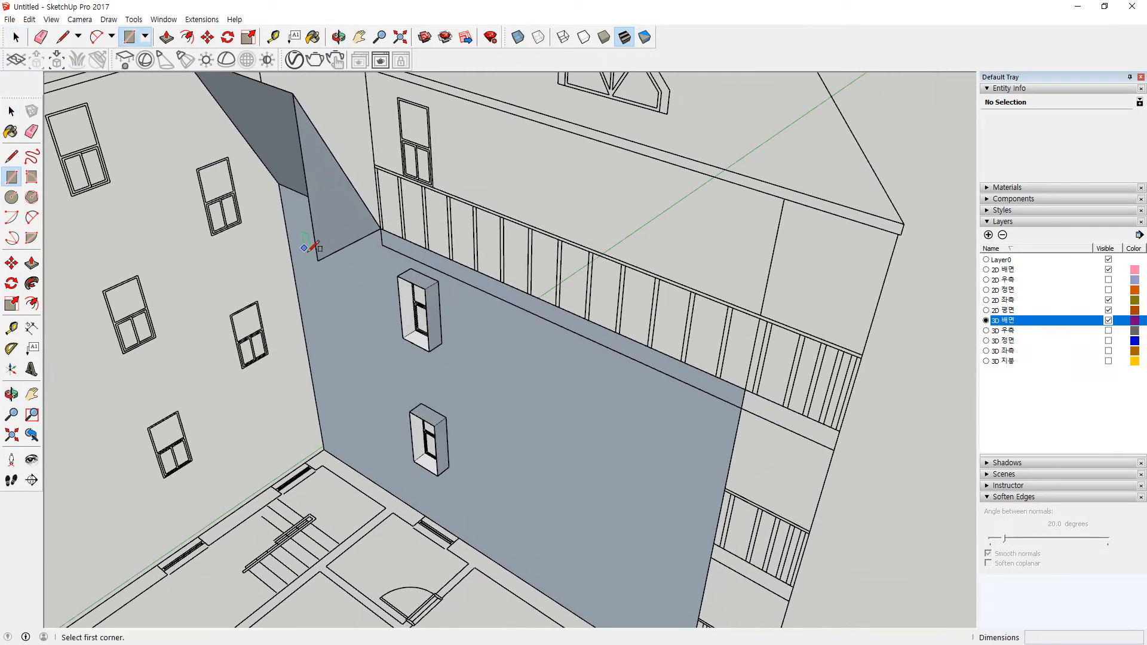
pyautogui.click(318, 261)
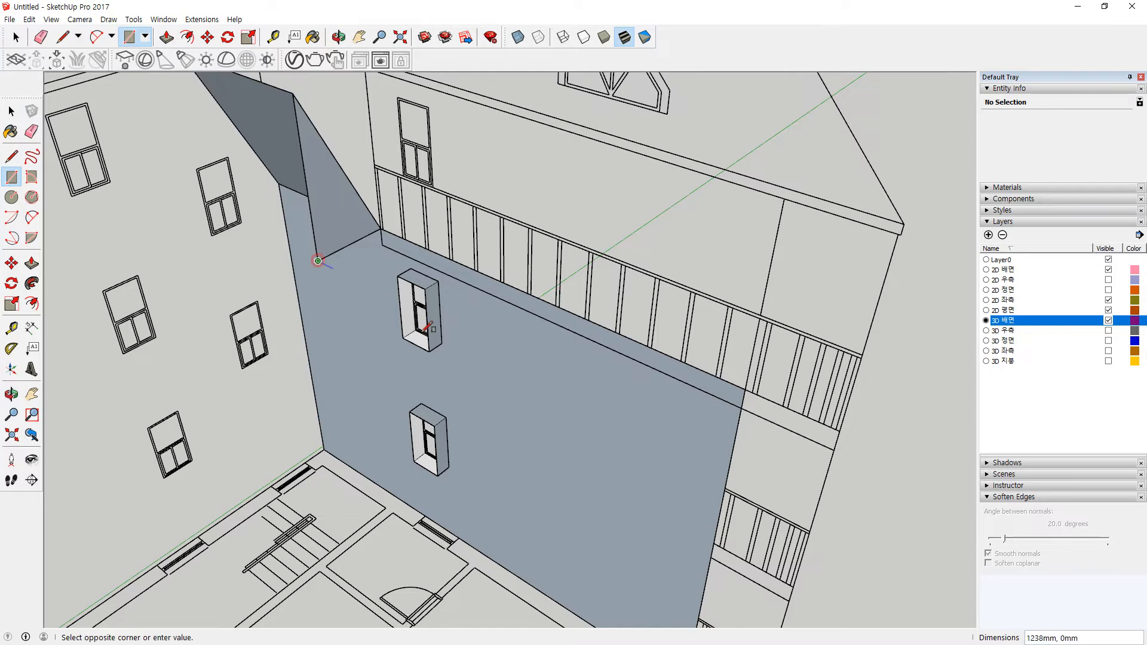
pyautogui.click(745, 391)
# Draw a vertical rectangle from the terrace floor's far inner corner to the triangle's top corner as the set-back top-floor wall
pyautogui.click(692, 445)
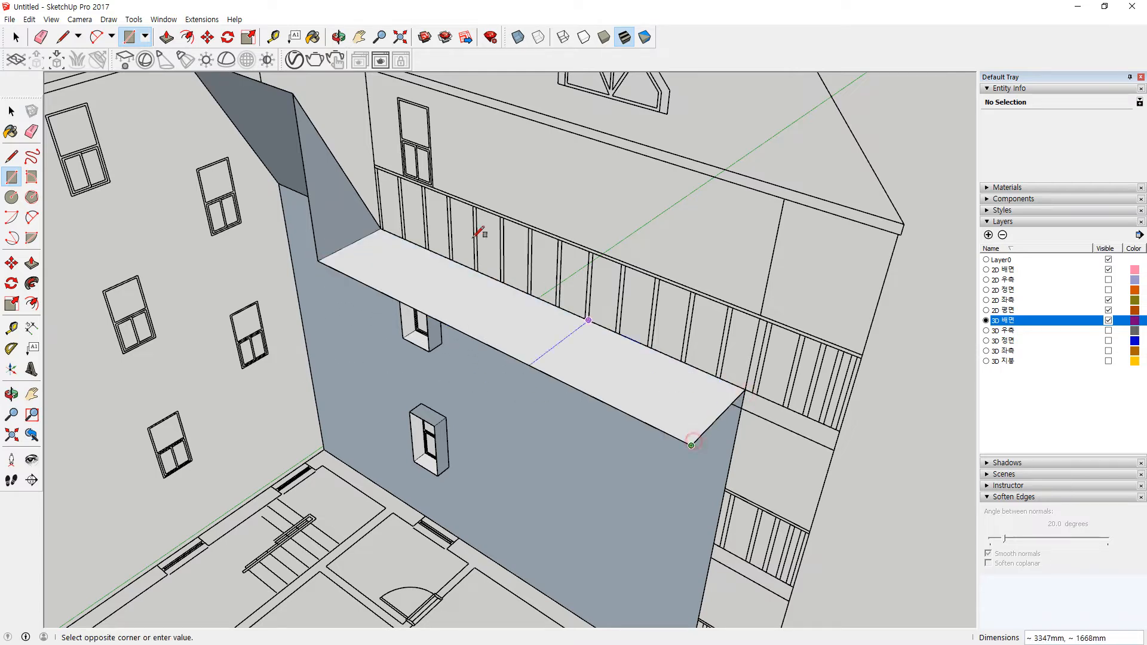
pyautogui.click(292, 92)
pyautogui.moveTo(653, 353); pyautogui.dragTo(620, 256, button='middle')
pyautogui.press('space')
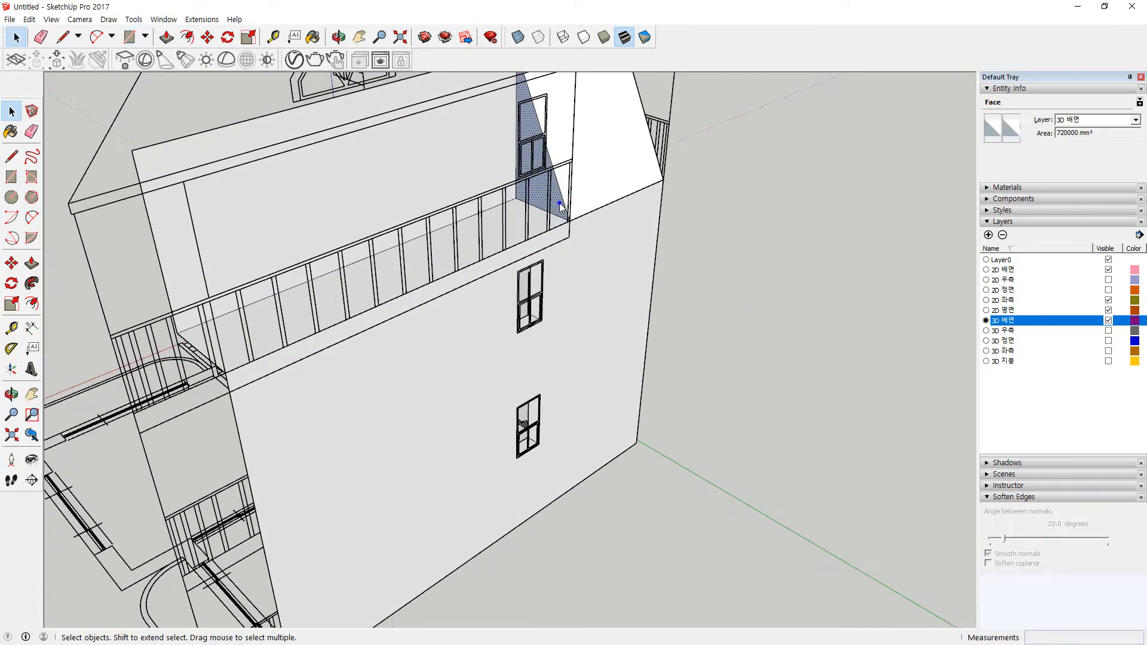
pyautogui.click(747, 245)
# Draw a 600 by 1200 mm rectangle over the top-floor window of the rear elevation
pyautogui.moveTo(625, 236); pyautogui.dragTo(538, 247, button='middle')
pyautogui.press('r')
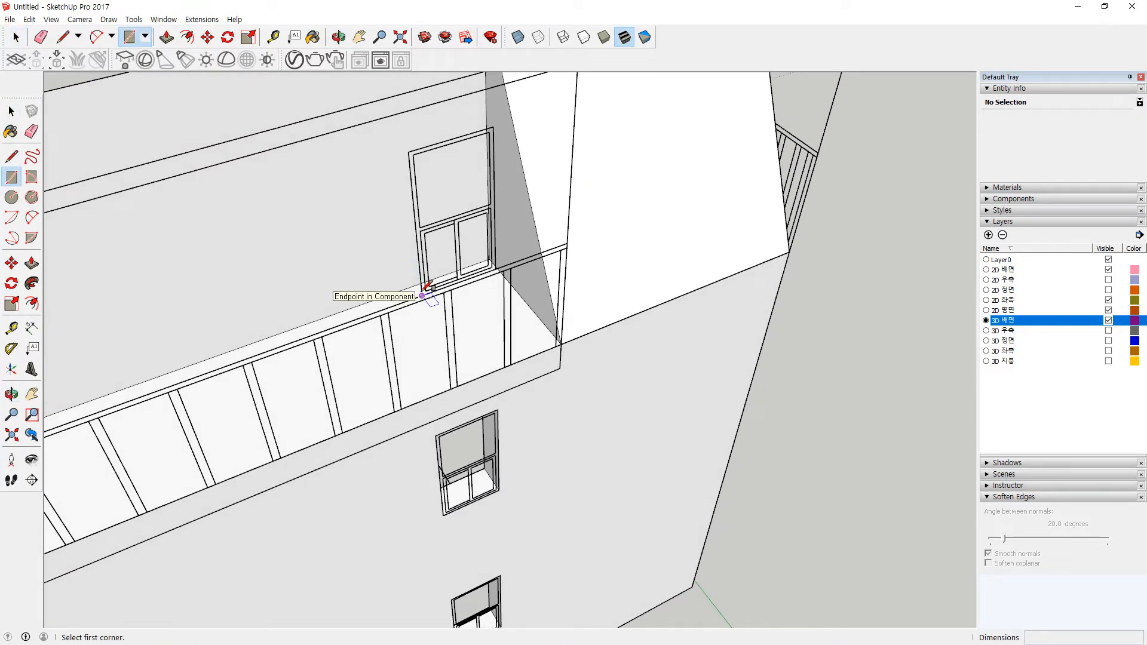
pyautogui.click(422, 296)
pyautogui.click(493, 126)
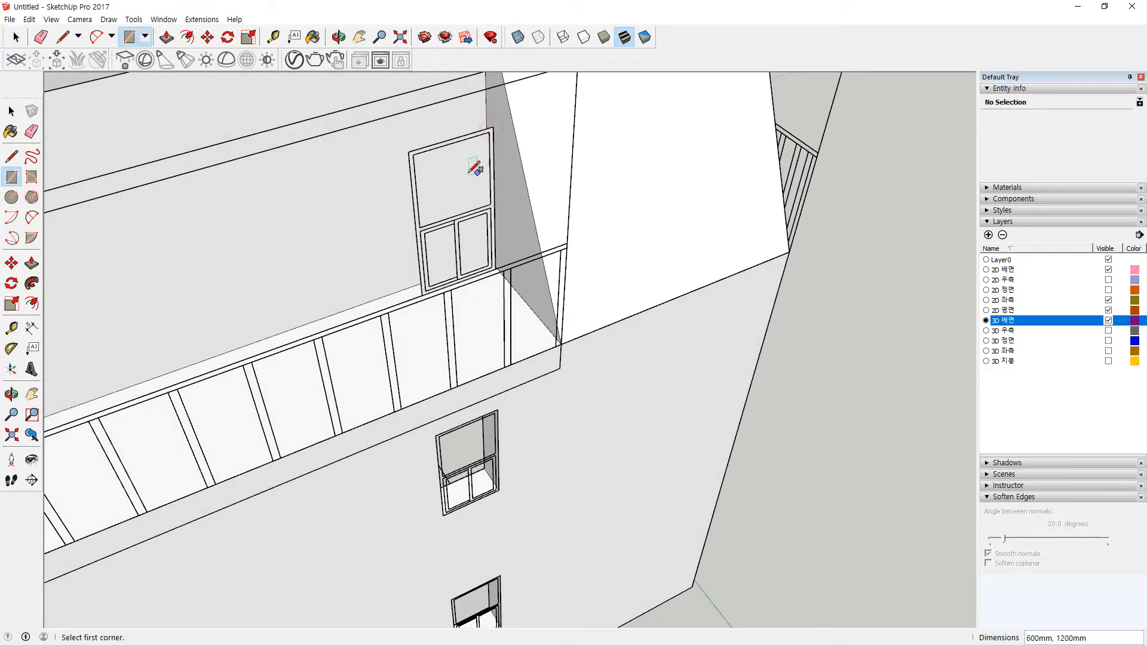
# Try to move the top-floor window face back from the elevation onto the set-back wall
pyautogui.press('space')
pyautogui.click(435, 184)
pyautogui.press('m')
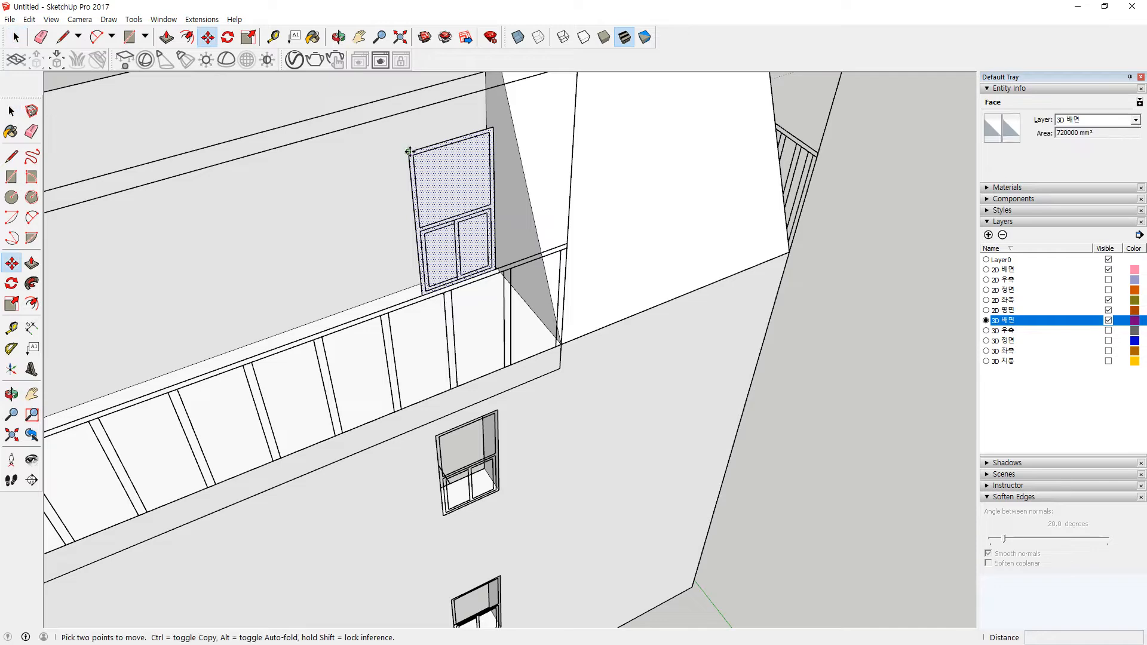
pyautogui.click(408, 151)
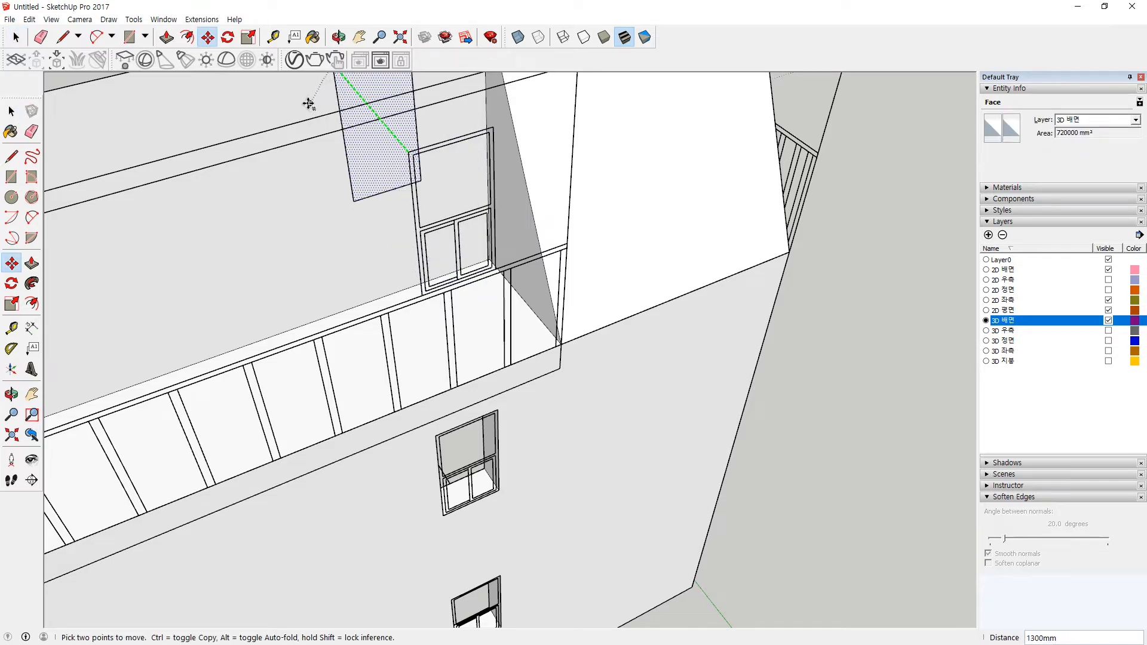
pyautogui.scroll(-1, 310, 109)
pyautogui.keyDown('shift'); pyautogui.moveTo(313, 115); pyautogui.dragTo(367, 218, button='middle'); pyautogui.keyUp('shift')
pyautogui.click(333, 226)
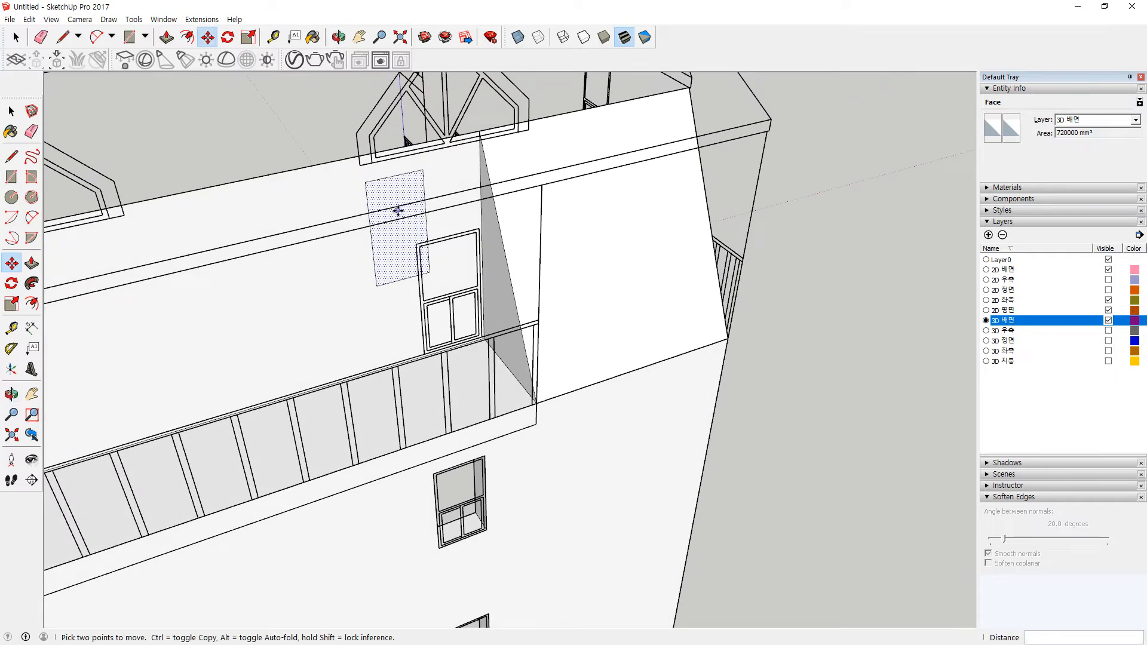
pyautogui.press('space')
# Move the top-floor window face by its upper corner from the rear elevation onto the plane of the set-back wall
pyautogui.moveTo(446, 260); pyautogui.dragTo(667, 239, button='middle')
pyautogui.moveTo(650, 249)
pyautogui.mouseDown()
pyautogui.moveTo(596, 232)
pyautogui.moveTo(668, 268)
pyautogui.mouseUp()
pyautogui.scroll(3, 653, 225)
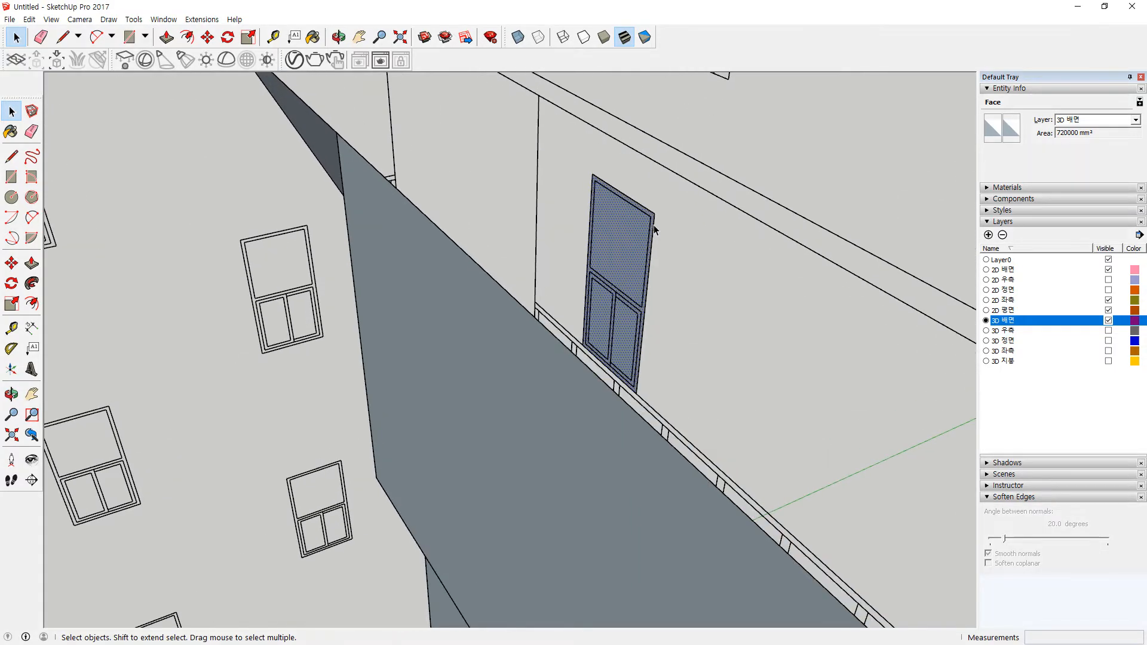
pyautogui.press('m')
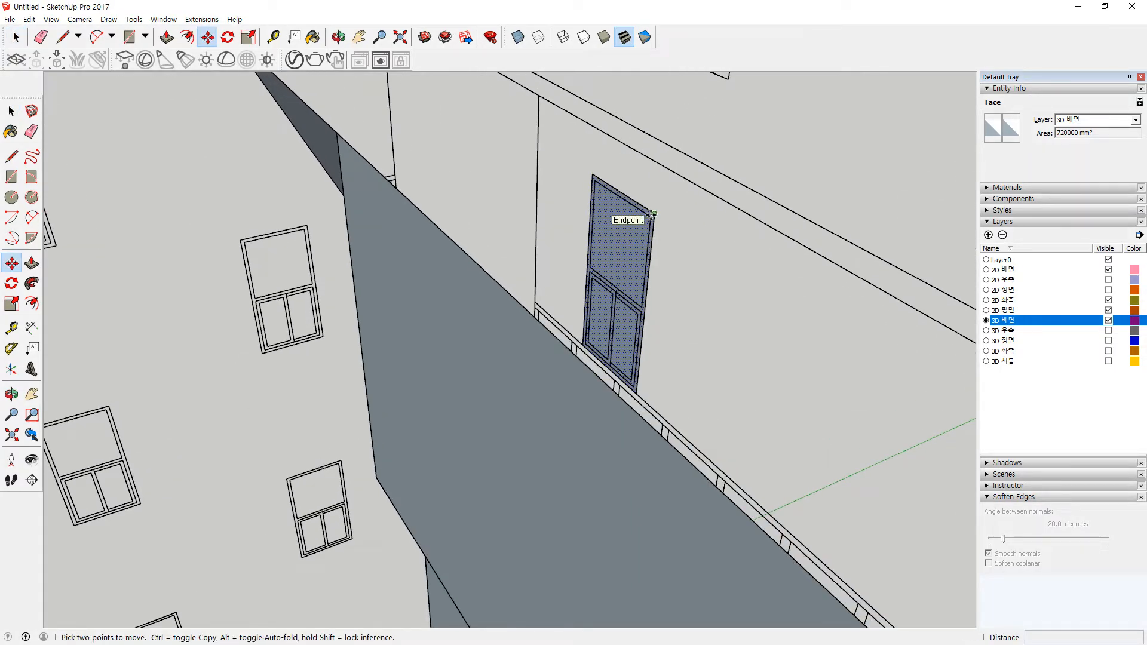
pyautogui.click(654, 214)
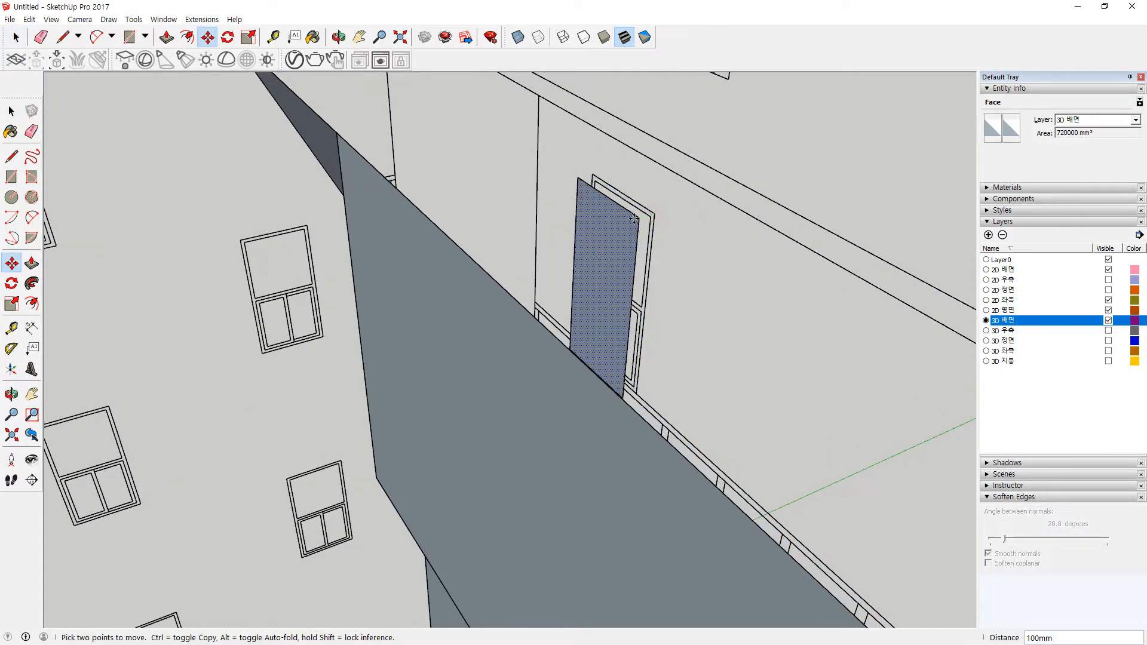
pyautogui.click(473, 330)
# Push the top-floor window face 300 mm into the set-back wall and delete the recessed face
pyautogui.press('p')
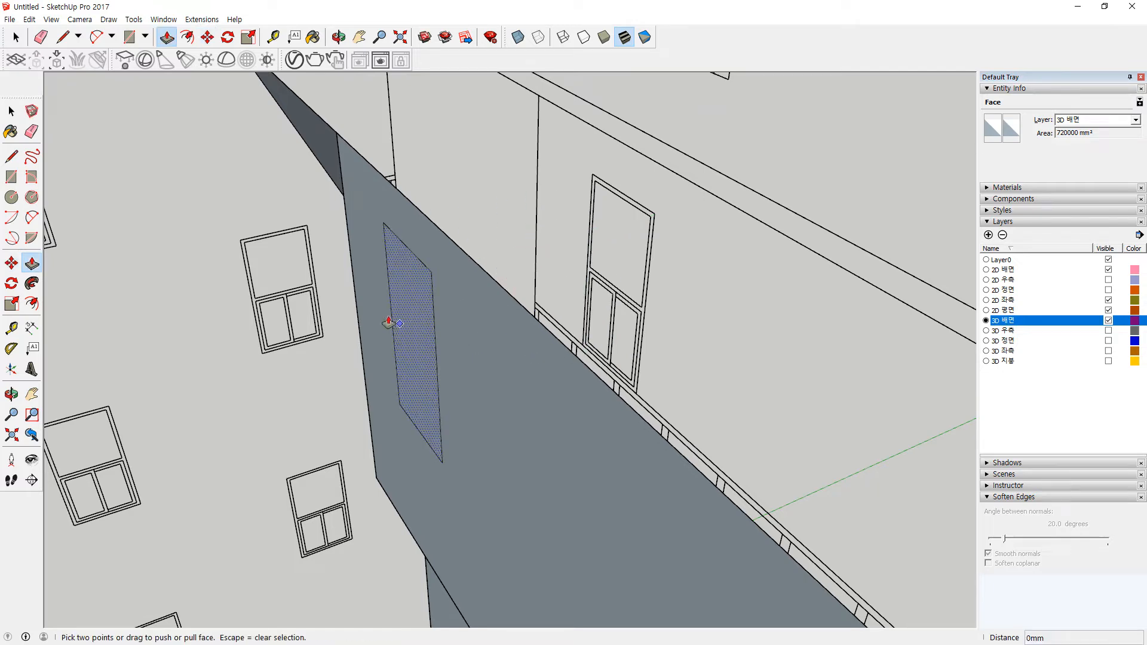
pyautogui.click(399, 307)
pyautogui.write('300')
pyautogui.press('Return')
pyautogui.press('space')
pyautogui.click(351, 343)
pyautogui.press('Delete')
# Select all connected geometry of the rear wall and make it a group
pyautogui.scroll(-1, 649, 330)
pyautogui.moveTo(693, 338)
pyautogui.mouseDown(button='middle')
pyautogui.moveTo(768, 346)
pyautogui.moveTo(251, 332)
pyautogui.moveTo(650, 275)
pyautogui.moveTo(660, 312)
pyautogui.moveTo(583, 333)
pyautogui.moveTo(566, 436)
pyautogui.mouseUp(button='middle')
pyautogui.doubleClick(521, 431)
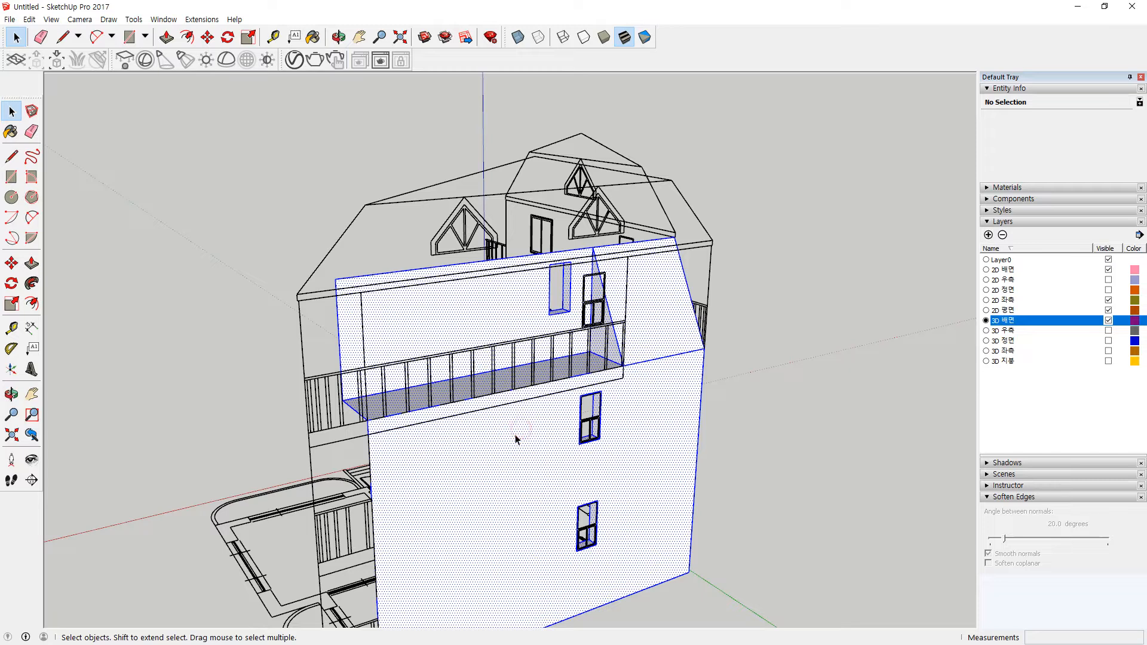
pyautogui.rightClick(518, 439)
pyautogui.press('g')
pyautogui.click(836, 333)
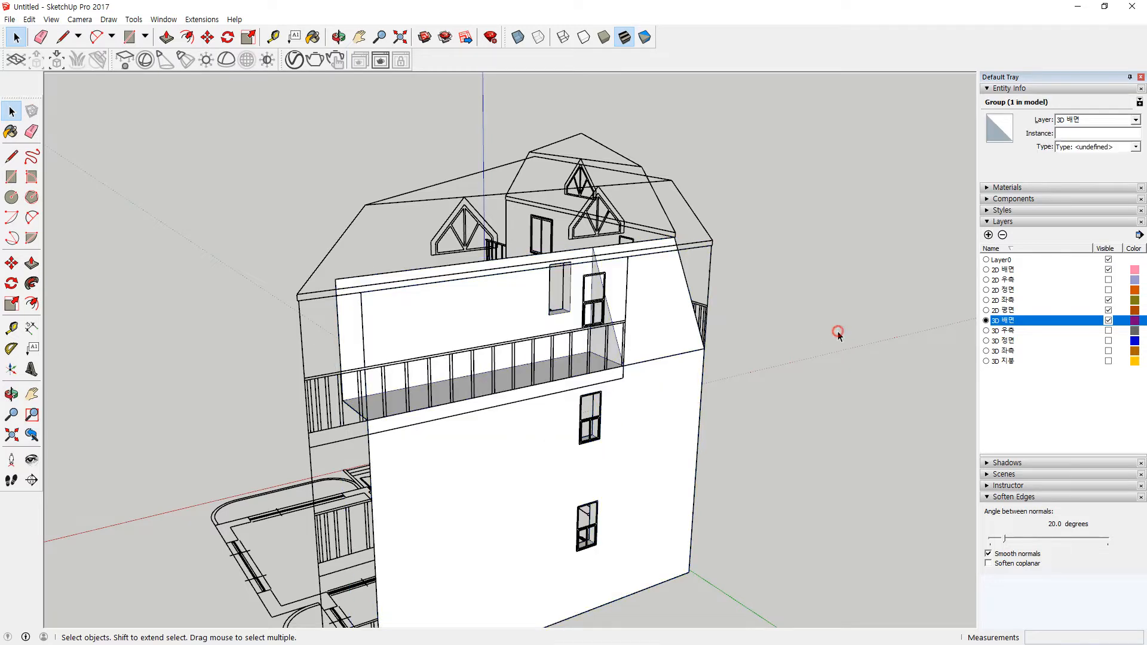
# Make the layers 3D 우측, 3D 정면, 3D 좌측 and 3D 지붕 visible
pyautogui.click(1108, 330)
pyautogui.click(1108, 341)
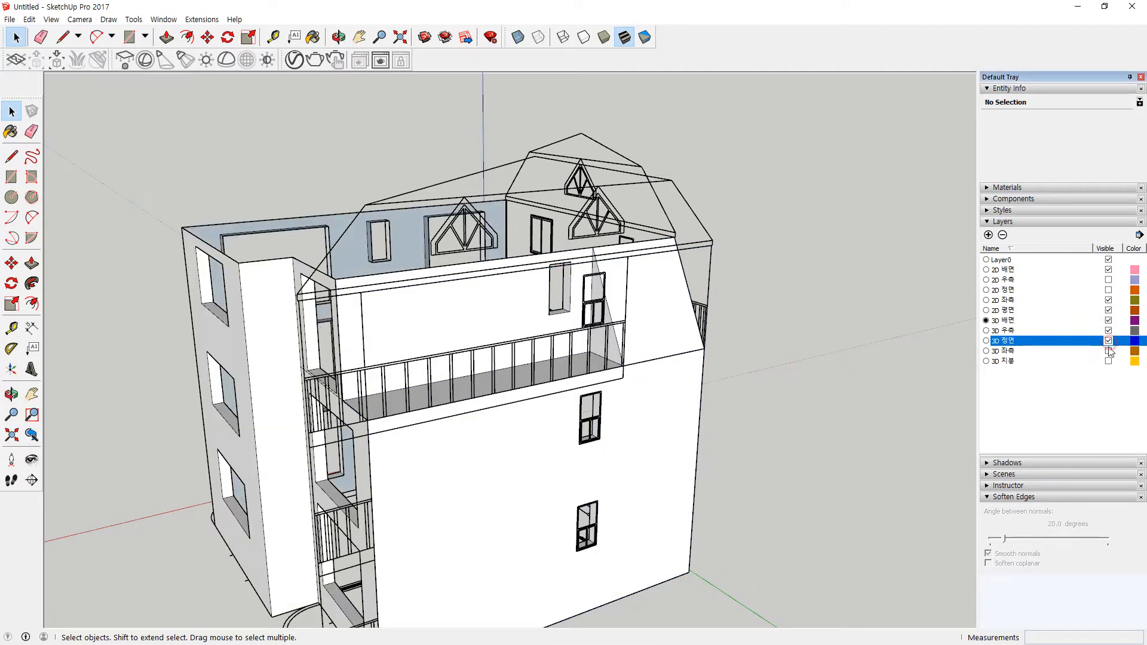
pyautogui.click(1108, 351)
pyautogui.click(1107, 369)
pyautogui.click(1108, 361)
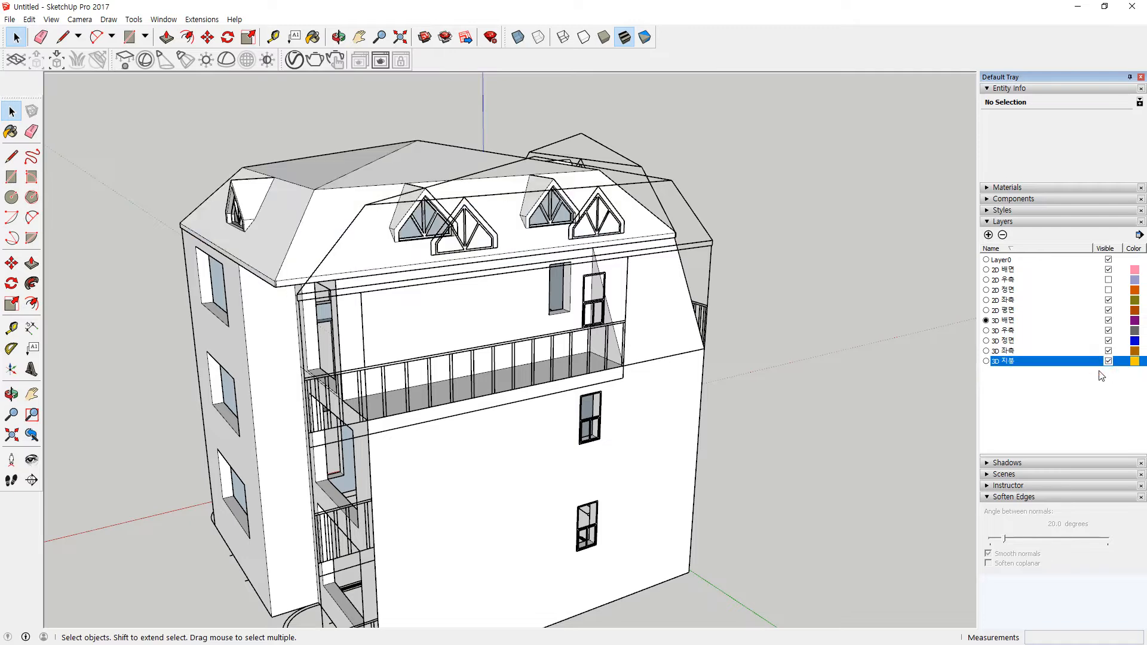
# Hide the layers 2D 배면, 2D 좌측 and 2D 평면
pyautogui.scroll(-1, 741, 369)
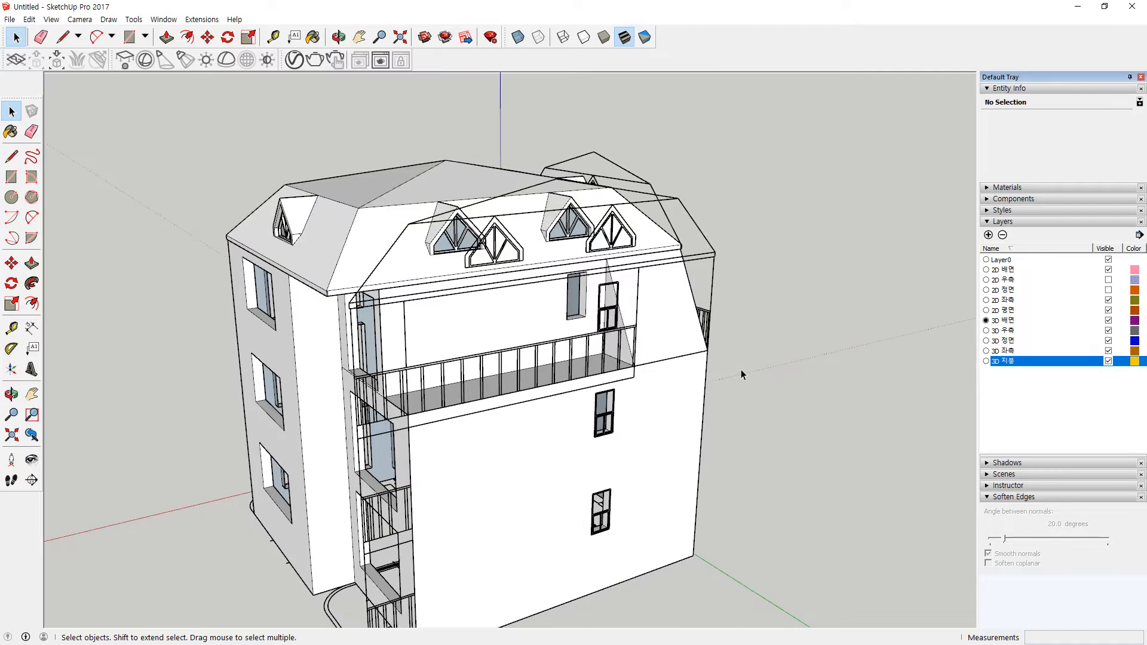
pyautogui.click(1108, 270)
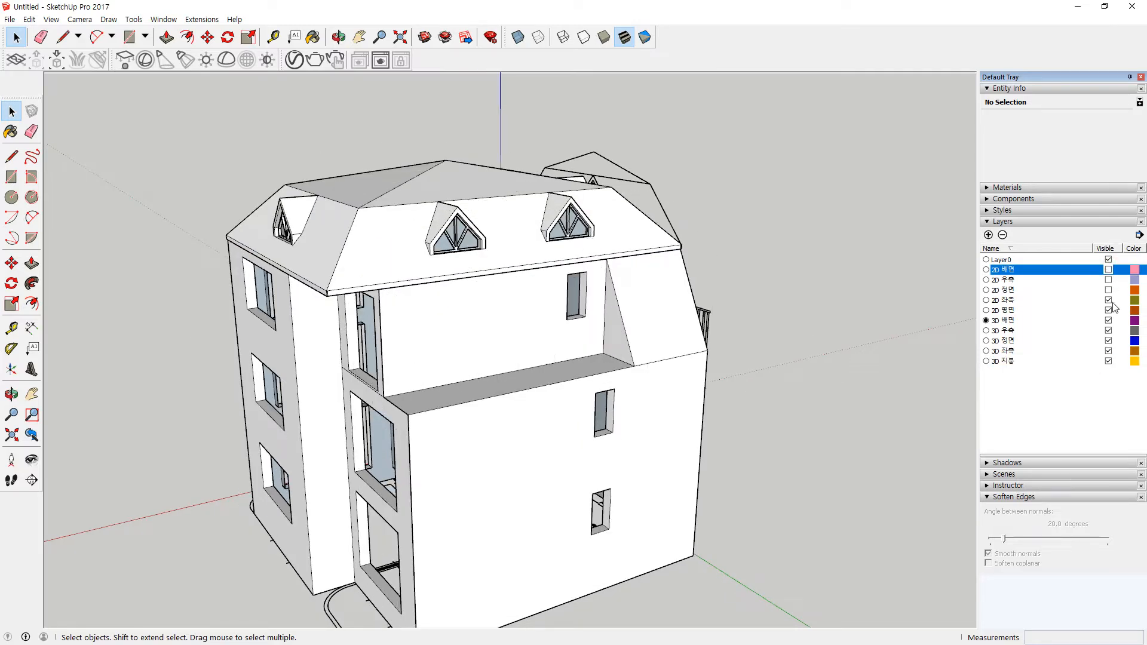
pyautogui.click(1108, 300)
pyautogui.click(1109, 310)
# Examine the assembled walls, openings and roof of the building from the front and the terrace side
pyautogui.scroll(-2, 797, 333)
pyautogui.press('o')
pyautogui.moveTo(538, 335); pyautogui.dragTo(485, 345)
pyautogui.moveTo(486, 346); pyautogui.dragTo(592, 352, button='middle')
pyautogui.moveTo(371, 361); pyautogui.dragTo(460, 383, button='middle')
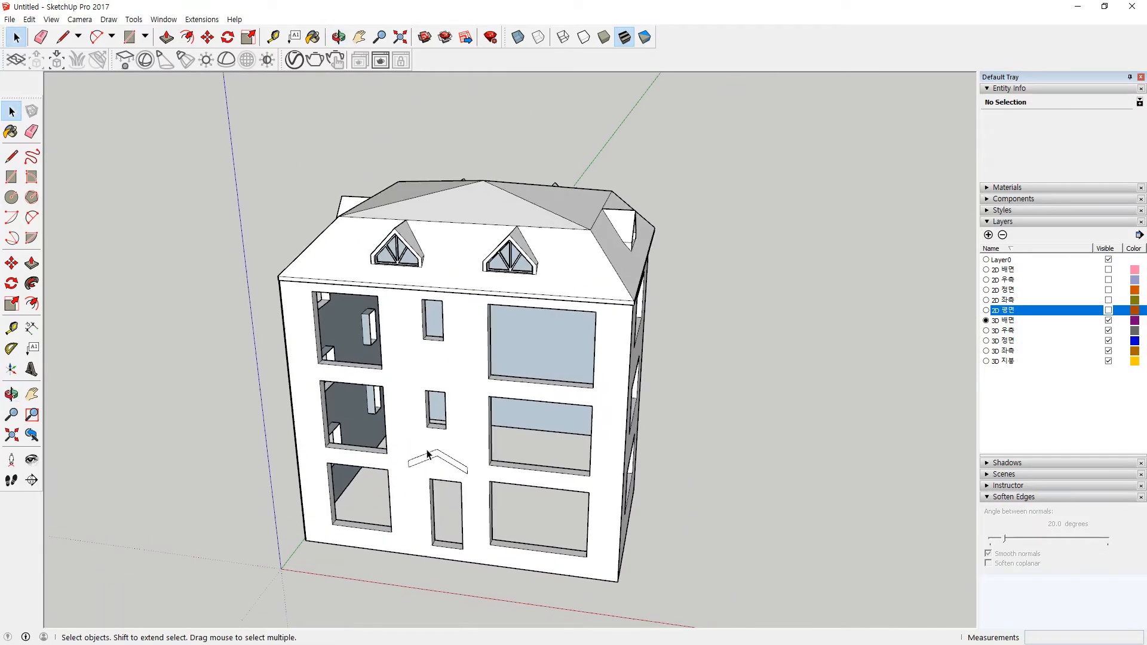
pyautogui.scroll(2, 428, 456)
pyautogui.moveTo(392, 424); pyautogui.dragTo(490, 415, button='middle')
pyautogui.moveTo(203, 368)
pyautogui.mouseDown(button='middle')
pyautogui.moveTo(363, 346)
pyautogui.moveTo(410, 358)
pyautogui.moveTo(335, 350)
pyautogui.moveTo(204, 372)
pyautogui.mouseUp(button='middle')
pyautogui.moveTo(98, 354); pyautogui.dragTo(334, 301, button='middle')
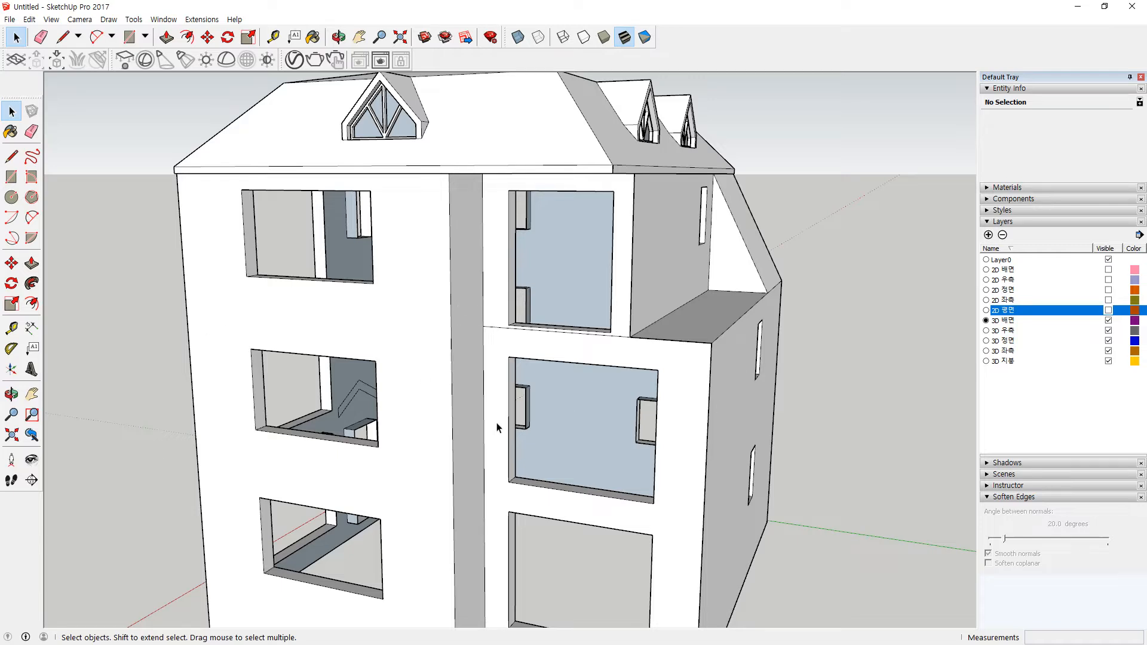
pyautogui.moveTo(564, 316); pyautogui.dragTo(658, 513, button='middle')
pyautogui.moveTo(548, 442); pyautogui.dragTo(541, 440, button='middle')
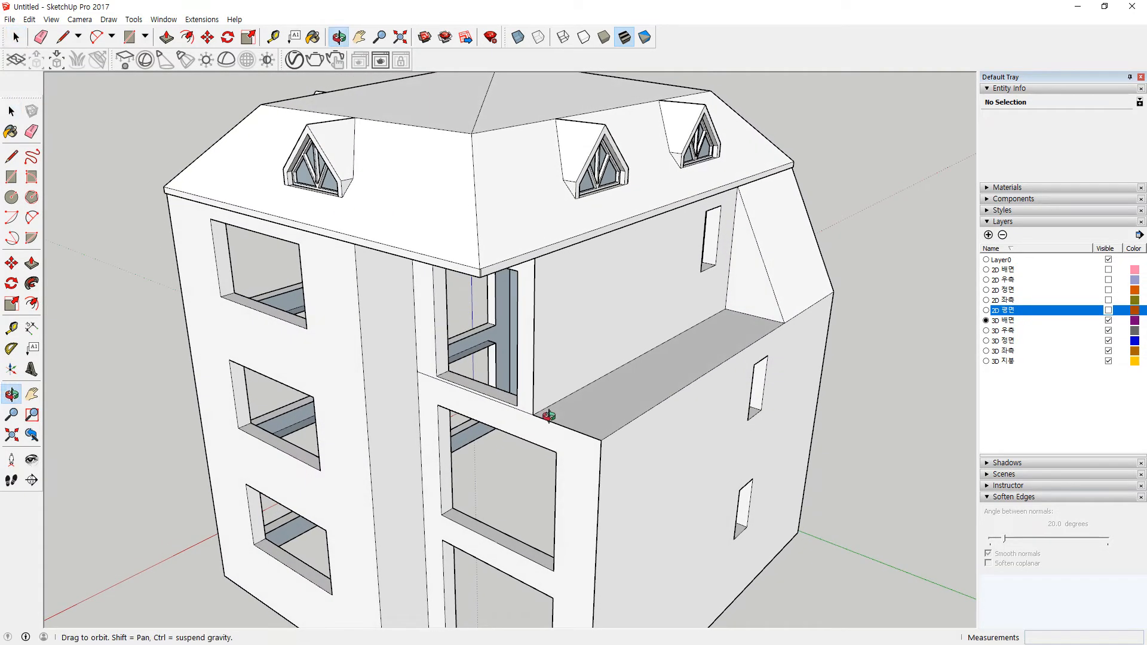
# Open the side wall's group beside the terrace and erase the leftover horizontal edge below the top-floor opening
pyautogui.scroll(2, 518, 439)
pyautogui.doubleClick(511, 417)
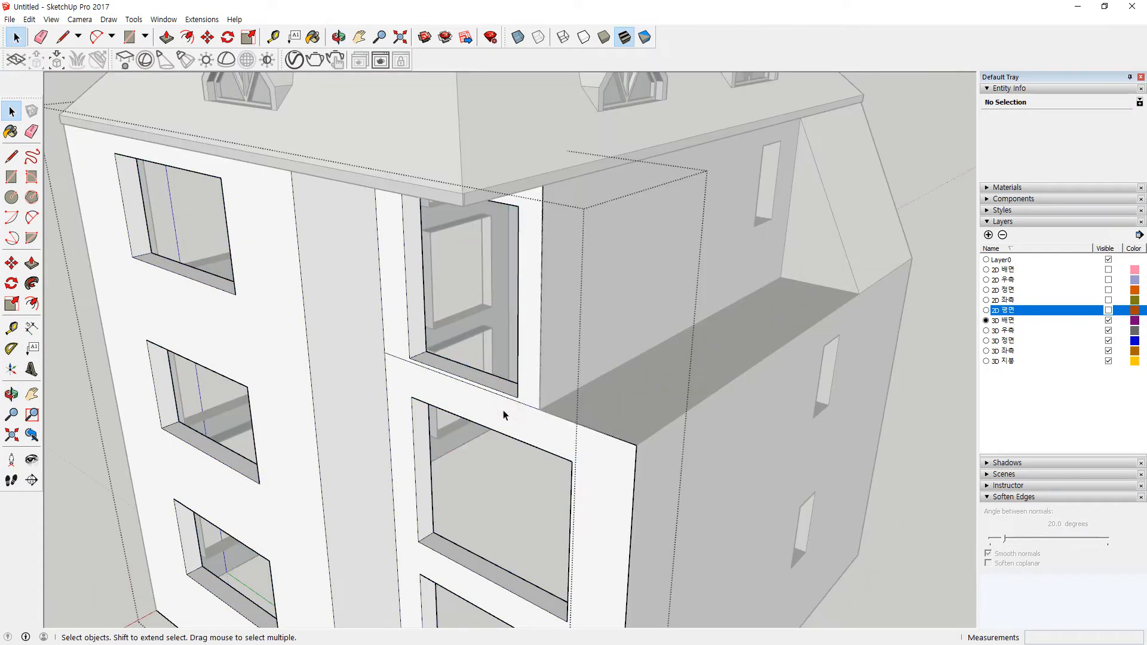
pyautogui.press('e')
pyautogui.click(405, 357)
pyautogui.press('space')
pyautogui.scroll(-10, 891, 539)
pyautogui.moveTo(847, 498); pyautogui.dragTo(830, 476, button='middle')
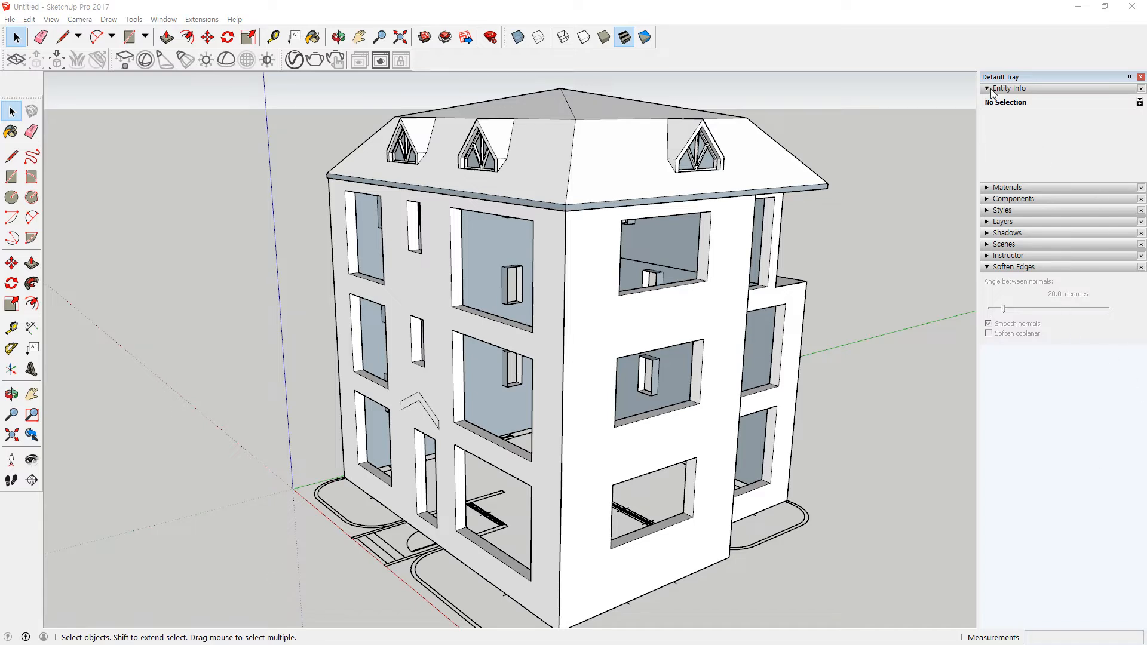
# Collapse the entity information and show the shadow settings
pyautogui.click(1008, 89)
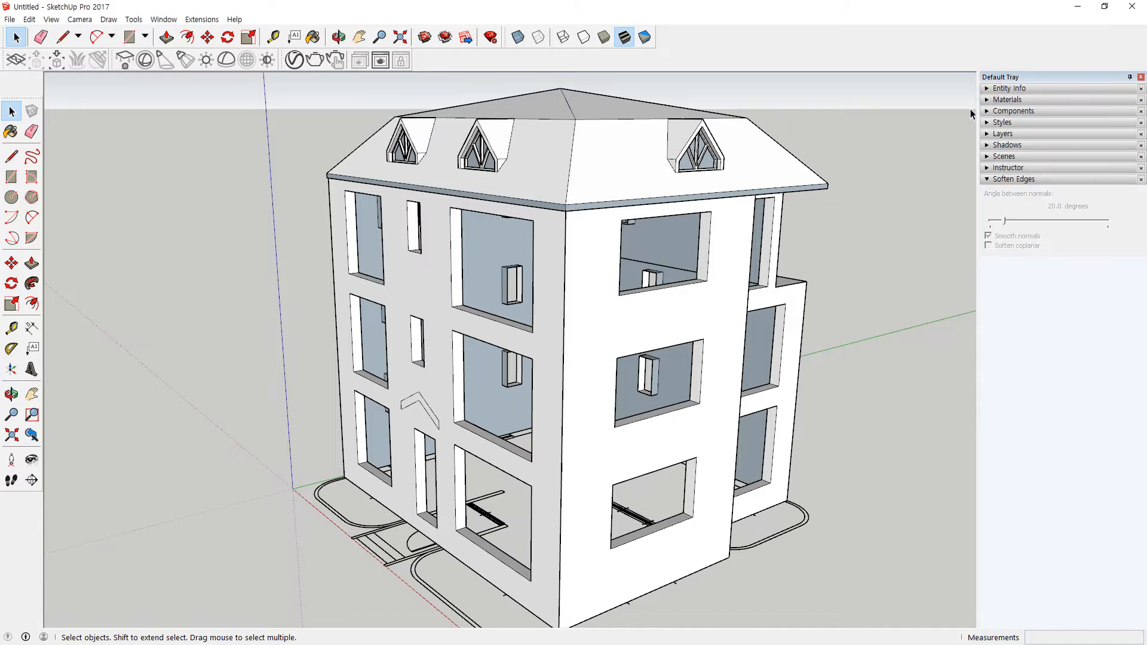
pyautogui.click(991, 145)
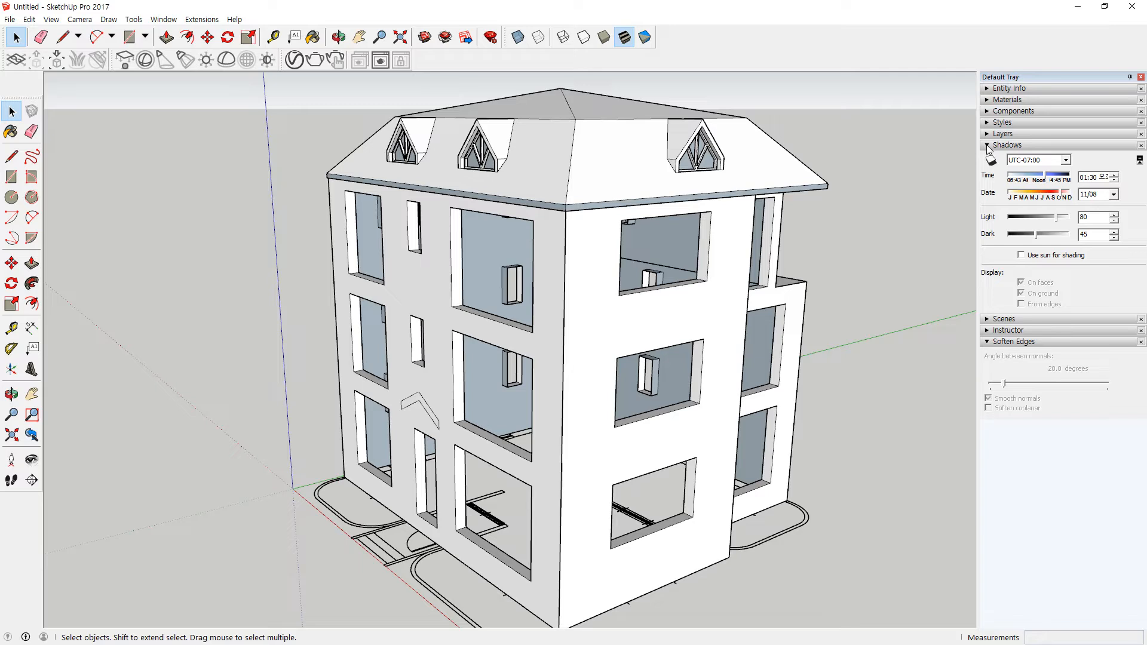
pyautogui.moveTo(1071, 1); pyautogui.dragTo(1049, 180)
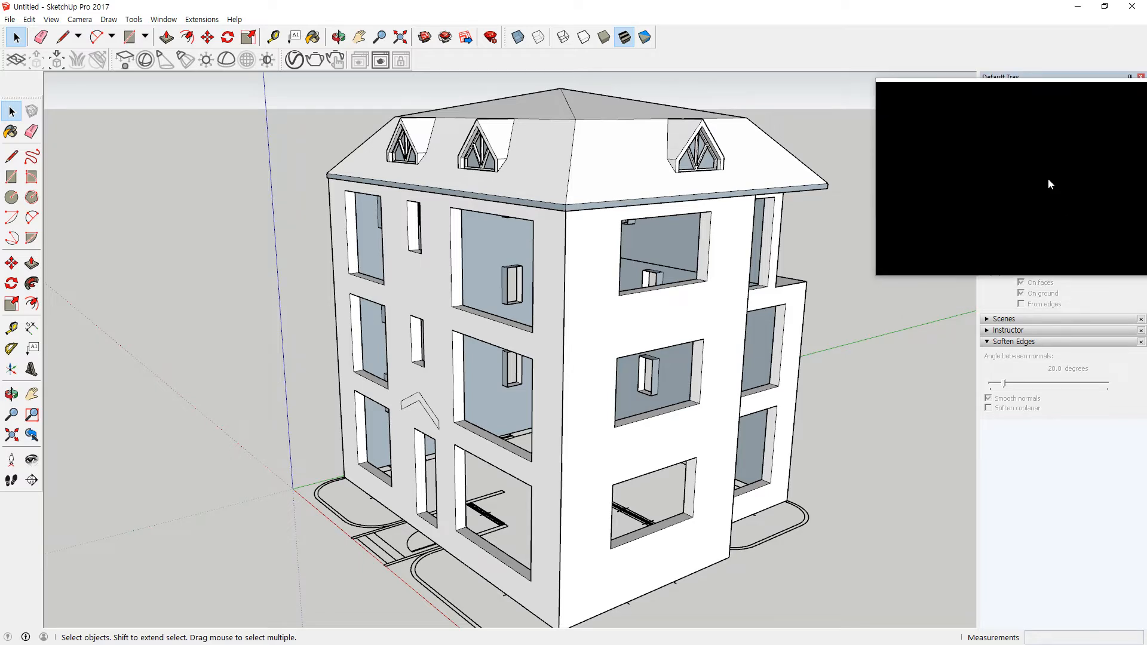
pyautogui.moveTo(1048, 178); pyautogui.dragTo(1049, 177)
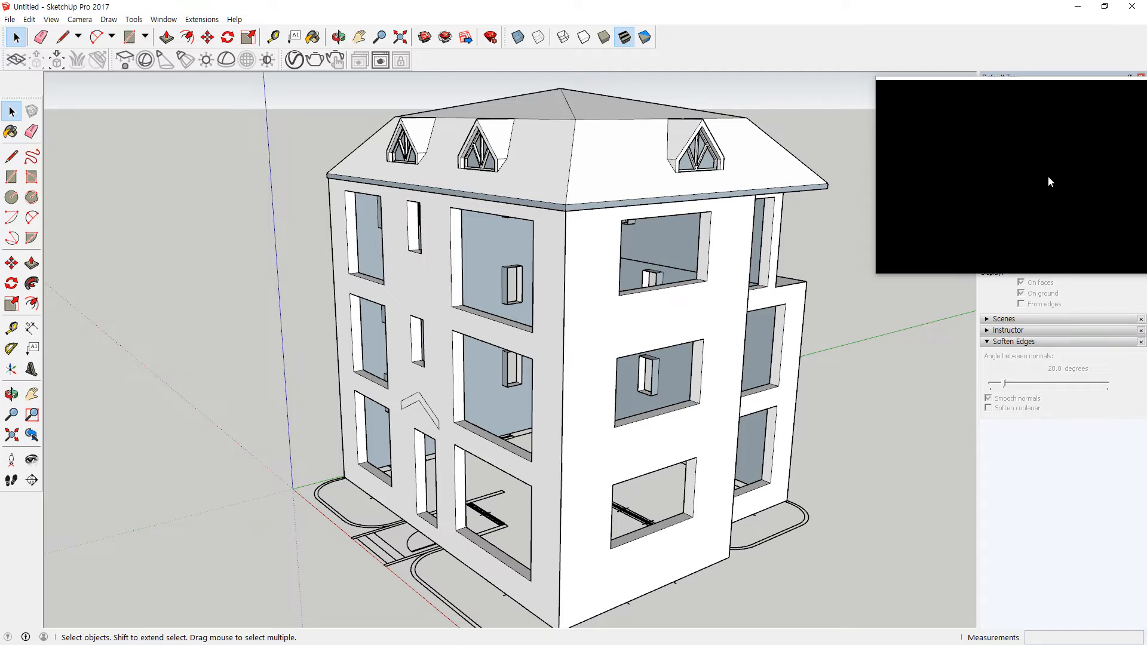
pyautogui.moveTo(1049, 177); pyautogui.dragTo(1068, 169)
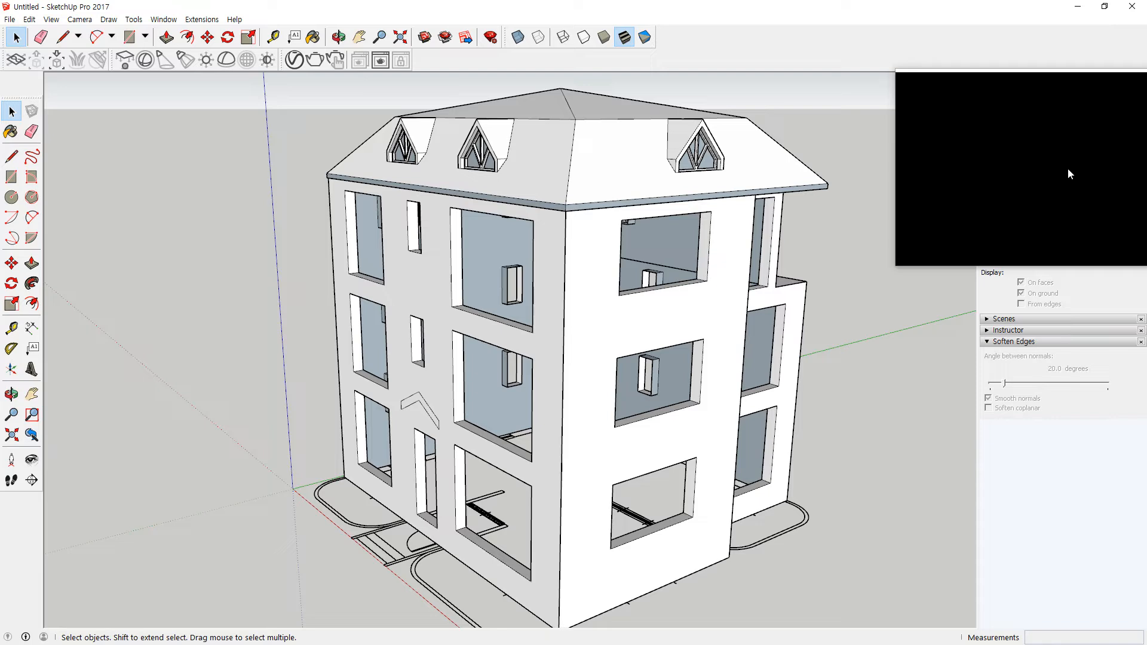
pyautogui.moveTo(1068, 170)
pyautogui.mouseDown()
pyautogui.moveTo(1143, 181)
pyautogui.moveTo(1049, 197)
pyautogui.moveTo(1070, 192)
pyautogui.mouseUp()
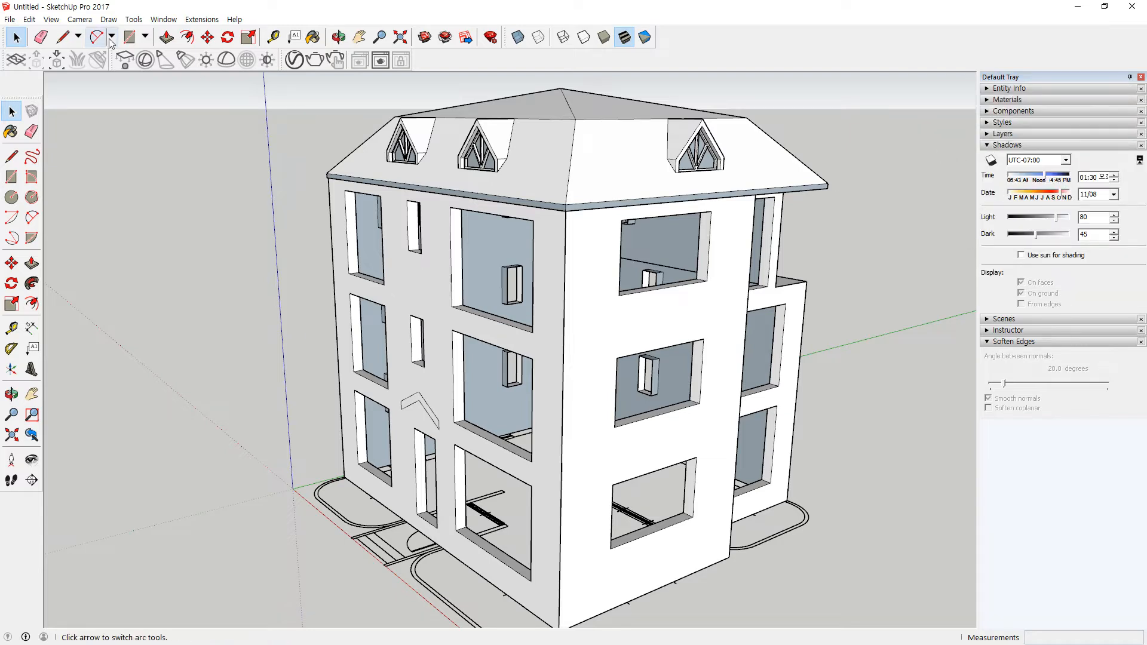
pyautogui.click(155, 21)
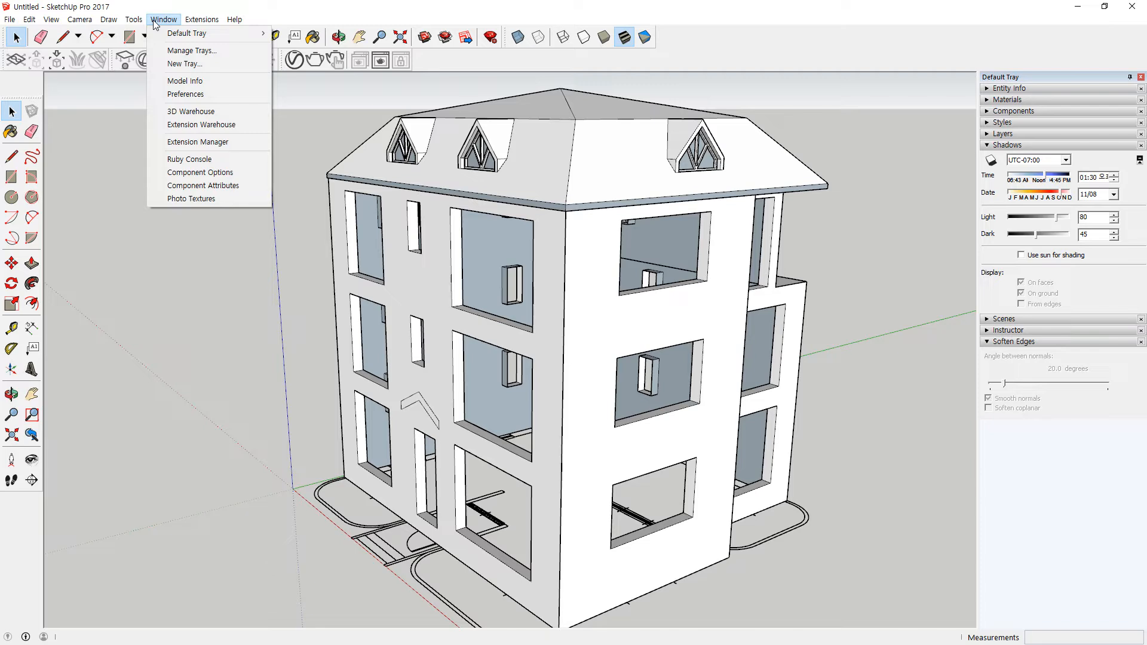
pyautogui.click(200, 94)
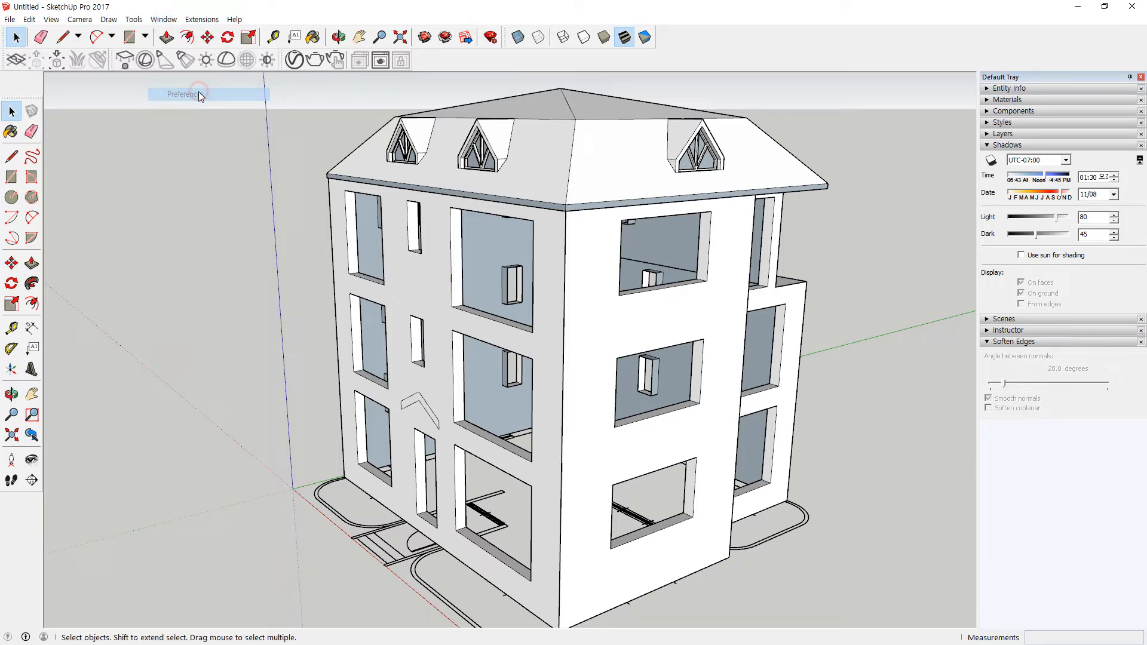
pyautogui.press('Escape')
# Open the Geo-location settings in Model Info and start setting a manual location
pyautogui.click(163, 19)
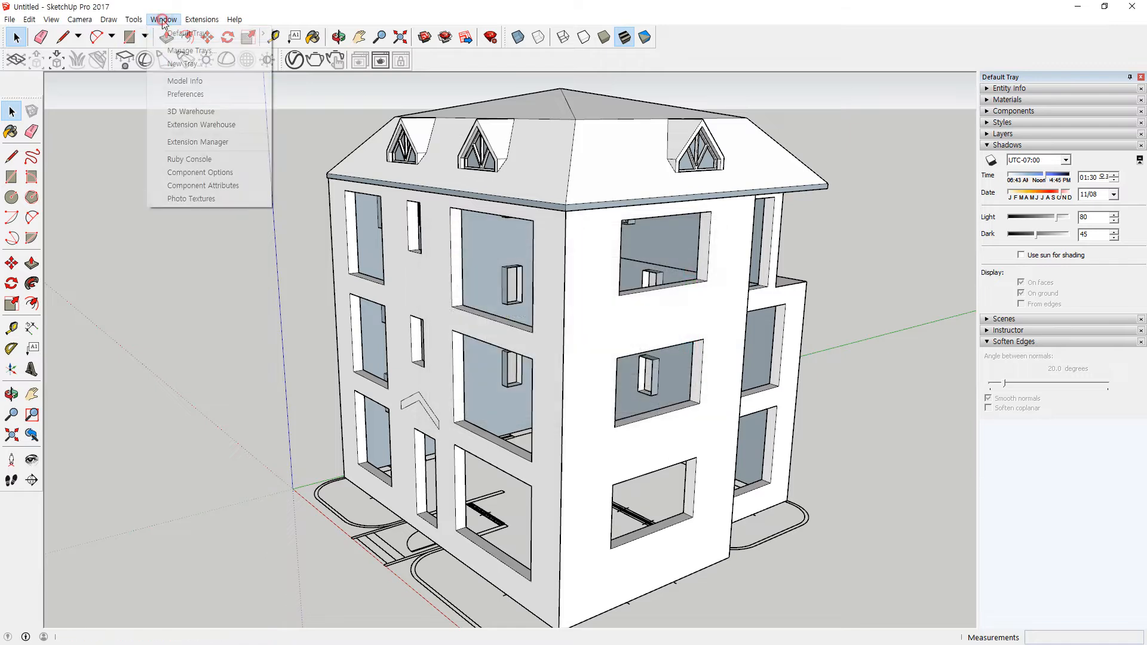
pyautogui.click(210, 84)
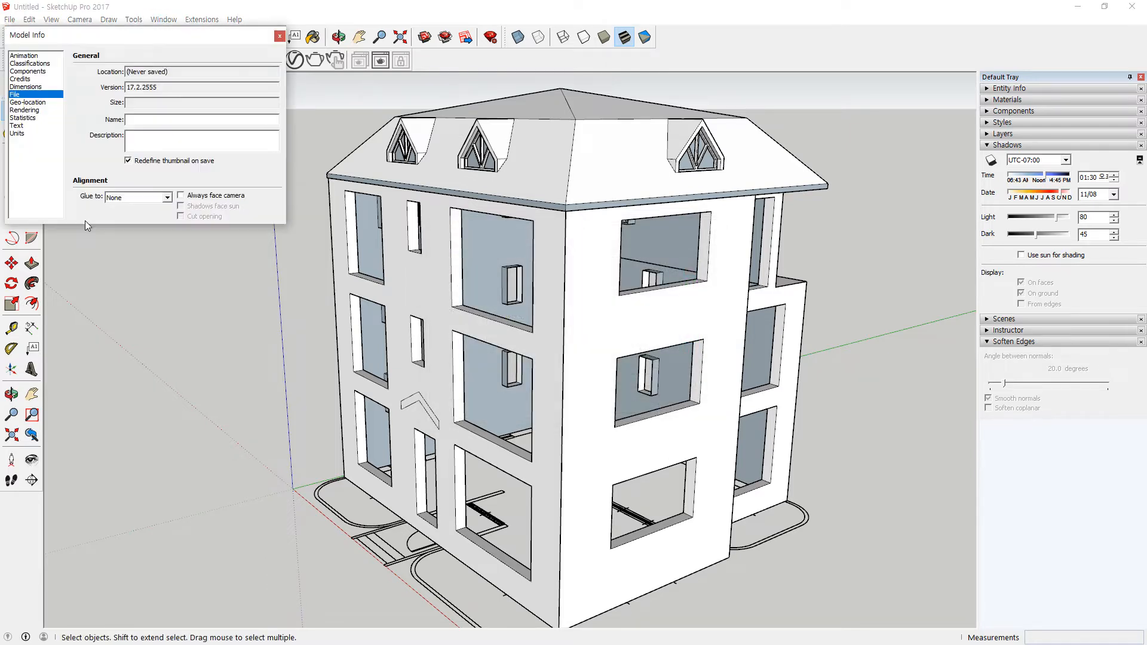
pyautogui.moveTo(118, 34); pyautogui.dragTo(187, 149)
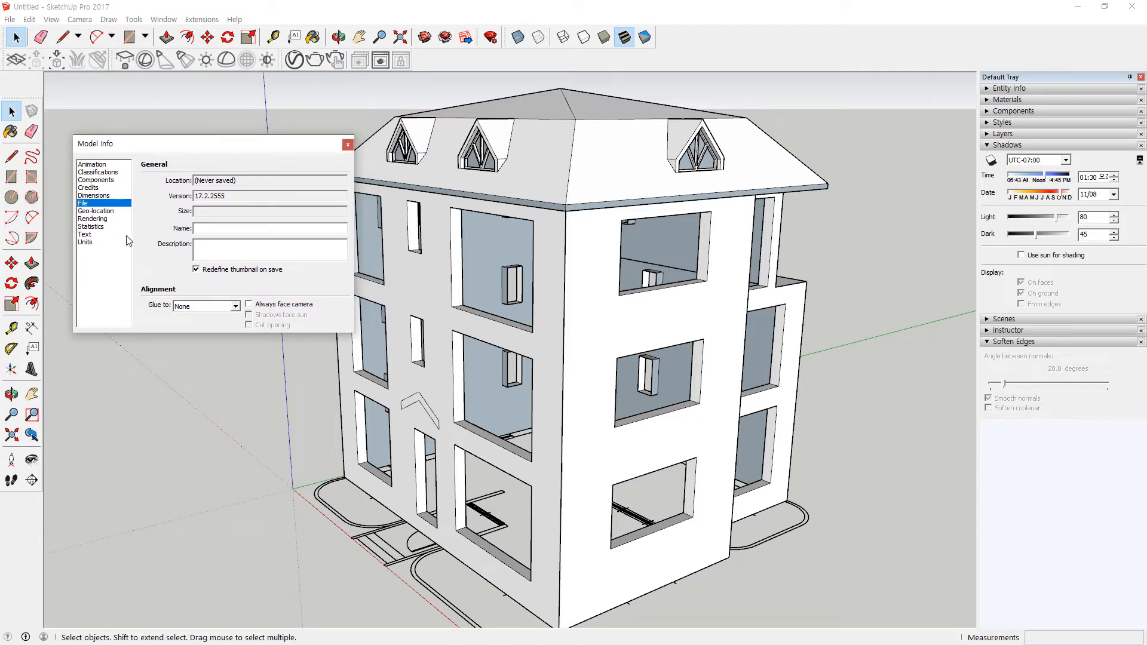
pyautogui.click(95, 211)
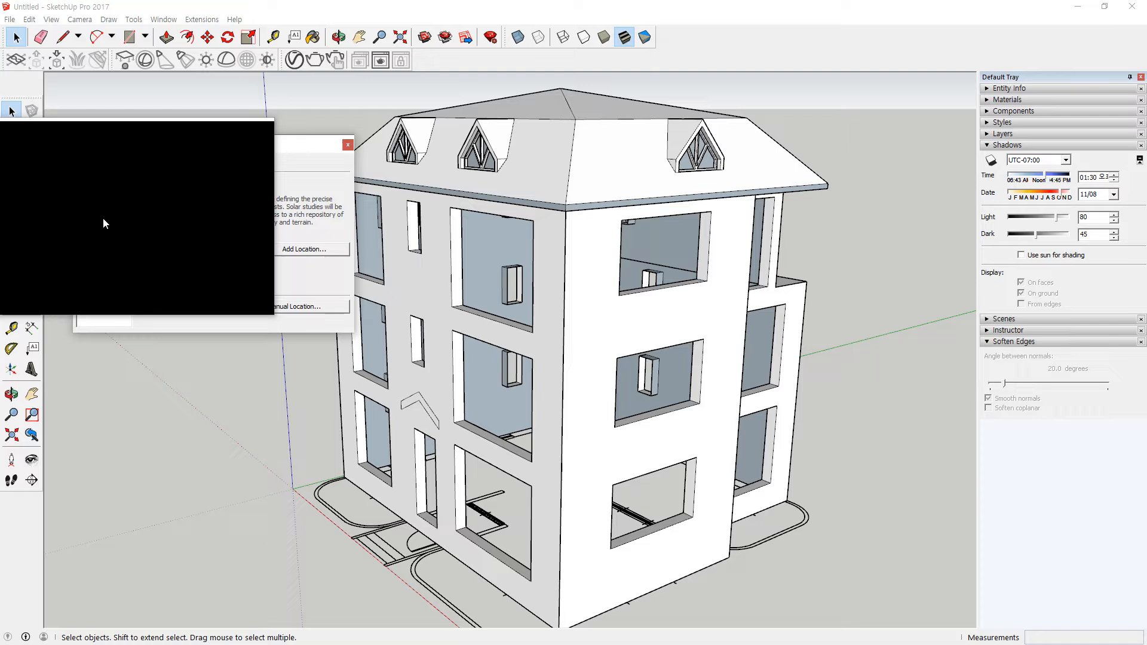
pyautogui.moveTo(103, 217); pyautogui.dragTo(270, 307)
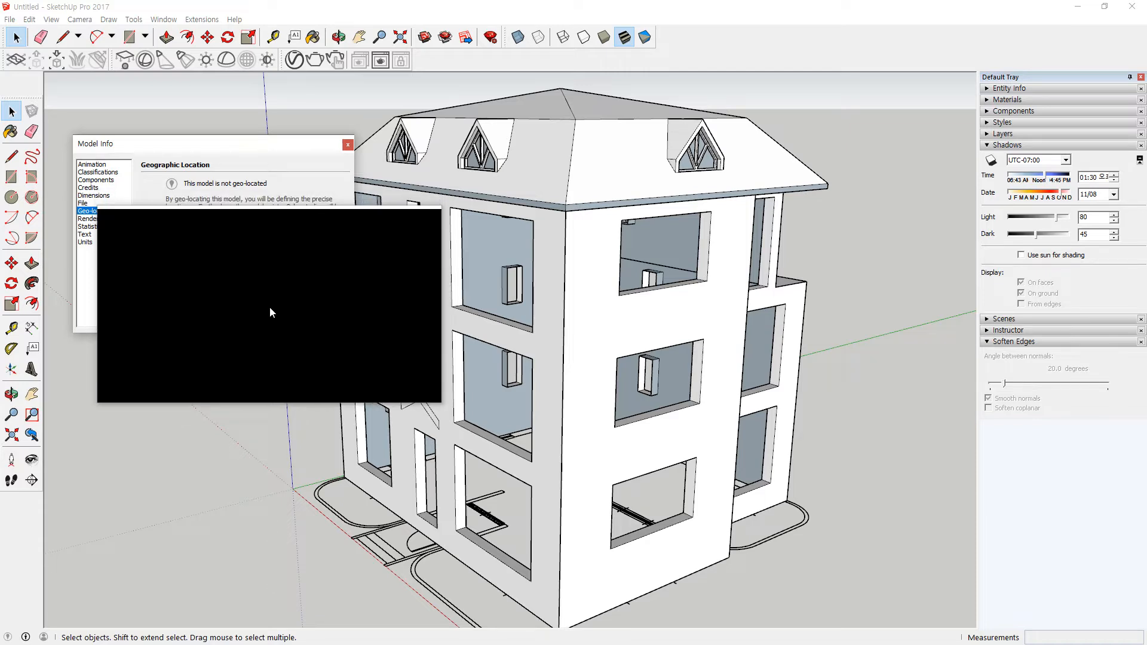
pyautogui.click(270, 306)
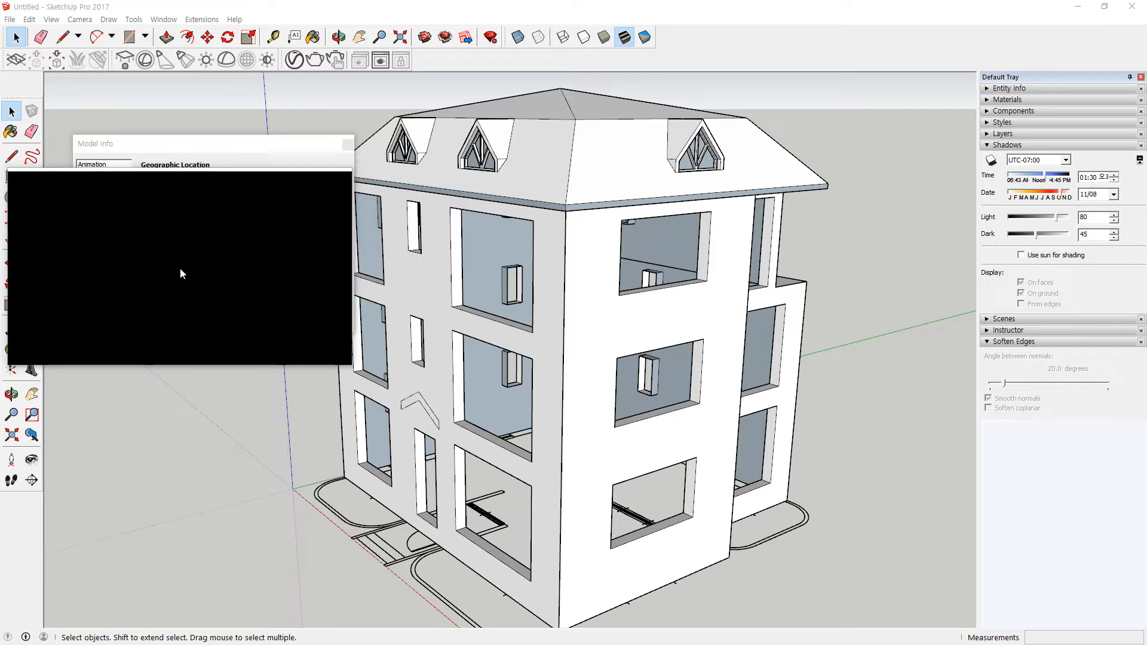
# Set the model's manual geo-location to latitude 37 N and longitude 132 E
pyautogui.doubleClick(239, 259)
pyautogui.write('132')
pyautogui.hotkey('shift', 'Tab')
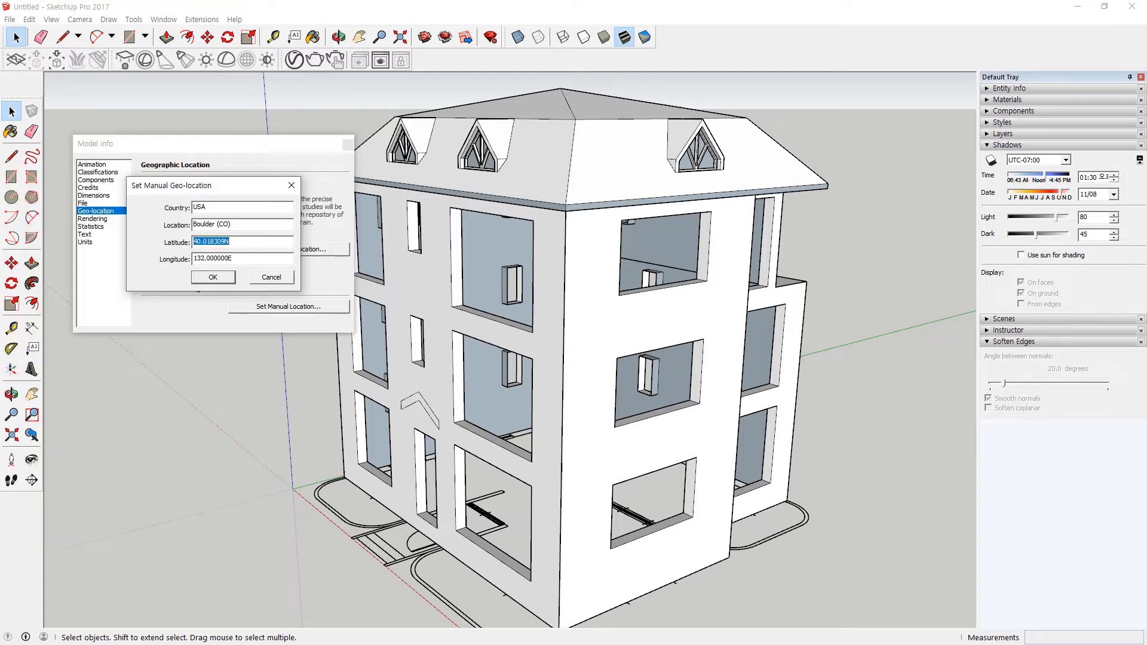
pyautogui.write('37')
pyautogui.press('Tab')
pyautogui.click(222, 280)
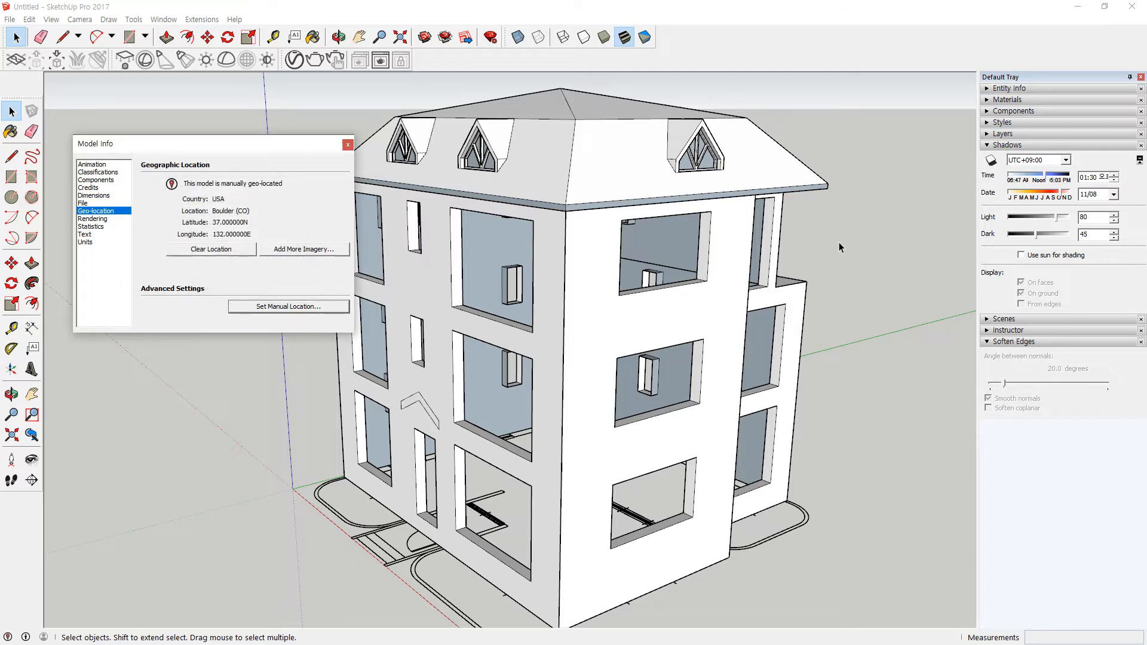
# Turn on the shadow display for the model and close the Model Info dialog
pyautogui.press('super+plus')
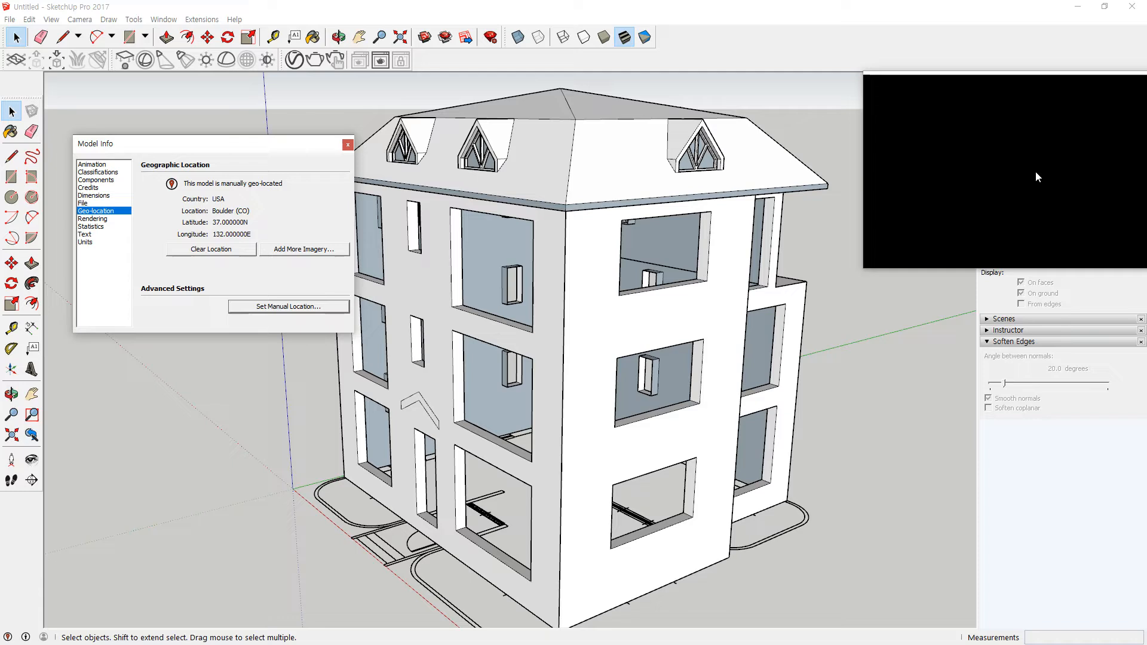
pyautogui.moveTo(1035, 171); pyautogui.dragTo(994, 163)
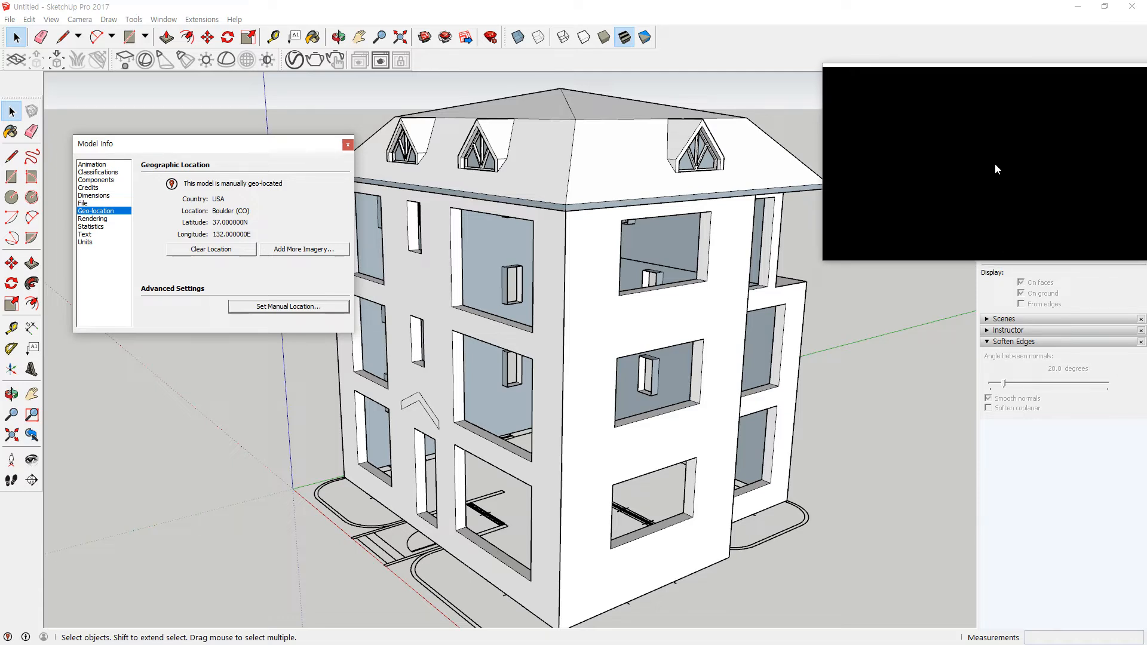
pyautogui.click(995, 164)
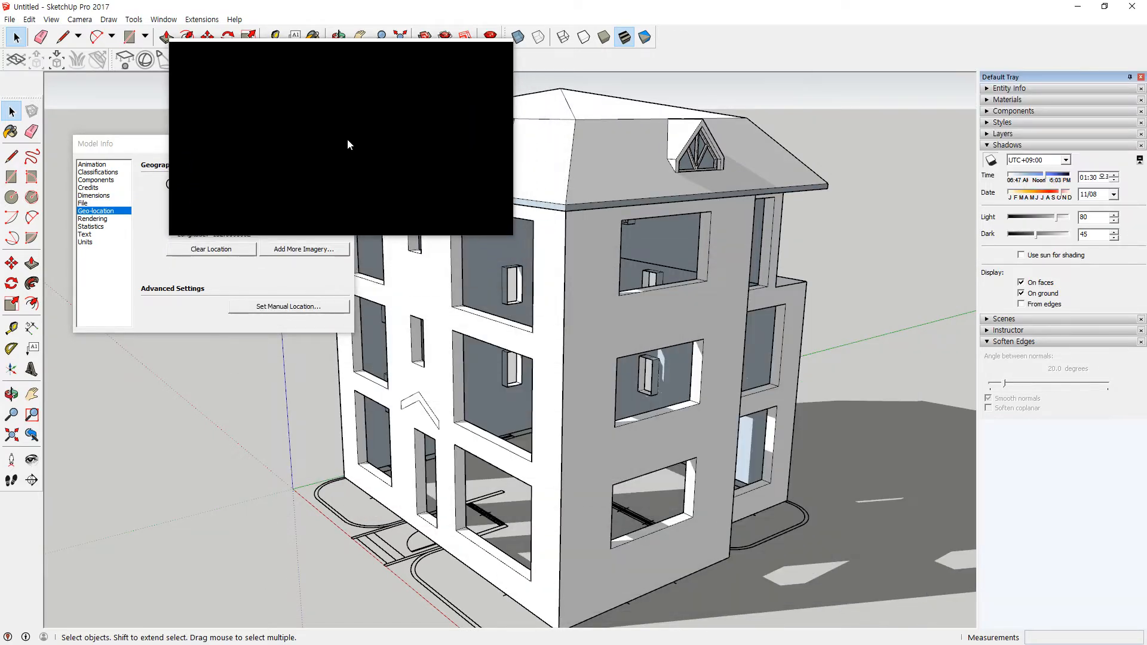
pyautogui.click(349, 143)
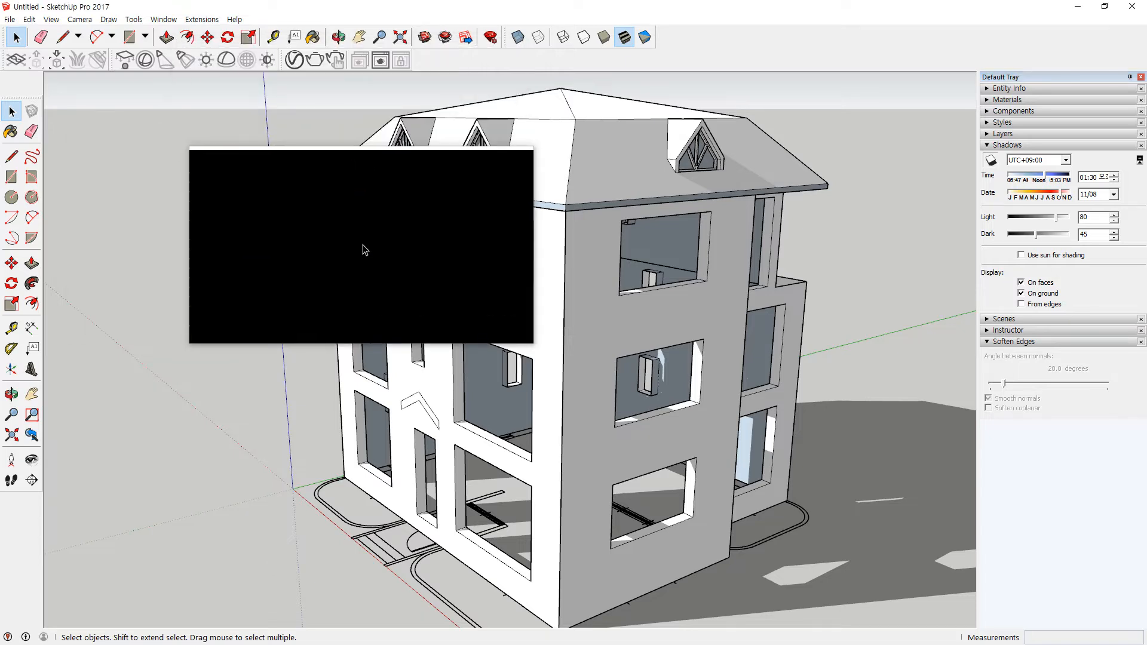
# Set the shadow date to 07/07
pyautogui.scroll(-6, 574, 293)
pyautogui.moveTo(722, 359); pyautogui.dragTo(635, 491, button='middle')
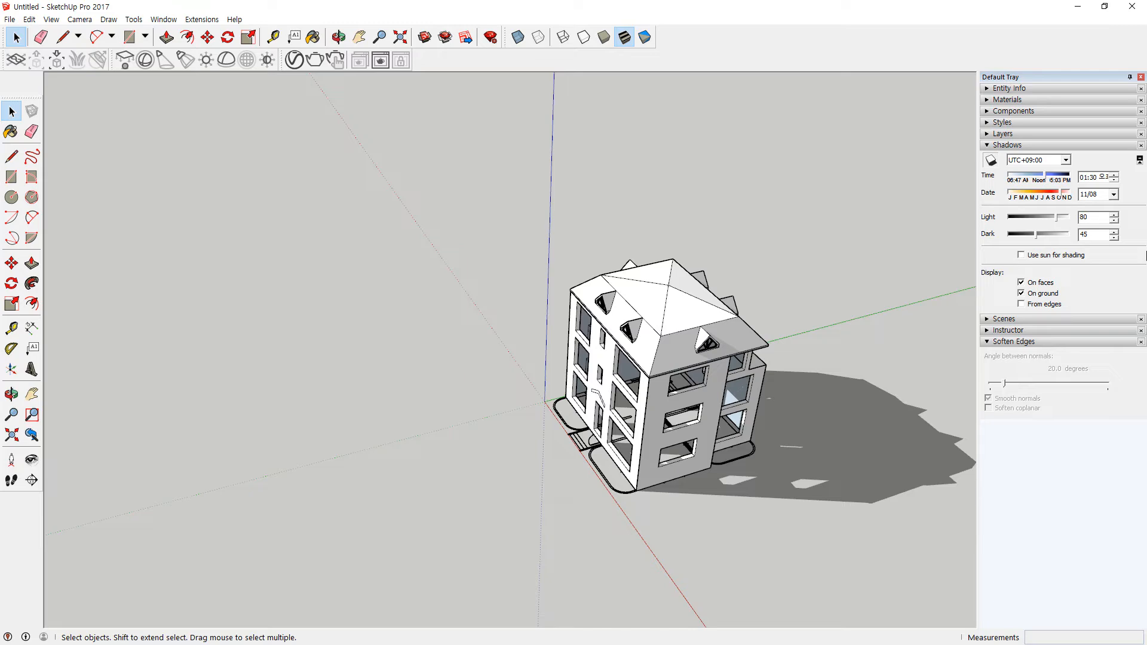
pyautogui.click(1042, 197)
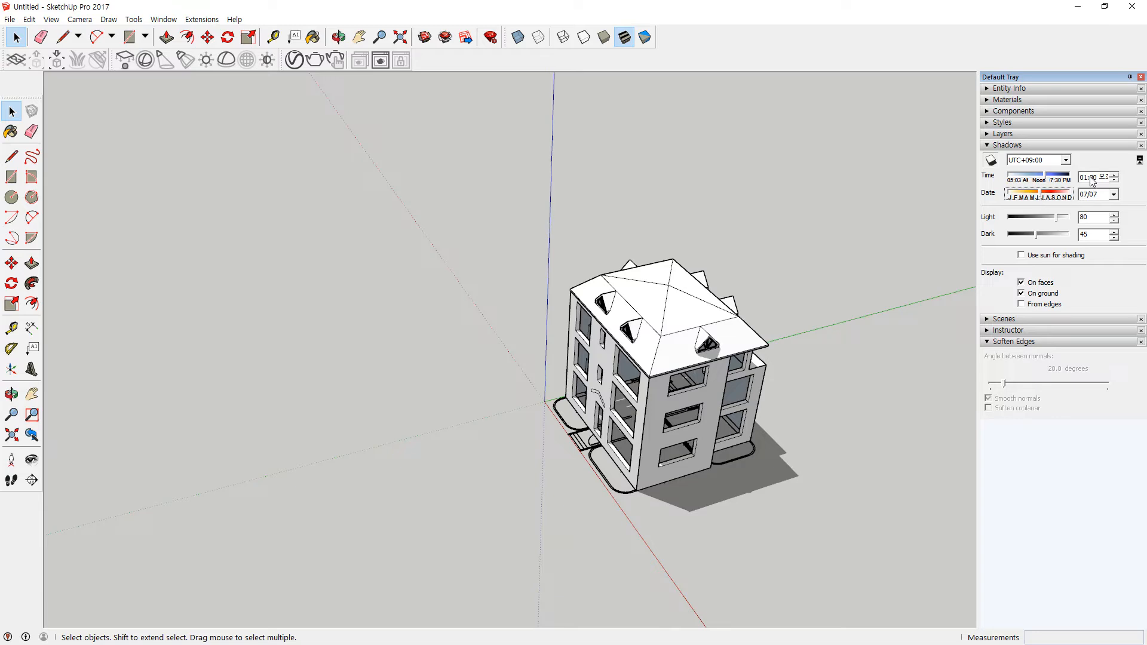
# Open the V-Ray Asset Editor's render settings with the advanced options and expand Environment and its Environment Overrides
pyautogui.moveTo(808, 441); pyautogui.dragTo(841, 230, button='middle')
pyautogui.moveTo(648, 334); pyautogui.dragTo(758, 387, button='middle')
pyautogui.scroll(5, 734, 372)
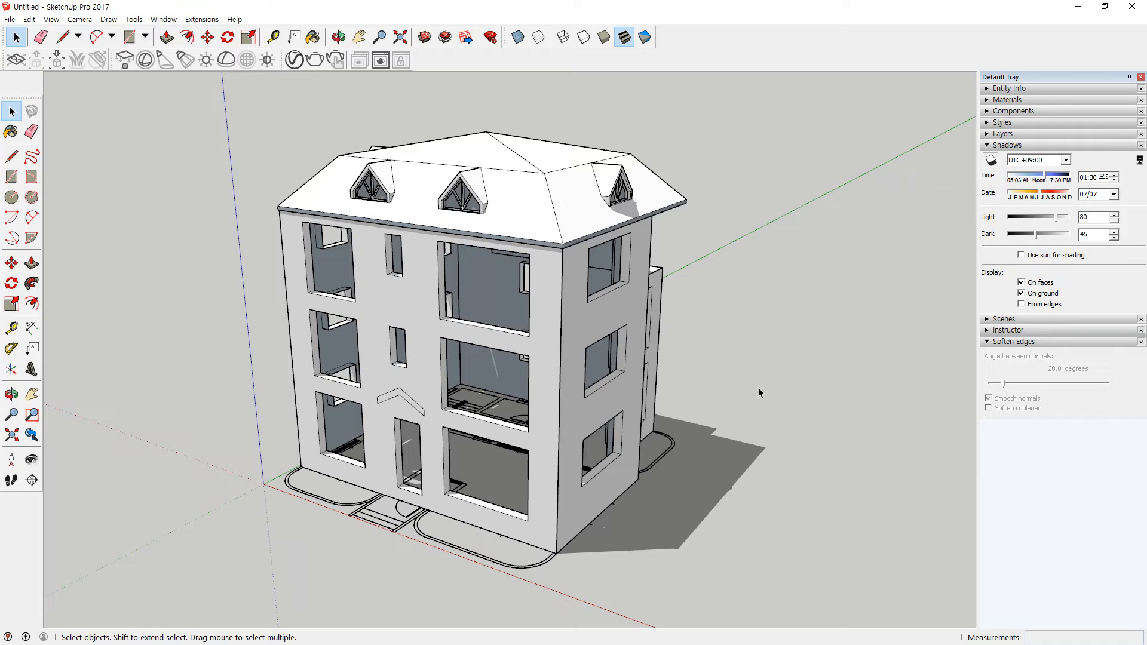
pyautogui.moveTo(758, 387); pyautogui.dragTo(568, 250, button='middle')
pyautogui.scroll(5, 567, 250)
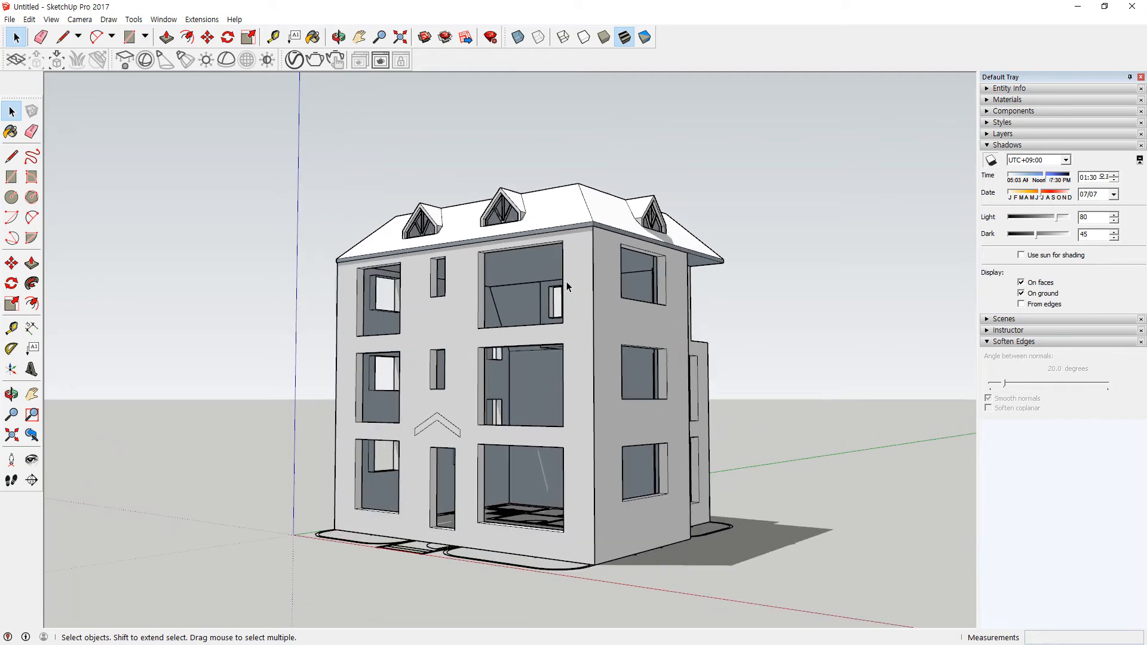
pyautogui.moveTo(564, 268); pyautogui.dragTo(564, 260, button='middle')
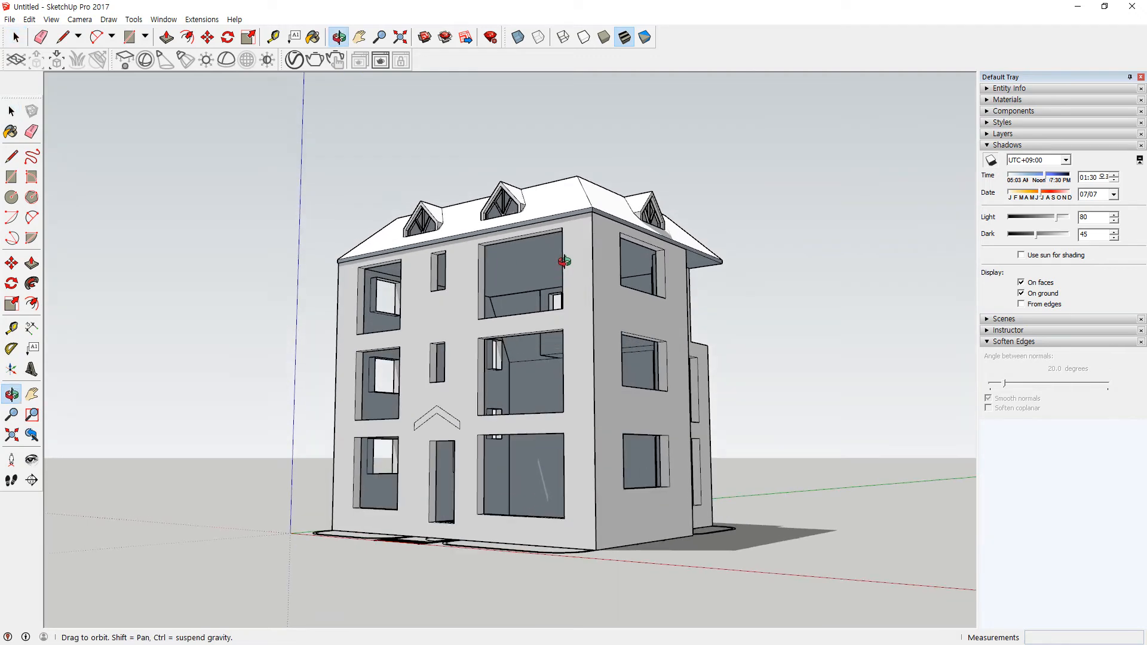
pyautogui.click(294, 60)
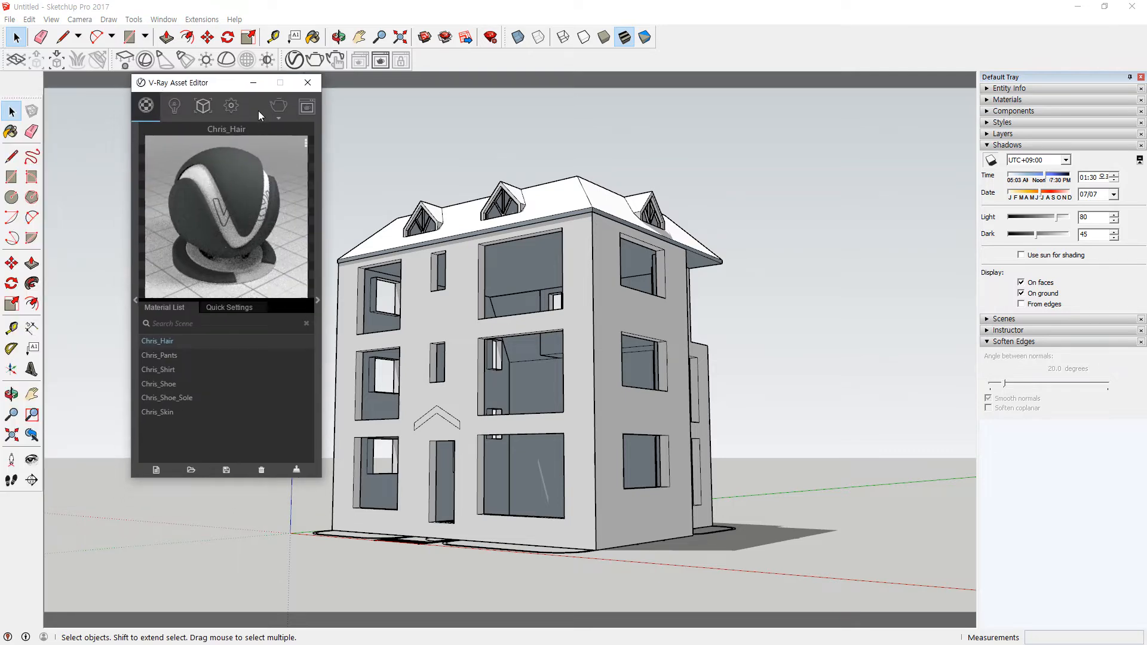
pyautogui.click(232, 106)
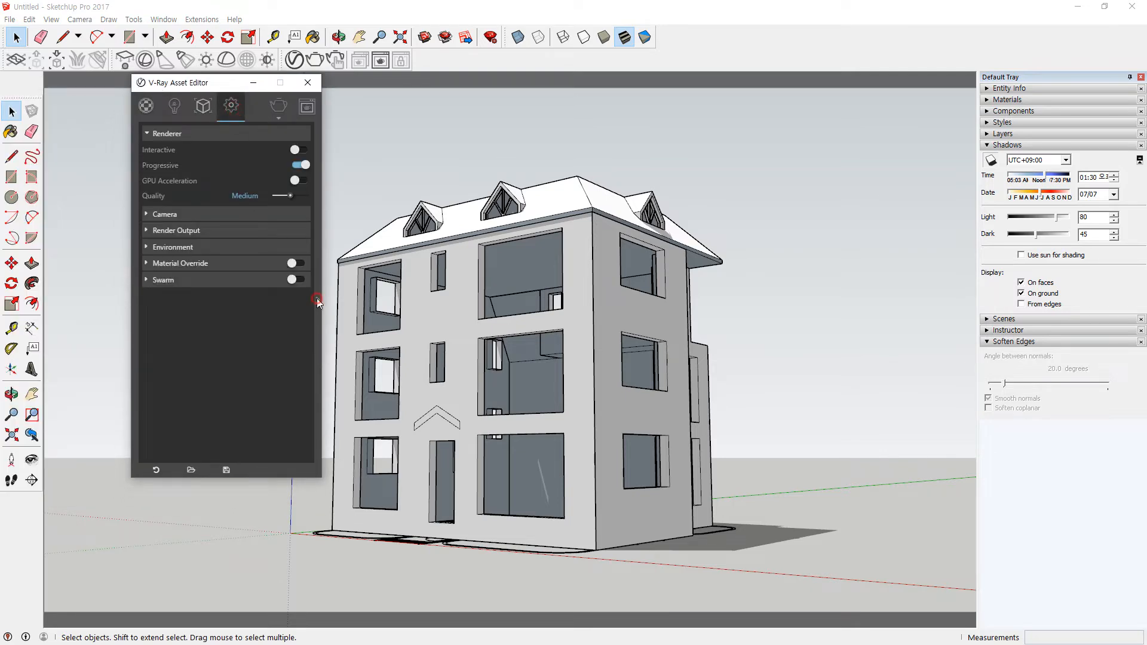
pyautogui.click(317, 300)
pyautogui.click(204, 247)
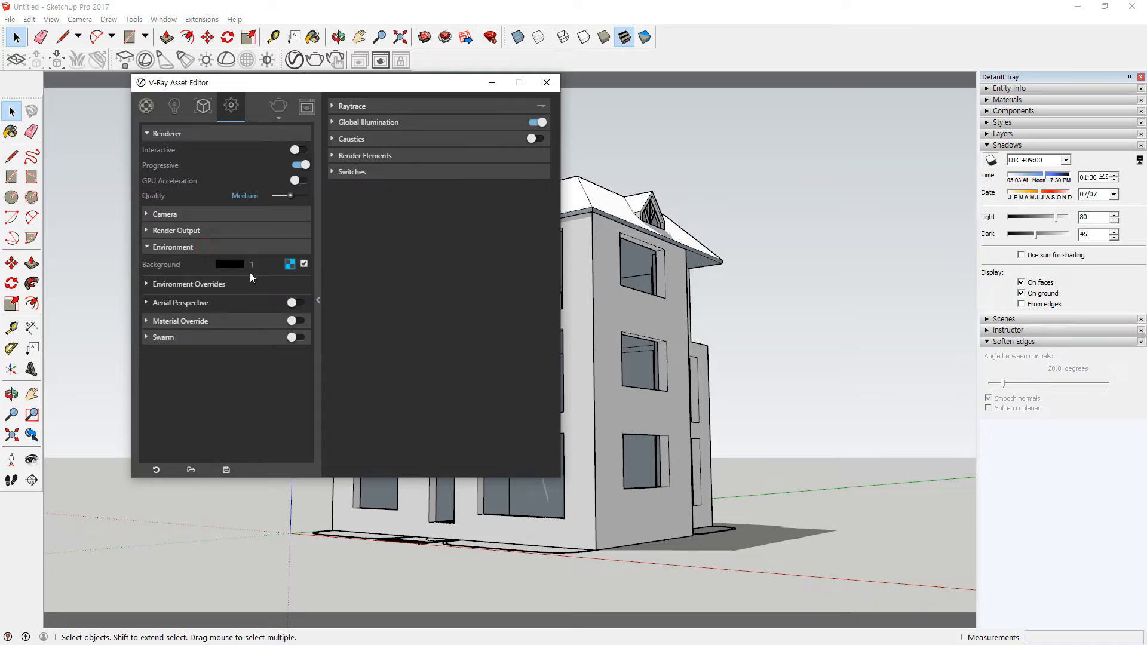
pyautogui.click(198, 300)
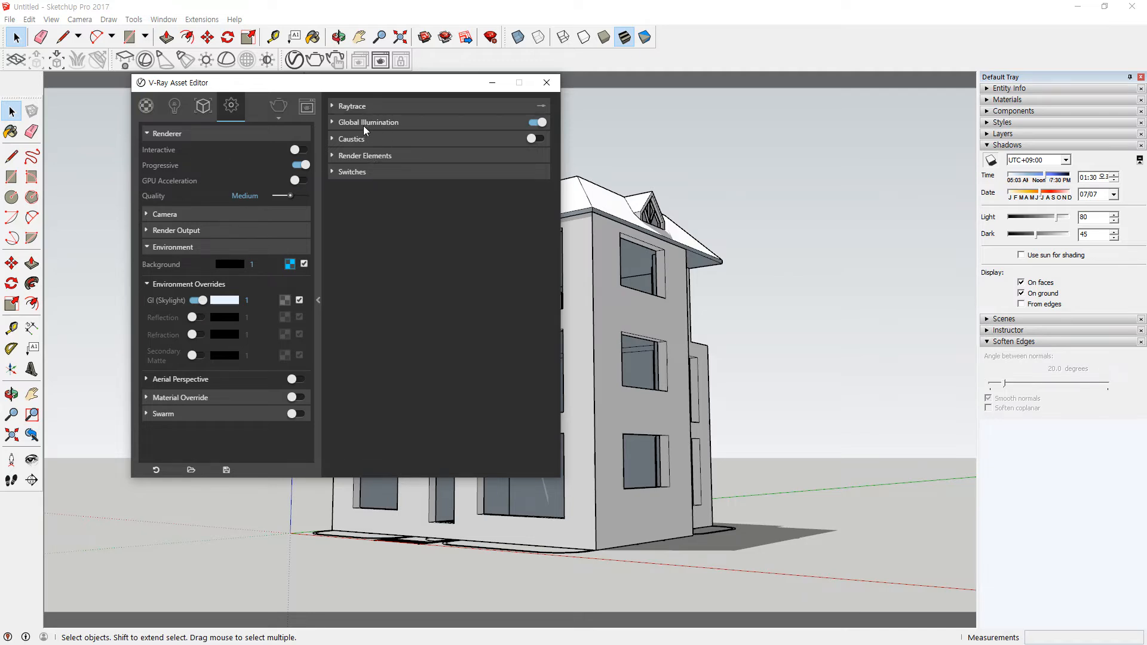
# Show the advanced Raytrace options and set the antialiasing filter type to Catmull Rom
pyautogui.click(350, 106)
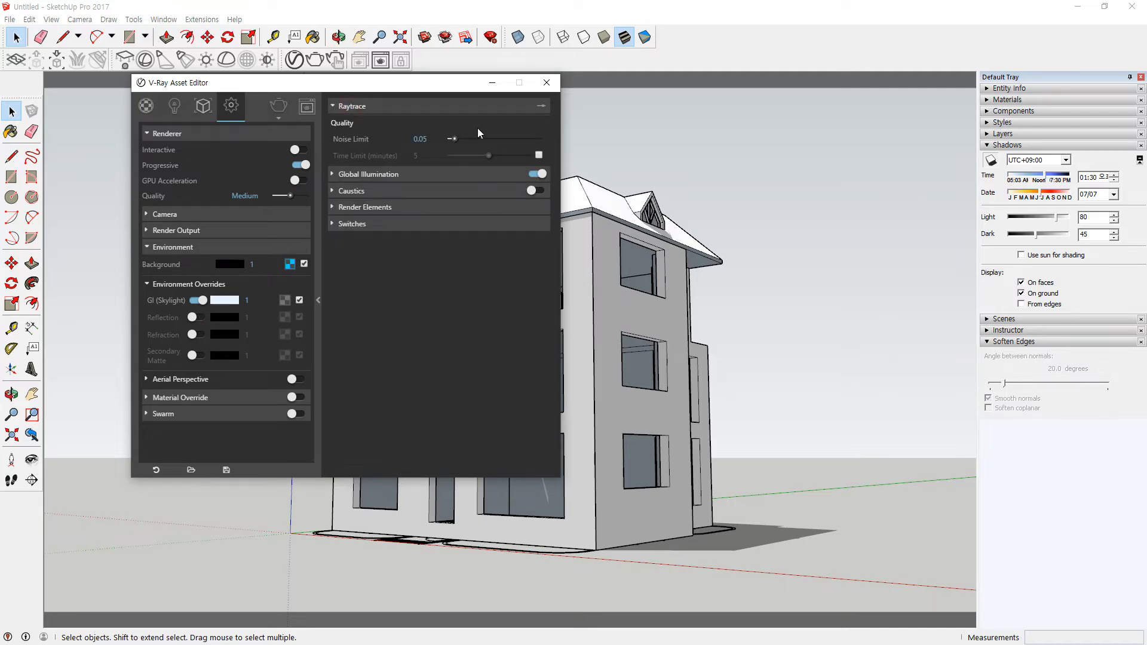
pyautogui.click(541, 106)
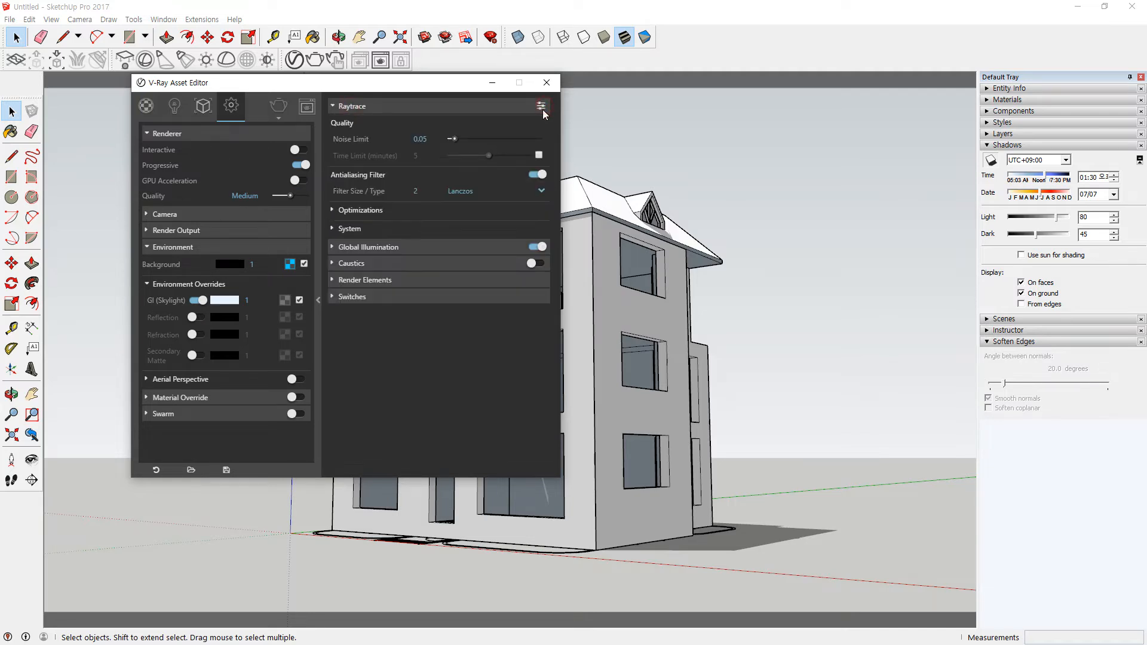
pyautogui.click(478, 191)
pyautogui.click(473, 244)
# Enable Ambient Occlusion in the Global Illumination settings and render the current view of the building with V-Ray
pyautogui.click(355, 248)
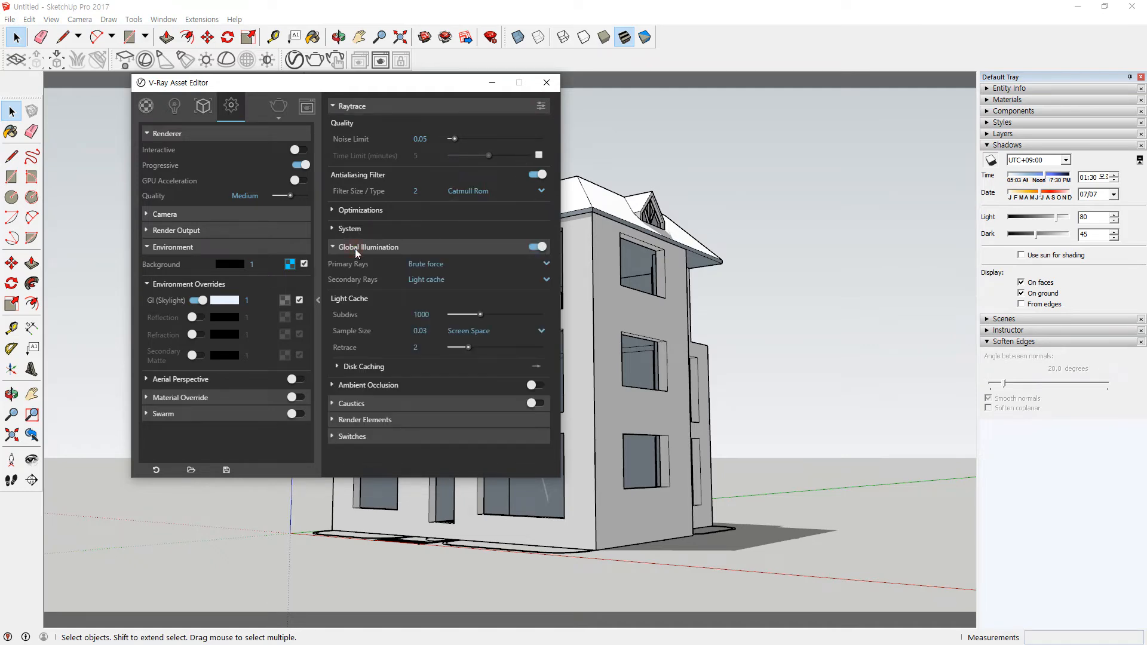
pyautogui.click(395, 384)
pyautogui.click(526, 385)
pyautogui.click(535, 385)
pyautogui.click(273, 112)
pyautogui.moveTo(300, 164); pyautogui.dragTo(797, 102)
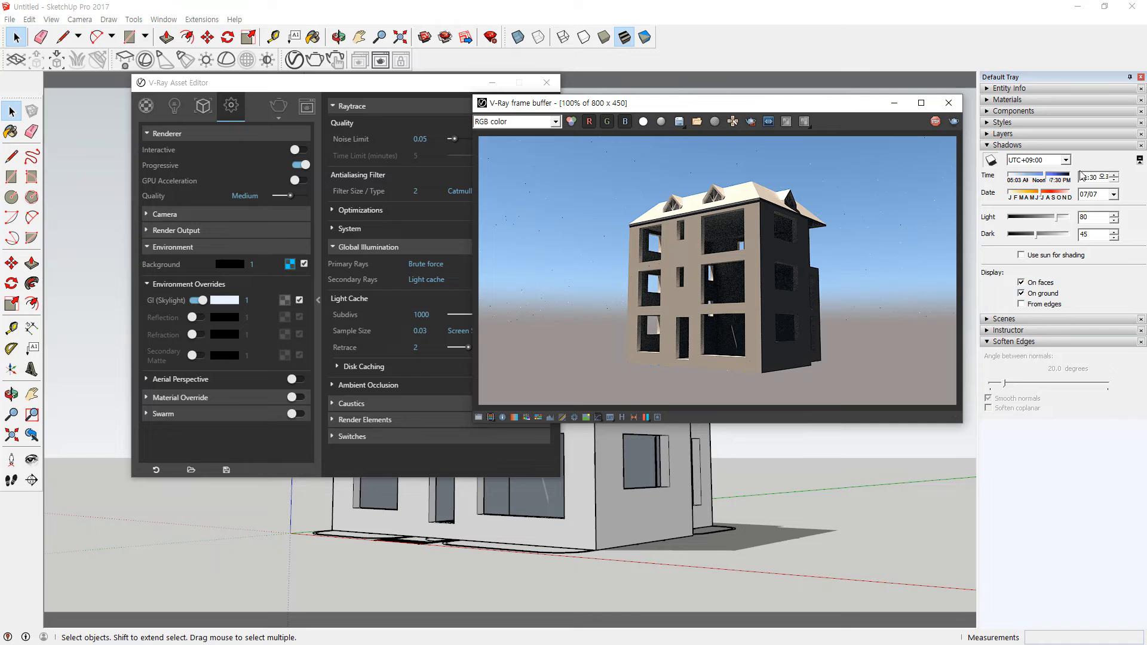
# Set the shadow time to 06:38 PM, render the building again, and close the V-Ray windows
pyautogui.moveTo(1060, 179); pyautogui.dragTo(1068, 180)
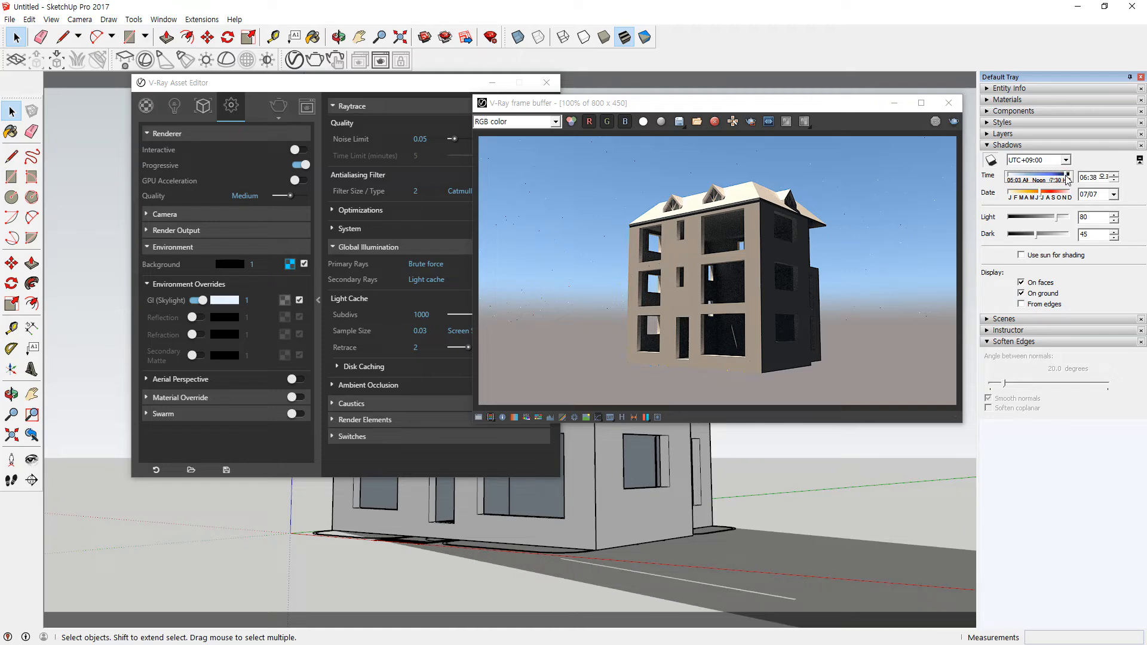
pyautogui.click(954, 121)
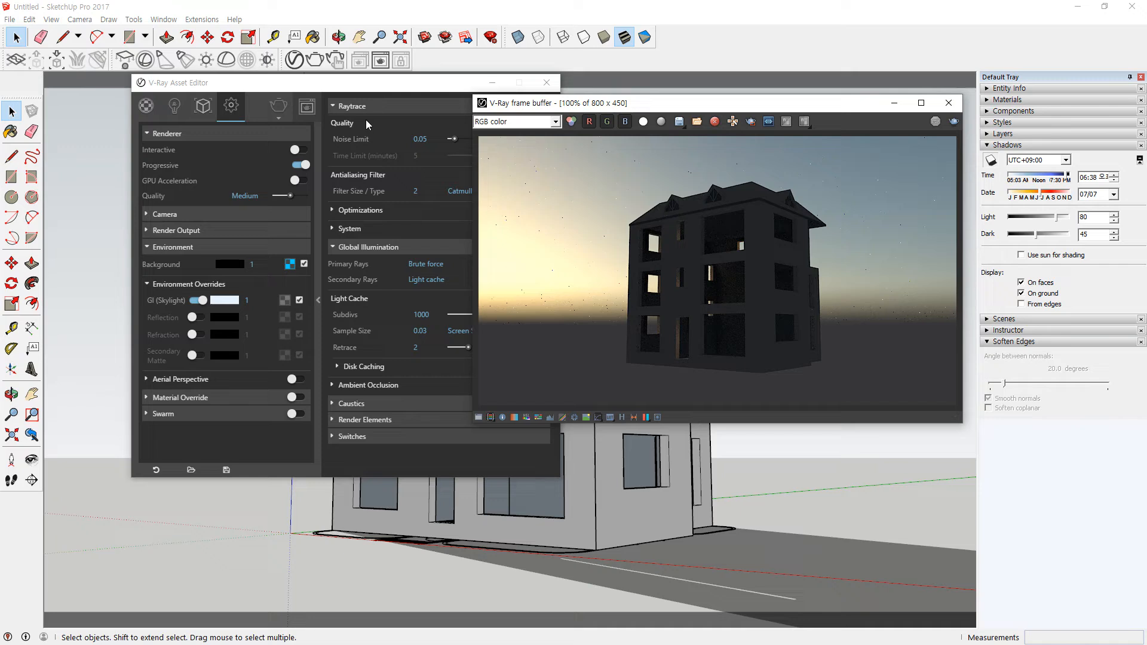
pyautogui.click(948, 103)
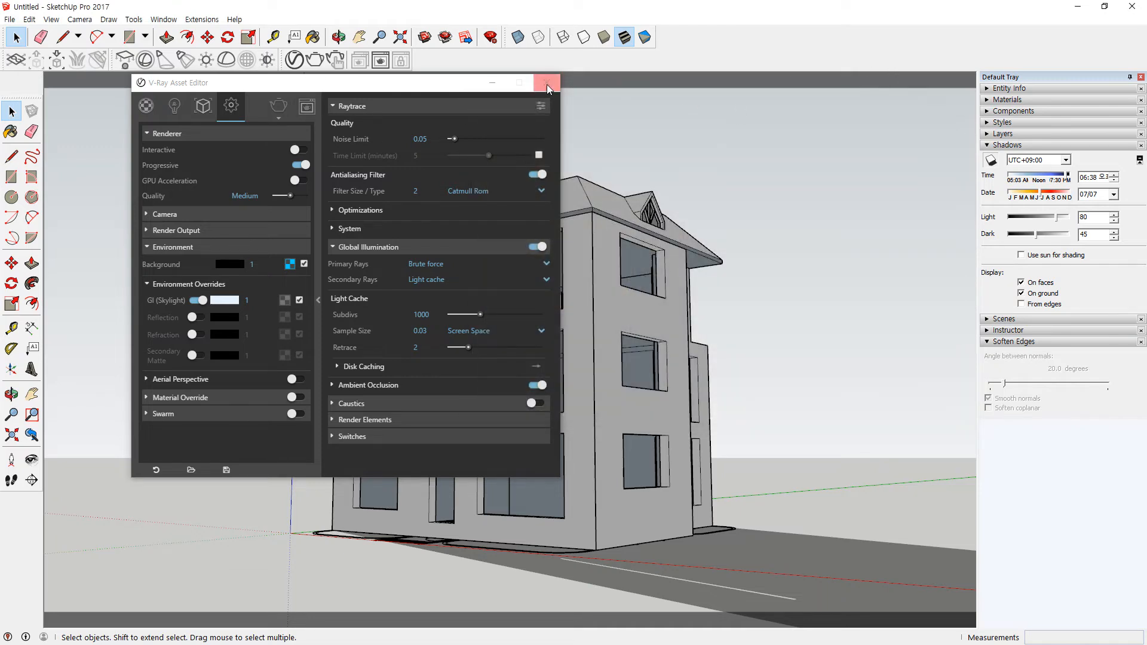
pyautogui.click(547, 83)
# Set the shadow time to 12:55 PM and the date to 07/29, and collapse the shadow settings
pyautogui.moveTo(1068, 178); pyautogui.dragTo(1043, 180)
pyautogui.moveTo(610, 449); pyautogui.dragTo(634, 383, button='middle')
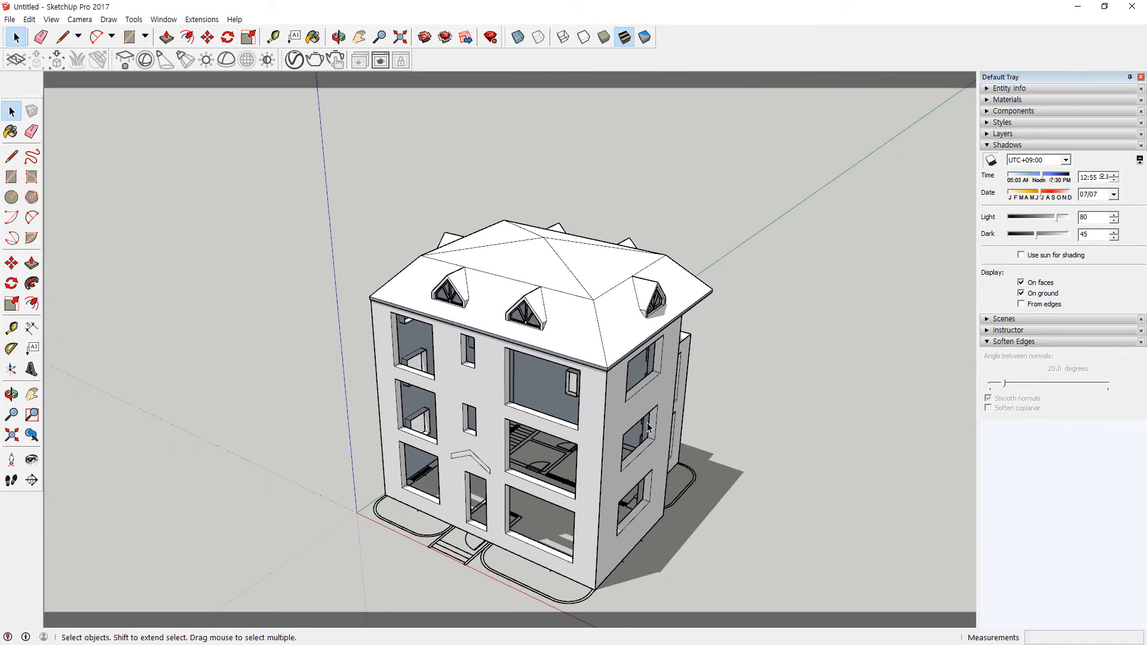
pyautogui.moveTo(599, 442); pyautogui.dragTo(603, 413, button='middle')
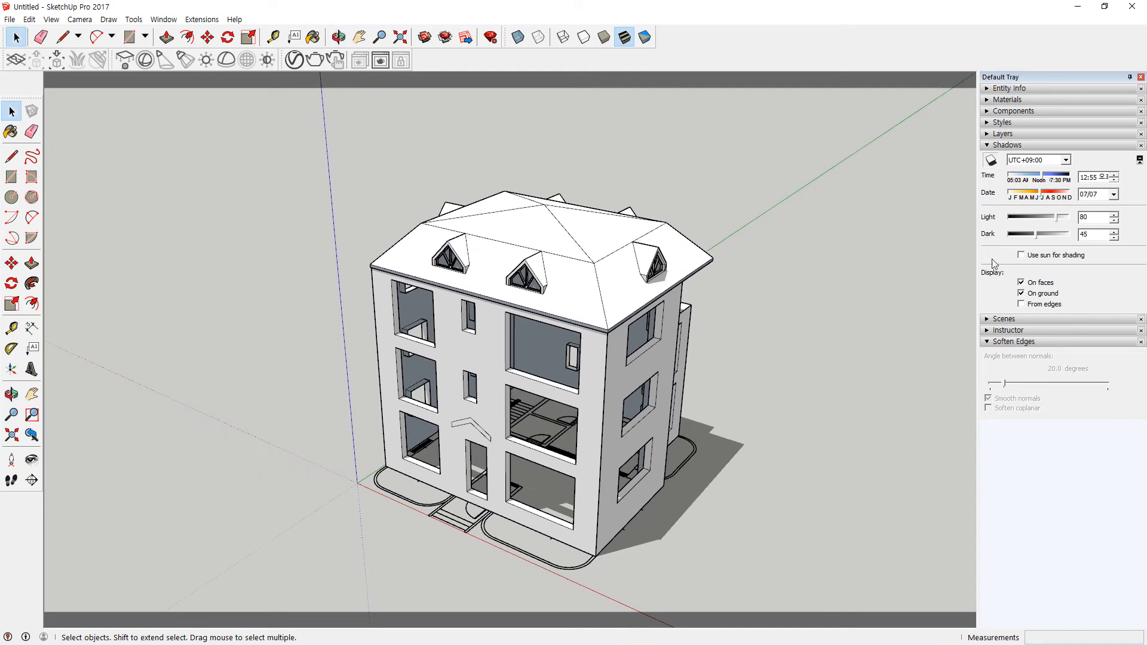
pyautogui.click(1045, 197)
pyautogui.click(1112, 195)
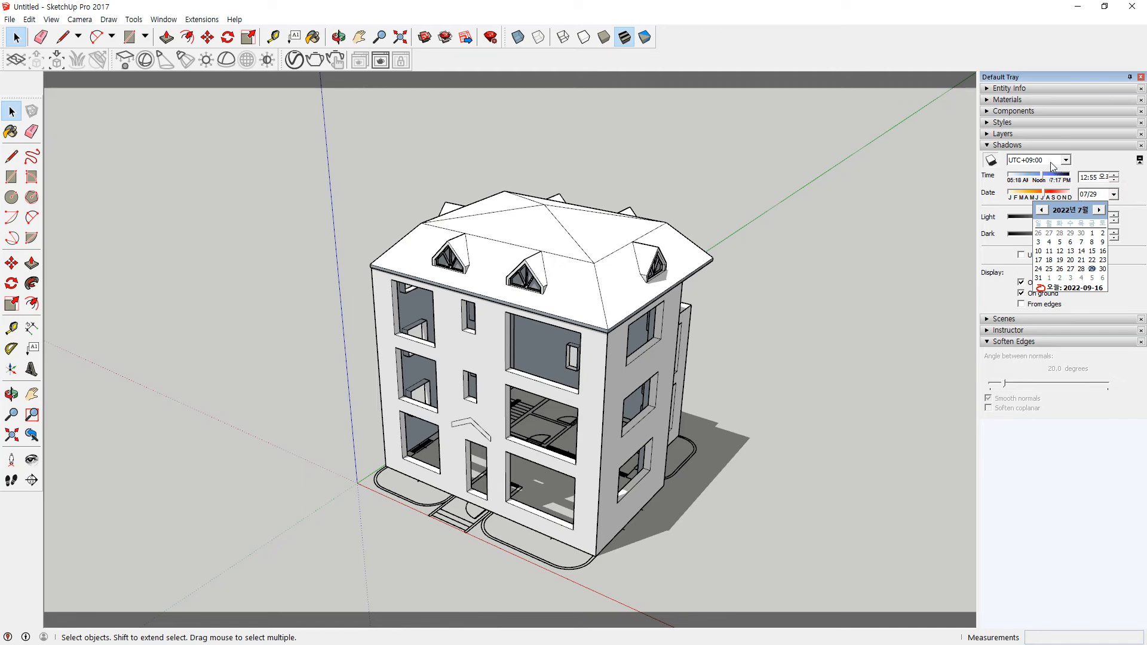
pyautogui.moveTo(830, 217); pyautogui.dragTo(722, 529, button='middle')
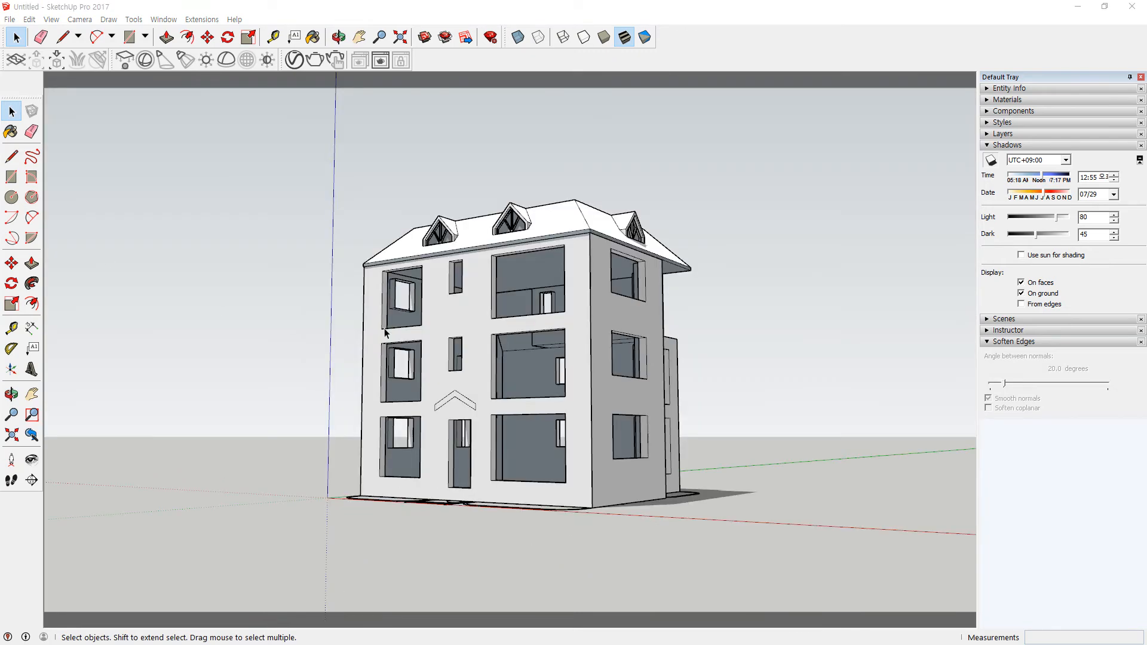
pyautogui.click(995, 145)
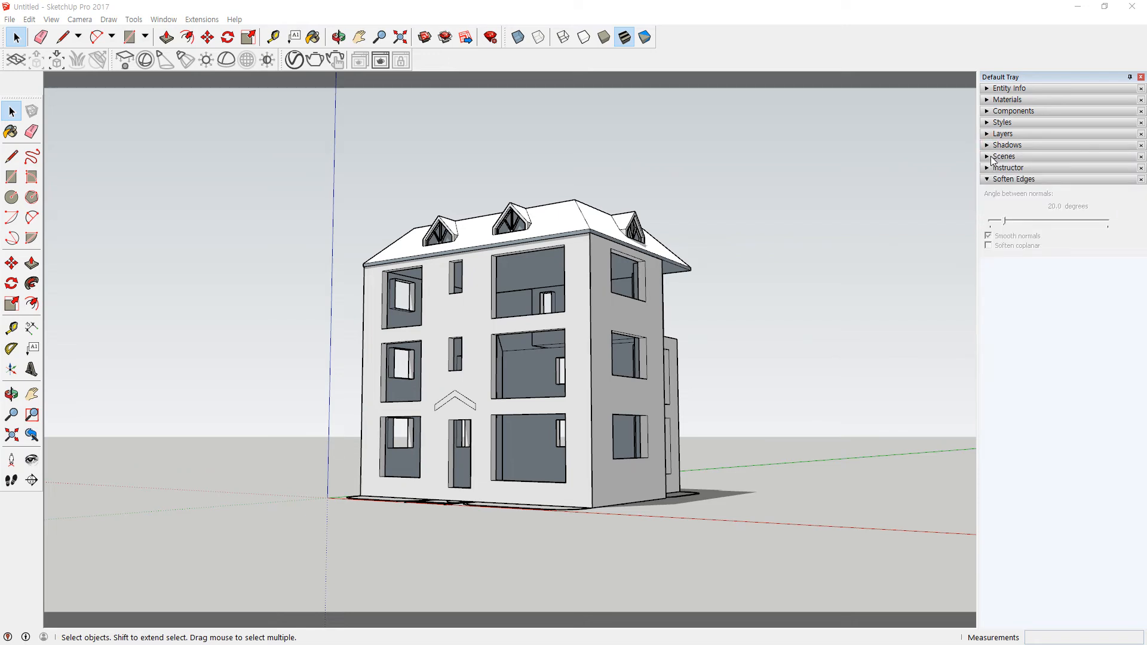
# Add four scenes showing the building from the front corner, side, rear and opposite front corner
pyautogui.click(992, 157)
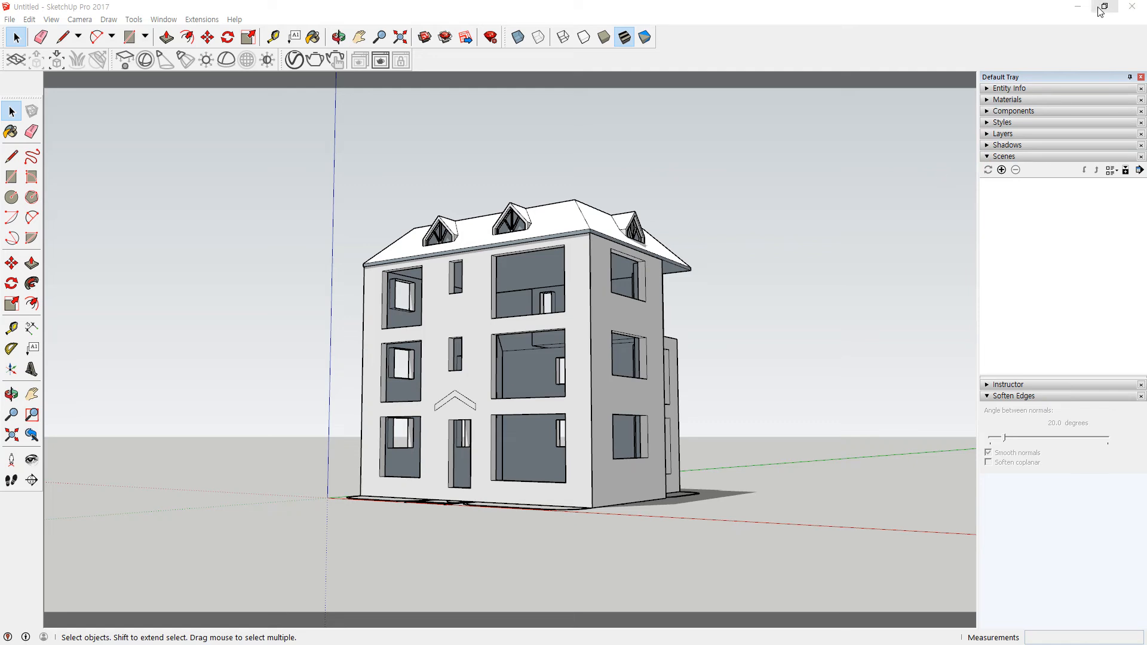
pyautogui.click(1002, 171)
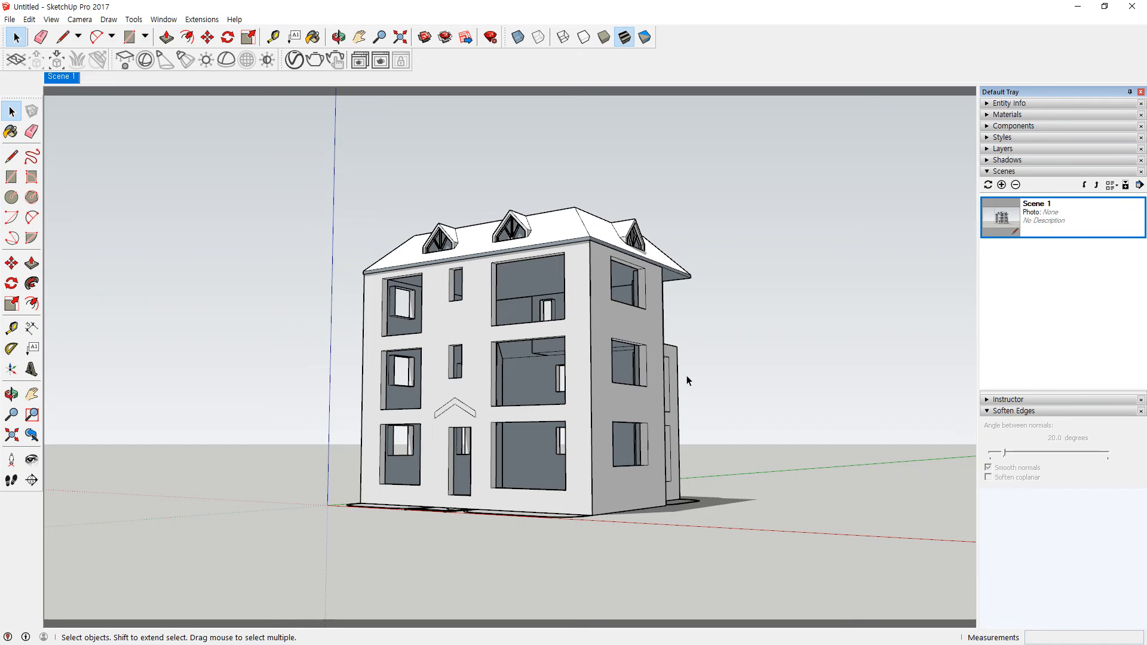
pyautogui.moveTo(735, 366); pyautogui.dragTo(267, 361, button='middle')
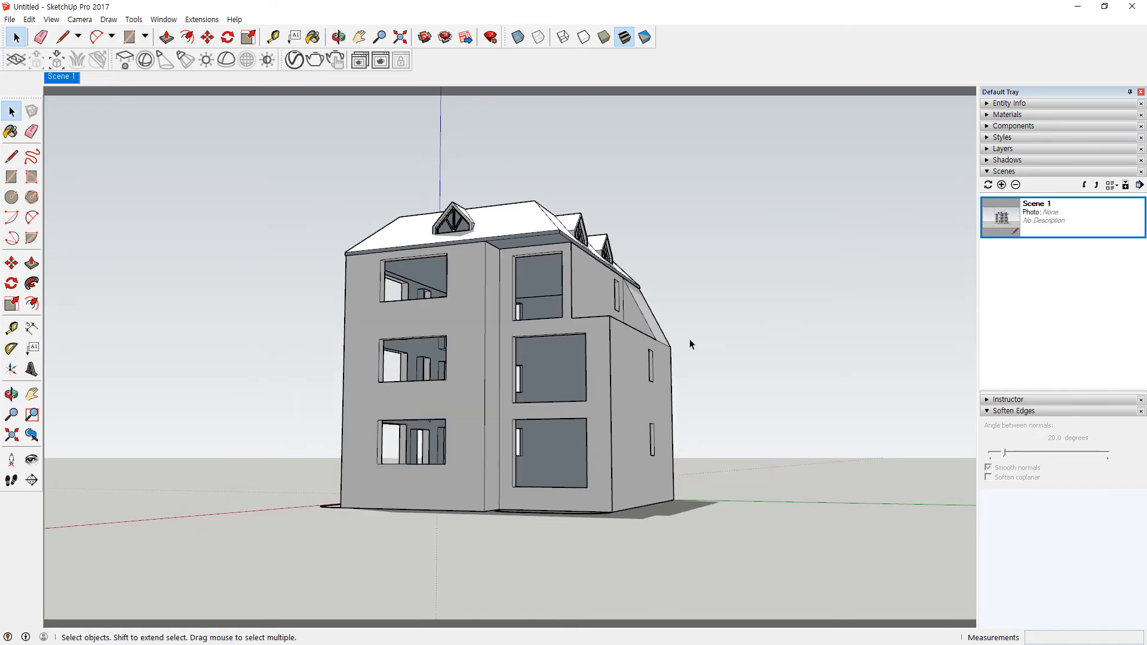
pyautogui.click(1002, 185)
pyautogui.moveTo(746, 338); pyautogui.dragTo(238, 392, button='middle')
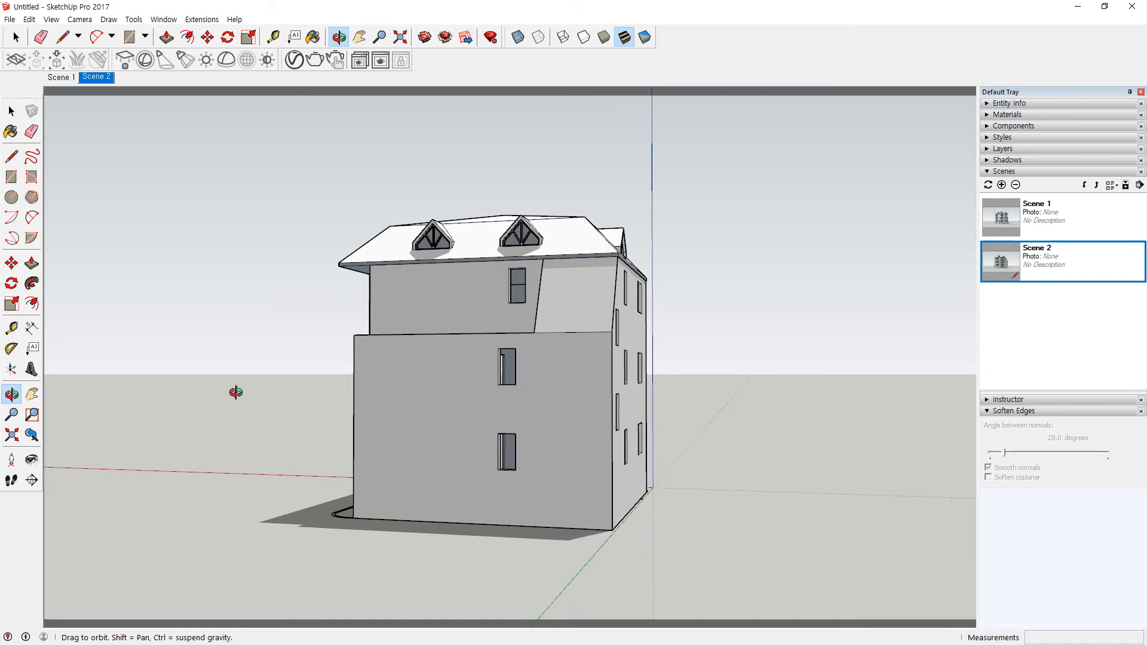
pyautogui.click(1001, 185)
pyautogui.moveTo(804, 279); pyautogui.dragTo(18, 263, button='middle')
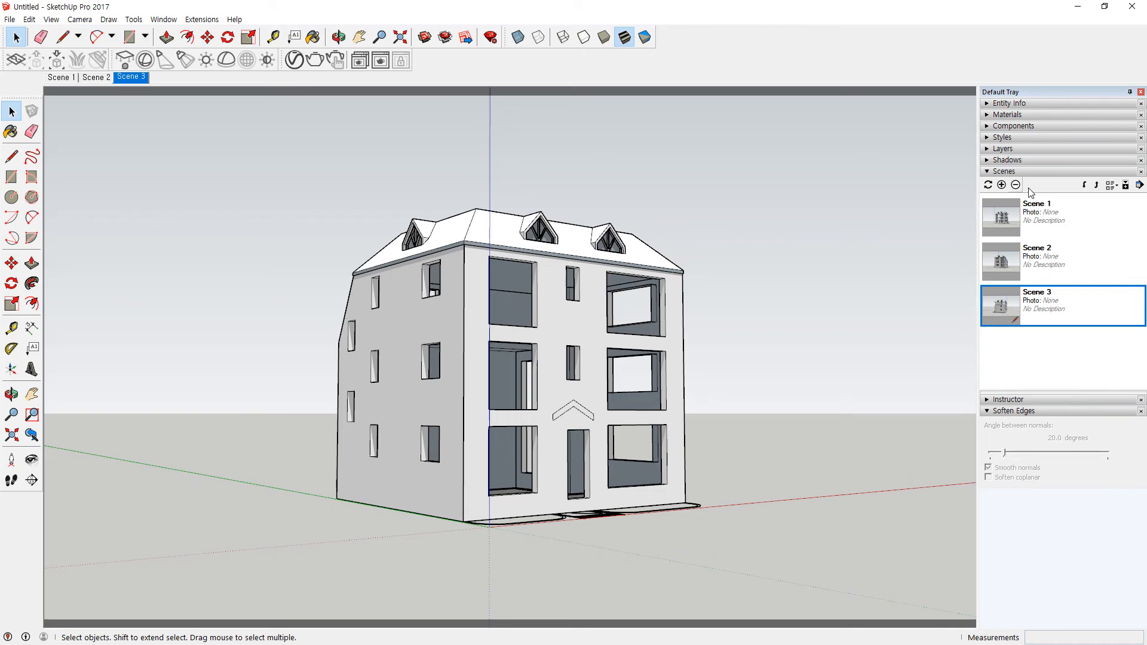
pyautogui.click(1002, 185)
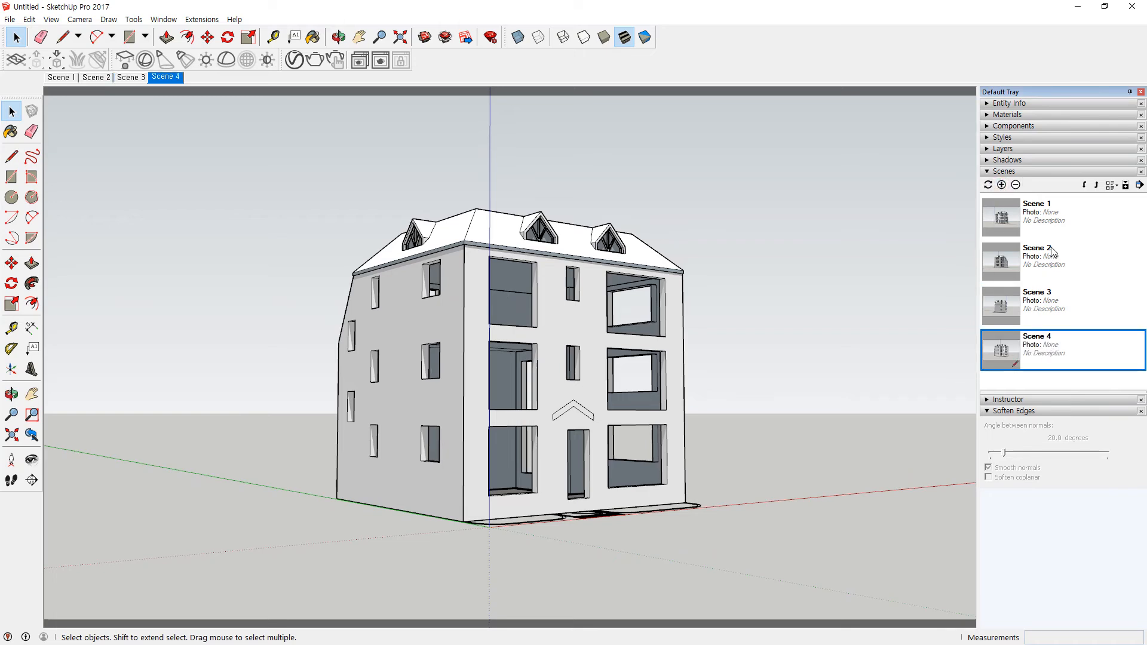
# Switch to the second, third and fourth scenes in turn to check their saved views
pyautogui.doubleClick(1014, 273)
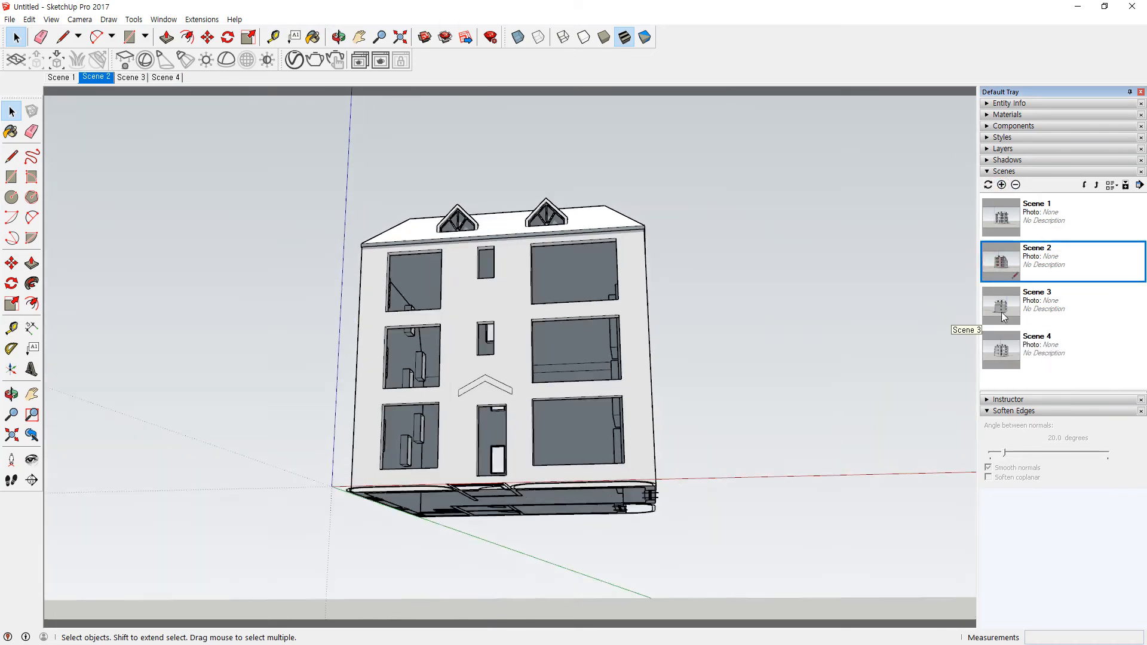
pyautogui.doubleClick(1003, 303)
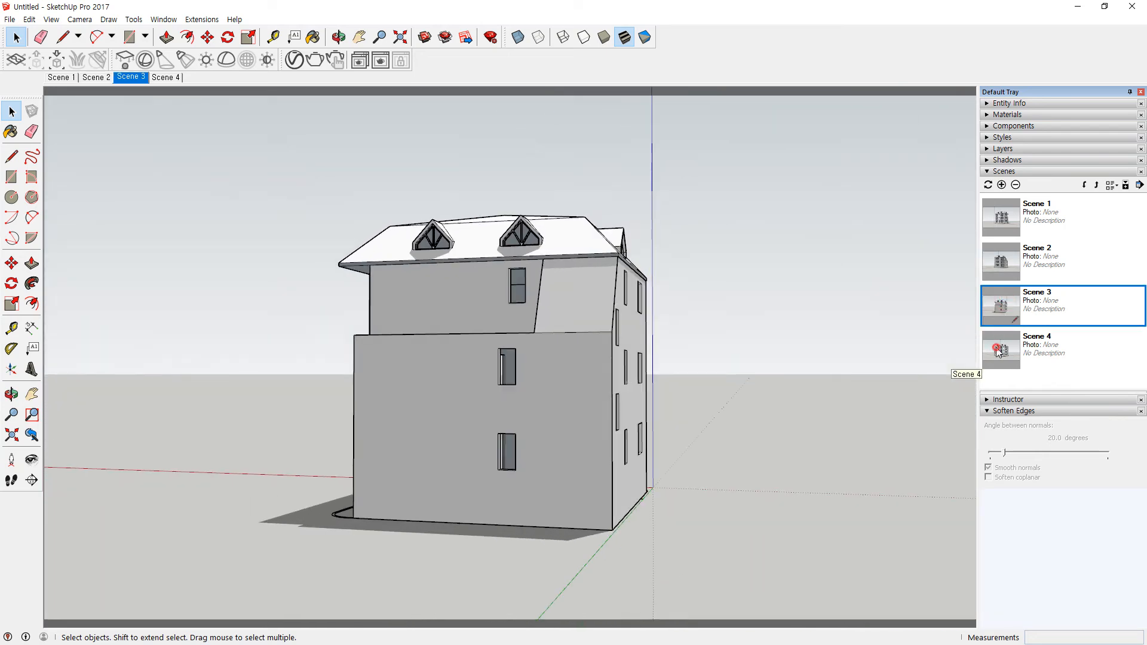
pyautogui.doubleClick(1003, 350)
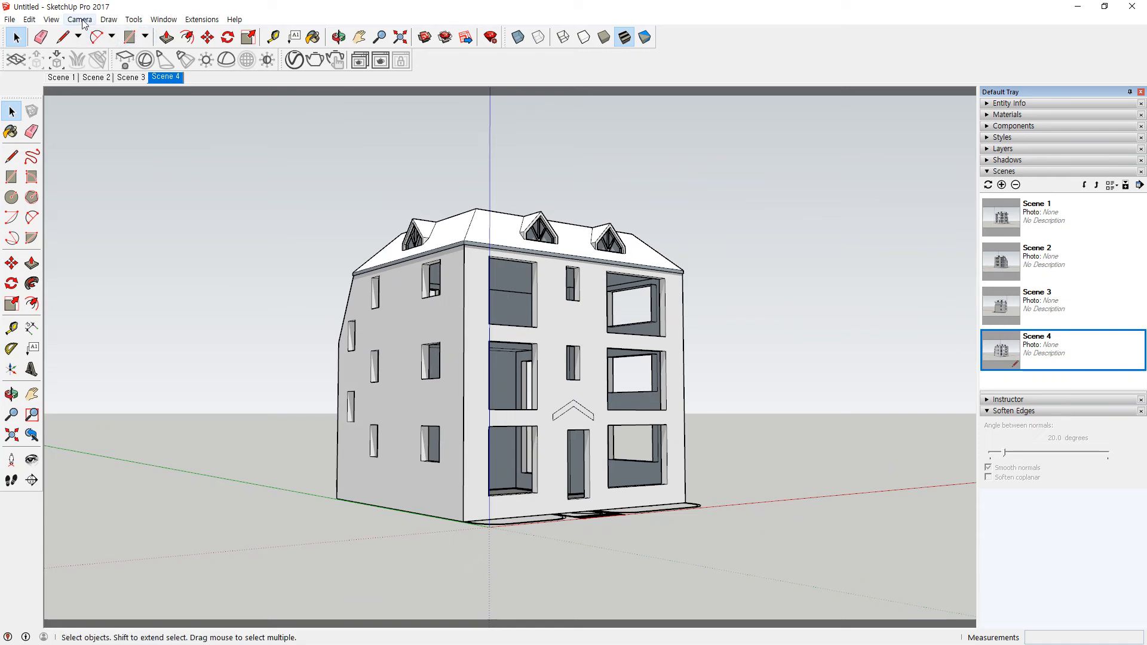
# Play the scene animation around the building, watch the transitions, and stop it
pyautogui.click(52, 20)
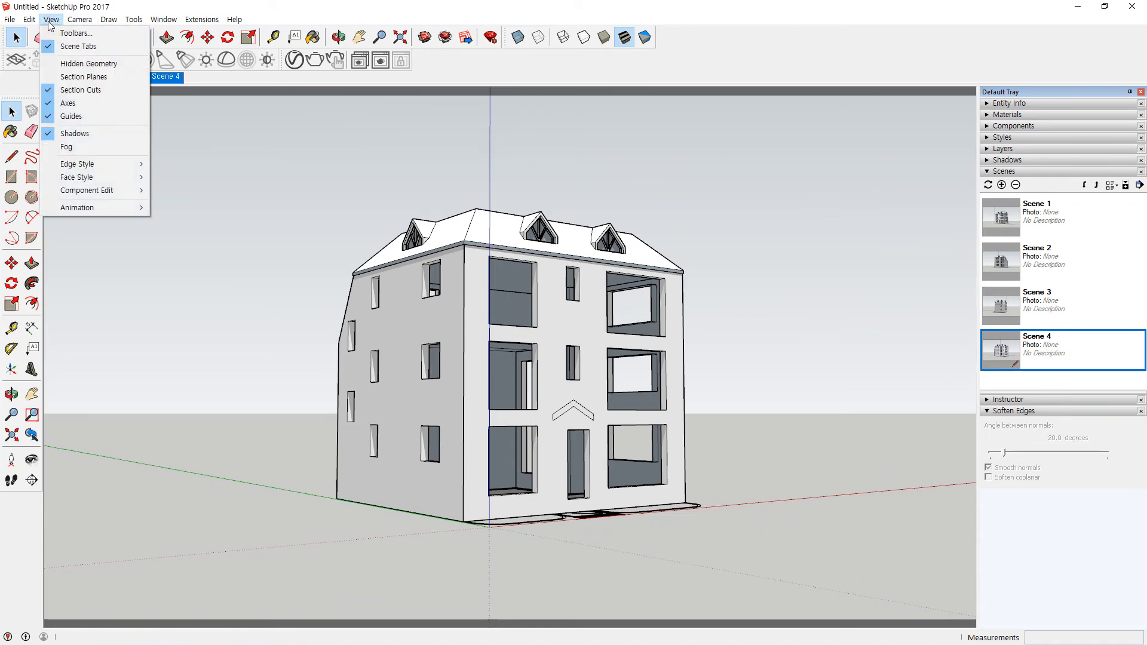
pyautogui.click(63, 208)
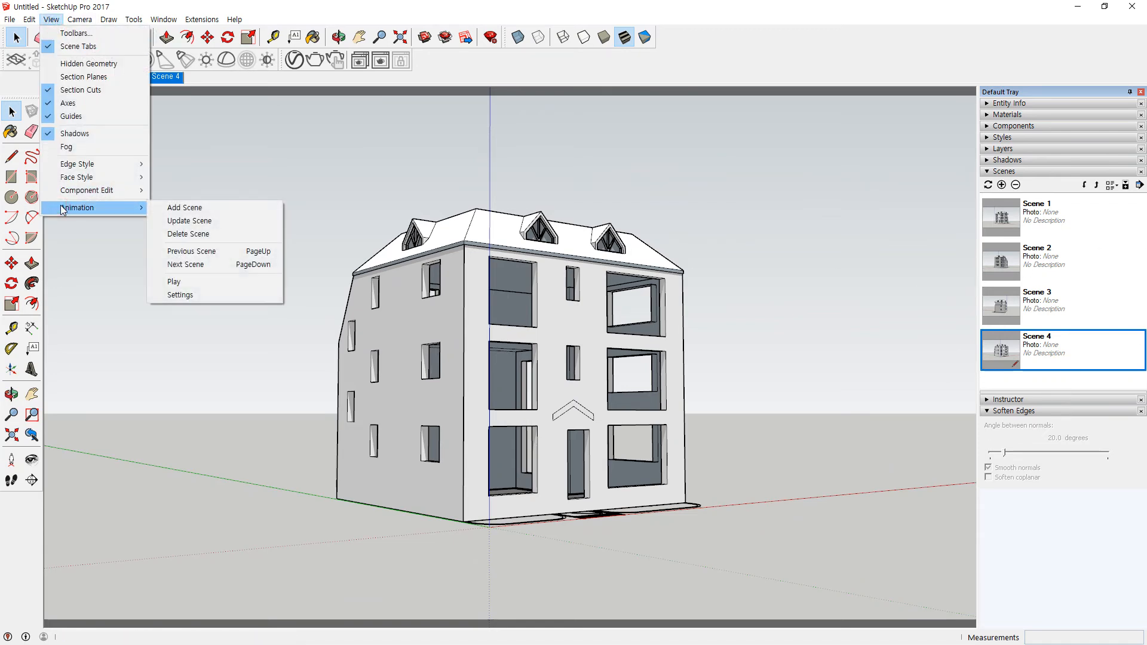
pyautogui.click(202, 281)
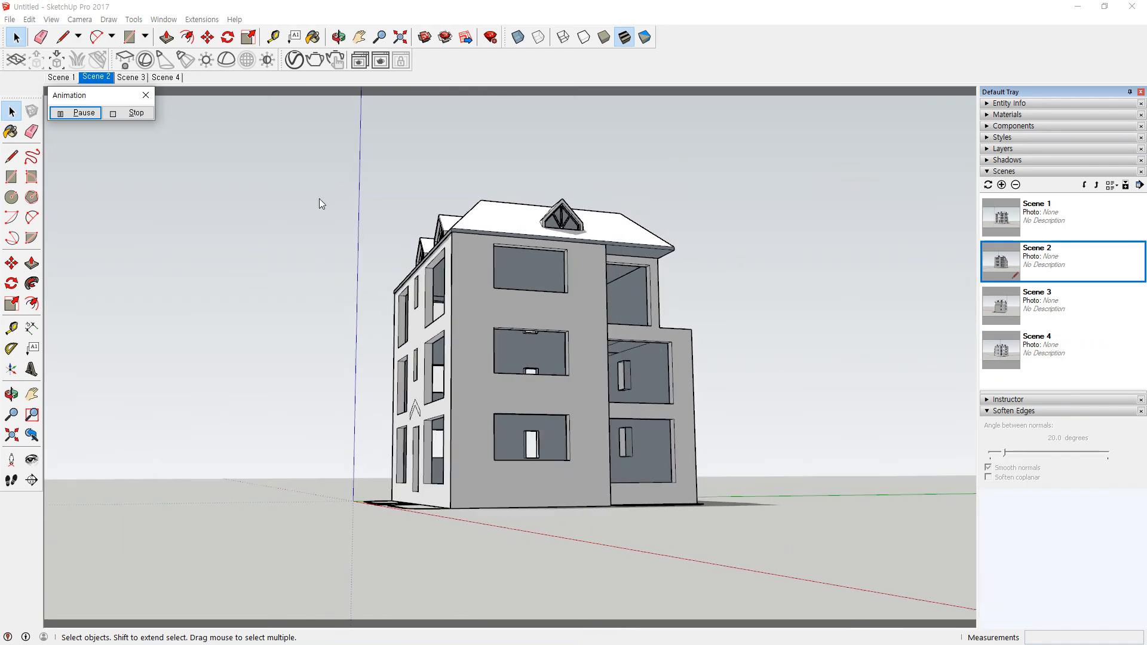
pyautogui.click(145, 95)
# Set the scene transition time to 3.5 seconds in the animation settings and close them
pyautogui.click(53, 21)
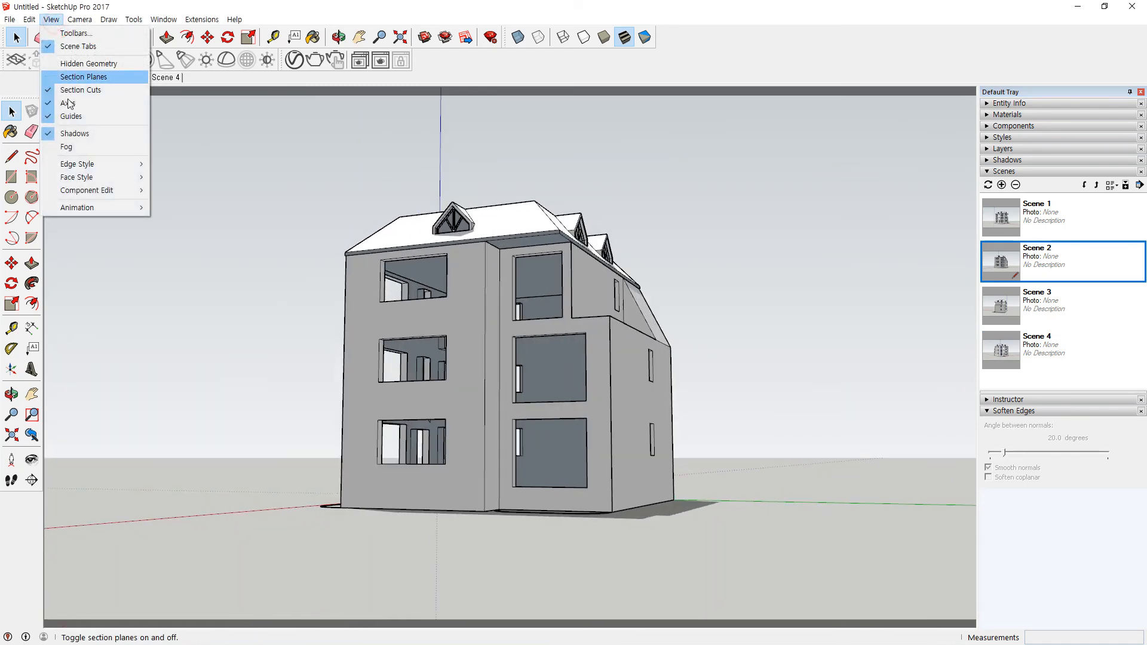
pyautogui.moveTo(100, 210)
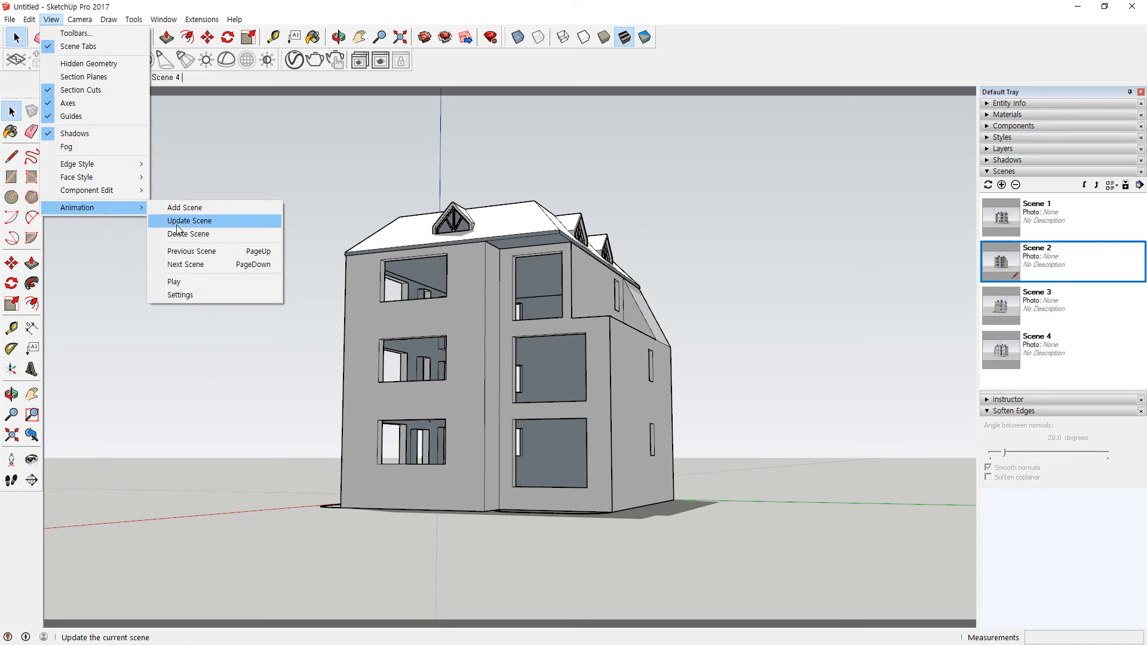
pyautogui.click(177, 294)
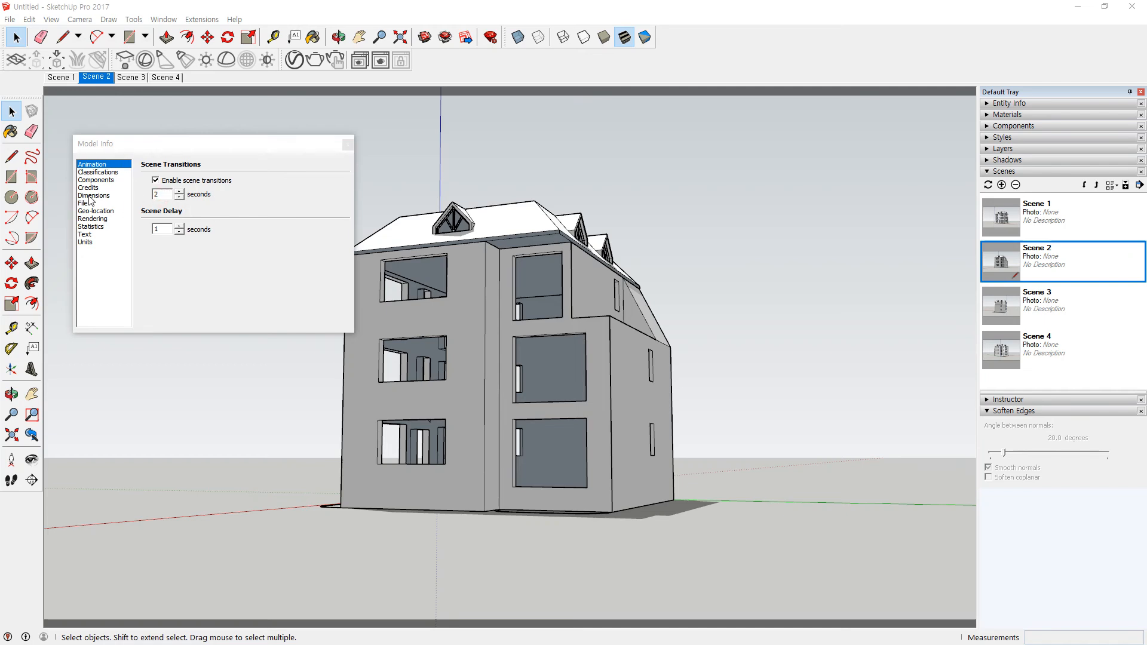
pyautogui.click(179, 192)
pyautogui.click(179, 192)
pyautogui.click(180, 192)
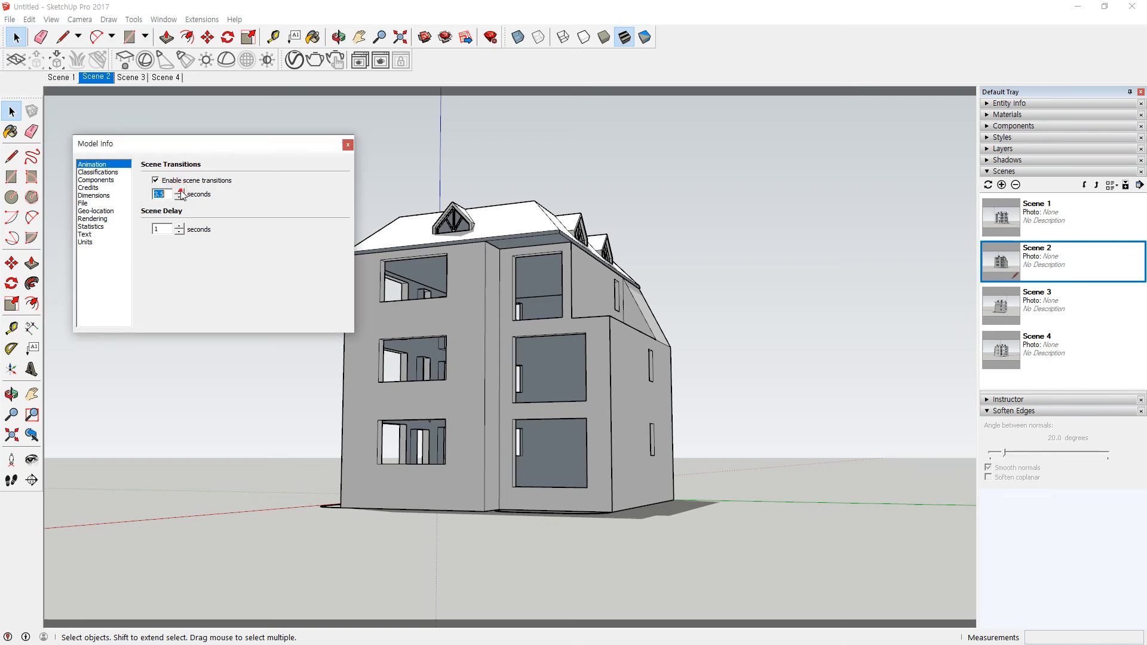
pyautogui.click(346, 146)
# Play the scene animation again to check the new transition time
pyautogui.click(58, 21)
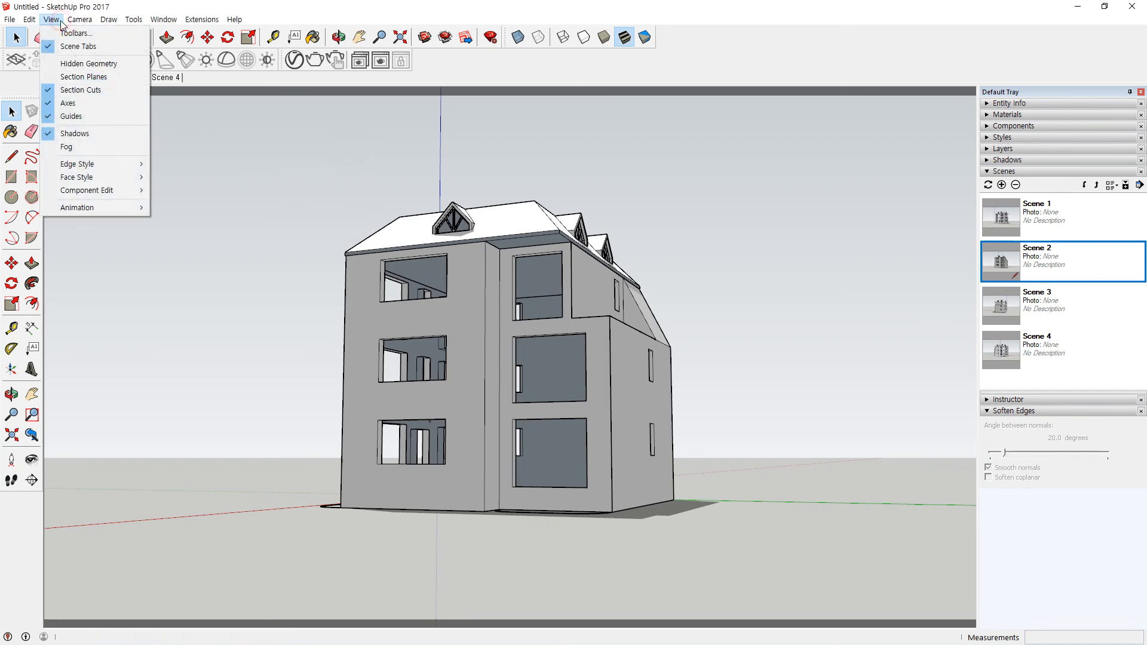
pyautogui.moveTo(90, 208)
pyautogui.click(202, 282)
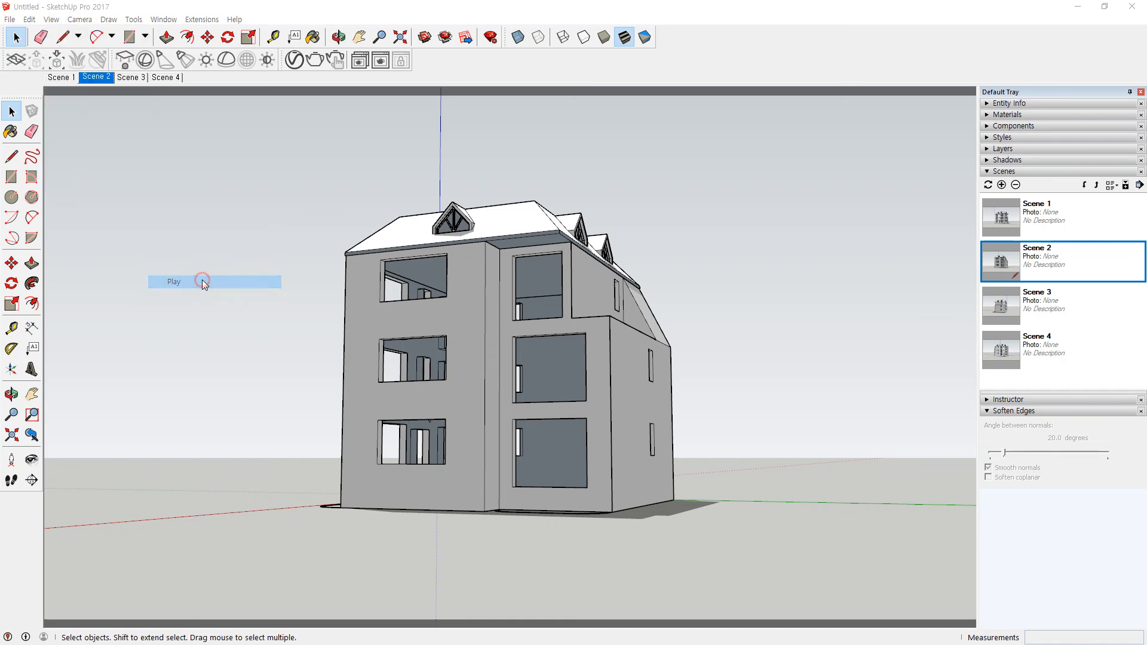